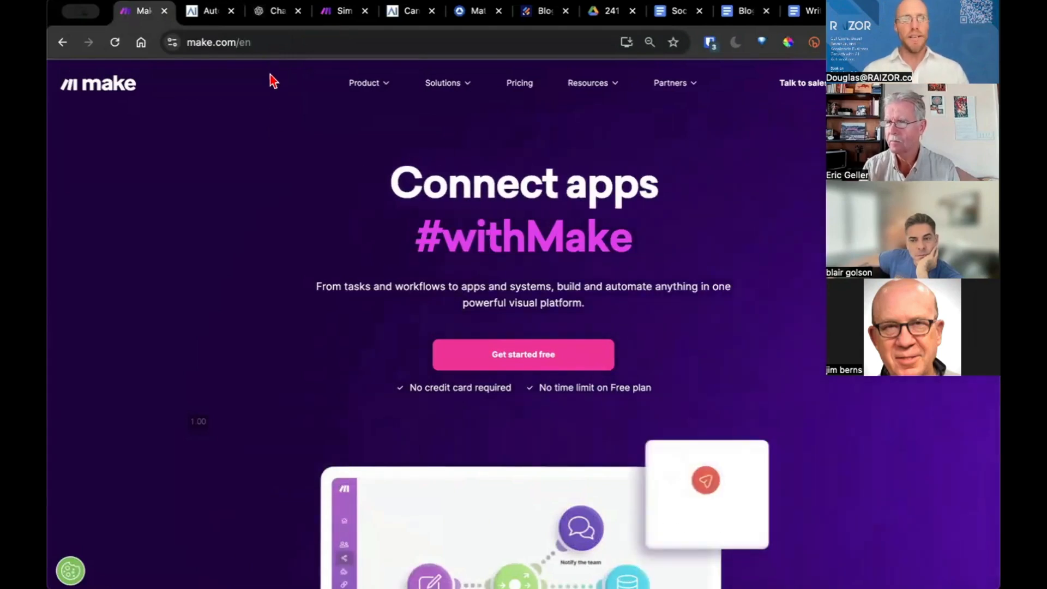
# Scroll the RAIZOR Otto launch page down to its pricing section and back to the top
pyautogui.click(206, 12)
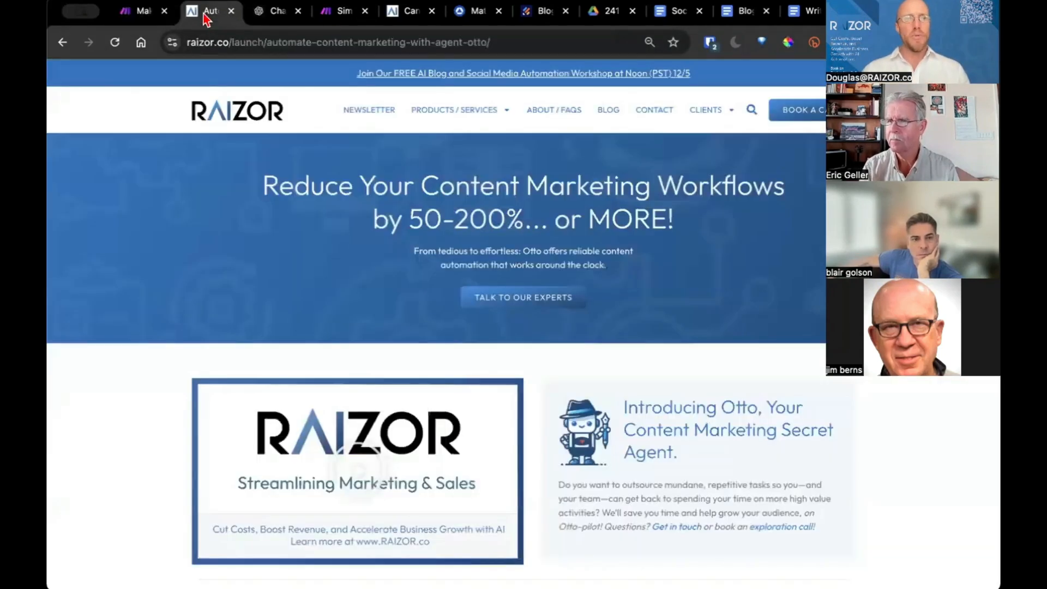
pyautogui.scroll(-1, 392, 294)
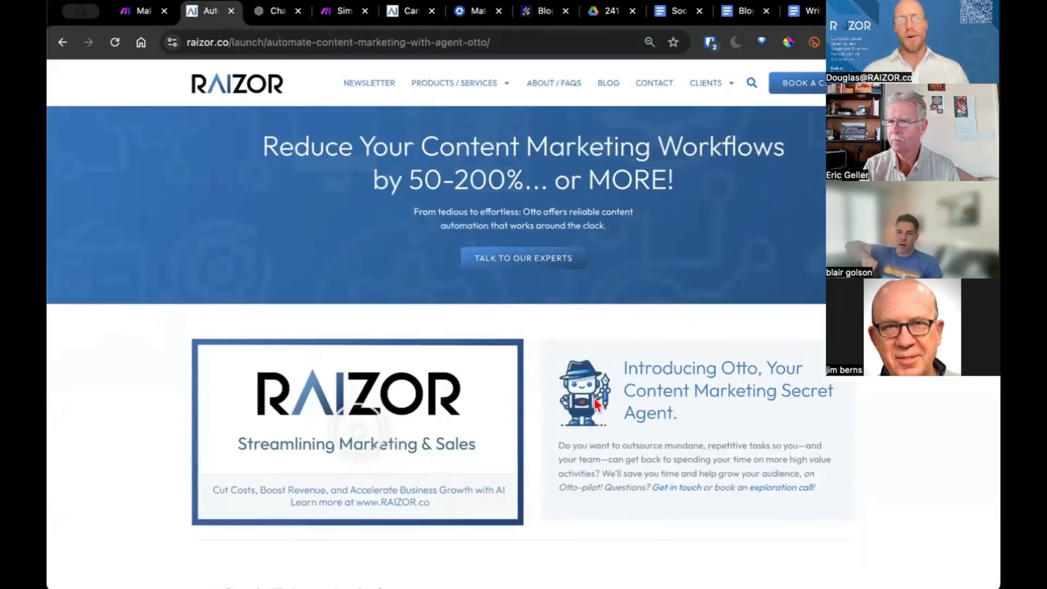
pyautogui.scroll(-2, 616, 417)
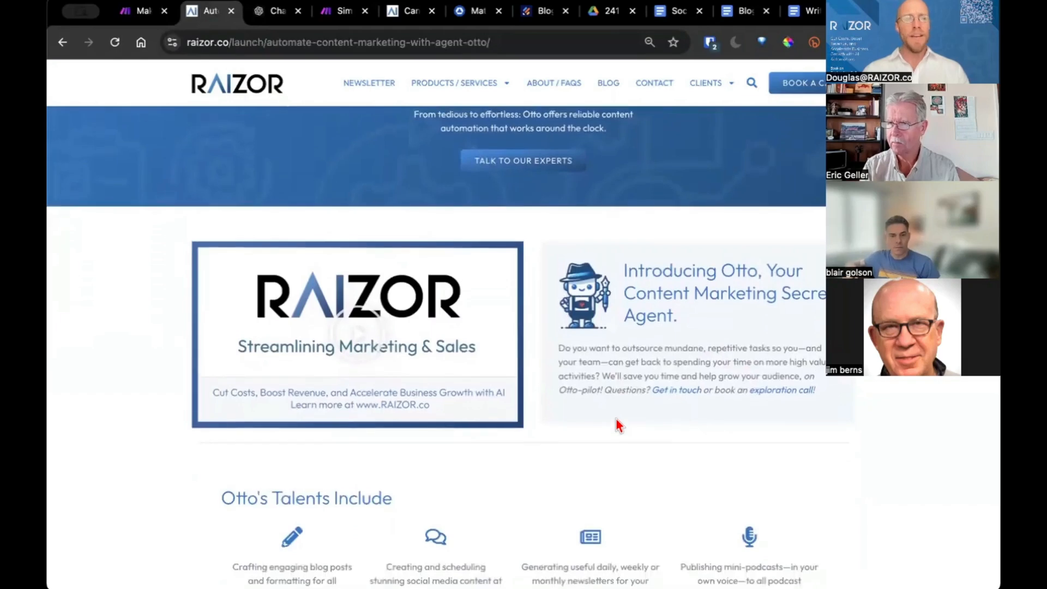
pyautogui.scroll(-2, 616, 418)
pyautogui.scroll(-10, 616, 419)
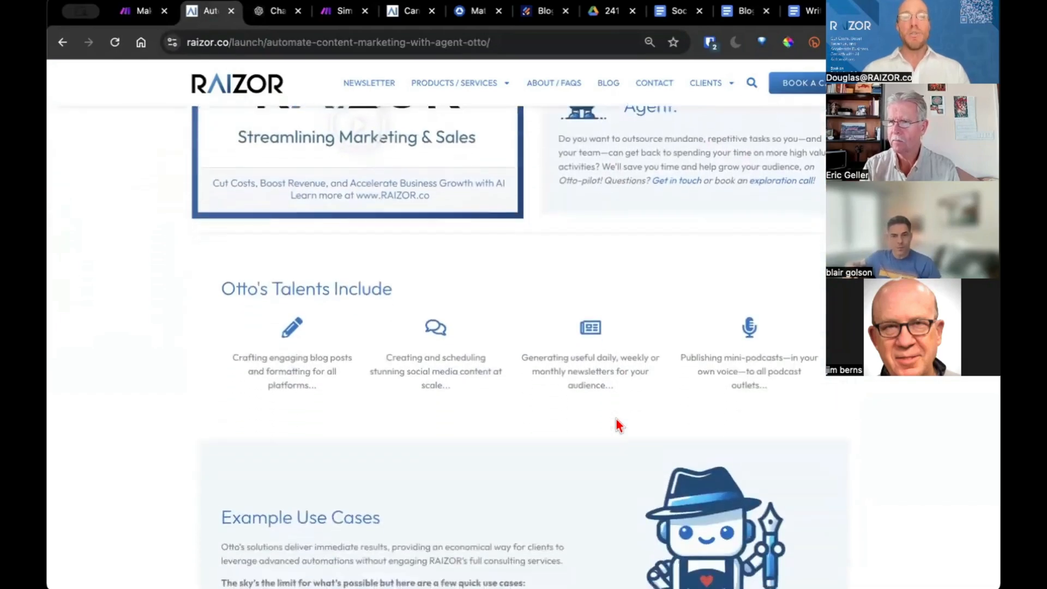
pyautogui.scroll(2, 617, 424)
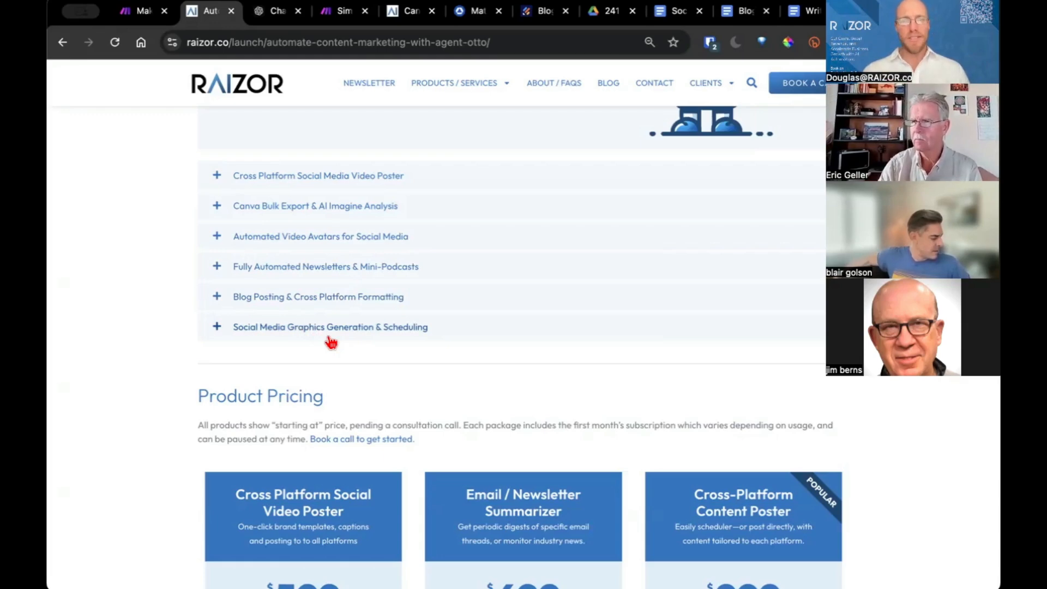
pyautogui.scroll(20, 330, 342)
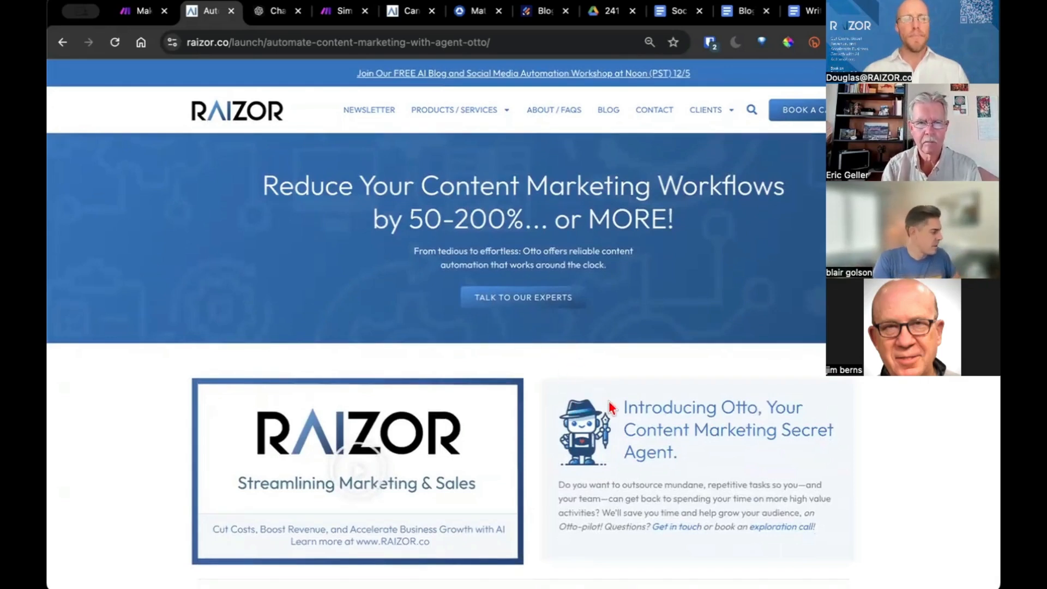
# Return to the Make homepage and look over its Product menu
pyautogui.click(136, 12)
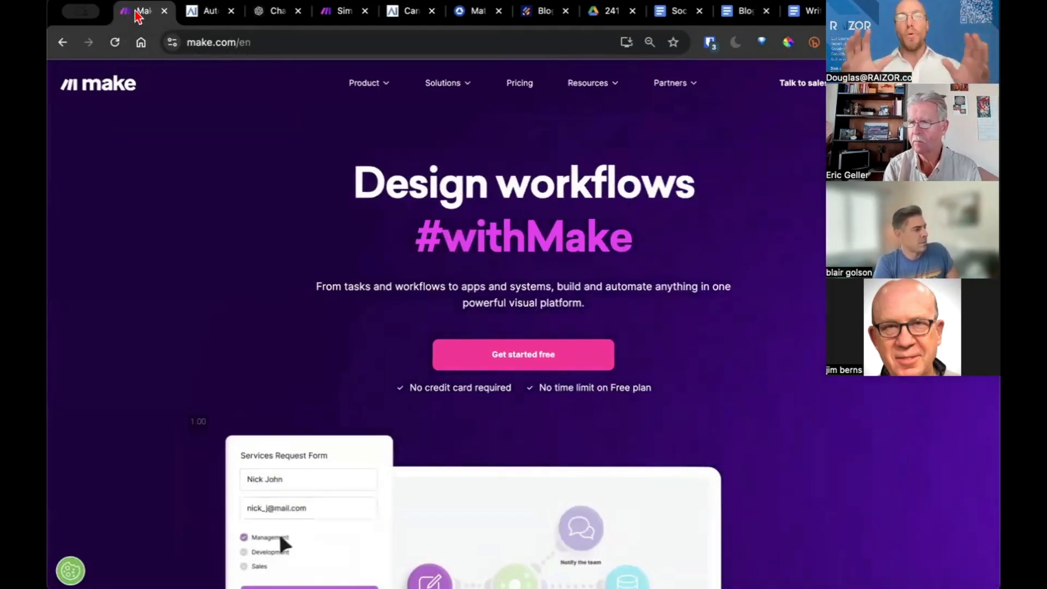
pyautogui.moveTo(370, 92)
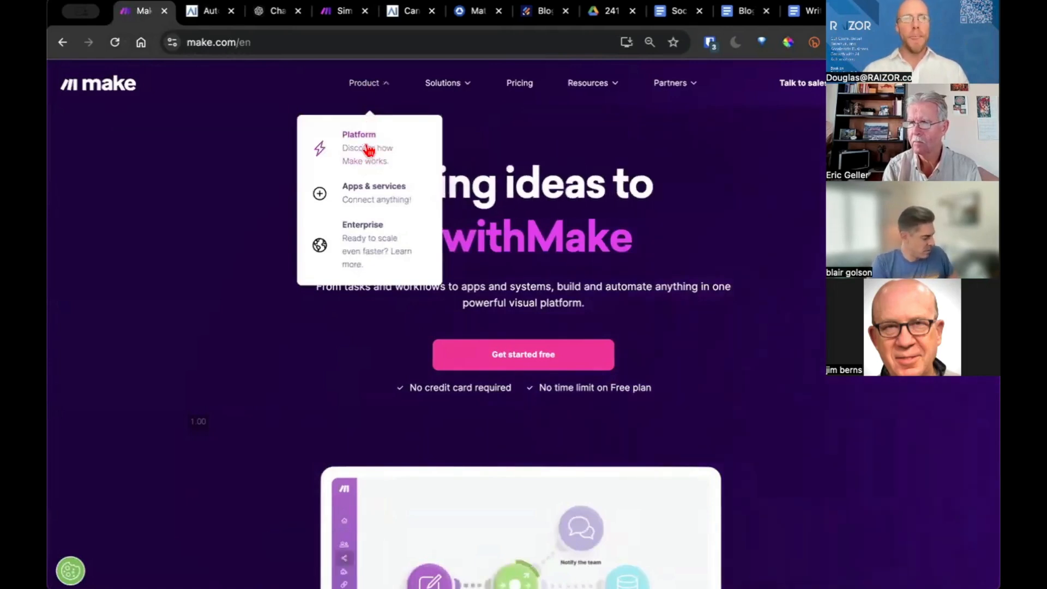
pyautogui.scroll(-4, 479, 367)
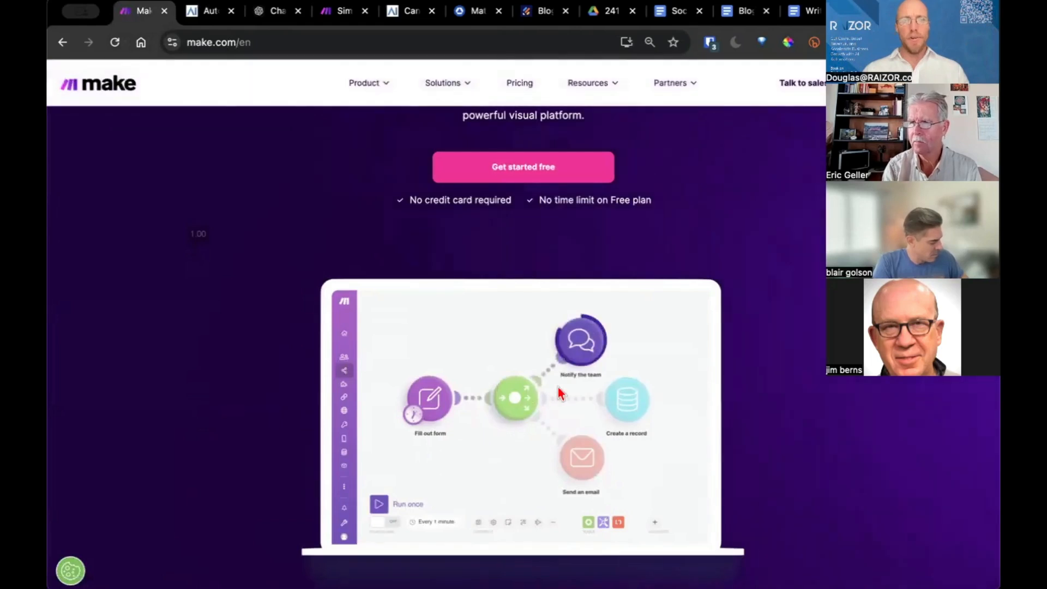
pyautogui.scroll(3, 493, 253)
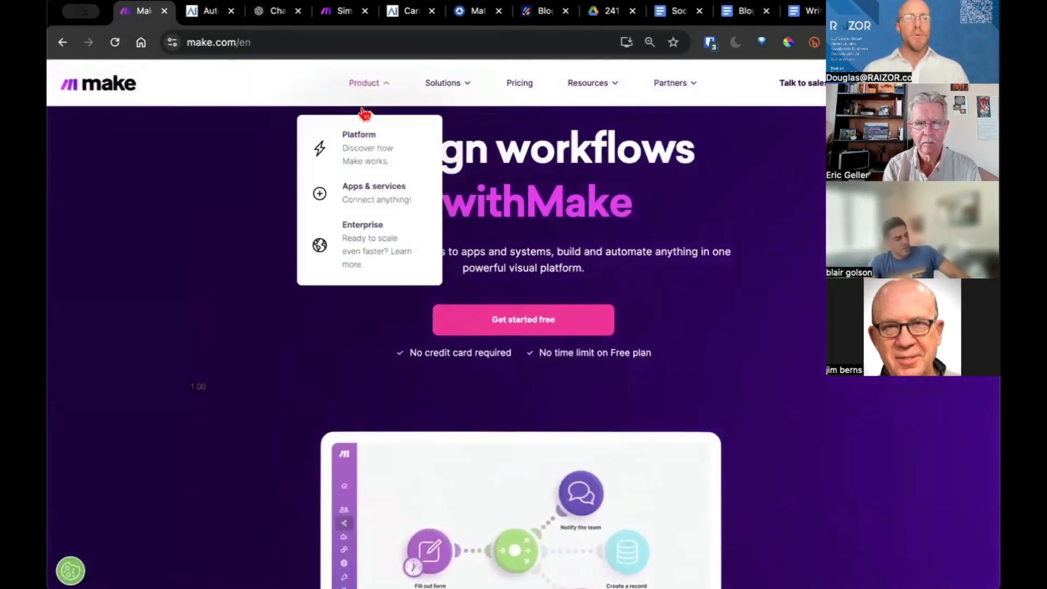
# Open Make's Apps & services directory and search it for 'trello' to reach Trello
pyautogui.click(364, 196)
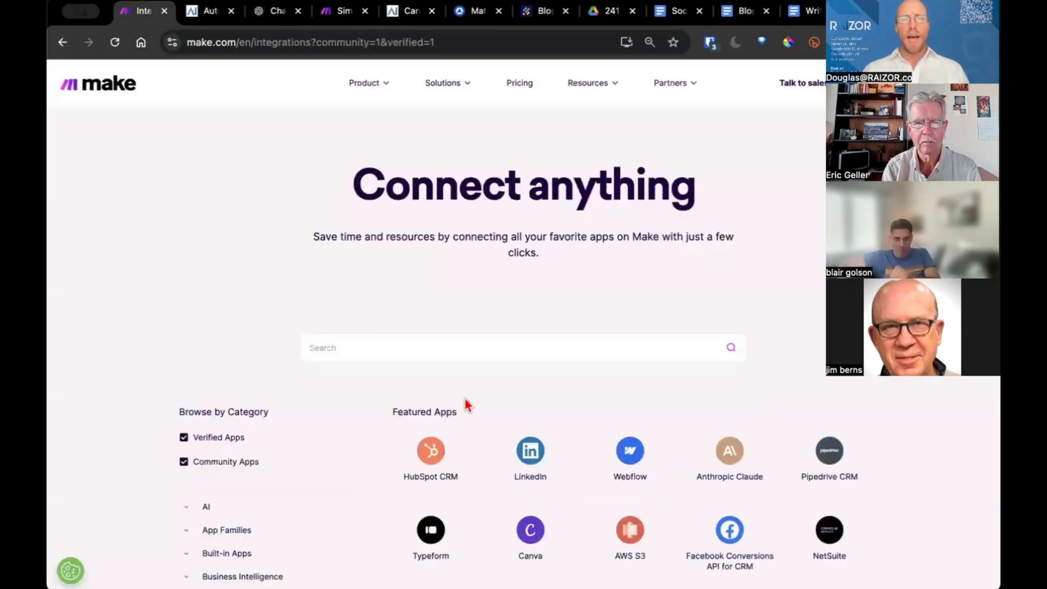
pyautogui.scroll(-3, 466, 405)
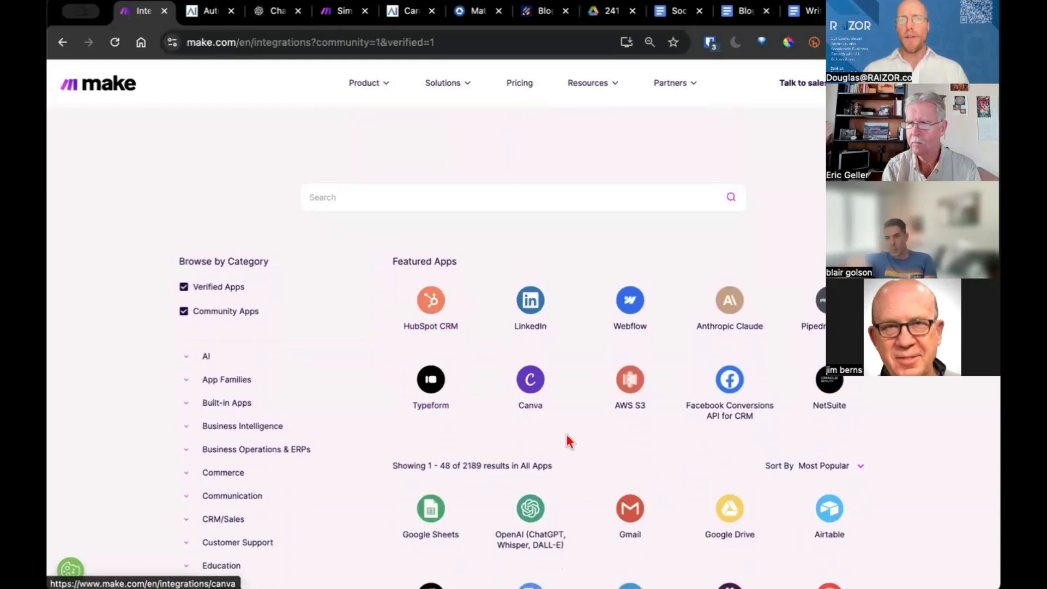
pyautogui.scroll(-1, 568, 439)
pyautogui.click(479, 148)
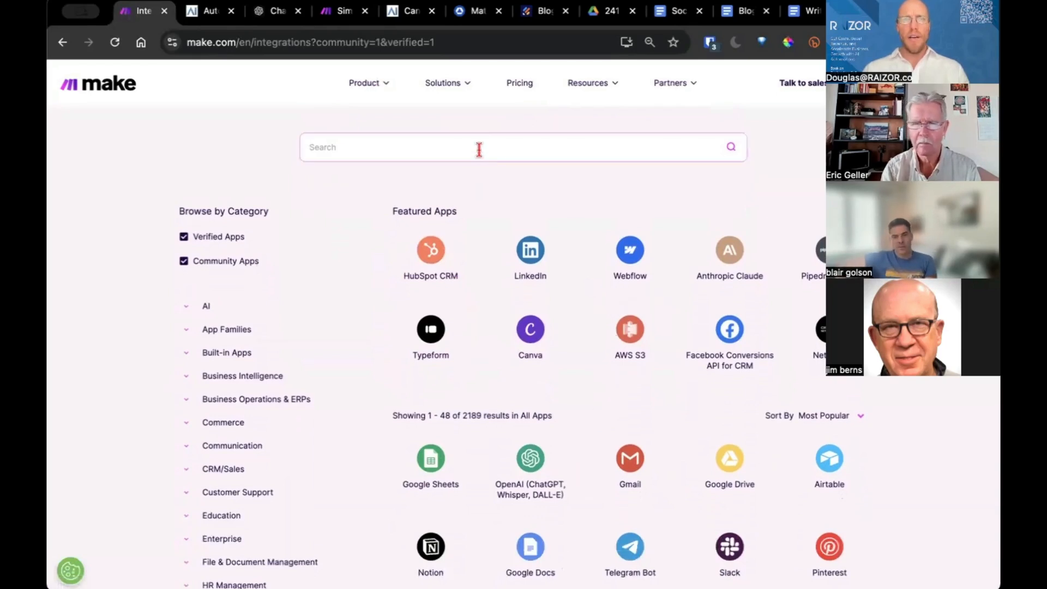
pyautogui.write('trello')
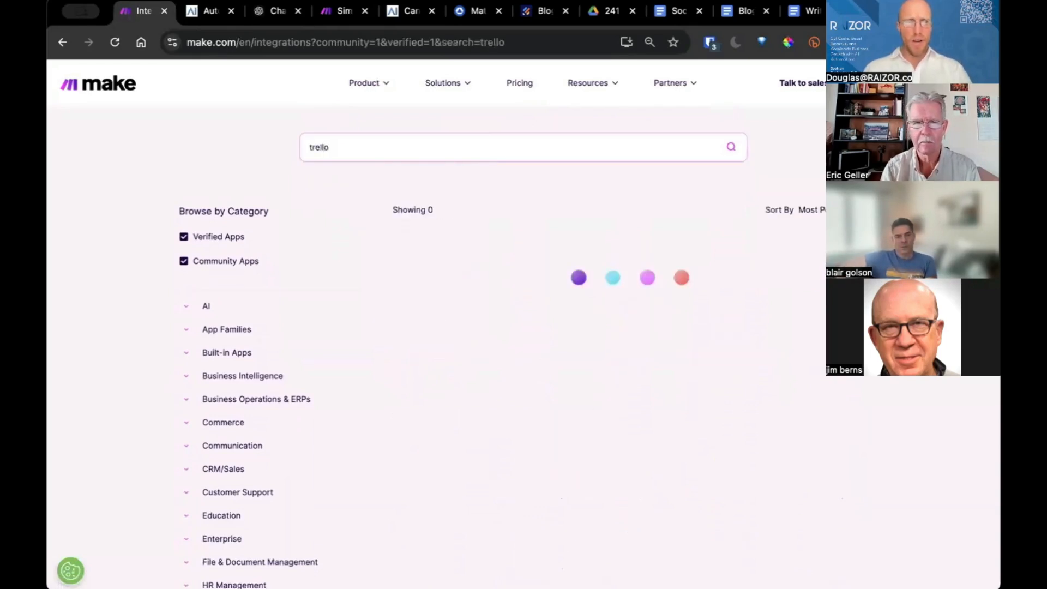
pyautogui.click(631, 253)
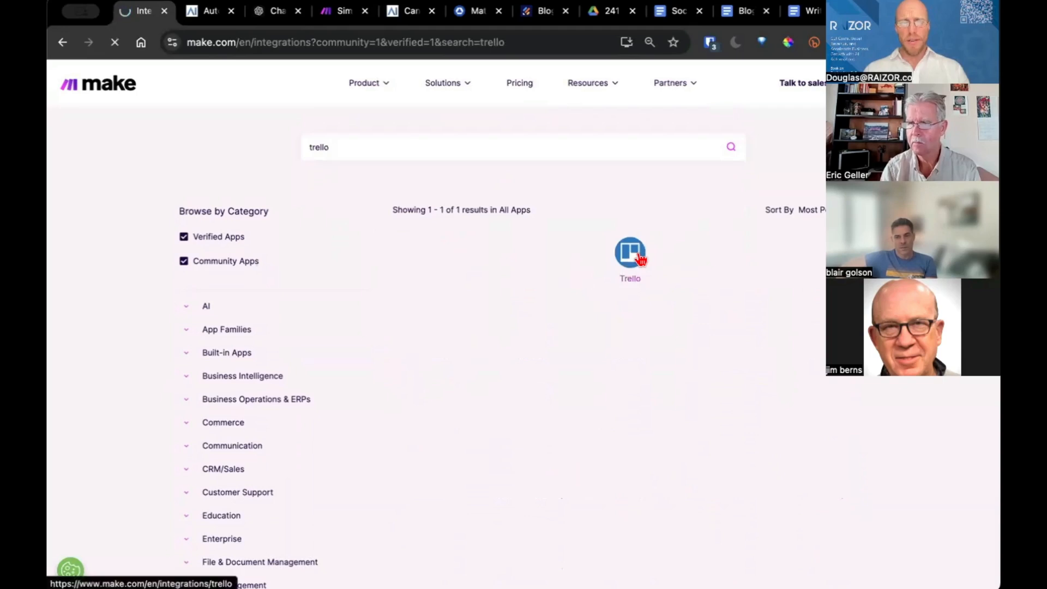
# Filter the Trello modules by Triggers and then Actions, scrolling through the results
pyautogui.scroll(-6, 561, 403)
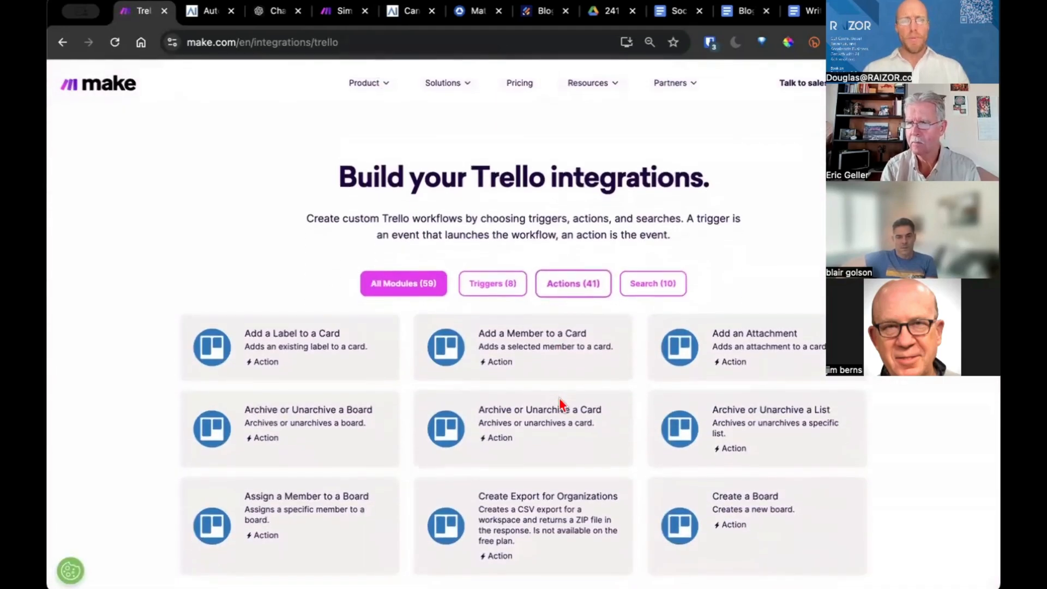
pyautogui.click(491, 284)
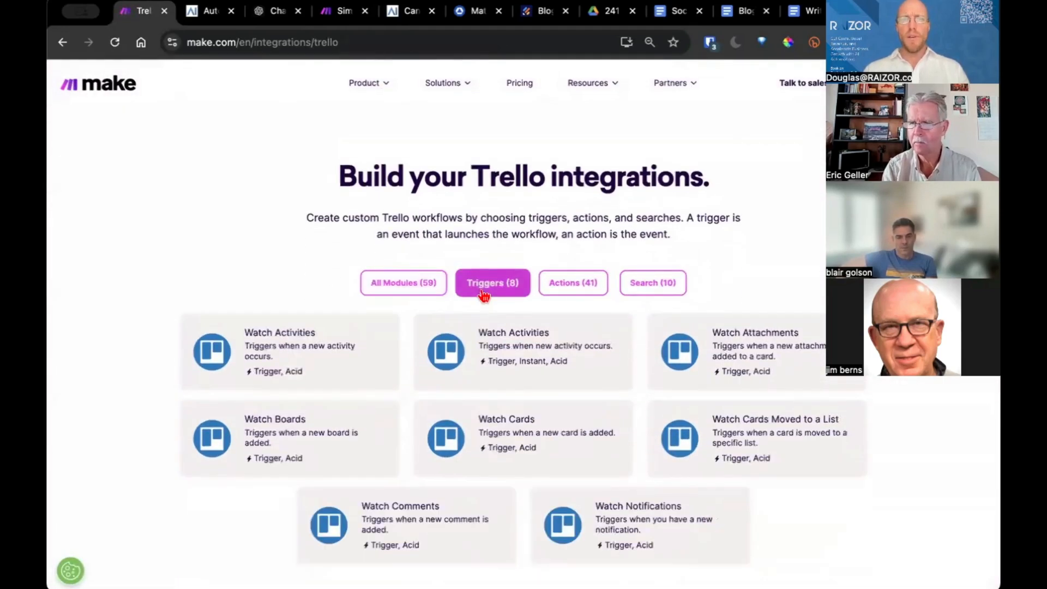
pyautogui.click(570, 290)
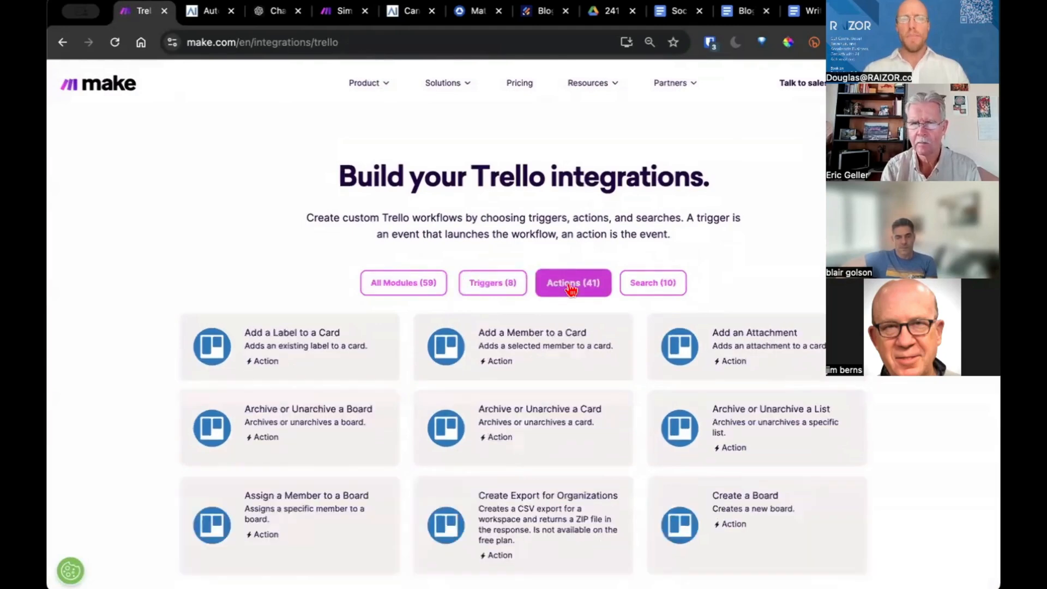
pyautogui.scroll(-10, 568, 291)
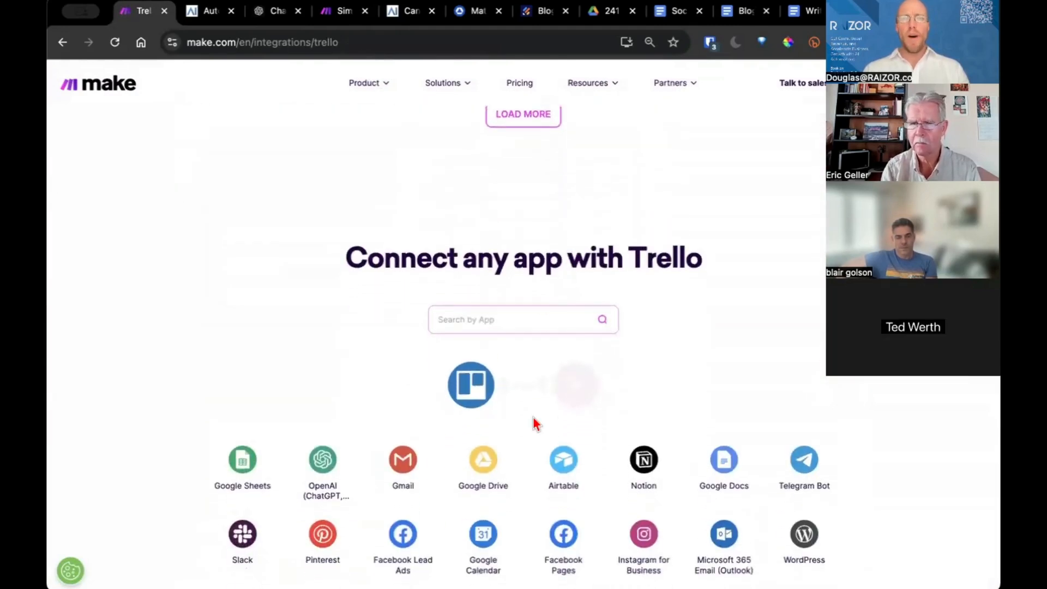
pyautogui.scroll(-10, 567, 424)
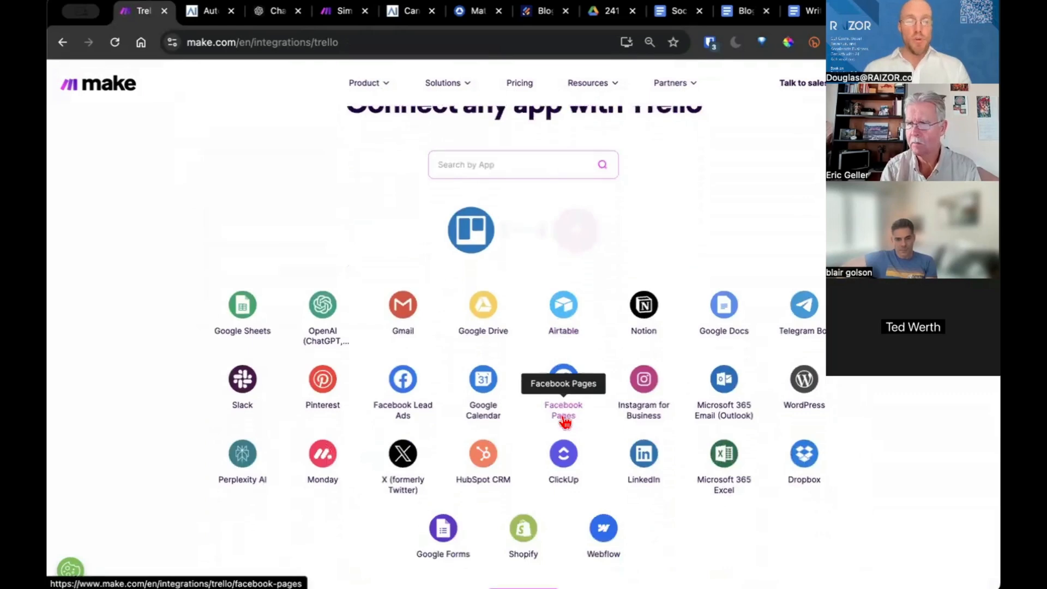
pyautogui.scroll(-8, 564, 423)
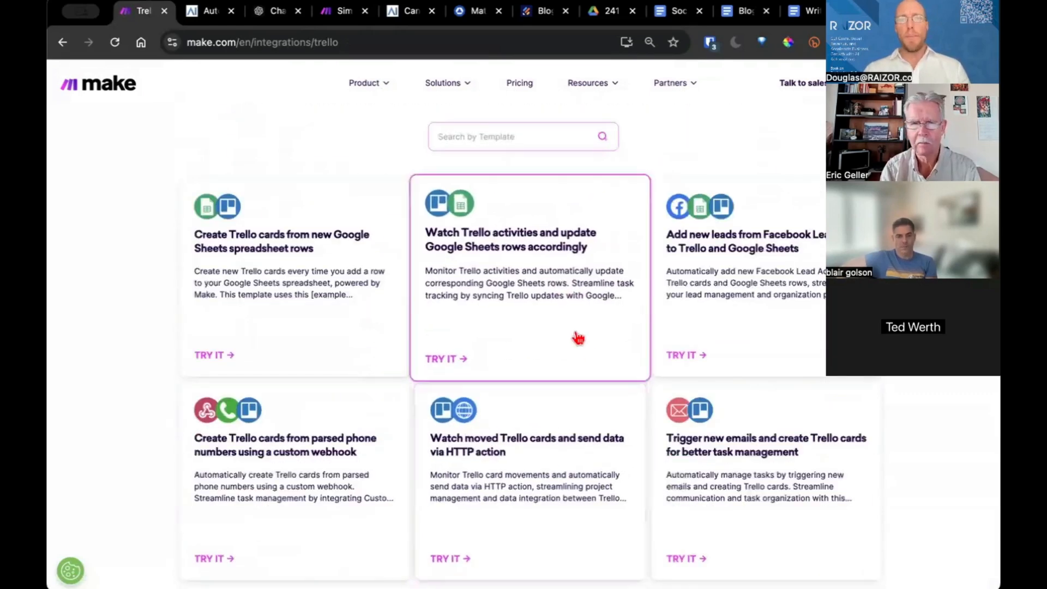
pyautogui.scroll(20, 572, 334)
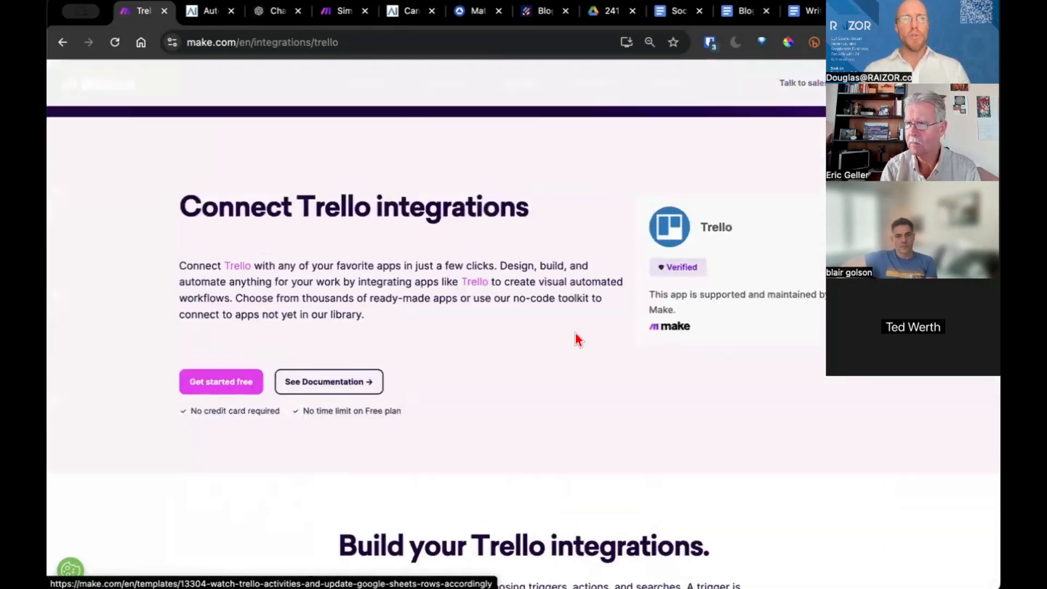
pyautogui.moveTo(377, 98)
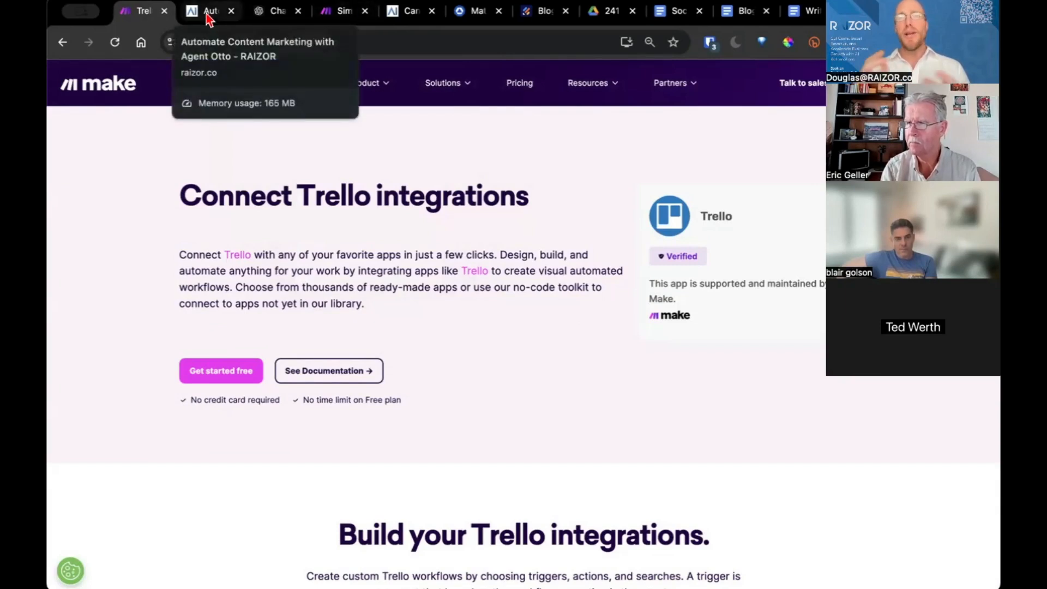
# Ask ChatGPT to 'Write a blog post about chihuahuas' in a new chat
pyautogui.click(278, 16)
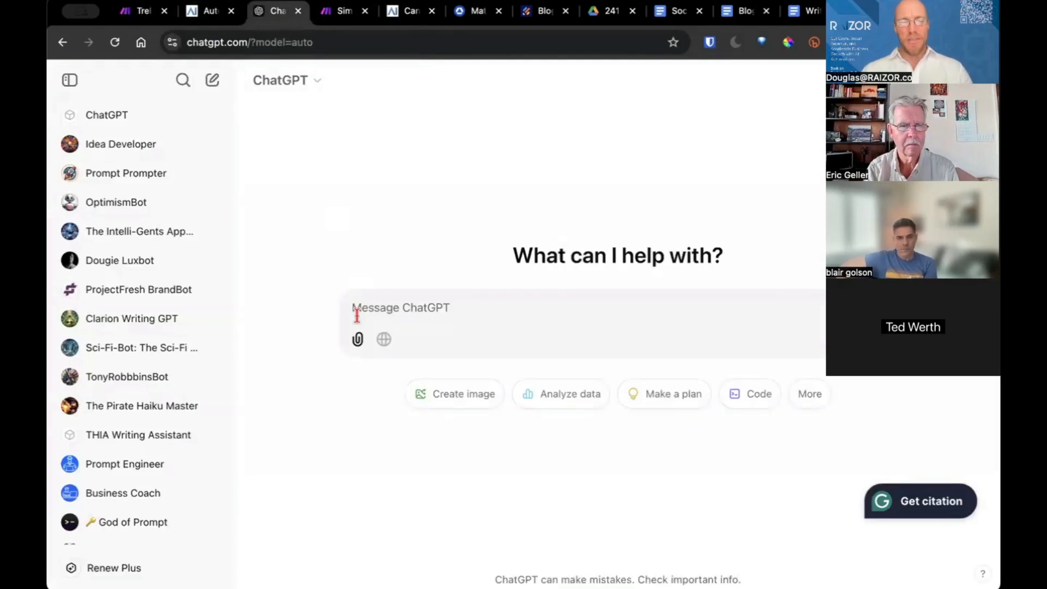
pyautogui.write('Write a blog post about chihuahuas')
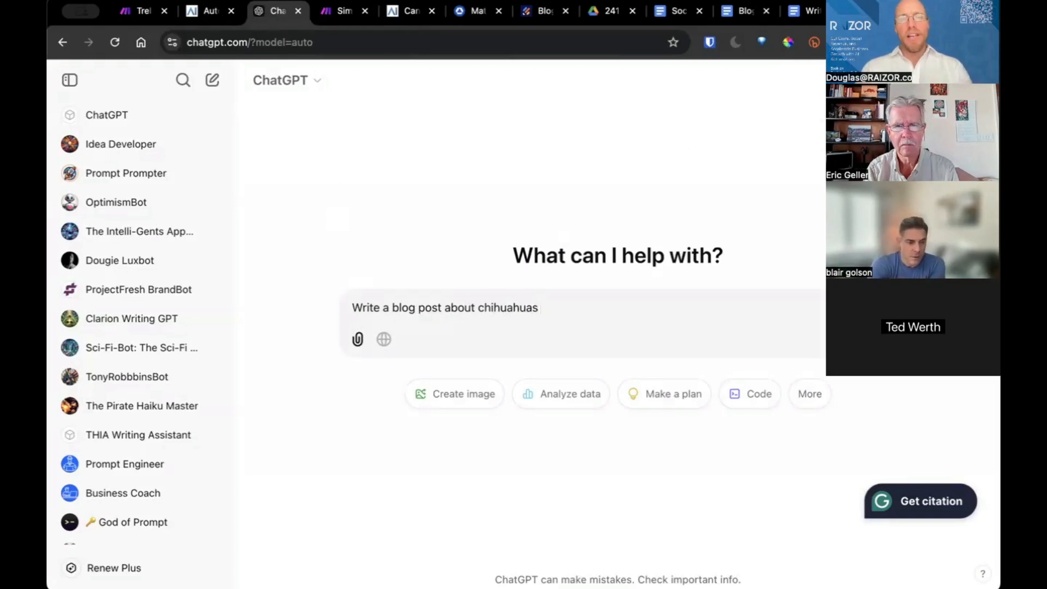
pyautogui.press('Return')
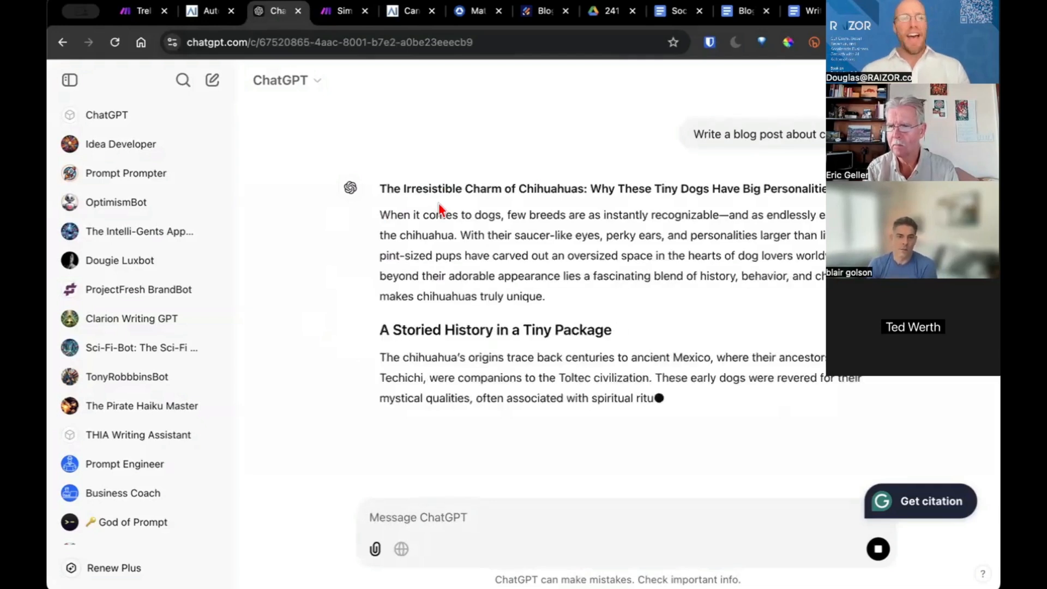
# Read through the generated chihuahua post, then briefly view and close the Renew Plus page
pyautogui.scroll(-1, 598, 344)
pyautogui.scroll(-3, 598, 344)
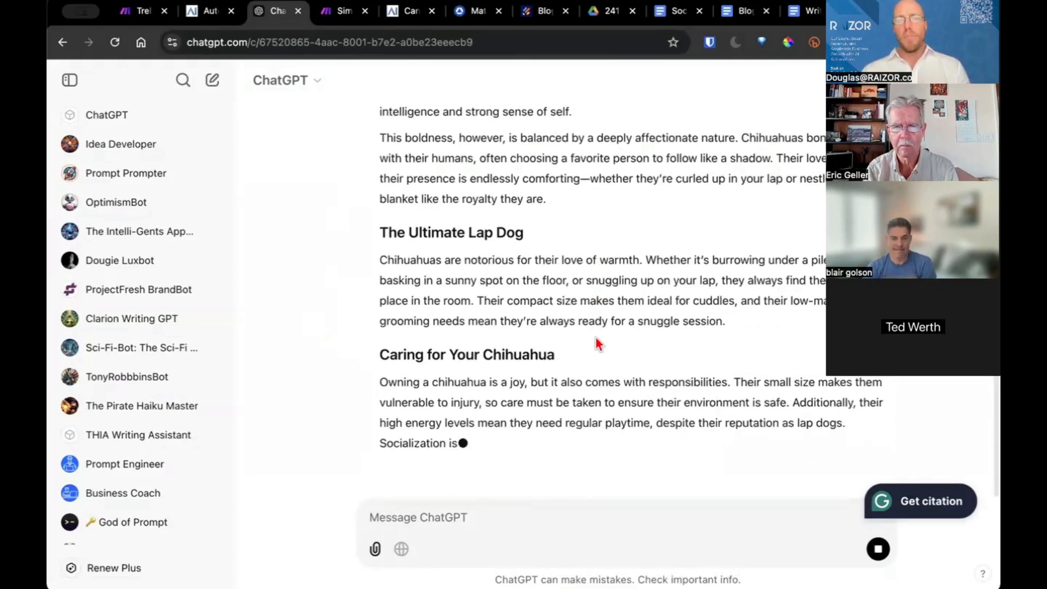
pyautogui.scroll(5, 596, 336)
pyautogui.scroll(5, 595, 336)
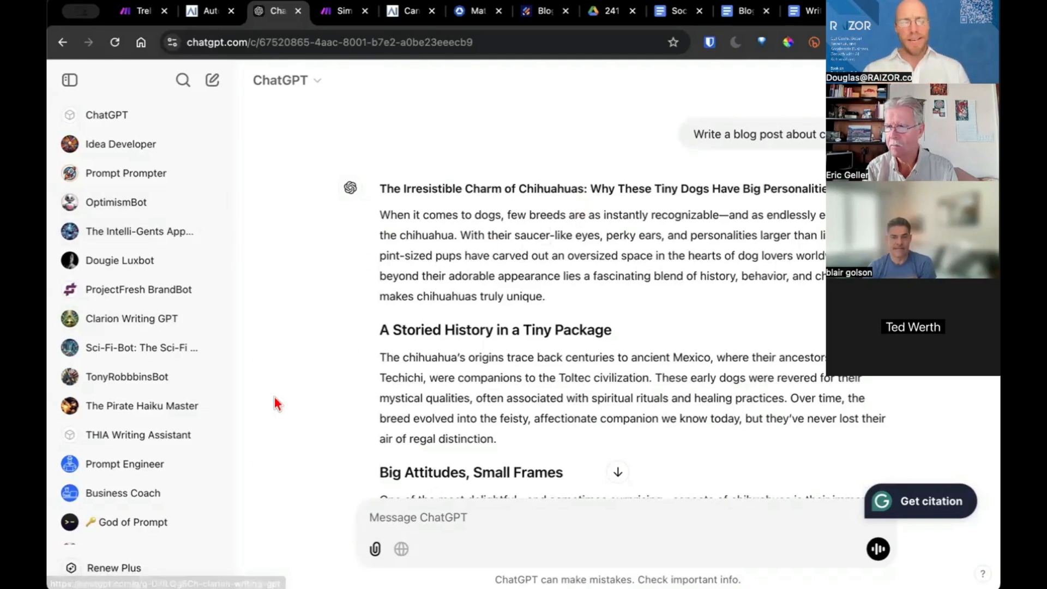
pyautogui.click(142, 567)
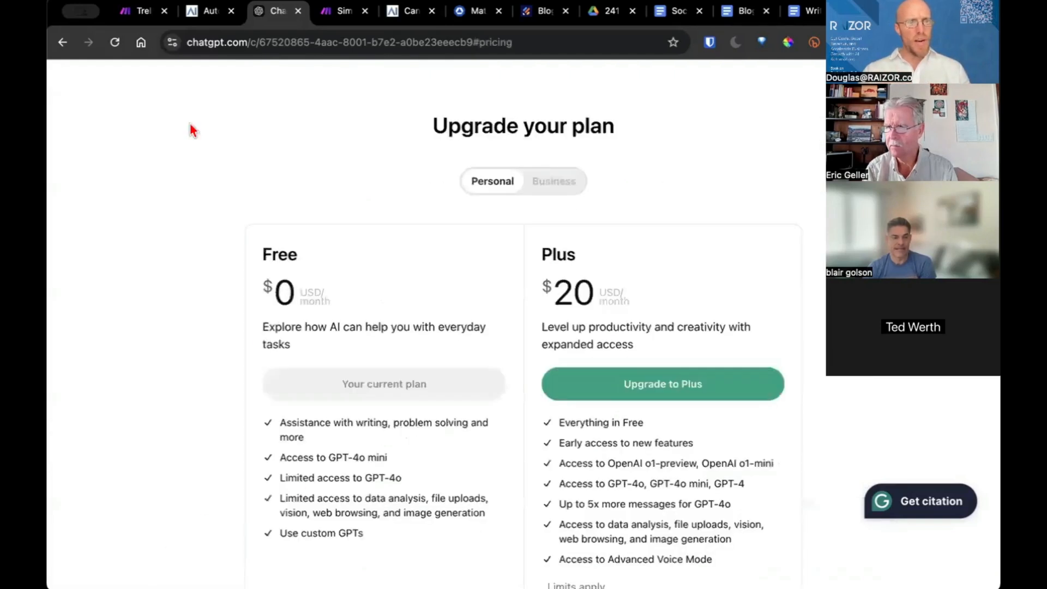
pyautogui.press('Escape')
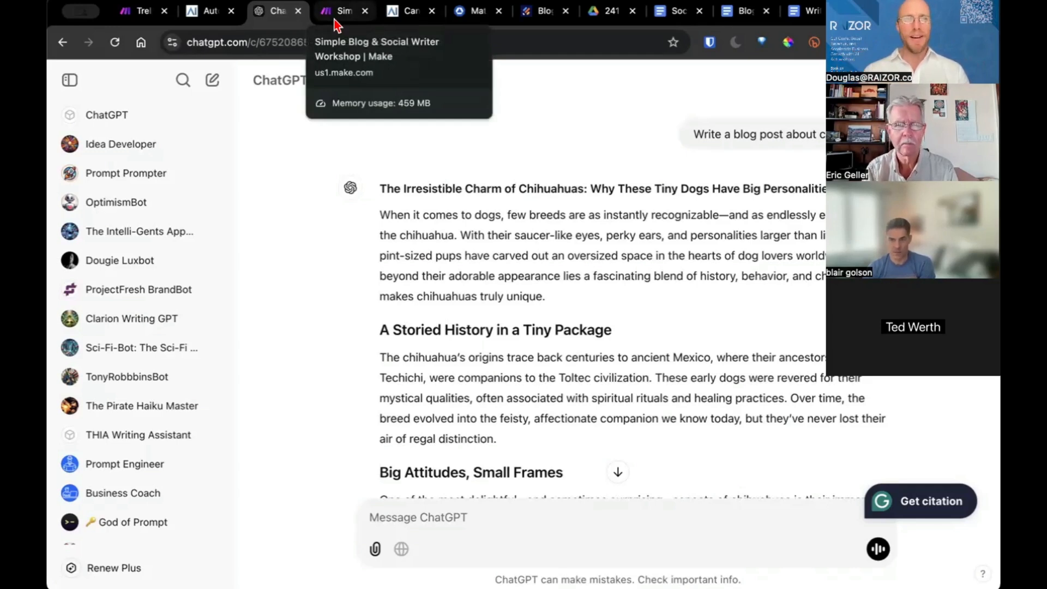
# Go back to Make and open the team's Connections page
pyautogui.click(142, 22)
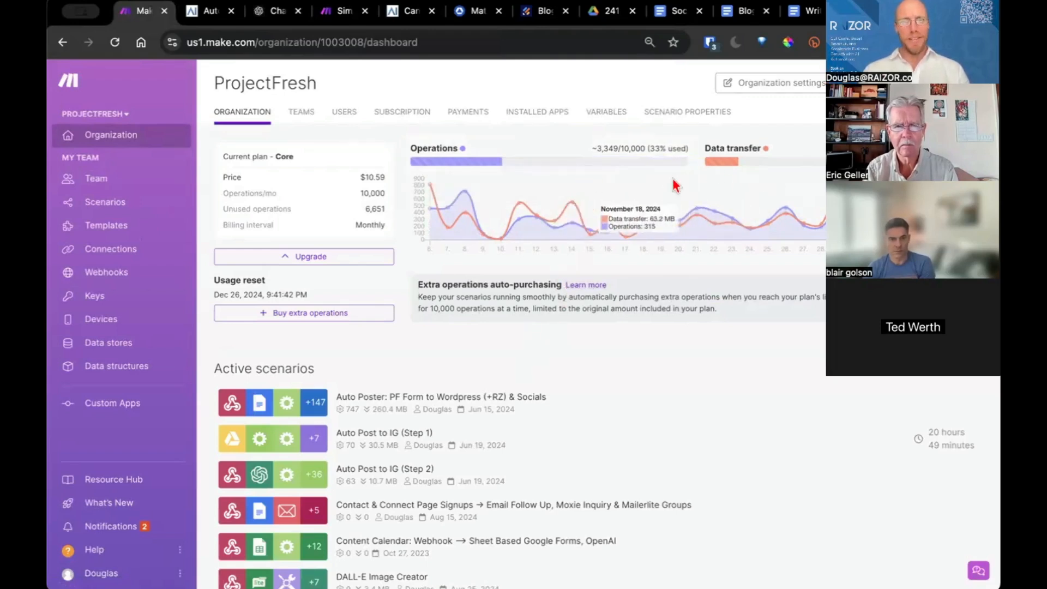
pyautogui.moveTo(588, 254)
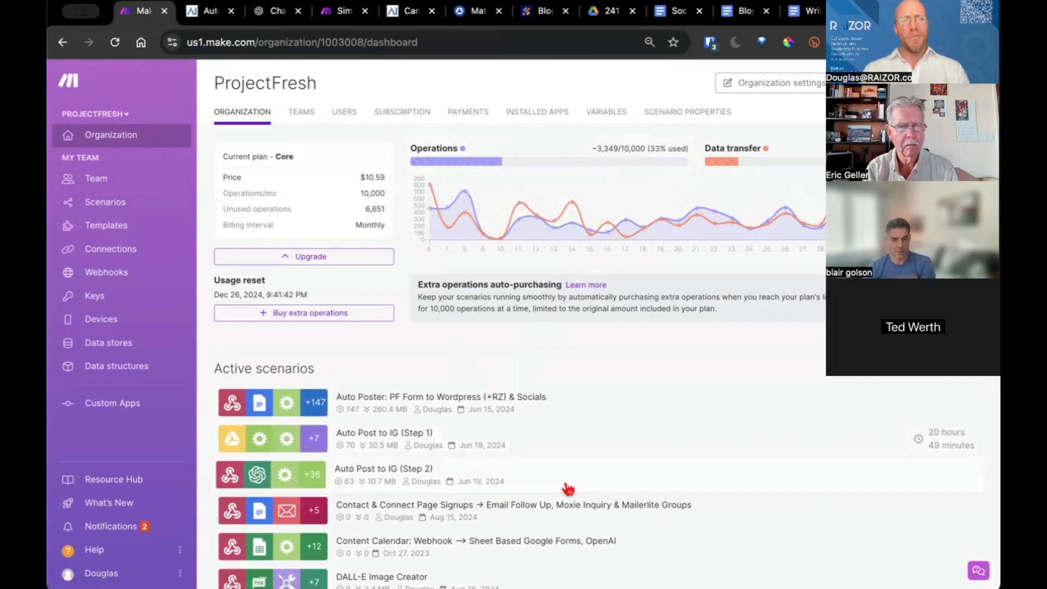
pyautogui.click(150, 251)
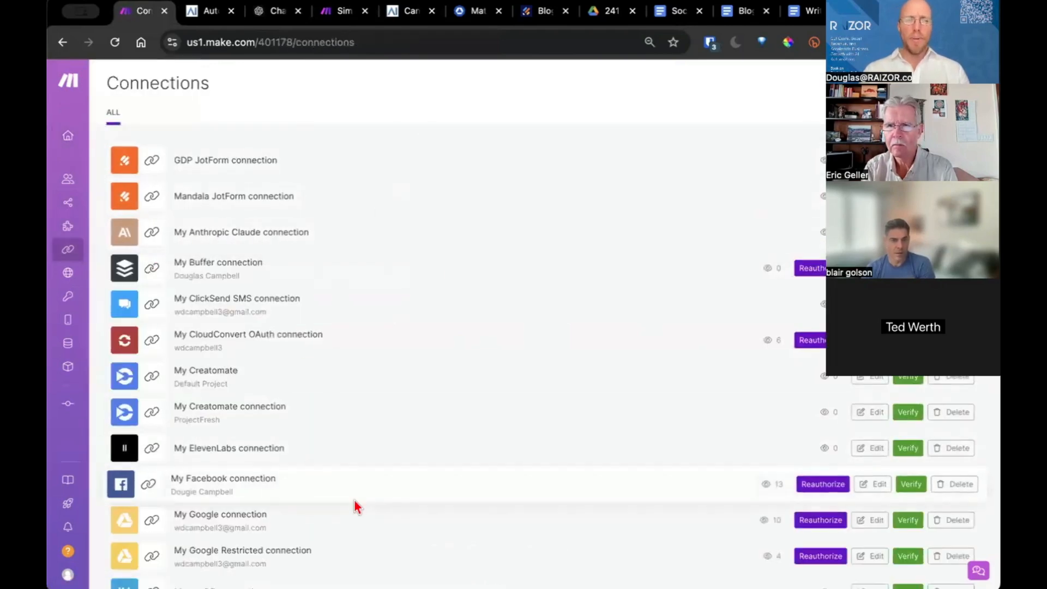
# Scroll through the connections list, then go to the All scenarios page
pyautogui.scroll(-15, 357, 507)
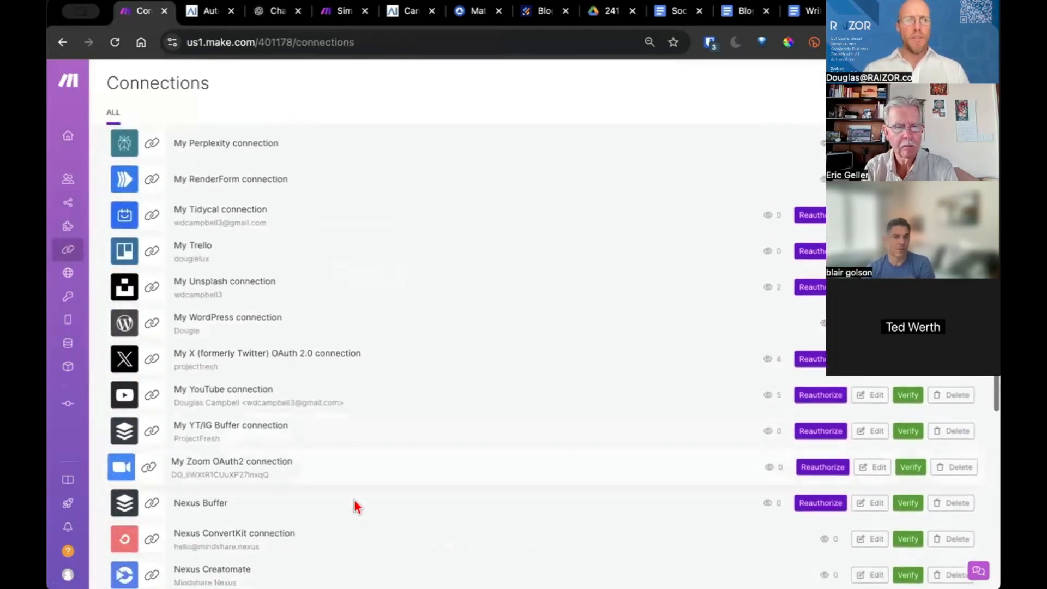
pyautogui.scroll(-6, 357, 507)
pyautogui.scroll(5, 357, 507)
pyautogui.scroll(-2, 357, 507)
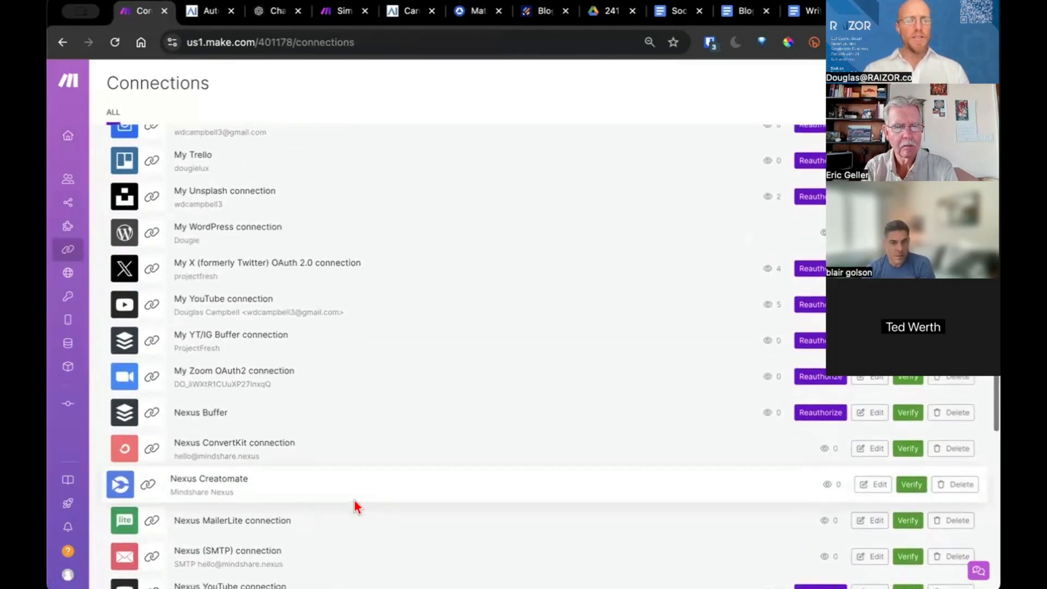
pyautogui.scroll(-7, 357, 507)
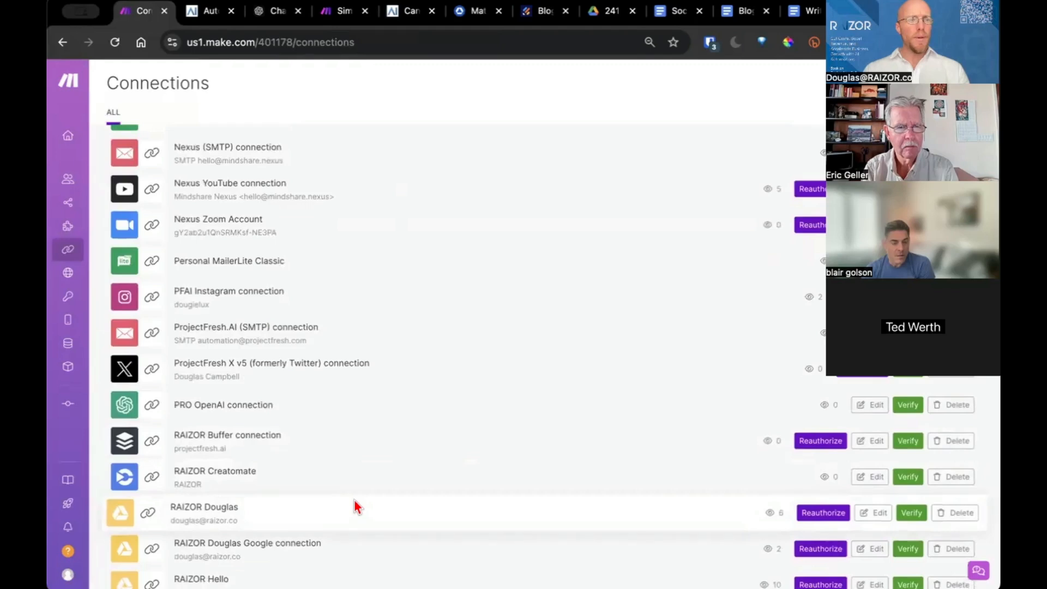
pyautogui.scroll(-6, 357, 507)
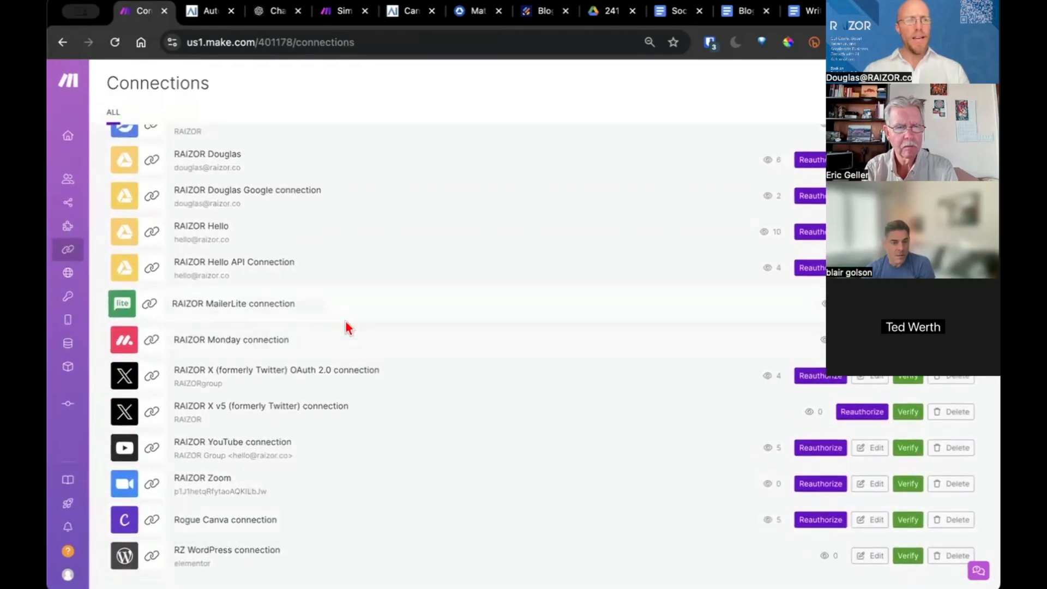
pyautogui.scroll(15, 374, 297)
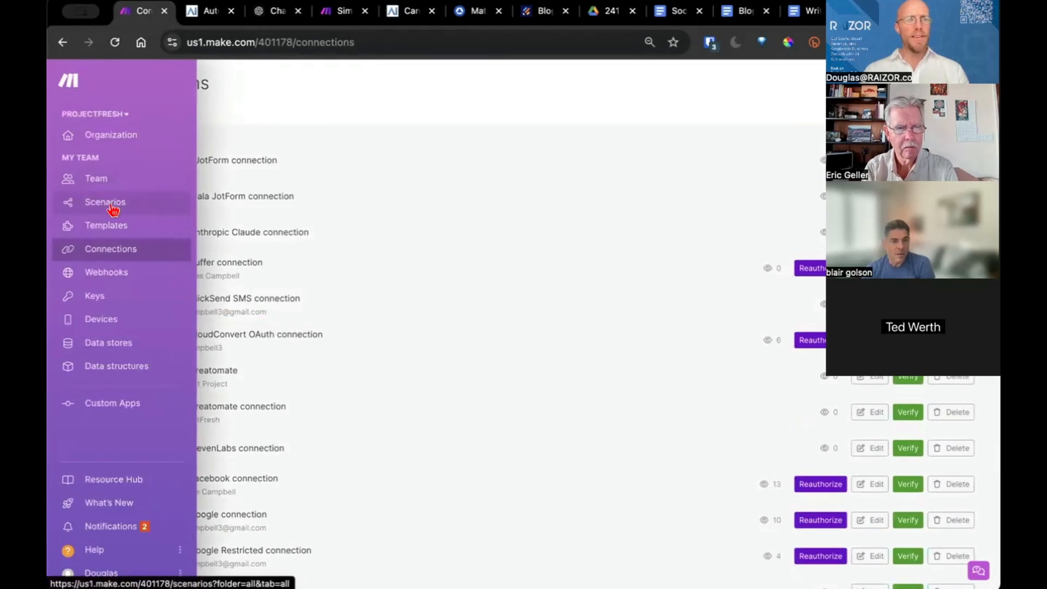
pyautogui.click(111, 207)
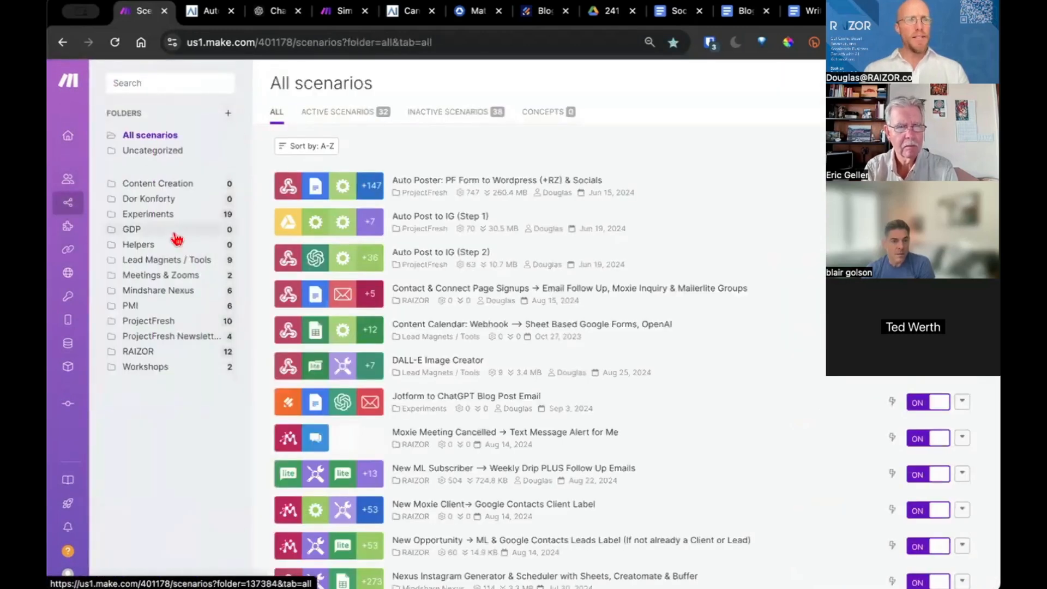
# Open the Workshops folder and view the Simple Blog & Social Writer Workshop scenario
pyautogui.click(172, 369)
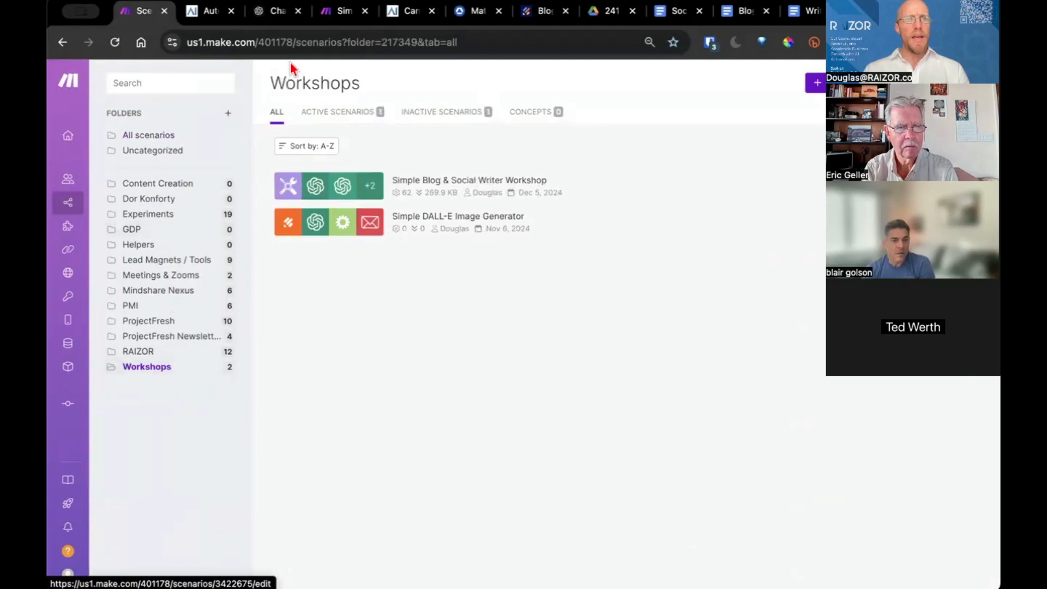
pyautogui.click(339, 12)
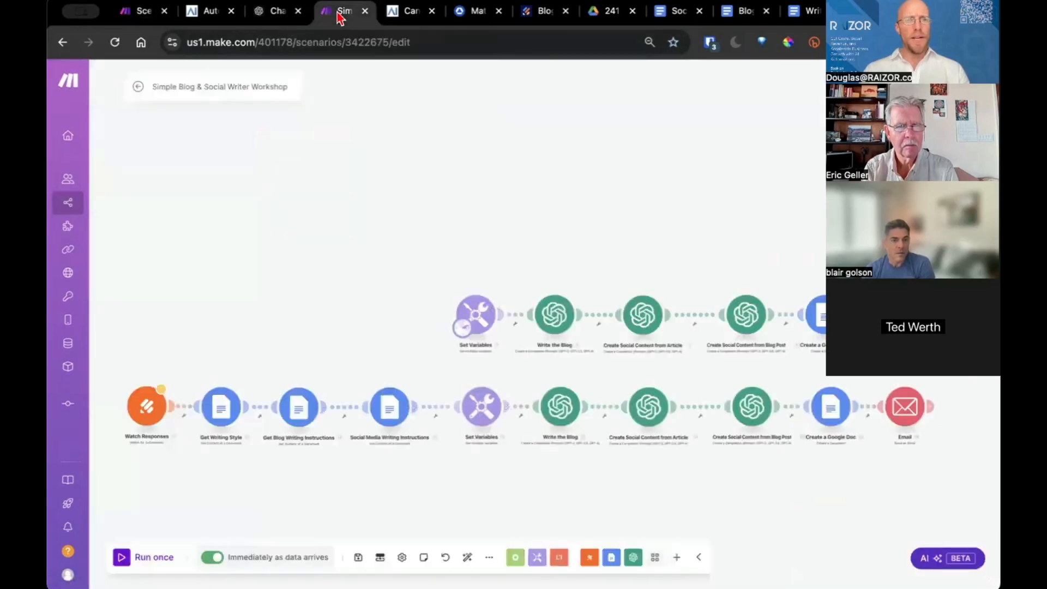
pyautogui.moveTo(420, 205); pyautogui.dragTo(335, 275)
pyautogui.scroll(-3, 336, 207)
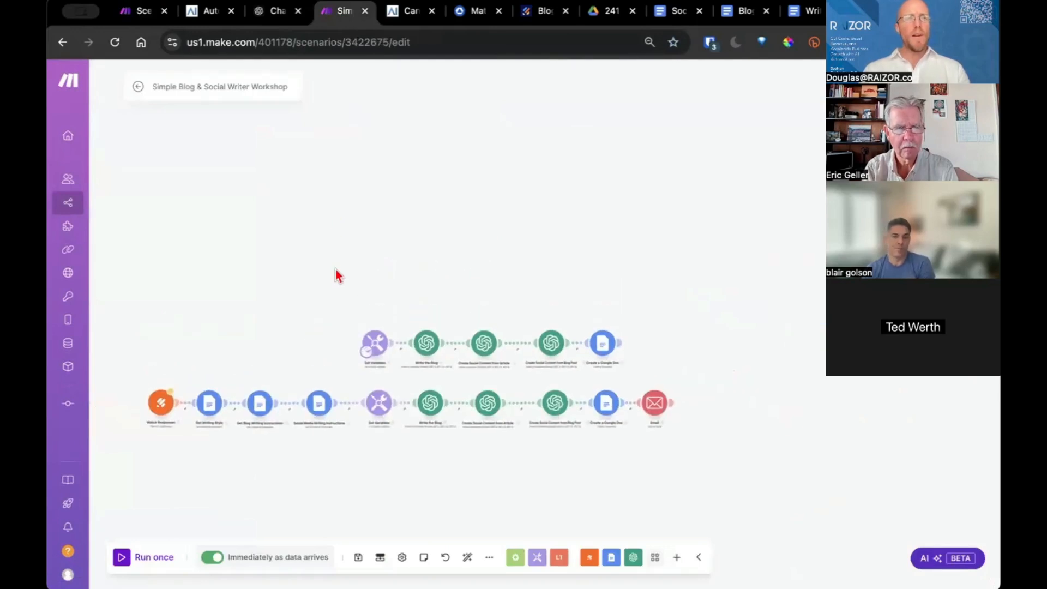
# Create a blank new scenario in Workshops, then return to the Workshop scenario and zoom
pyautogui.click(145, 18)
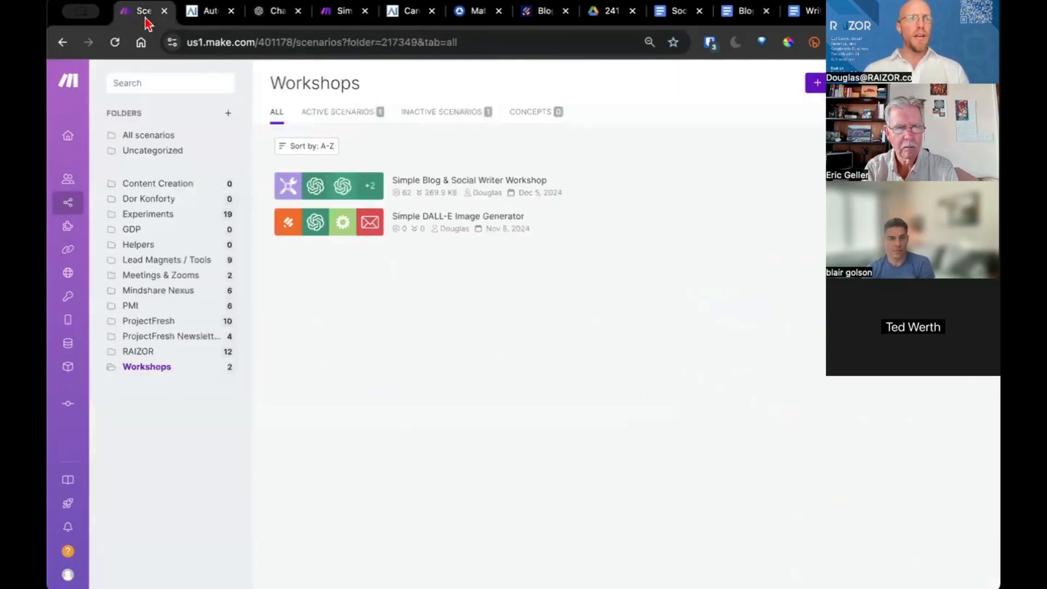
pyautogui.click(818, 83)
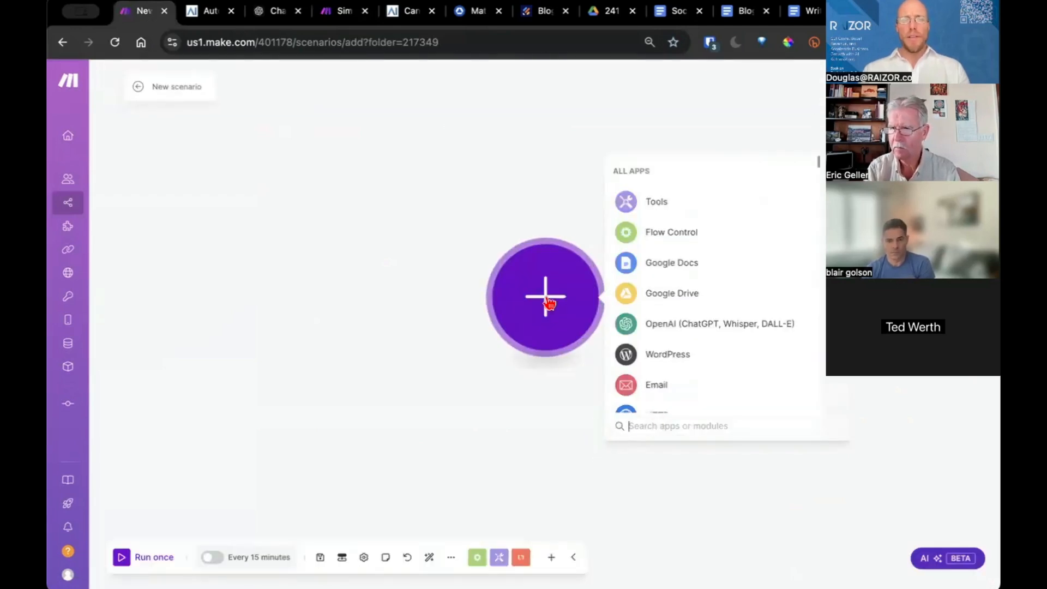
pyautogui.click(331, 13)
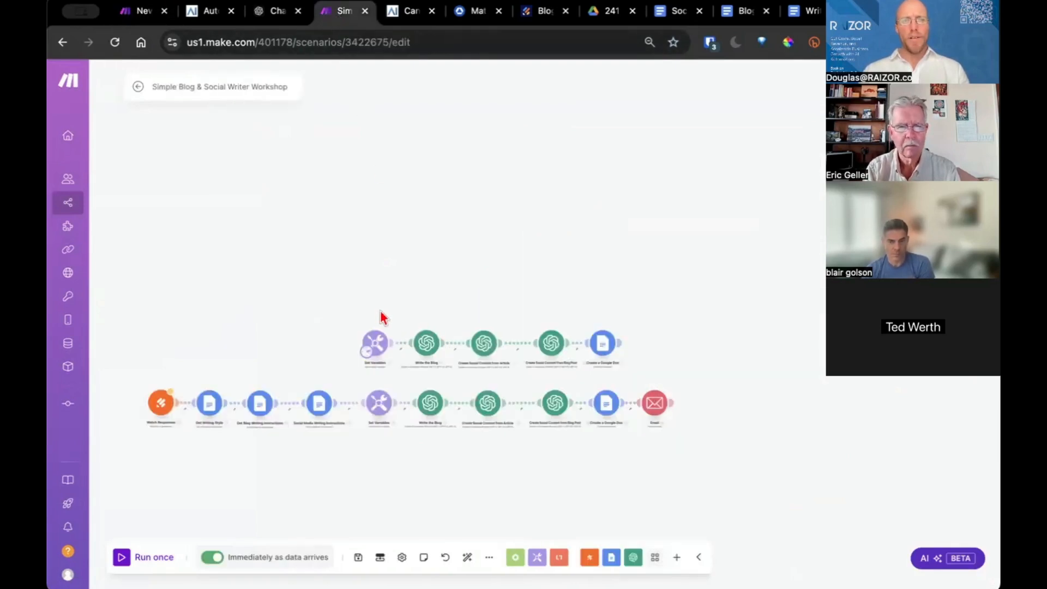
pyautogui.scroll(3, 382, 317)
pyautogui.scroll(3, 382, 318)
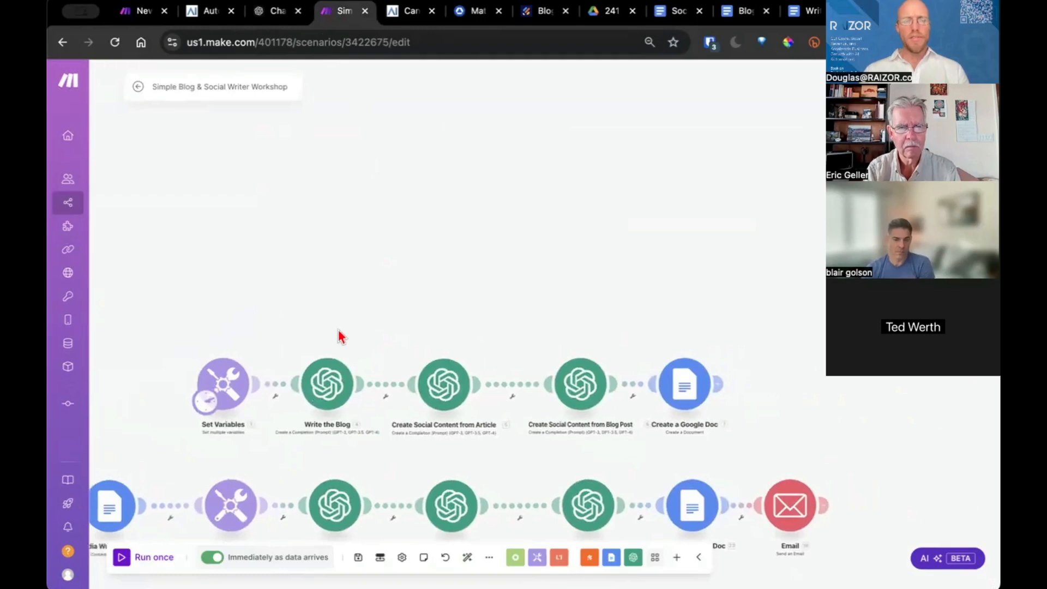
pyautogui.scroll(5, 354, 326)
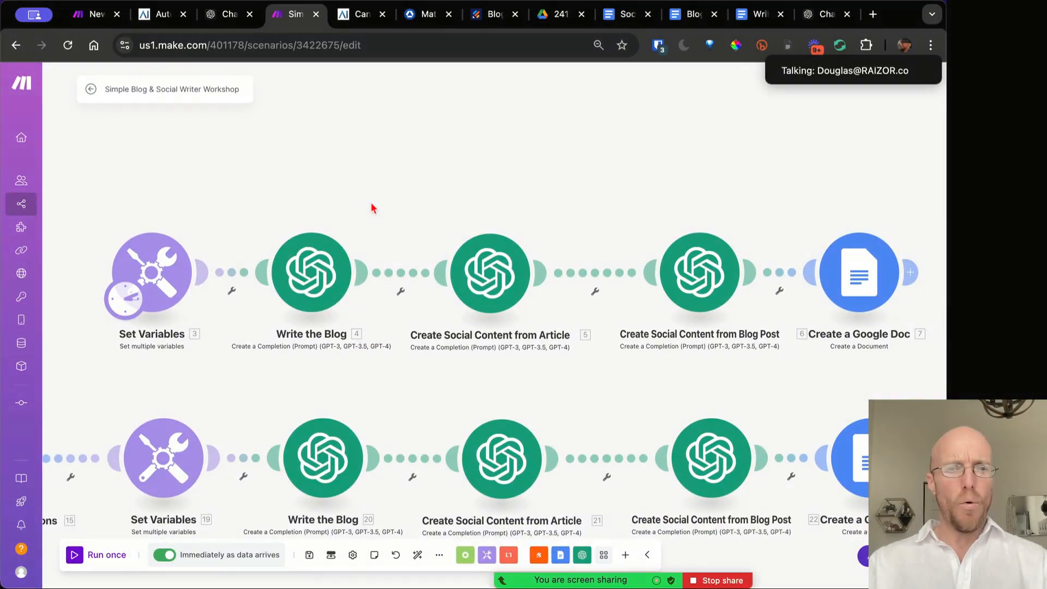
# Zoom and pan across the Workshop scenario's two module rows, then return to the New scenario
pyautogui.scroll(-1, 371, 209)
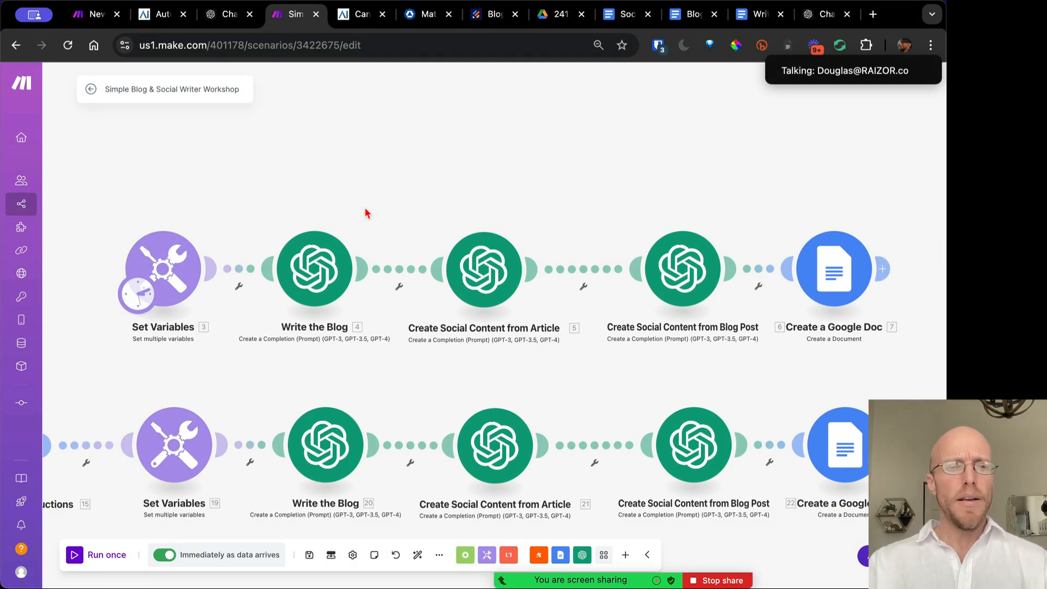
pyautogui.scroll(-2, 242, 216)
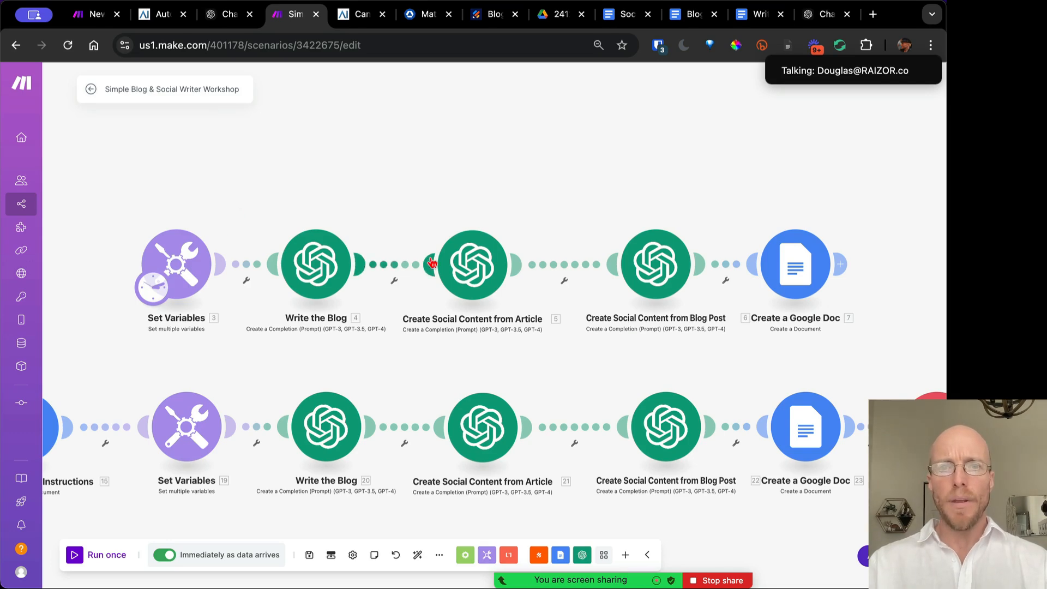
pyautogui.scroll(-2, 436, 261)
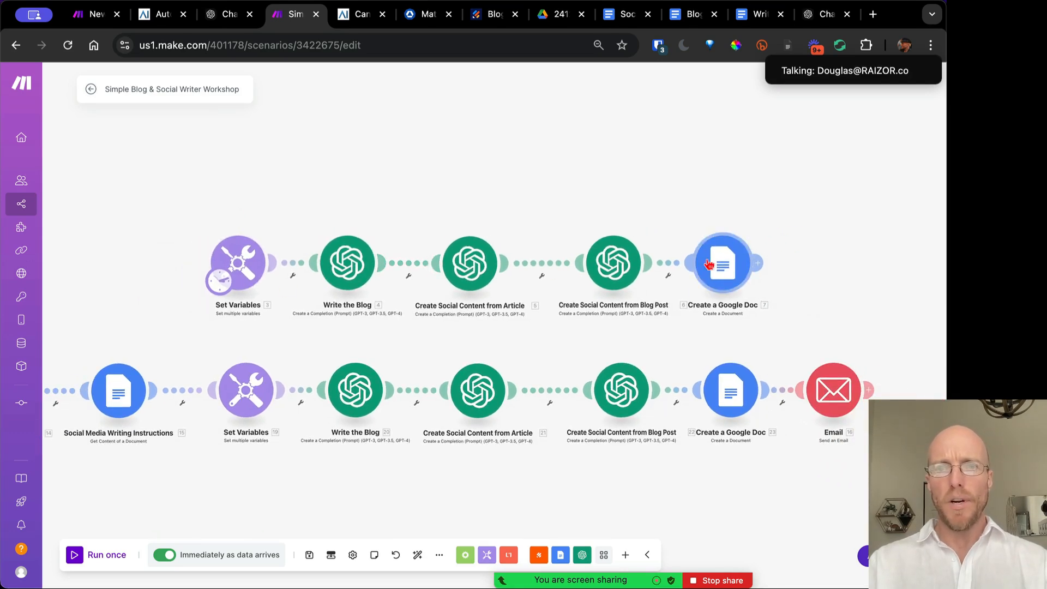
pyautogui.scroll(-2, 357, 334)
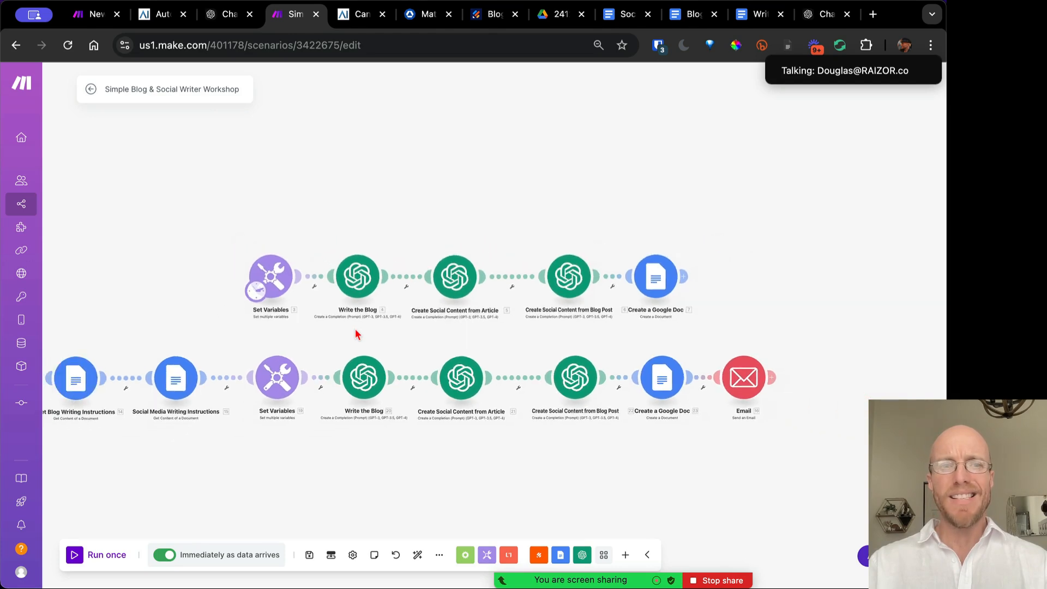
pyautogui.hscroll(-5, 363, 341)
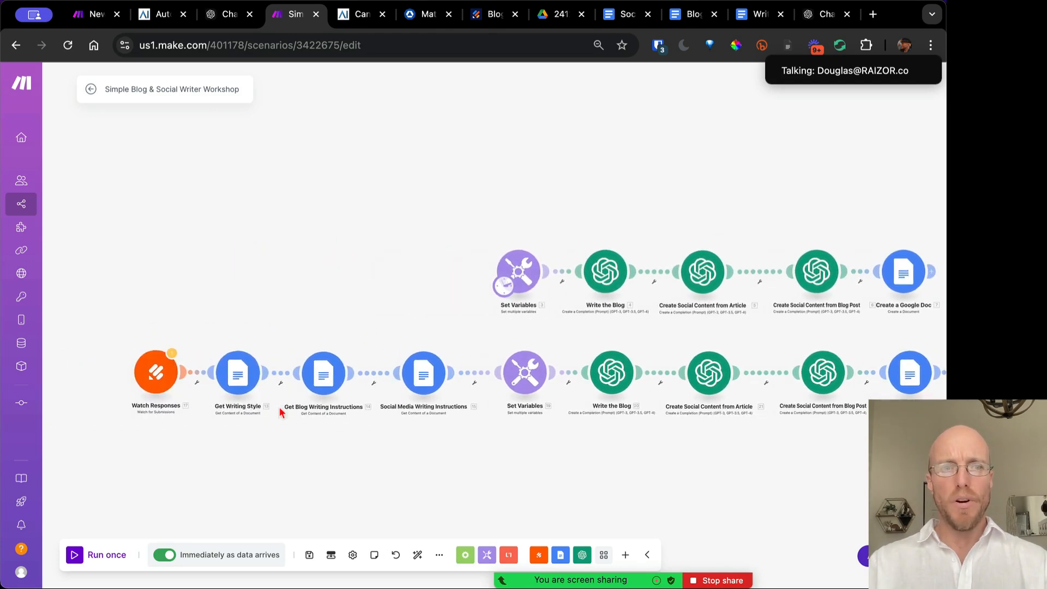
pyautogui.hscroll(5, 207, 354)
pyautogui.scroll(2, 163, 381)
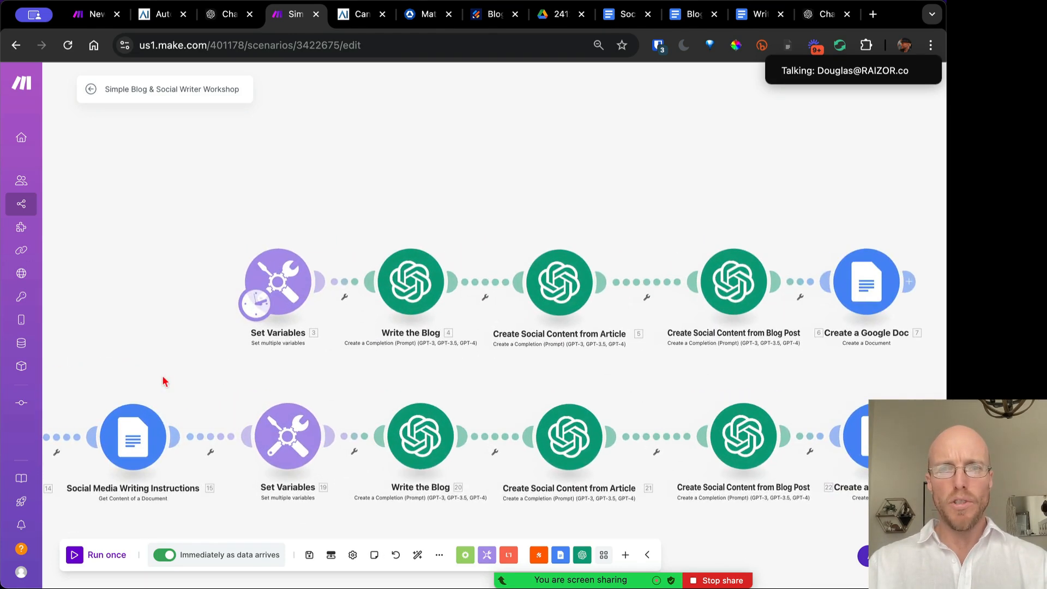
pyautogui.hscroll(2, 300, 398)
pyautogui.scroll(2, 276, 390)
pyautogui.scroll(2, 276, 391)
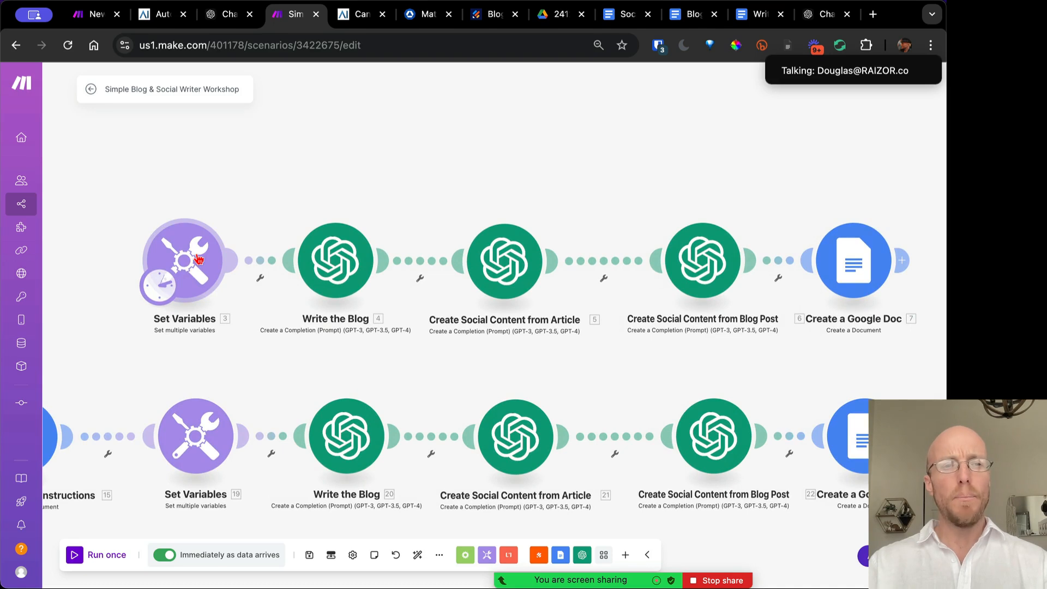
pyautogui.click(90, 16)
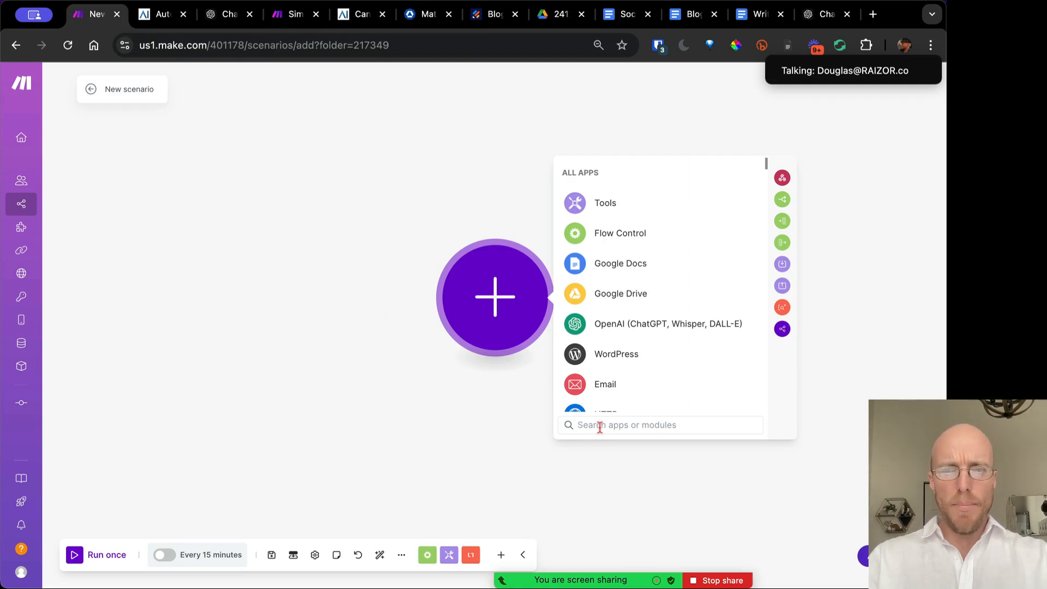
# Search the new scenario's modules for 'varib', then go back to the Workshop scenario
pyautogui.write('varib')
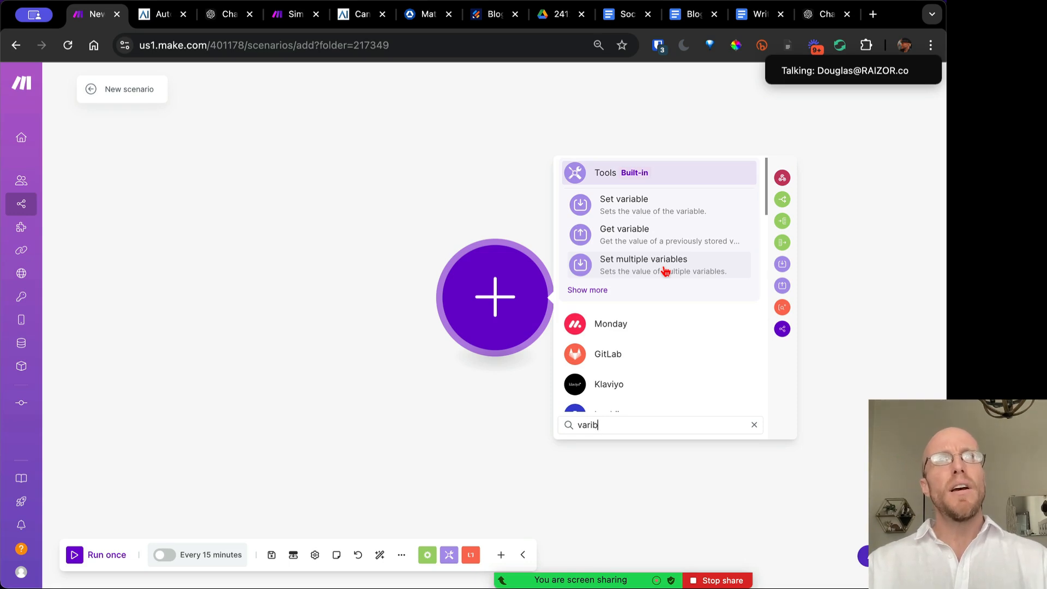
pyautogui.click(277, 20)
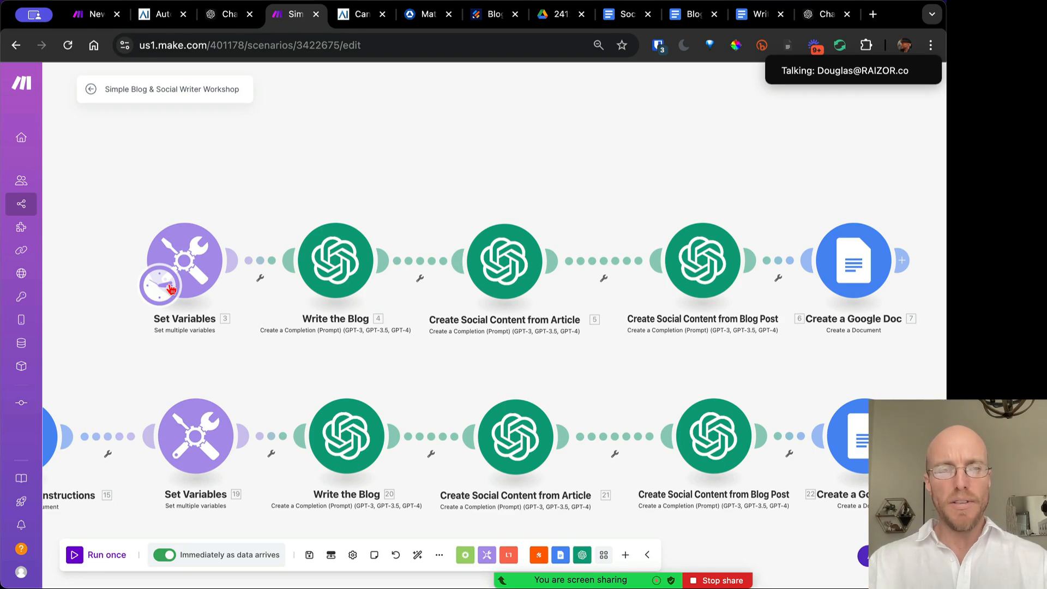
# Open the Set Variables module and look over its Writing Tone and instruction variables
pyautogui.click(194, 261)
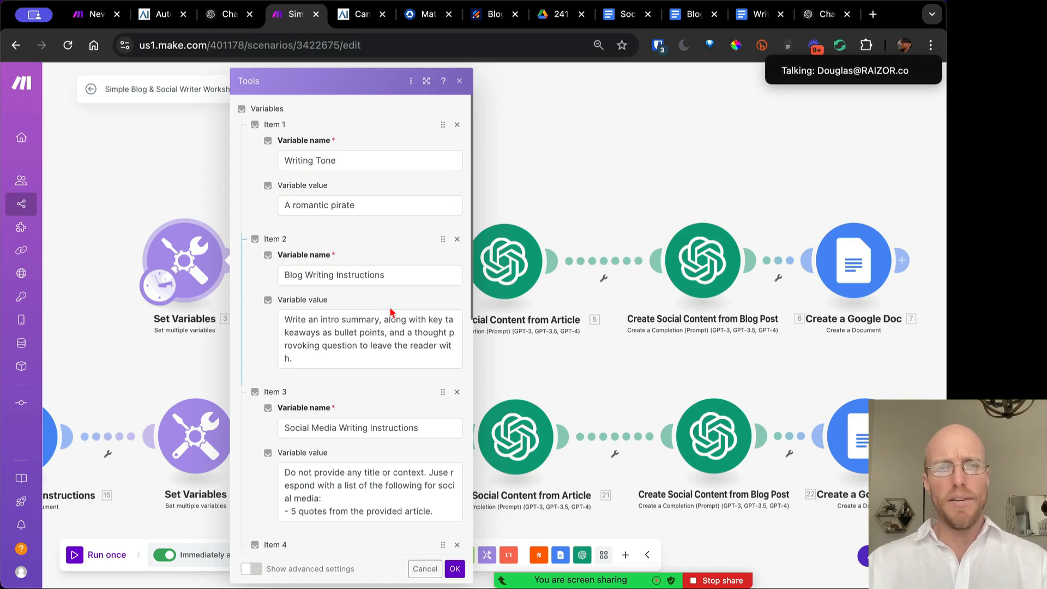
pyautogui.scroll(-5, 390, 312)
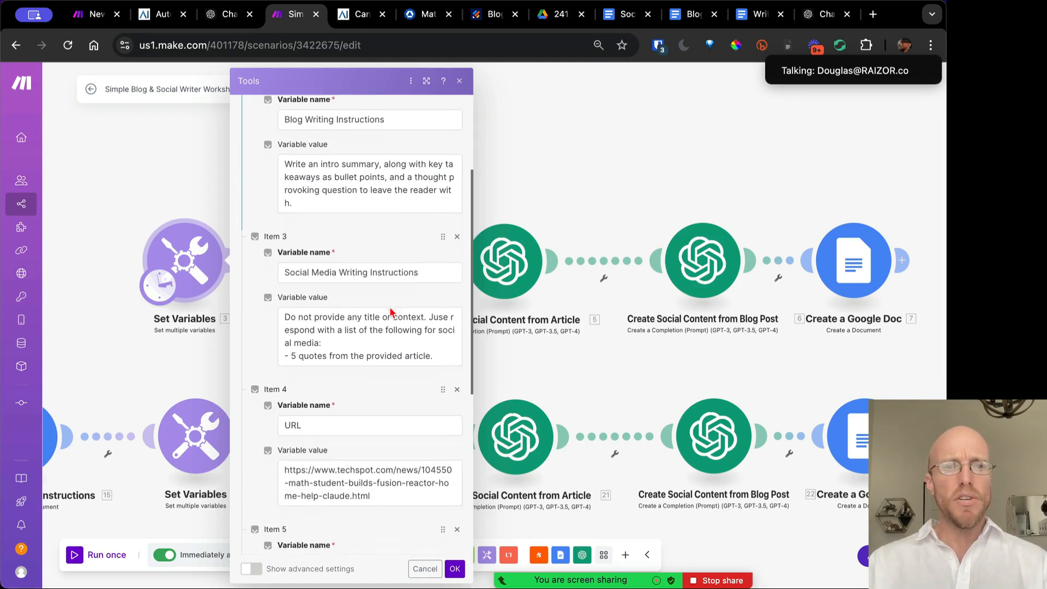
pyautogui.scroll(4, 390, 312)
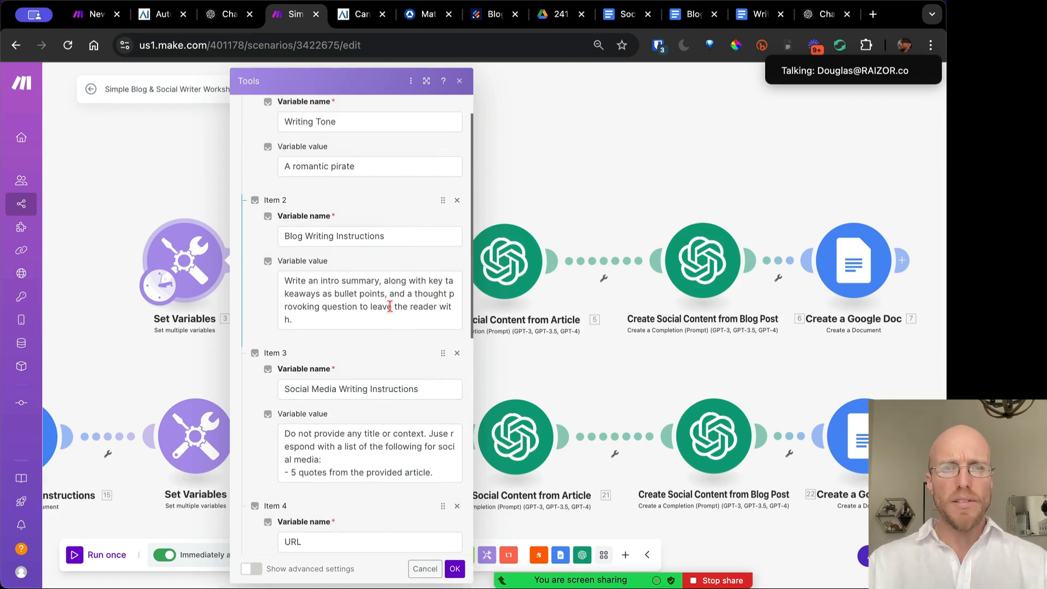
pyautogui.scroll(1, 420, 207)
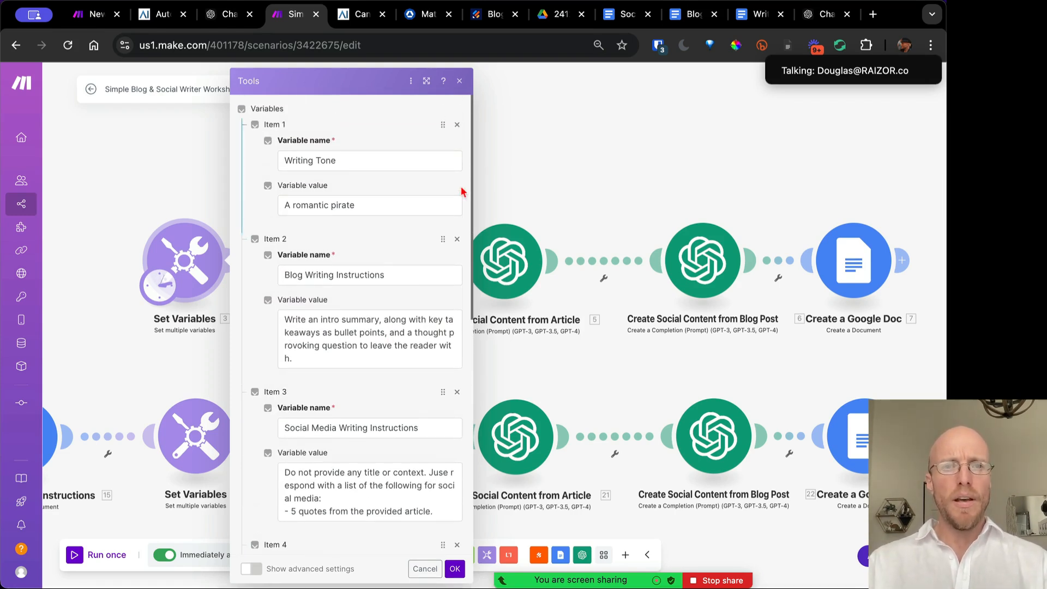
pyautogui.click(459, 81)
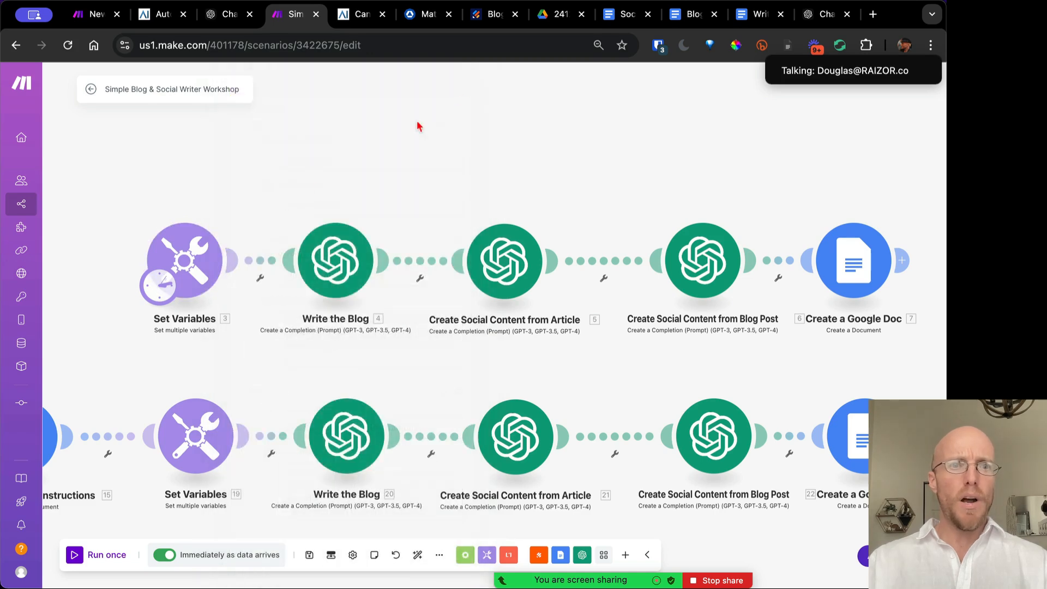
pyautogui.click(196, 268)
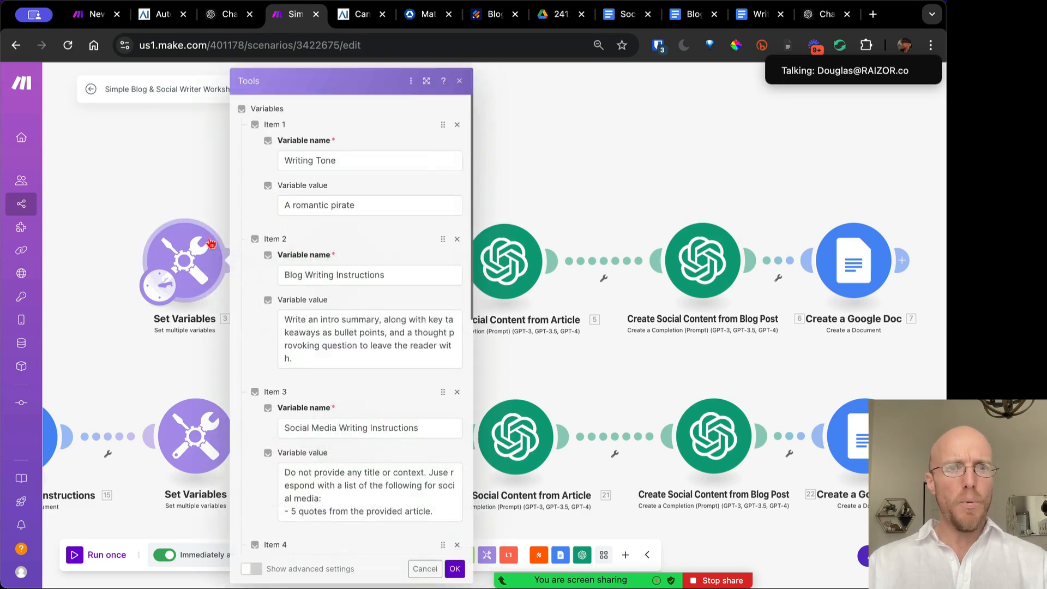
# Add a Tools Set multiple variables module with one empty item to the new scenario
pyautogui.click(98, 16)
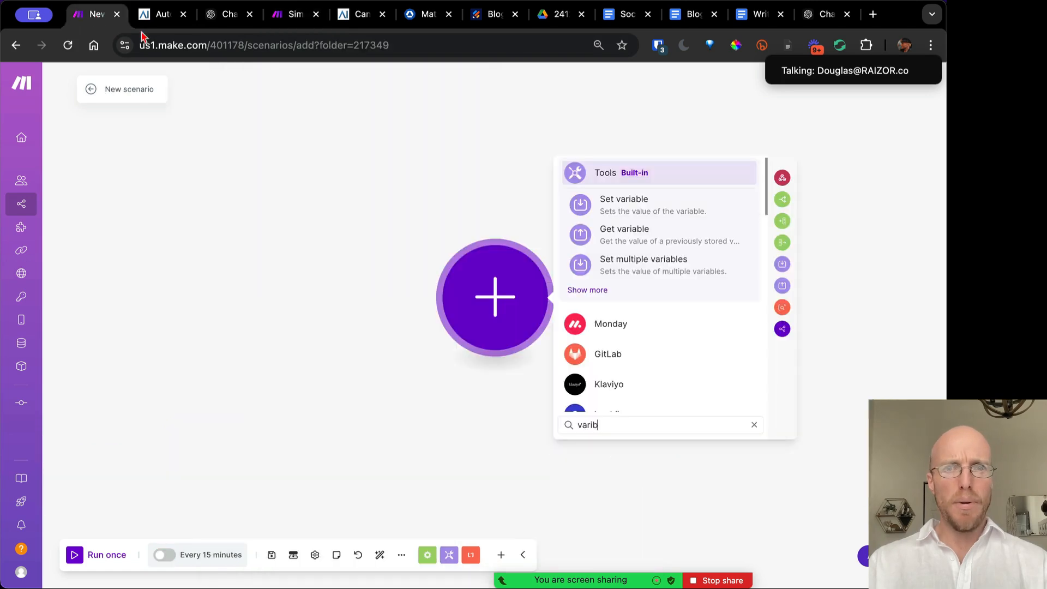
pyautogui.click(661, 264)
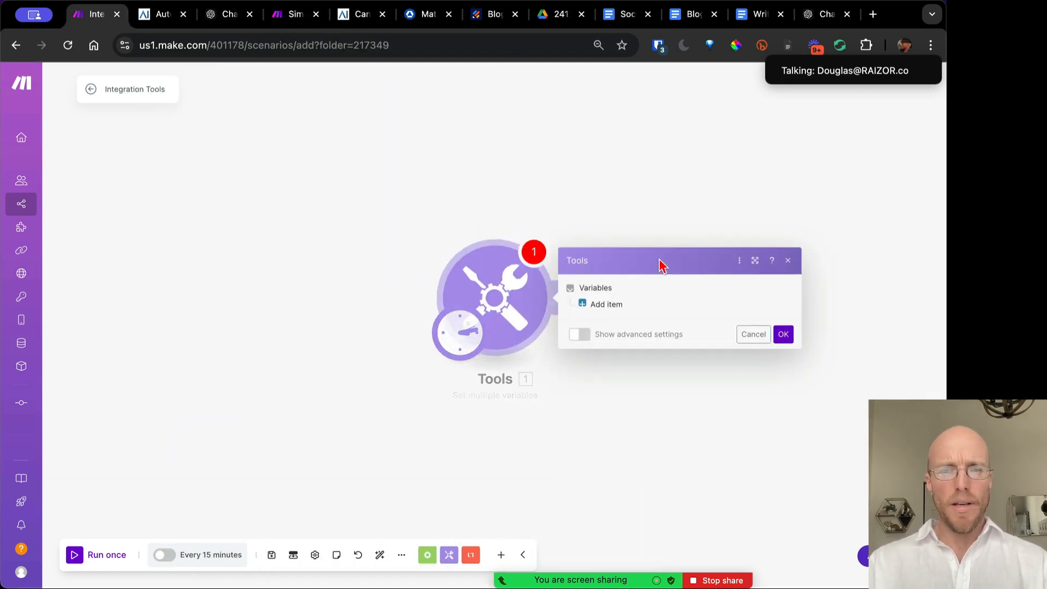
pyautogui.click(610, 306)
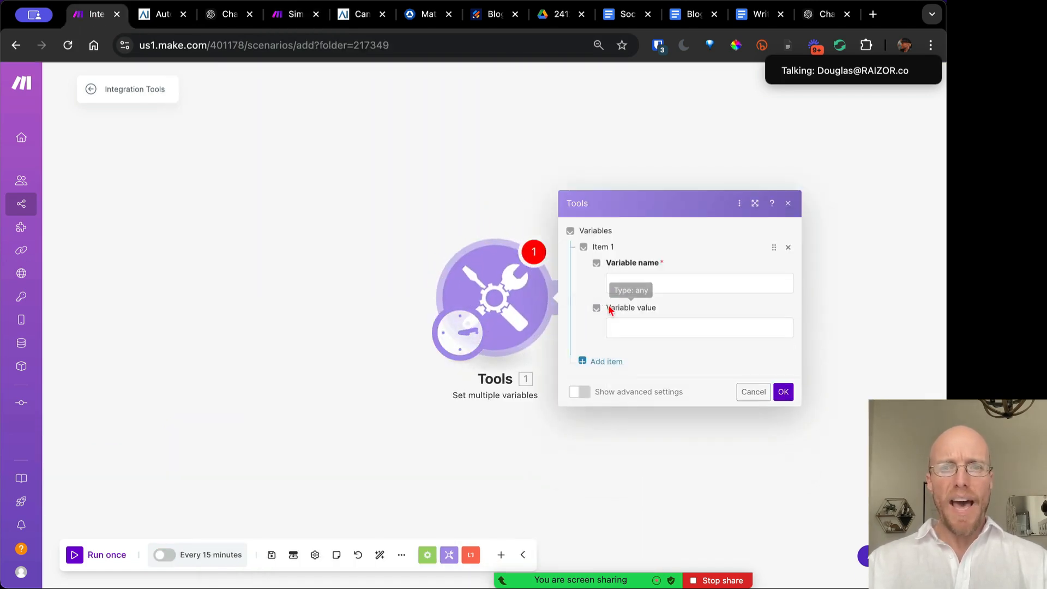
pyautogui.click(631, 277)
pyautogui.click(640, 326)
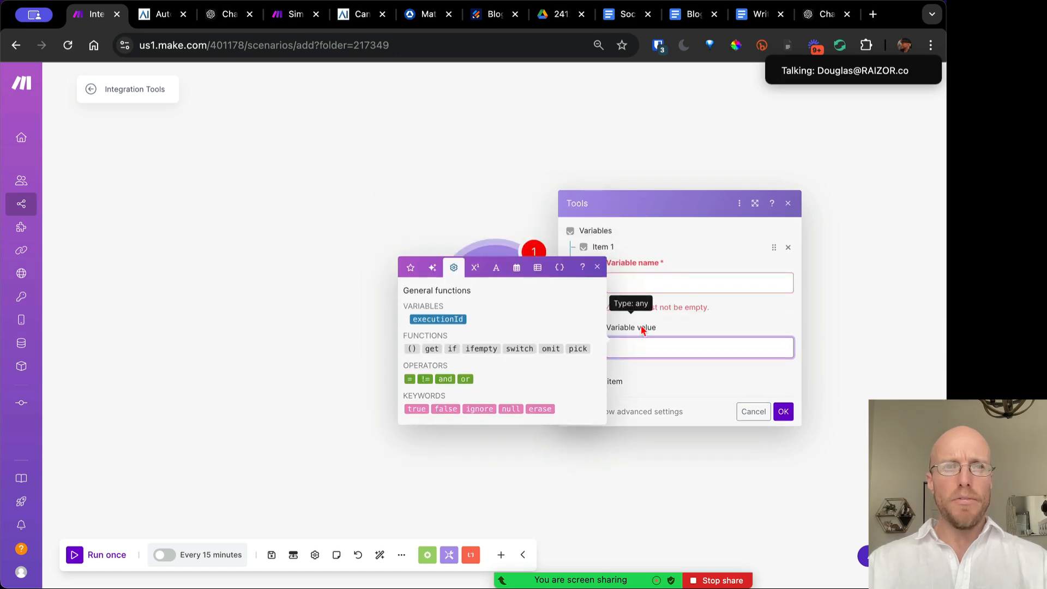
pyautogui.click(288, 16)
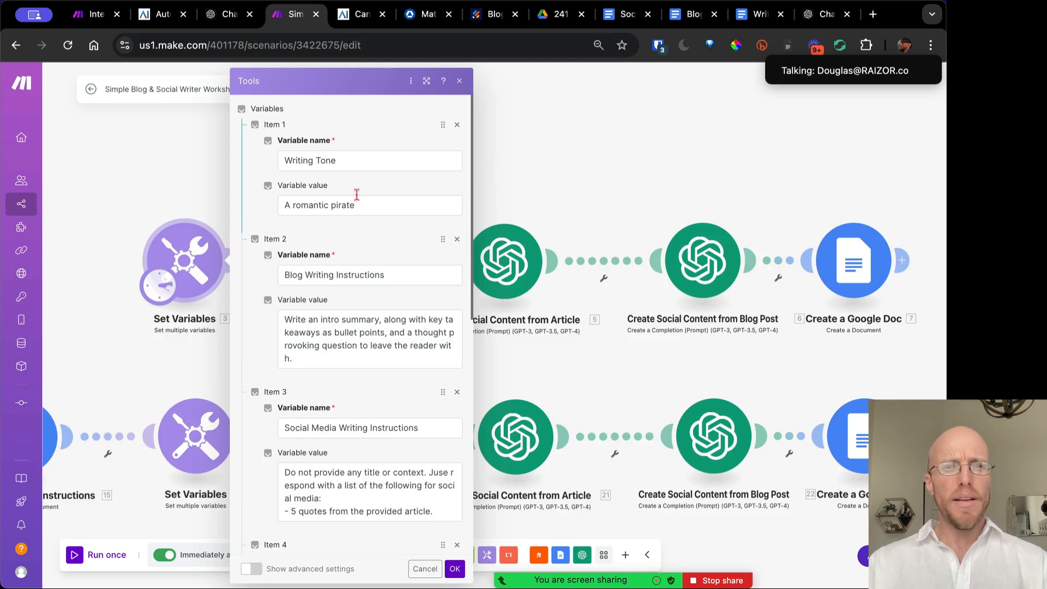
# Highlight the Writing Tone 'A romantic pirate' variable and the Blog Writing Instructions text
pyautogui.moveTo(335, 157); pyautogui.dragTo(279, 160)
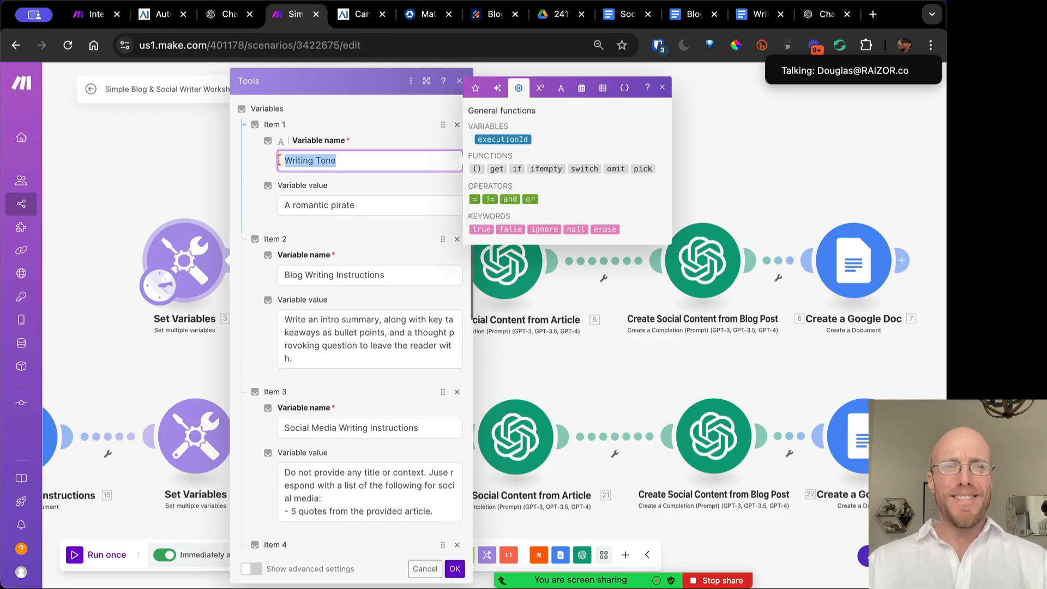
pyautogui.moveTo(370, 204); pyautogui.dragTo(268, 209)
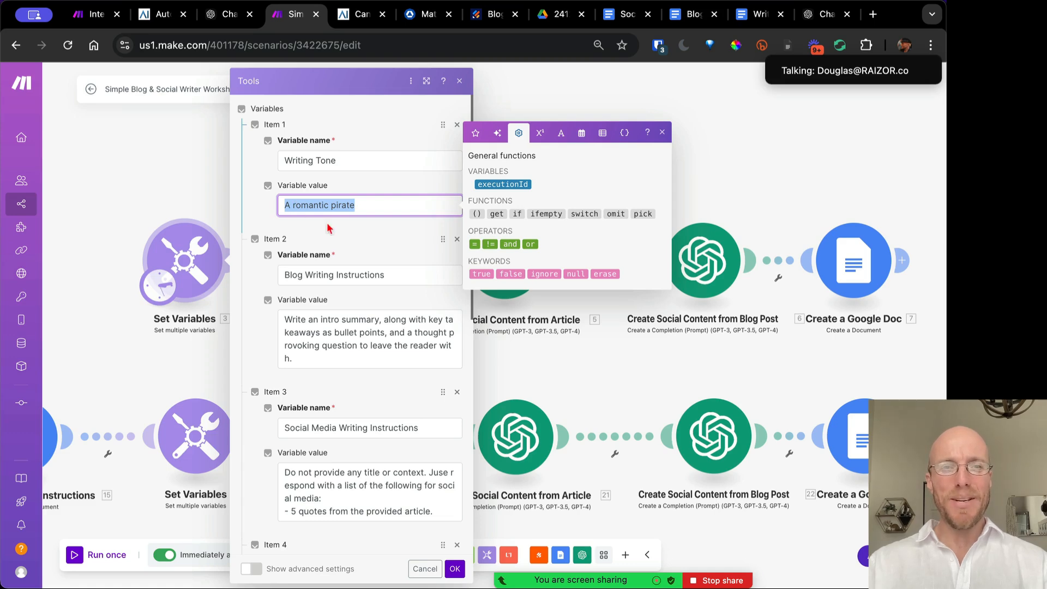
pyautogui.scroll(-3, 386, 234)
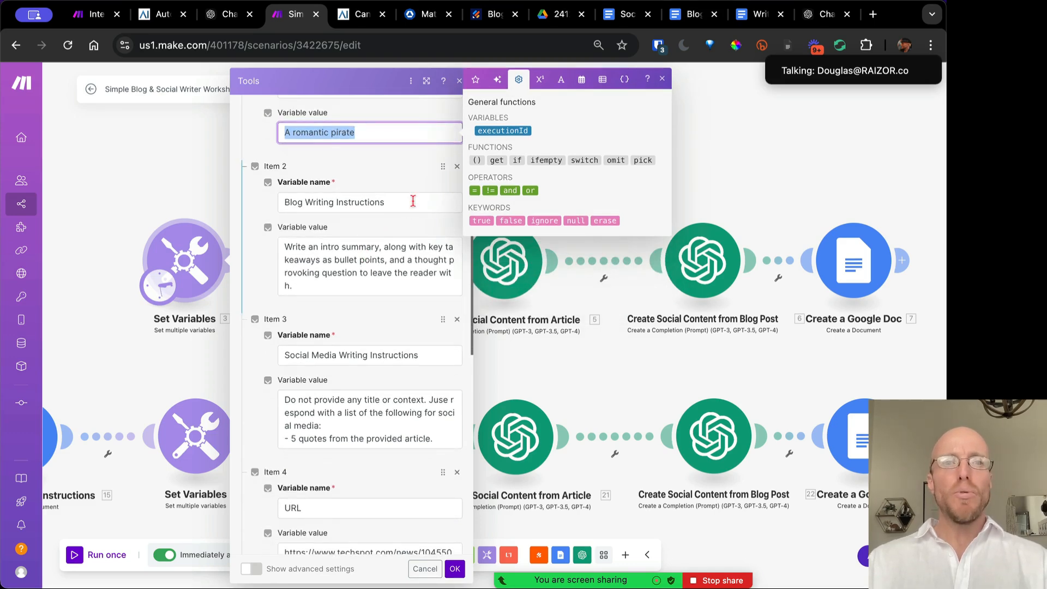
pyautogui.moveTo(412, 201); pyautogui.dragTo(268, 206)
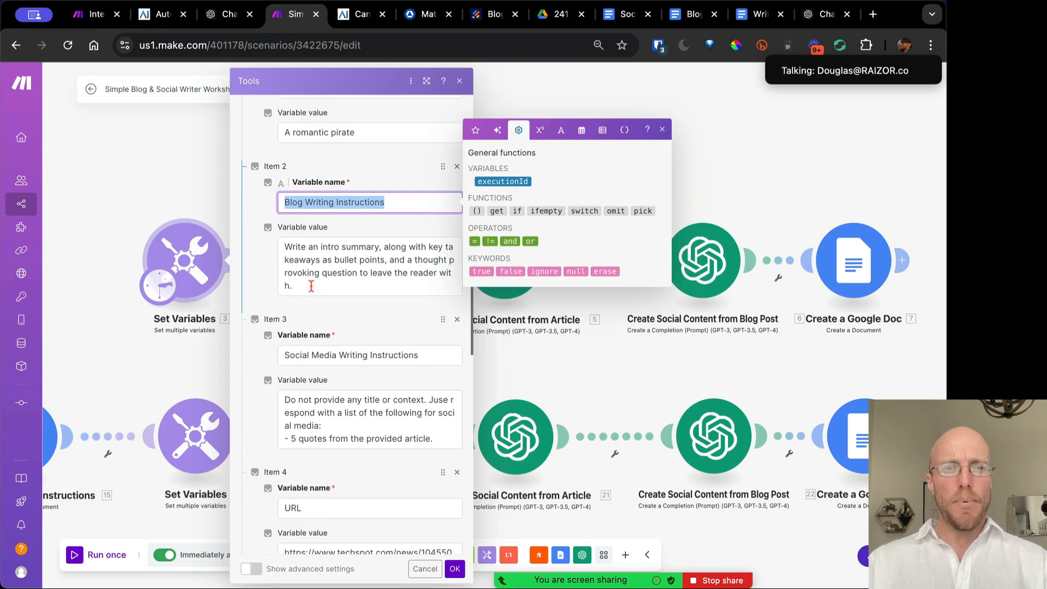
pyautogui.moveTo(311, 285); pyautogui.dragTo(279, 244)
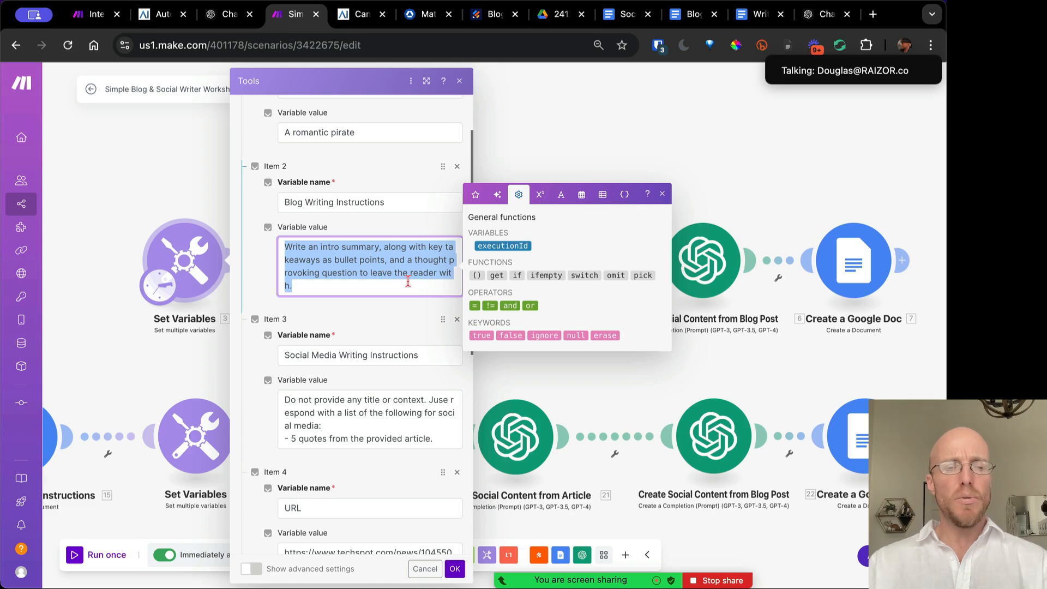
# Review the Social Media Writing Instructions and fix 'Juse' to 'Just'
pyautogui.scroll(-3, 387, 276)
pyautogui.click(341, 234)
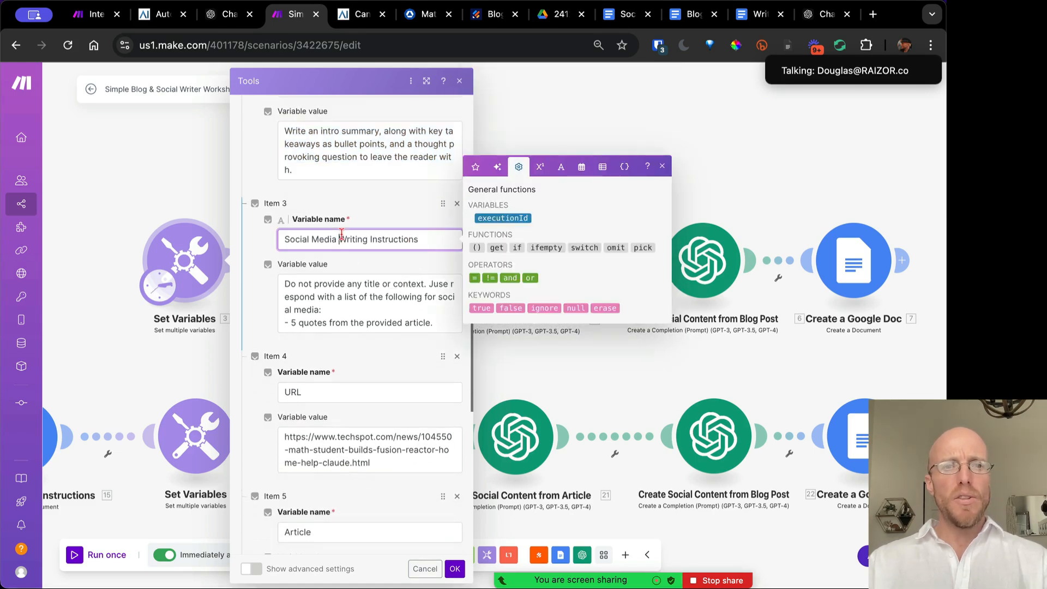
pyautogui.moveTo(414, 238); pyautogui.dragTo(271, 245)
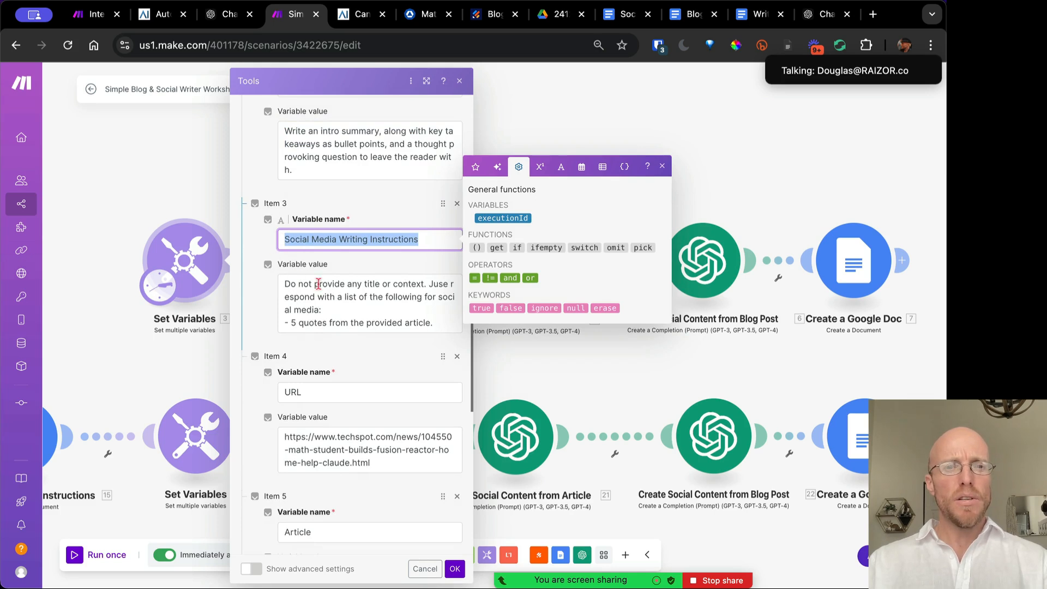
pyautogui.click(338, 291)
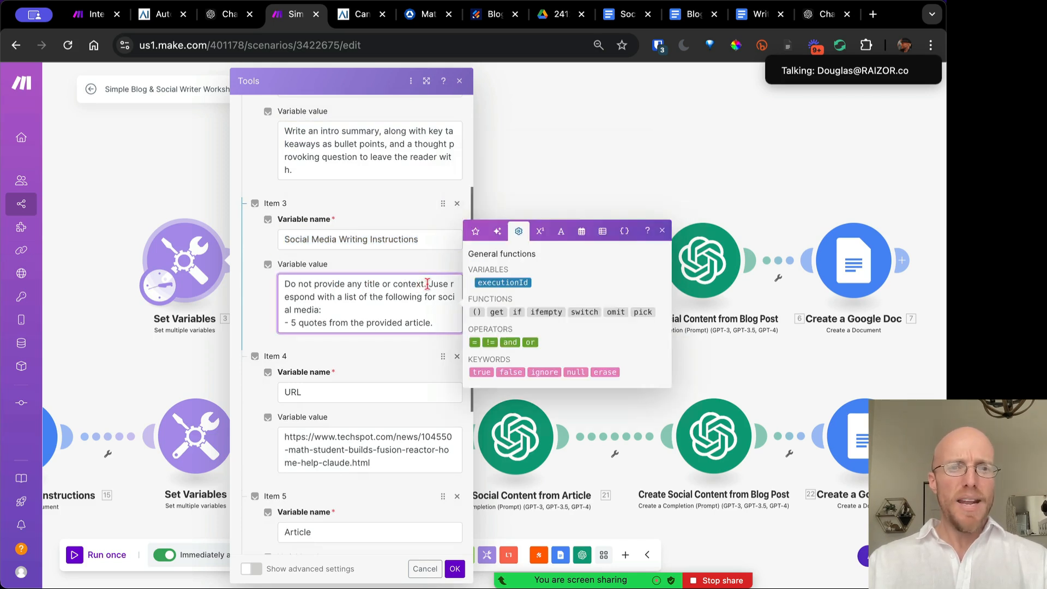
pyautogui.moveTo(428, 283); pyautogui.dragTo(277, 291)
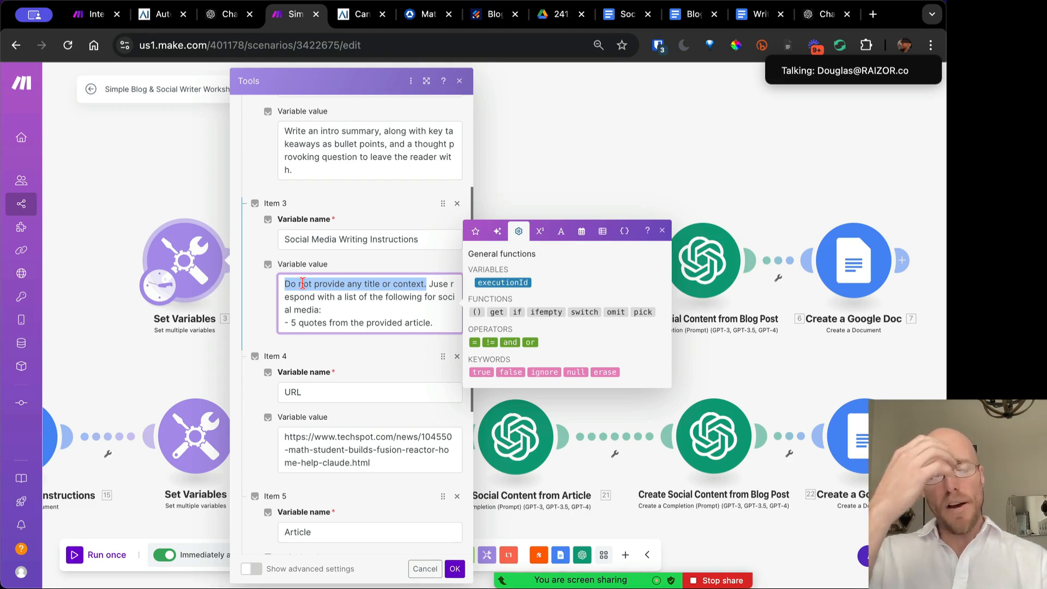
pyautogui.click(443, 284)
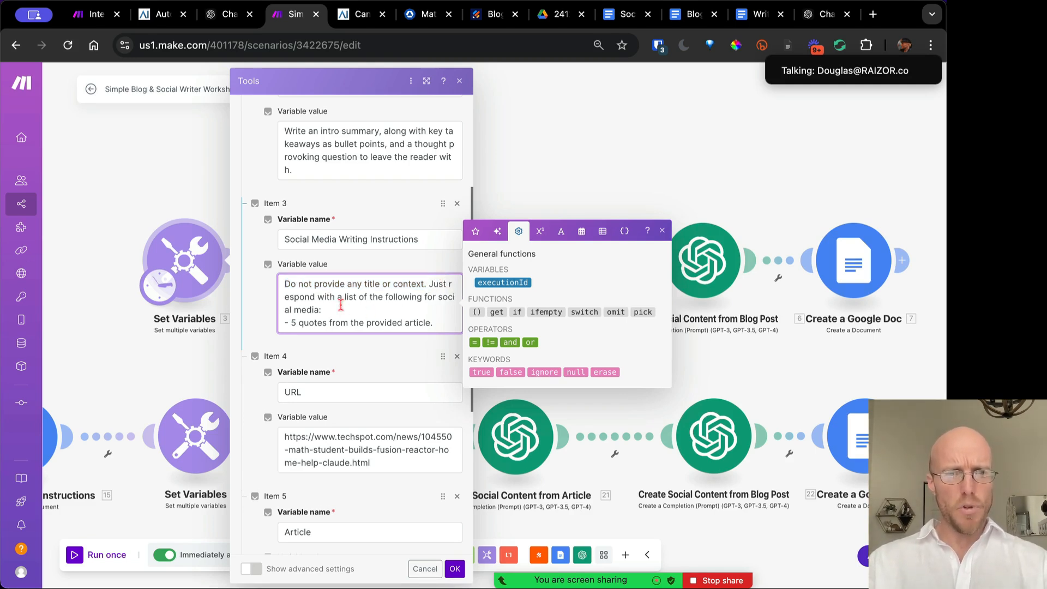
# Check the URL variable, then view the TechSpot article and RAIZOR's fusion-reactor blog post
pyautogui.scroll(-1, 341, 305)
pyautogui.moveTo(298, 299); pyautogui.dragTo(430, 303)
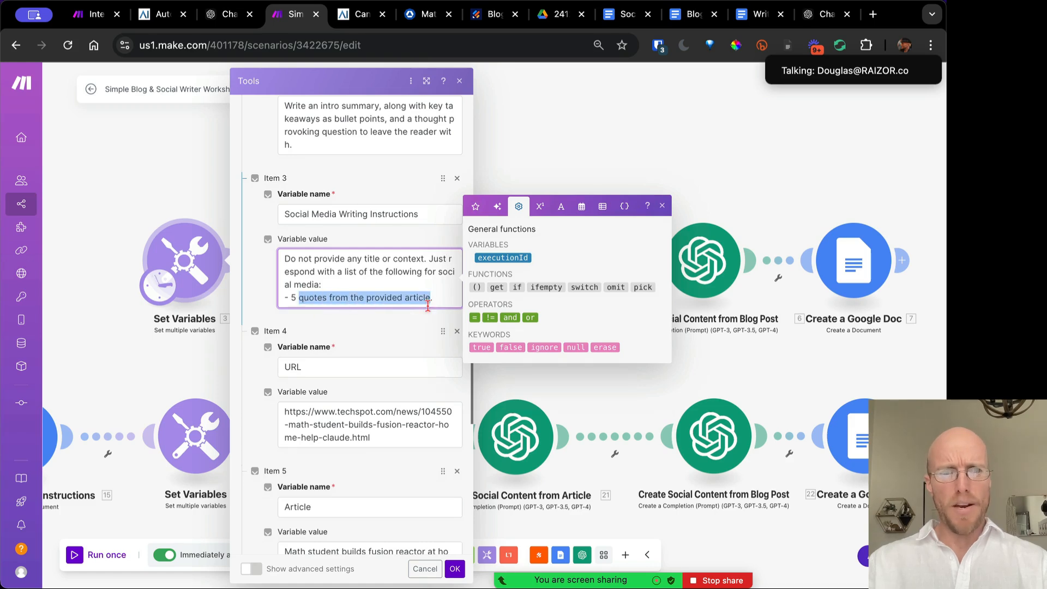
pyautogui.scroll(-4, 346, 284)
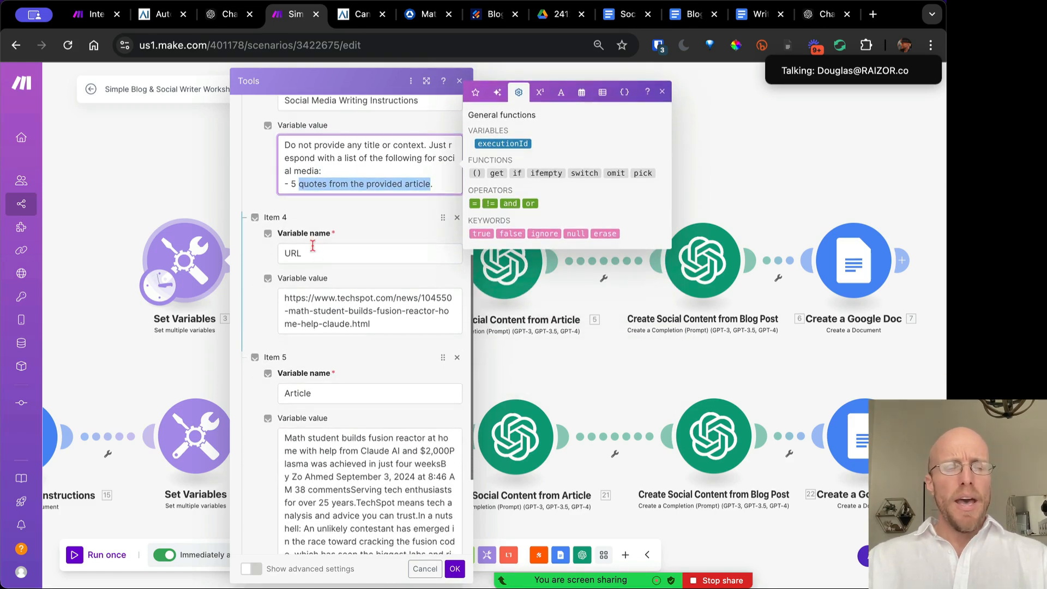
pyautogui.click(311, 250)
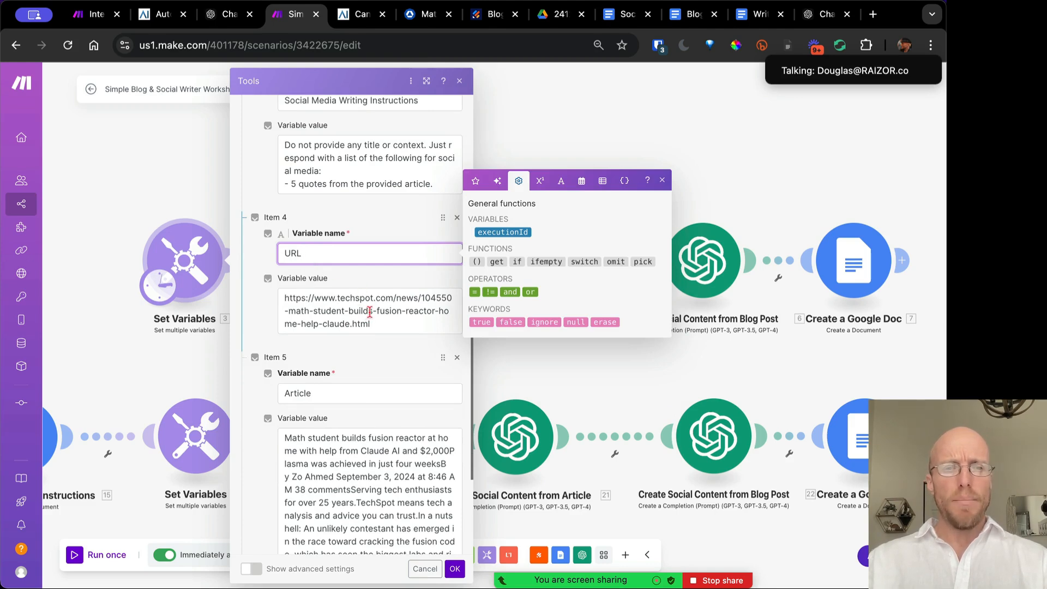
pyautogui.scroll(-5, 370, 311)
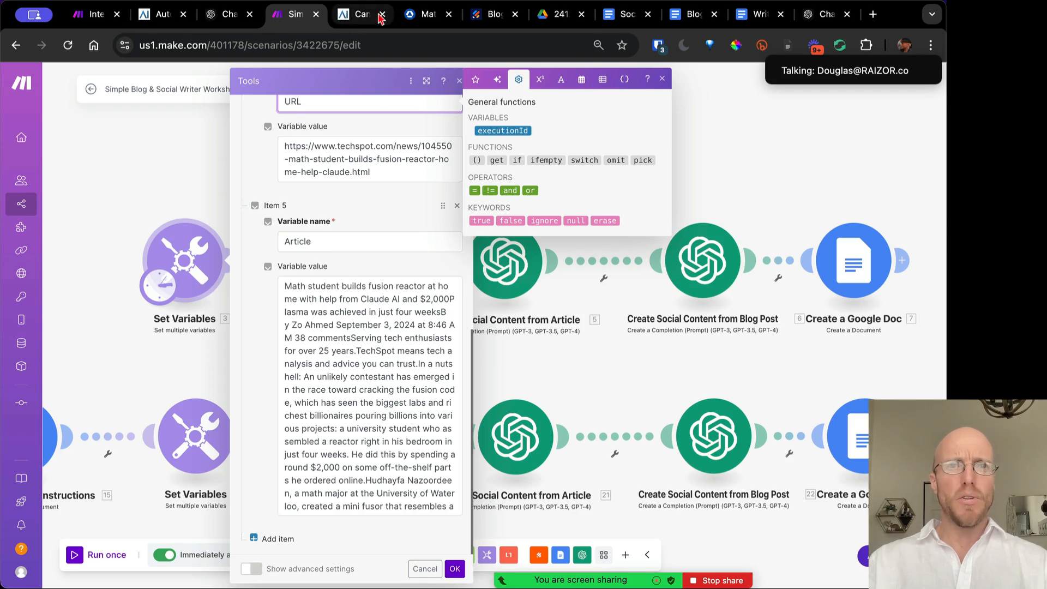
pyautogui.click(418, 15)
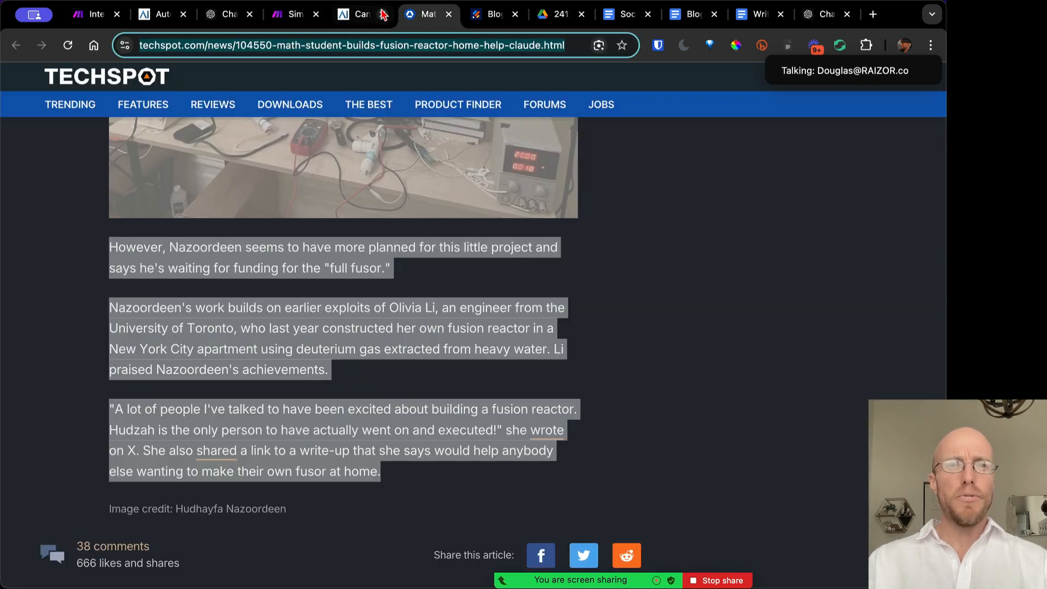
pyautogui.click(365, 15)
pyautogui.scroll(5, 403, 265)
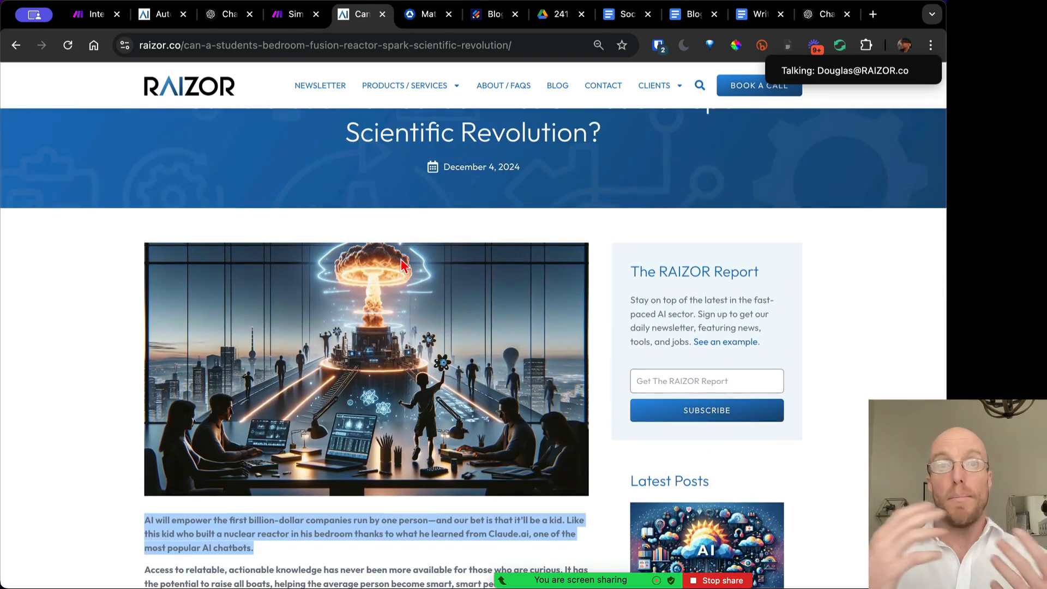
# Read through the RAIZOR post's opening paragraphs, highlighting from 'Access to relatable' onward
pyautogui.scroll(-5, 403, 265)
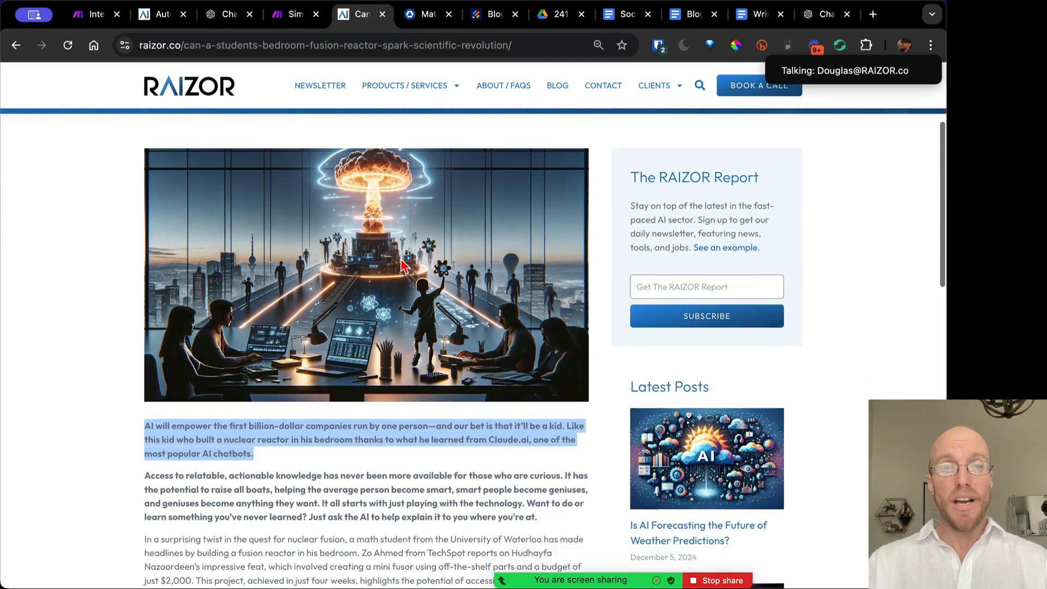
pyautogui.click(213, 431)
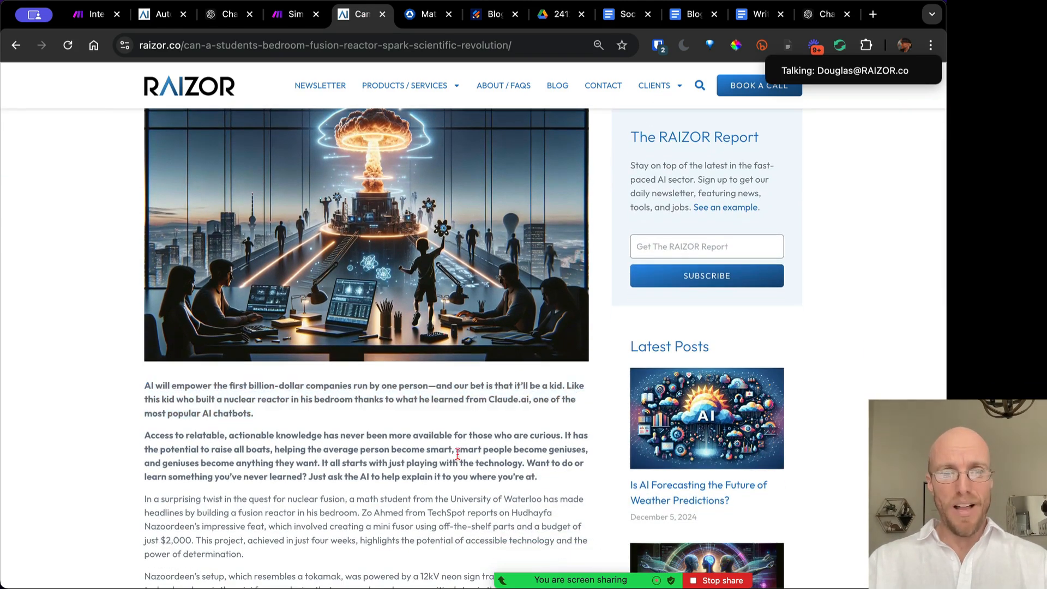
pyautogui.moveTo(557, 480); pyautogui.dragTo(147, 399)
pyautogui.scroll(-5, 147, 399)
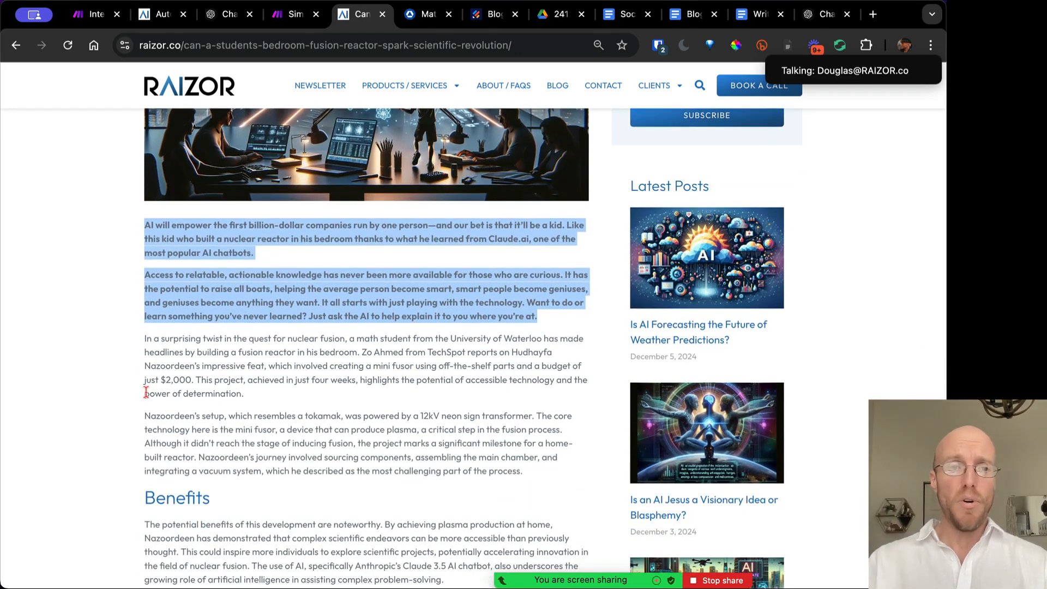
pyautogui.scroll(-4, 146, 392)
pyautogui.click(145, 220)
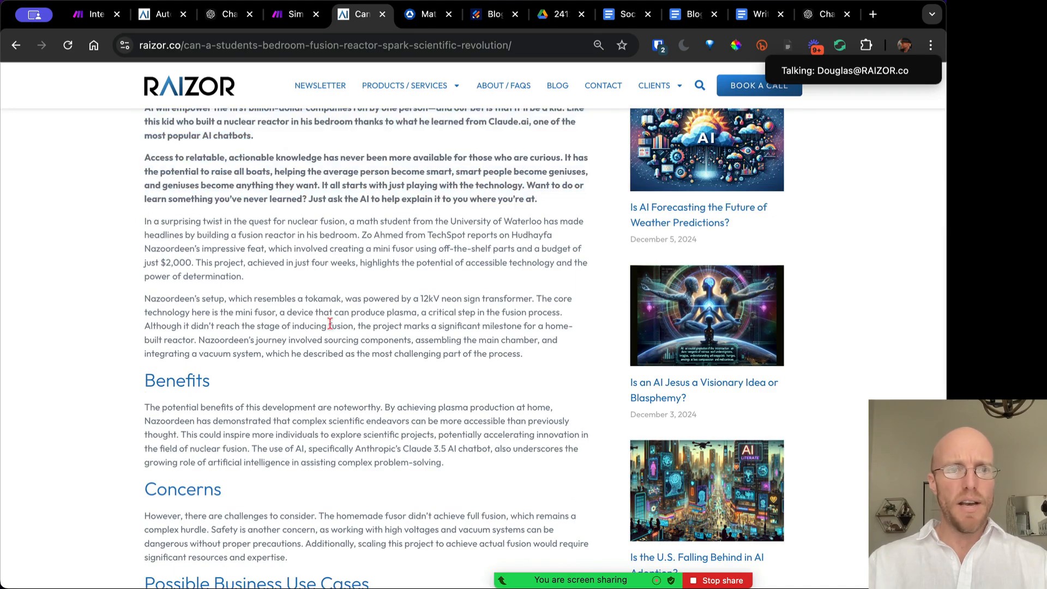
pyautogui.moveTo(531, 363); pyautogui.dragTo(145, 245)
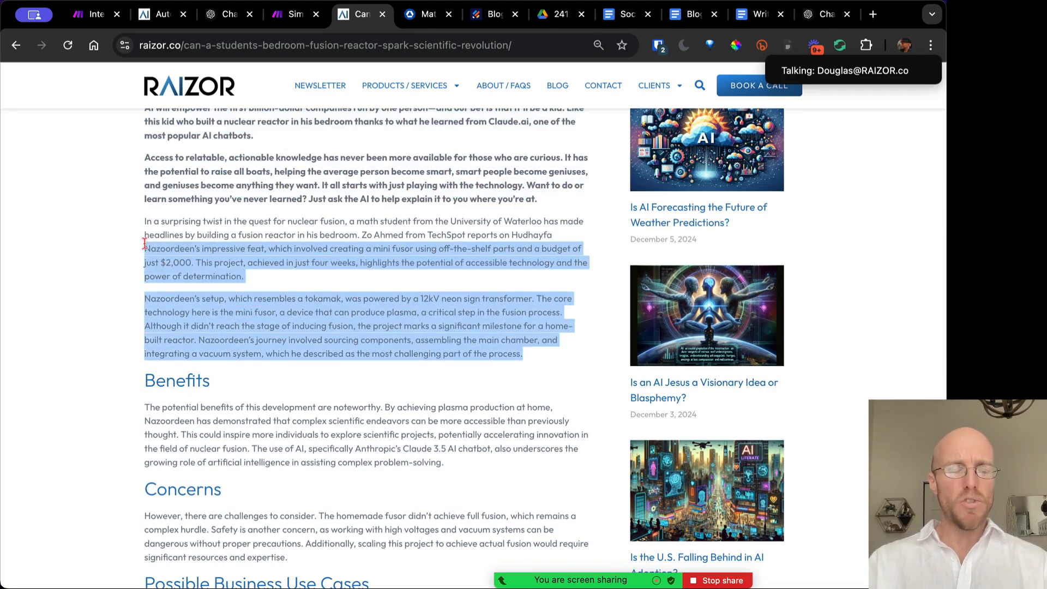
pyautogui.scroll(-2, 190, 190)
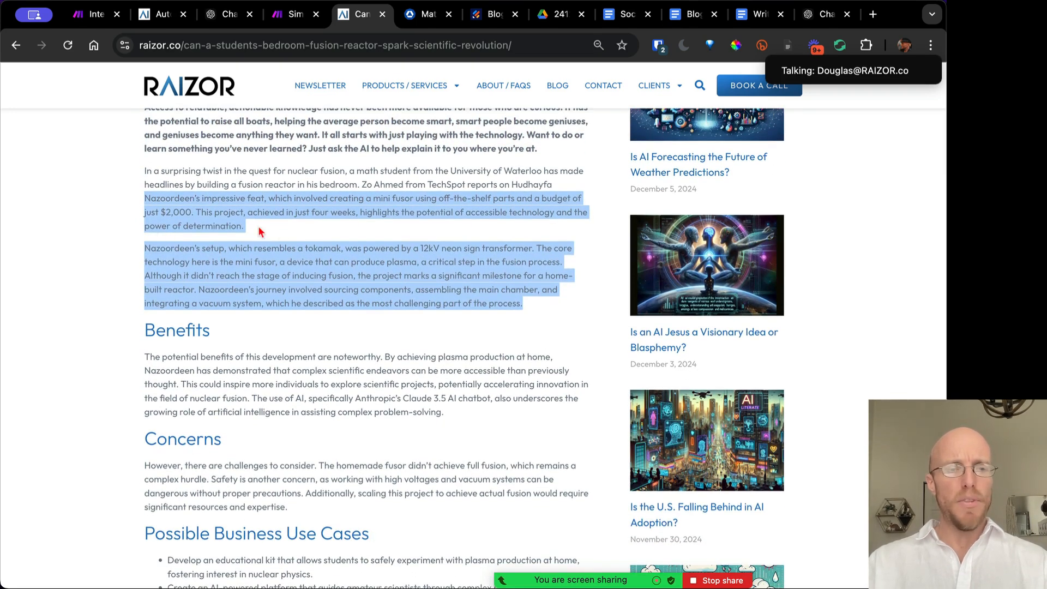
pyautogui.click(256, 365)
# Highlight the Concerns section, business use cases and conclusion, then scroll back up the post
pyautogui.scroll(-4, 255, 365)
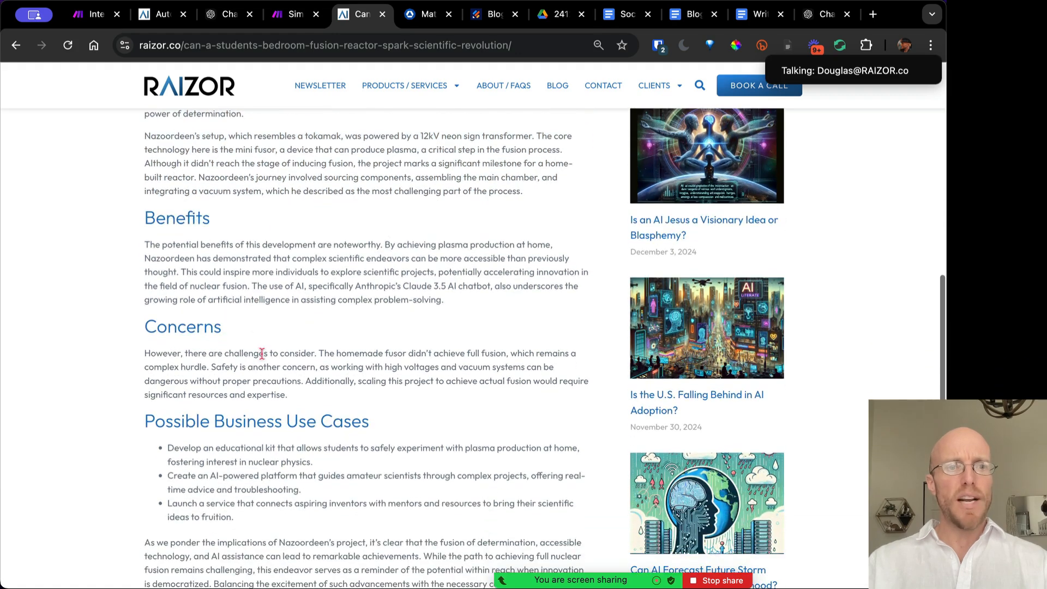
pyautogui.scroll(-5, 254, 366)
pyautogui.moveTo(257, 360); pyautogui.dragTo(150, 304)
pyautogui.moveTo(145, 193); pyautogui.dragTo(376, 437)
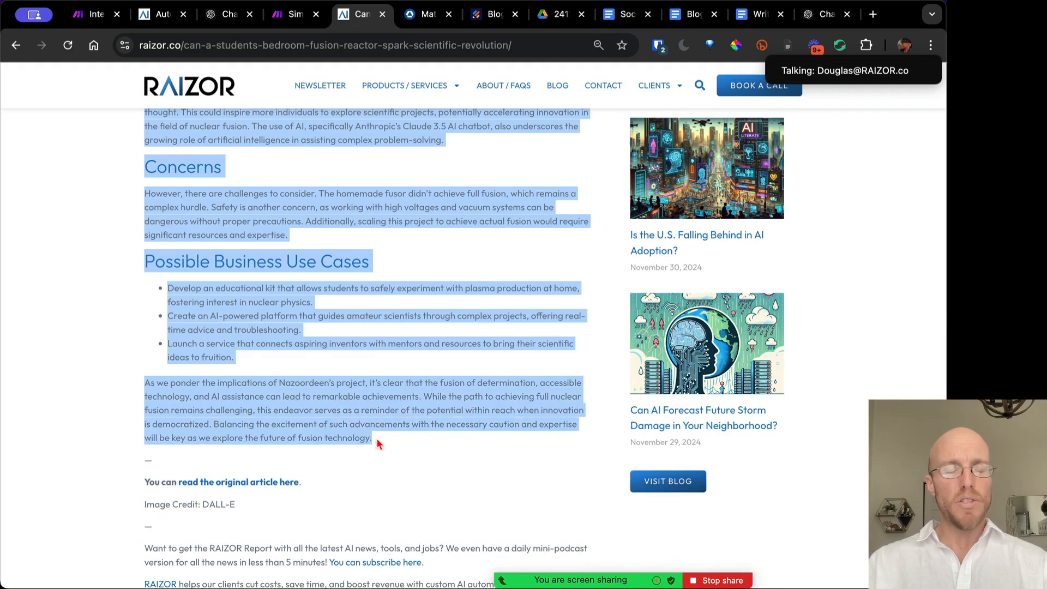
pyautogui.scroll(-3, 376, 437)
pyautogui.click(322, 407)
pyautogui.moveTo(507, 469); pyautogui.dragTo(175, 352)
pyautogui.click(251, 312)
pyautogui.scroll(15, 252, 312)
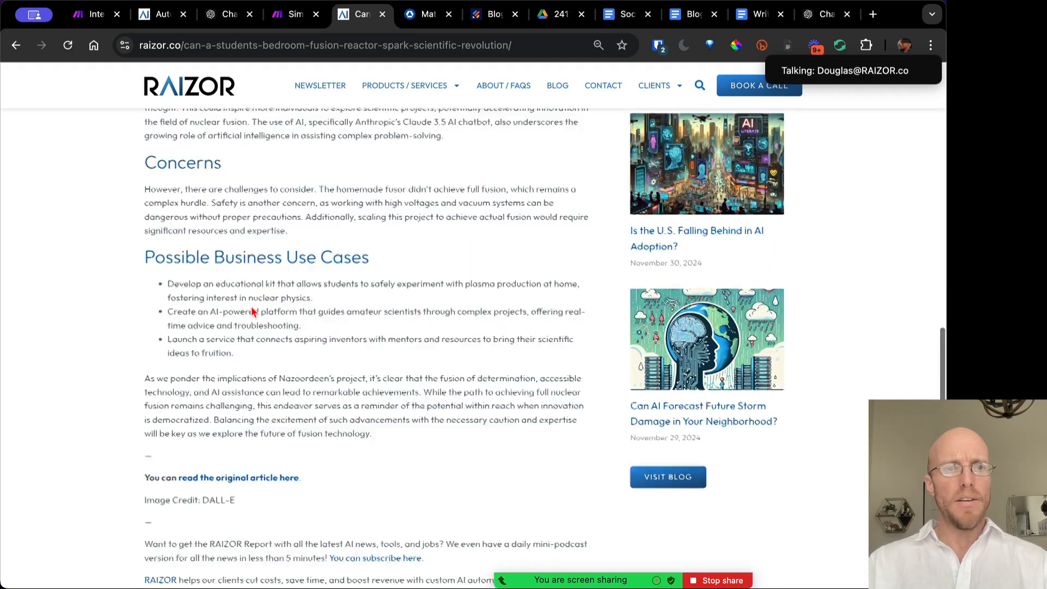
pyautogui.scroll(2, 252, 312)
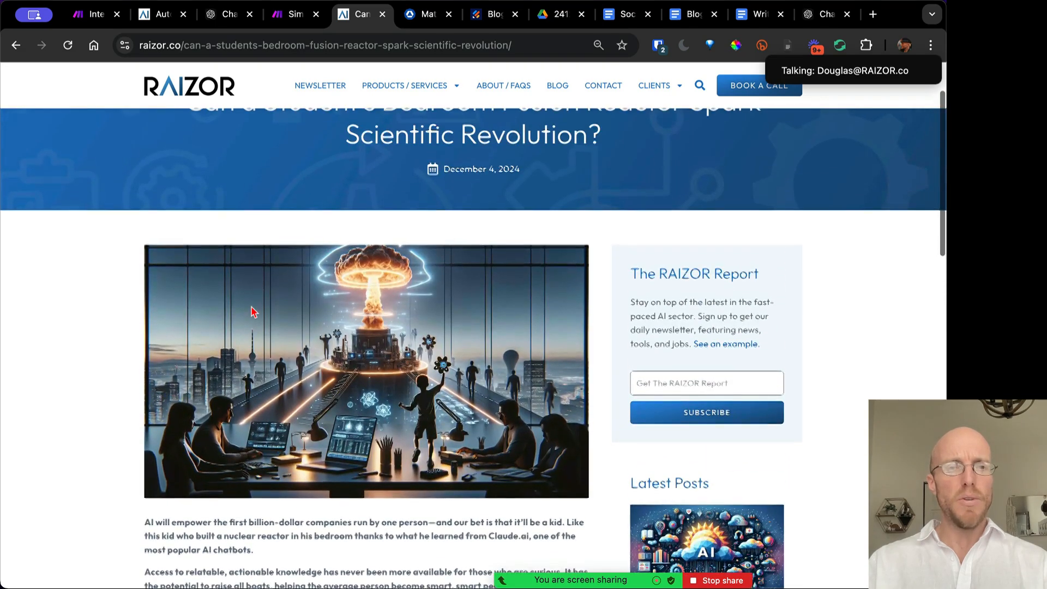
# Show the TechSpot article's headline with no text selected, and start a new tab
pyautogui.click(419, 15)
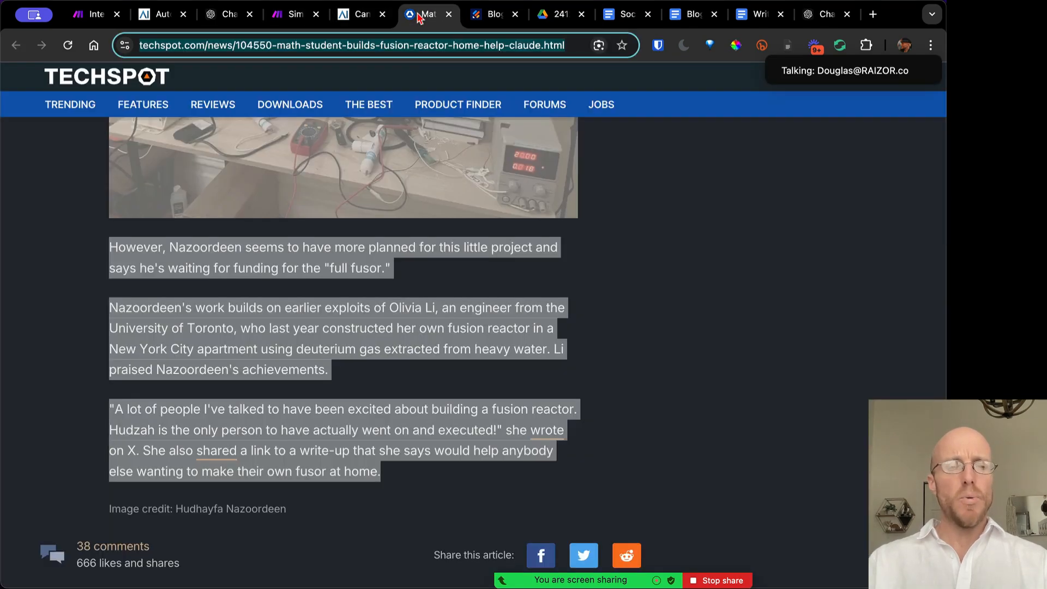
pyautogui.click(472, 298)
pyautogui.scroll(15, 714, 243)
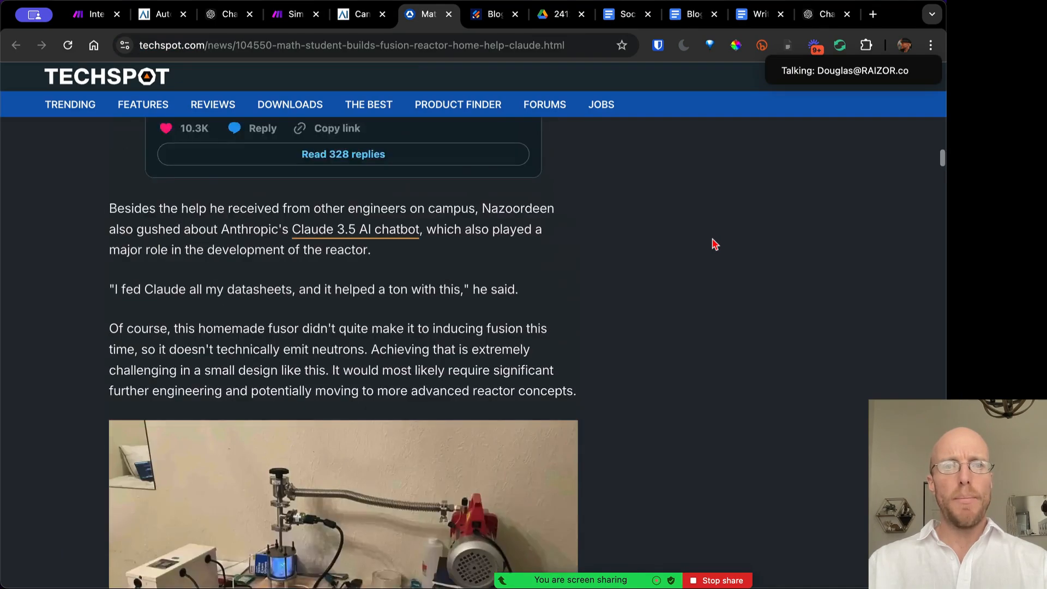
pyautogui.scroll(15, 714, 243)
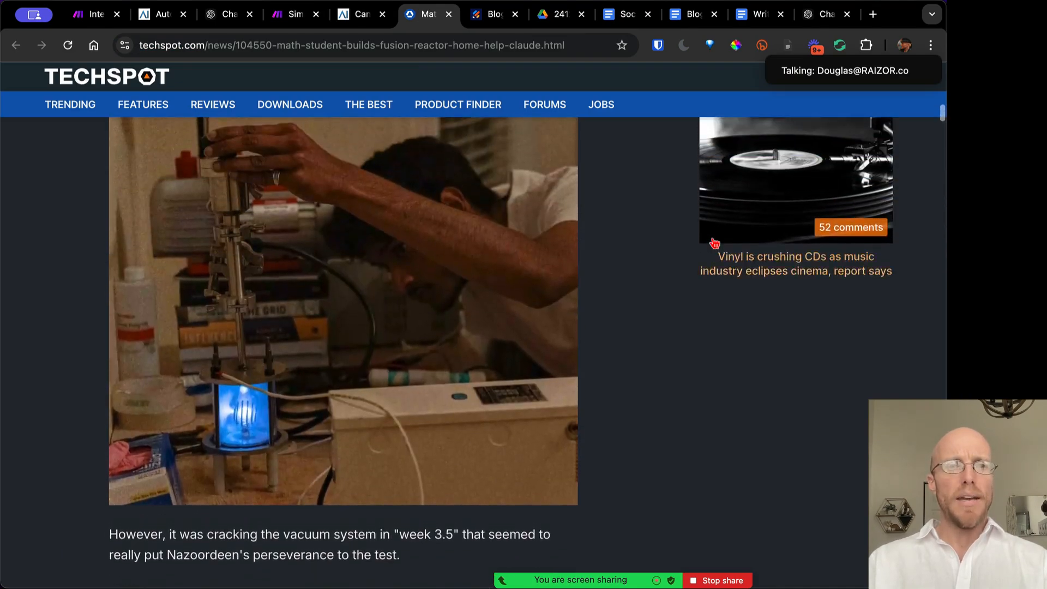
pyautogui.scroll(8, 714, 244)
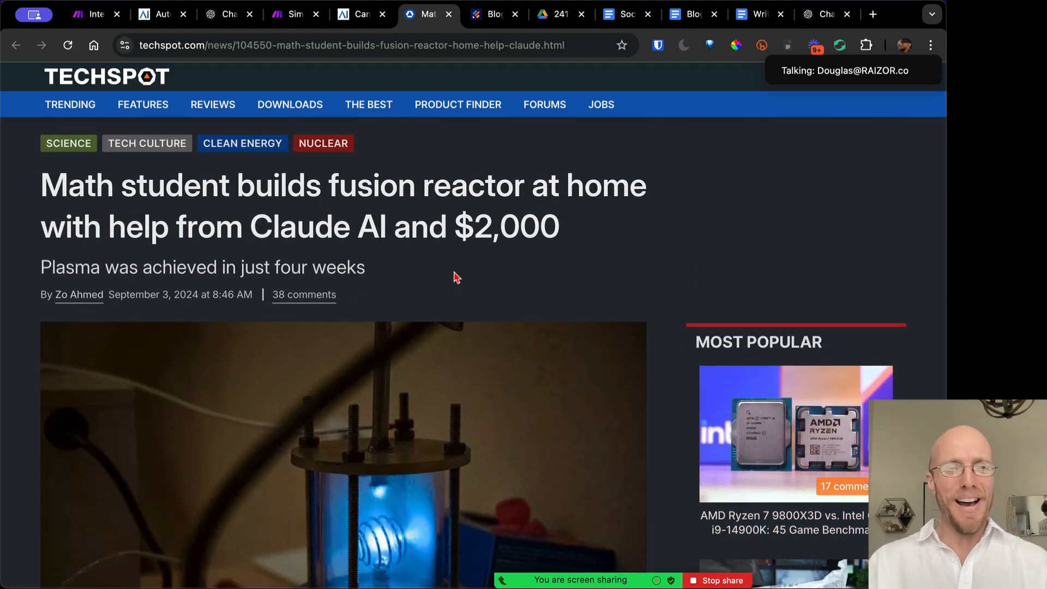
pyautogui.click(872, 14)
# Load projectfresh.com/tools/auto-poster, look over the Auto Poster form, and start another tab
pyautogui.write('auto')
pyautogui.press('Return')
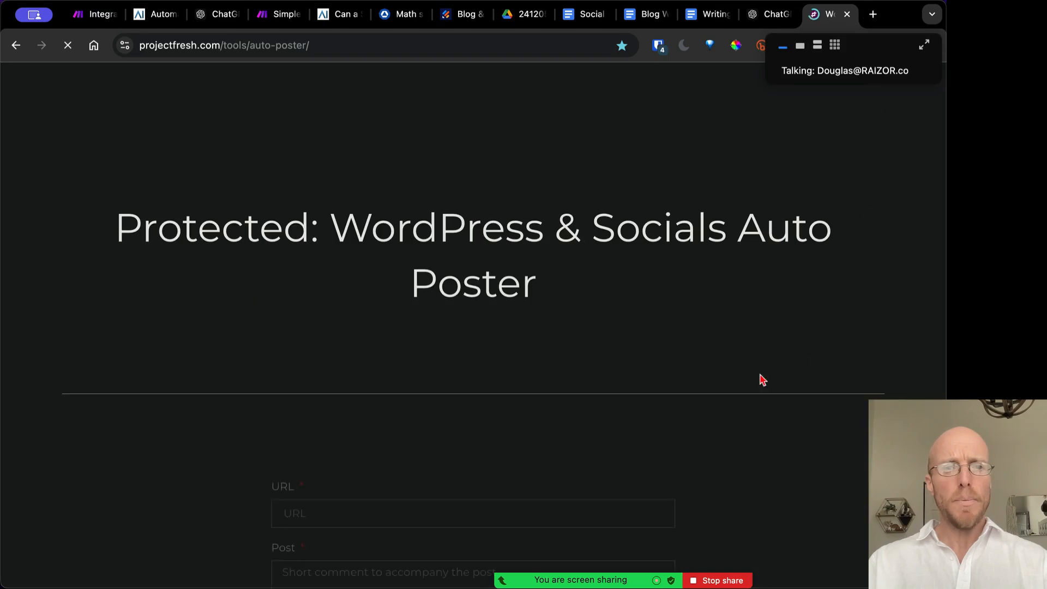
pyautogui.scroll(-5, 752, 378)
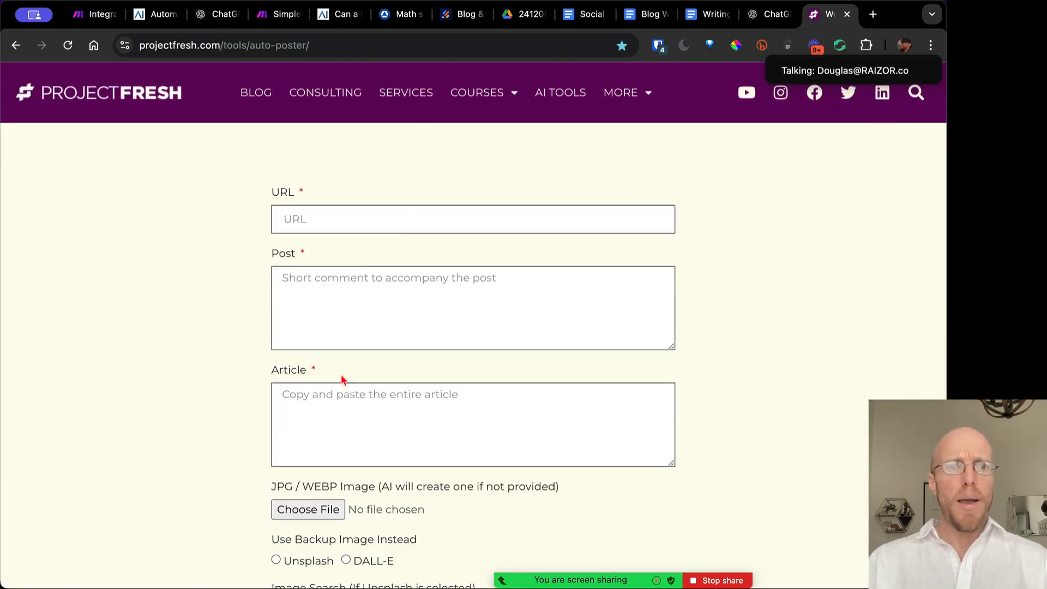
pyautogui.scroll(-2, 343, 379)
pyautogui.scroll(-4, 334, 371)
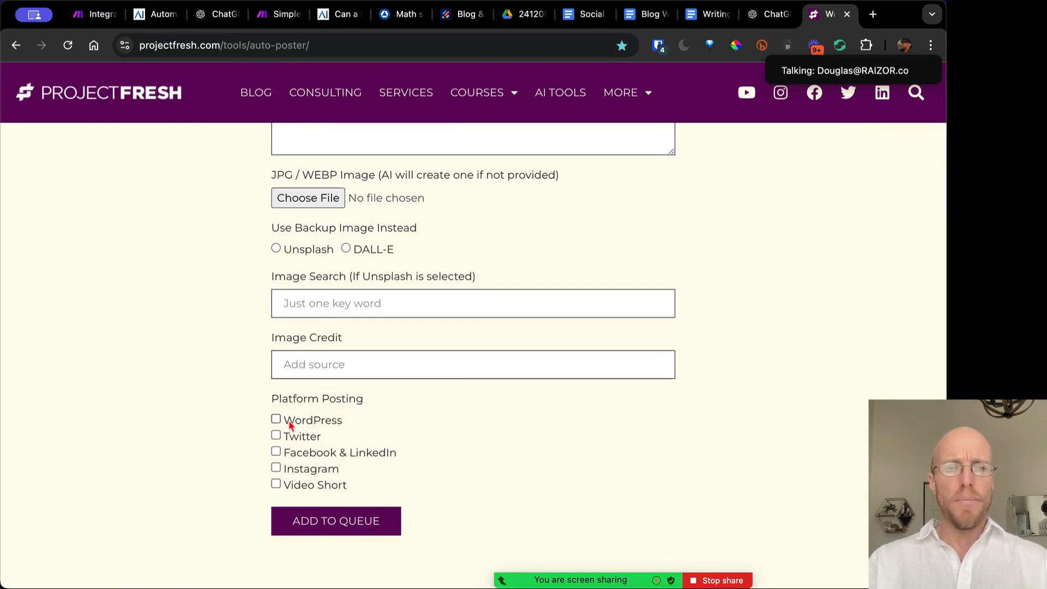
pyautogui.press('super+t')
# Open the RAIZOR Make.com Automations Overview doc and scroll to the Auto Poster section
pyautogui.write('maked')
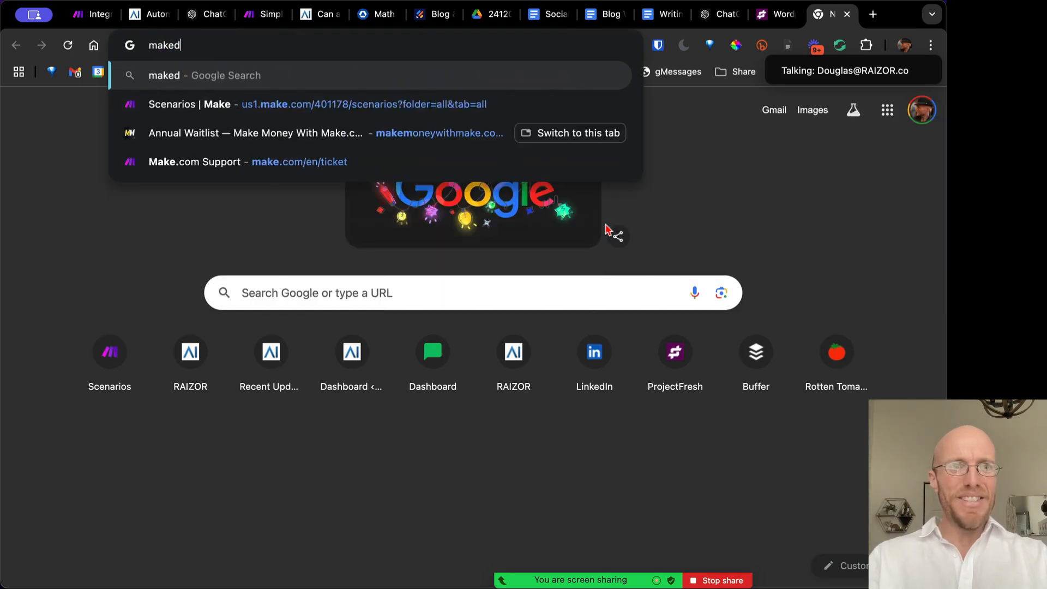
pyautogui.press('BackSpace')
pyautogui.write('doc')
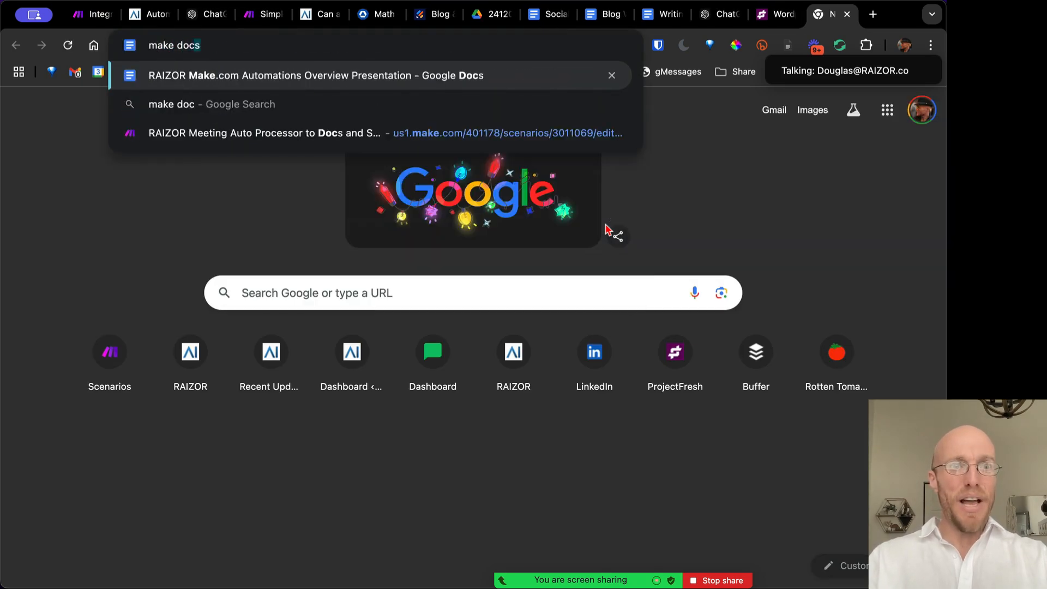
pyautogui.press('Return')
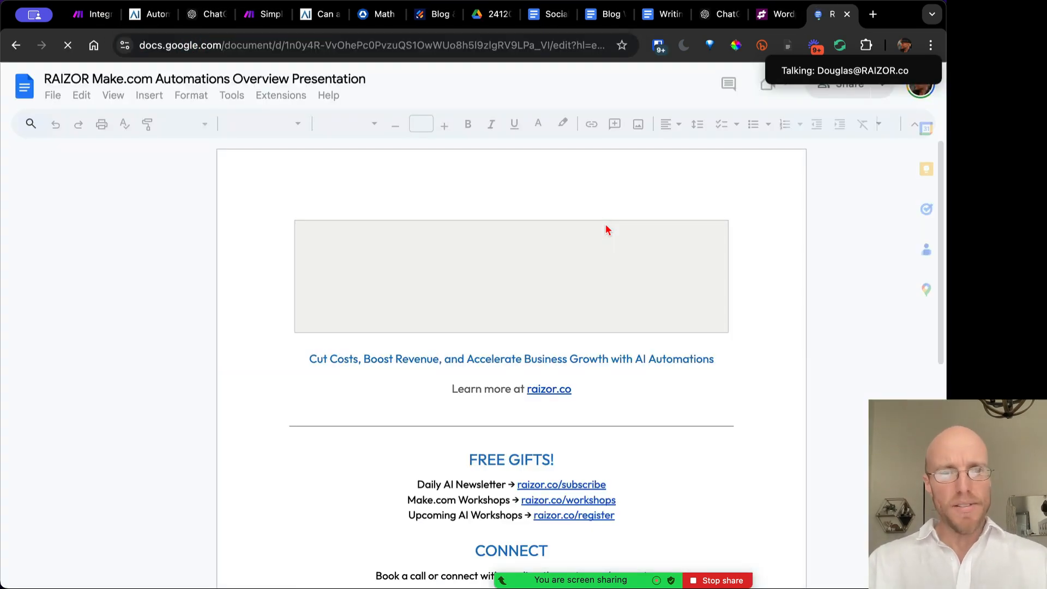
pyautogui.scroll(-10, 656, 486)
pyautogui.scroll(-15, 655, 485)
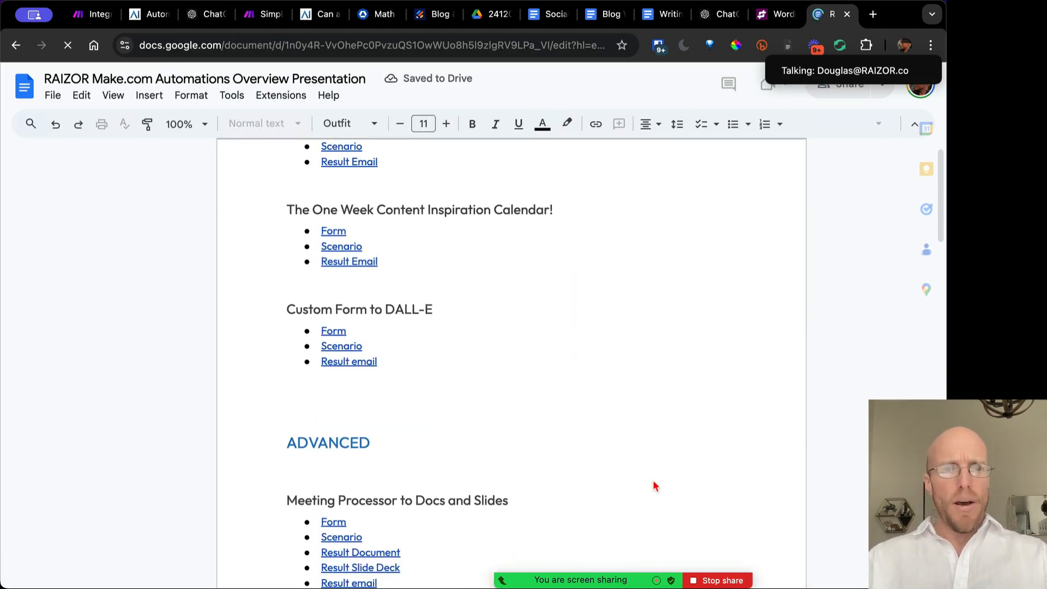
pyautogui.scroll(2, 656, 486)
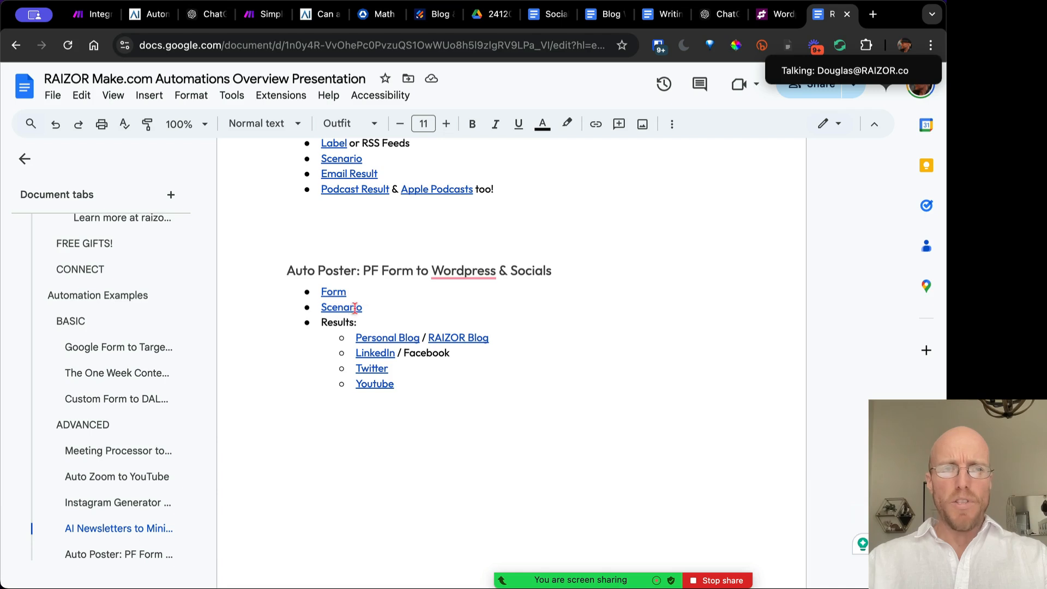
# Open the LinkedIn and Twitter result posts in new tabs, then preview the YouTube link
pyautogui.click(389, 339)
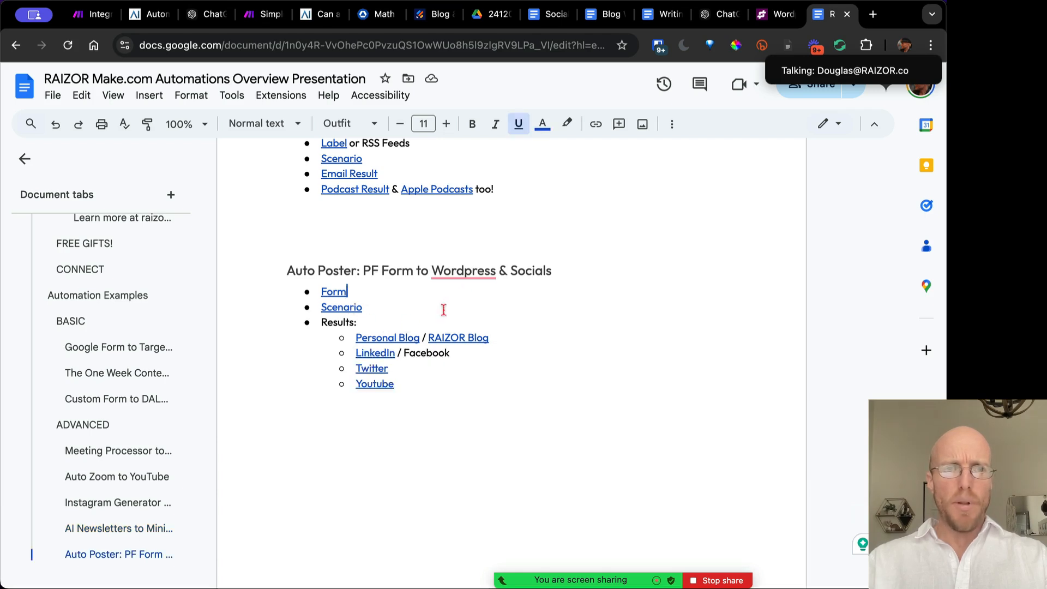
pyautogui.click(376, 356)
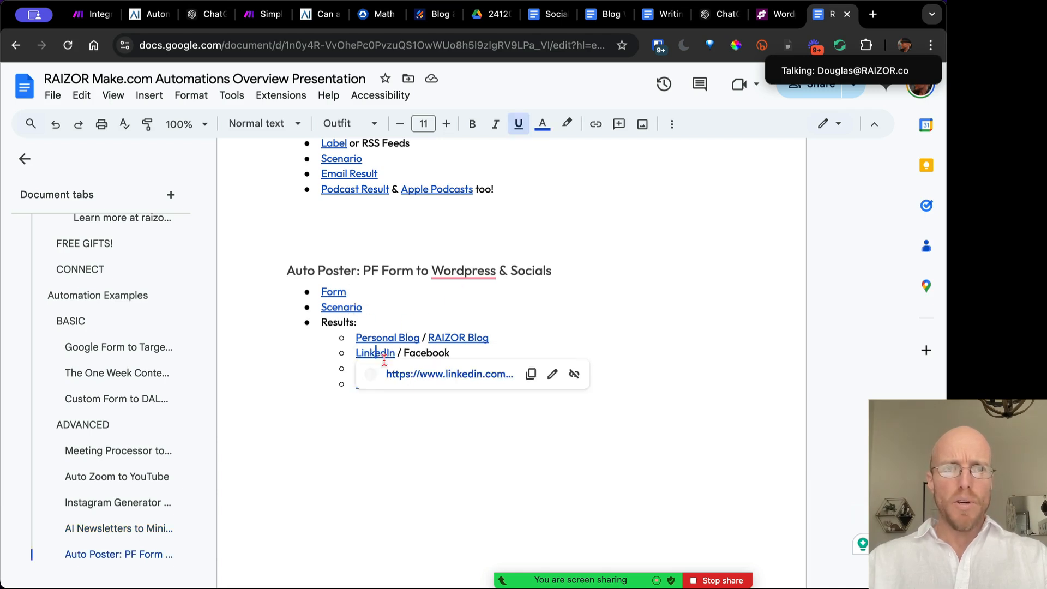
pyautogui.click(416, 377)
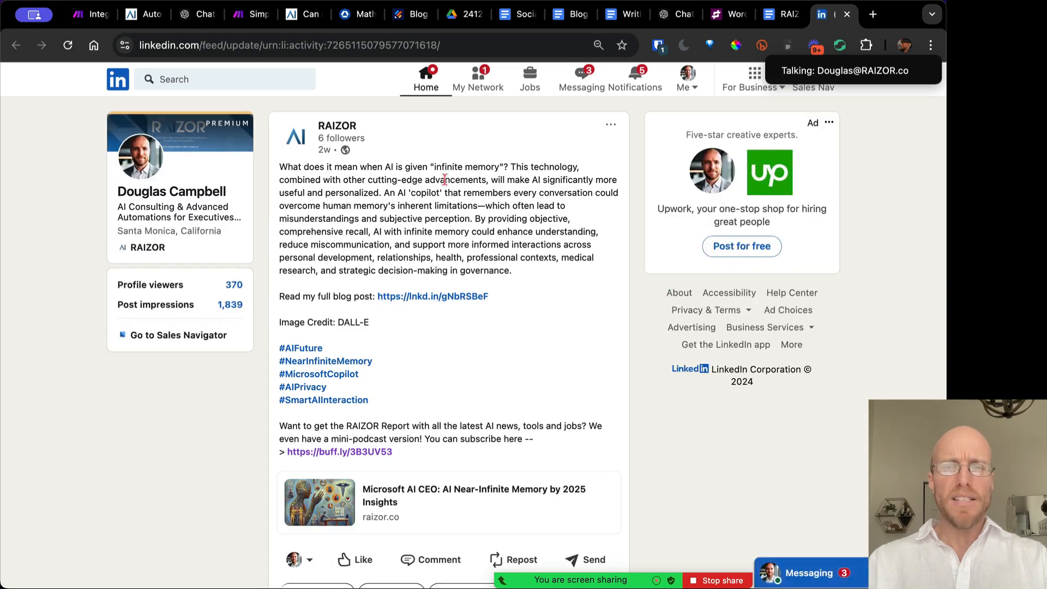
pyautogui.hotkey('ctrl', 'shift', 'Tab')
pyautogui.click(373, 369)
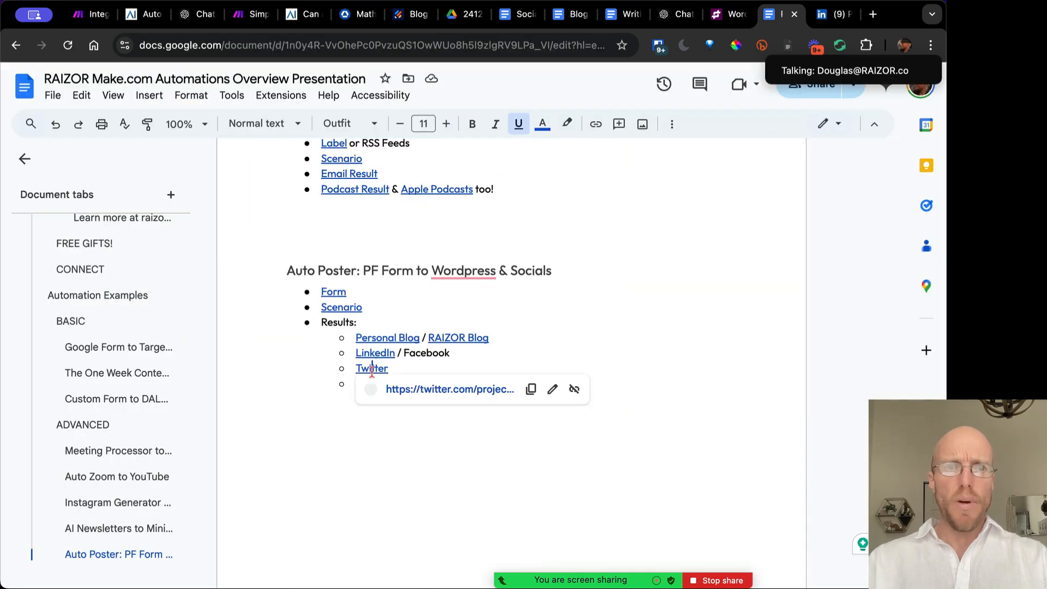
pyautogui.click(416, 388)
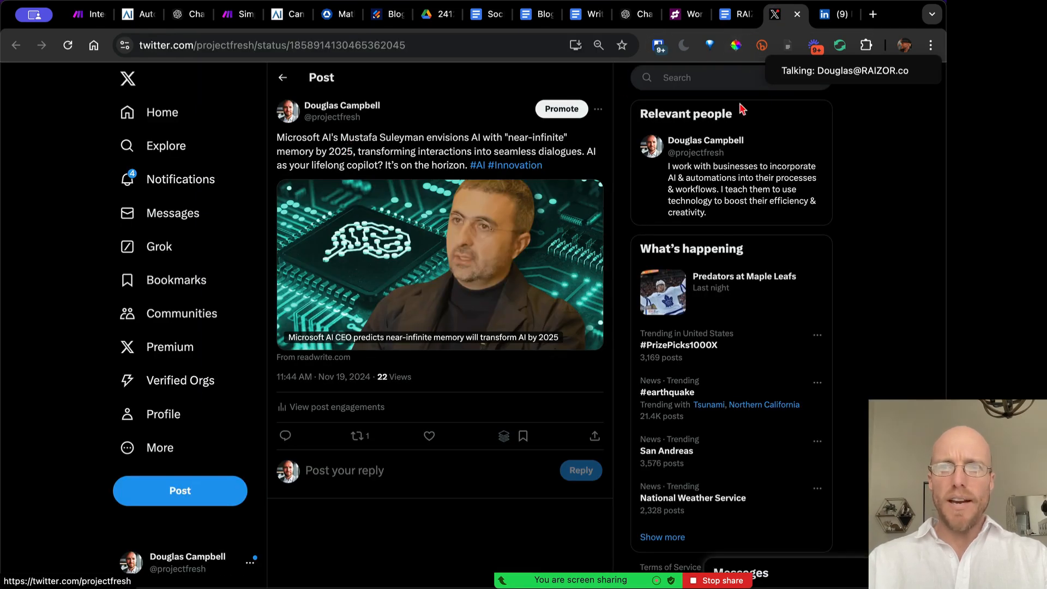
pyautogui.click(727, 15)
pyautogui.click(374, 386)
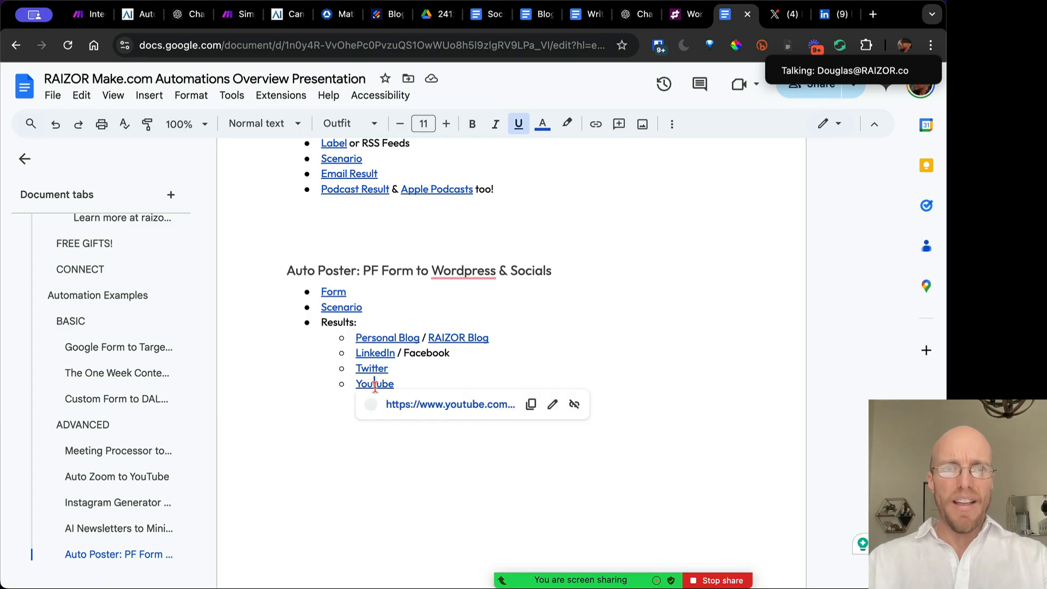
# Open the YouTube Short in a new tab and share Zoom computer sound in Mono
pyautogui.click(437, 404)
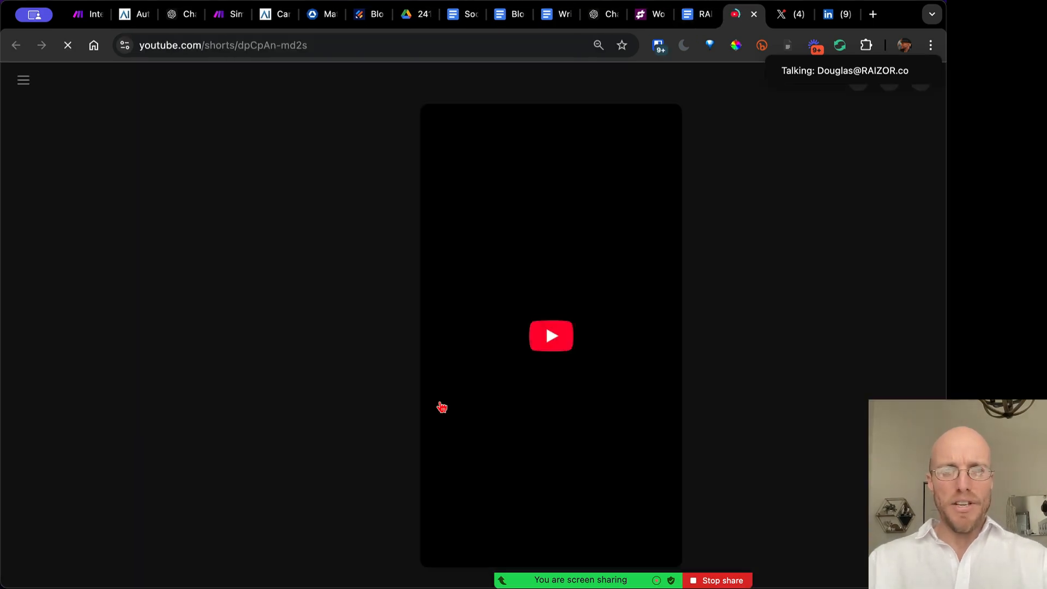
pyautogui.moveTo(708, 579)
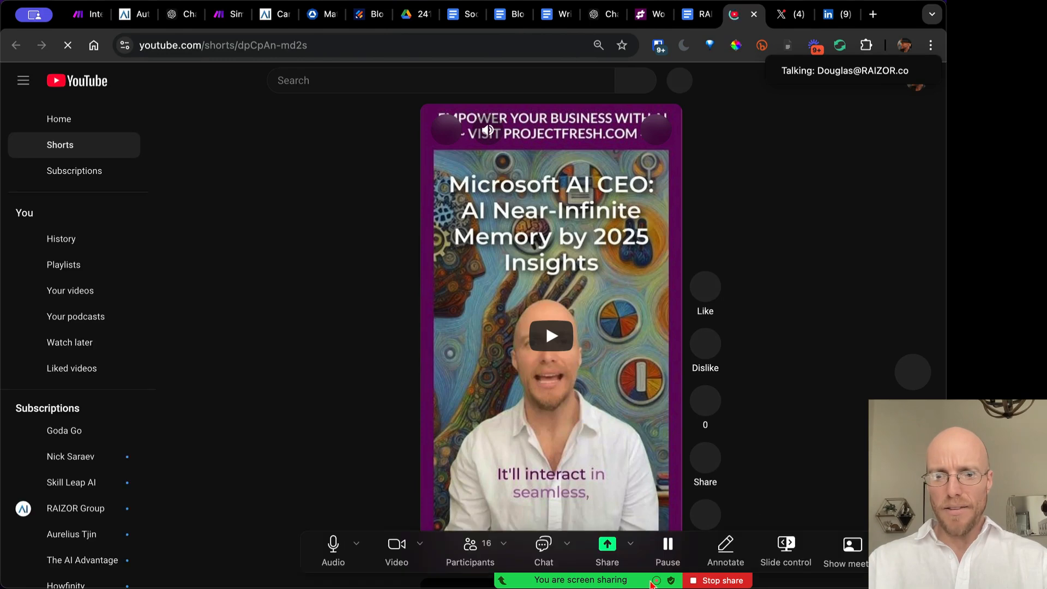
pyautogui.click(909, 550)
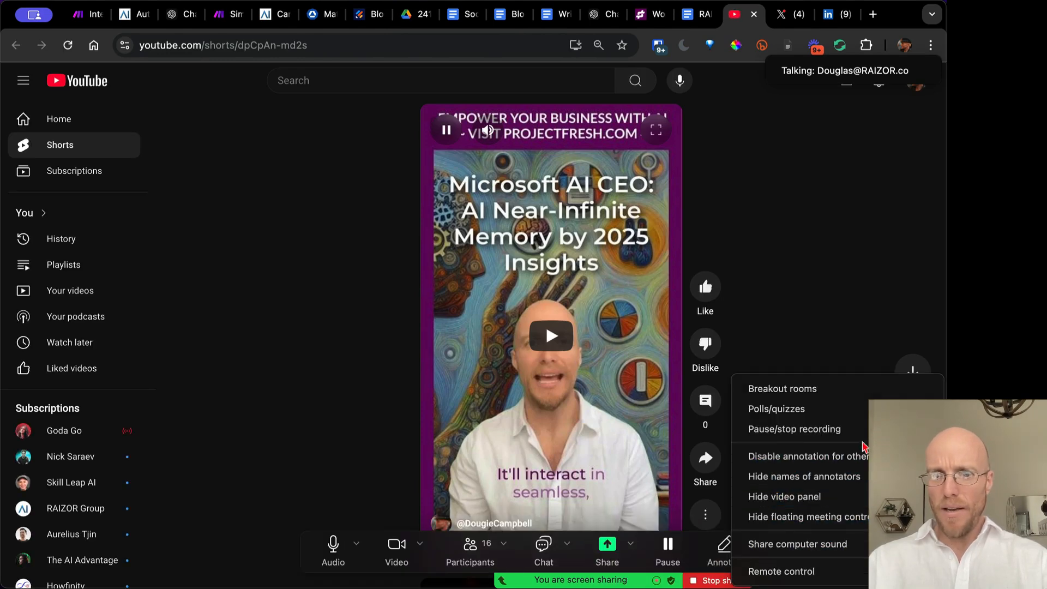
pyautogui.moveTo(802, 543)
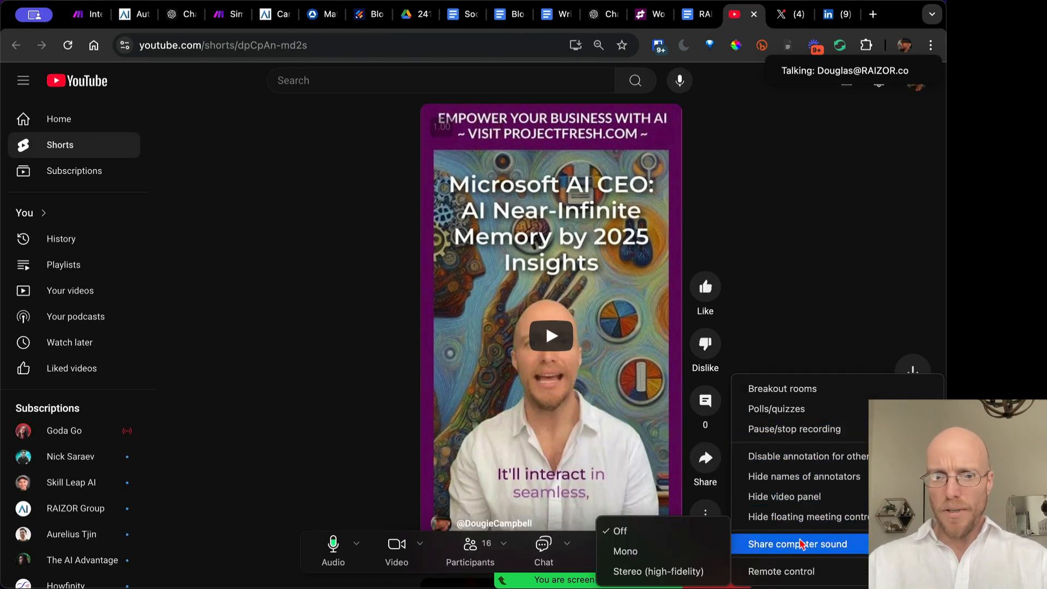
pyautogui.click(676, 551)
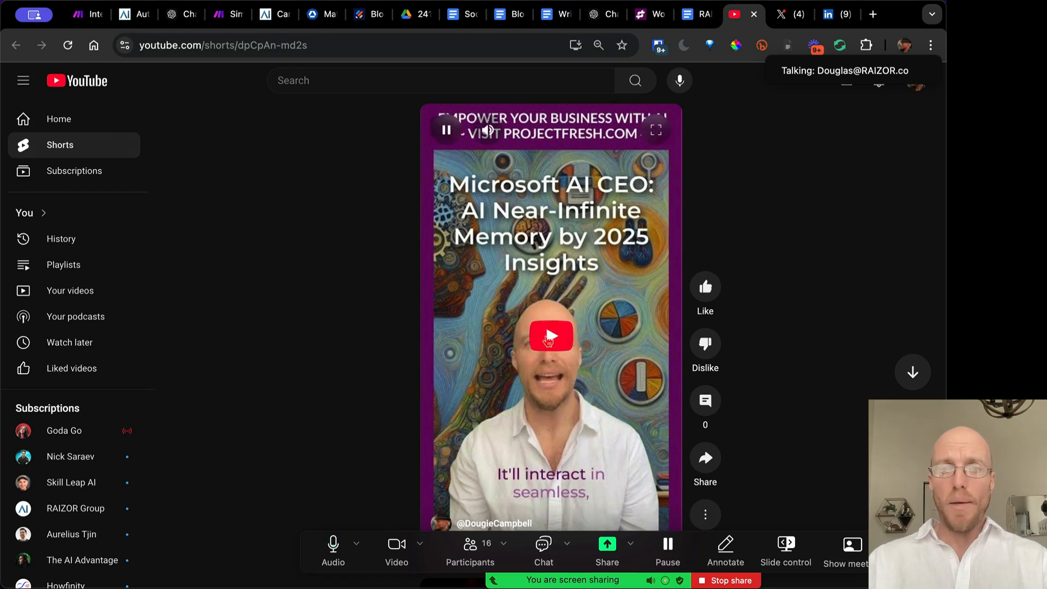
# Play the 'Microsoft AI CEO' Short partway, then pause it
pyautogui.click(650, 14)
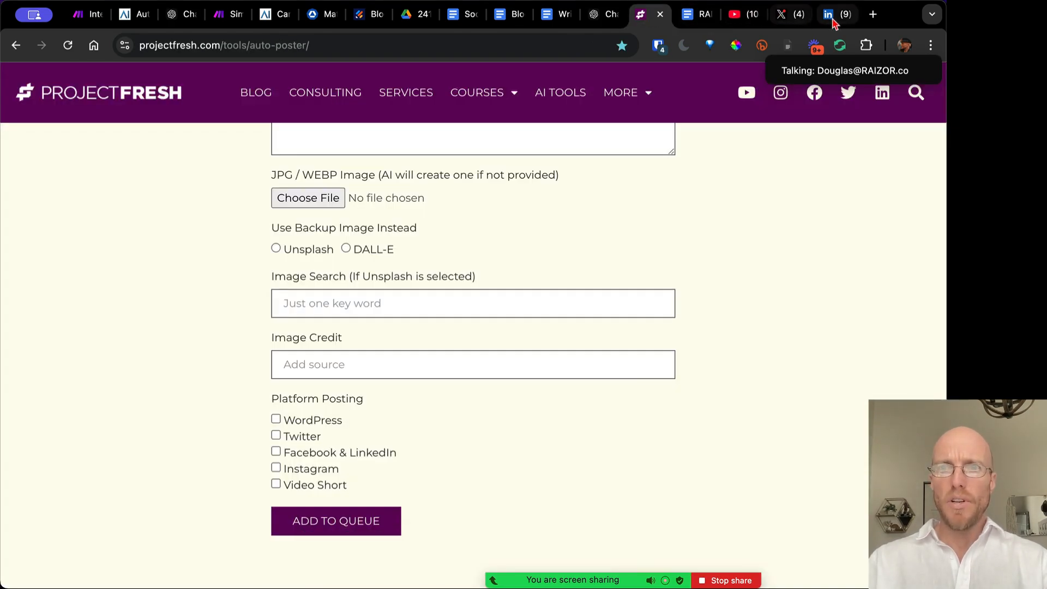
pyautogui.click(742, 17)
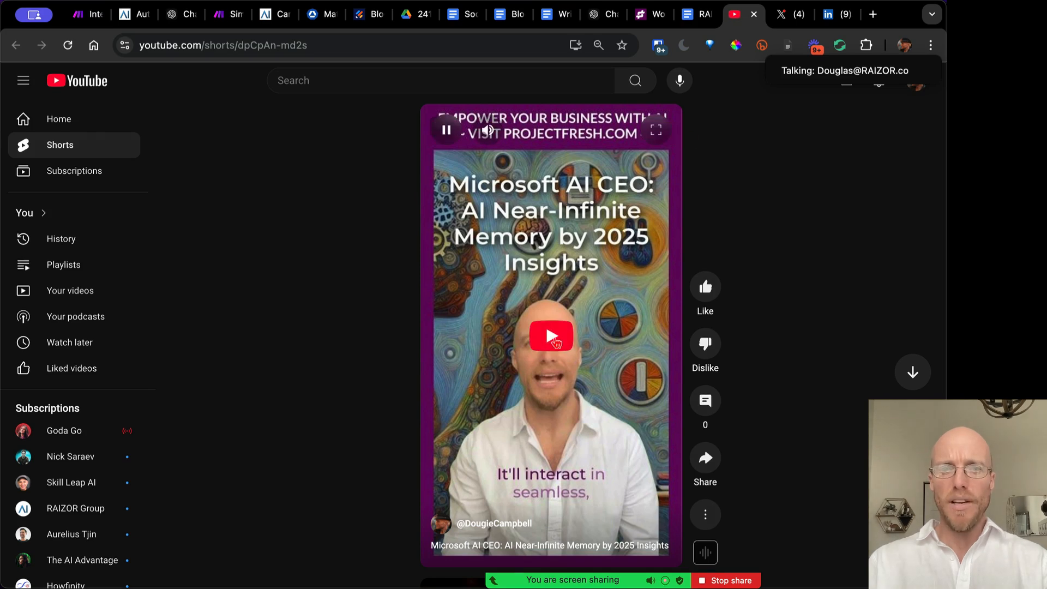
pyautogui.click(553, 338)
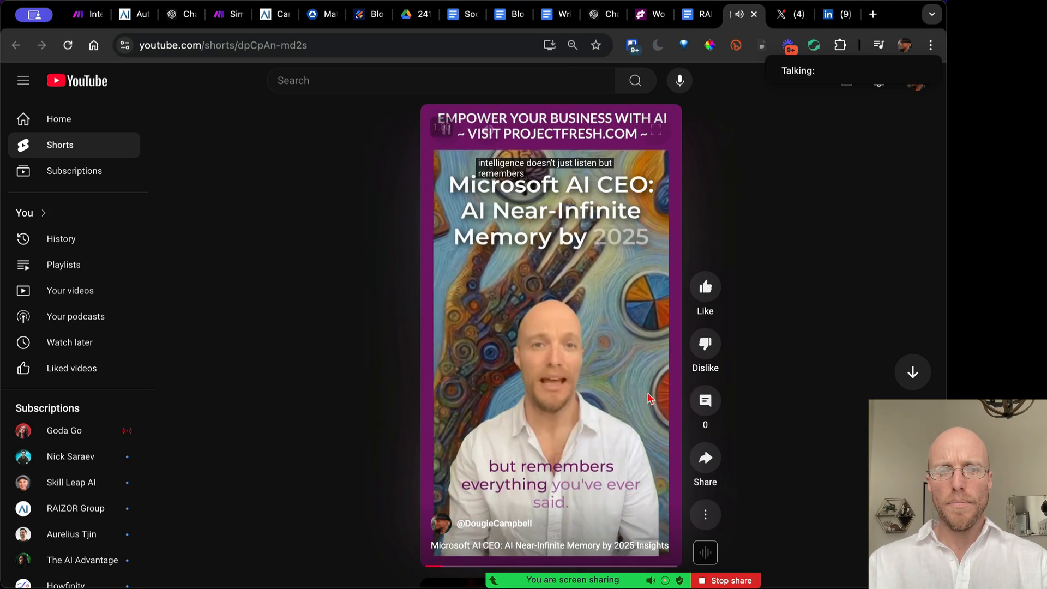
pyautogui.moveTo(565, 369)
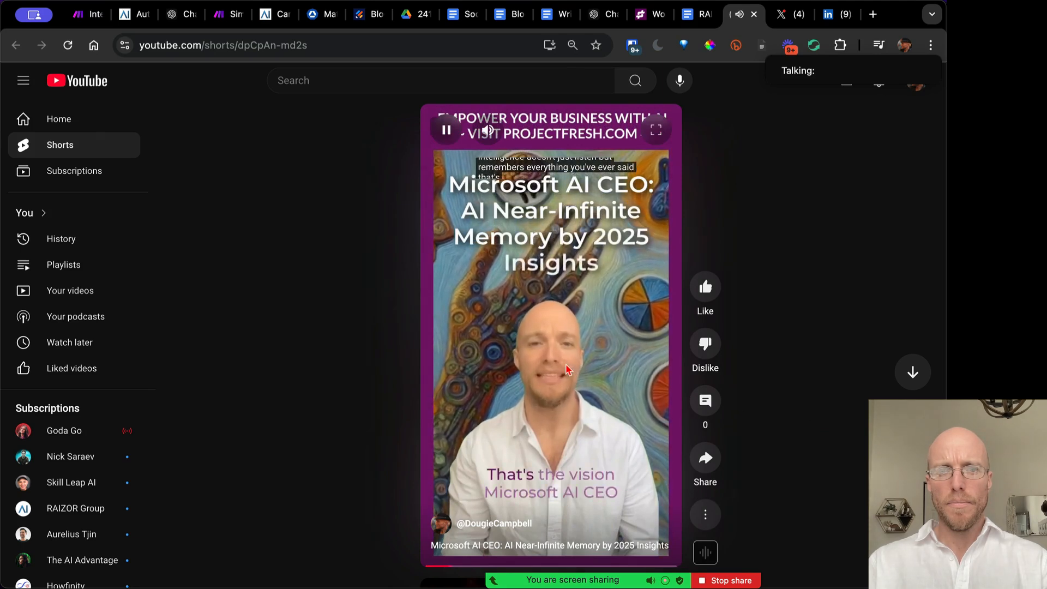
pyautogui.click(591, 376)
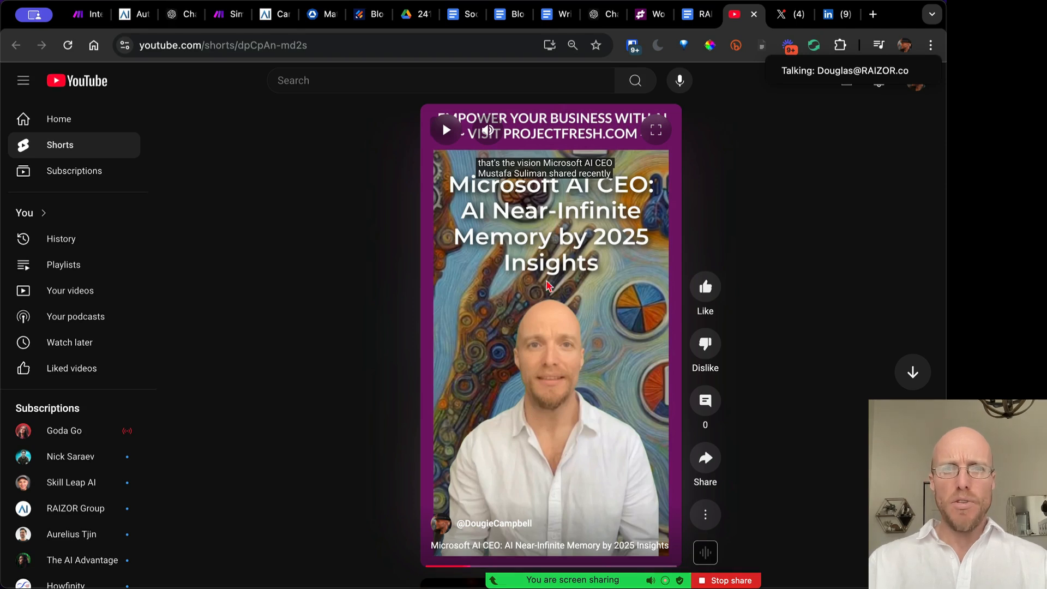
pyautogui.moveTo(665, 510)
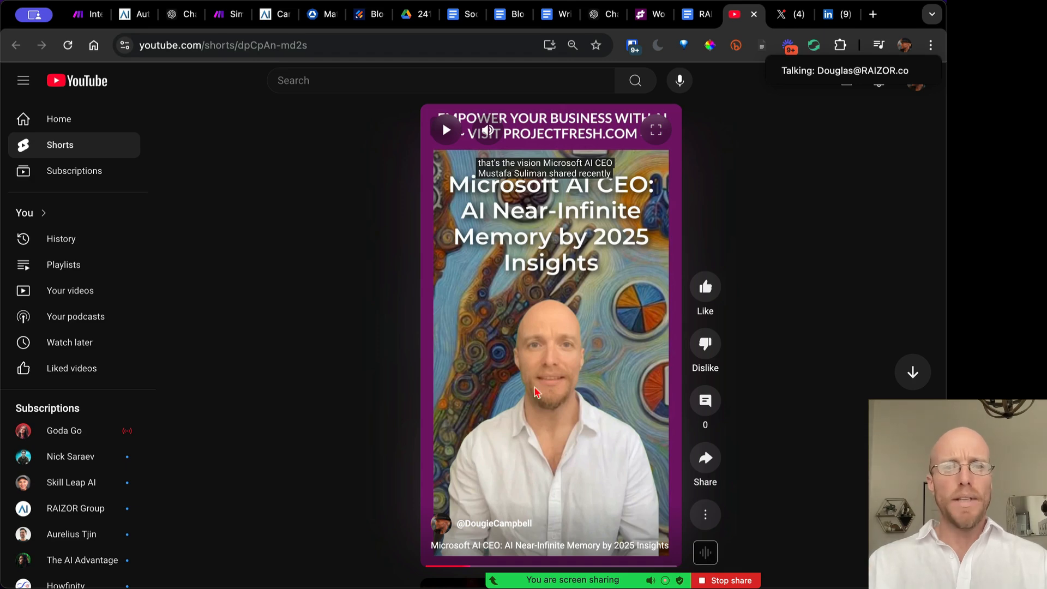
# Review the Set Variables items in the Simple Blog & Social Writer Workshop scenario, then close them
pyautogui.click(85, 13)
pyautogui.click(219, 15)
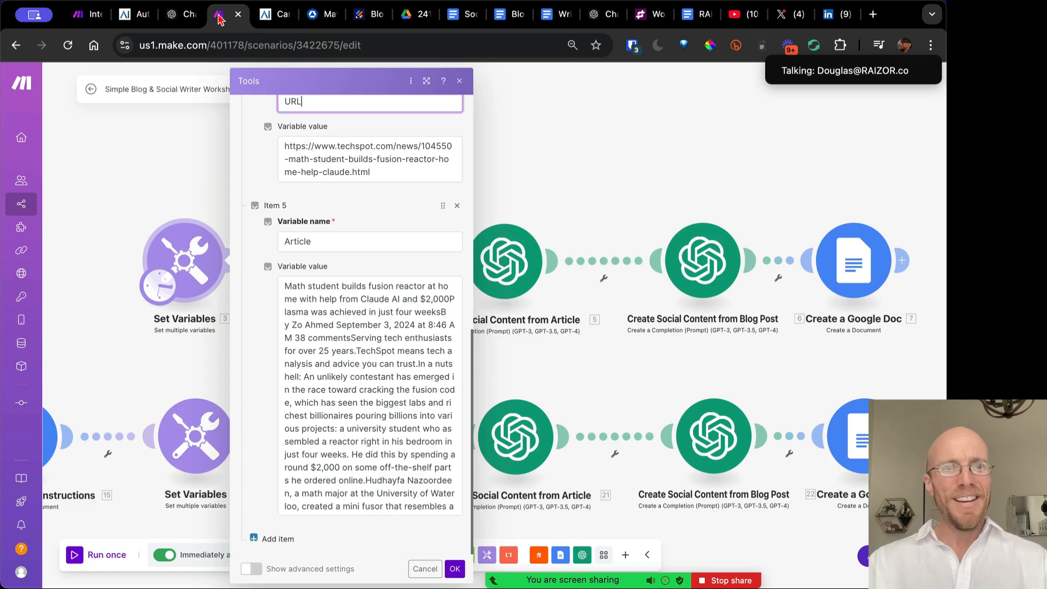
pyautogui.click(460, 82)
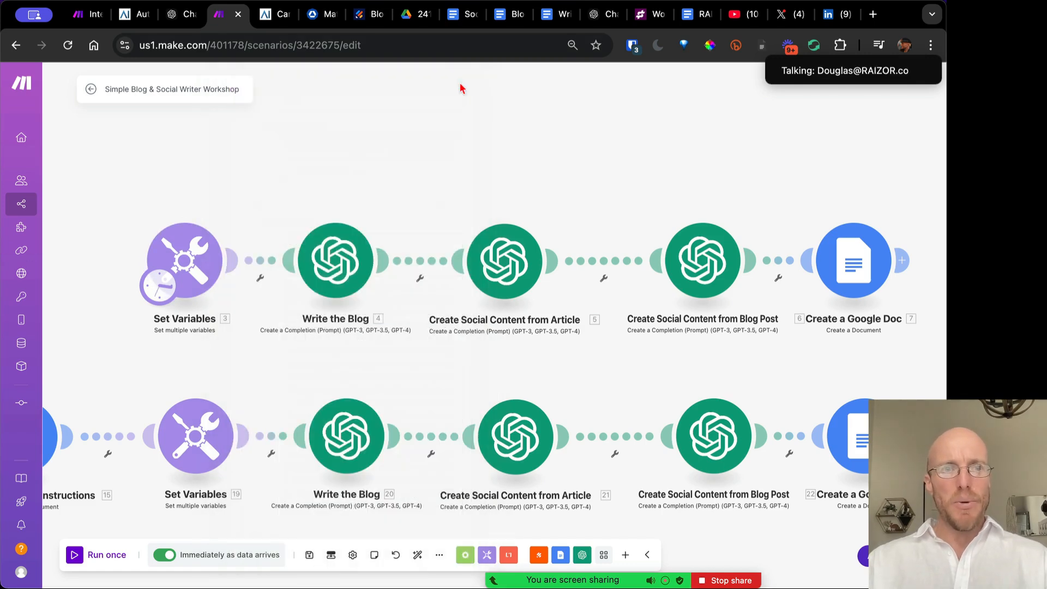
pyautogui.click(210, 251)
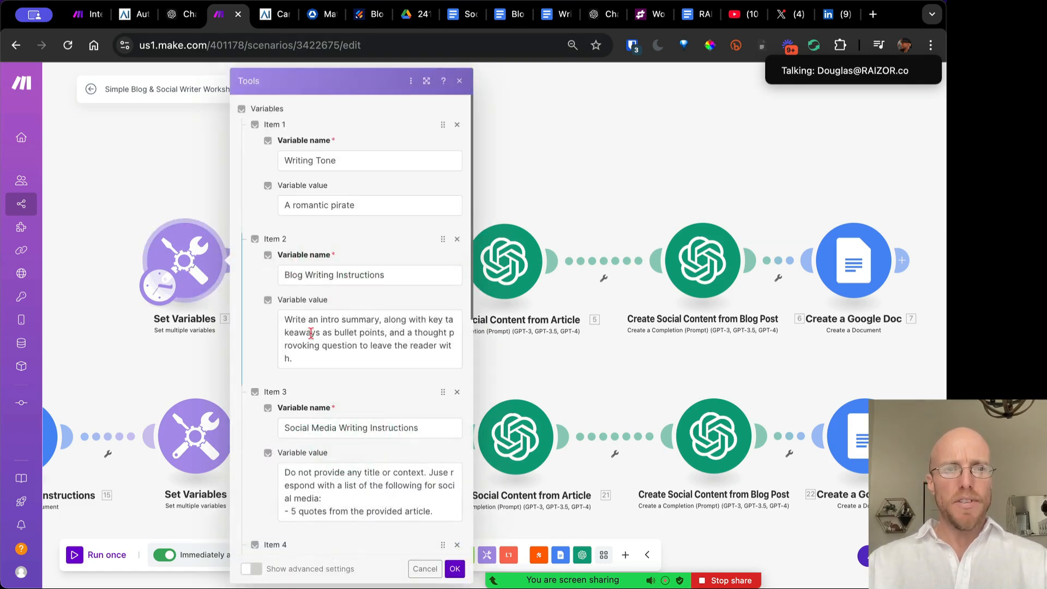
pyautogui.scroll(-10, 376, 403)
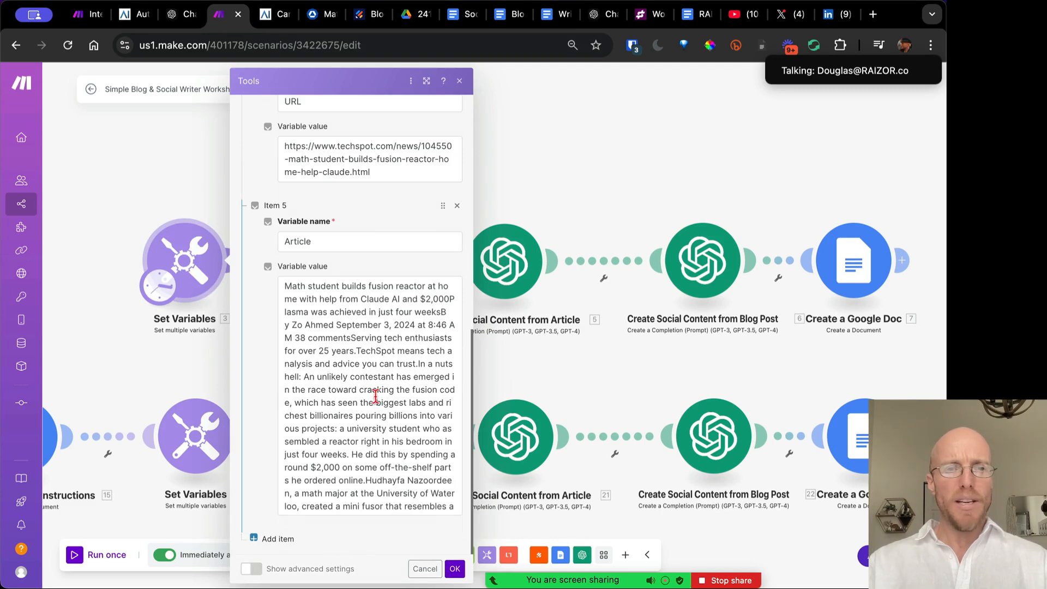
pyautogui.scroll(10, 375, 397)
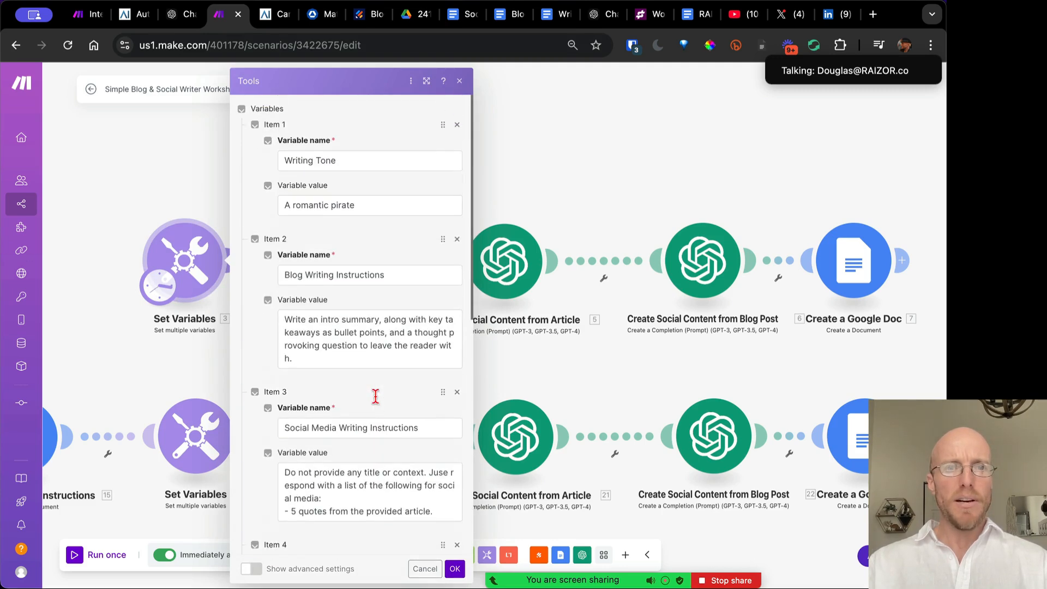
pyautogui.click(459, 81)
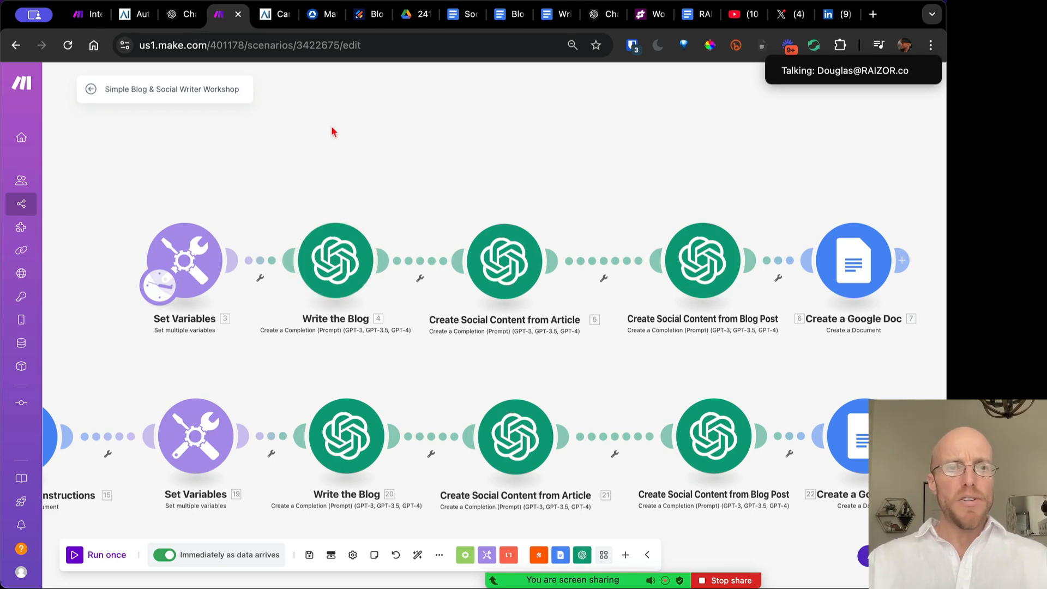
pyautogui.moveTo(289, 192); pyautogui.dragTo(345, 201)
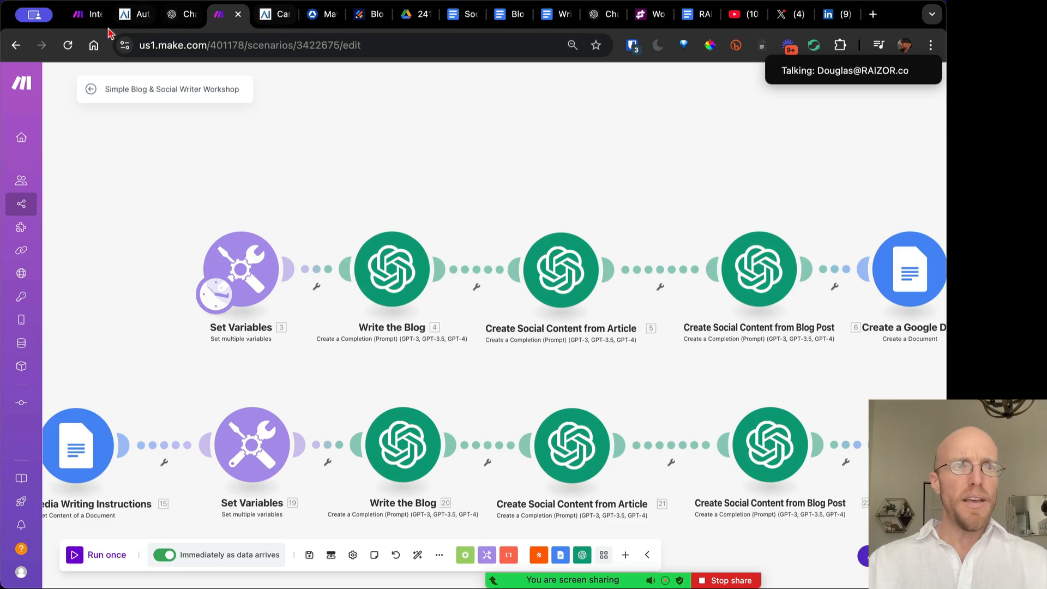
pyautogui.click(88, 14)
# Name the Tools module's first variable 'Test', confirm it, and add a module after Tools
pyautogui.click(642, 278)
pyautogui.write('Test')
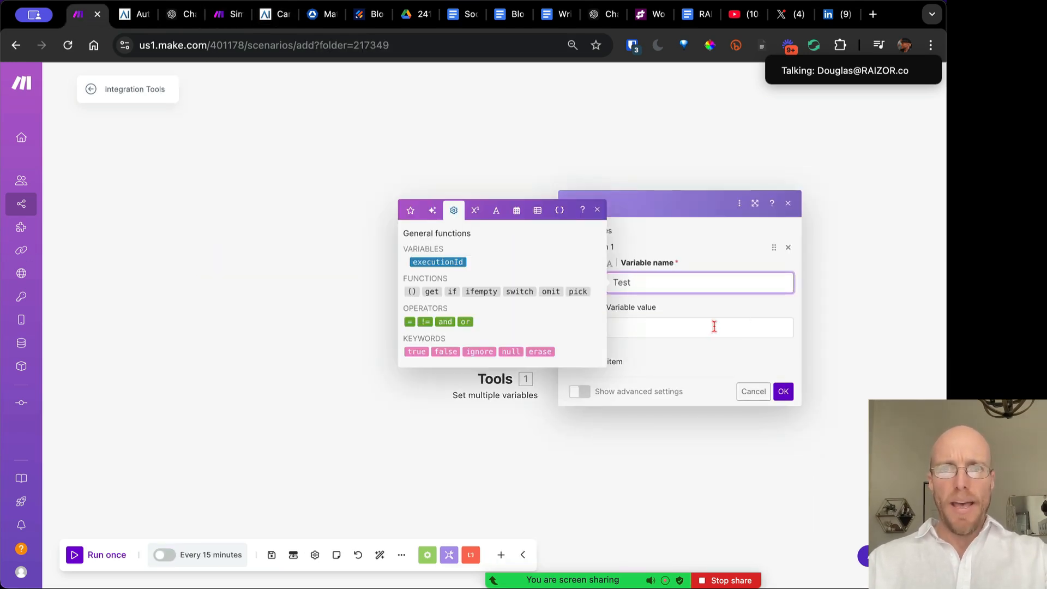
pyautogui.click(714, 326)
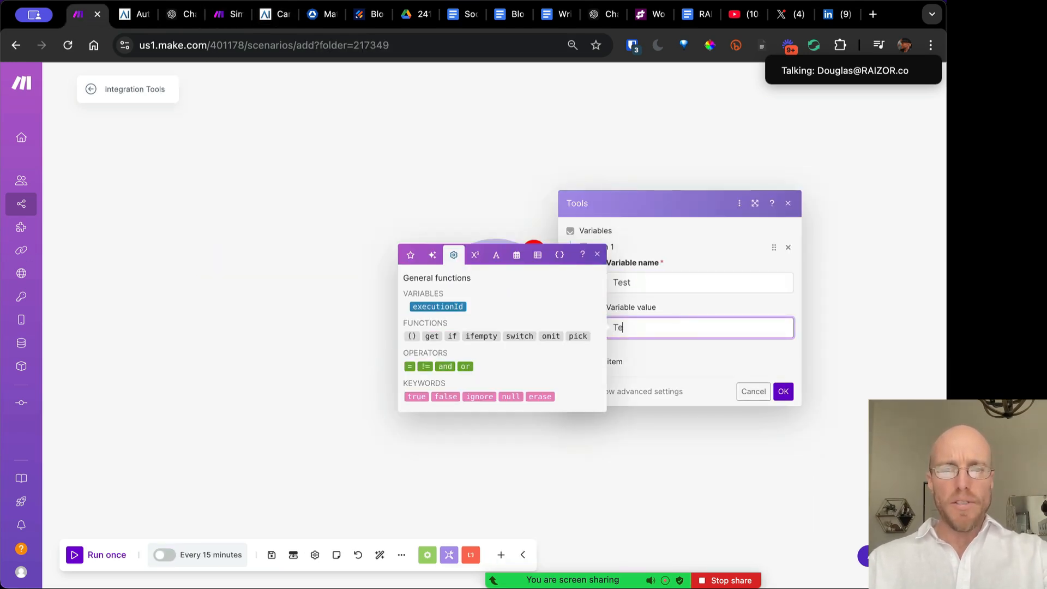
pyautogui.click(783, 391)
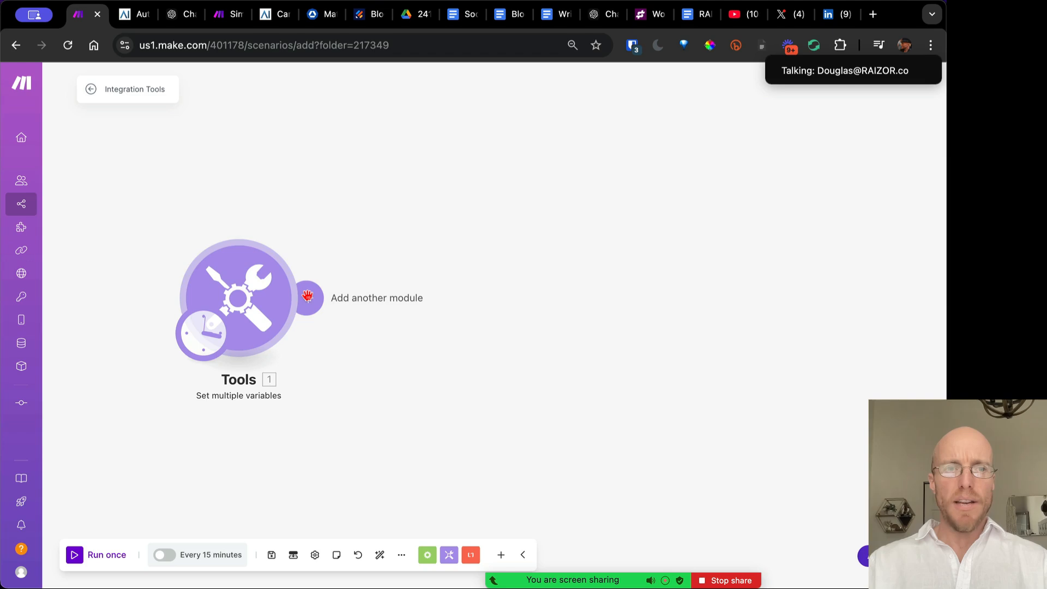
pyautogui.click(308, 297)
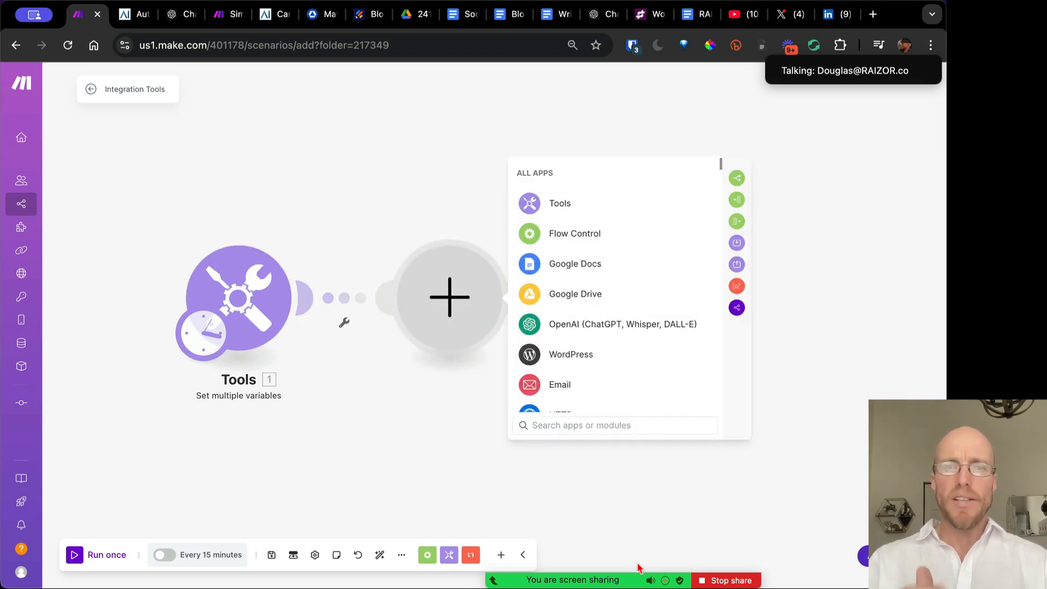
# Add an OpenAI Create a Completion module and begin adding a new OpenAI connection
pyautogui.click(587, 326)
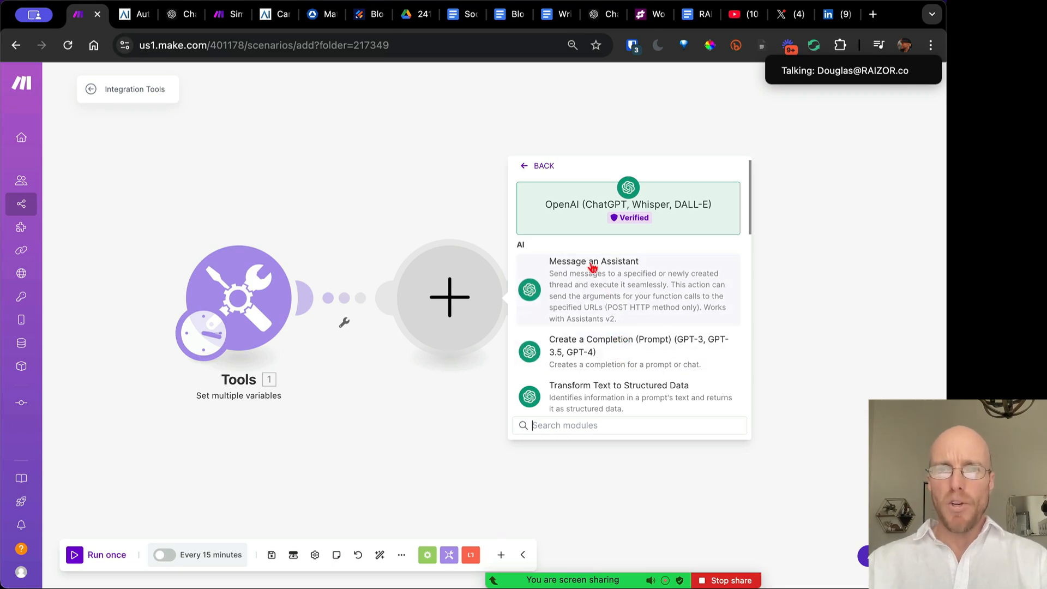
pyautogui.click(625, 352)
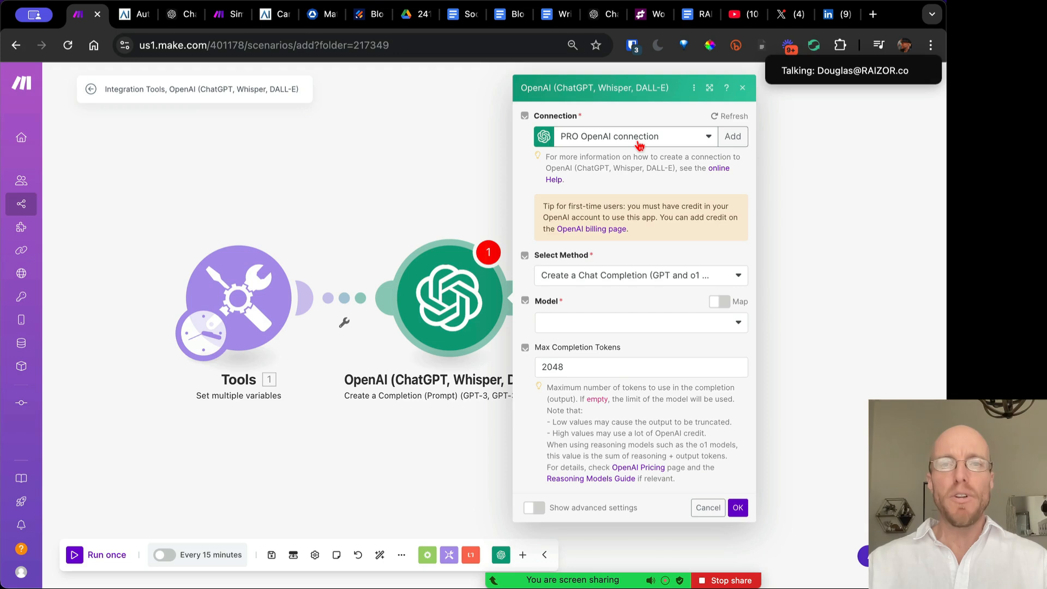
pyautogui.click(733, 137)
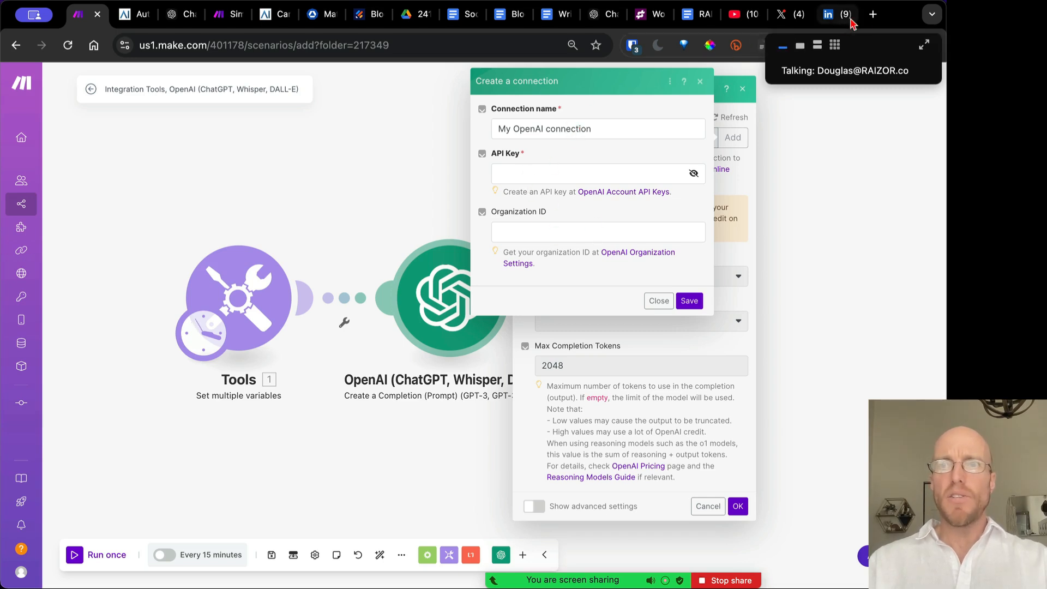
pyautogui.click(873, 15)
# Reach the OpenAI API platform from the openai.com homepage
pyautogui.write('open')
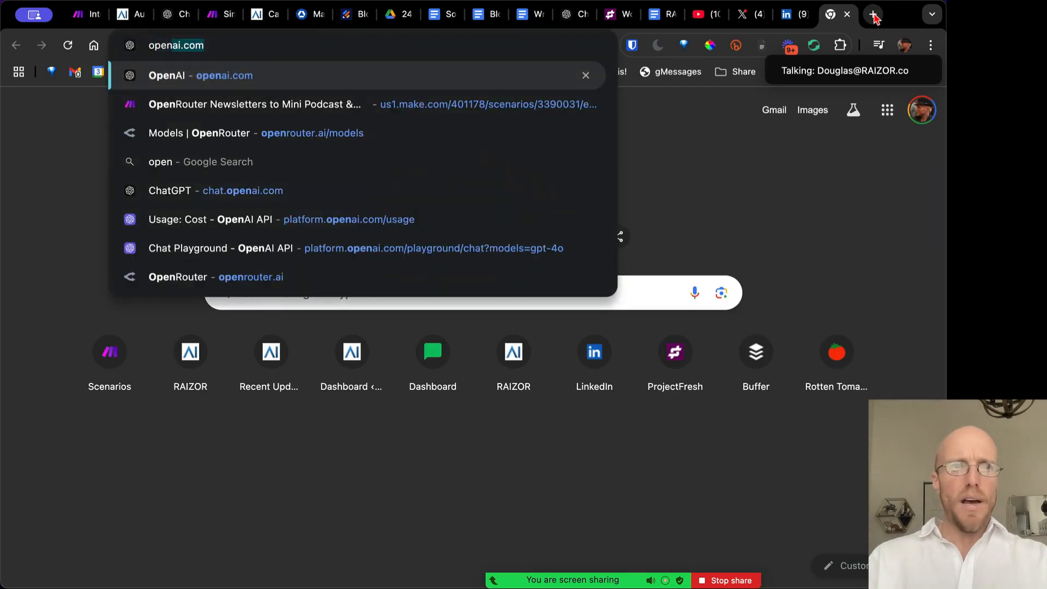
pyautogui.press('Return')
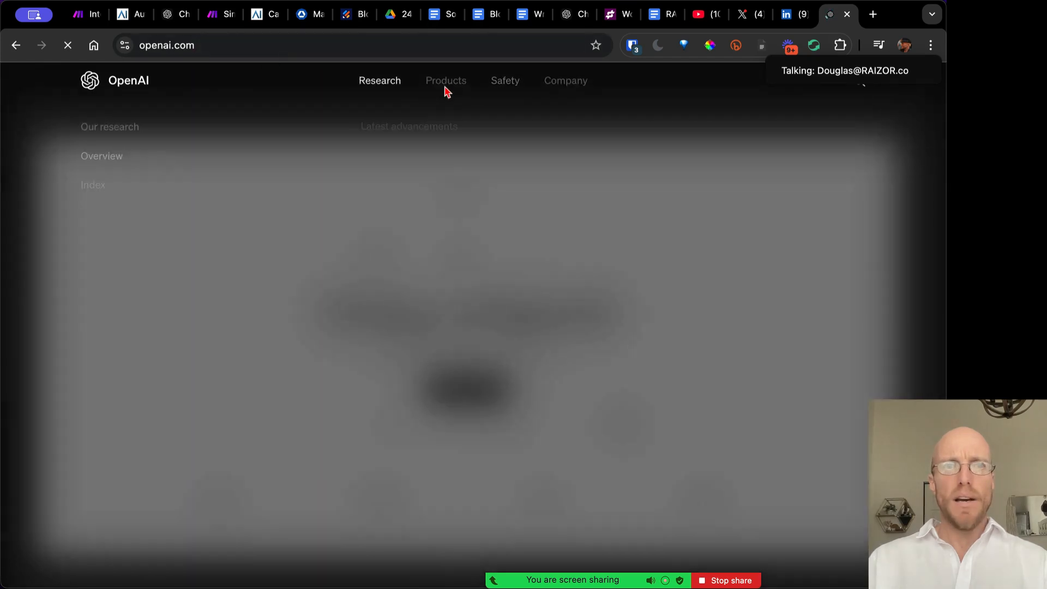
pyautogui.moveTo(458, 85)
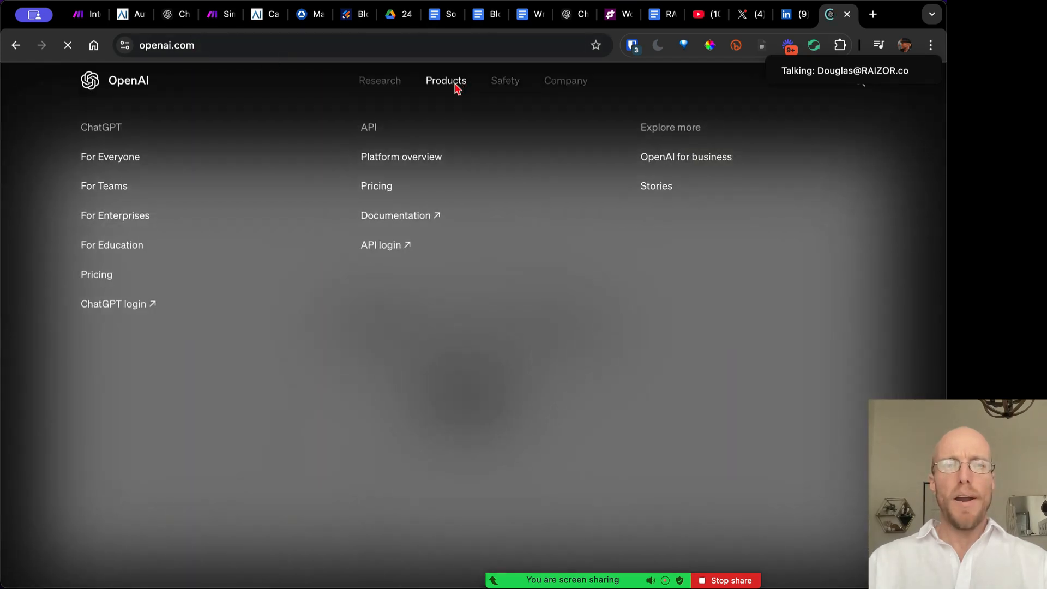
pyautogui.click(381, 249)
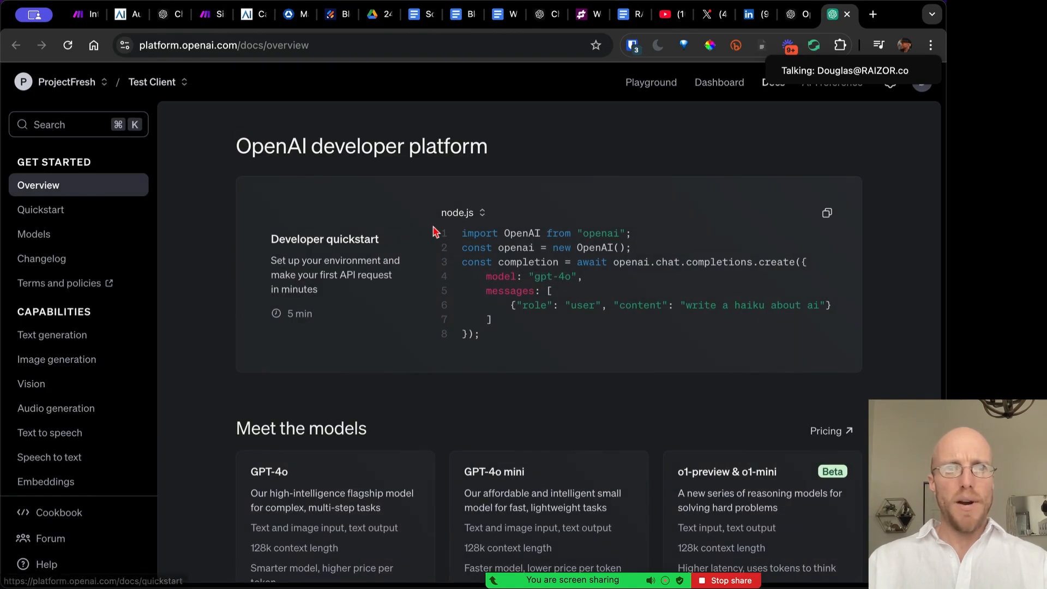
# Select the full Organization ID on the organization's General settings page
pyautogui.moveTo(869, 50); pyautogui.dragTo(857, 22)
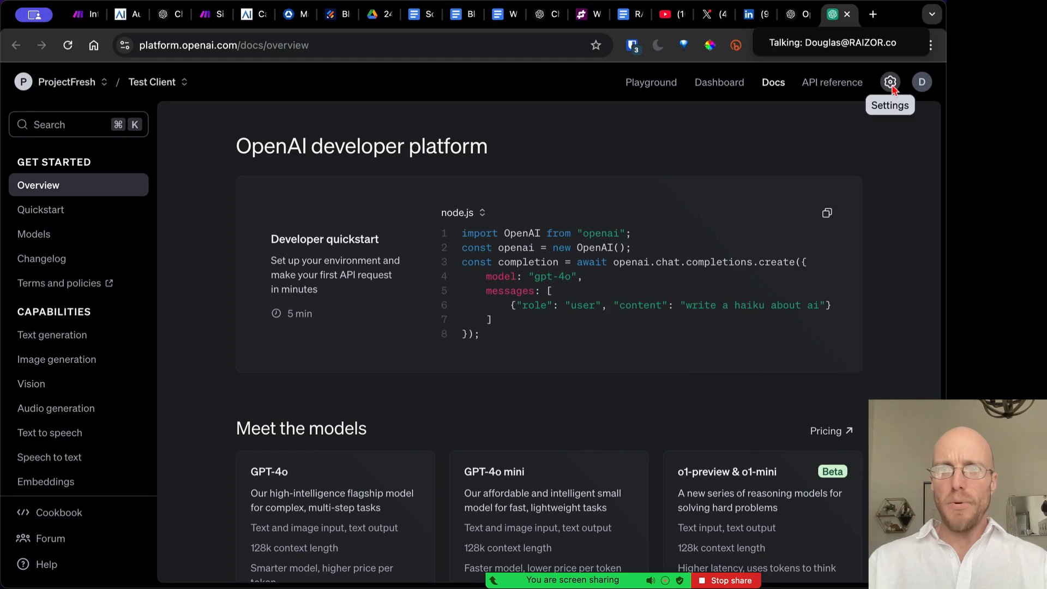
pyautogui.click(891, 83)
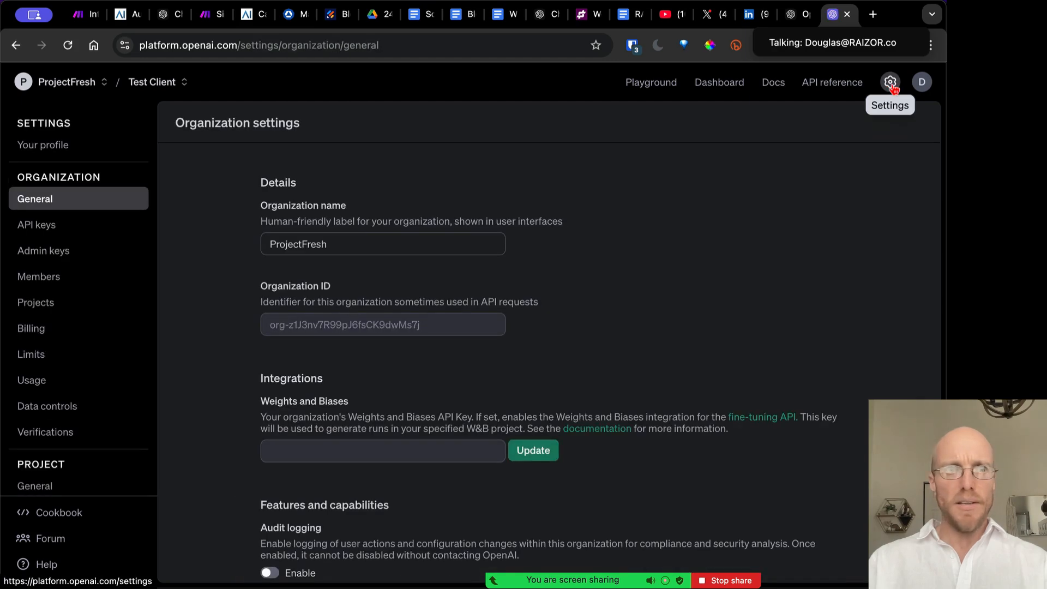
pyautogui.doubleClick(365, 325)
pyautogui.moveTo(270, 326); pyautogui.dragTo(430, 327)
pyautogui.click(85, 16)
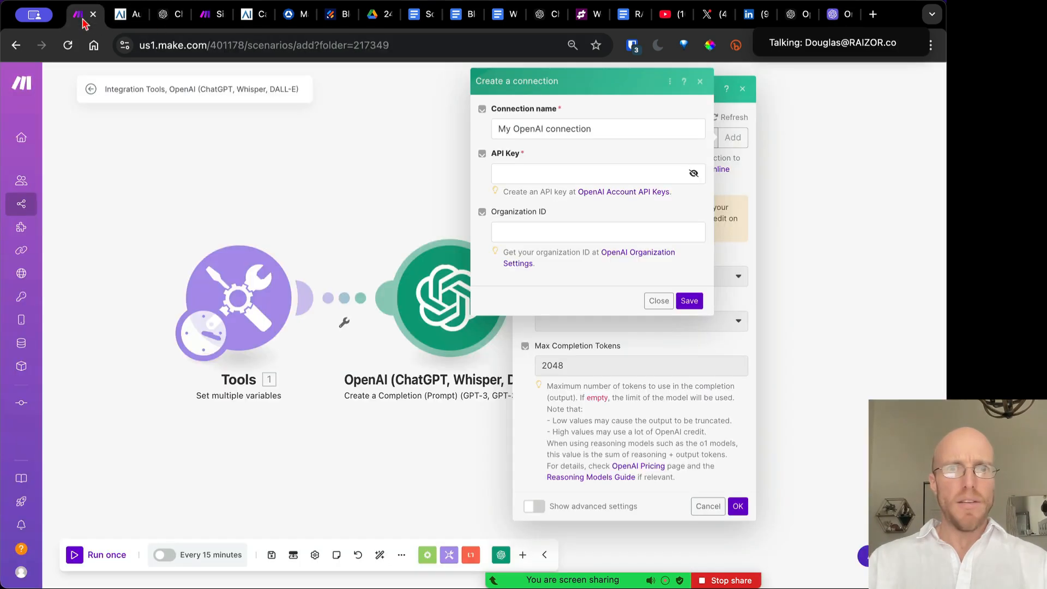
pyautogui.moveTo(800, 22)
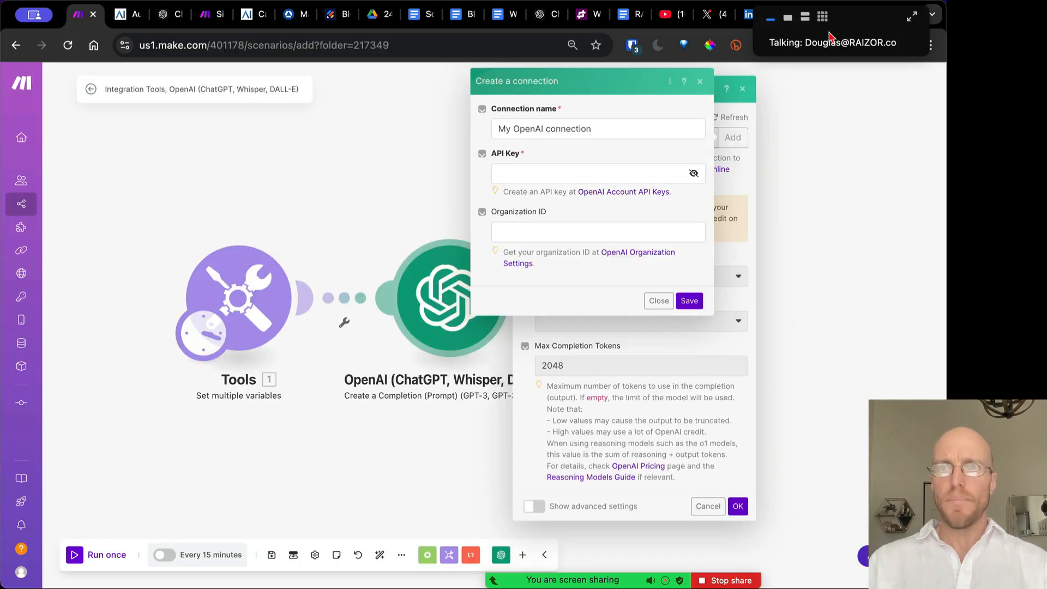
pyautogui.click(832, 14)
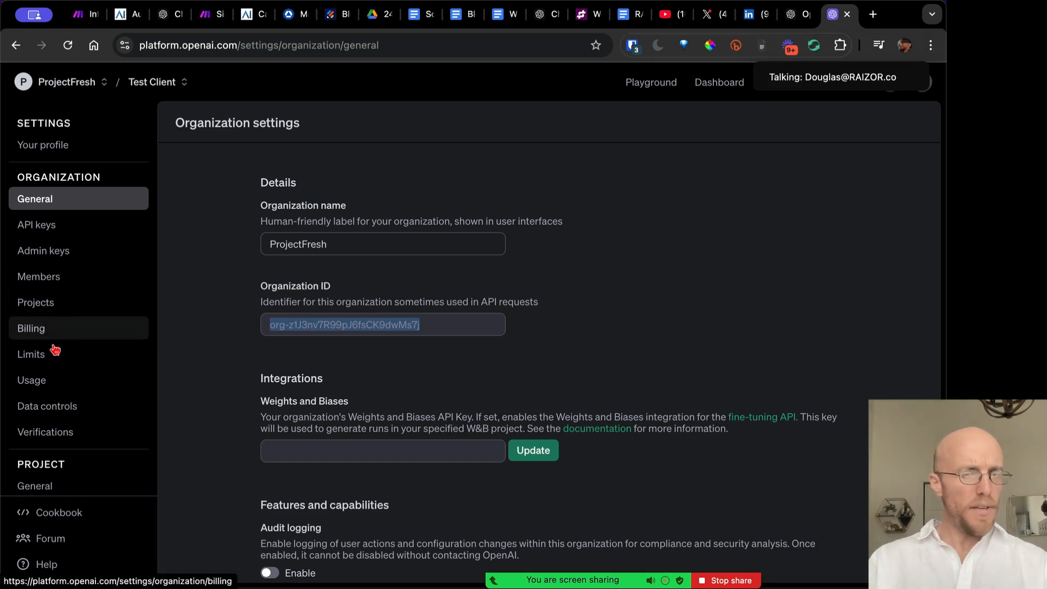
# Look at the API keys list, starting and cancelling a new secret key
pyautogui.click(44, 226)
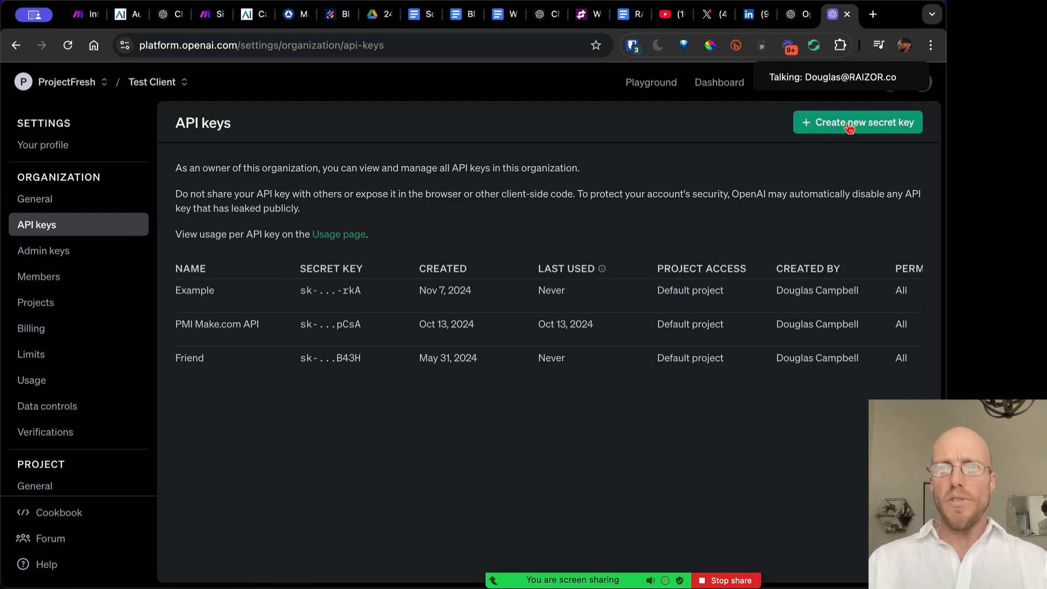
pyautogui.click(849, 126)
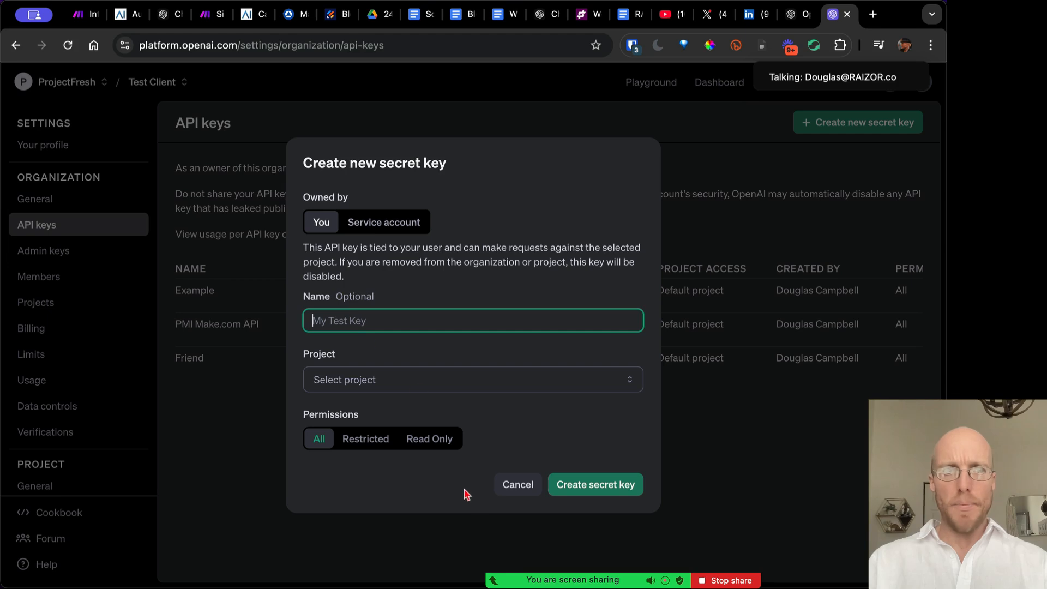
pyautogui.click(518, 485)
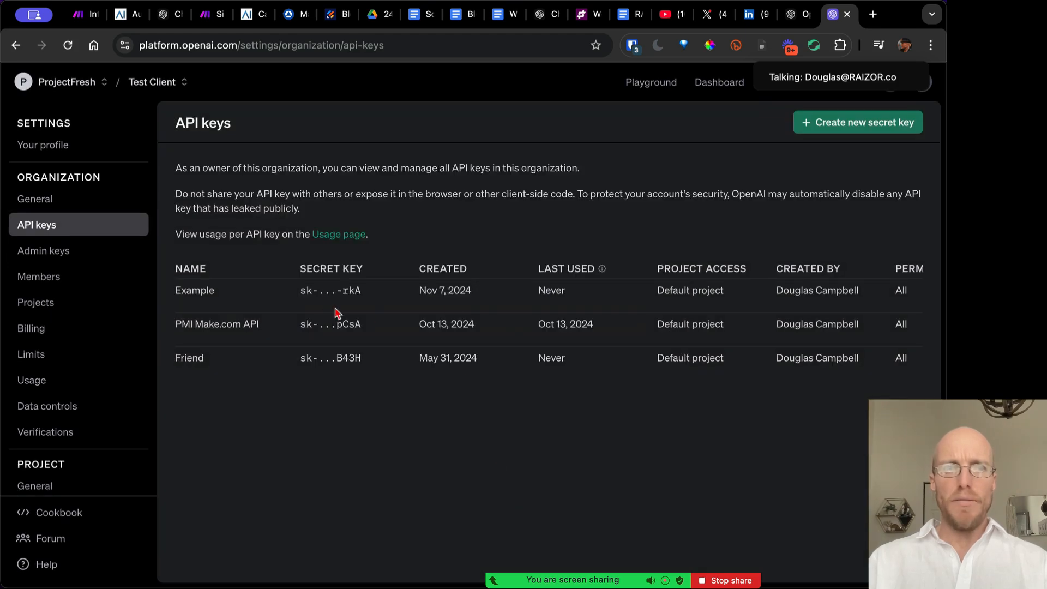
pyautogui.click(85, 14)
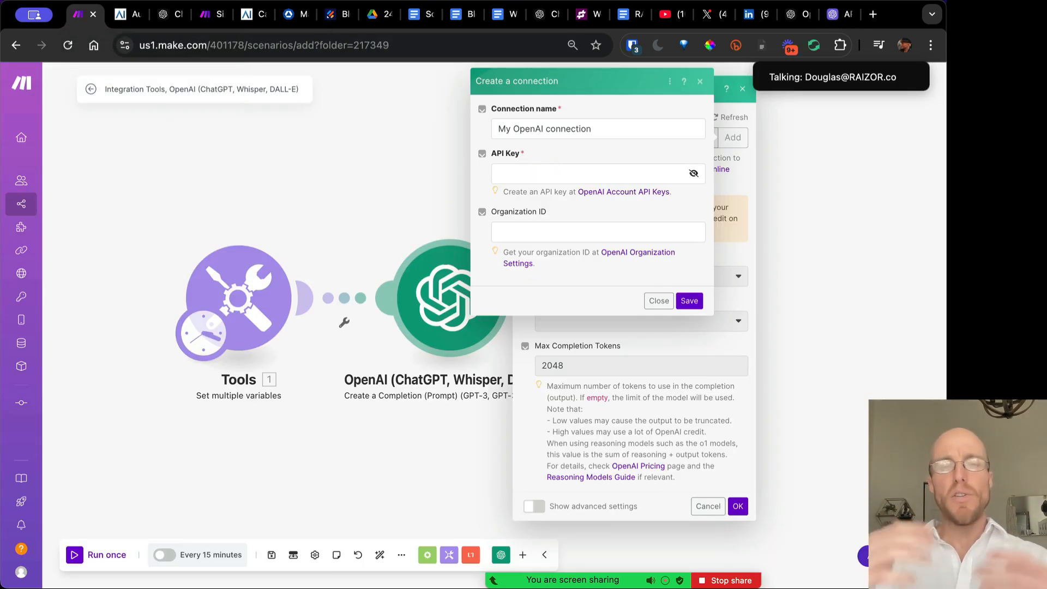
# Check the $7.46 credit balance on the Billing page, then return to Make
pyautogui.click(790, 17)
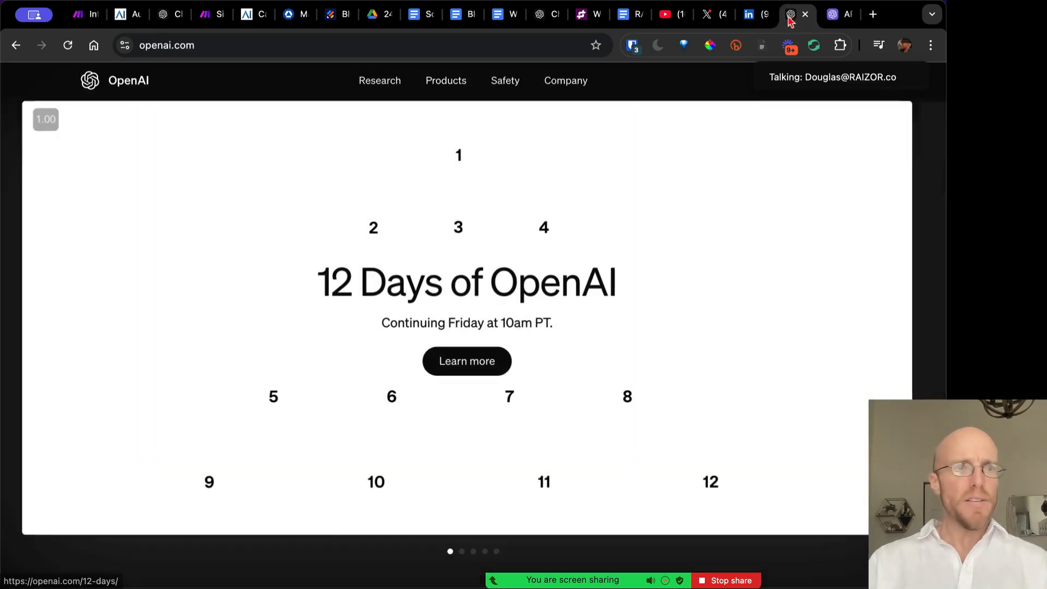
pyautogui.click(836, 16)
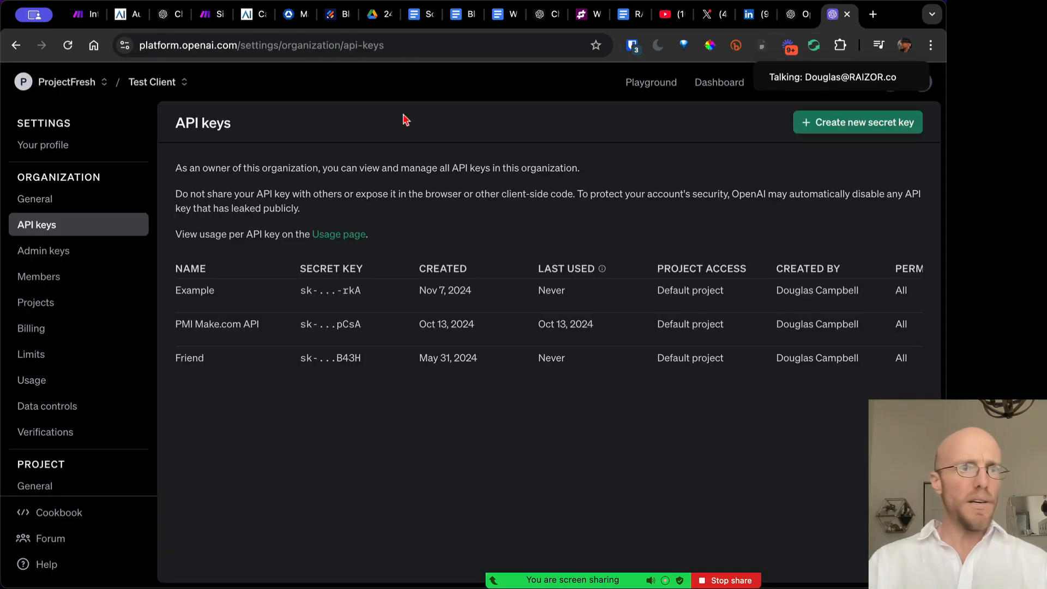
pyautogui.click(41, 330)
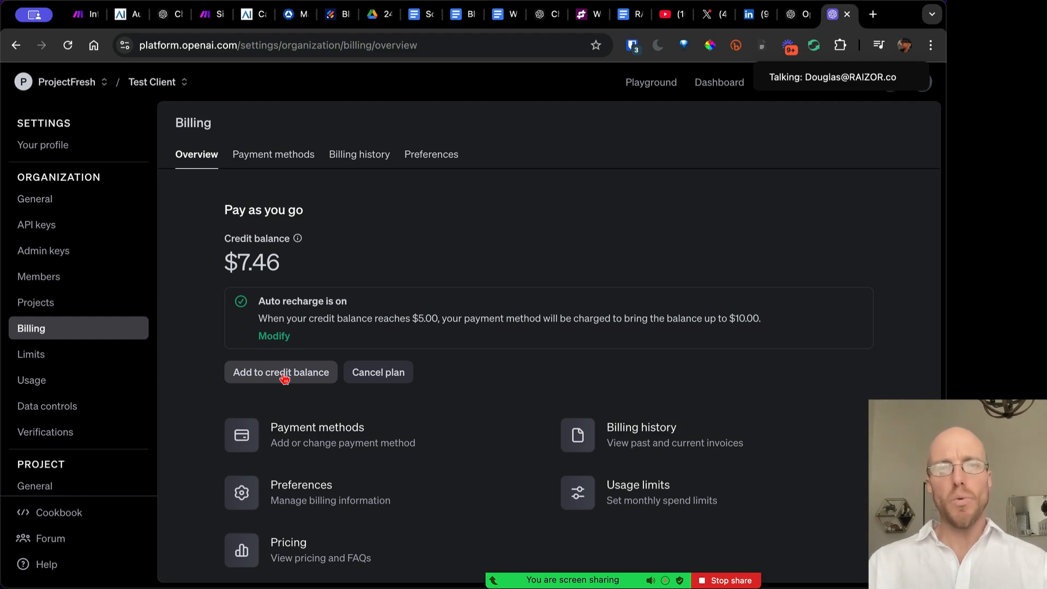
pyautogui.click(86, 22)
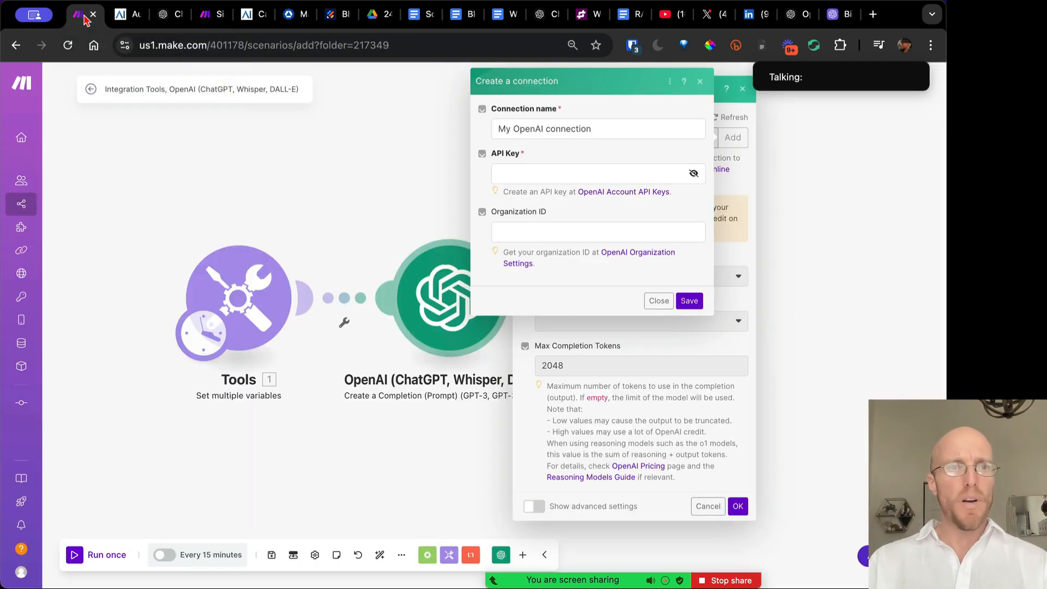
# In the Workshop scenario, confirm Write the Blog keeps chatgpt-4o-latest and review its messages
pyautogui.click(204, 20)
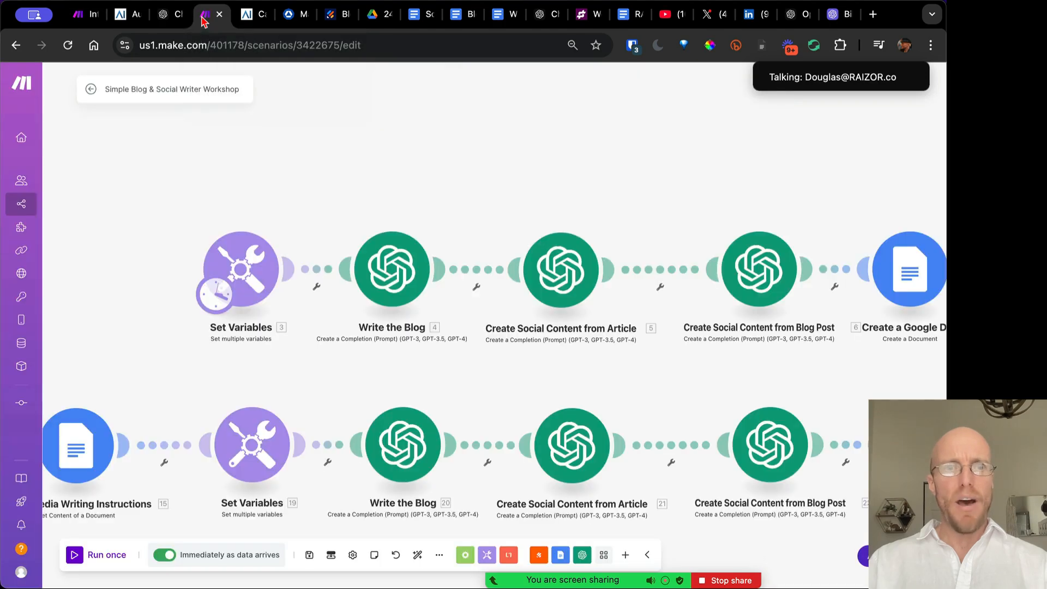
pyautogui.click(398, 276)
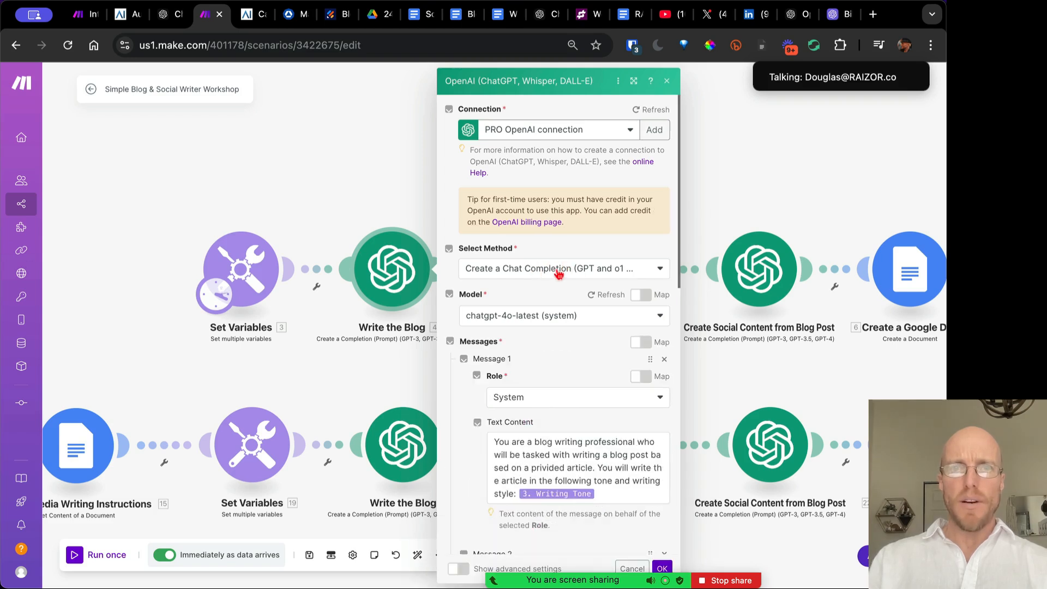
pyautogui.click(522, 319)
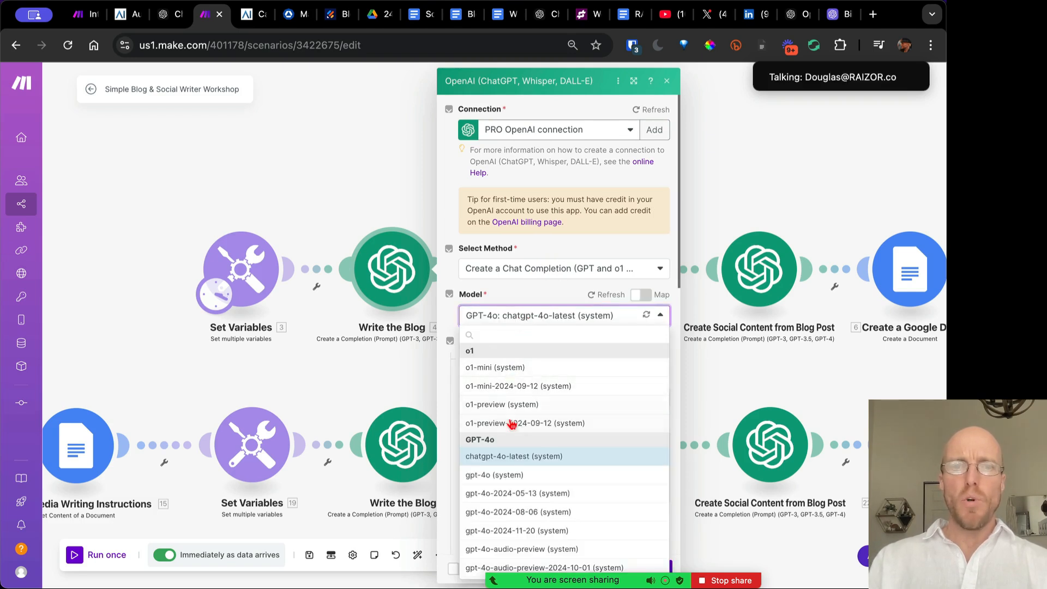
pyautogui.click(524, 458)
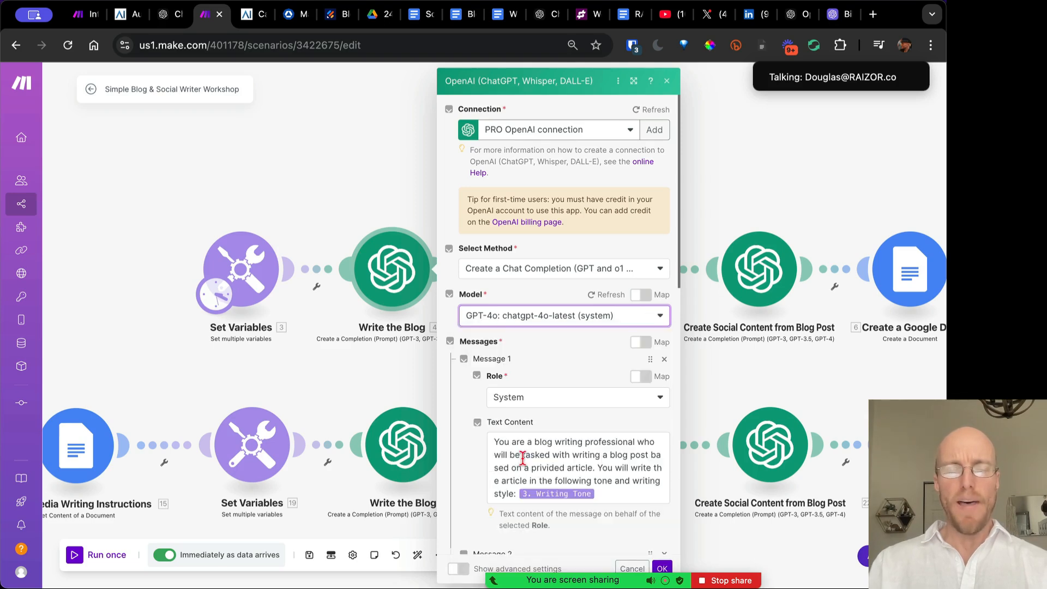
pyautogui.scroll(-4, 548, 342)
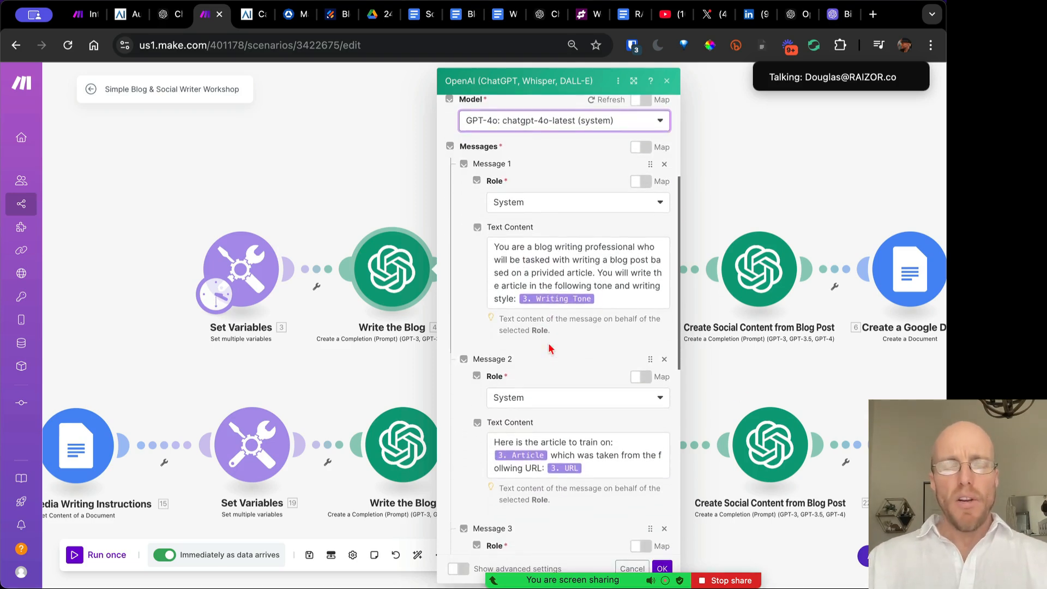
pyautogui.scroll(1, 548, 341)
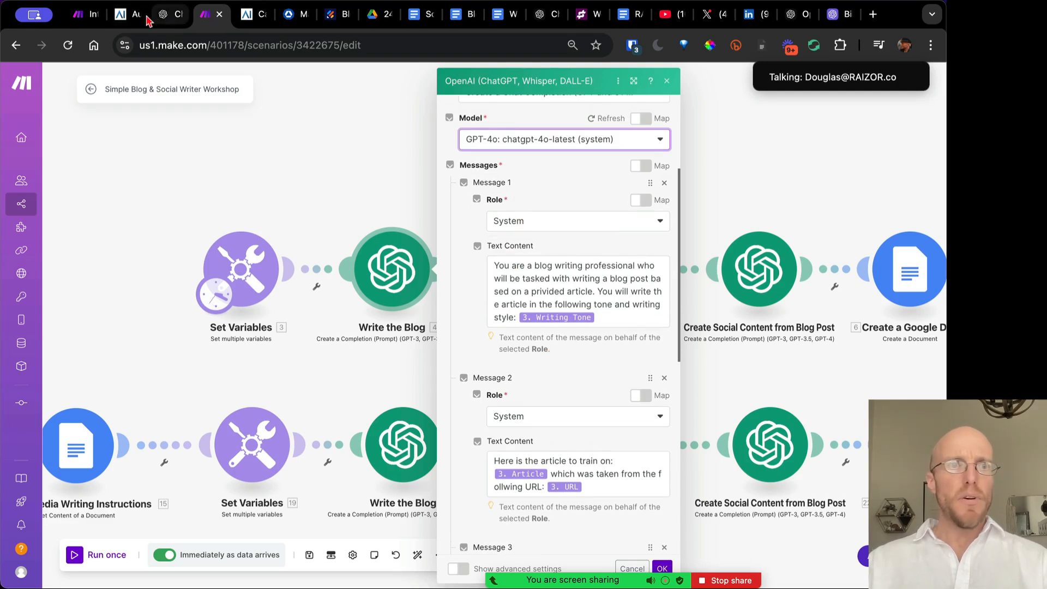
pyautogui.click(78, 18)
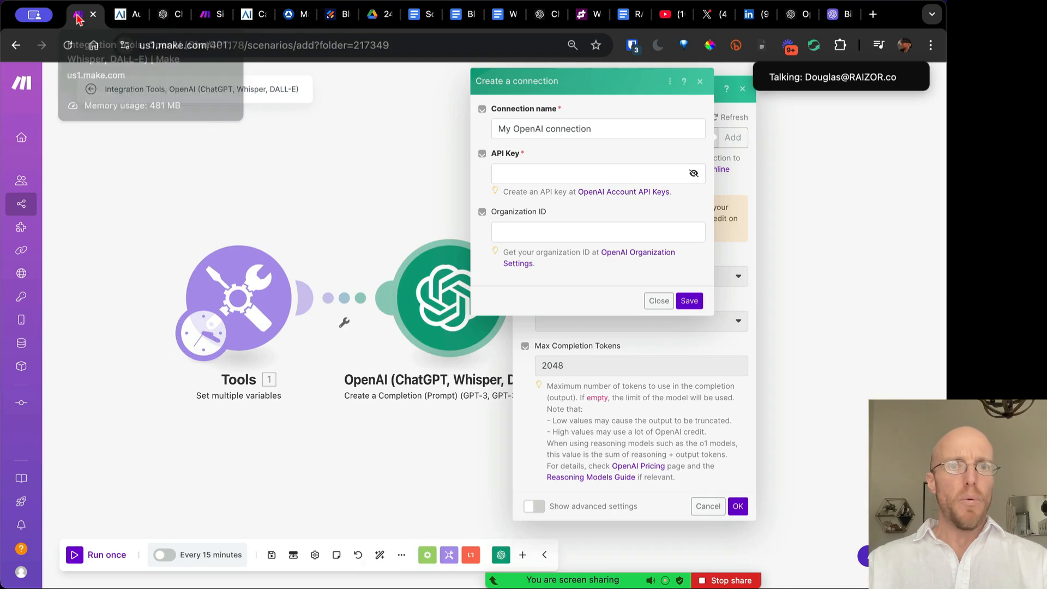
# Set the new scenario's OpenAI module to chatgpt-4o-latest and add a first message with its role
pyautogui.click(659, 300)
pyautogui.click(583, 323)
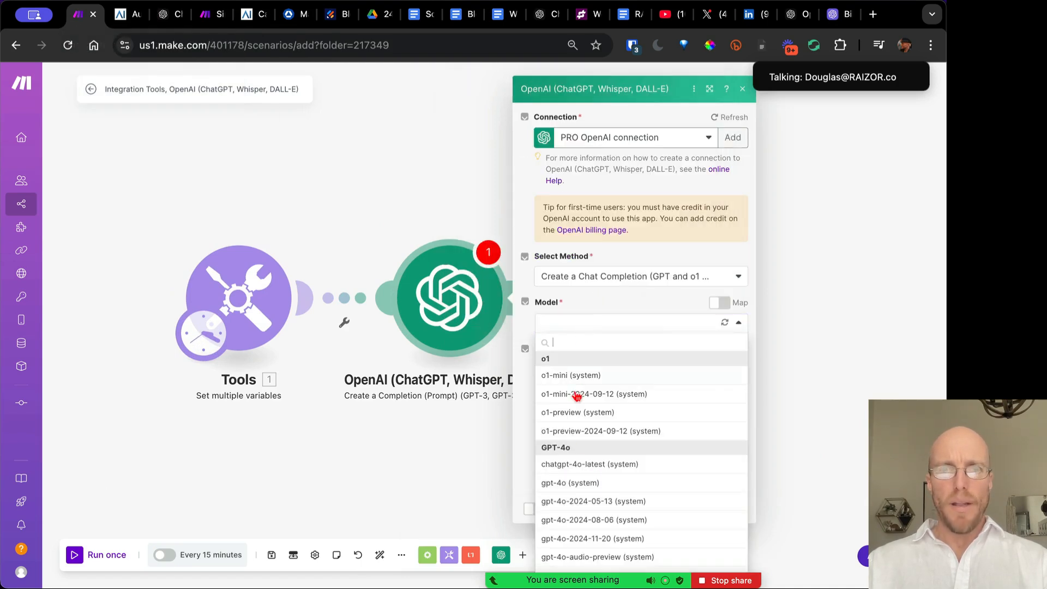
pyautogui.click(589, 464)
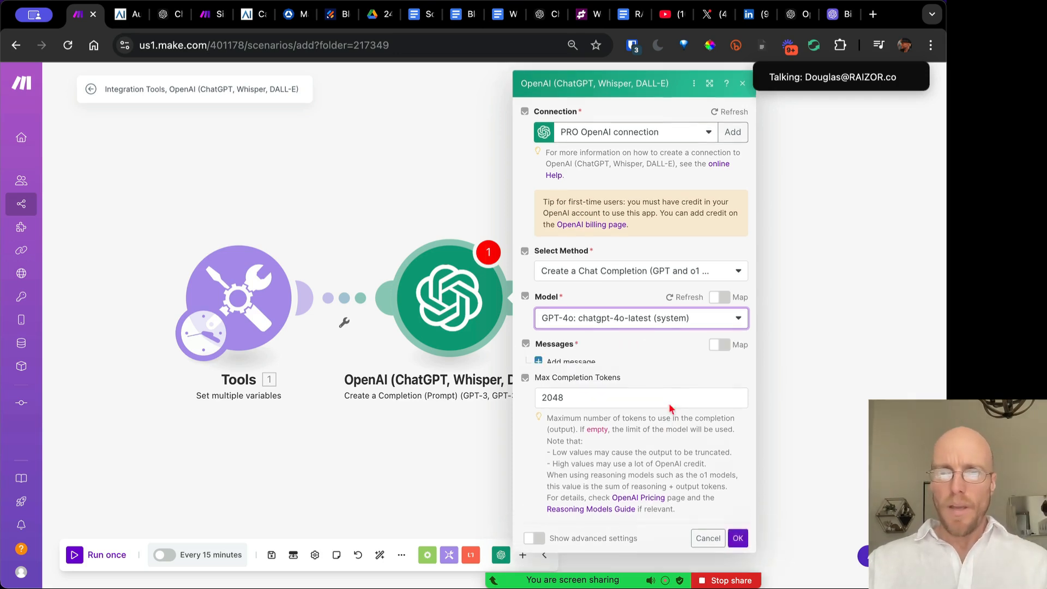
pyautogui.click(570, 359)
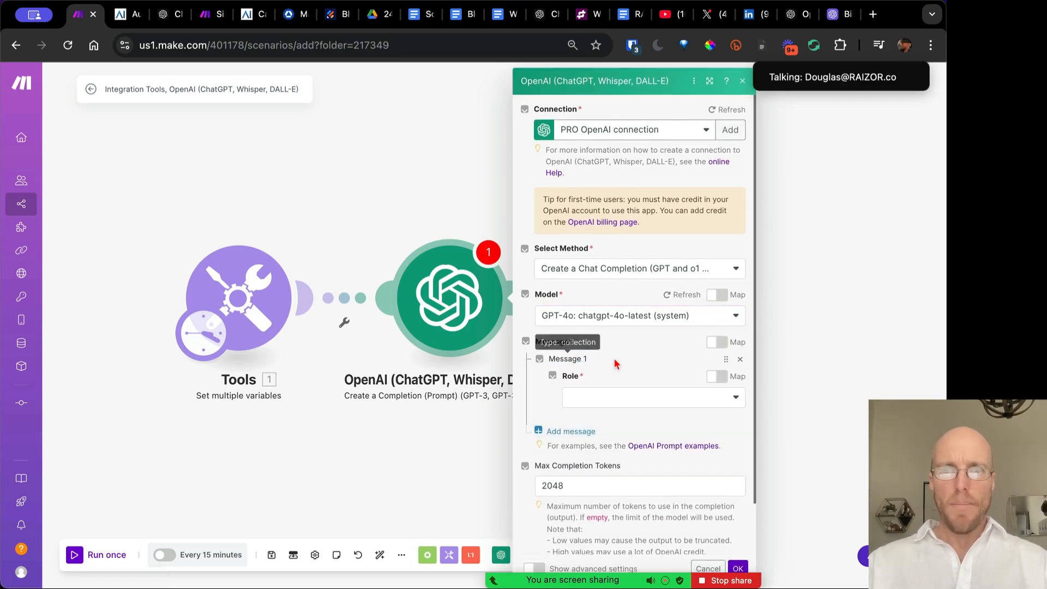
pyautogui.click(626, 397)
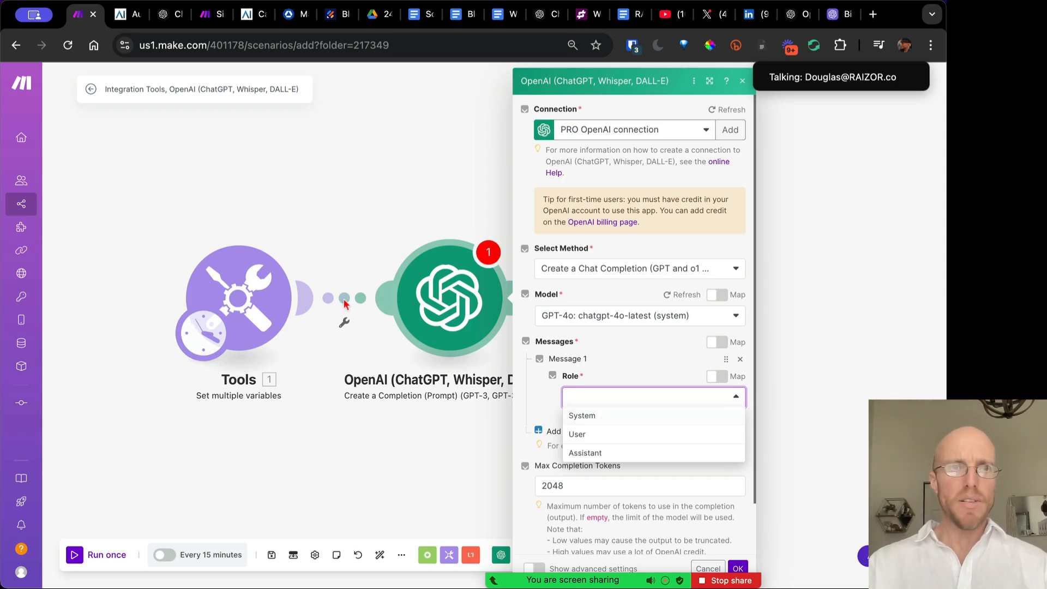
pyautogui.click(209, 14)
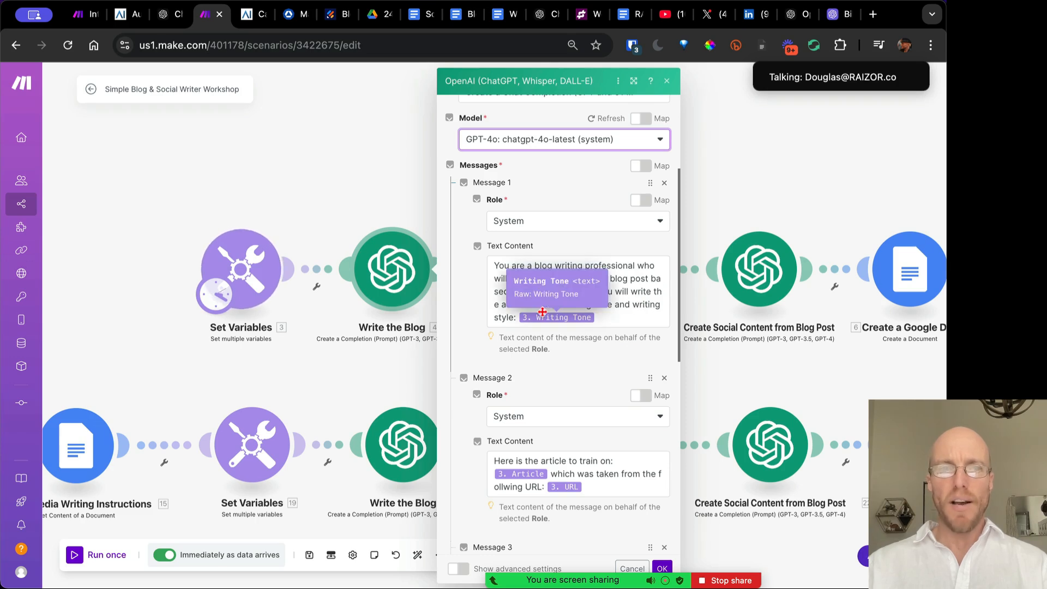
pyautogui.click(600, 316)
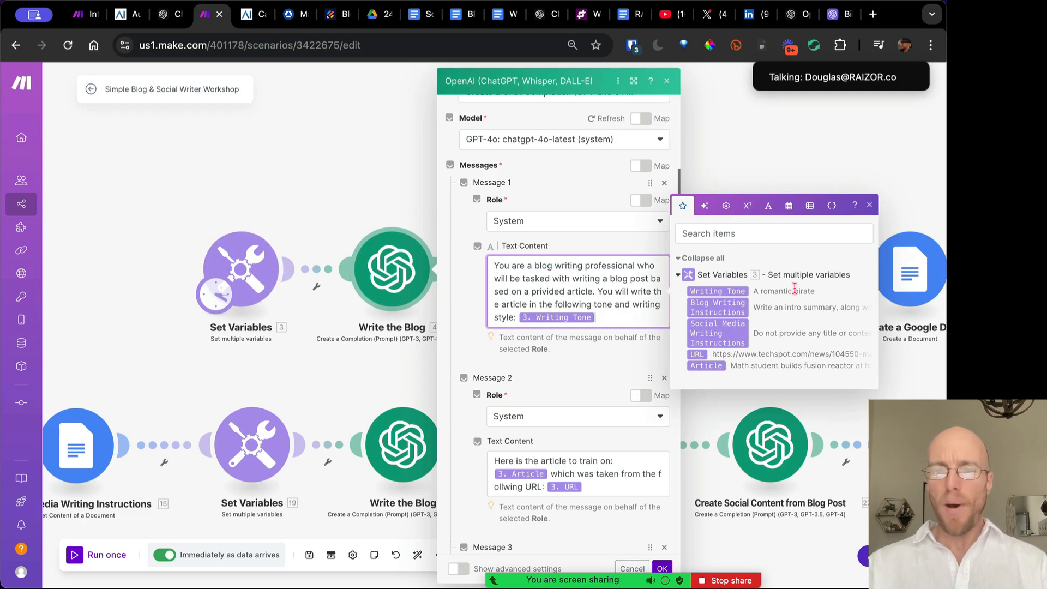
pyautogui.click(559, 368)
pyautogui.scroll(-3, 560, 374)
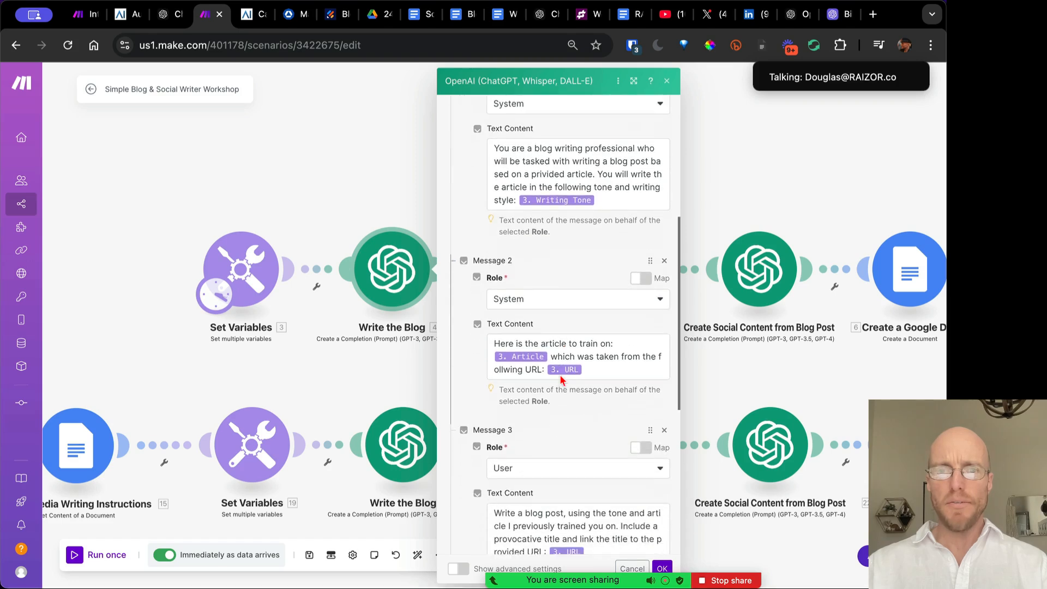
pyautogui.scroll(2, 547, 207)
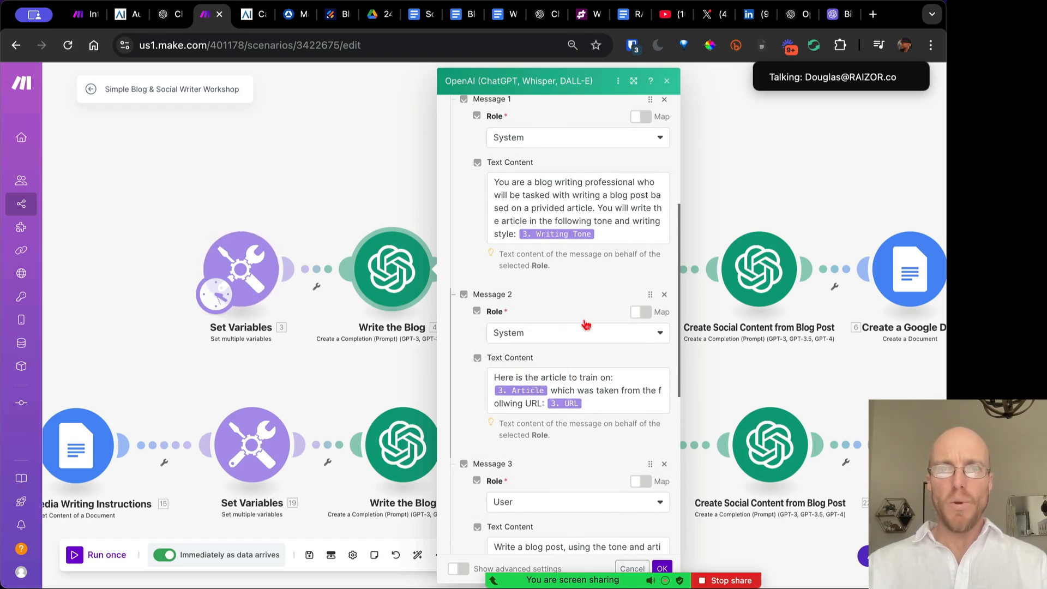
pyautogui.click(596, 400)
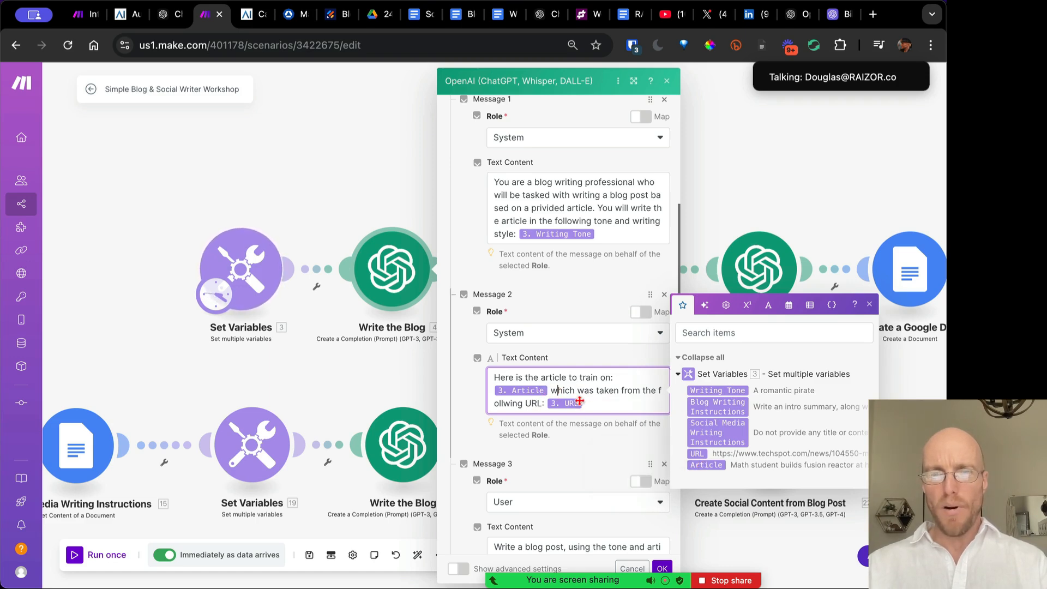
pyautogui.click(572, 452)
pyautogui.scroll(-4, 572, 452)
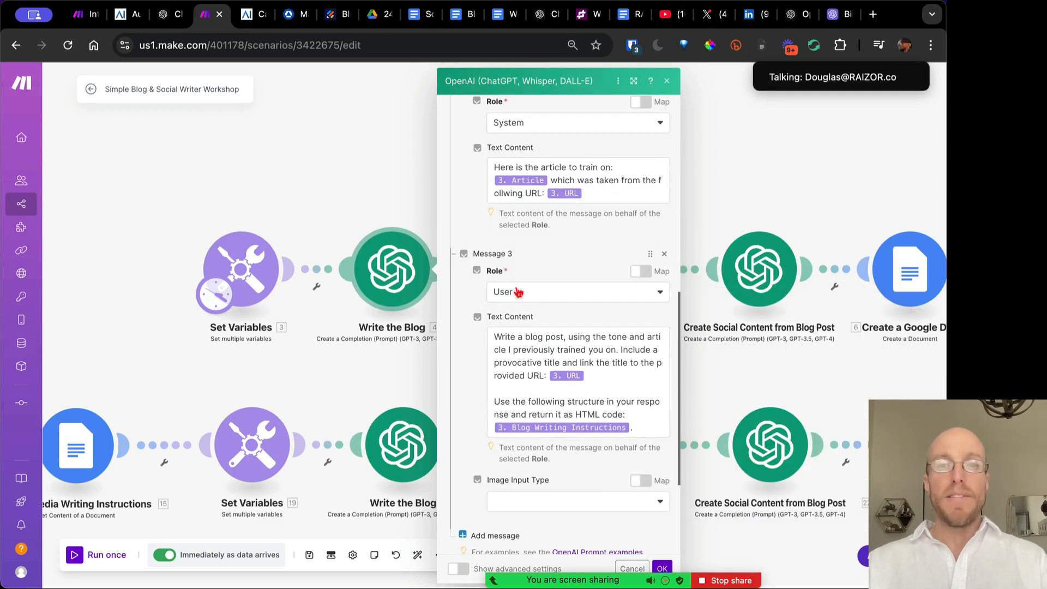
pyautogui.scroll(-3, 524, 295)
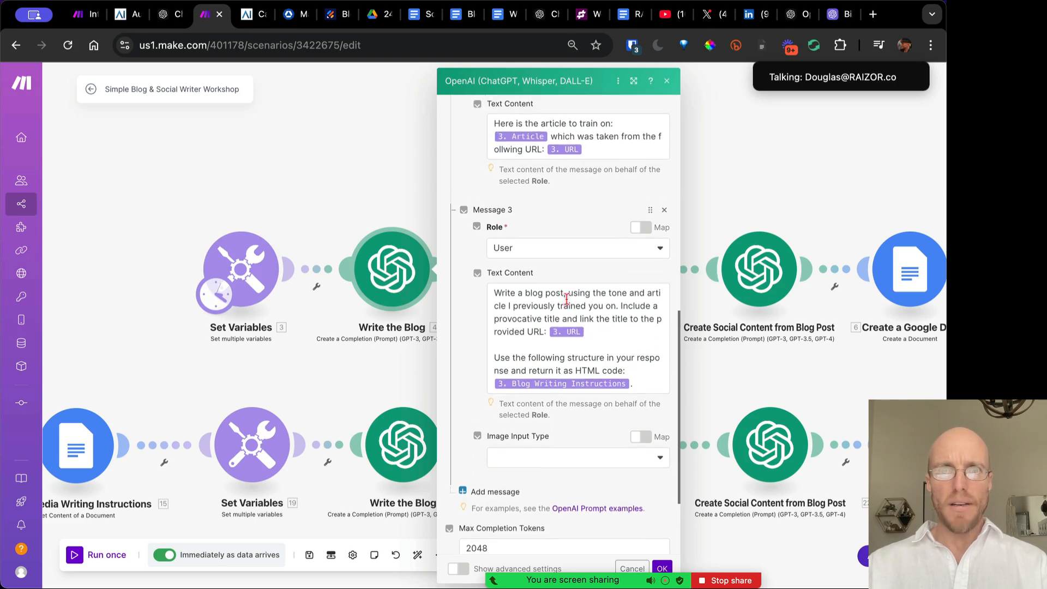
pyautogui.scroll(2, 570, 286)
# Delete the source-URL sentence from Message 2 and leave Message 3's 'HTML code' wording unchanged
pyautogui.moveTo(589, 148); pyautogui.dragTo(552, 138)
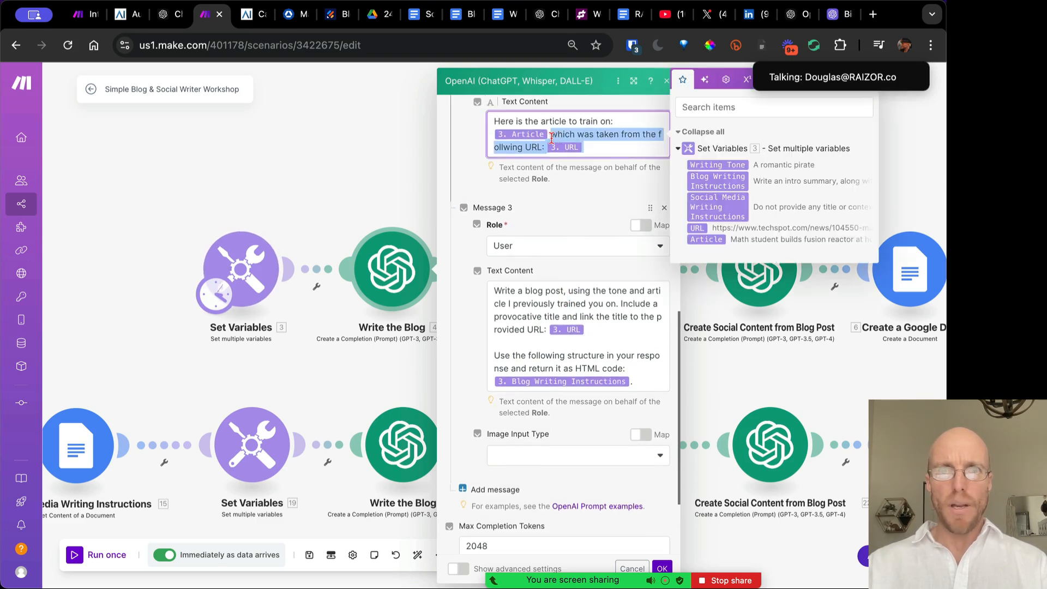
pyautogui.press('BackSpace')
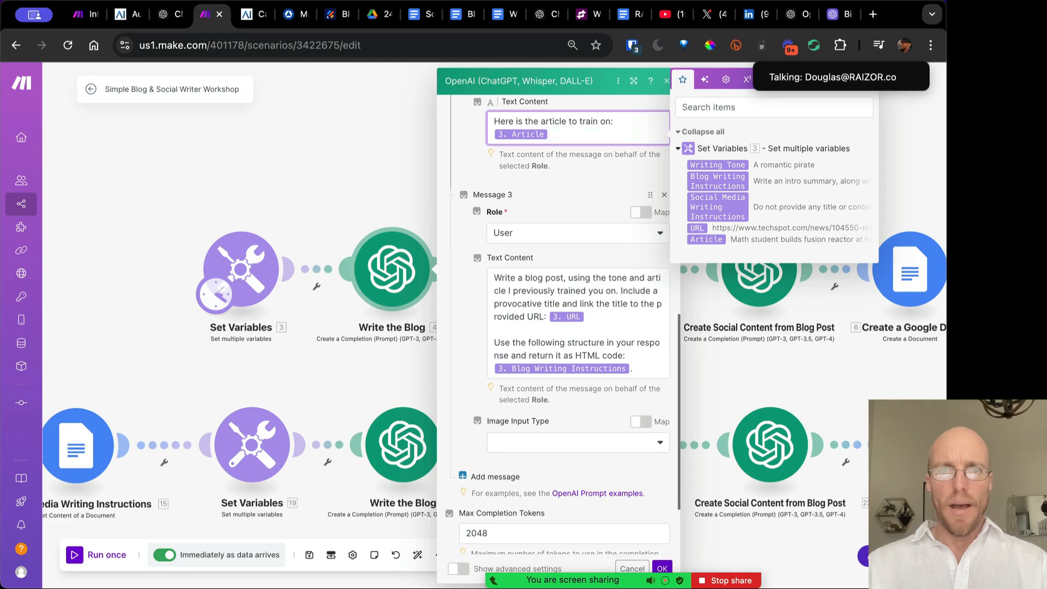
pyautogui.click(547, 344)
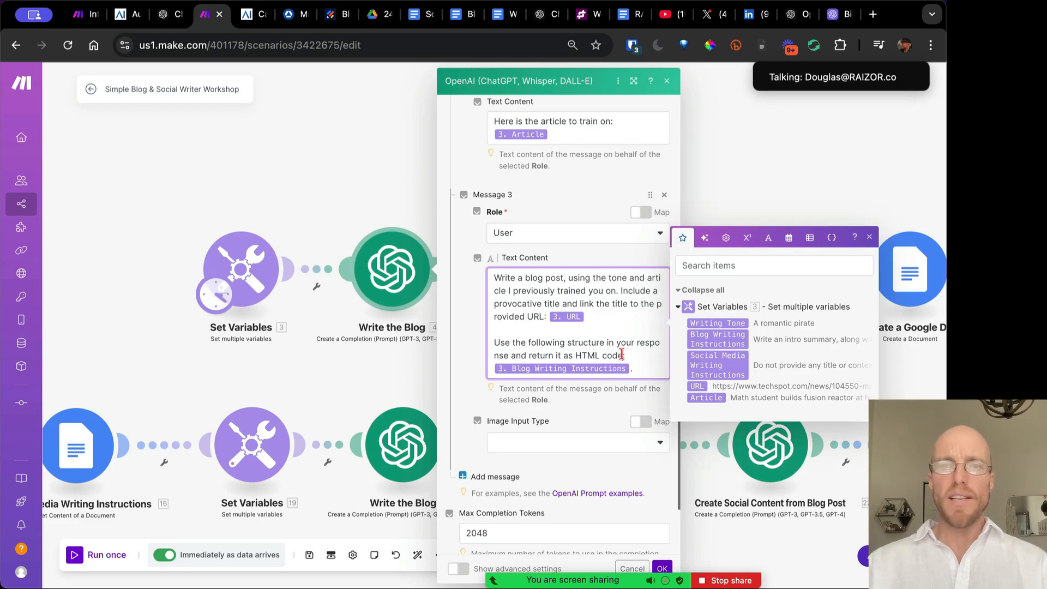
pyautogui.moveTo(622, 355); pyautogui.dragTo(571, 355)
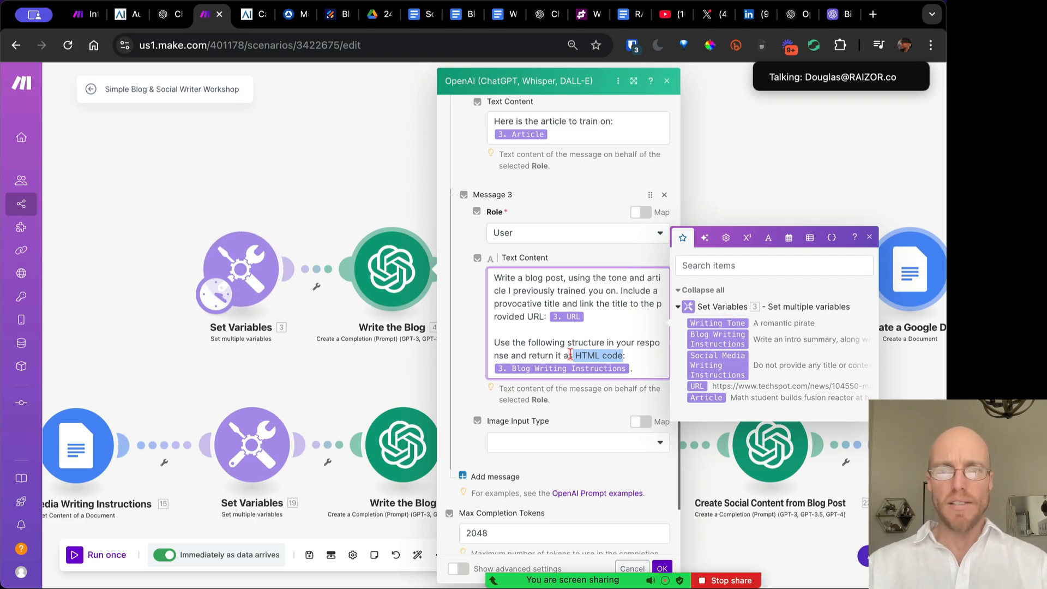
pyautogui.moveTo(626, 355); pyautogui.dragTo(574, 355)
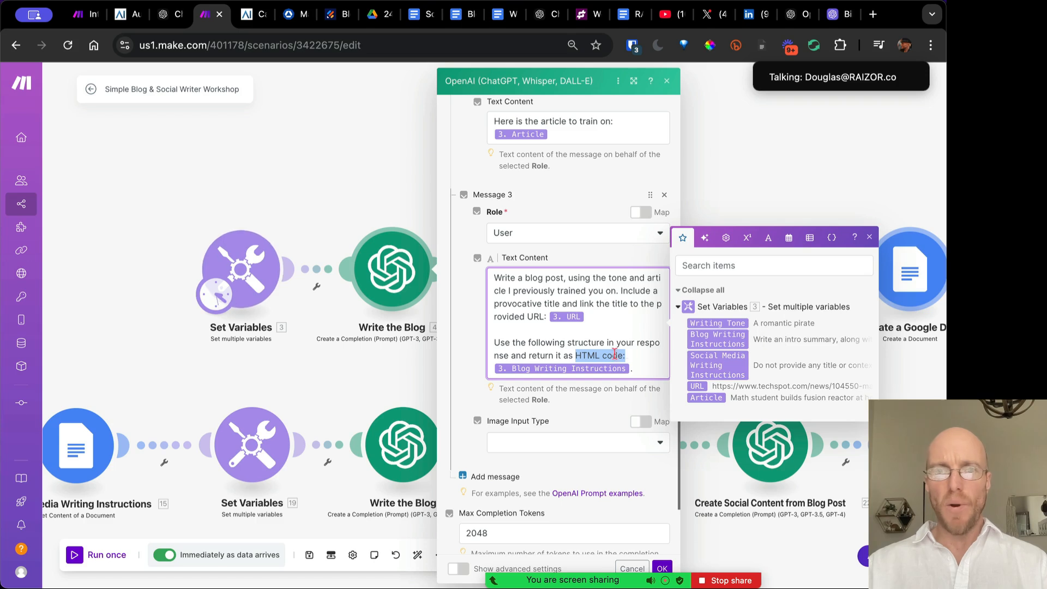
pyautogui.click(600, 339)
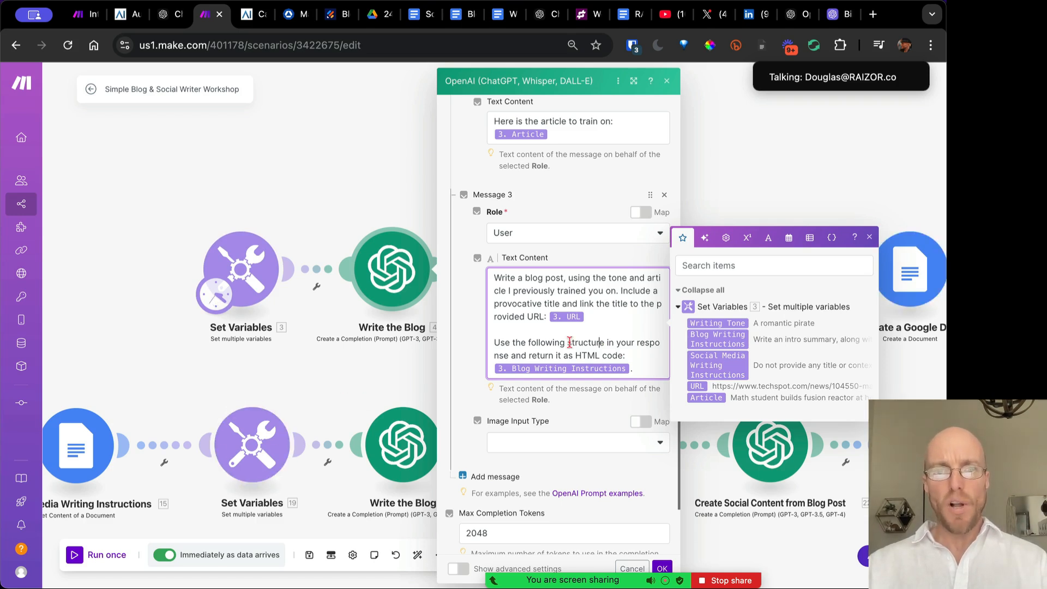
# Keep Max Completion Tokens at 2048 and save the Write the Blog settings
pyautogui.scroll(-2, 569, 342)
pyautogui.doubleClick(459, 428)
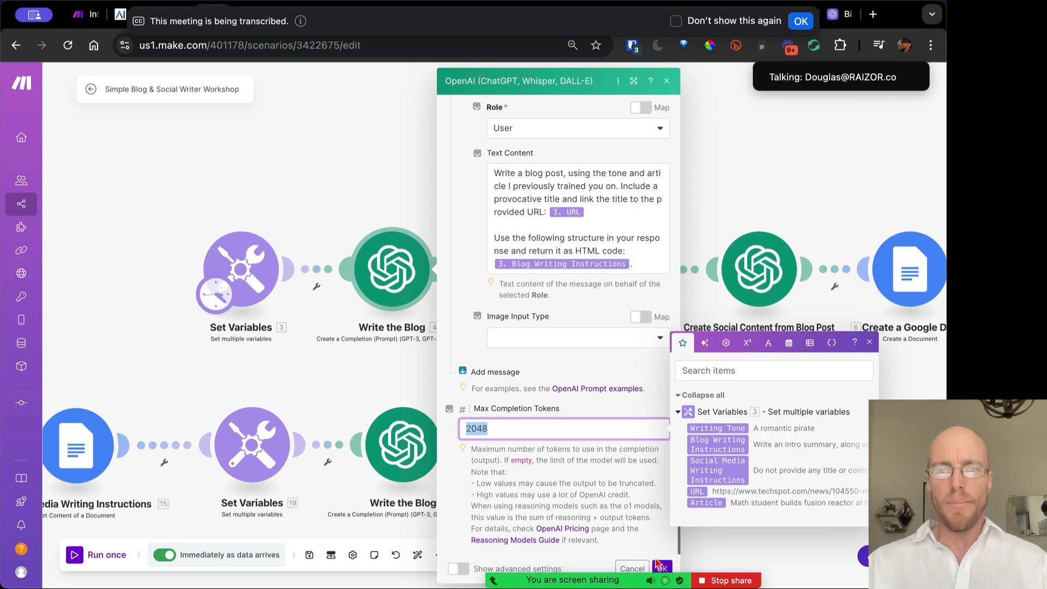
pyautogui.click(627, 480)
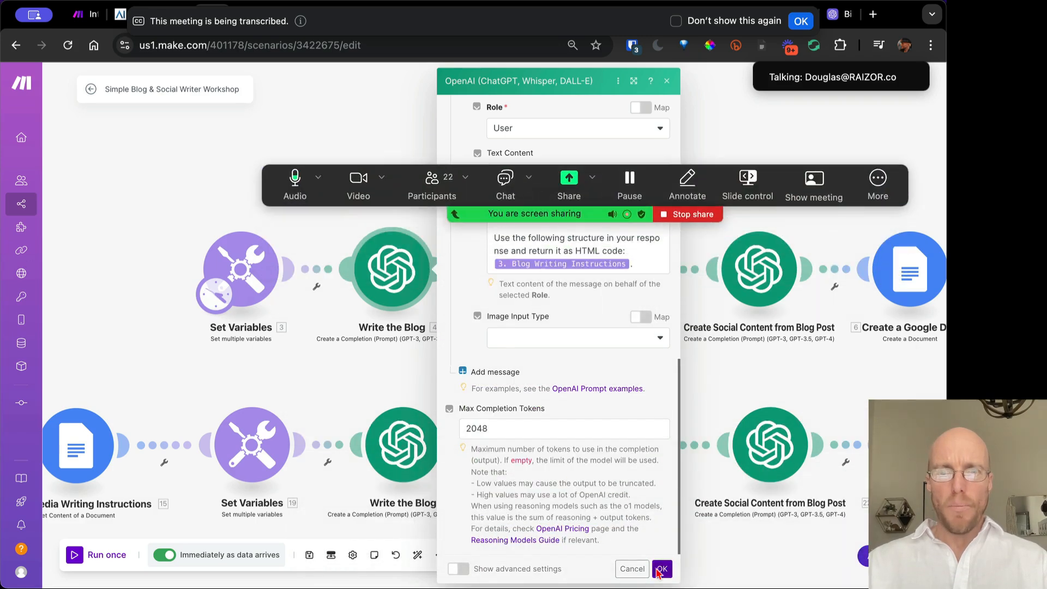
pyautogui.click(661, 569)
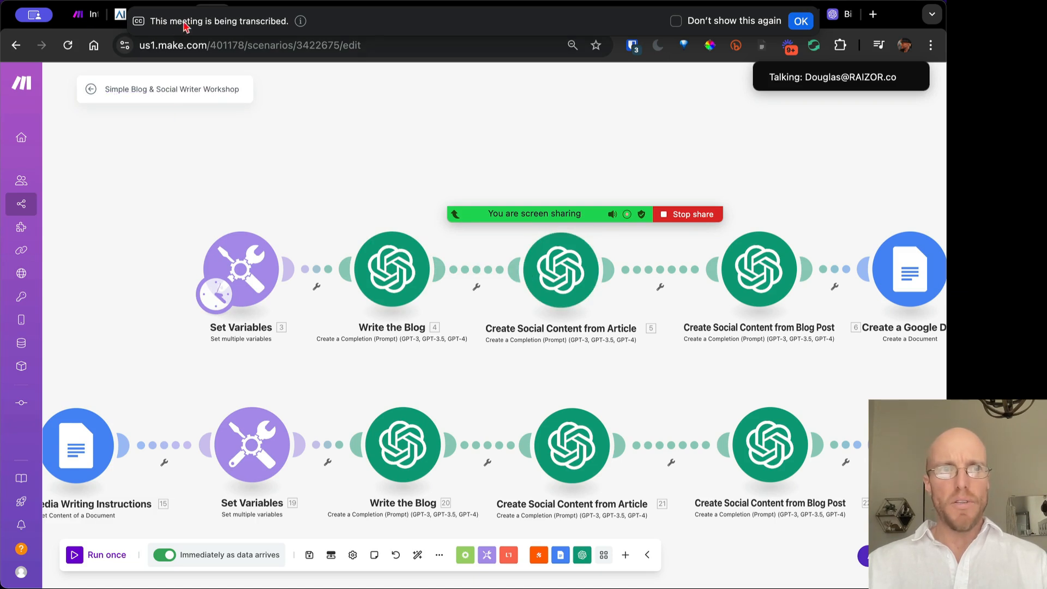
# Bring up the Create Social Content from Article settings and scroll through its messages
pyautogui.click(542, 281)
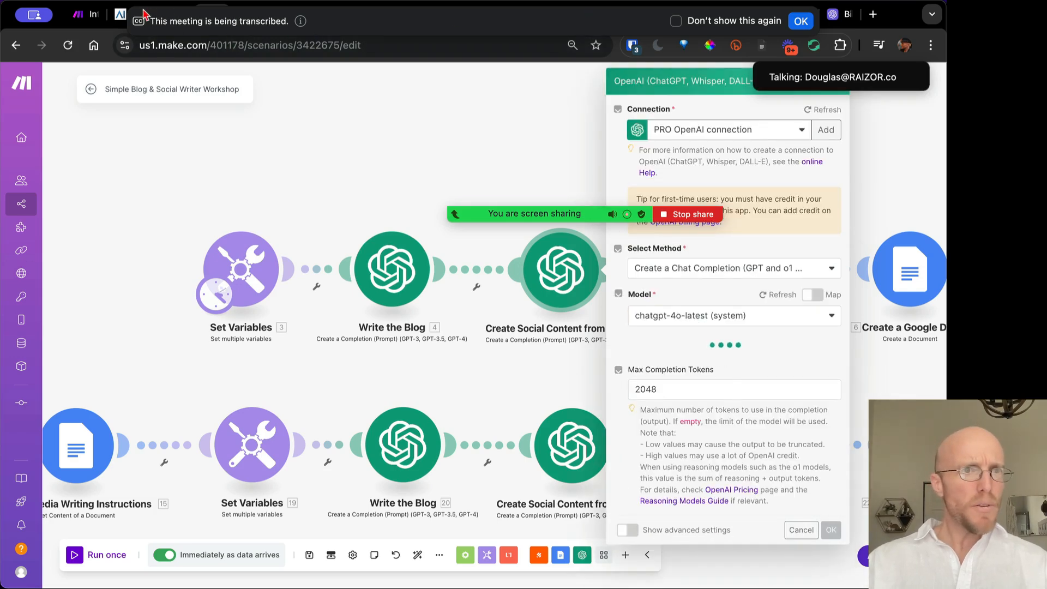
pyautogui.click(321, 146)
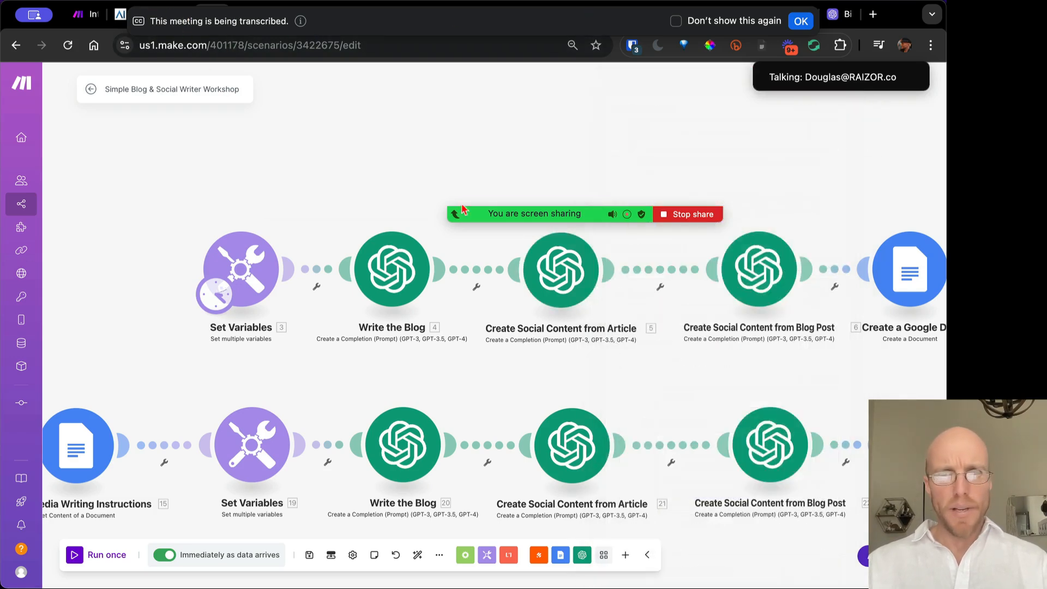
pyautogui.click(561, 290)
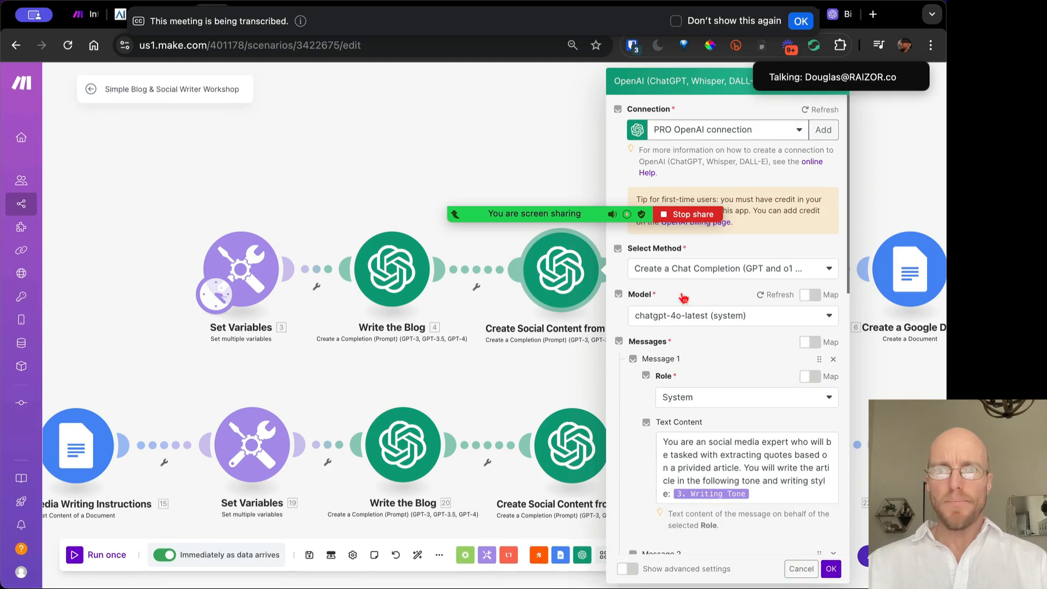
pyautogui.scroll(-3, 741, 458)
pyautogui.scroll(-1, 740, 458)
pyautogui.scroll(3, 741, 458)
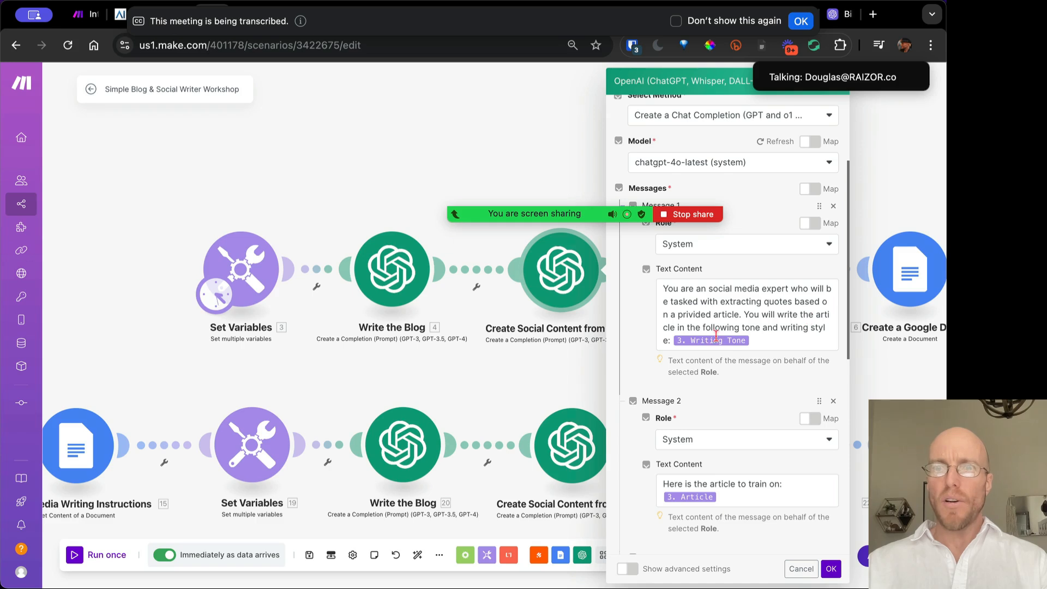
# Replace 'article in the' with 'in' so Message 1 reads 'write in the following tone'
pyautogui.click(781, 338)
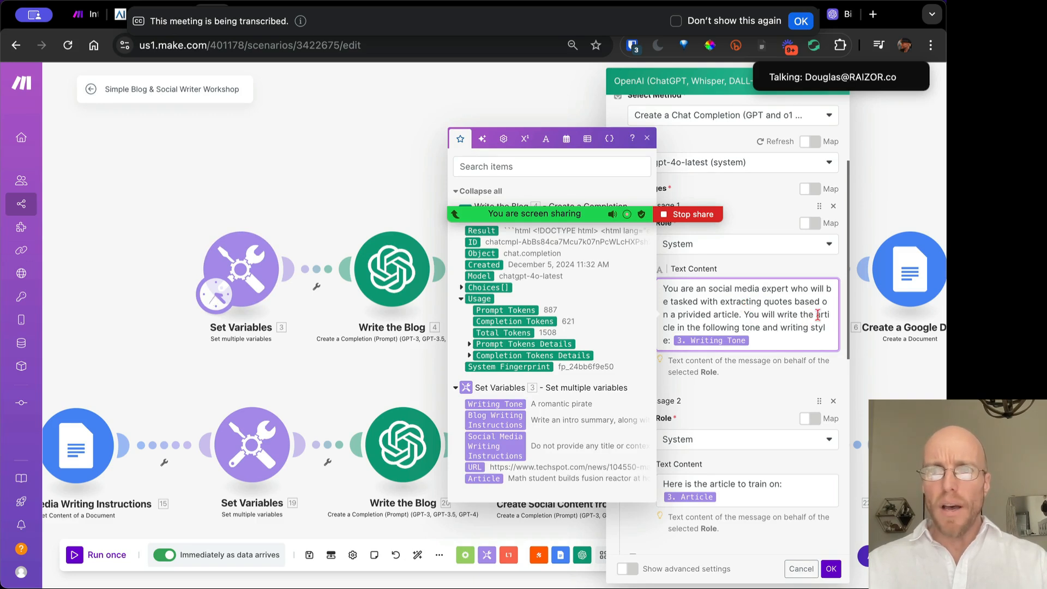
pyautogui.moveTo(816, 314); pyautogui.dragTo(701, 327)
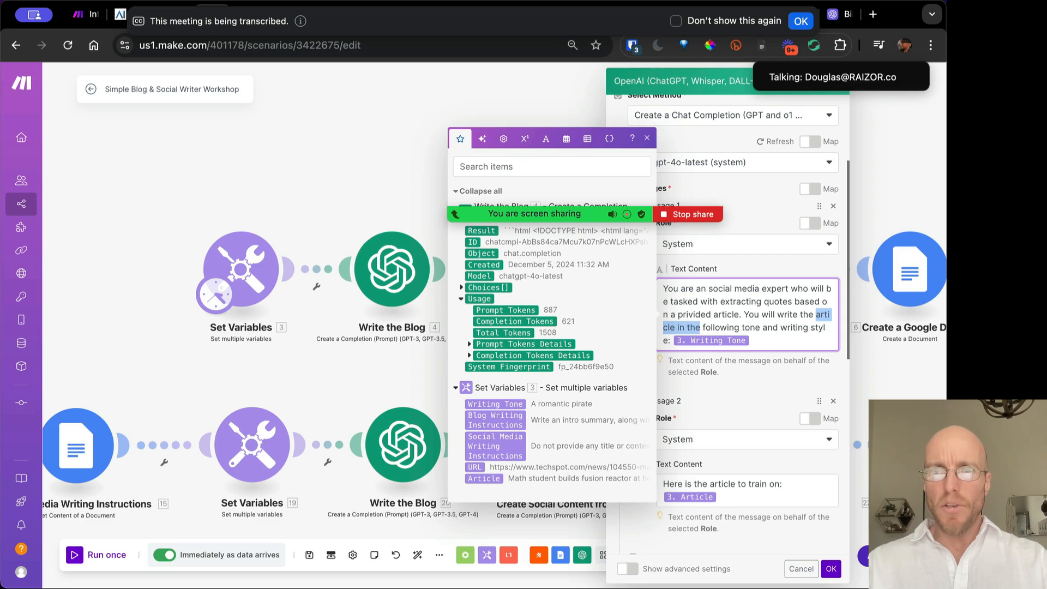
pyautogui.press('BackSpace')
pyautogui.press('BackSpace')
pyautogui.press('BackSpace')
pyautogui.press('BackSpace')
pyautogui.press('BackSpace')
pyautogui.write('in')
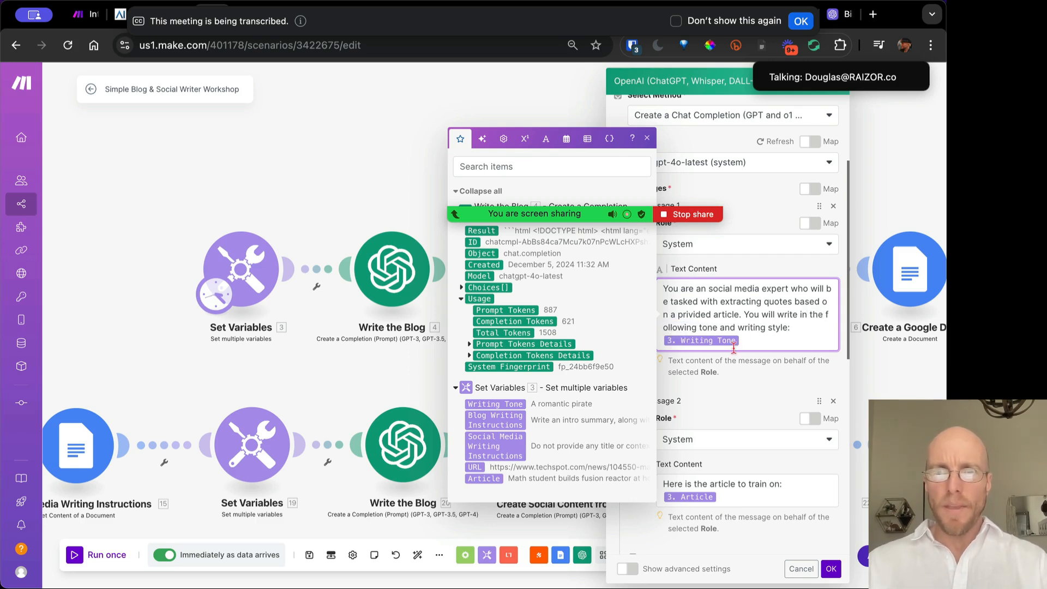
pyautogui.scroll(-2, 782, 358)
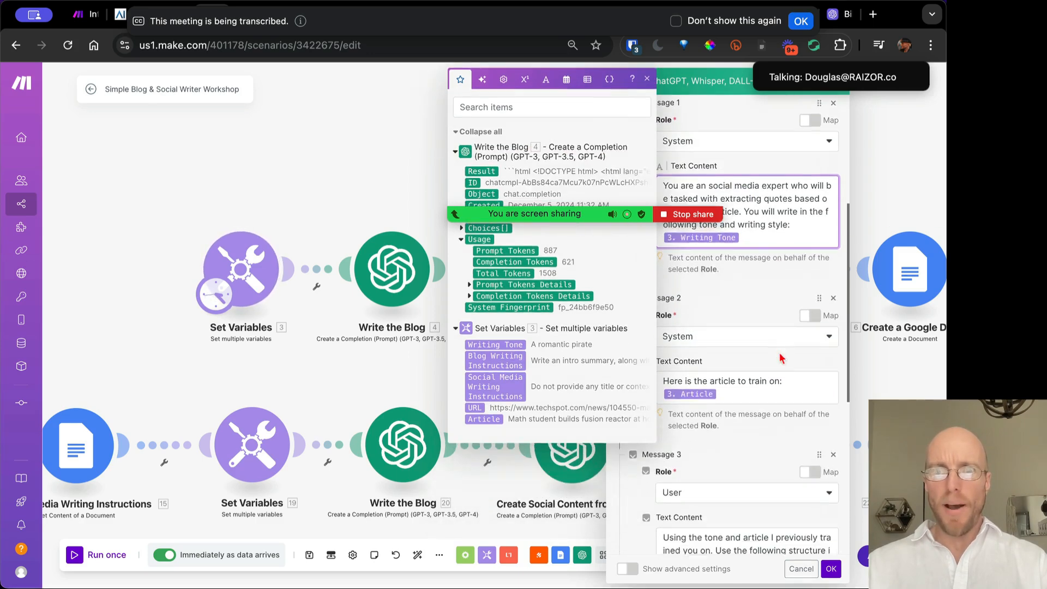
pyautogui.scroll(-1, 781, 359)
pyautogui.click(754, 353)
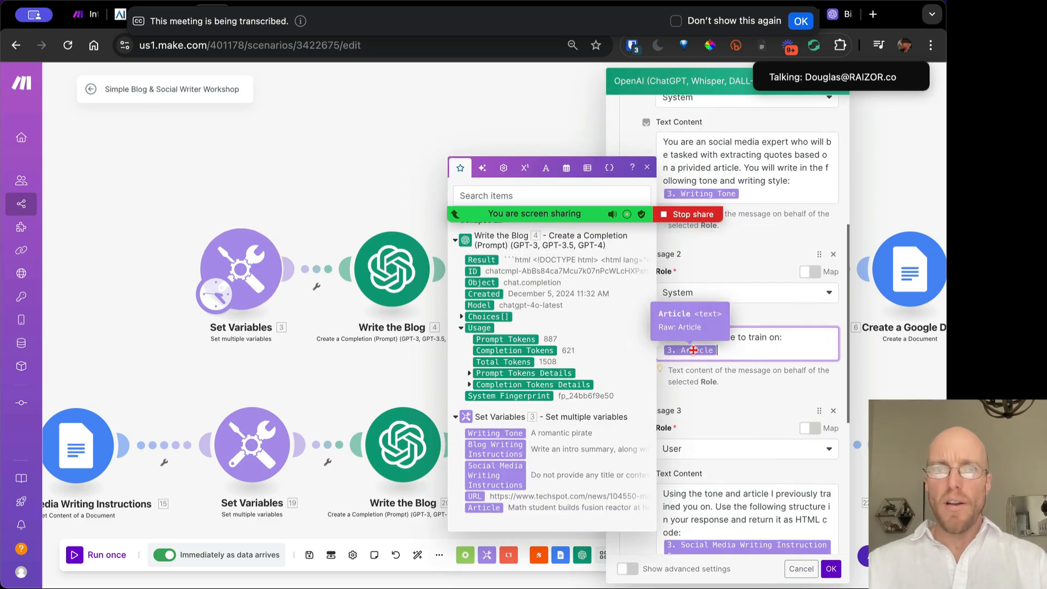
pyautogui.scroll(-1, 792, 432)
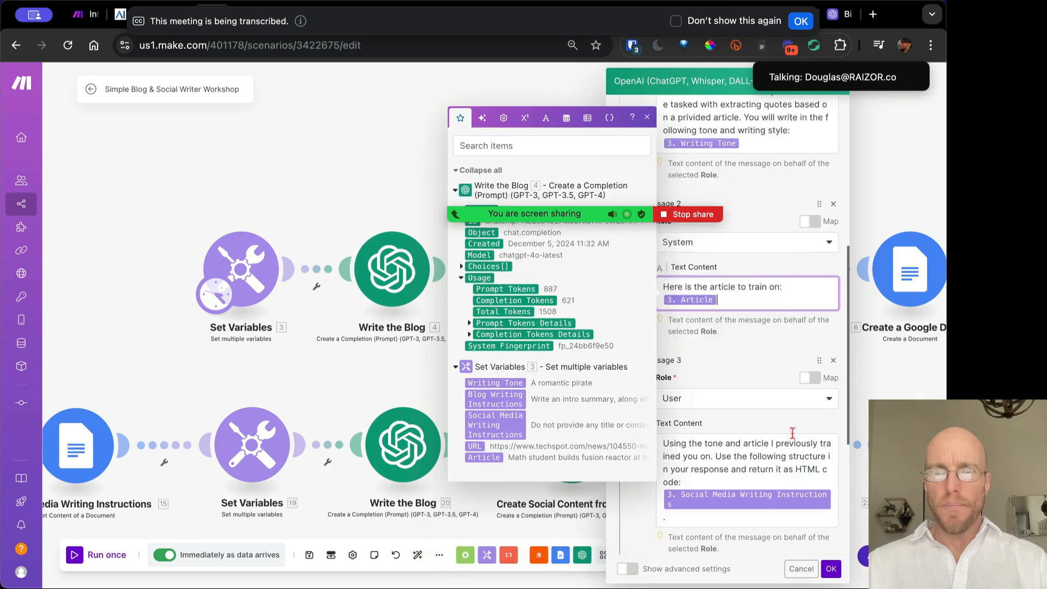
pyautogui.scroll(-2, 792, 433)
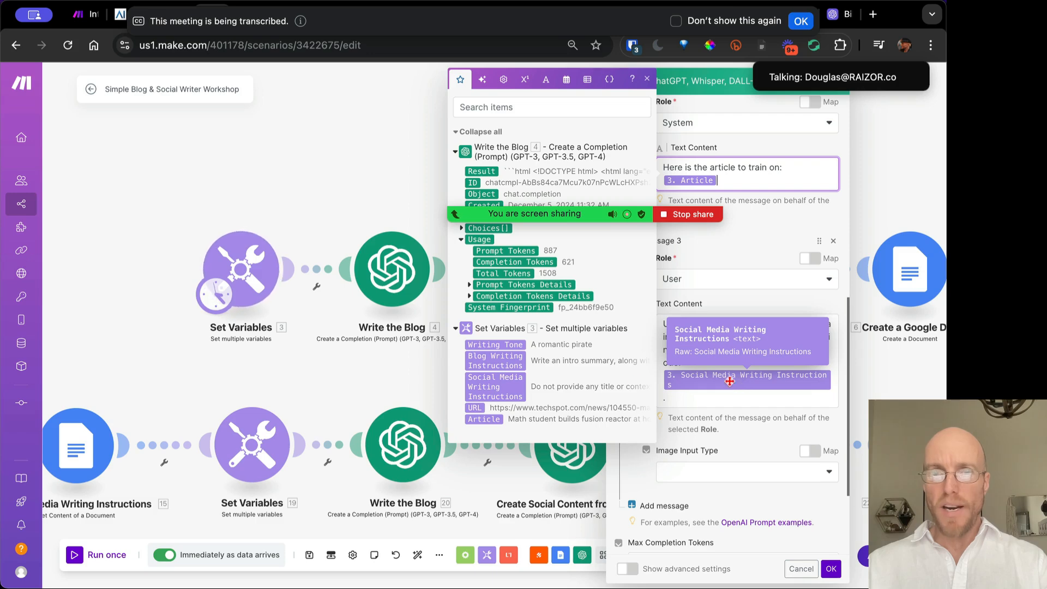
# Correct 'Juse' to 'Just' in the Social Media Writing Instructions variable and save Set Variables
pyautogui.click(241, 277)
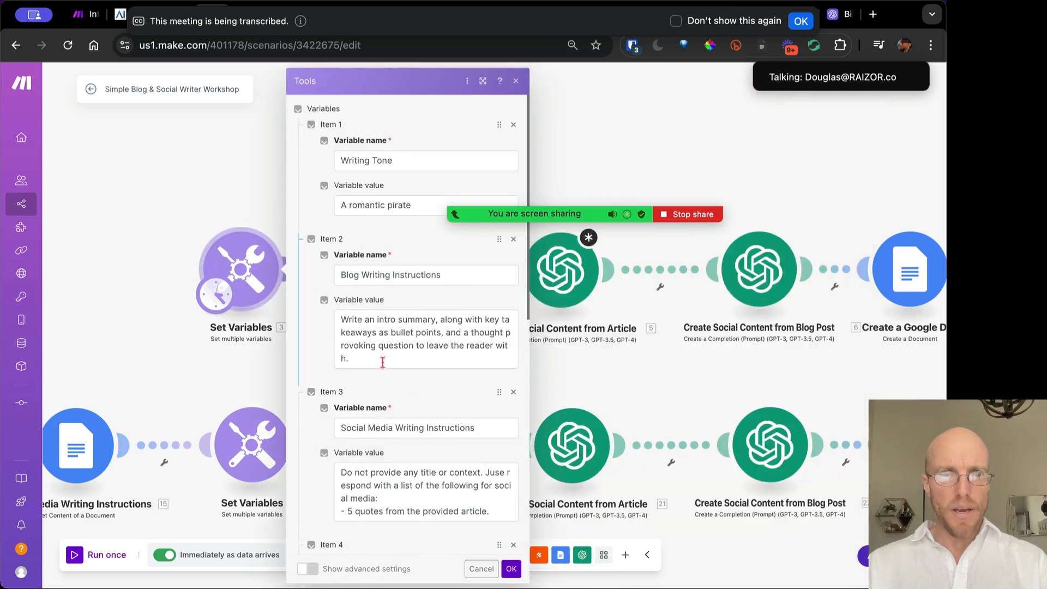
pyautogui.scroll(-2, 382, 362)
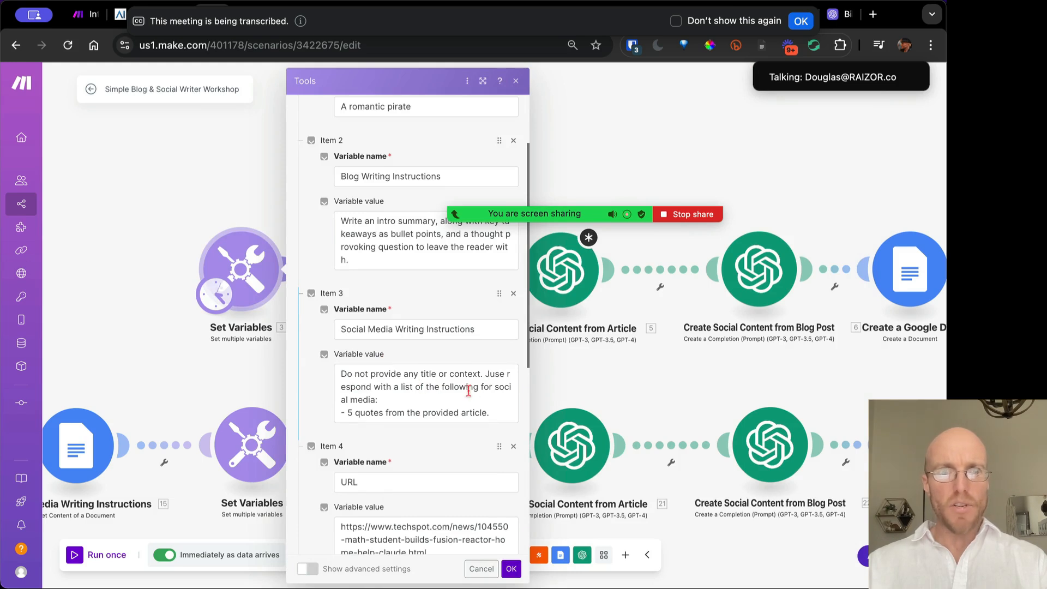
pyautogui.click(502, 375)
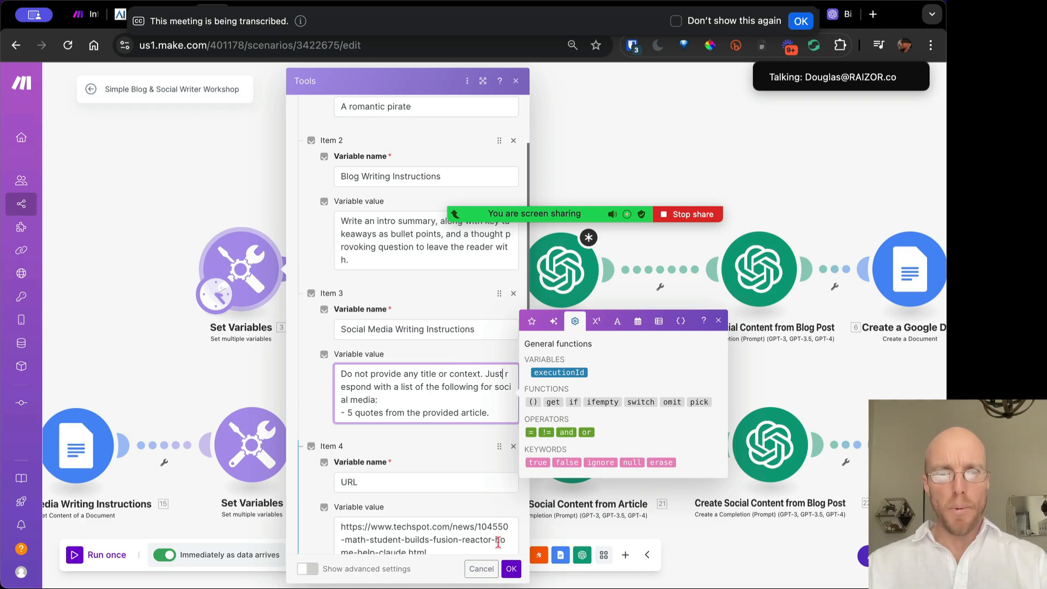
pyautogui.click(511, 569)
# Review the Create Social Content from Article messages and close its settings
pyautogui.click(561, 275)
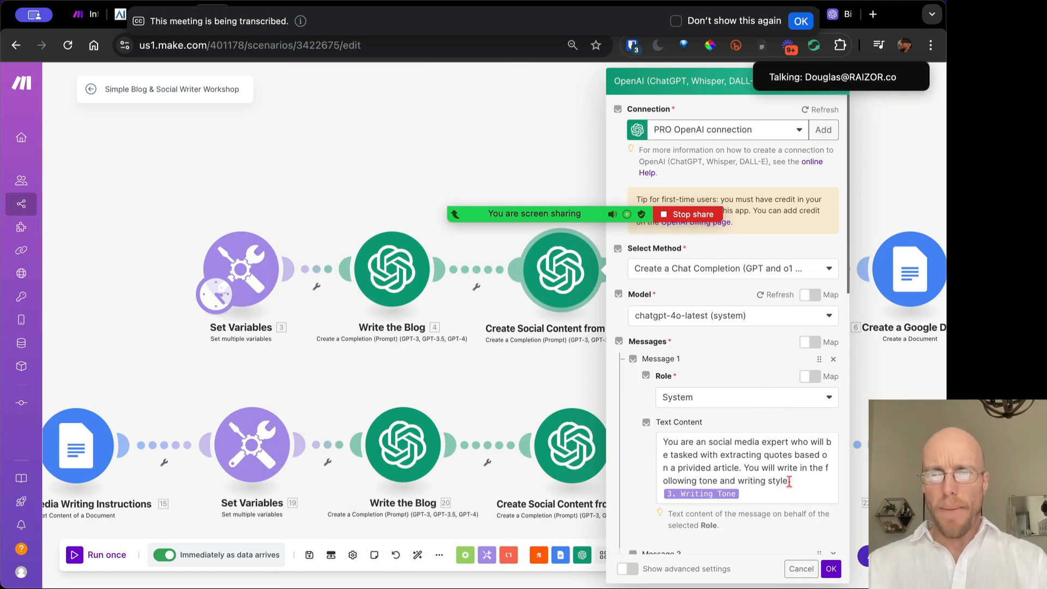
pyautogui.scroll(-5, 789, 481)
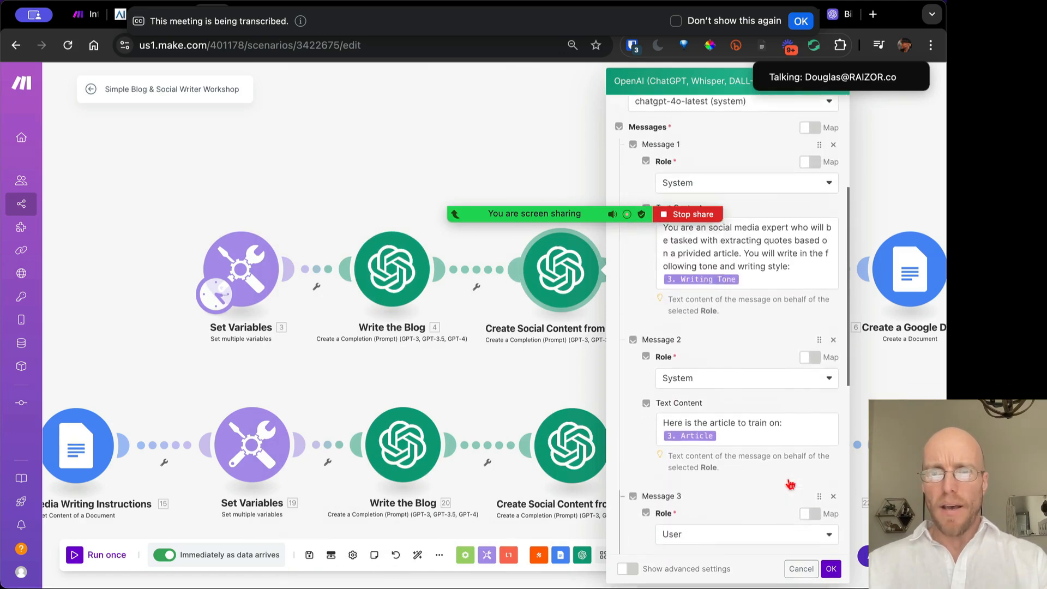
pyautogui.scroll(1, 749, 289)
pyautogui.scroll(-8, 756, 286)
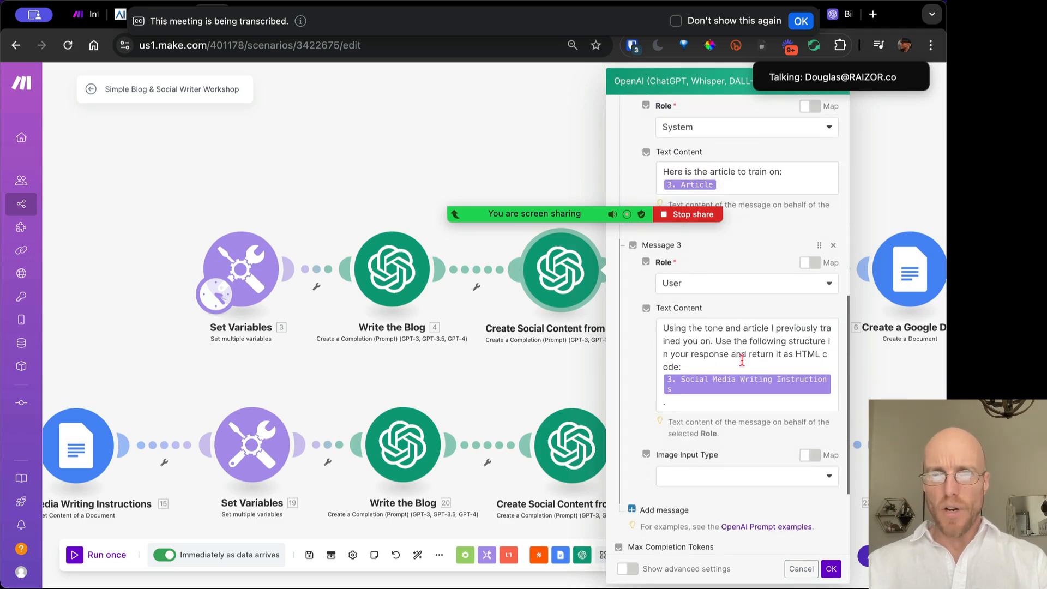
pyautogui.scroll(3, 707, 271)
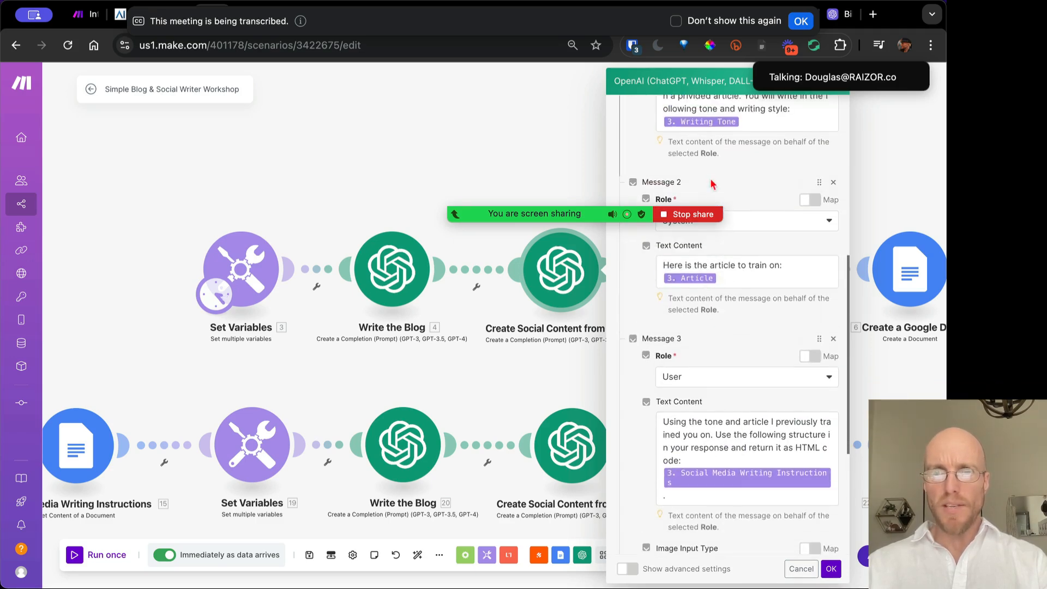
pyautogui.scroll(-7, 747, 327)
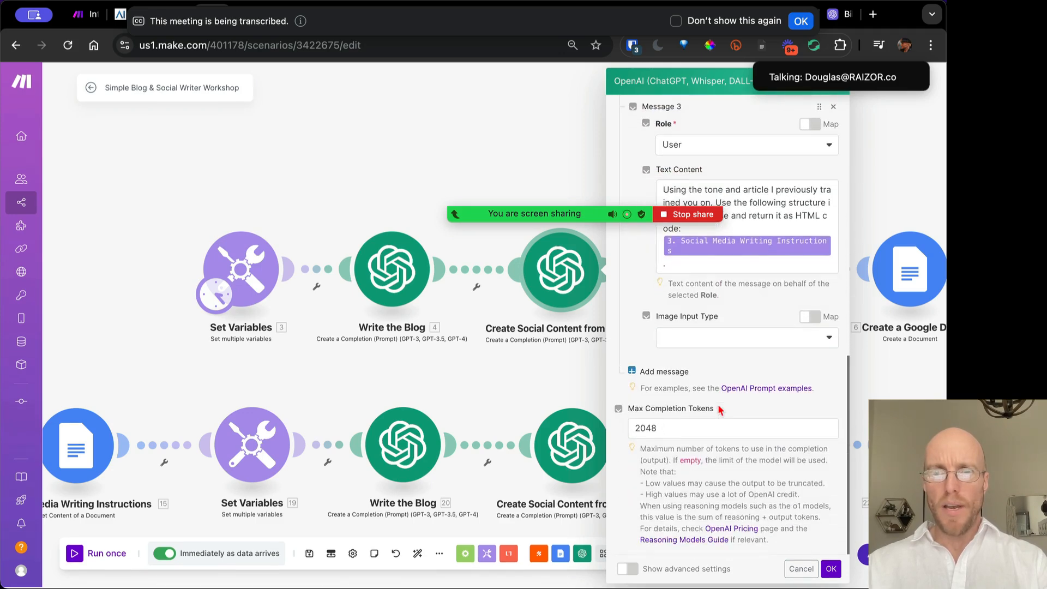
pyautogui.click(831, 568)
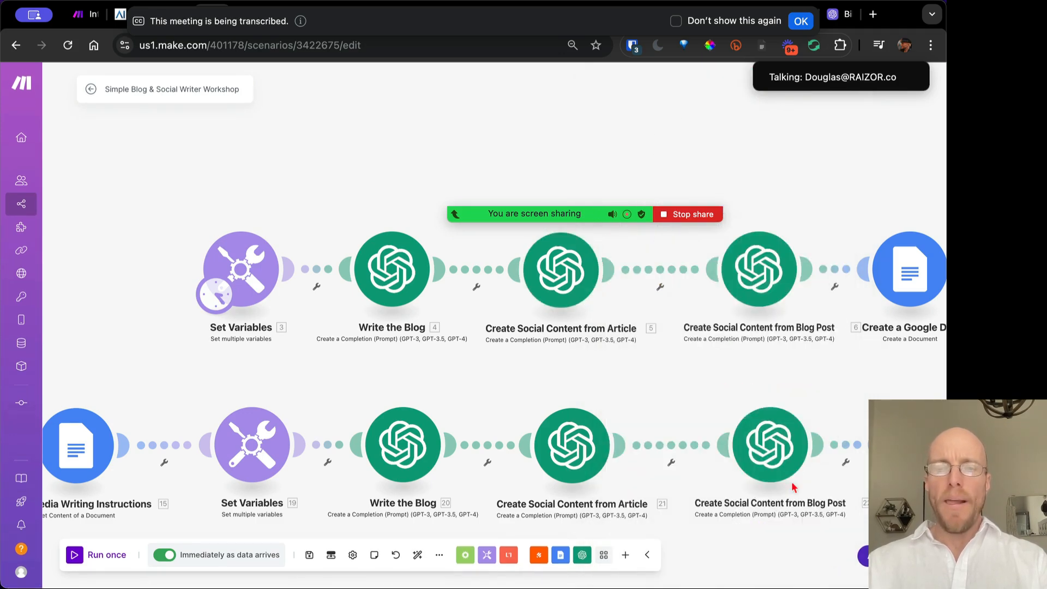
# Remove the word 'article' from Message 1 of Create Social Content from Blog Post
pyautogui.click(763, 273)
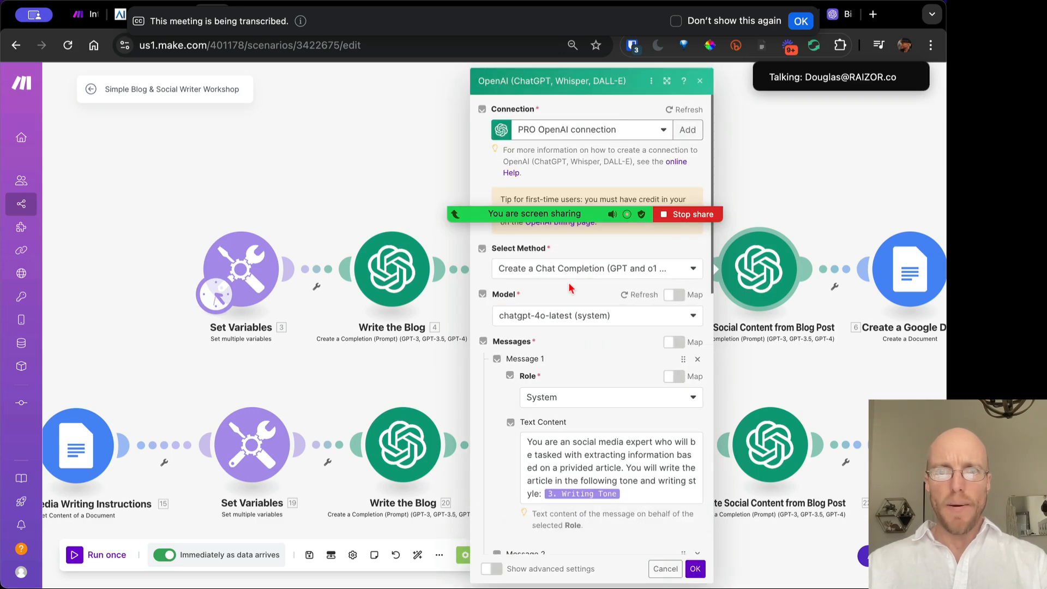
pyautogui.scroll(-3, 584, 401)
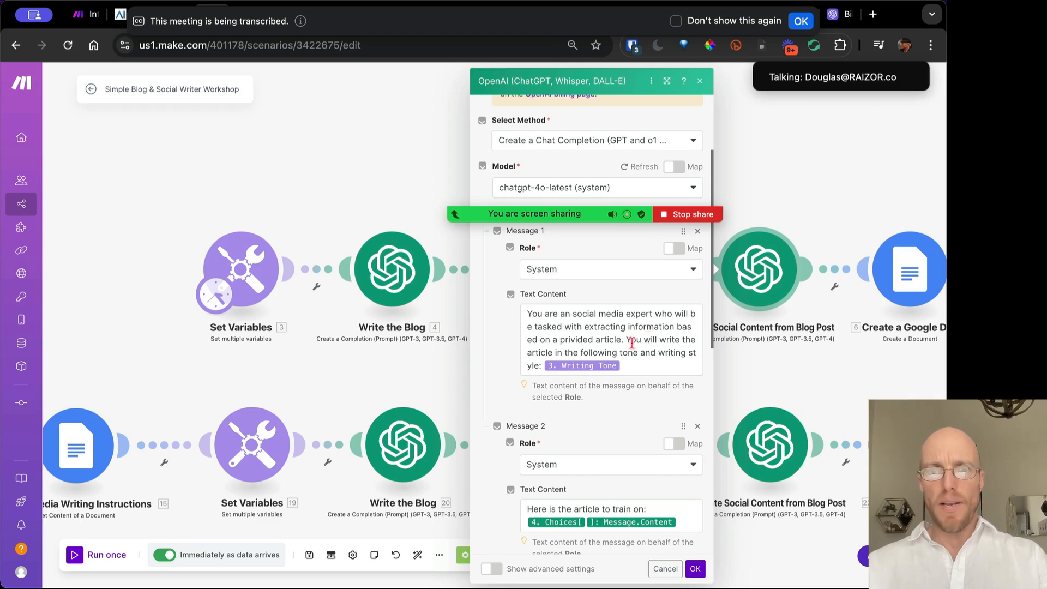
pyautogui.click(659, 340)
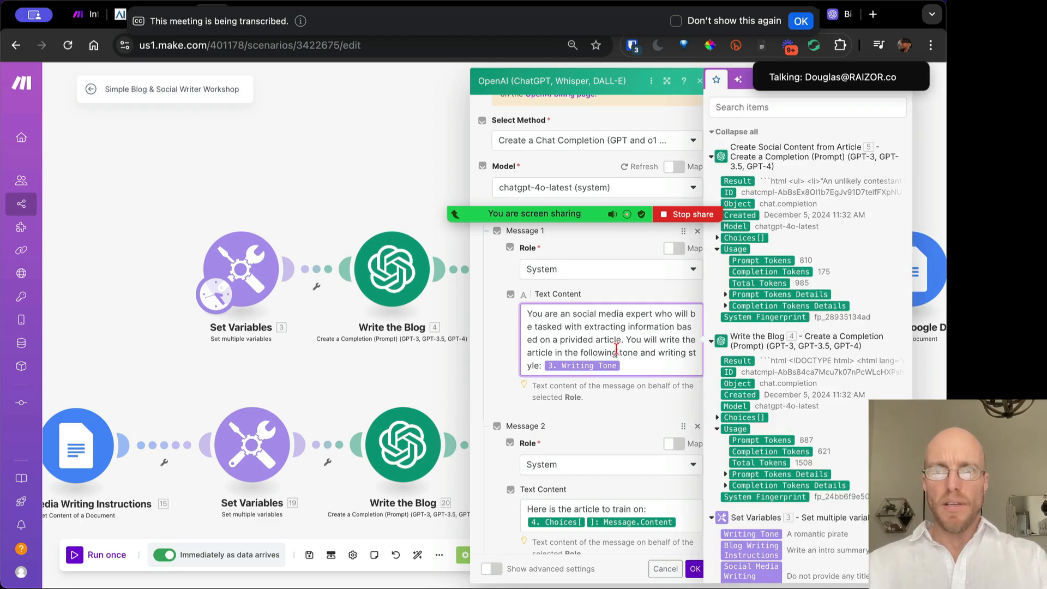
pyautogui.doubleClick(550, 352)
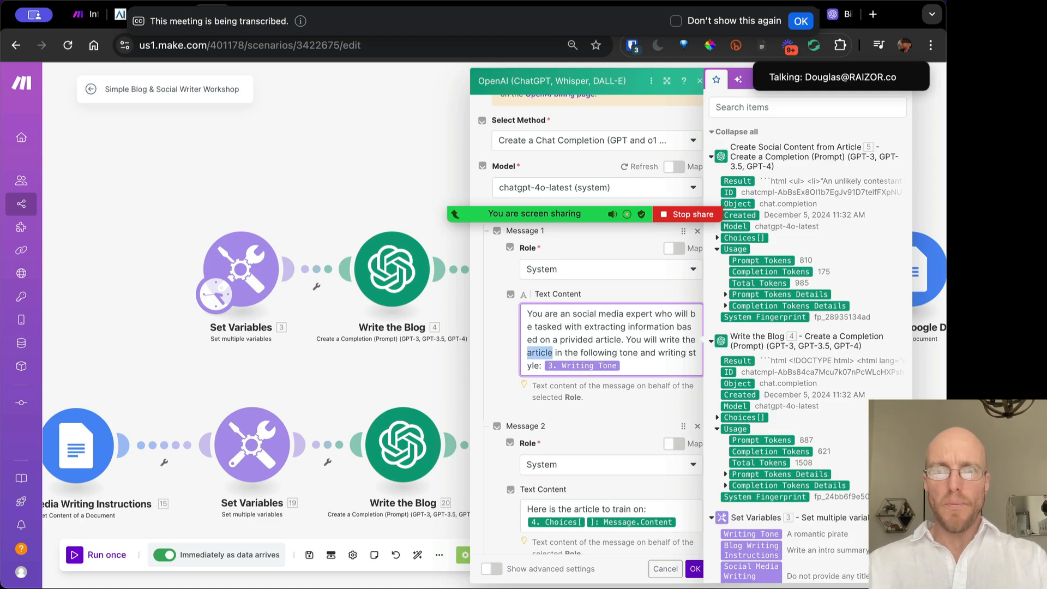
pyautogui.press('BackSpace')
pyautogui.press('BackSpace')
pyautogui.press('BackSpace')
pyautogui.press('BackSpace')
pyautogui.press('BackSpace')
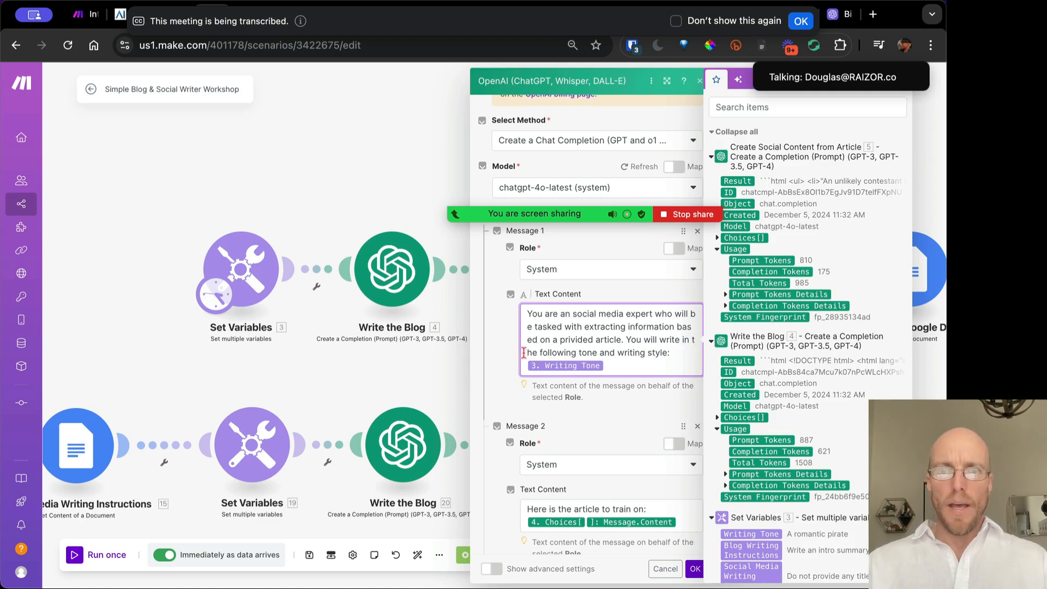
pyautogui.scroll(-3, 577, 417)
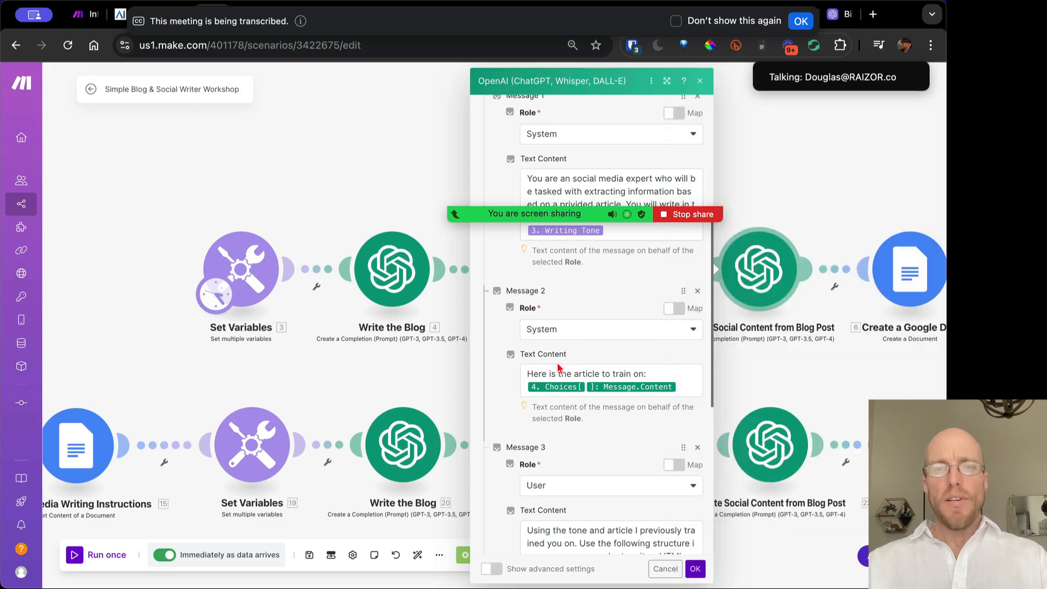
pyautogui.click(551, 372)
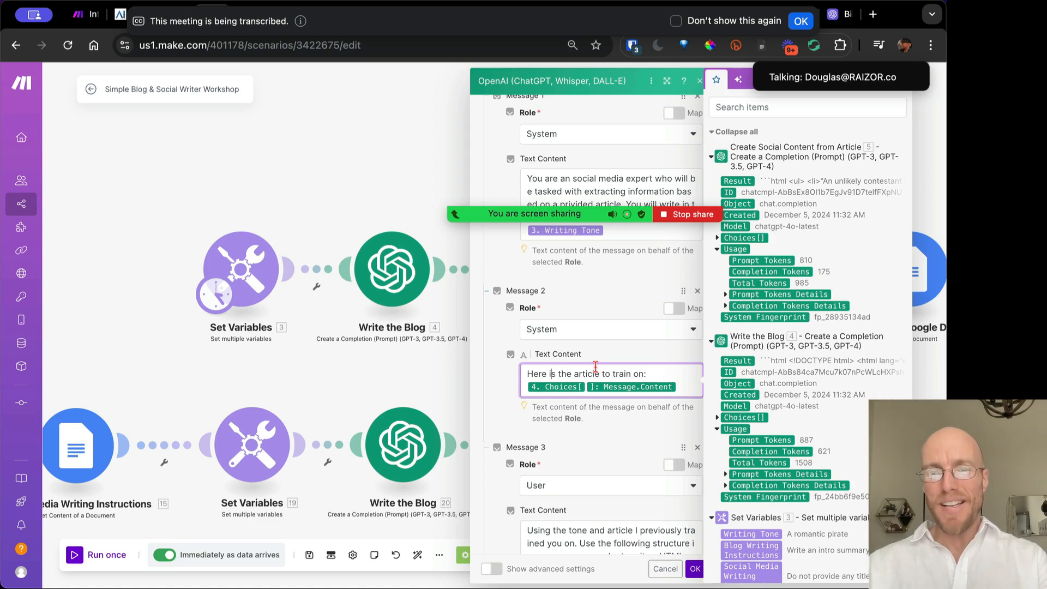
# Search the available outputs for the Write the Blog items using 'blog' and 'writ'
pyautogui.scroll(-1, 753, 470)
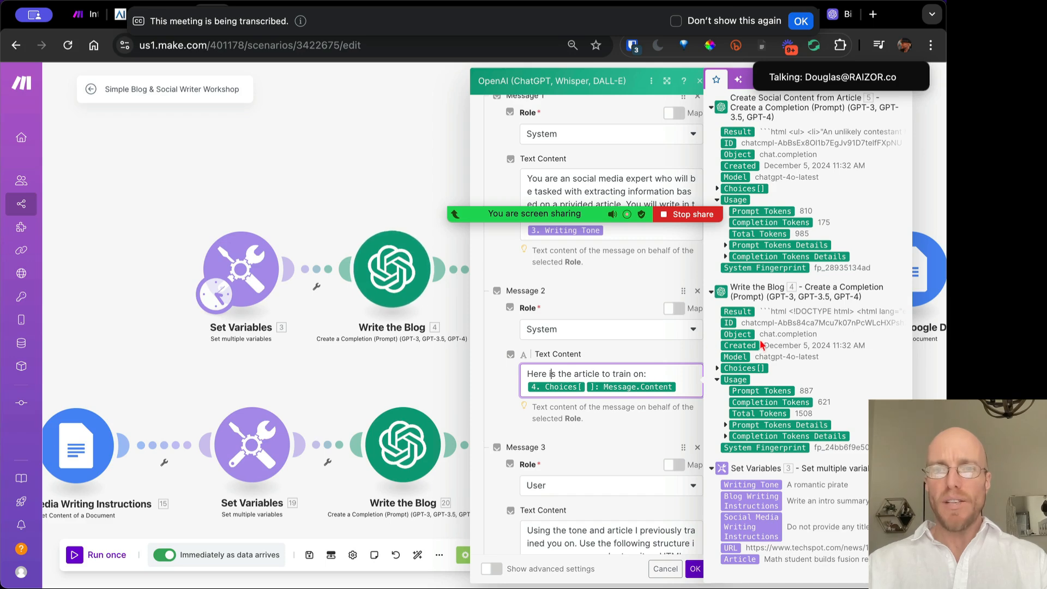
pyautogui.scroll(2, 768, 180)
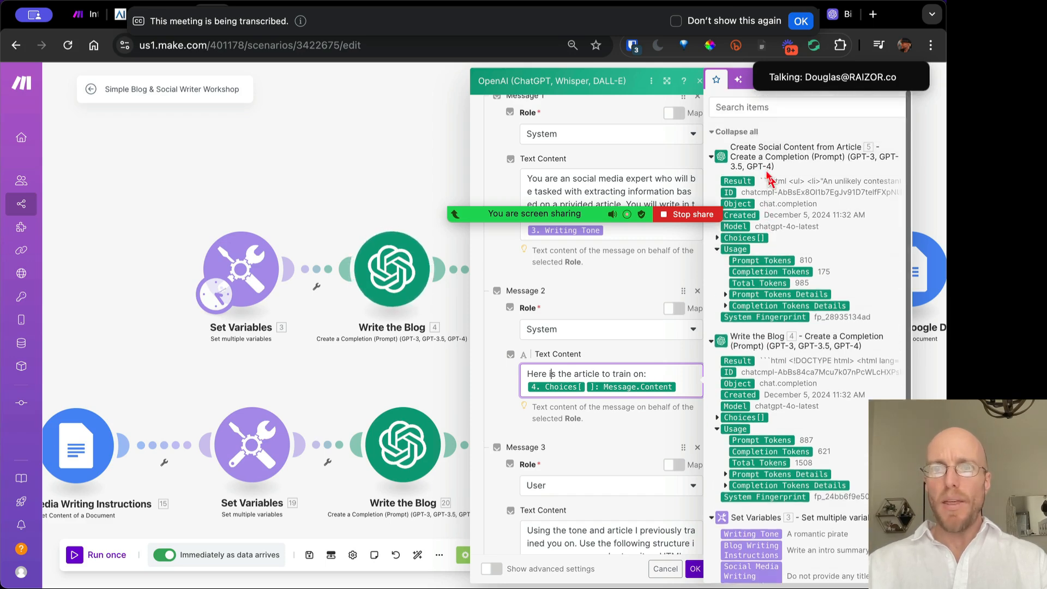
pyautogui.click(741, 132)
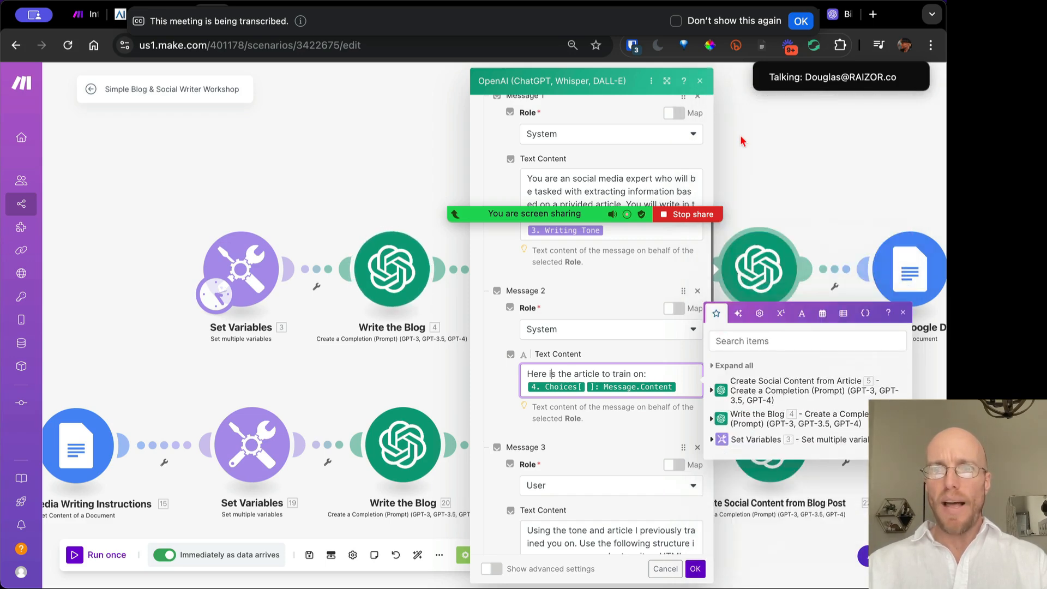
pyautogui.click(741, 367)
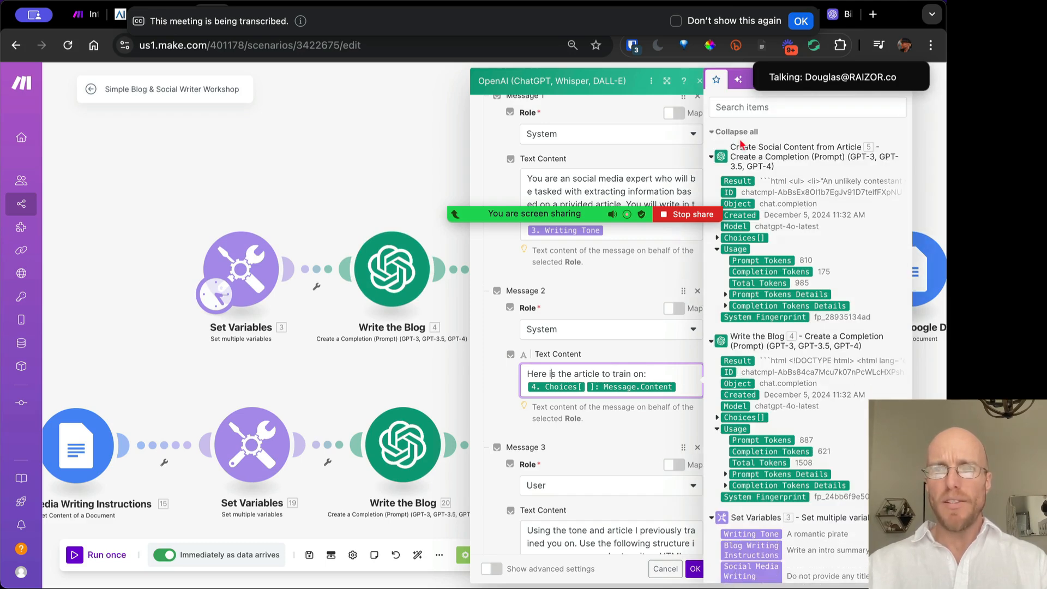
pyautogui.click(744, 108)
pyautogui.write('blog')
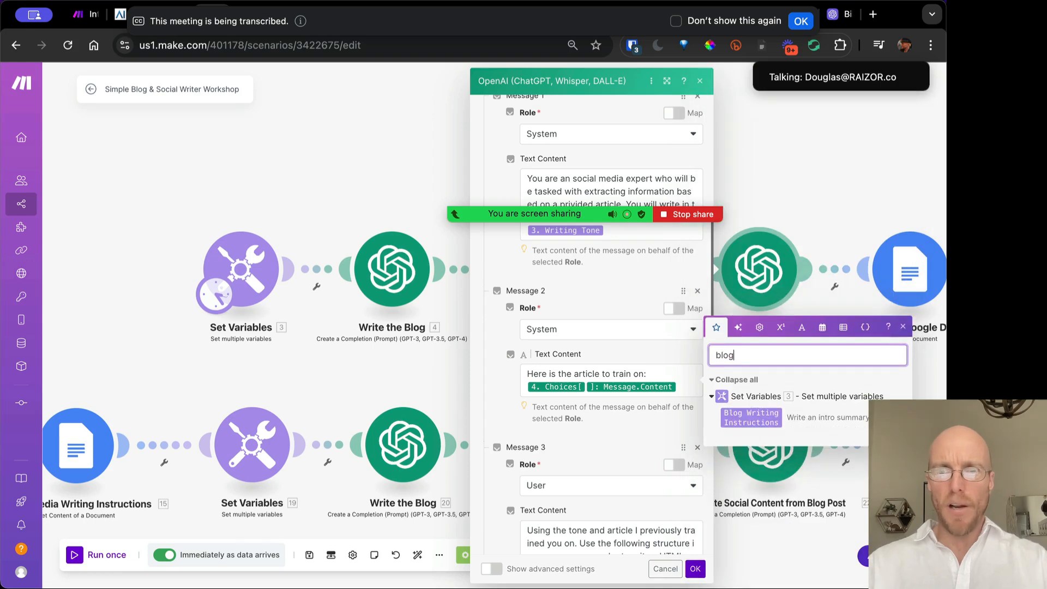
pyautogui.press('BackSpace')
pyautogui.press('BackSpace')
pyautogui.press('BackSpace')
pyautogui.press('BackSpace')
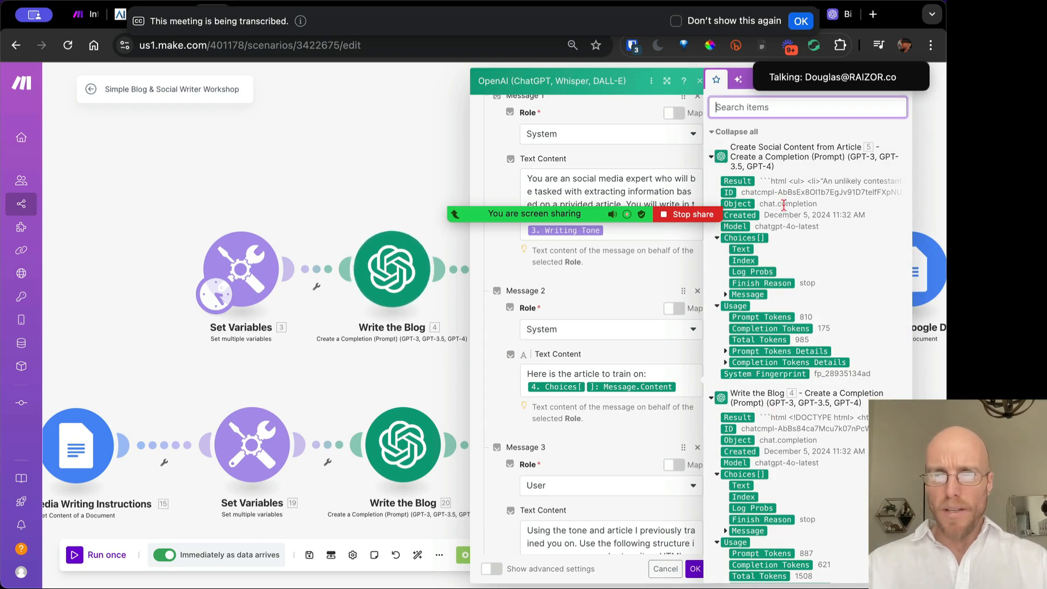
pyautogui.write('writ')
pyautogui.press('BackSpace')
pyautogui.press('BackSpace')
pyautogui.press('BackSpace')
pyautogui.press('BackSpace')
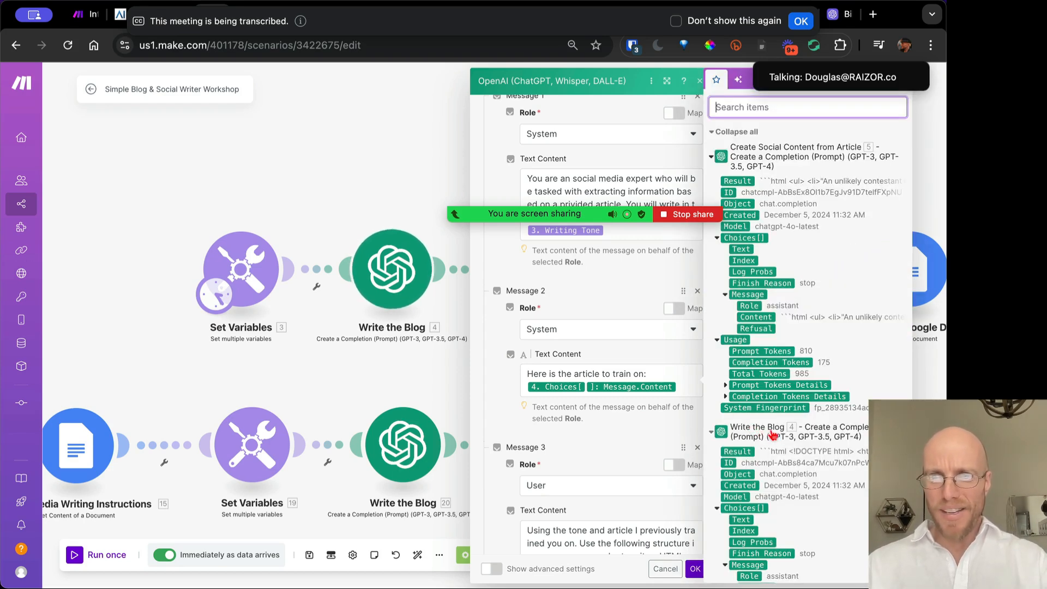
pyautogui.scroll(-3, 788, 429)
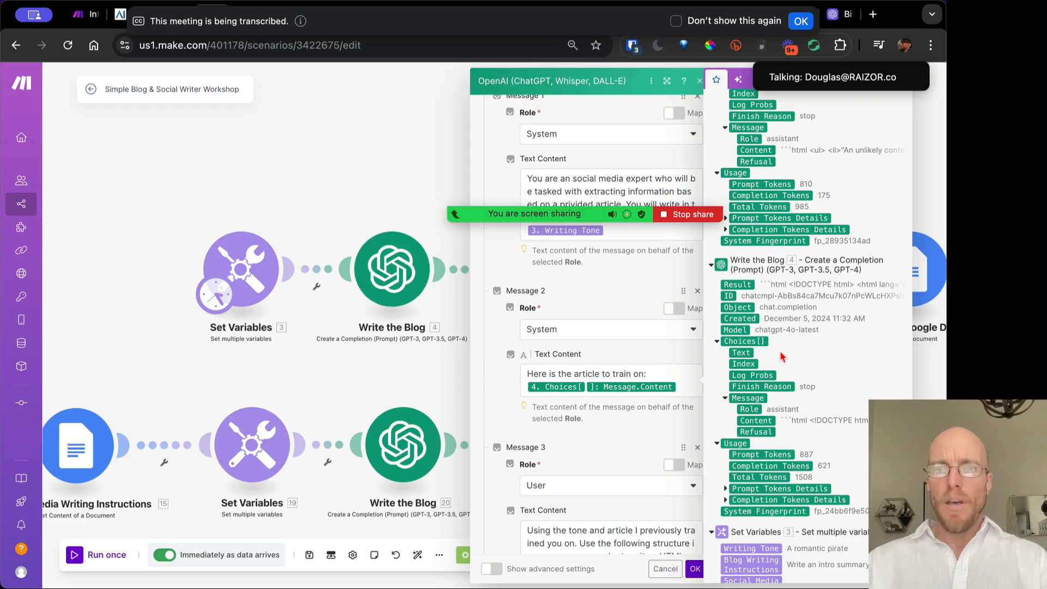
# Expand Write the Blog's Choices[] Message outputs for Message 2's mapped content
pyautogui.click(537, 375)
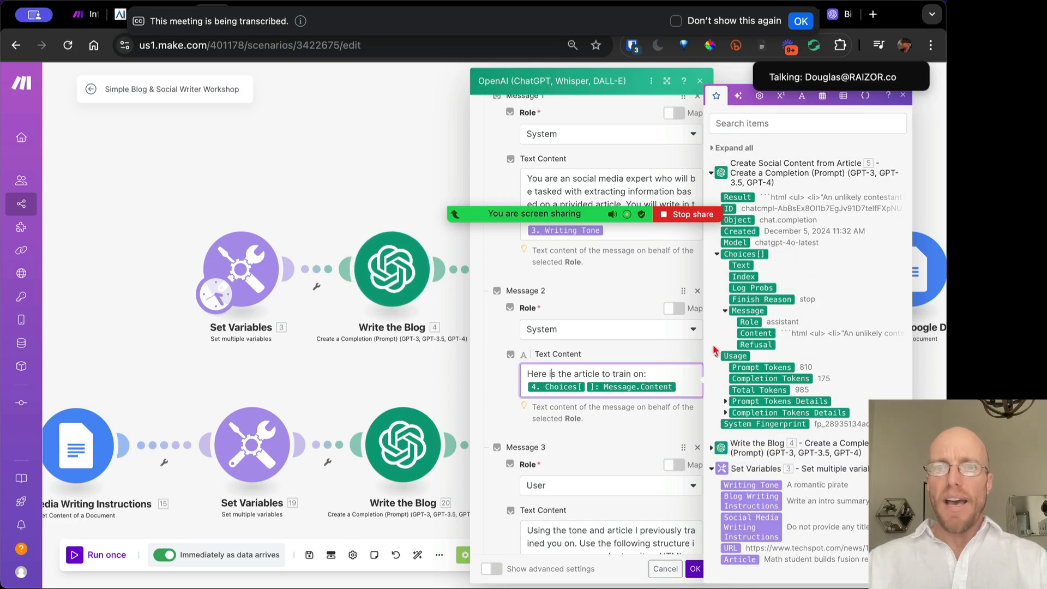
pyautogui.click(712, 173)
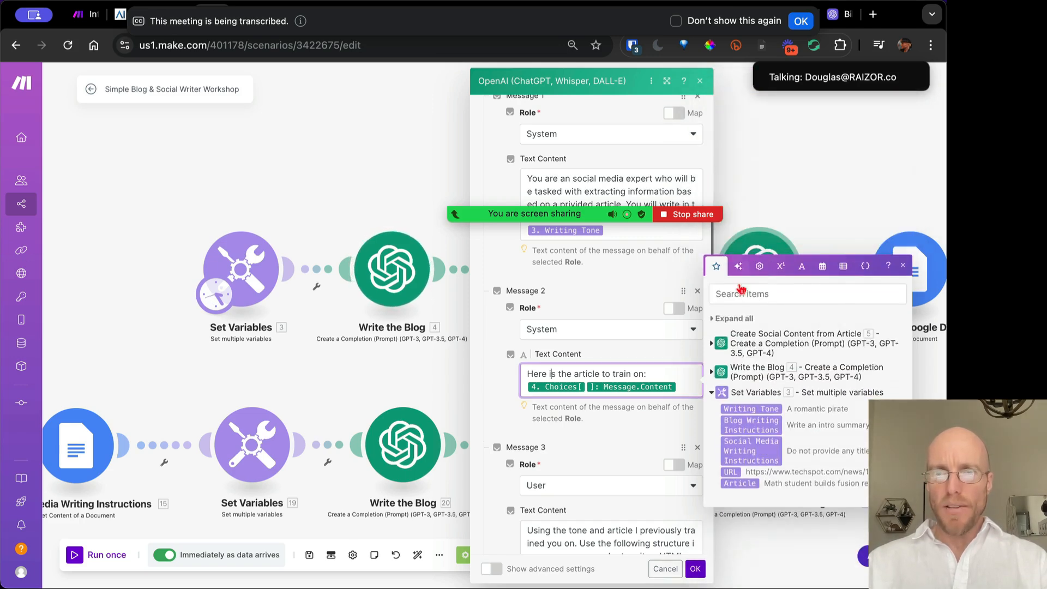
pyautogui.click(712, 373)
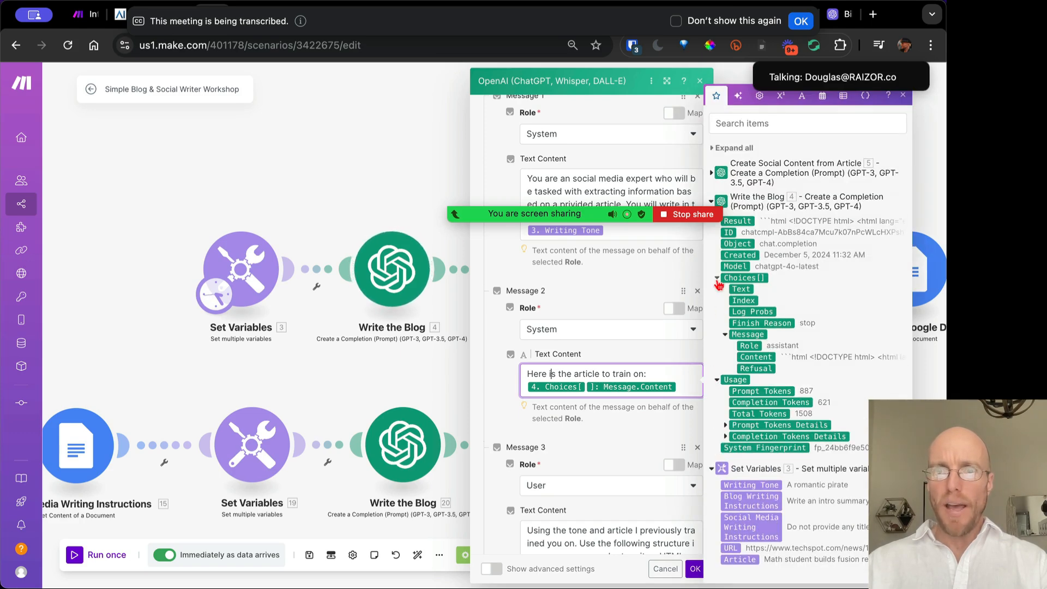
pyautogui.click(717, 379)
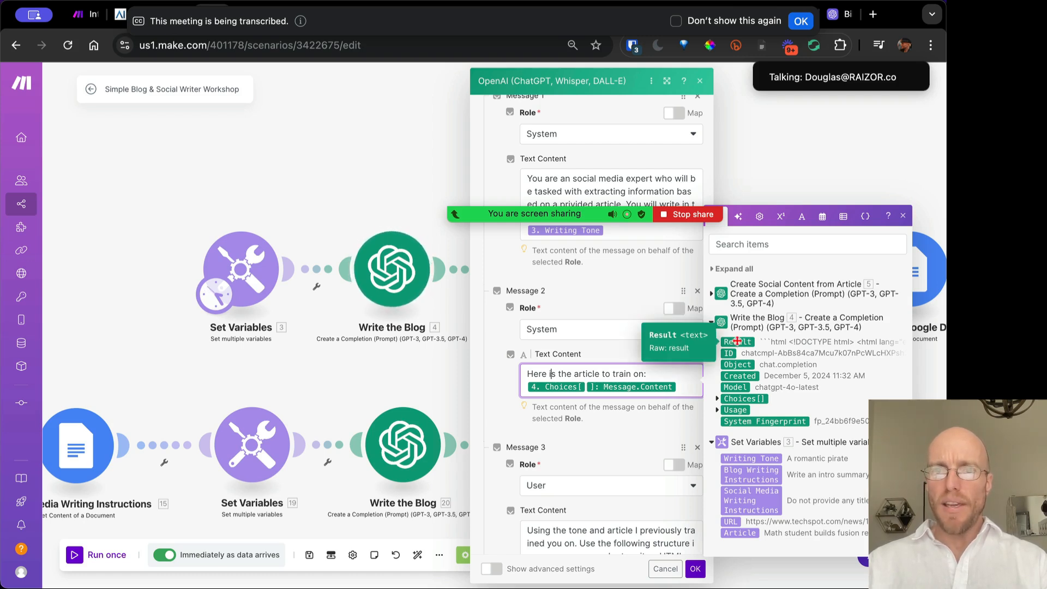
pyautogui.click(716, 400)
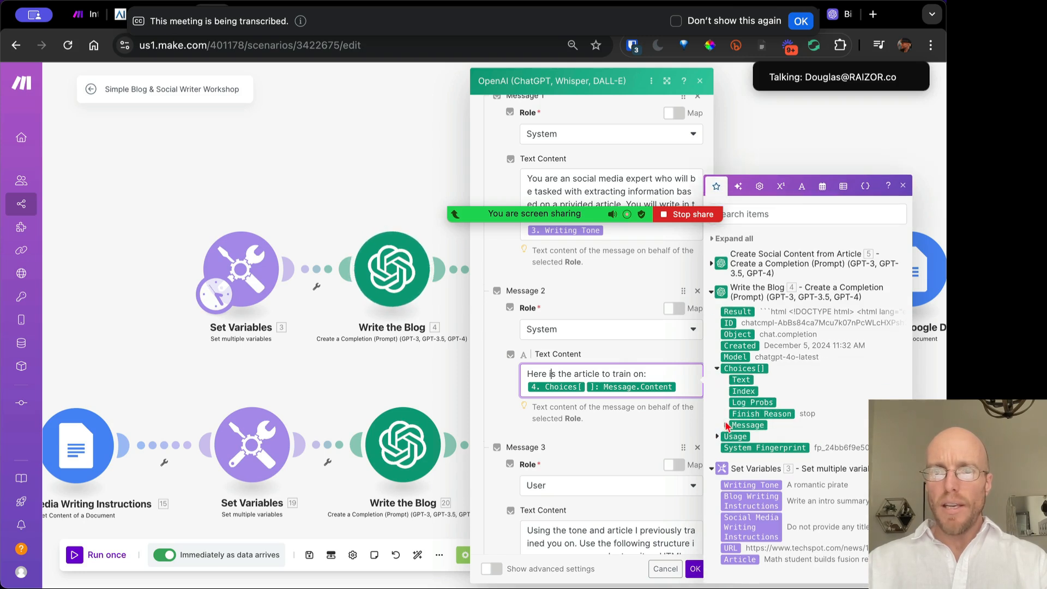
pyautogui.click(725, 426)
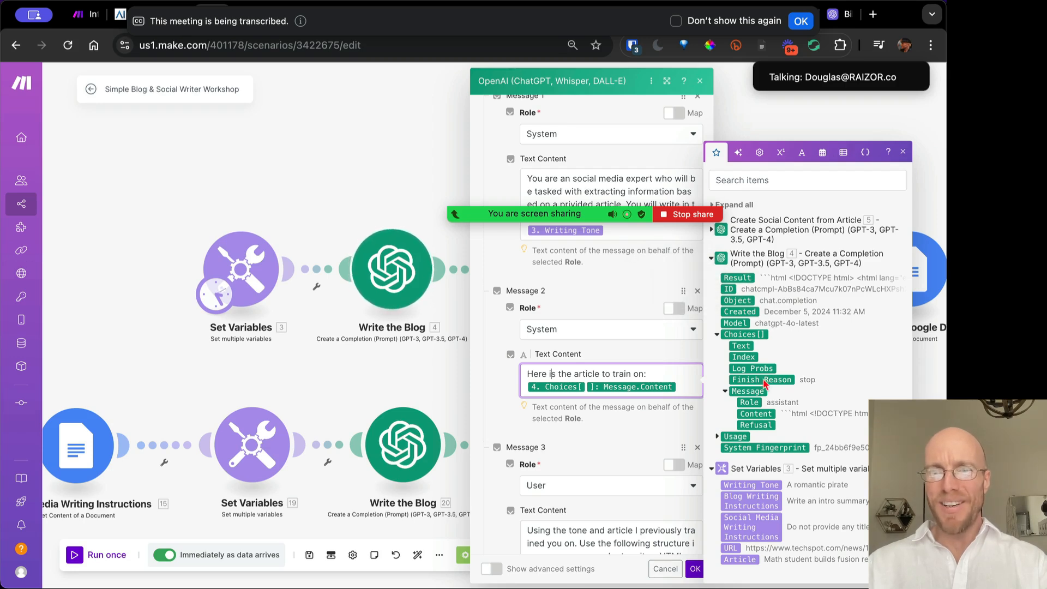
pyautogui.click(681, 383)
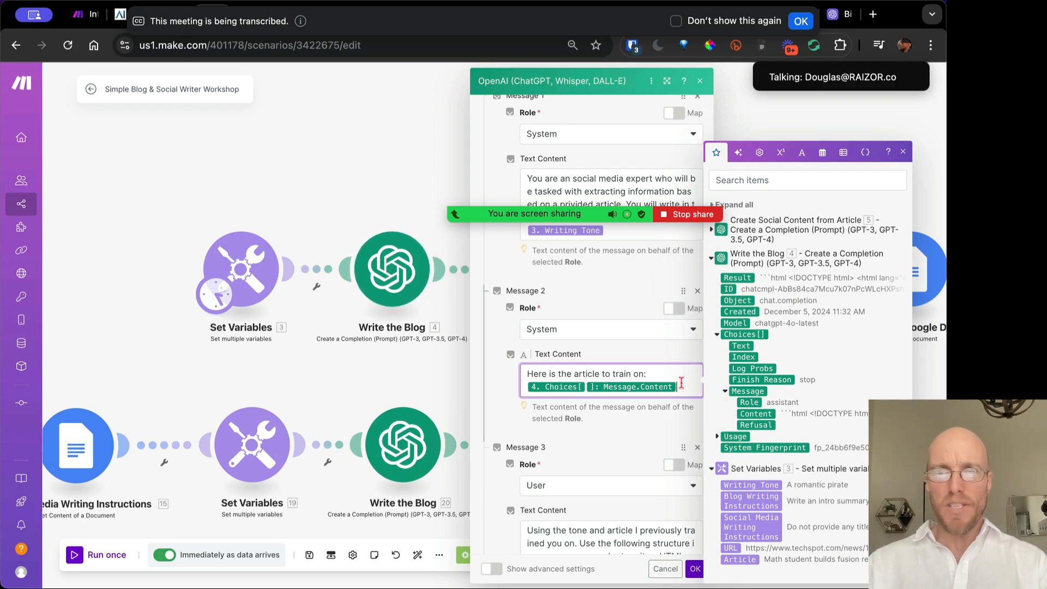
# Review Message 3 and save the Create Social Content from Blog Post settings
pyautogui.scroll(-3, 602, 379)
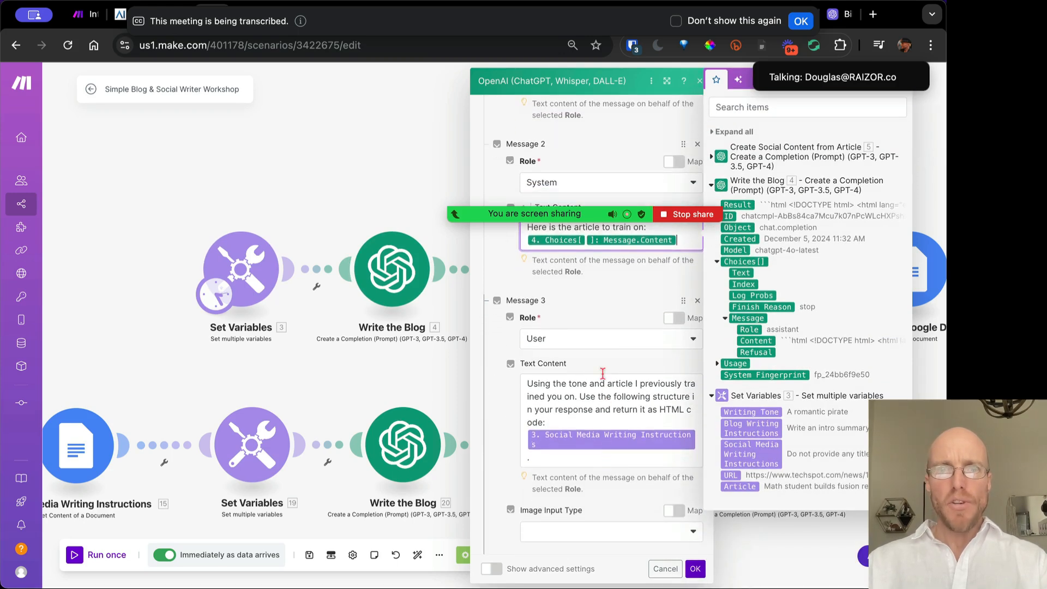
pyautogui.scroll(2, 602, 378)
pyautogui.scroll(-3, 589, 377)
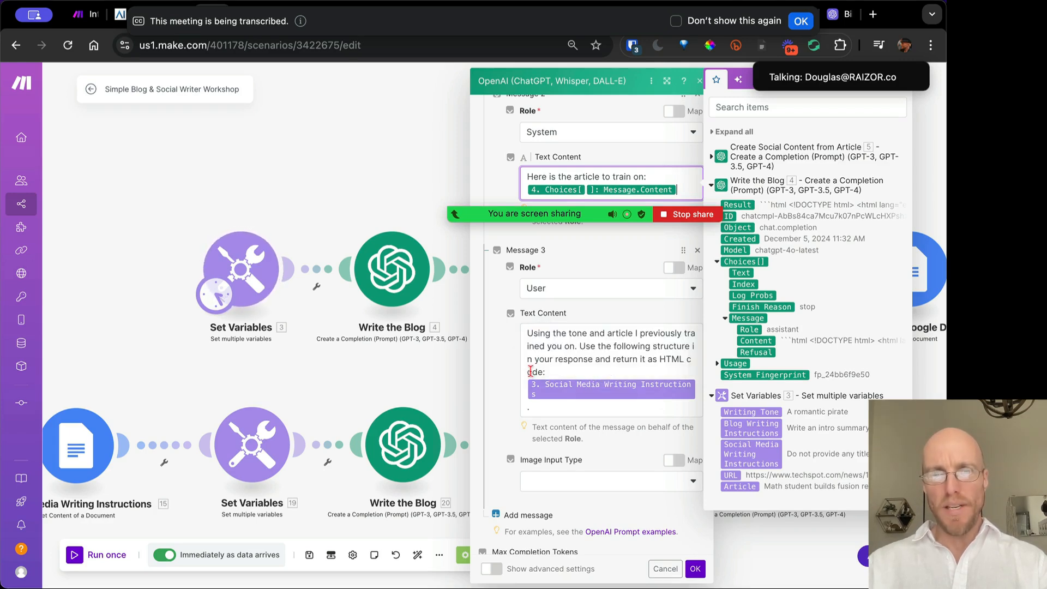
pyautogui.click(538, 364)
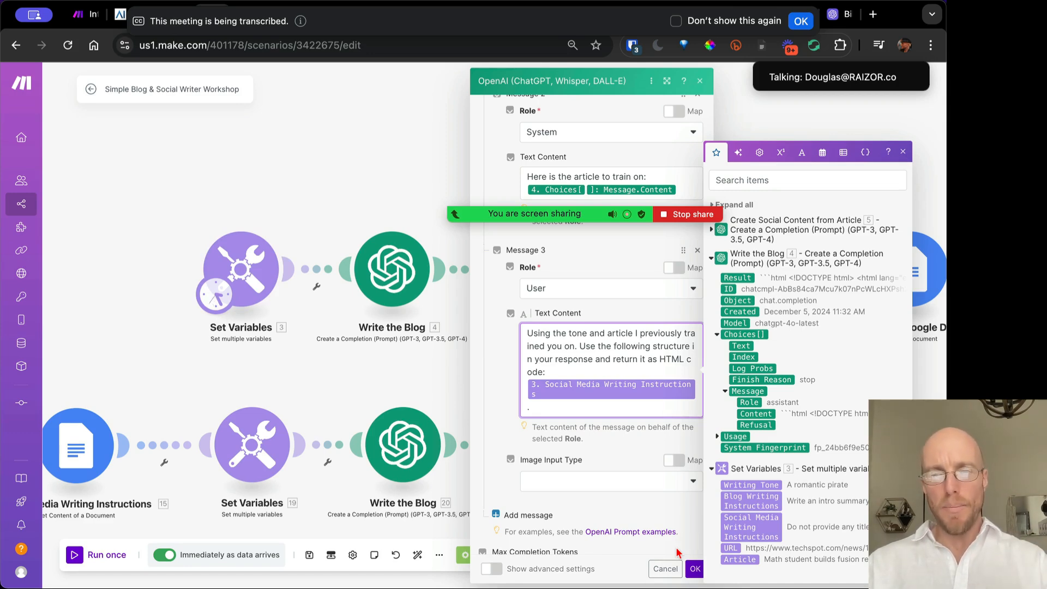
pyautogui.click(695, 570)
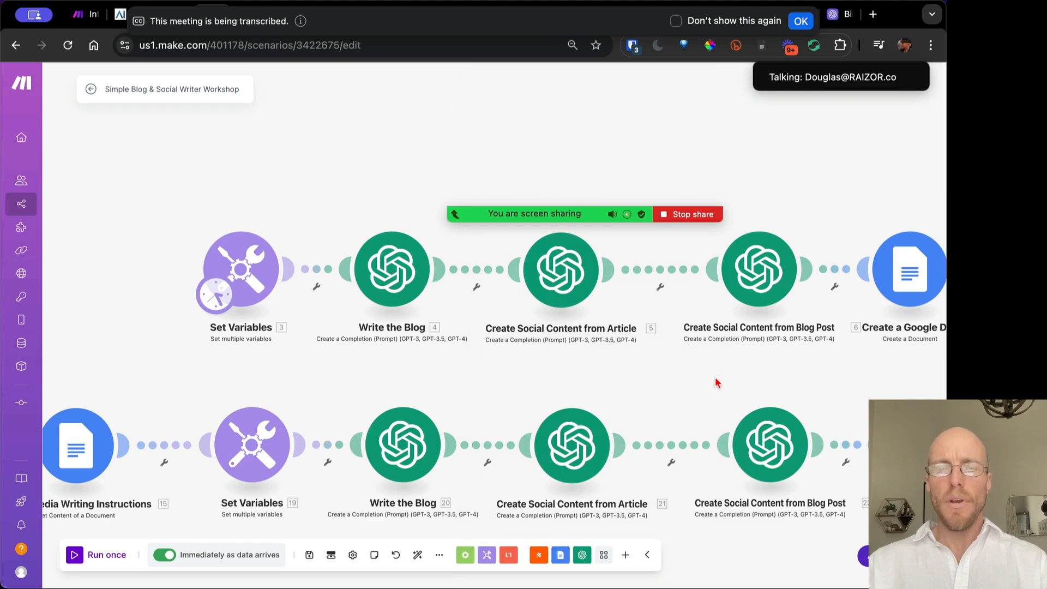
# Pan the canvas to the Google Doc and Email modules and open Create a Google Doc
pyautogui.moveTo(714, 381); pyautogui.dragTo(498, 381)
pyautogui.moveTo(351, 356); pyautogui.dragTo(499, 363)
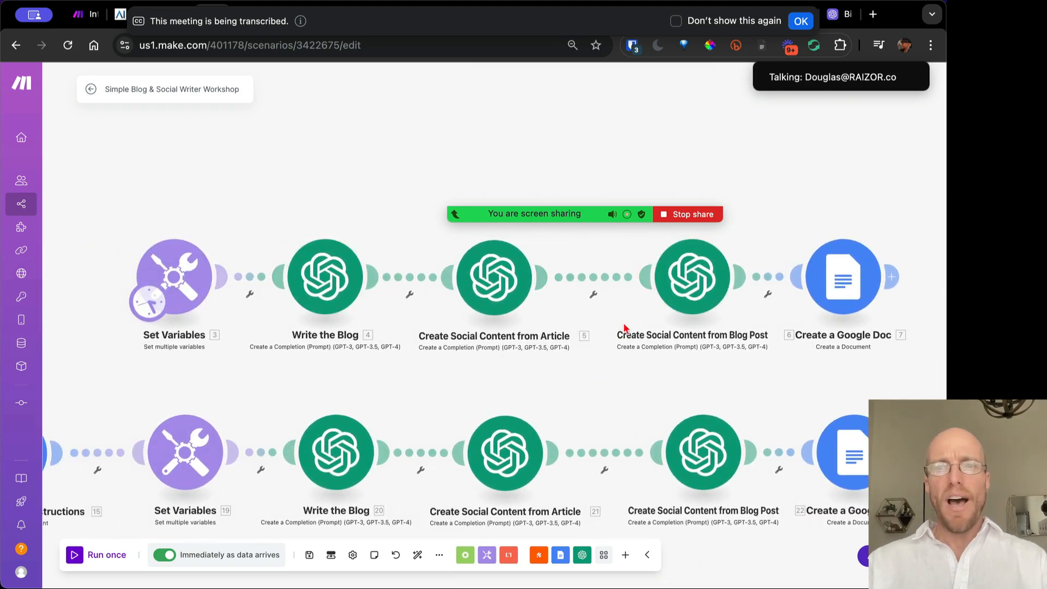
pyautogui.moveTo(860, 242); pyautogui.dragTo(703, 241)
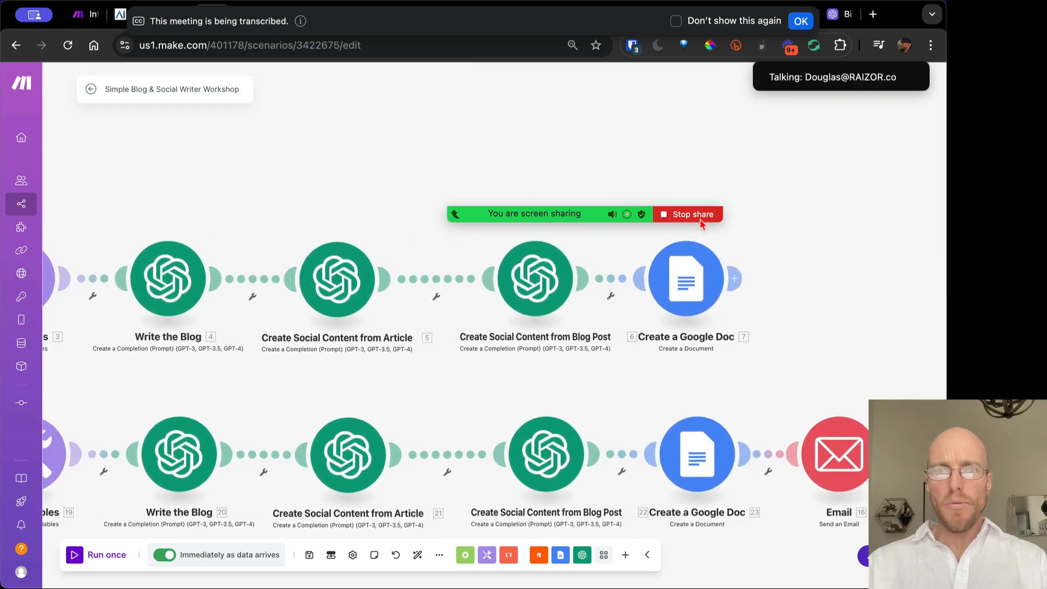
pyautogui.click(682, 288)
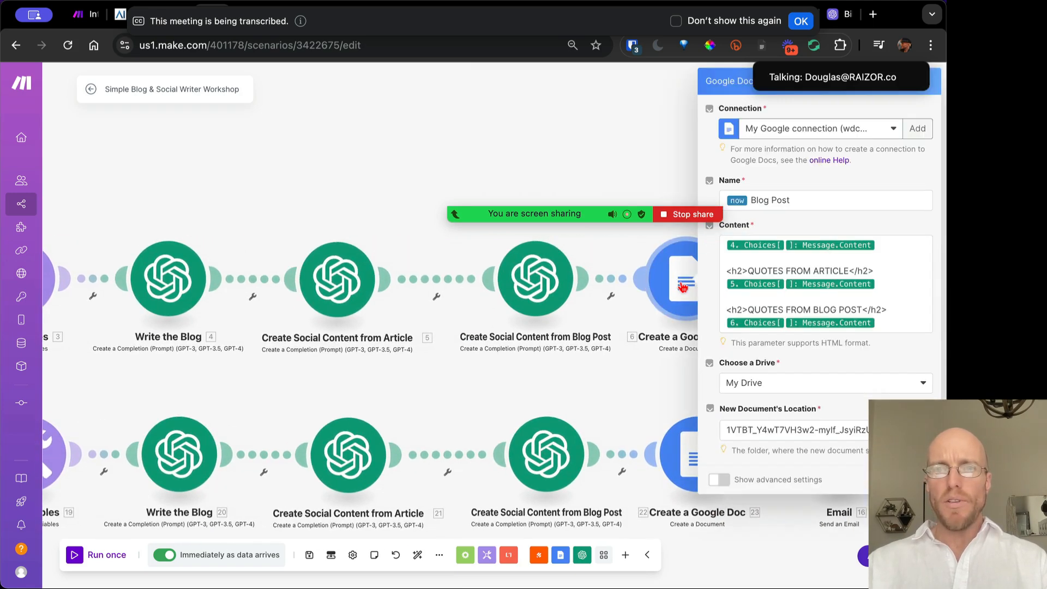
pyautogui.click(620, 152)
pyautogui.click(742, 277)
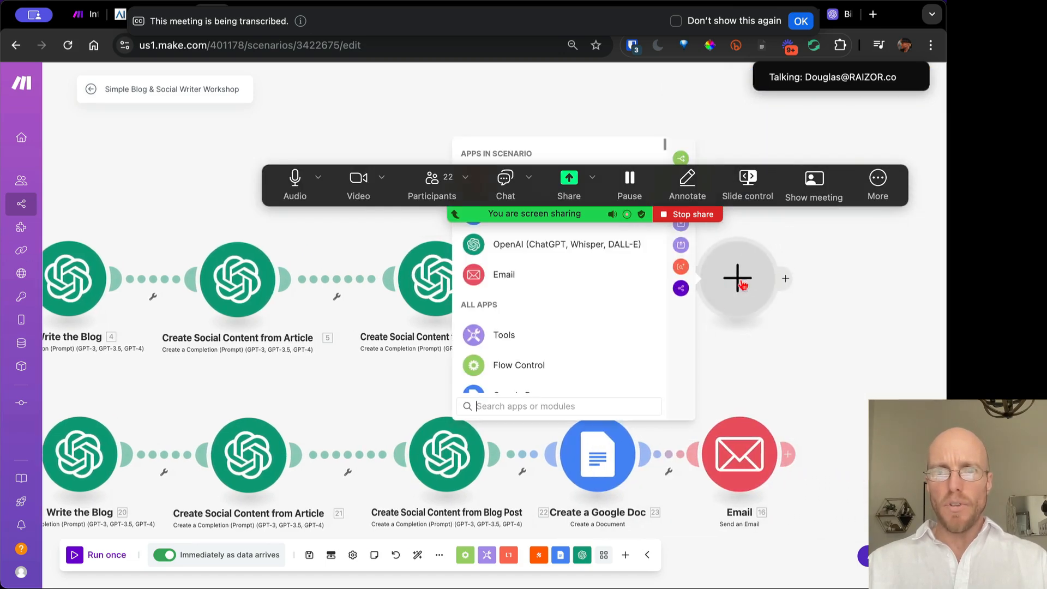
pyautogui.click(839, 331)
pyautogui.click(633, 279)
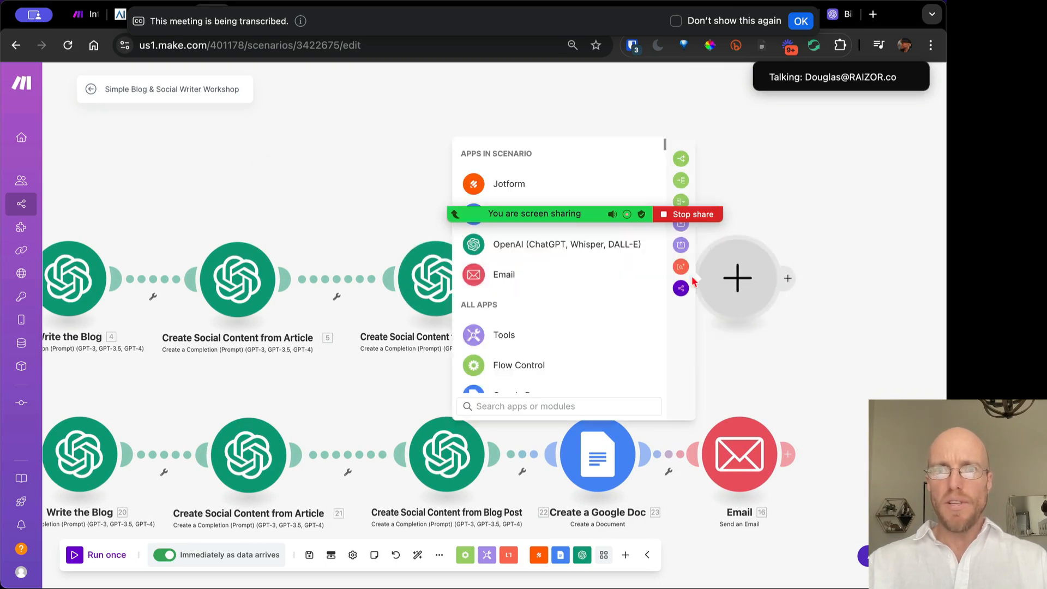
pyautogui.write('google')
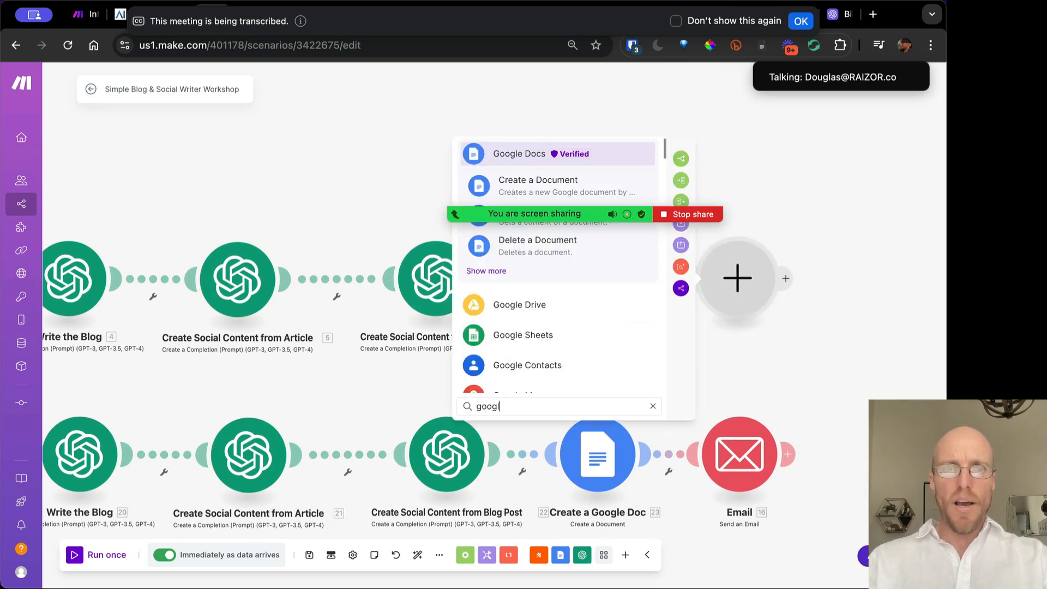
pyautogui.click(537, 183)
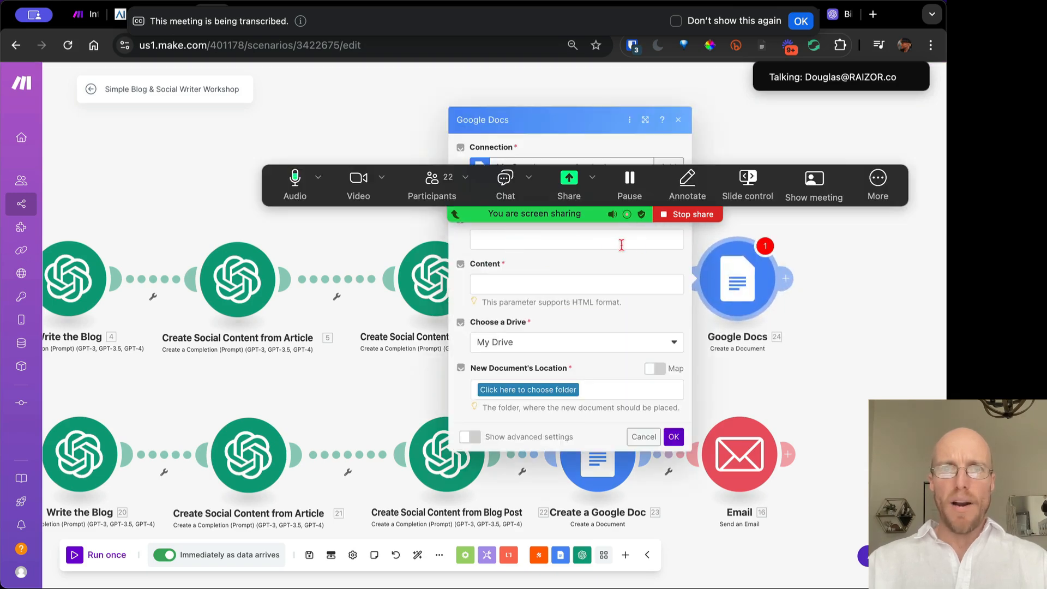
pyautogui.click(677, 121)
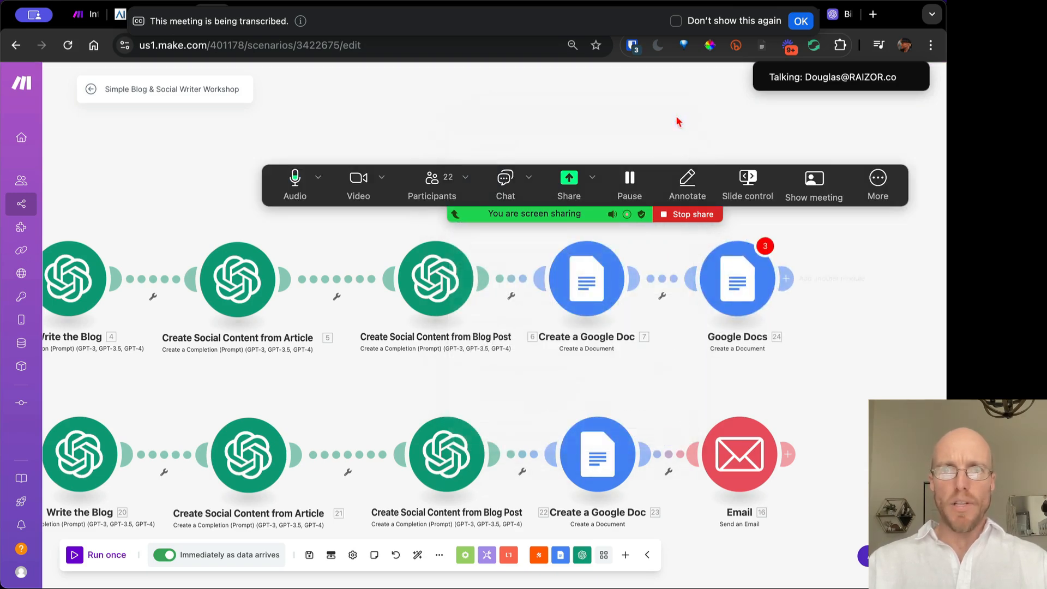
pyautogui.rightClick(745, 282)
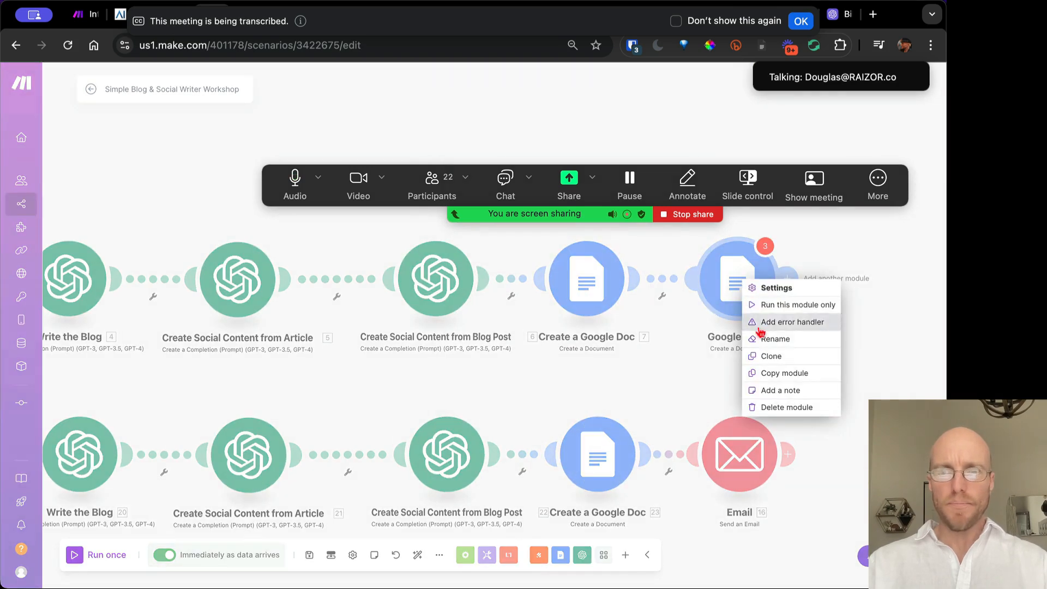
pyautogui.click(787, 407)
pyautogui.click(592, 284)
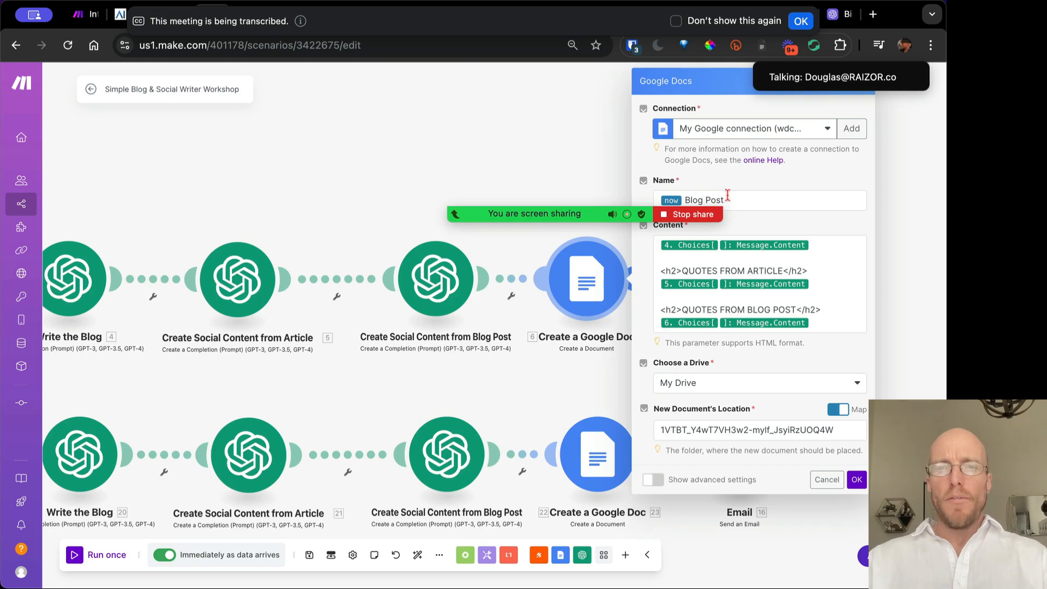
# Dismiss a new Google connection setup and bring up the mappable outputs for the document Name
pyautogui.click(727, 196)
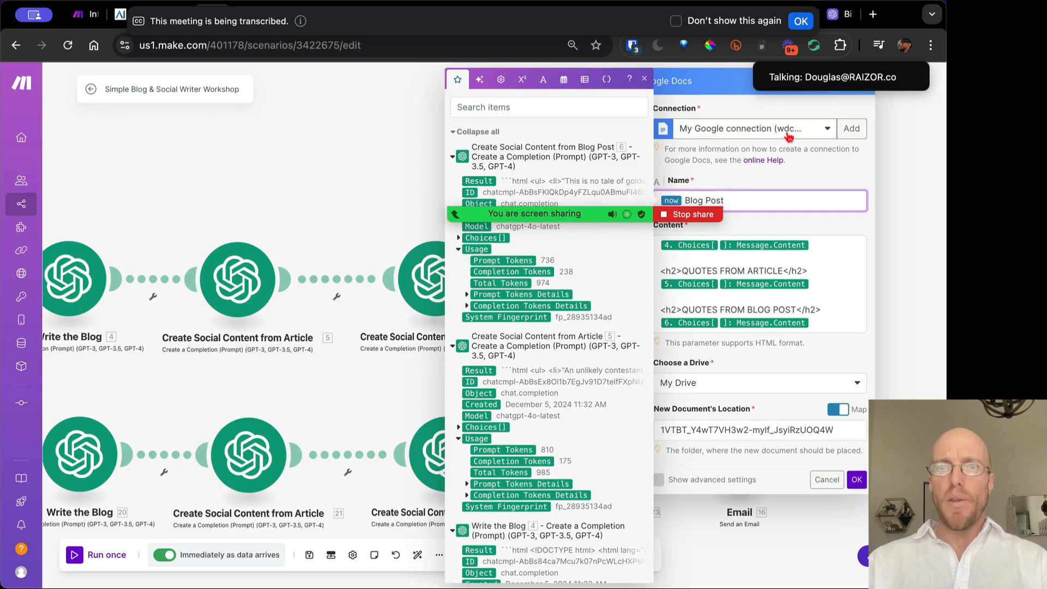
pyautogui.click(848, 131)
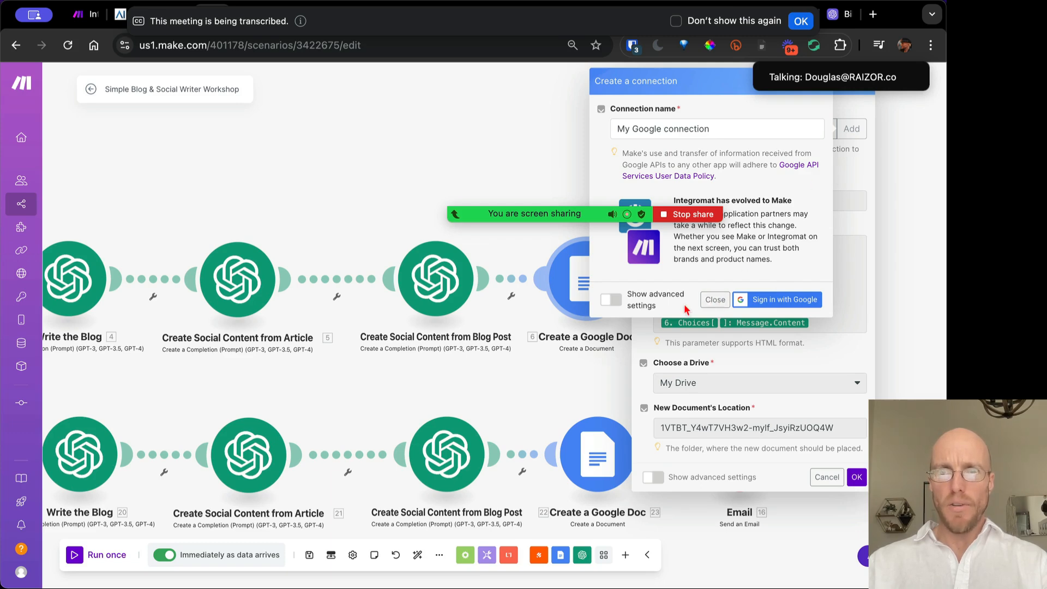
pyautogui.click(711, 299)
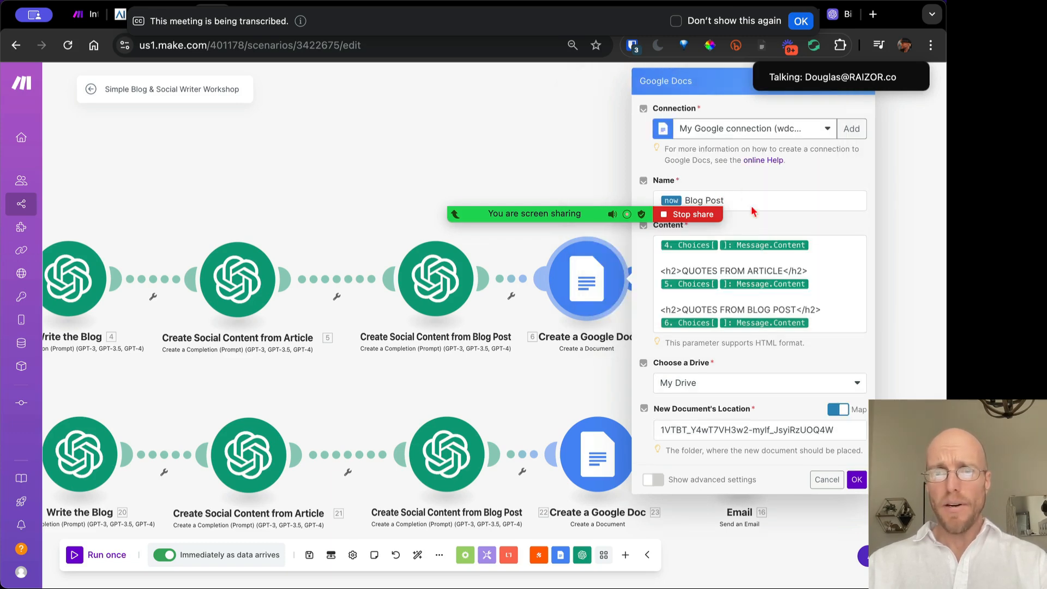
pyautogui.click(727, 200)
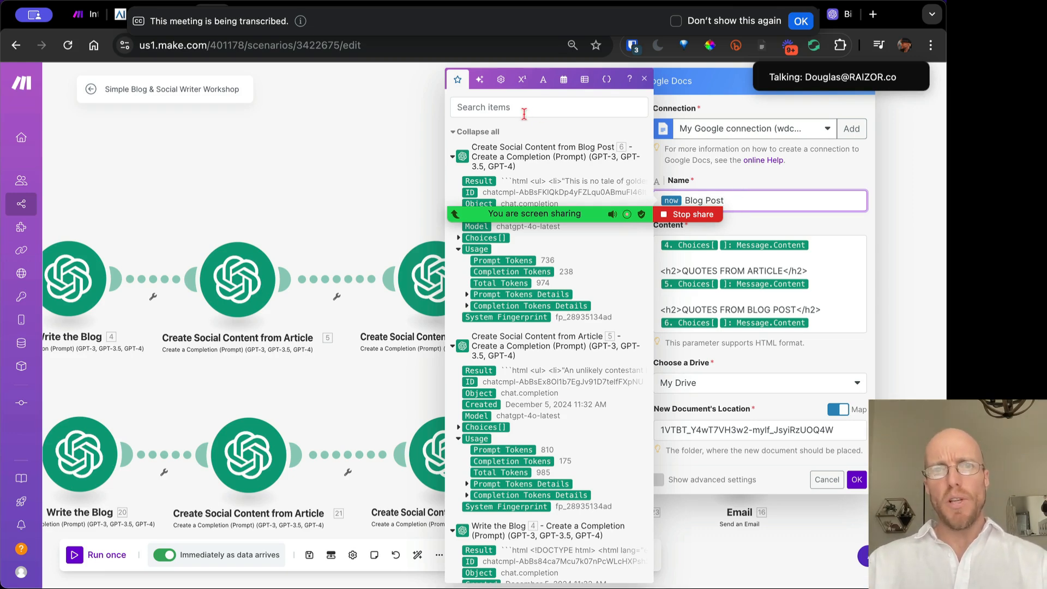
pyautogui.moveTo(554, 208); pyautogui.dragTo(543, 563)
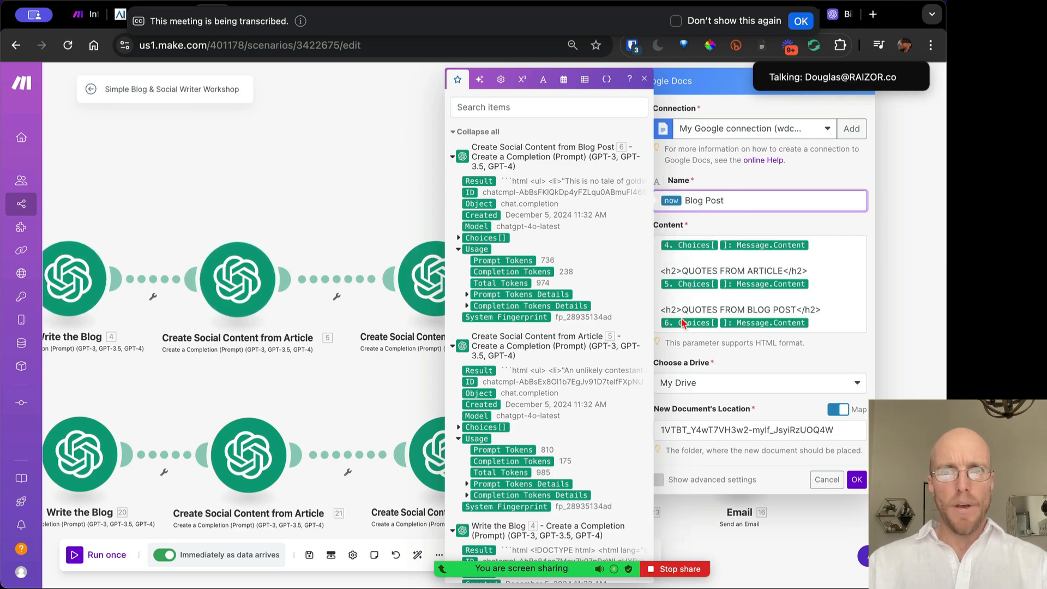
# Browse the AI, general, math and text function tabs, ending on Date and time
pyautogui.click(480, 80)
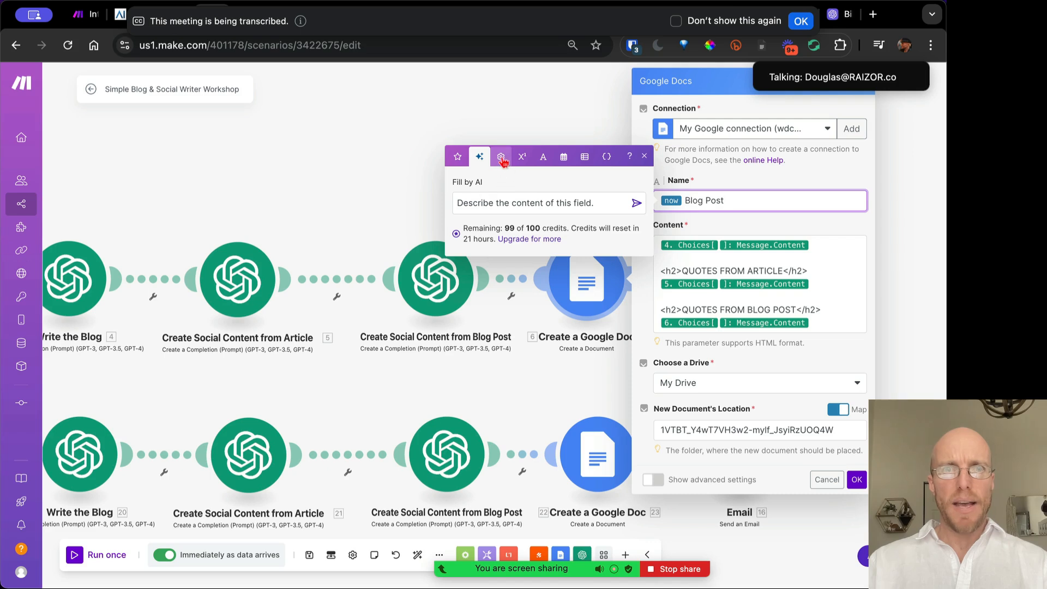
pyautogui.click(501, 158)
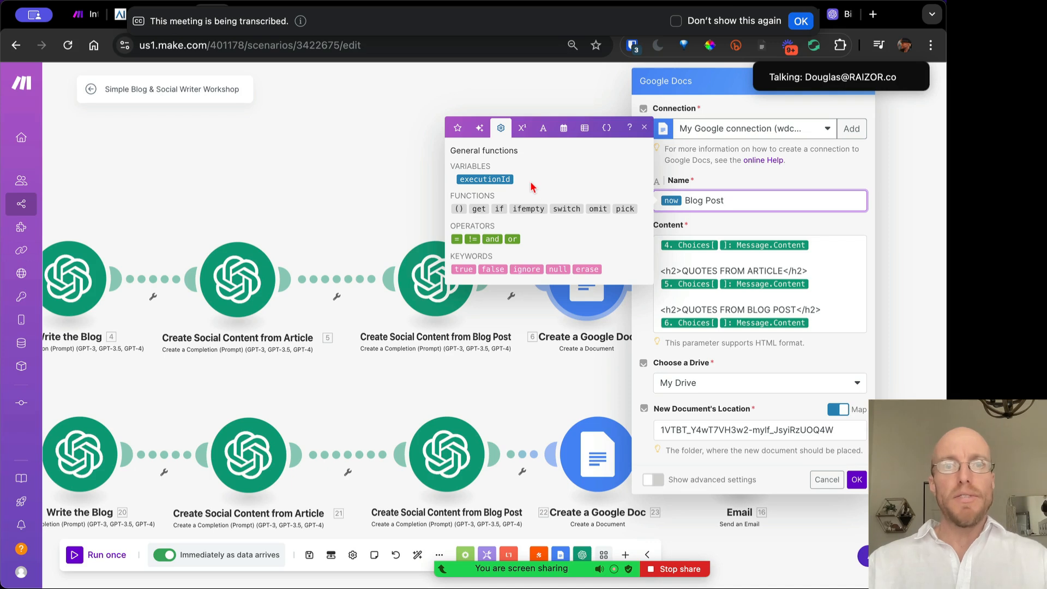
pyautogui.click(520, 129)
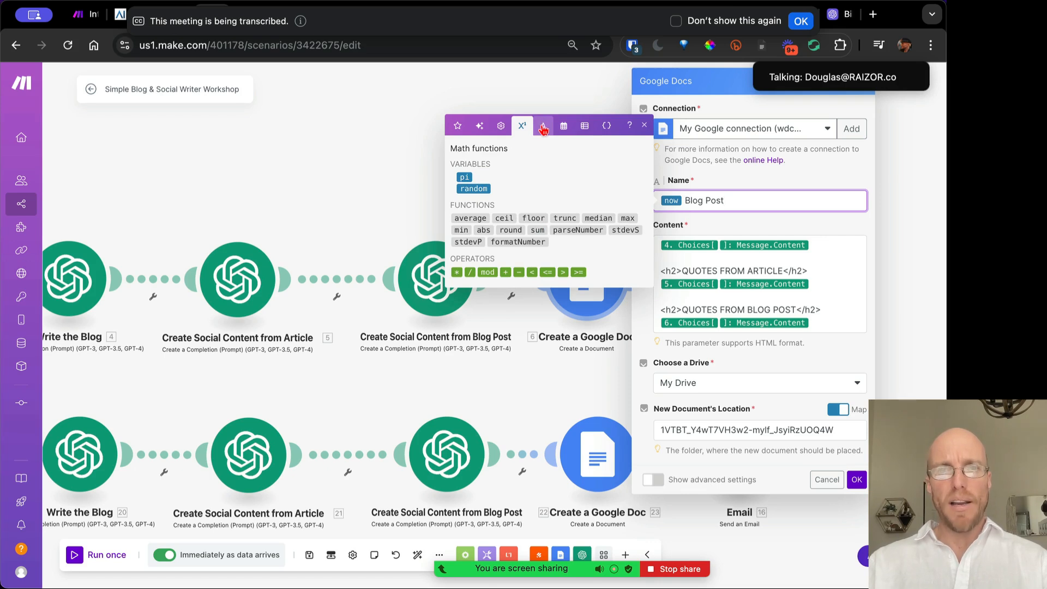
pyautogui.click(543, 127)
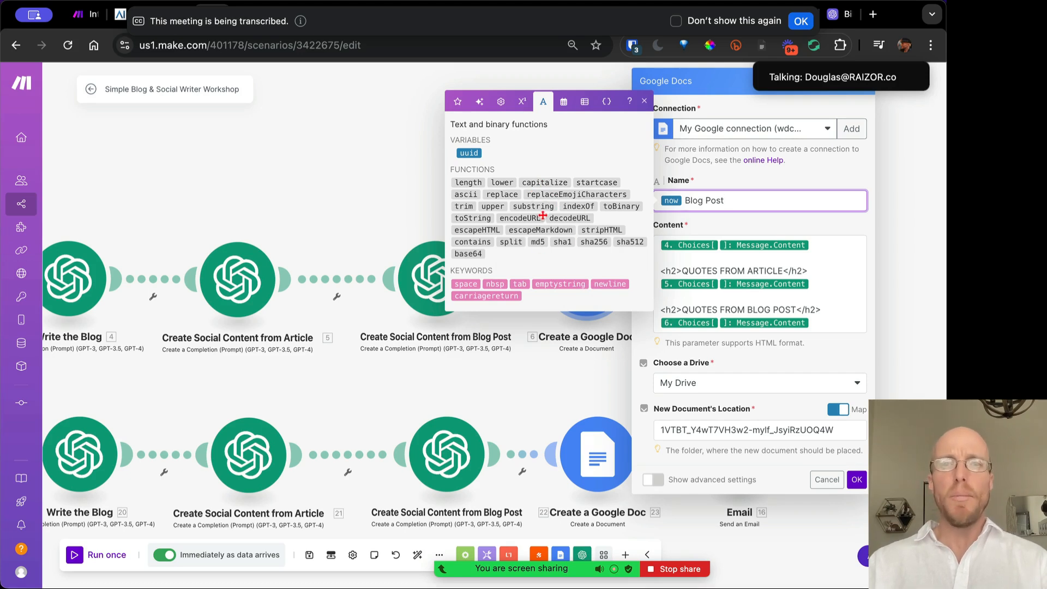
pyautogui.click(562, 101)
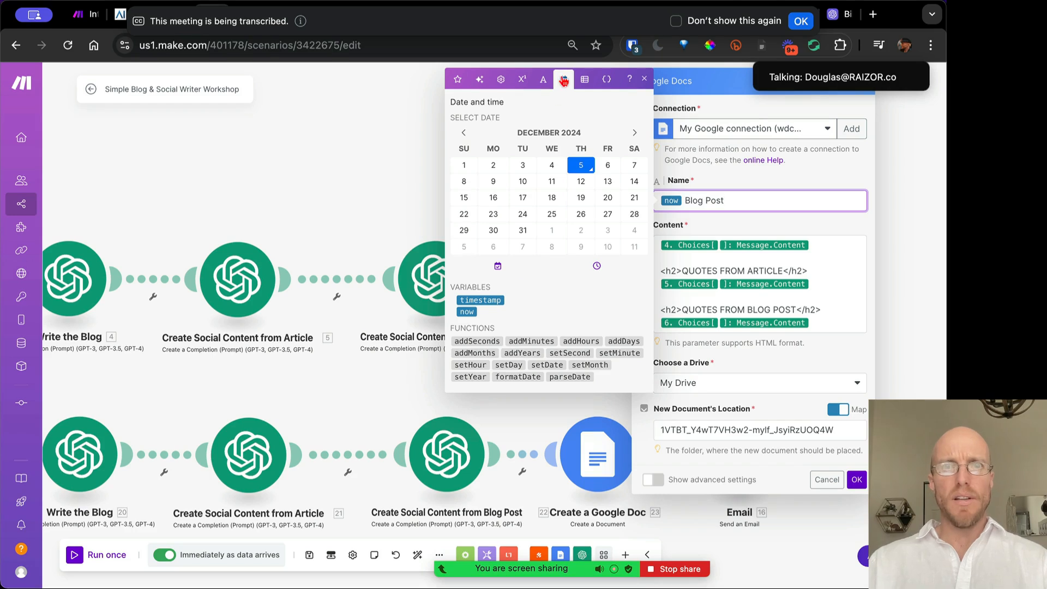
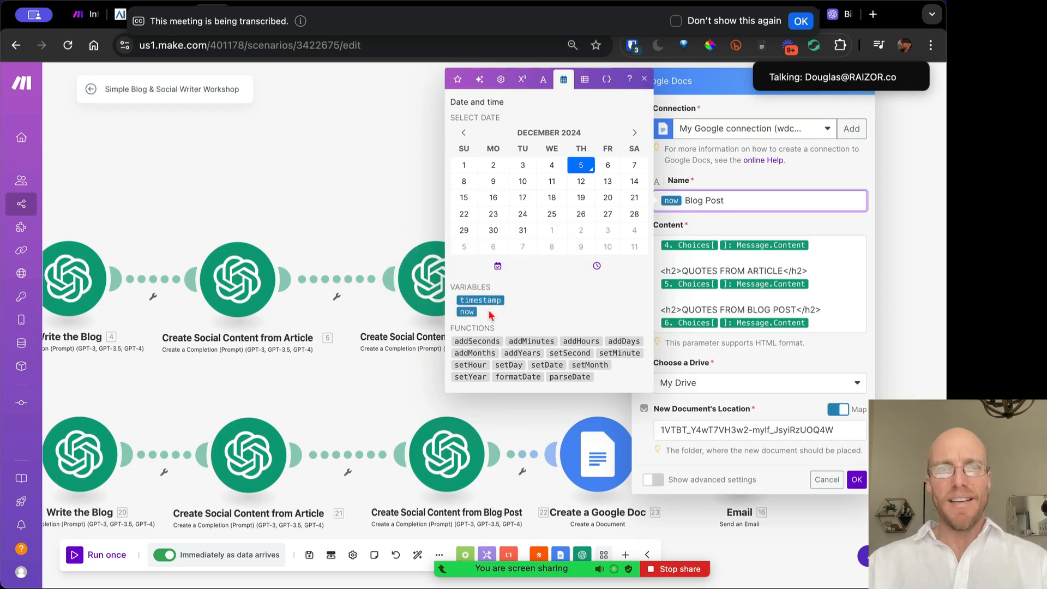
# Close the date and time functions and bring up the Content field's output list
pyautogui.moveTo(847, 81)
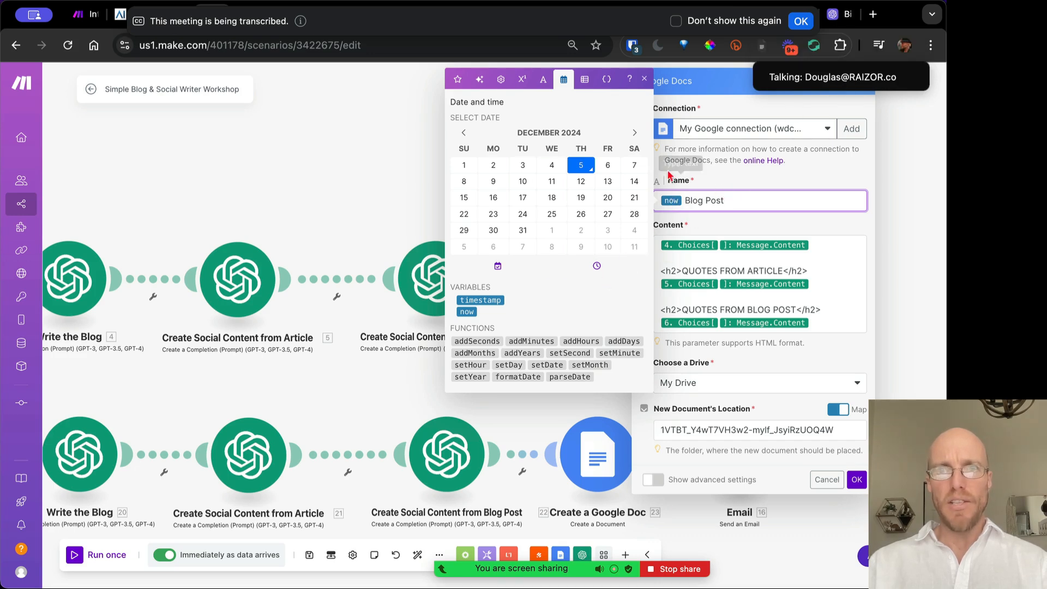
pyautogui.click(644, 79)
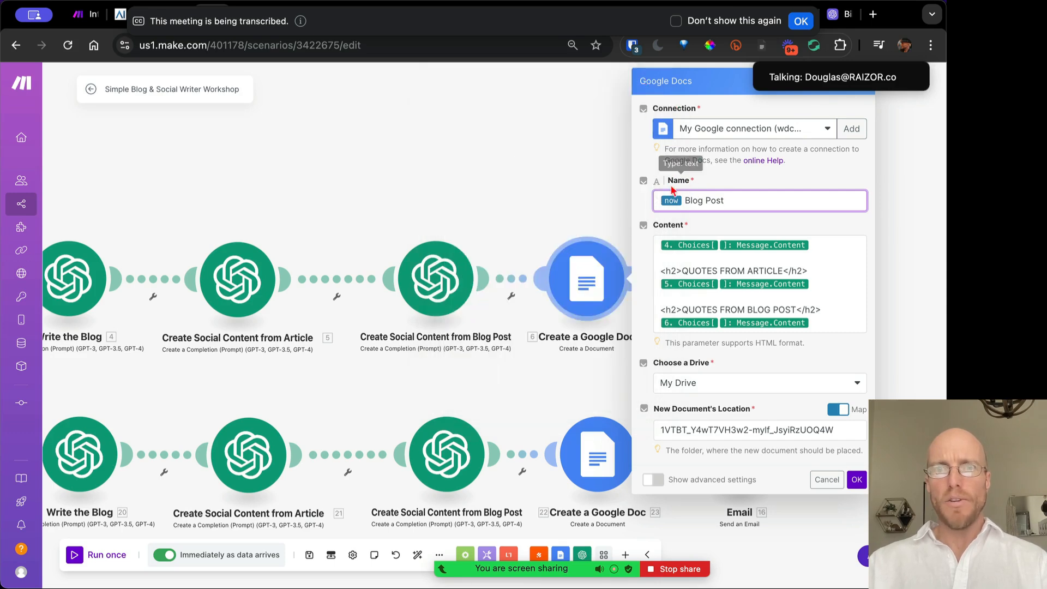
pyautogui.click(820, 256)
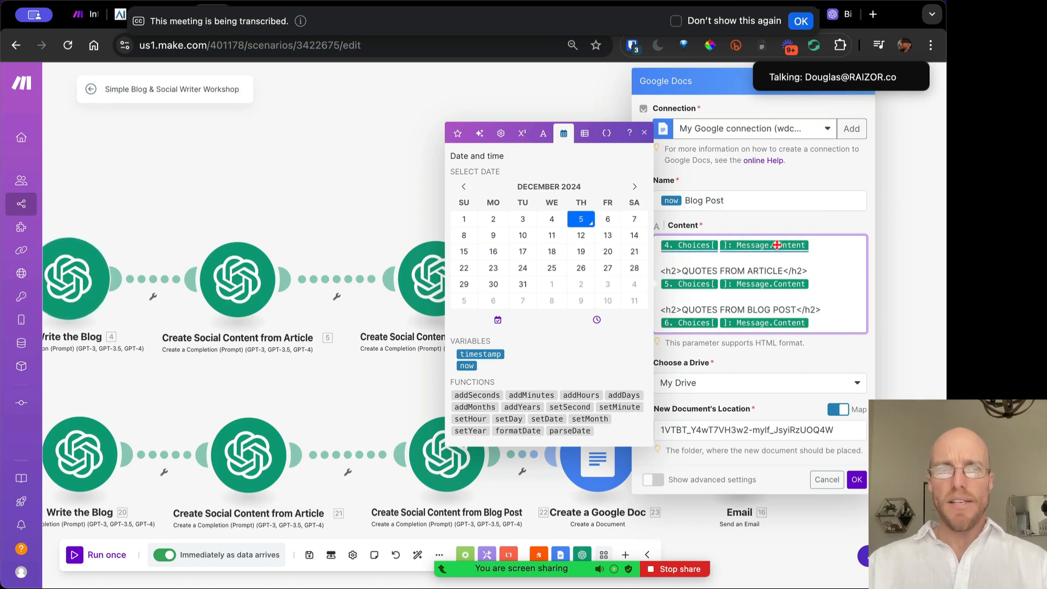
pyautogui.click(457, 134)
pyautogui.scroll(-5, 565, 401)
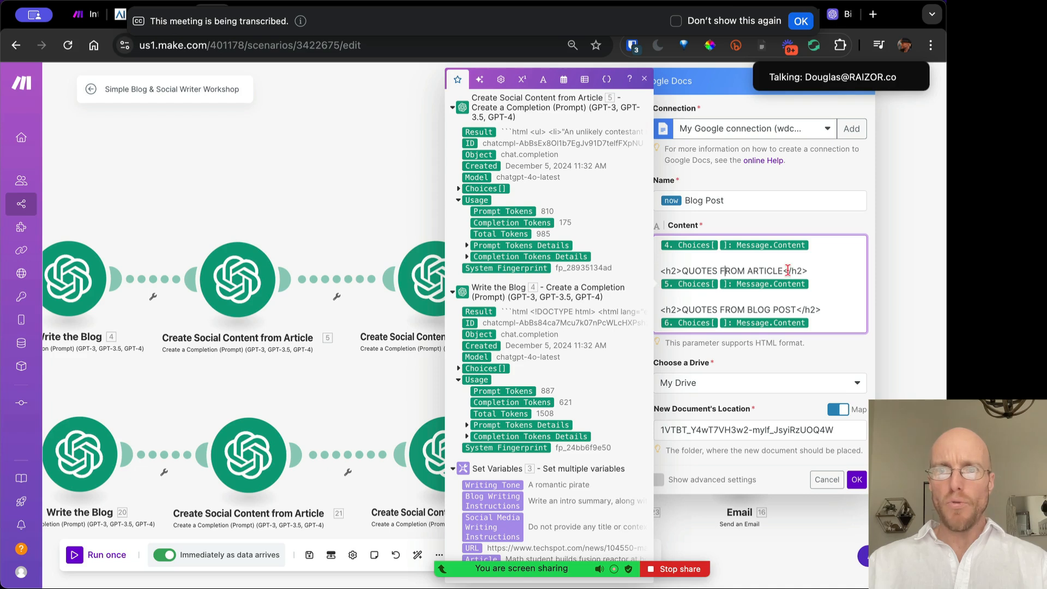
# Inspect the <h2> tags around the QUOTES FROM ARTICLE and BLOG POST headings in Content
pyautogui.moveTo(783, 270); pyautogui.dragTo(685, 272)
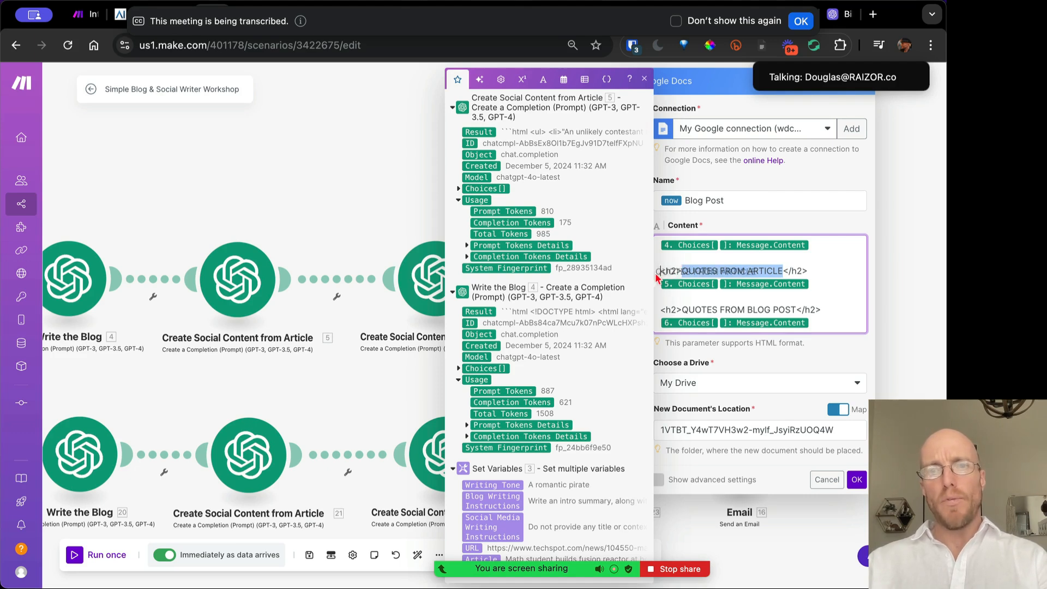
pyautogui.click(678, 272)
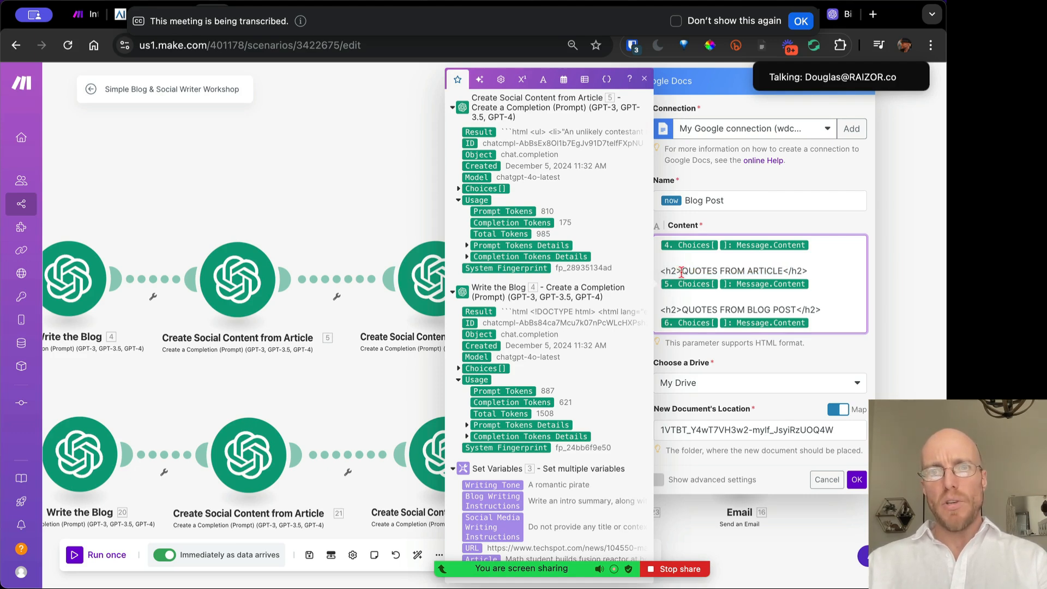
pyautogui.moveTo(680, 271); pyautogui.dragTo(660, 272)
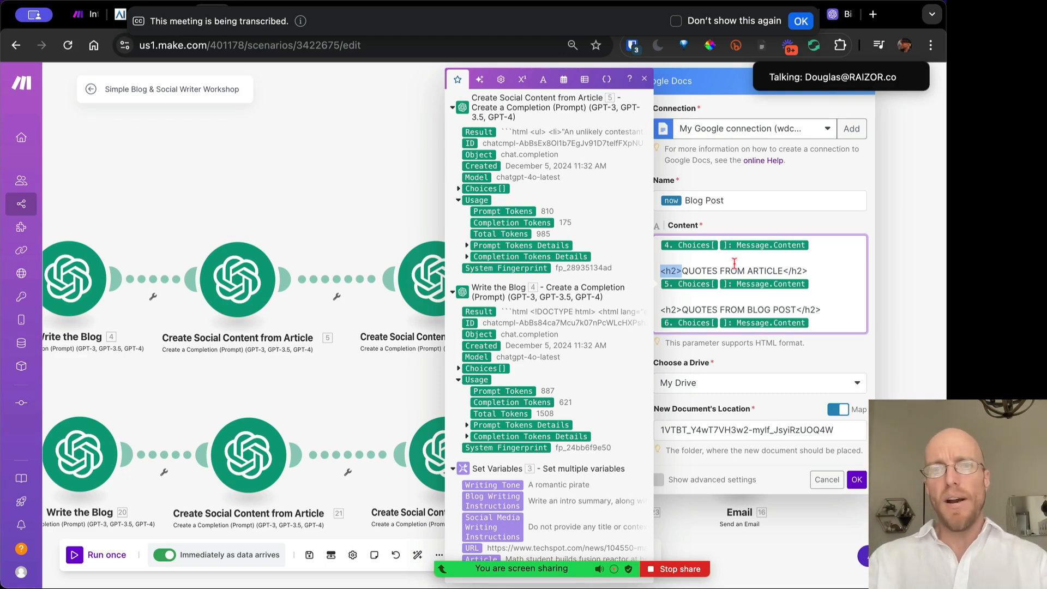
pyautogui.click(681, 270)
pyautogui.moveTo(784, 271); pyautogui.dragTo(808, 272)
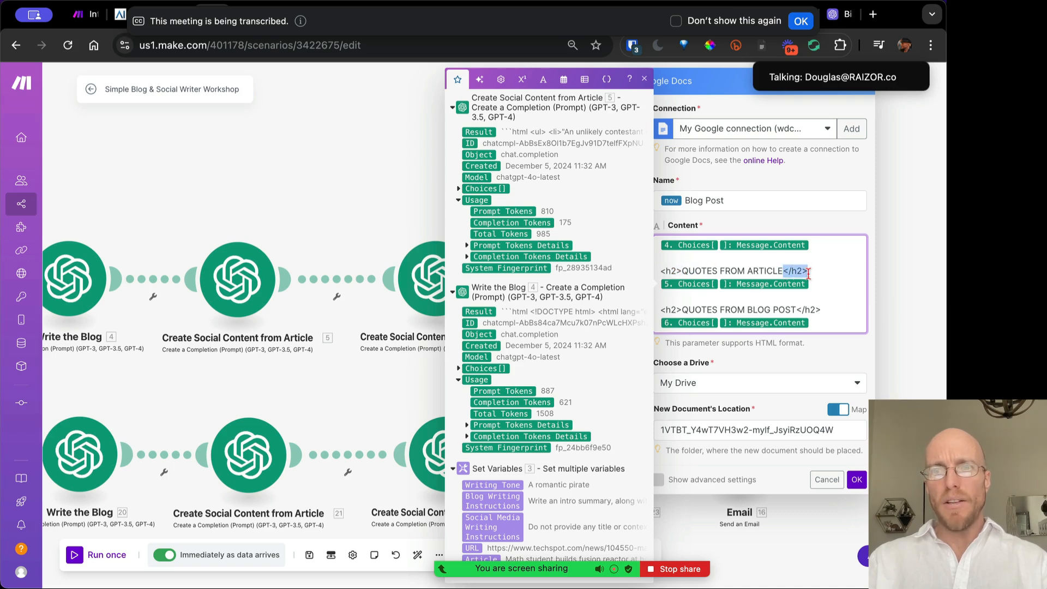
pyautogui.click(757, 272)
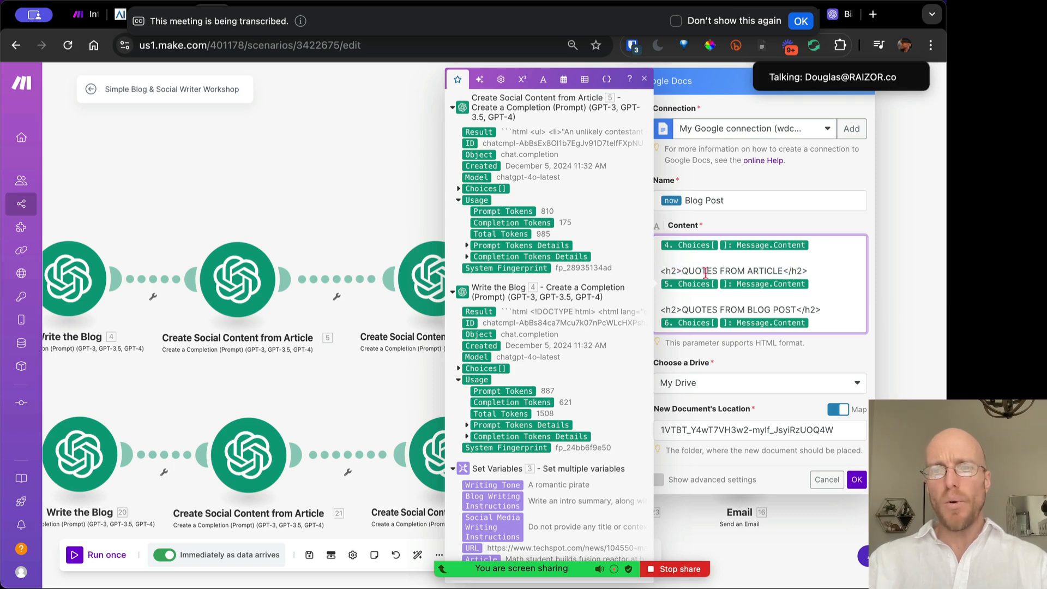
pyautogui.moveTo(783, 270); pyautogui.dragTo(811, 271)
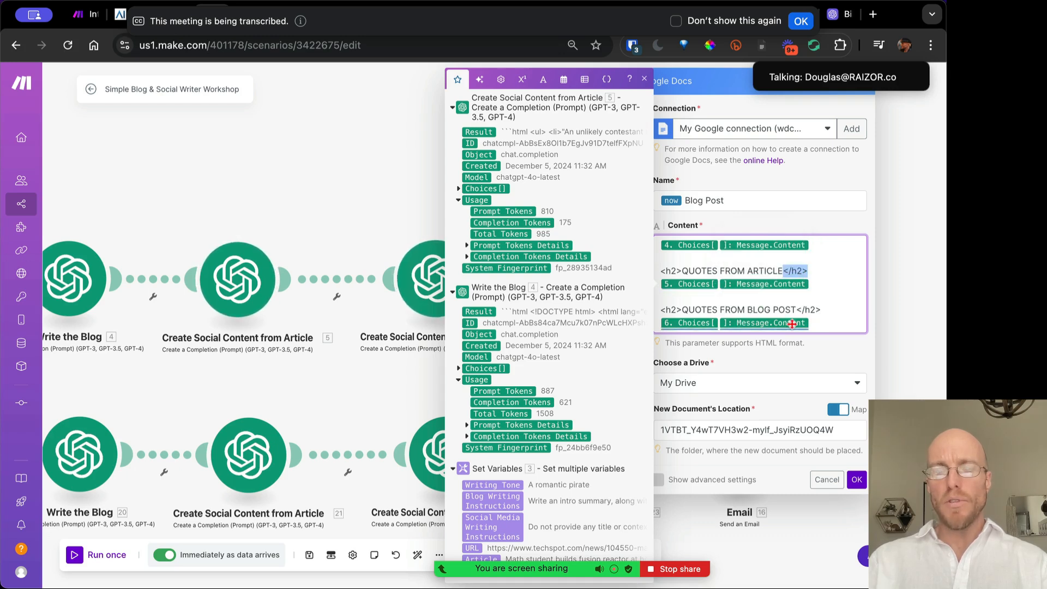
pyautogui.moveTo(821, 309); pyautogui.dragTo(800, 308)
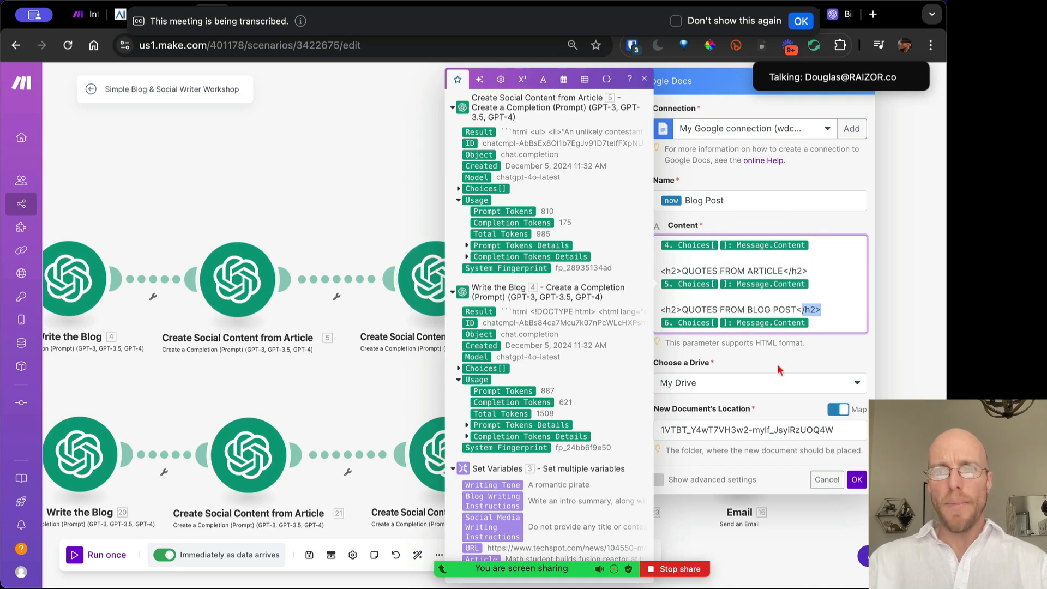
pyautogui.click(723, 406)
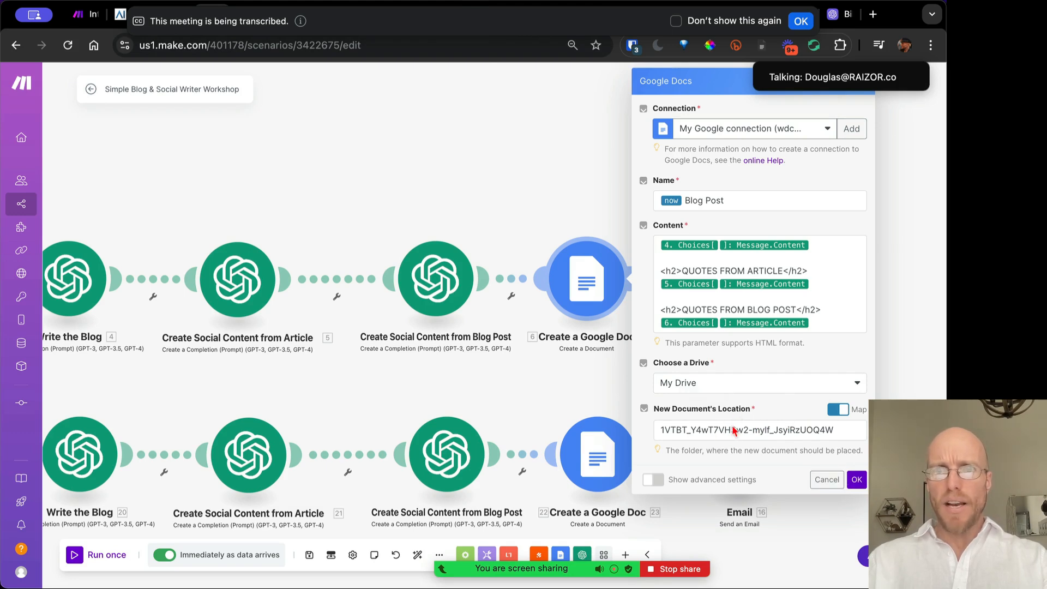
# Close the Google Doc settings with OK, get back to Make, and dismiss the transcription banner
pyautogui.click(856, 479)
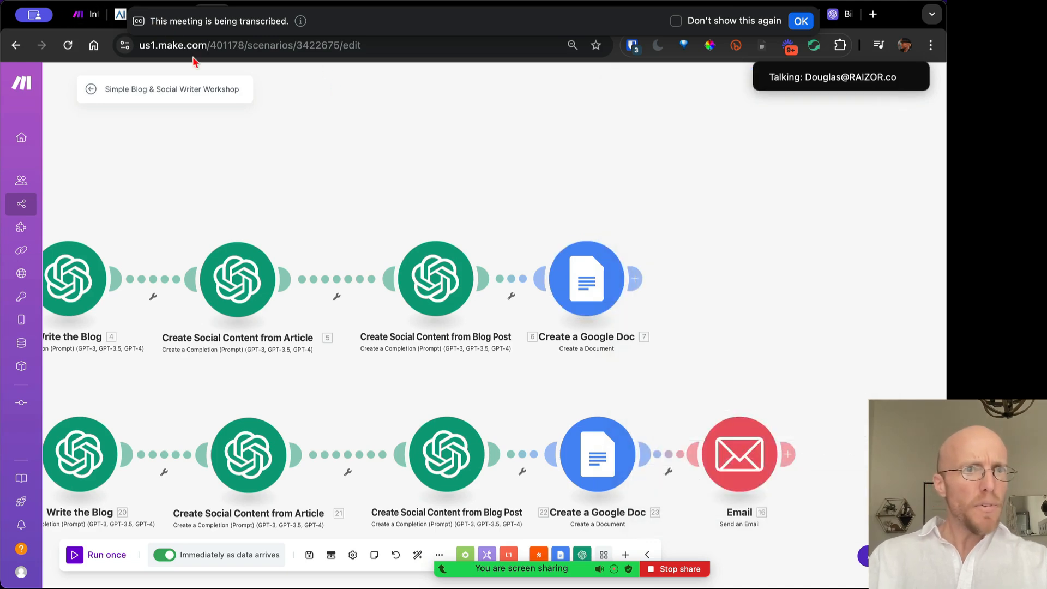
pyautogui.click(83, 19)
pyautogui.hotkey('ctrl', 'Tab')
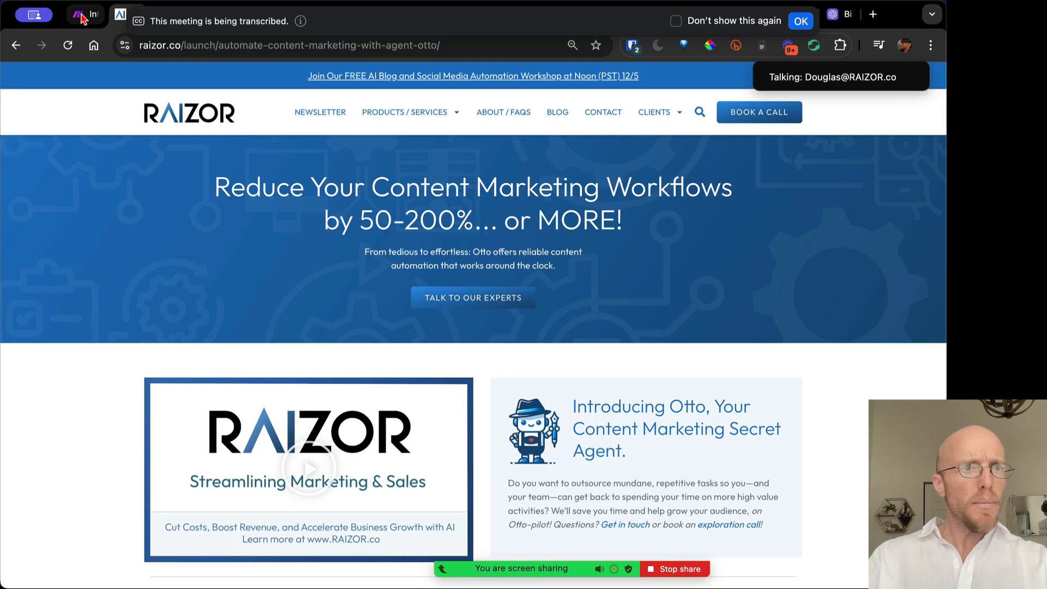
pyautogui.hotkey('ctrl', 'Tab')
pyautogui.hotkey('ctrl', 'Tab')
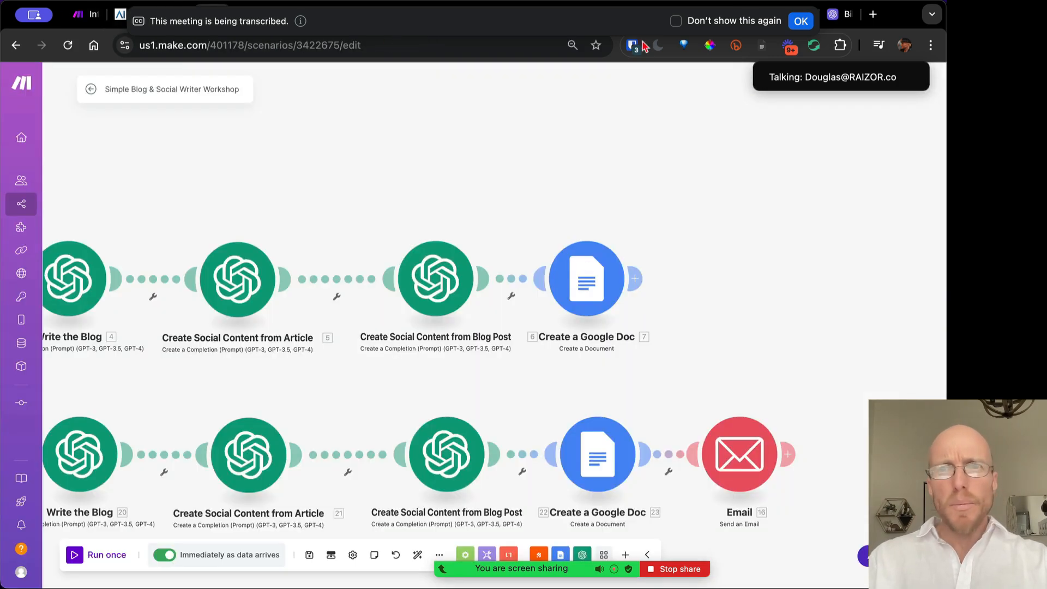
pyautogui.click(800, 20)
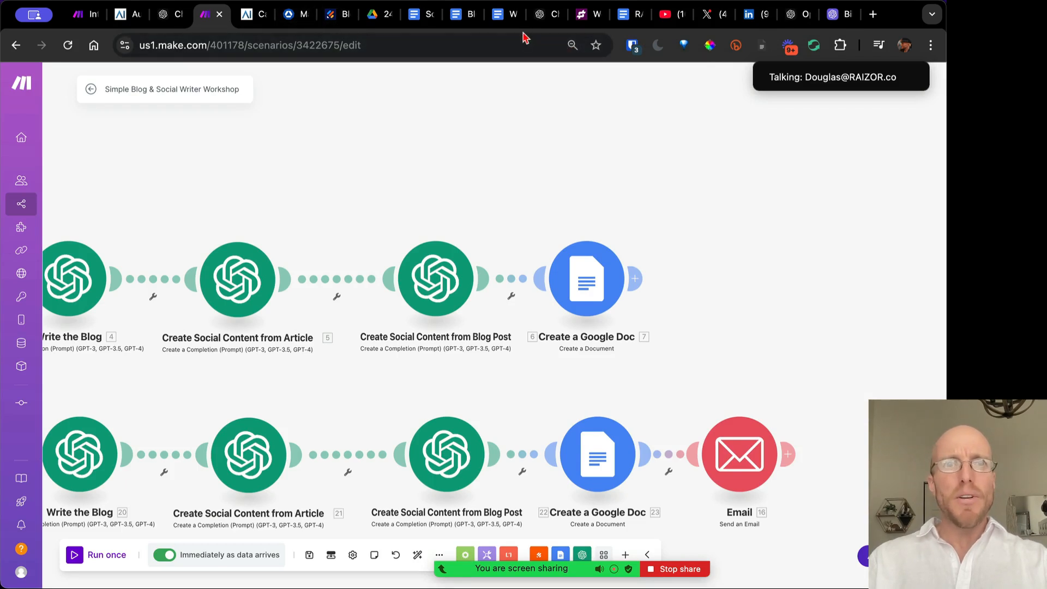
# Trash the three Blog Post documents in the Drive Outputs folder
pyautogui.click(371, 15)
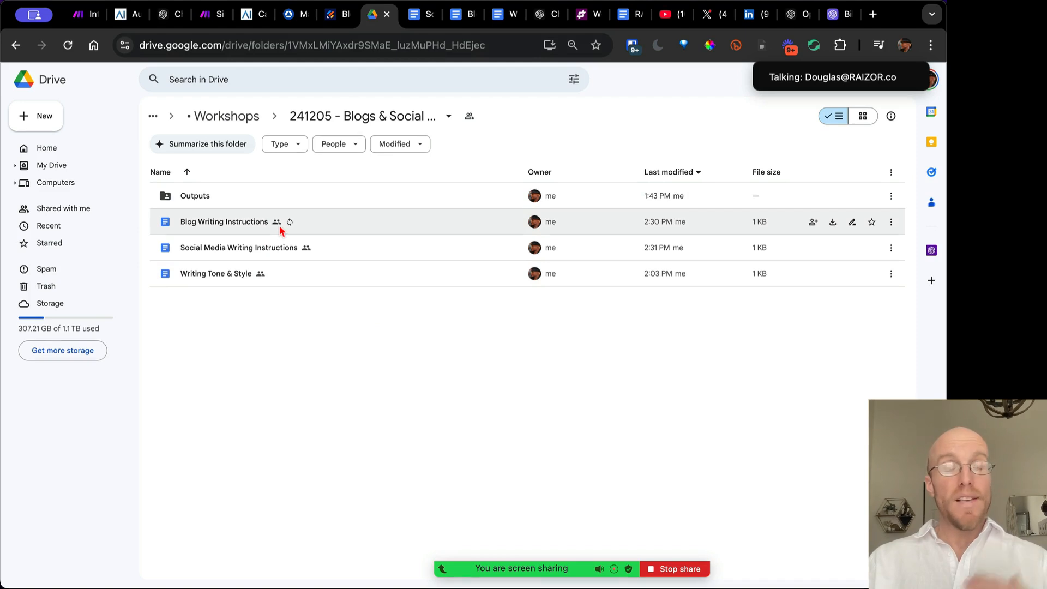
pyautogui.doubleClick(301, 202)
pyautogui.click(327, 201)
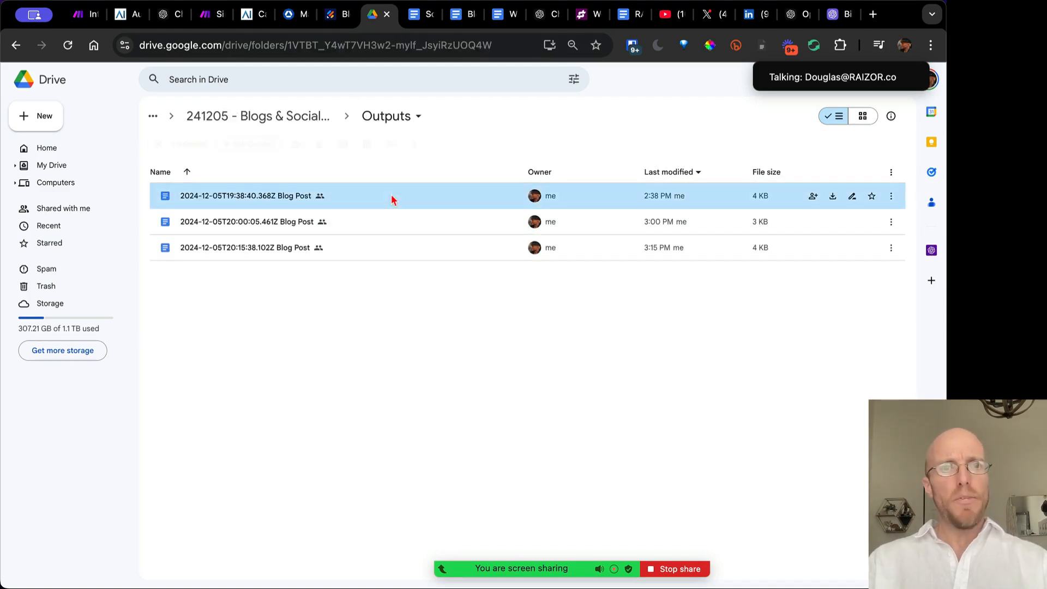
pyautogui.click(369, 145)
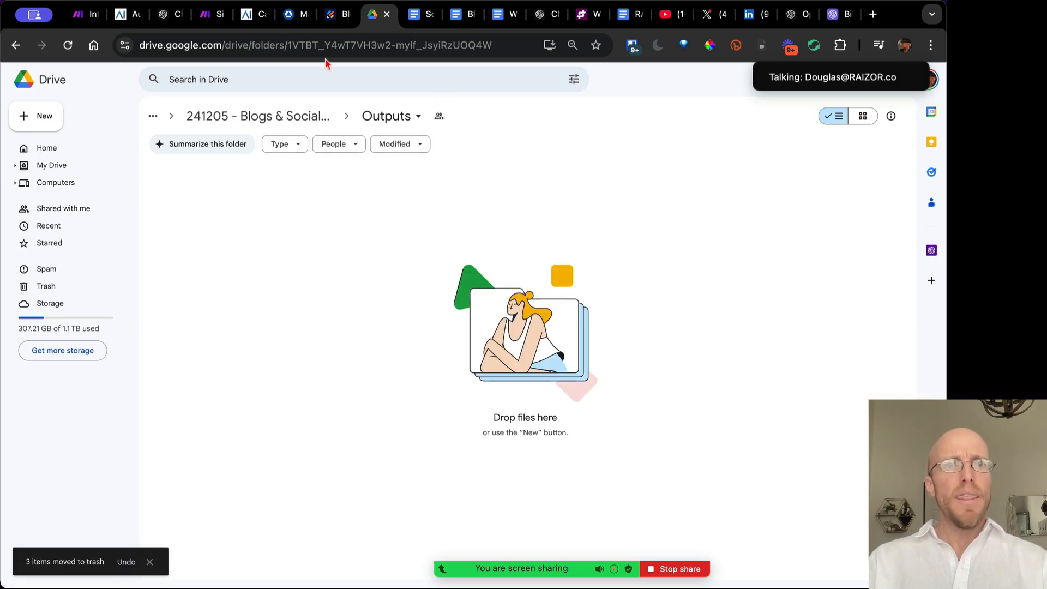
# Select the Outputs folder ID in the address bar, then return to Make
pyautogui.moveTo(288, 44); pyautogui.dragTo(512, 64)
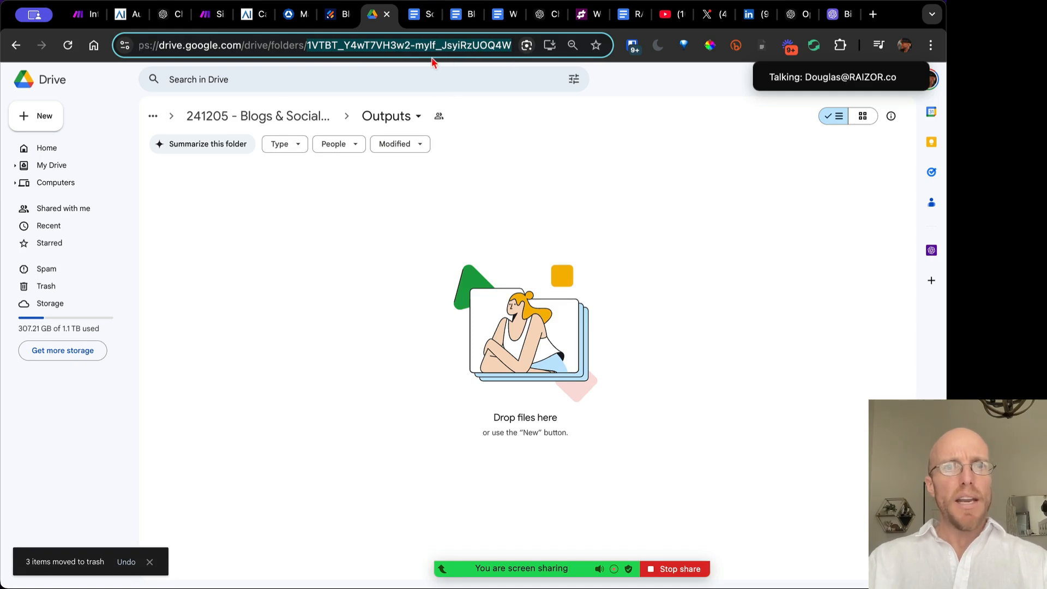
pyautogui.click(417, 43)
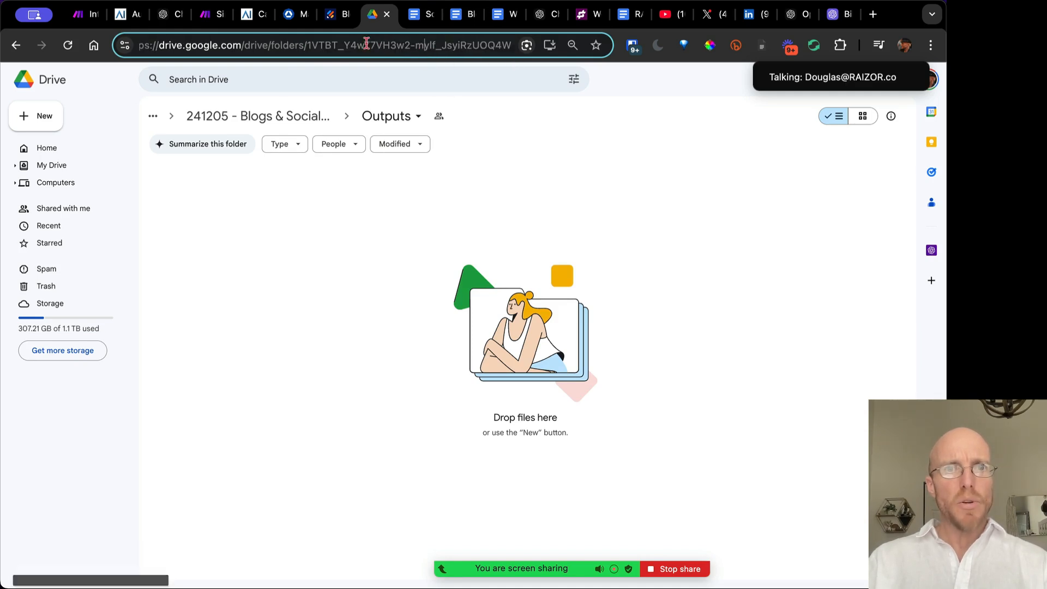
pyautogui.doubleClick(327, 43)
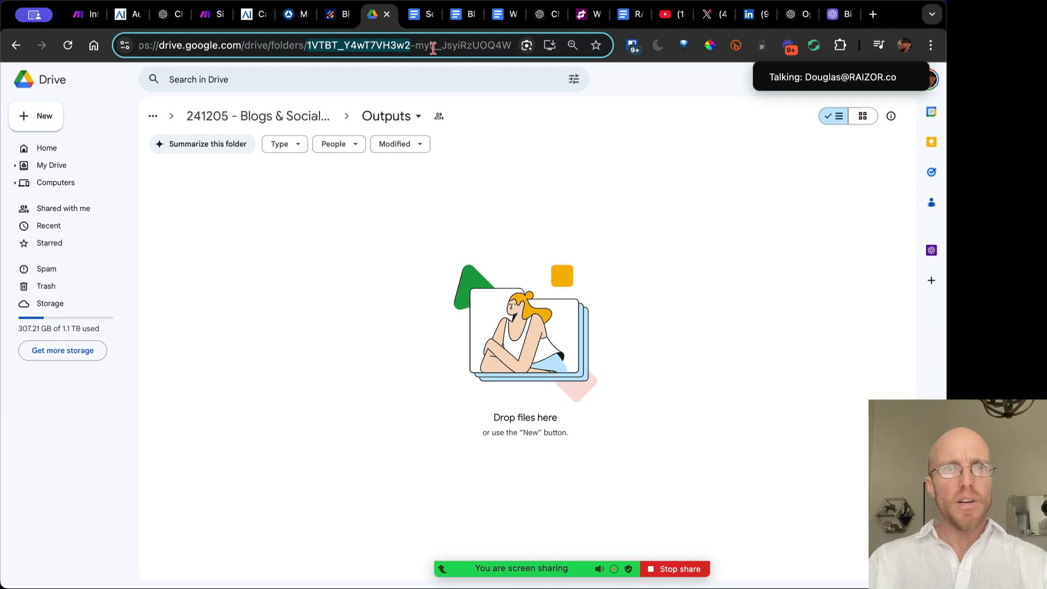
pyautogui.click(396, 44)
pyautogui.moveTo(307, 45); pyautogui.dragTo(519, 46)
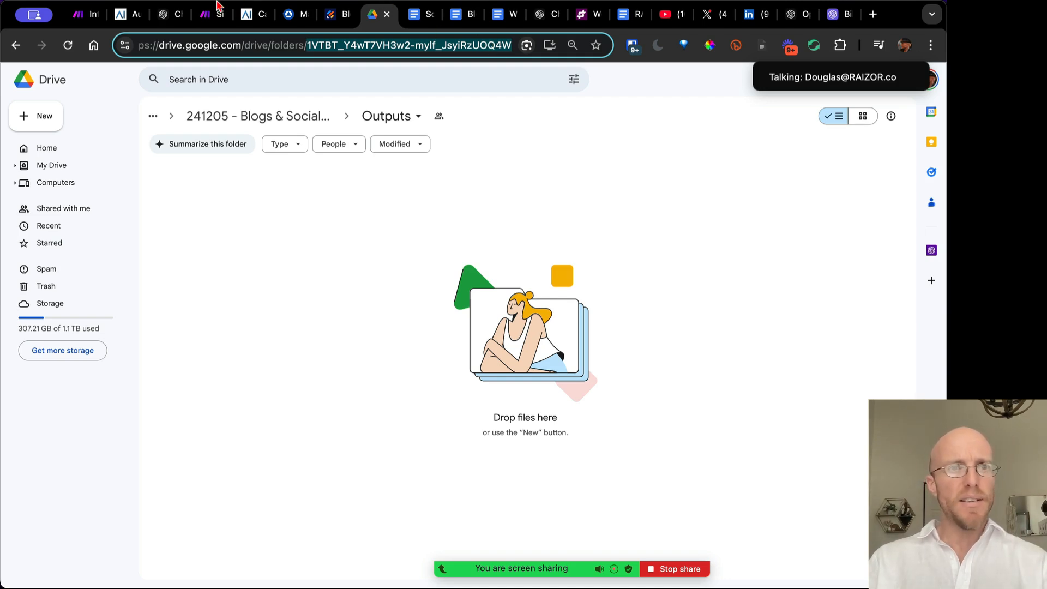
pyautogui.click(201, 17)
# Check the location folder ID in the top Create a Google Doc module and close it
pyautogui.click(594, 284)
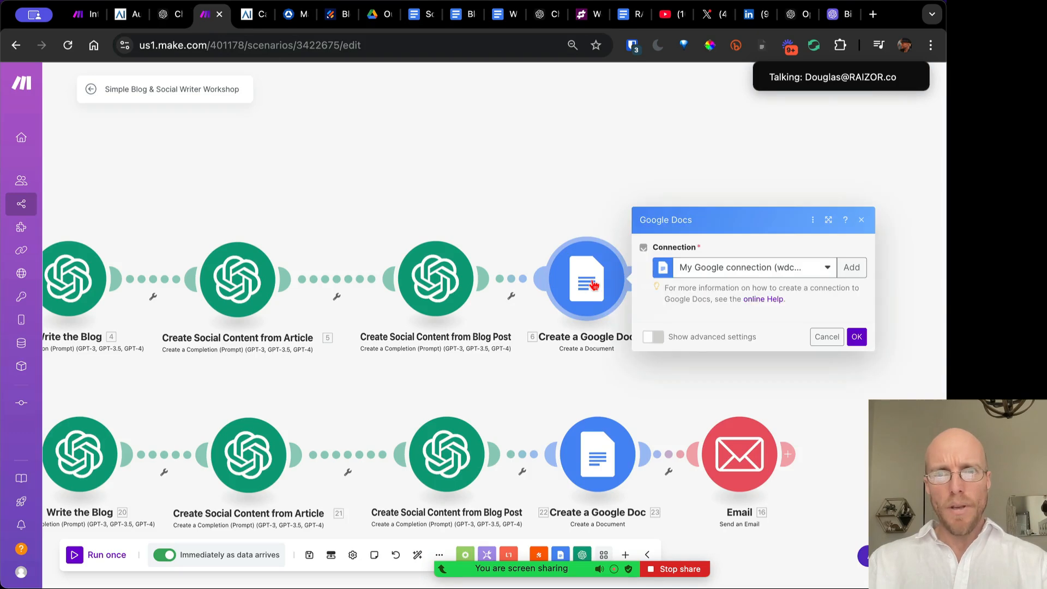
pyautogui.click(719, 434)
pyautogui.tripleClick(725, 431)
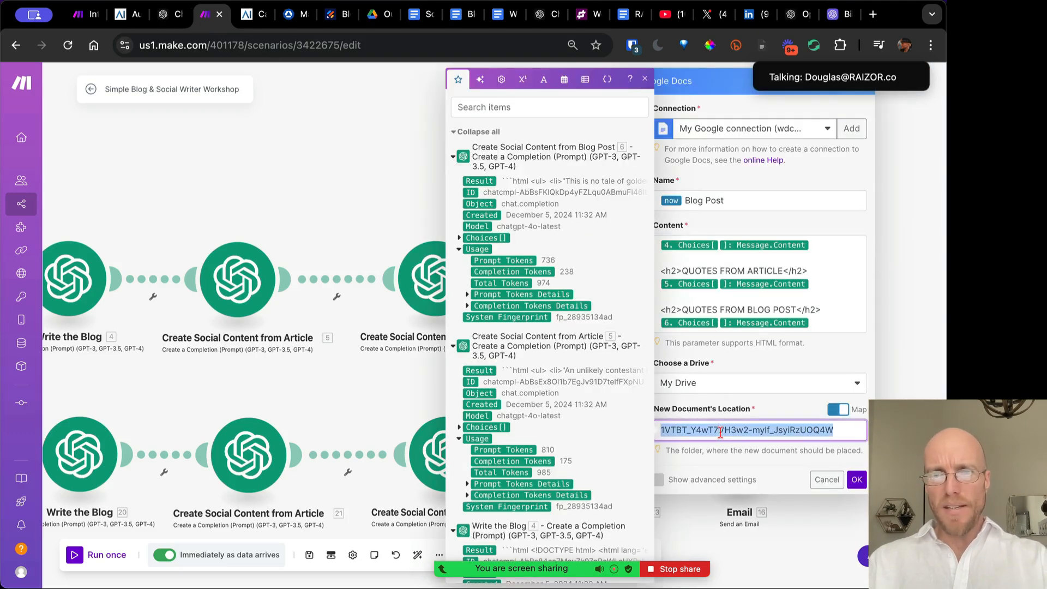
pyautogui.click(733, 438)
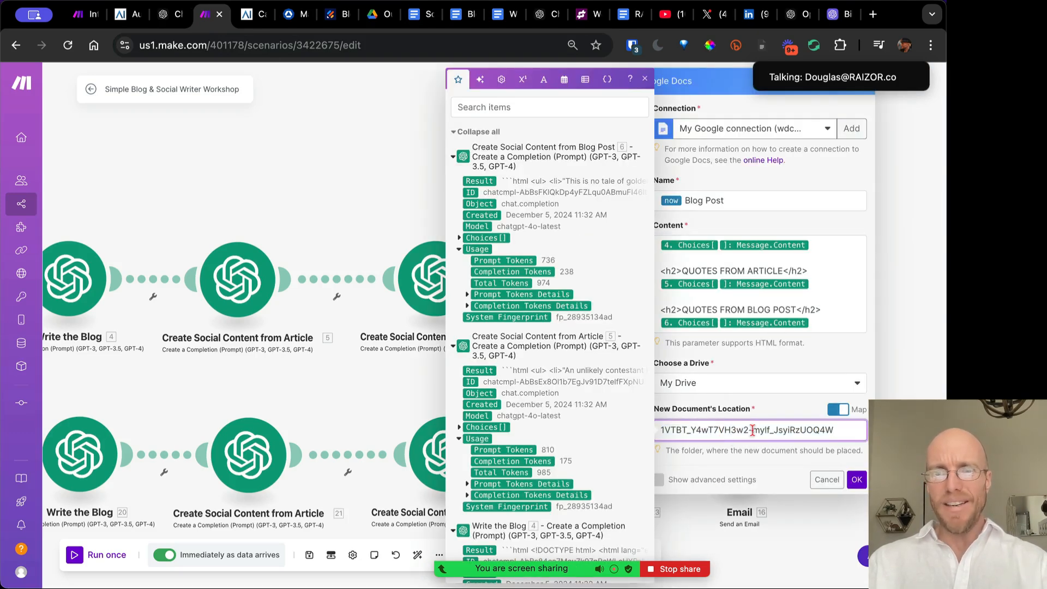
pyautogui.click(857, 480)
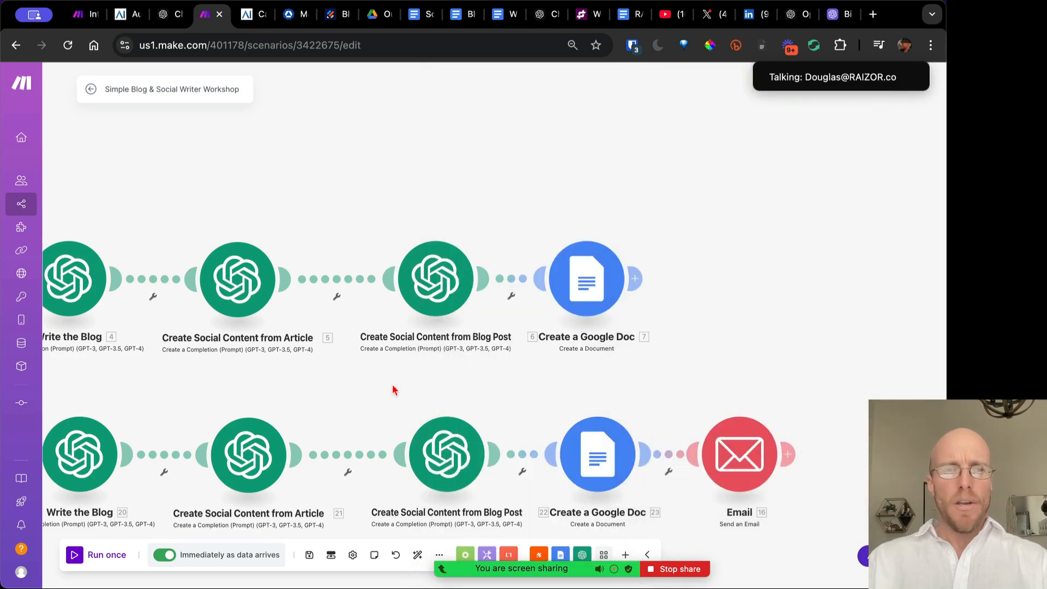
# Turn off 'Immediately as data arrives' scheduling and save the scenario
pyautogui.scroll(-2, 365, 386)
pyautogui.hscroll(-5, 365, 386)
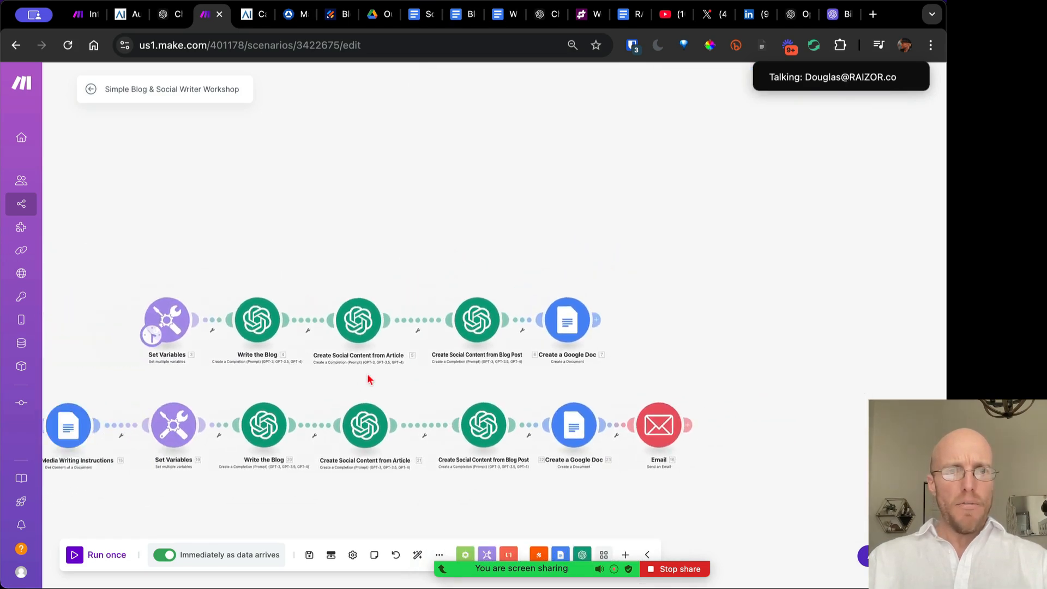
pyautogui.scroll(2, 449, 353)
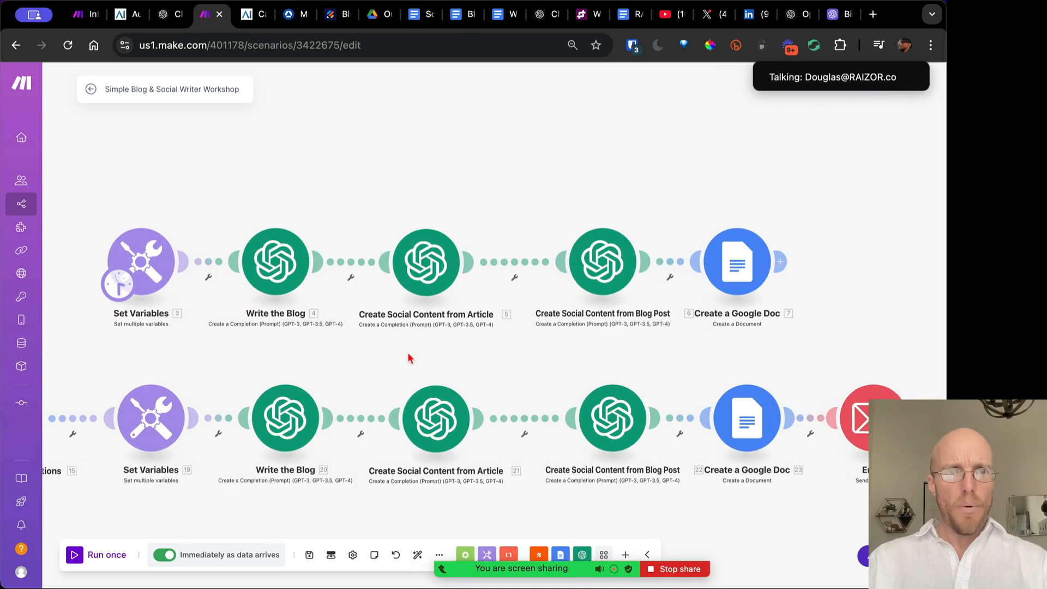
pyautogui.scroll(2, 408, 355)
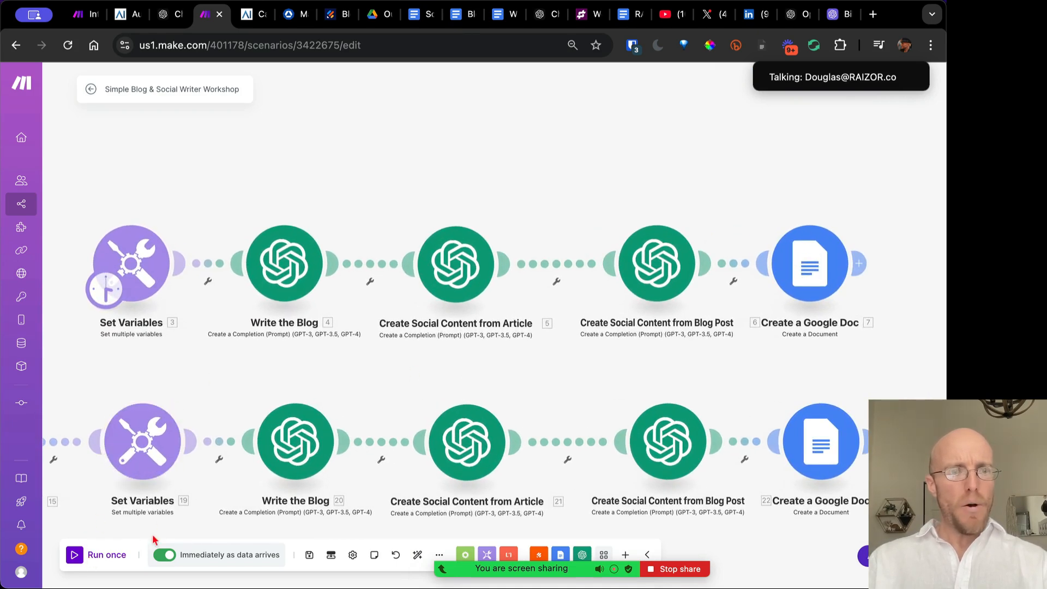
pyautogui.click(165, 556)
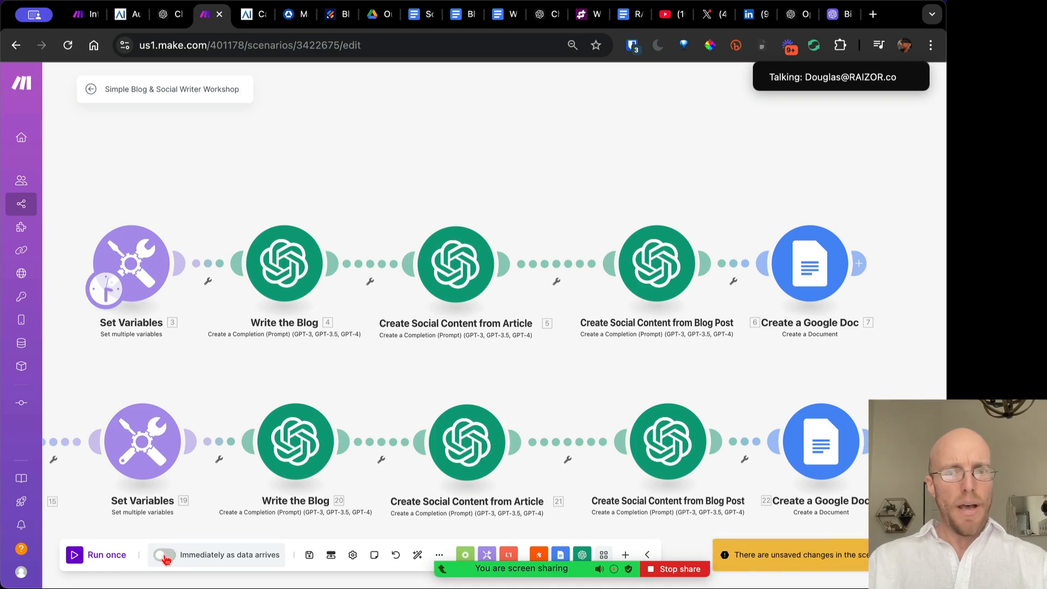
pyautogui.click(308, 553)
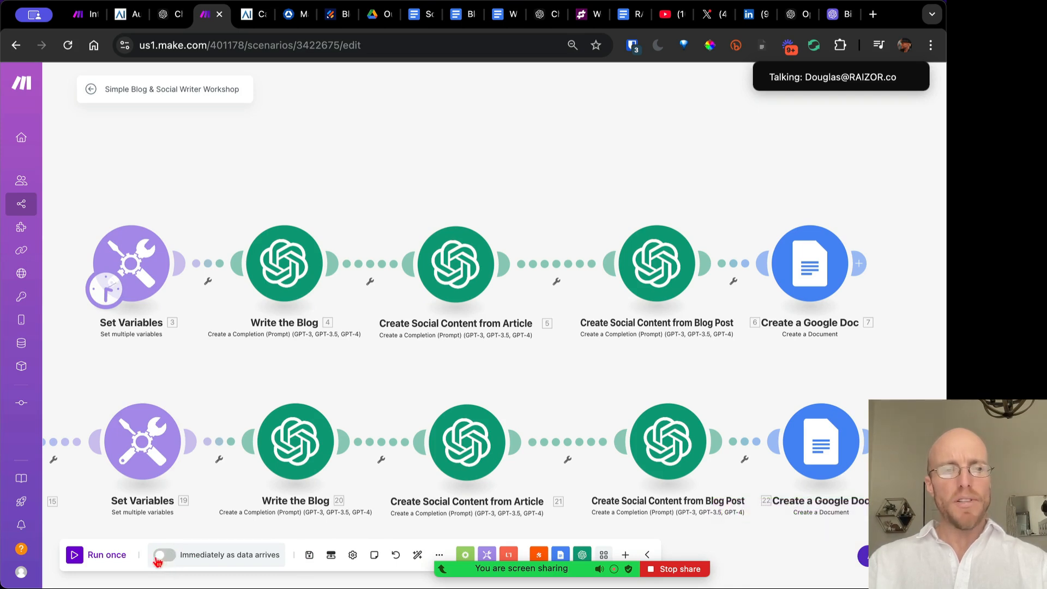
# Start a Run once test, save, and reopen the scenario from its overview page
pyautogui.click(106, 555)
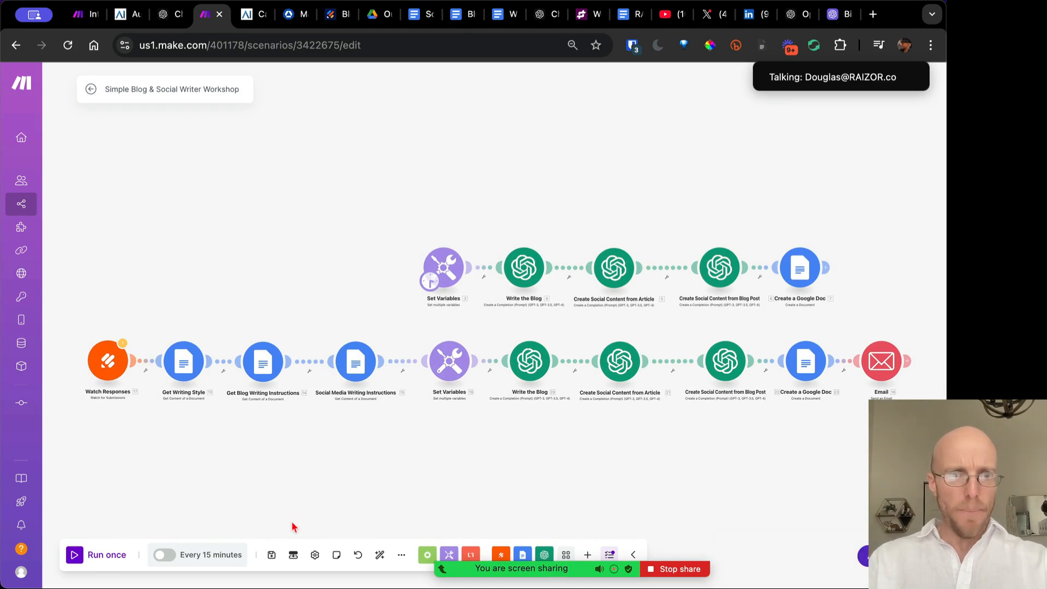
pyautogui.click(271, 554)
pyautogui.click(94, 89)
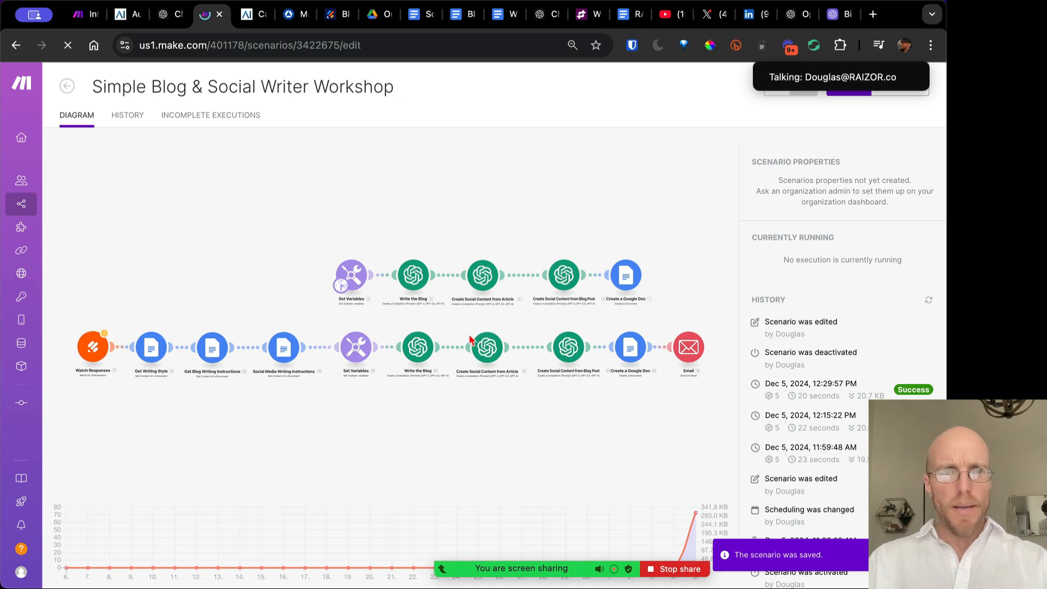
pyautogui.click(468, 336)
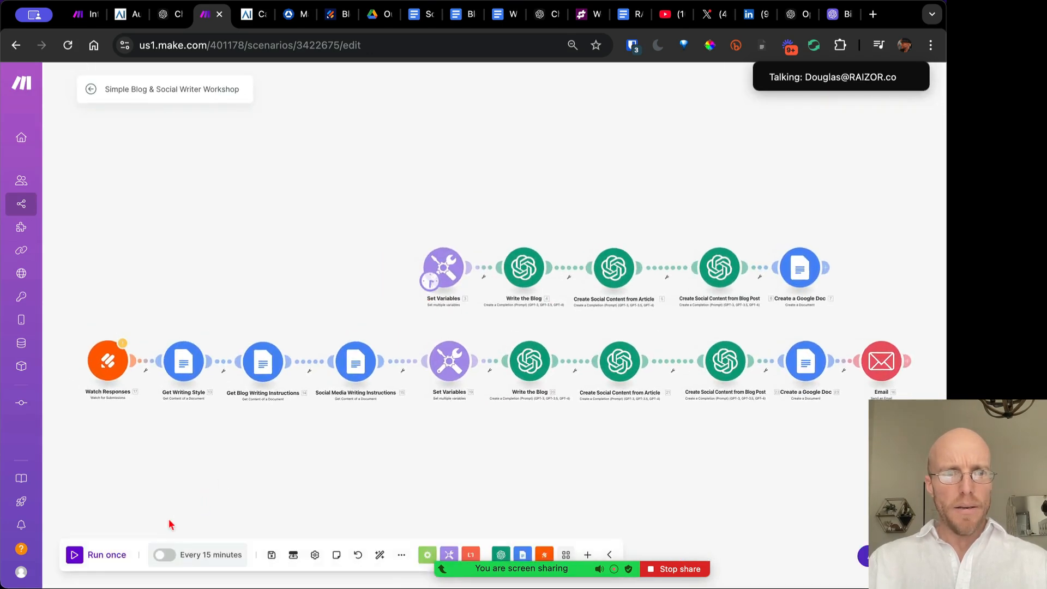
# Run the scenario once again and zoom into the first module row
pyautogui.click(108, 558)
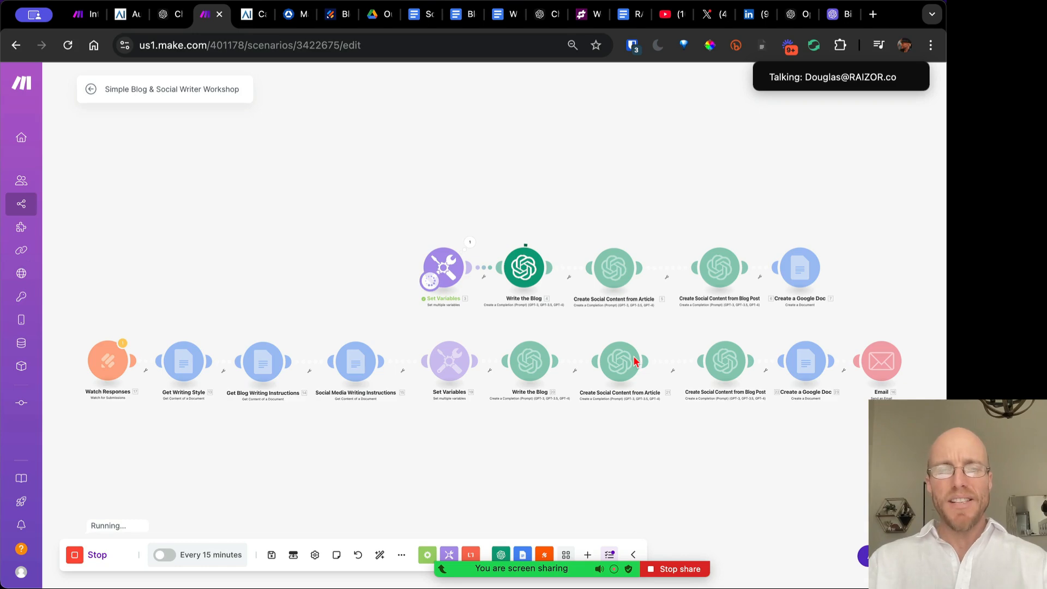
pyautogui.scroll(2, 487, 291)
pyautogui.scroll(1, 487, 292)
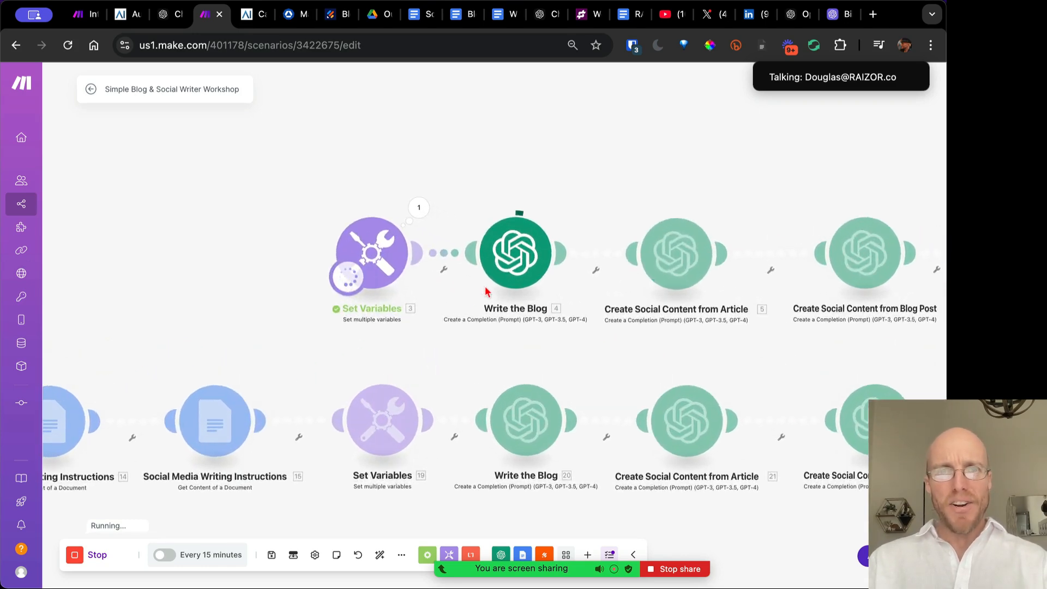
pyautogui.moveTo(487, 289); pyautogui.dragTo(264, 309)
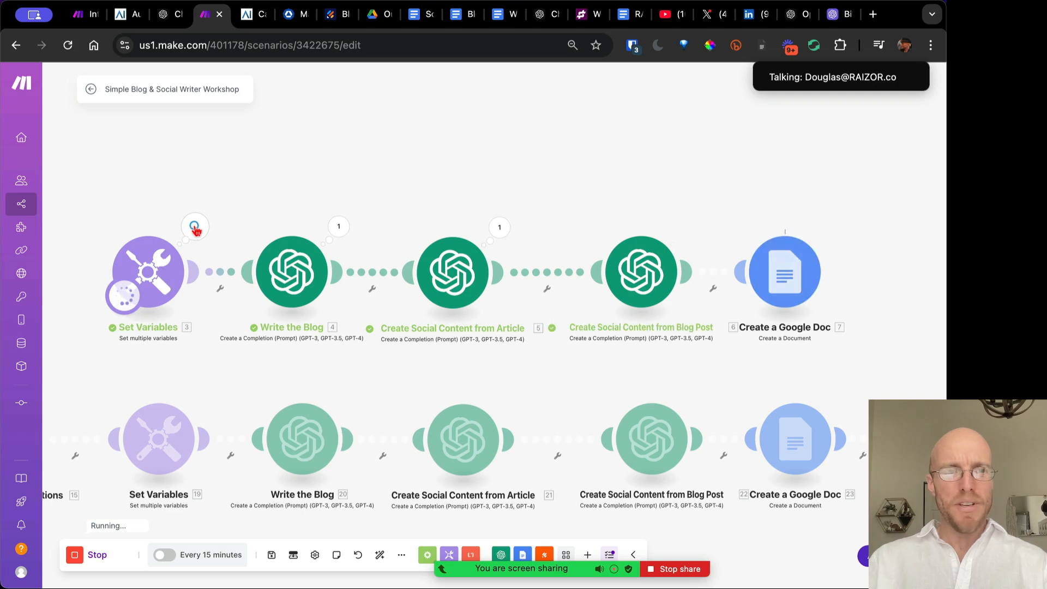
# Inspect the Set Variables run output, expanding its Variables array
pyautogui.click(194, 227)
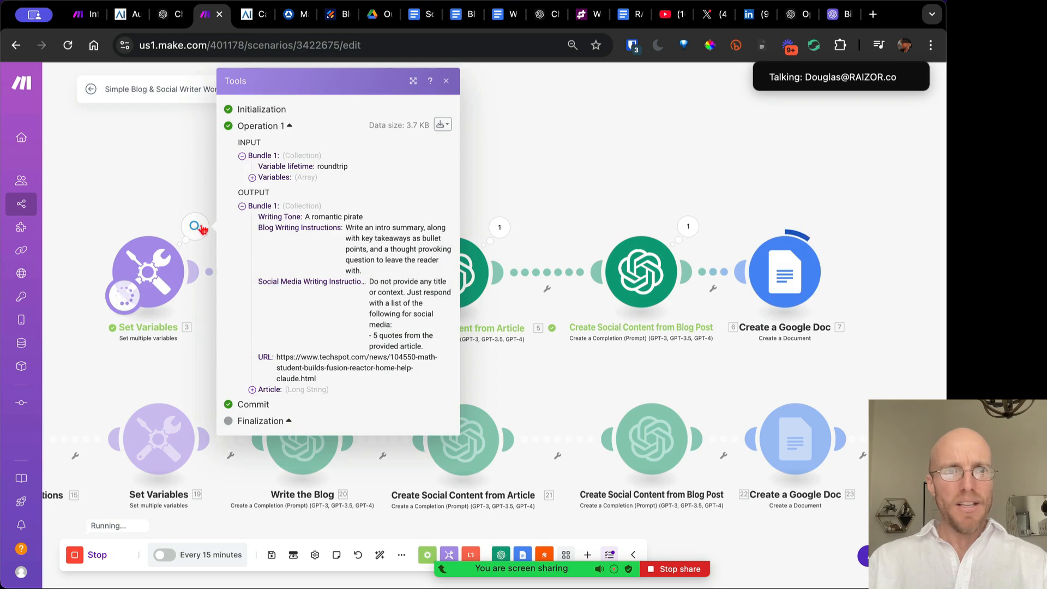
pyautogui.click(252, 177)
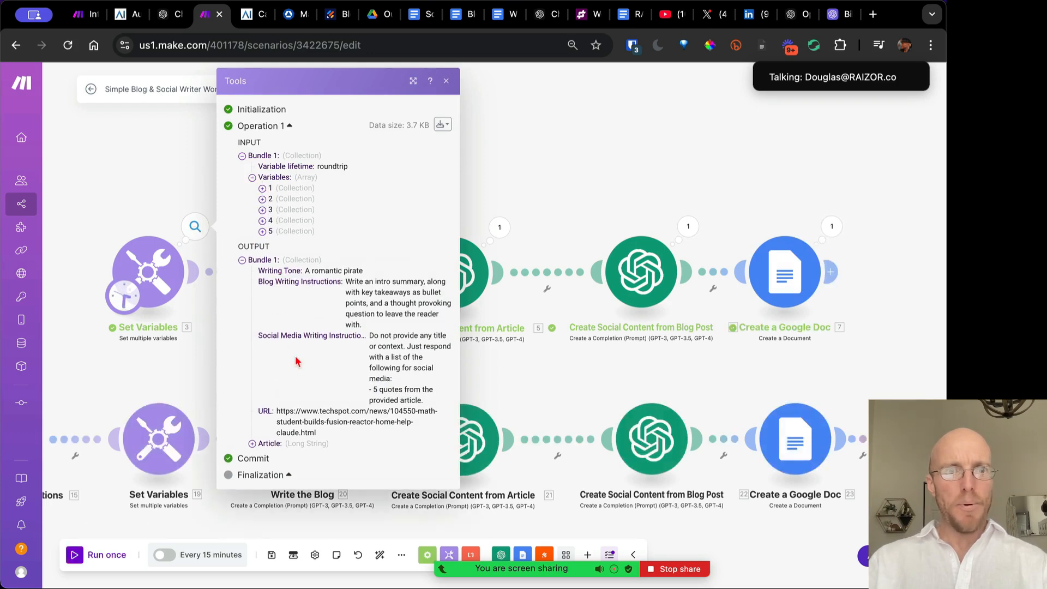
pyautogui.click(447, 81)
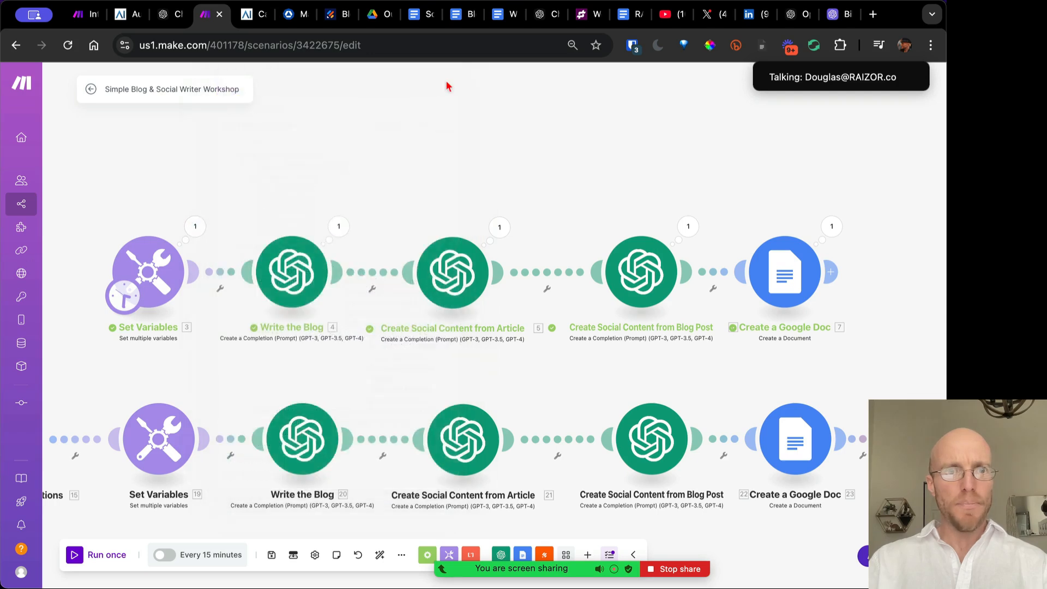
# Review the Write the Blog messages and Result, then open Create a Google Doc settings
pyautogui.click(338, 226)
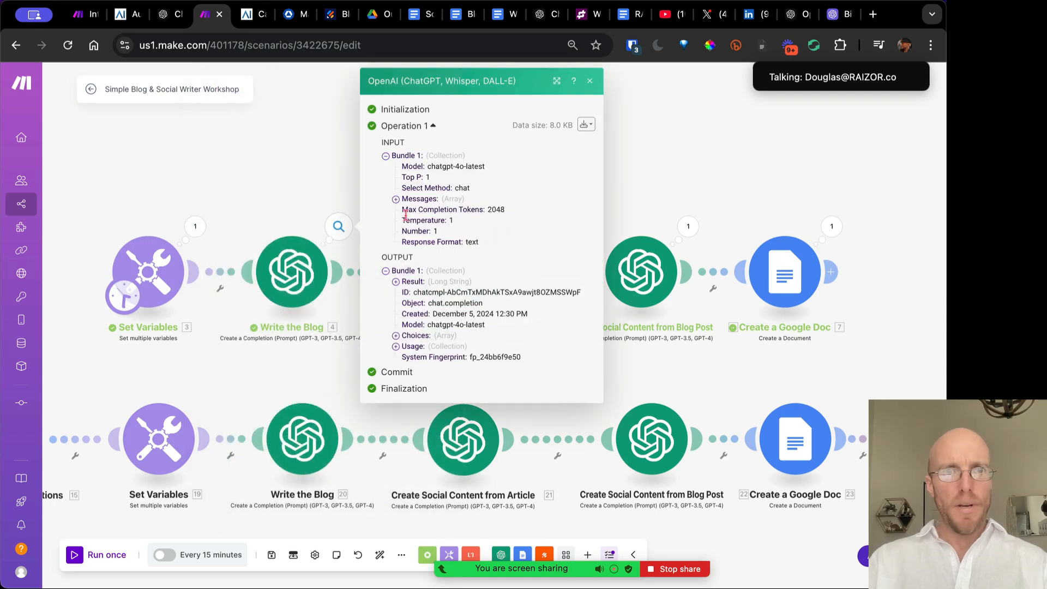
pyautogui.click(396, 200)
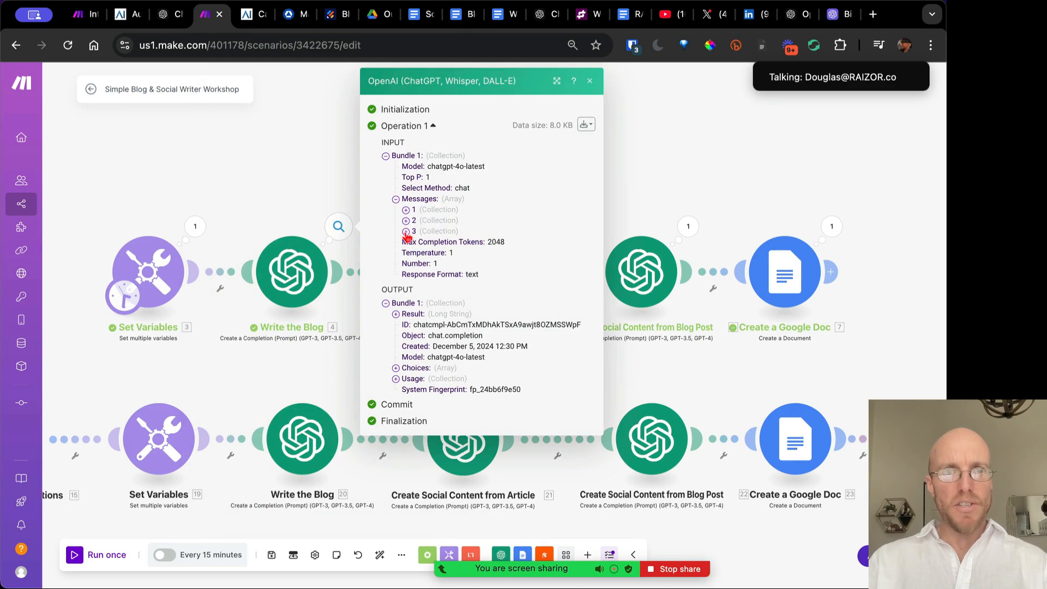
pyautogui.click(396, 315)
pyautogui.scroll(-5, 480, 400)
pyautogui.scroll(-1, 479, 400)
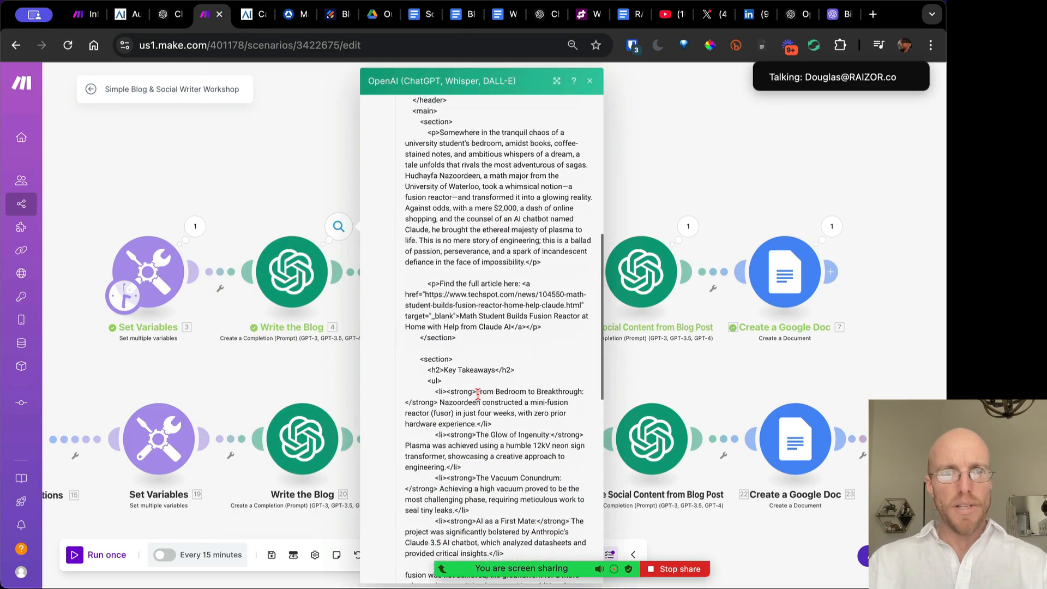
pyautogui.scroll(7, 477, 382)
pyautogui.click(589, 81)
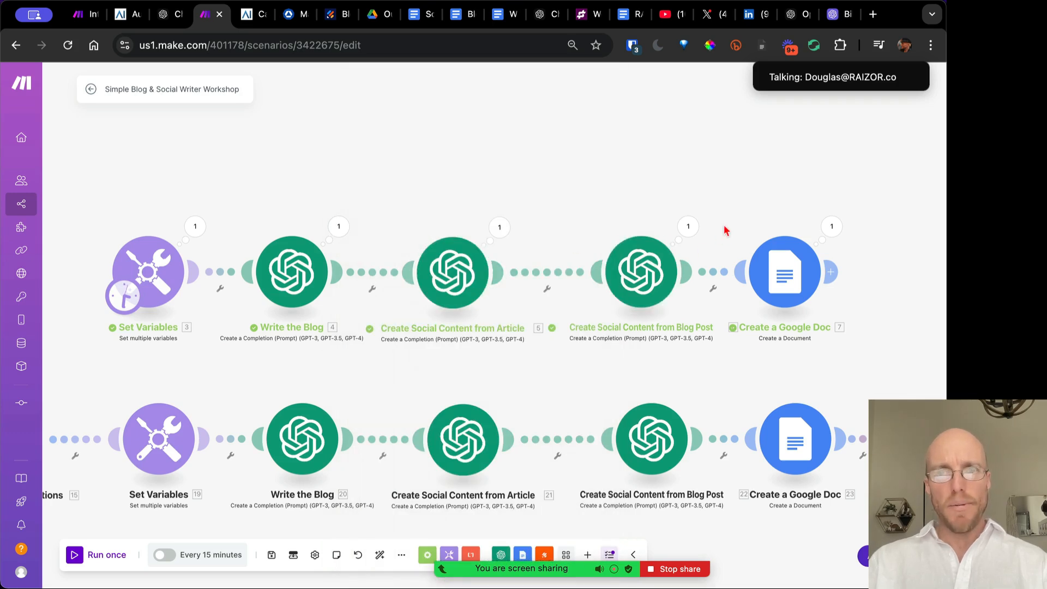
pyautogui.moveTo(724, 227); pyautogui.dragTo(527, 227)
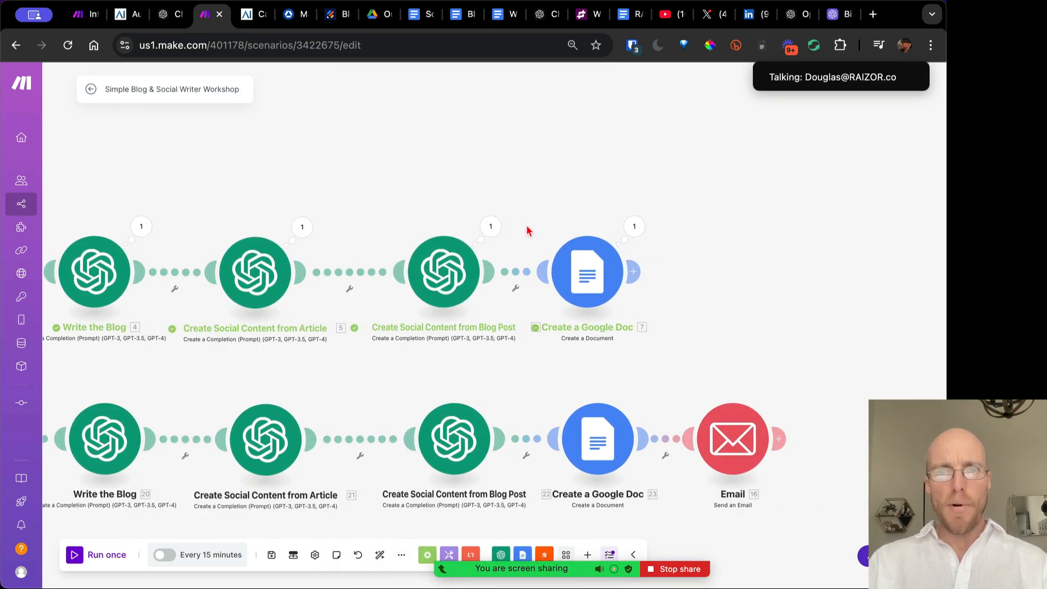
pyautogui.click(600, 273)
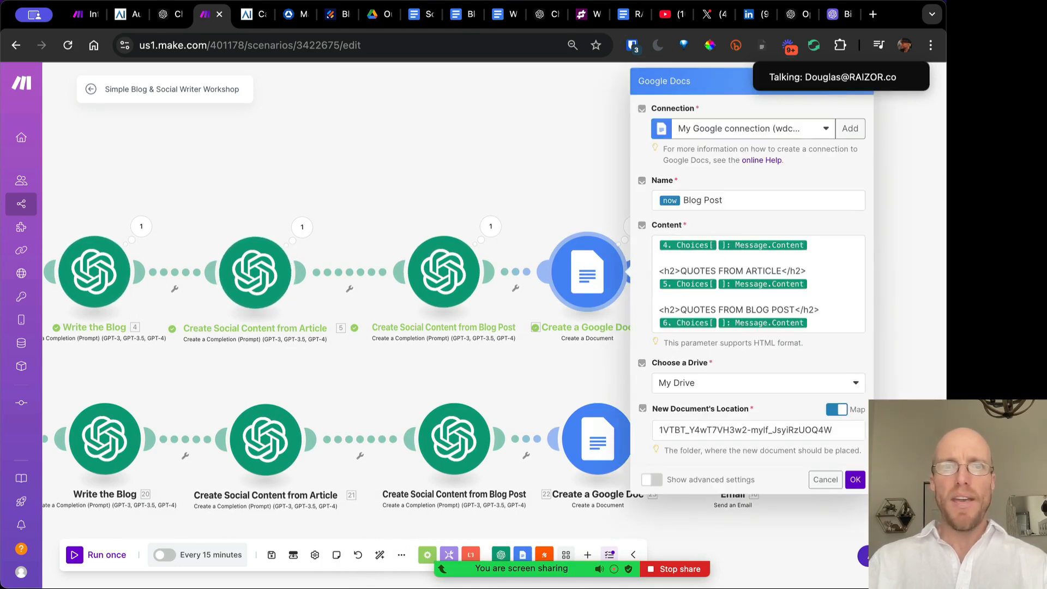
# View the Drive Outputs folder holding the new 2024-12-05T20:30:10.732Z Blog Post document
pyautogui.click(372, 17)
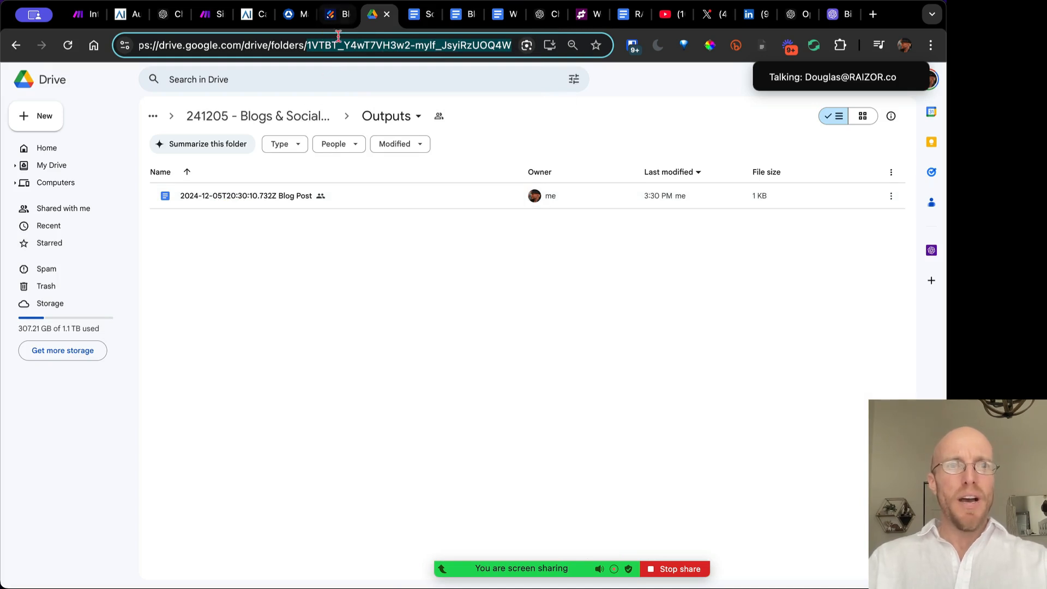
# Copy the YYYY/MM/DD formatDate formula from Date Formats.txt, then close the file
pyautogui.press('super+space')
pyautogui.write('date')
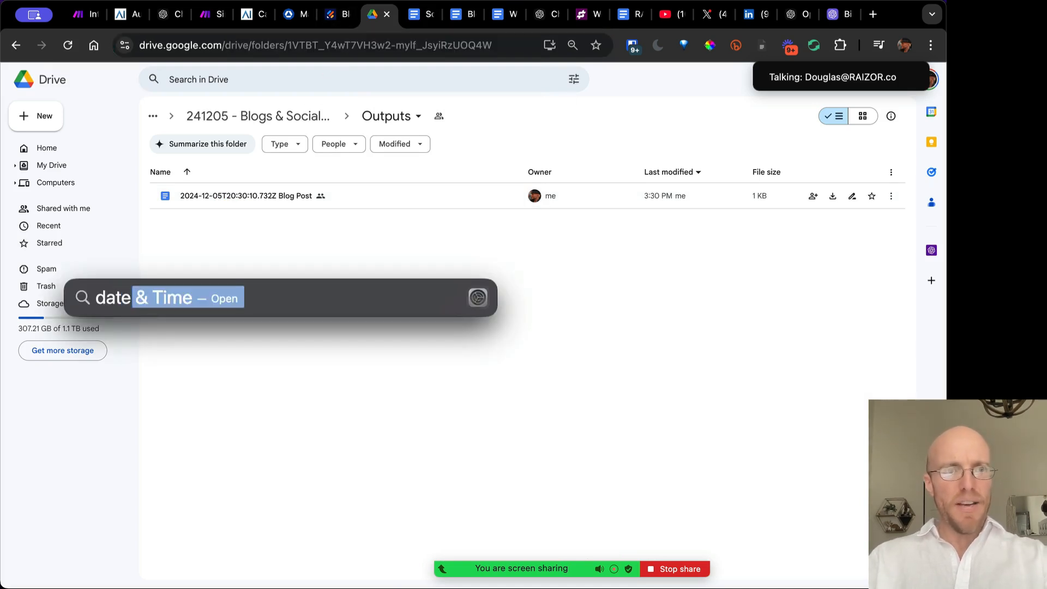
pyautogui.write(' form')
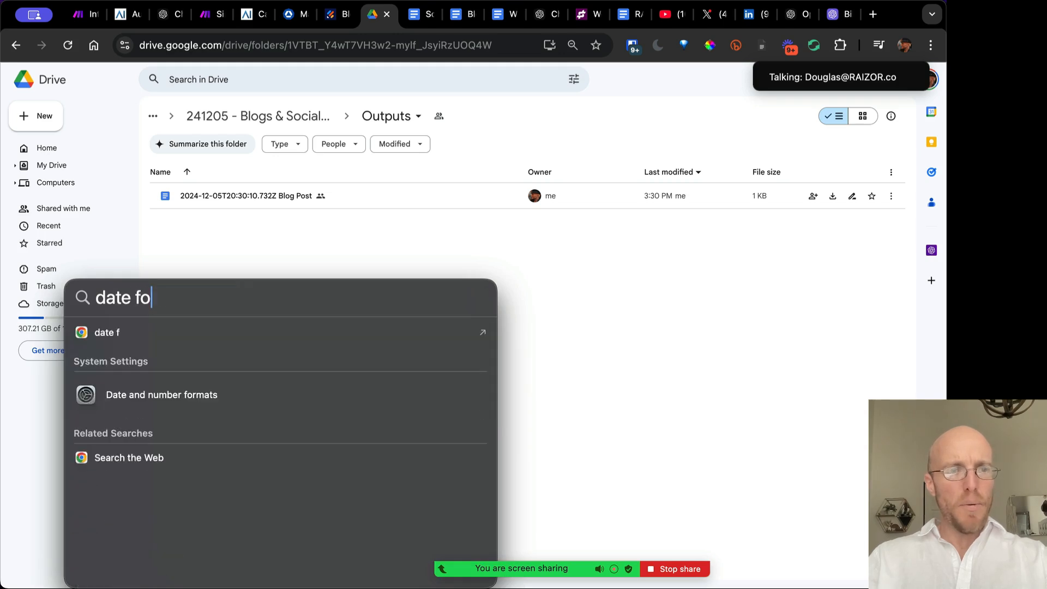
pyautogui.press('Down')
pyautogui.press('Down')
pyautogui.press('Down')
pyautogui.press('Down')
pyautogui.press('Down')
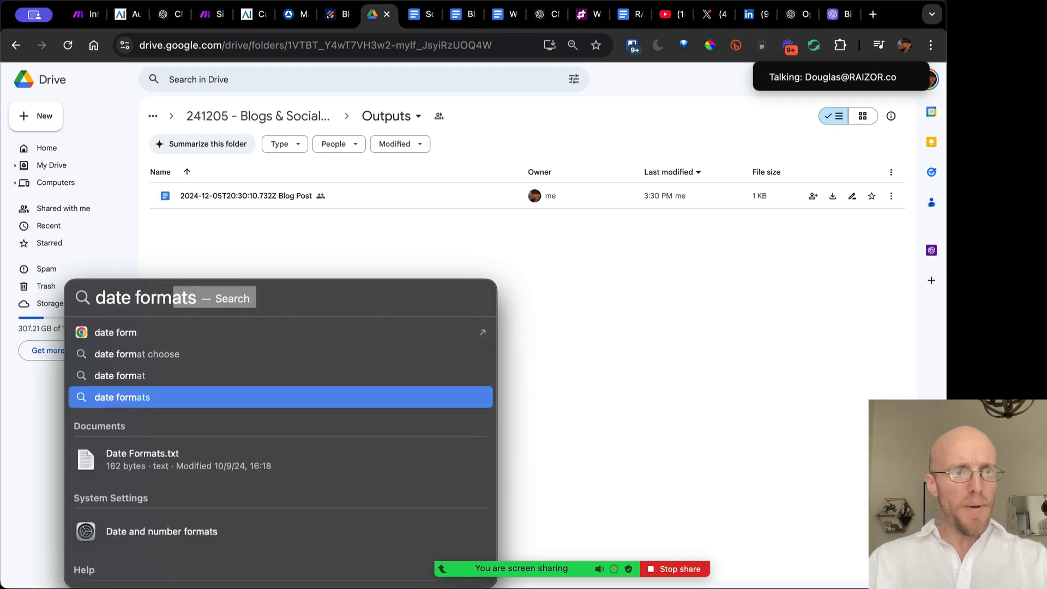
pyautogui.press('Up')
pyautogui.press('Return')
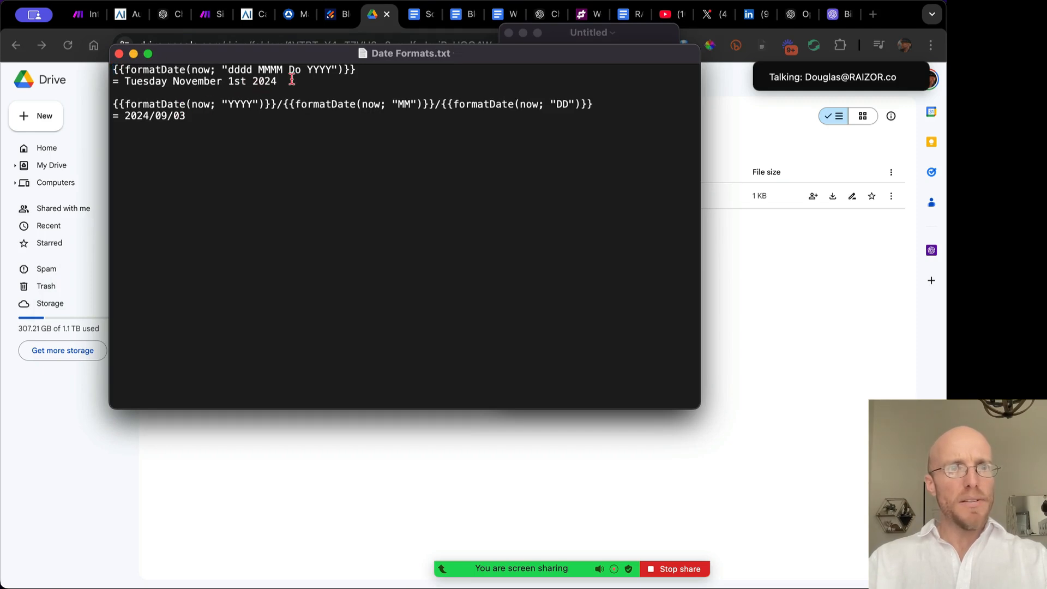
pyautogui.moveTo(292, 80); pyautogui.dragTo(99, 107)
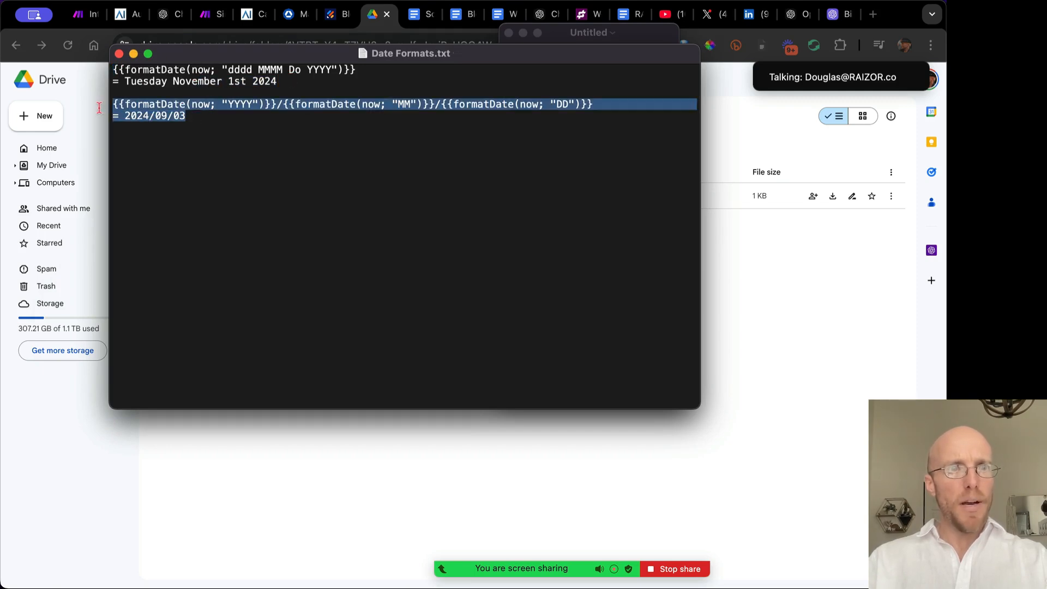
pyautogui.press('super+w')
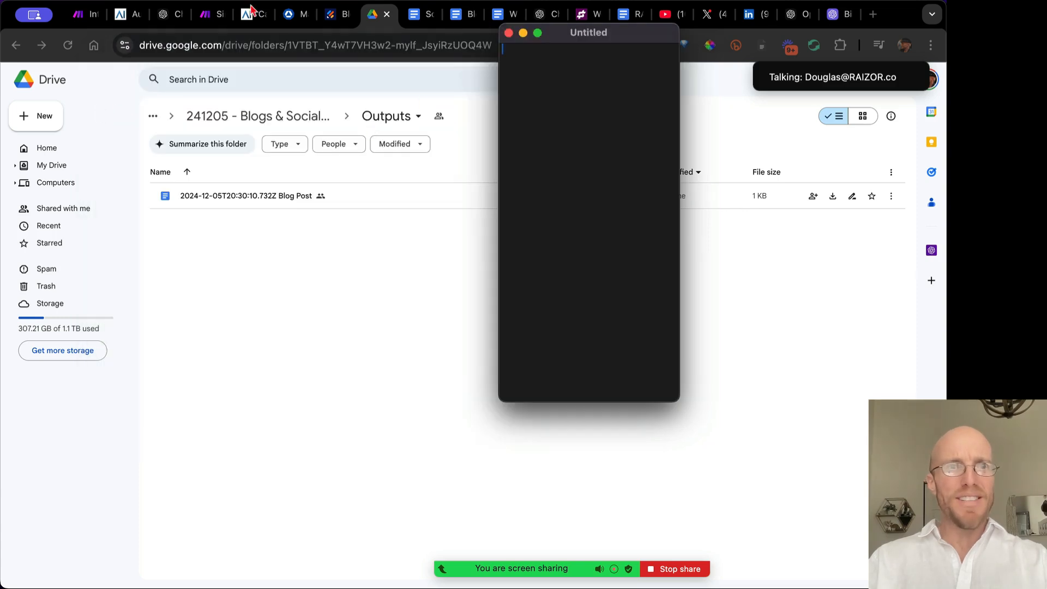
# Set the Google Doc Name to the pasted formatDate formula followed by 'Blog Post' and save
pyautogui.click(82, 17)
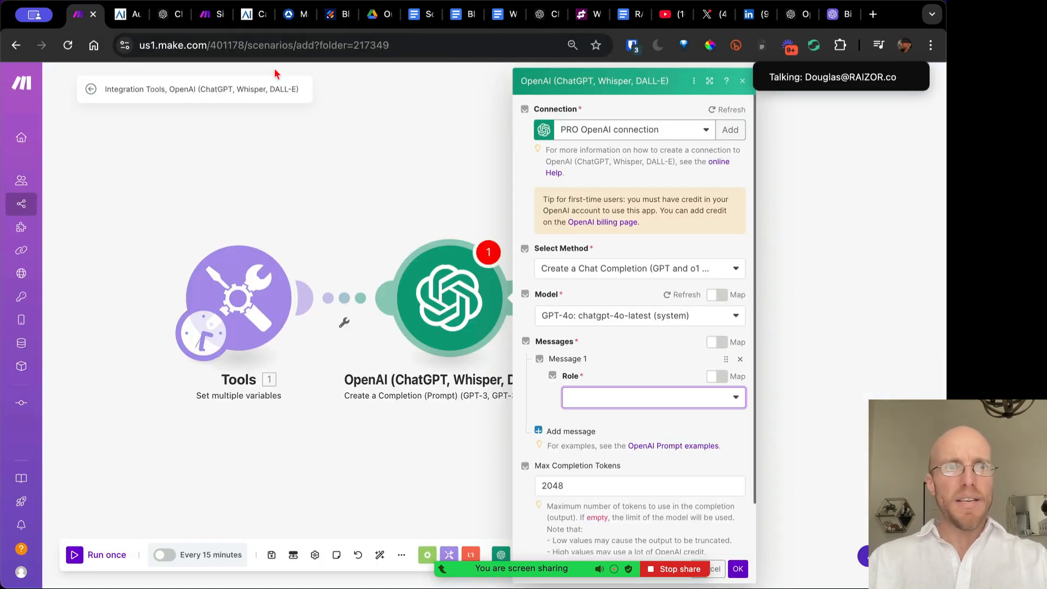
pyautogui.click(207, 15)
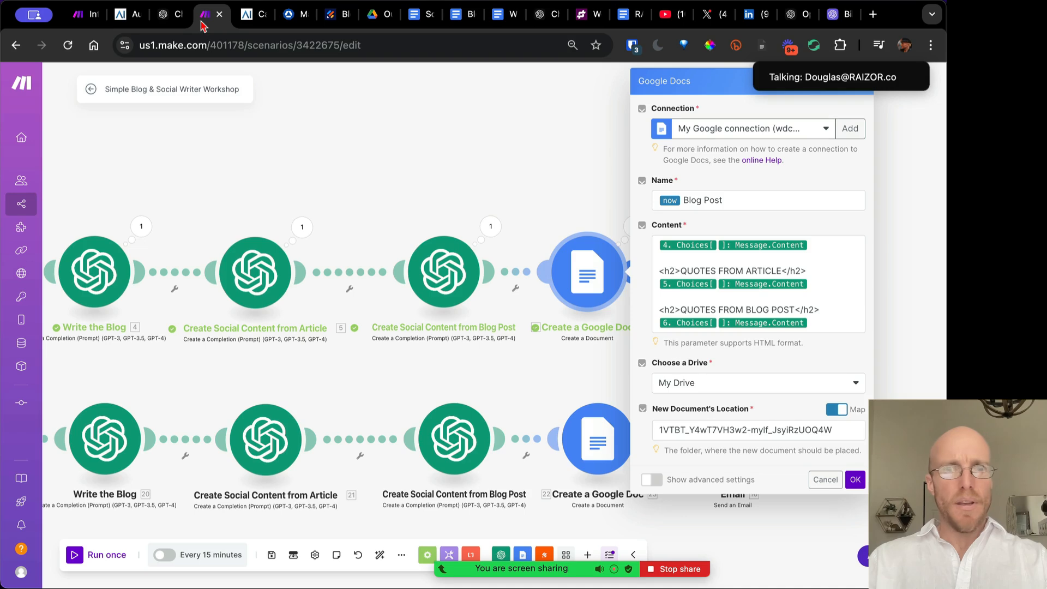
pyautogui.click(724, 200)
pyautogui.press('super+a')
pyautogui.write('formatDate(now; YYYY)/formatDate(now; MM)/formatDate(now; DD) = 2024/09/03')
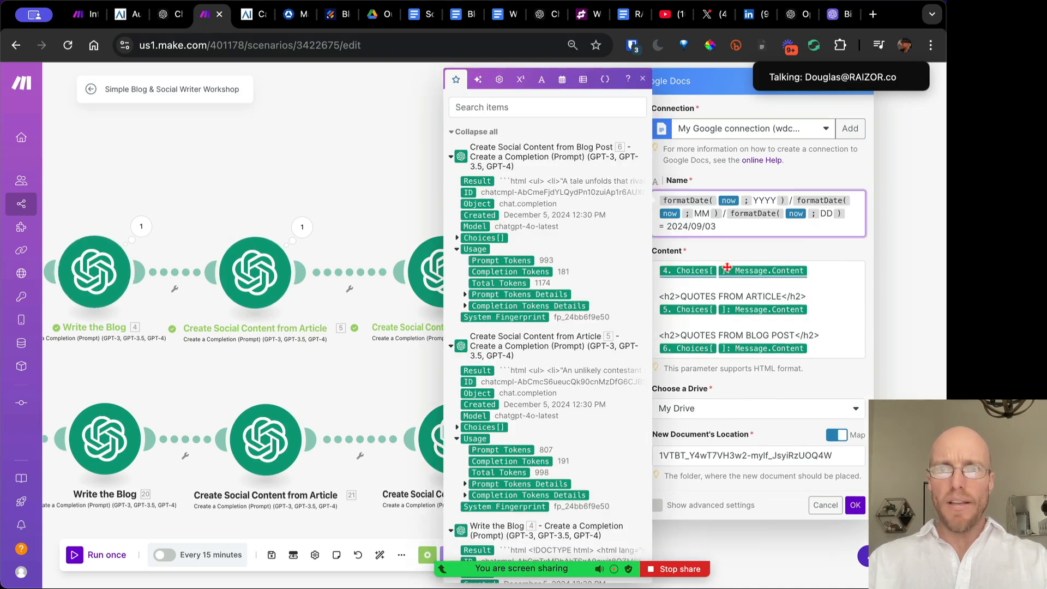
pyautogui.click(854, 210)
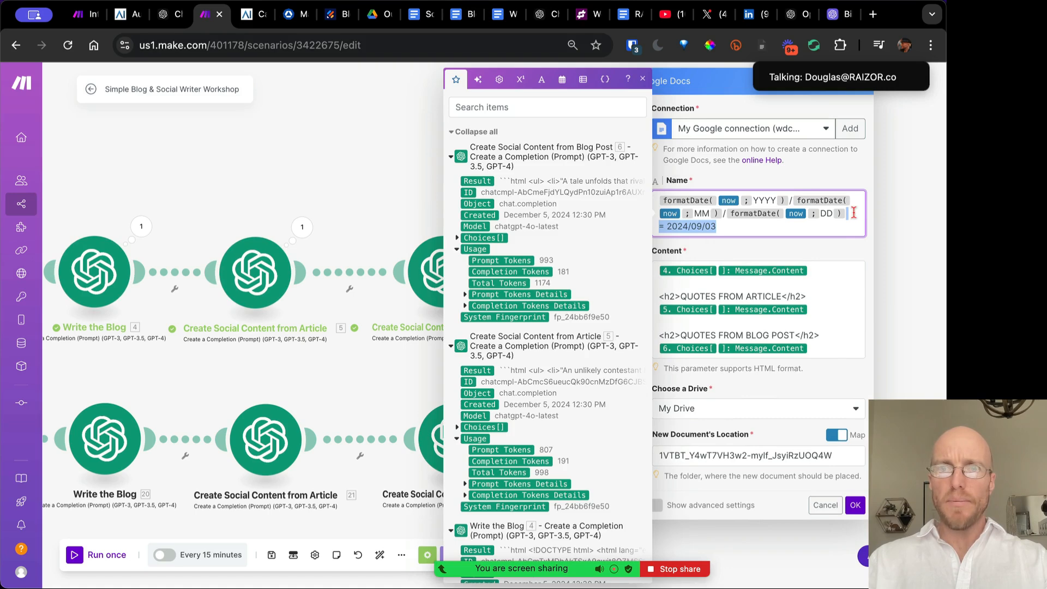
pyautogui.write('Blog Post')
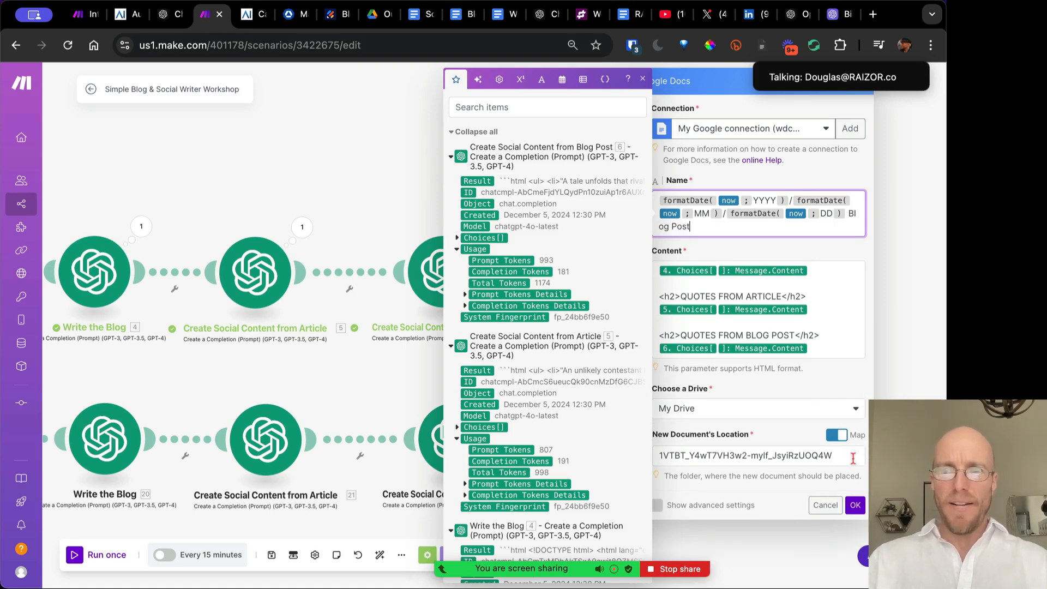
pyautogui.click(855, 505)
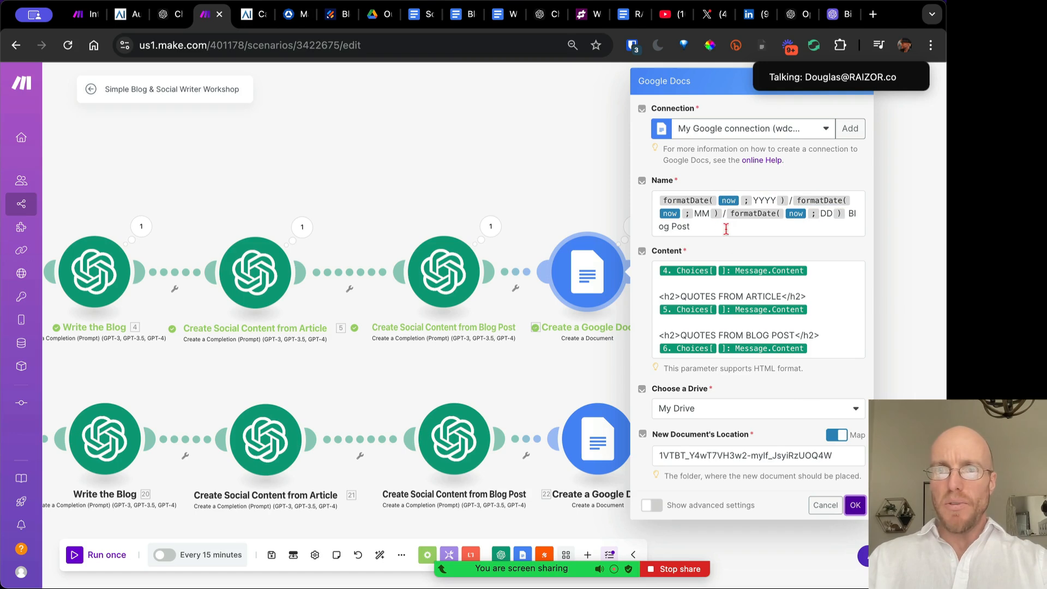
pyautogui.click(844, 219)
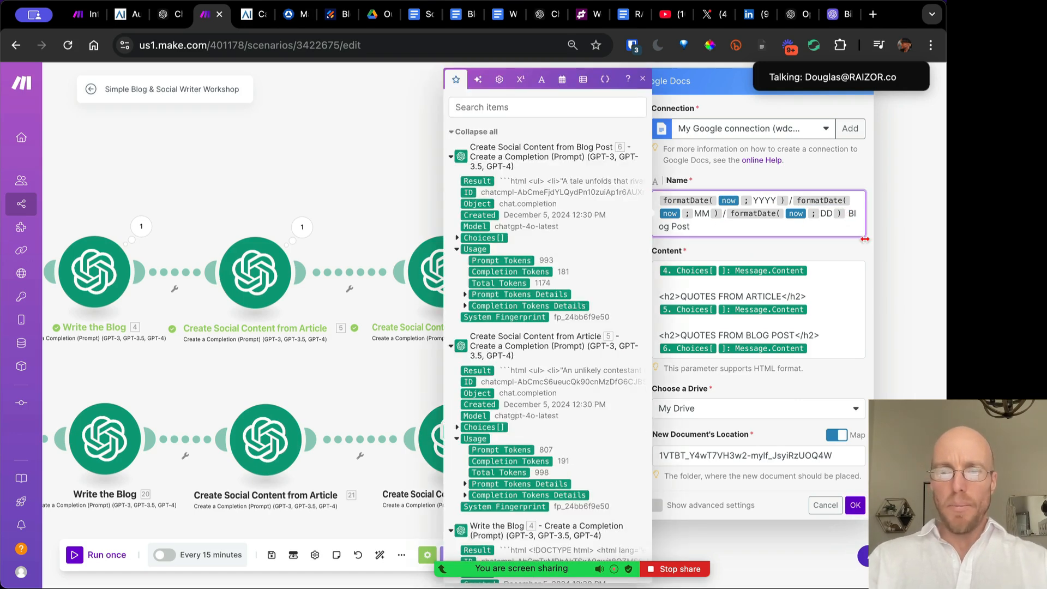
pyautogui.click(854, 504)
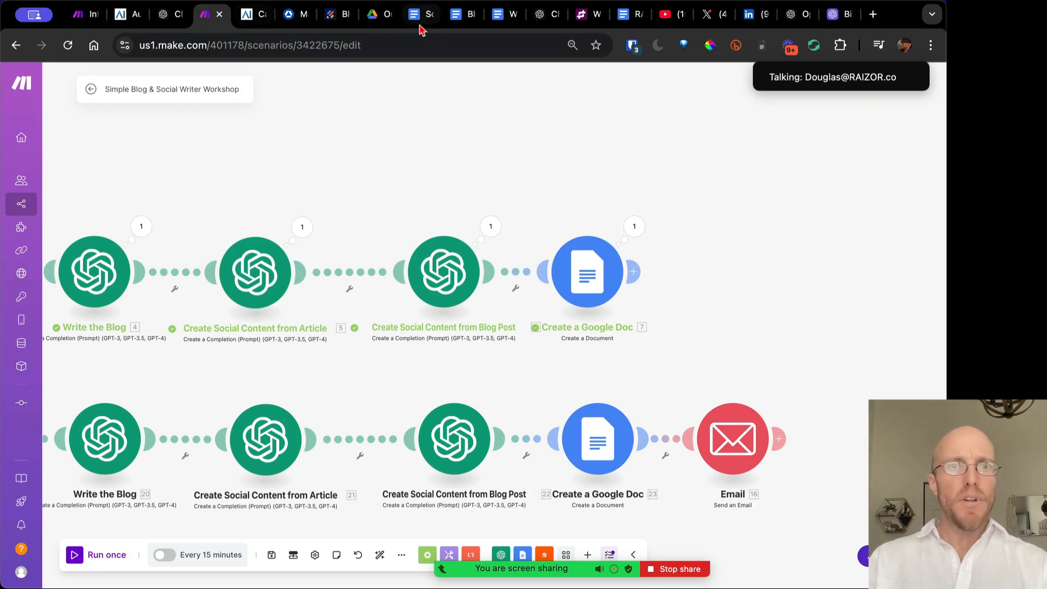
pyautogui.click(374, 14)
# Open the generated Blog Post document and read through the article's paragraphs
pyautogui.doubleClick(364, 199)
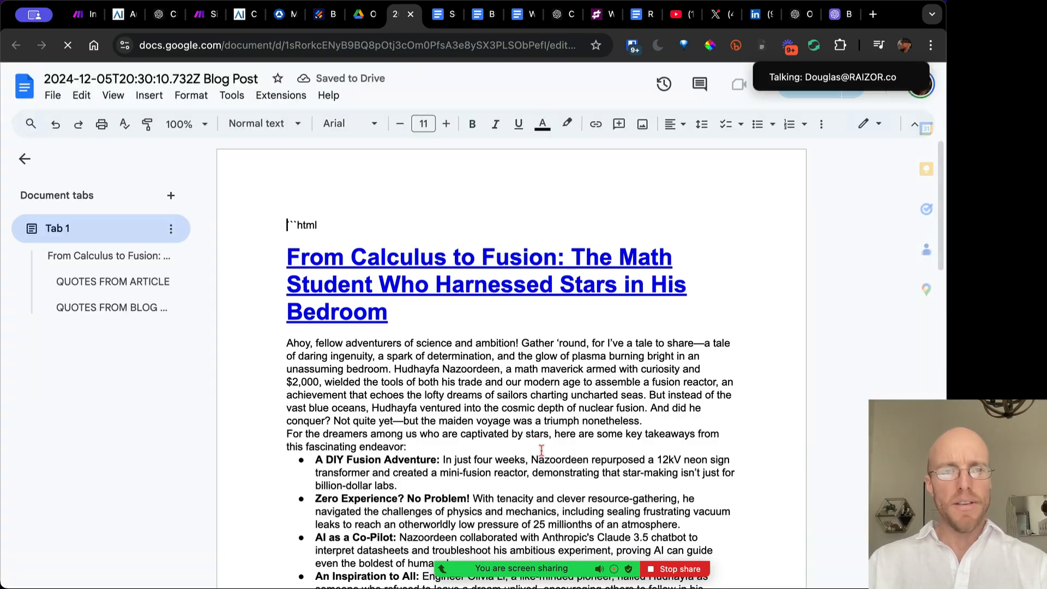
pyautogui.scroll(-3, 507, 417)
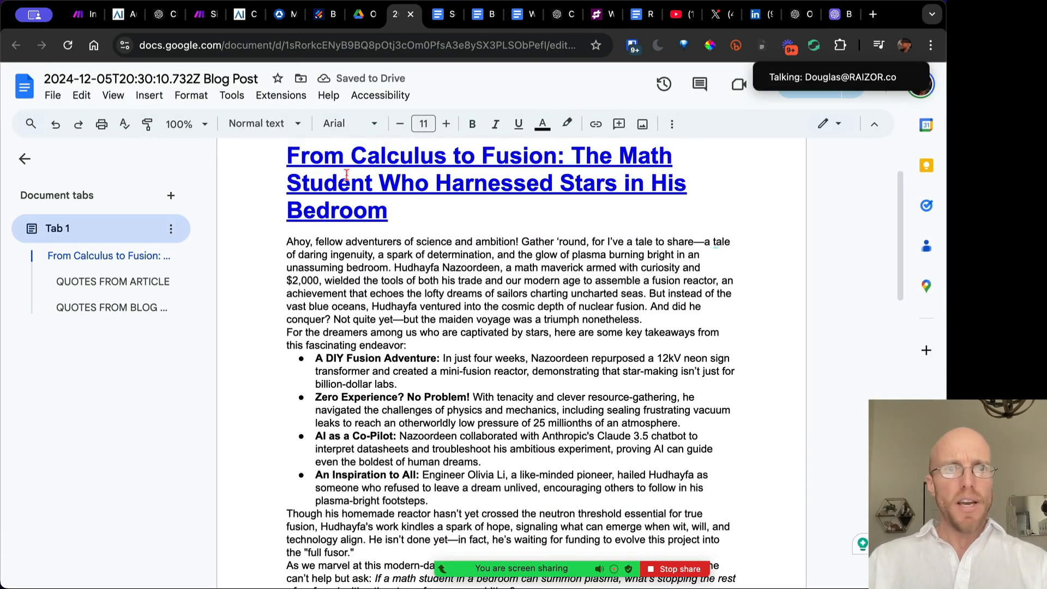
pyautogui.scroll(2, 346, 174)
pyautogui.scroll(-3, 375, 299)
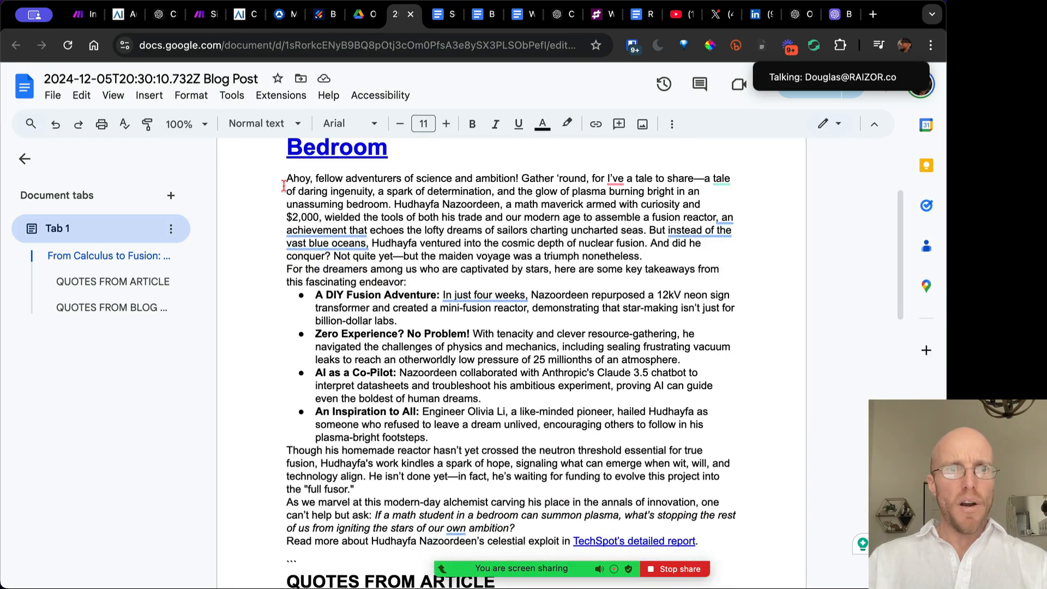
pyautogui.moveTo(284, 181); pyautogui.dragTo(384, 295)
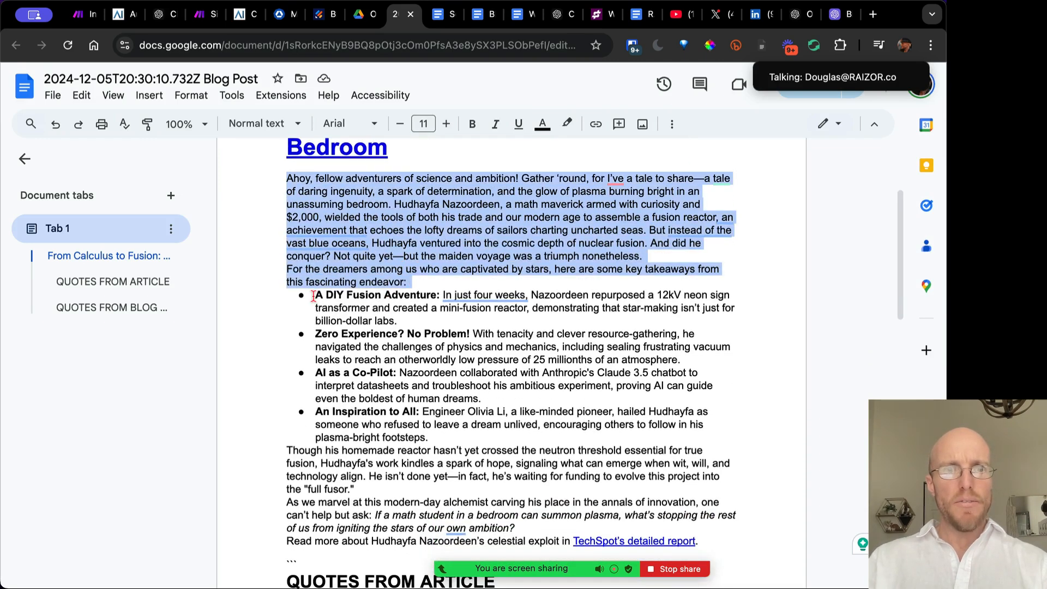
pyautogui.moveTo(313, 296); pyautogui.dragTo(477, 436)
pyautogui.scroll(-2, 477, 438)
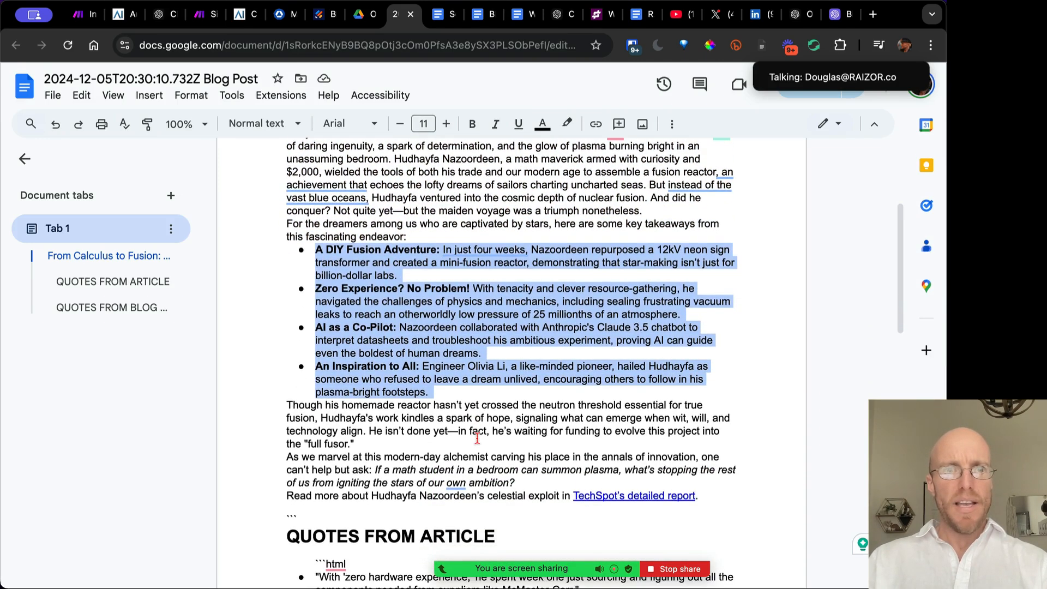
pyautogui.scroll(2, 477, 437)
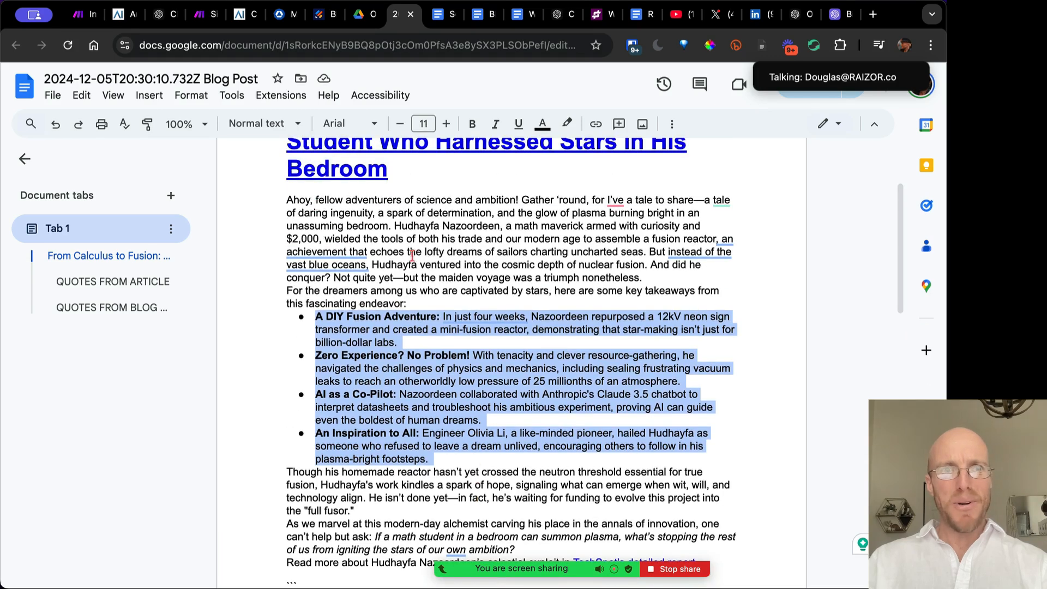
pyautogui.moveTo(459, 319)
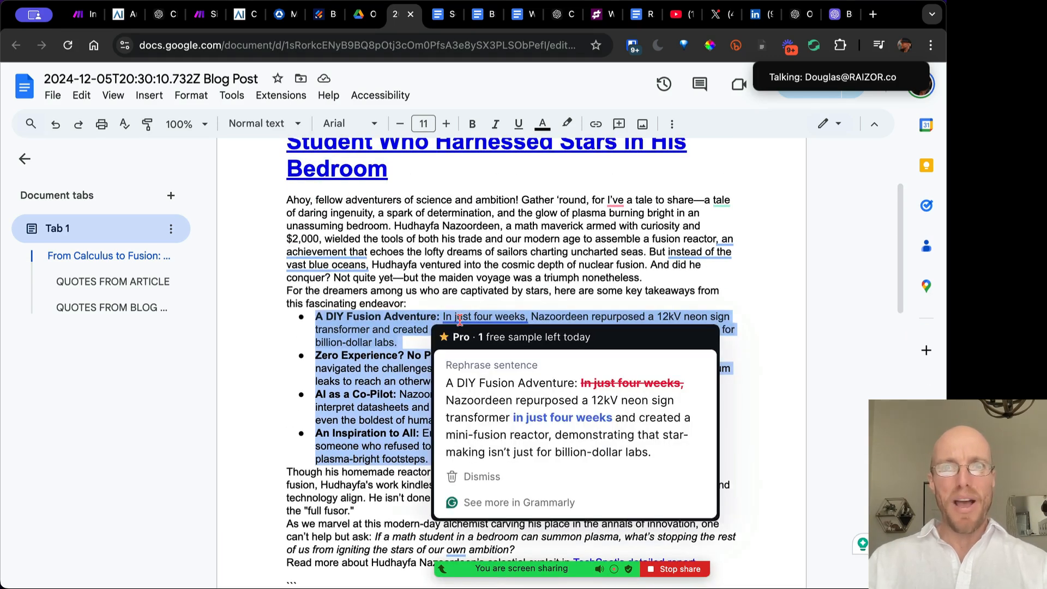
pyautogui.scroll(-5, 459, 320)
pyautogui.moveTo(285, 241); pyautogui.dragTo(703, 327)
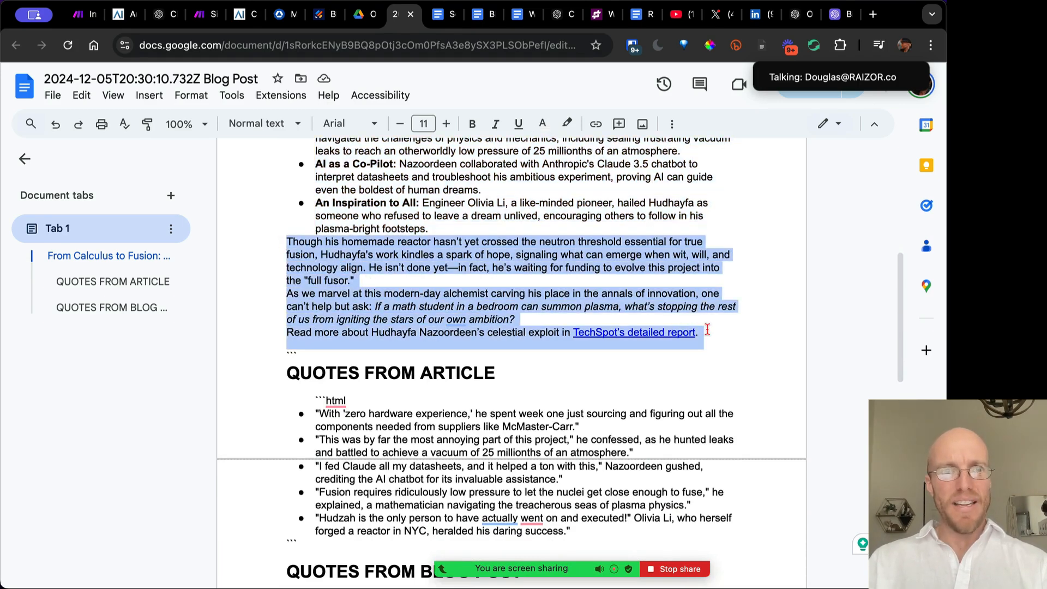
pyautogui.click(393, 297)
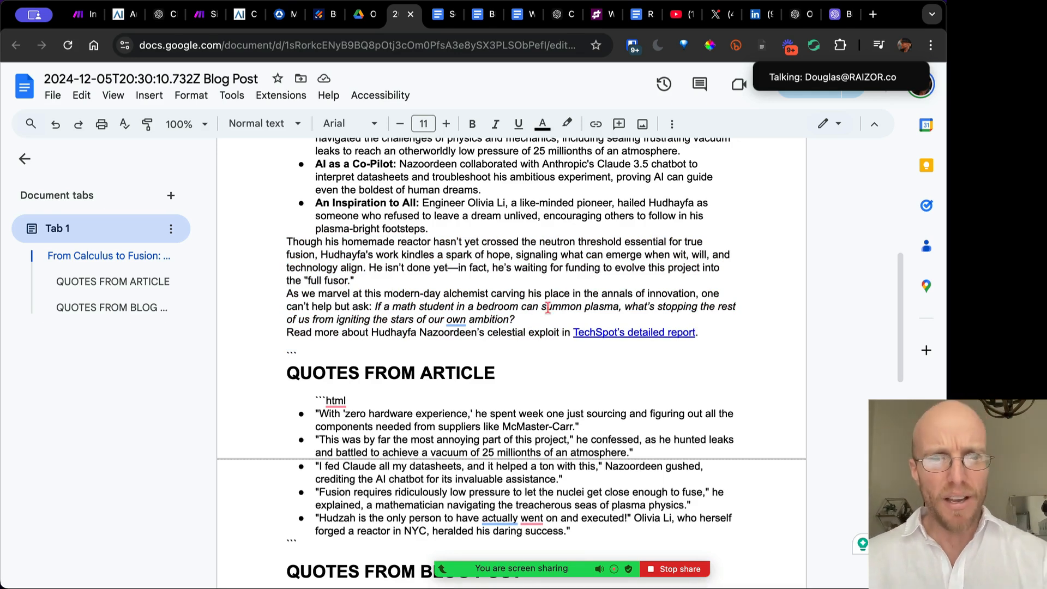
# Highlight the stray ```html line at the document's top, then return to Make
pyautogui.scroll(-5, 548, 308)
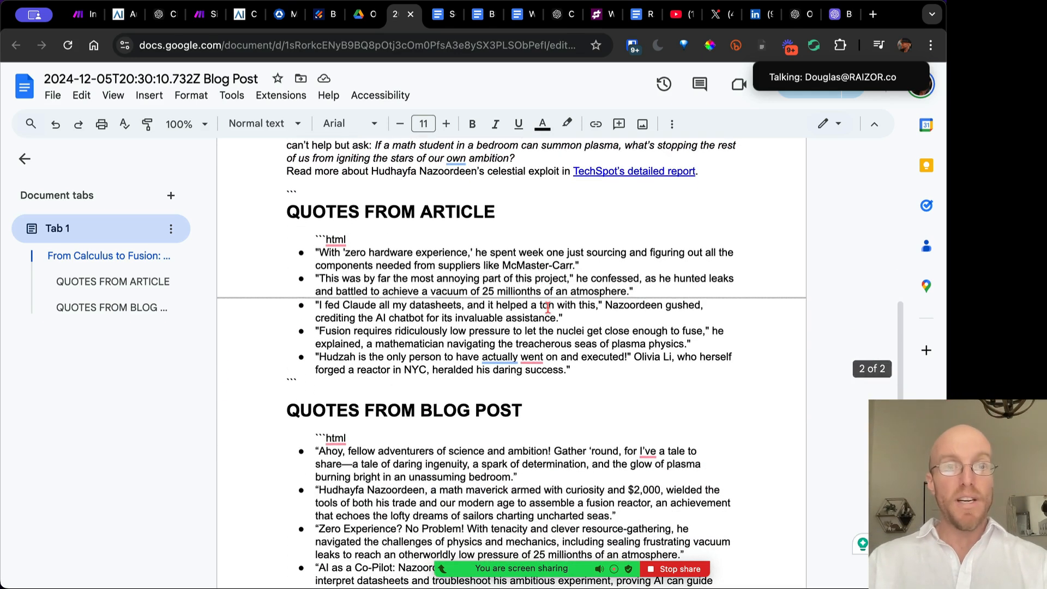
pyautogui.scroll(15, 547, 308)
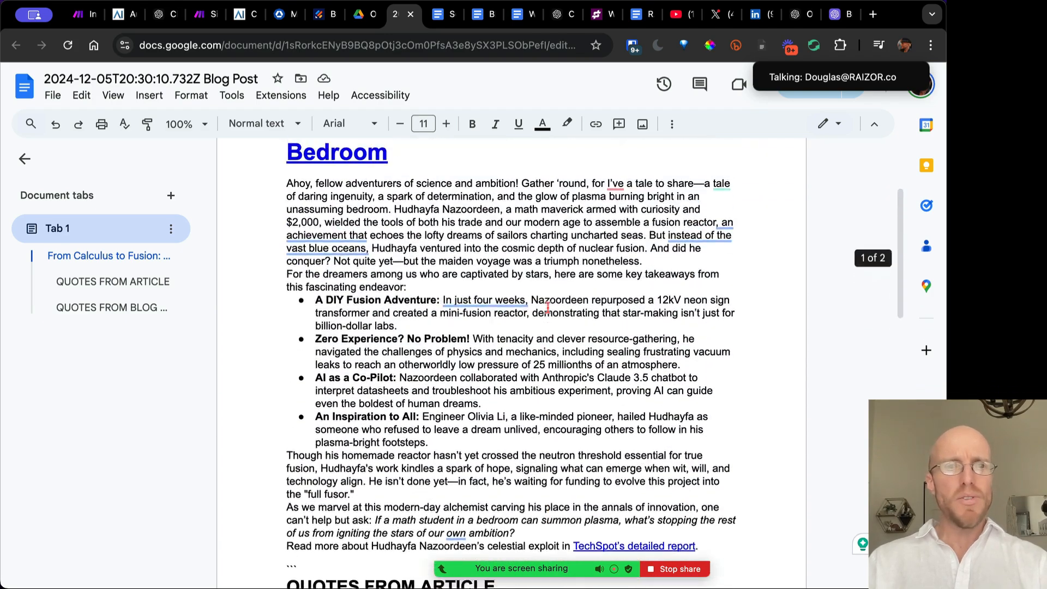
pyautogui.moveTo(321, 225); pyautogui.dragTo(276, 222)
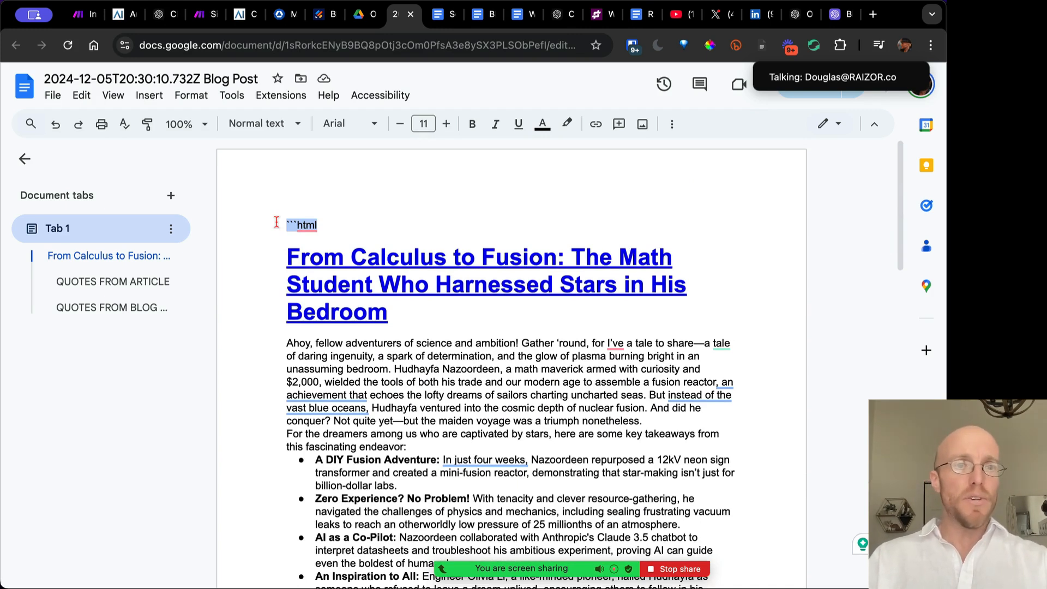
pyautogui.moveTo(311, 229)
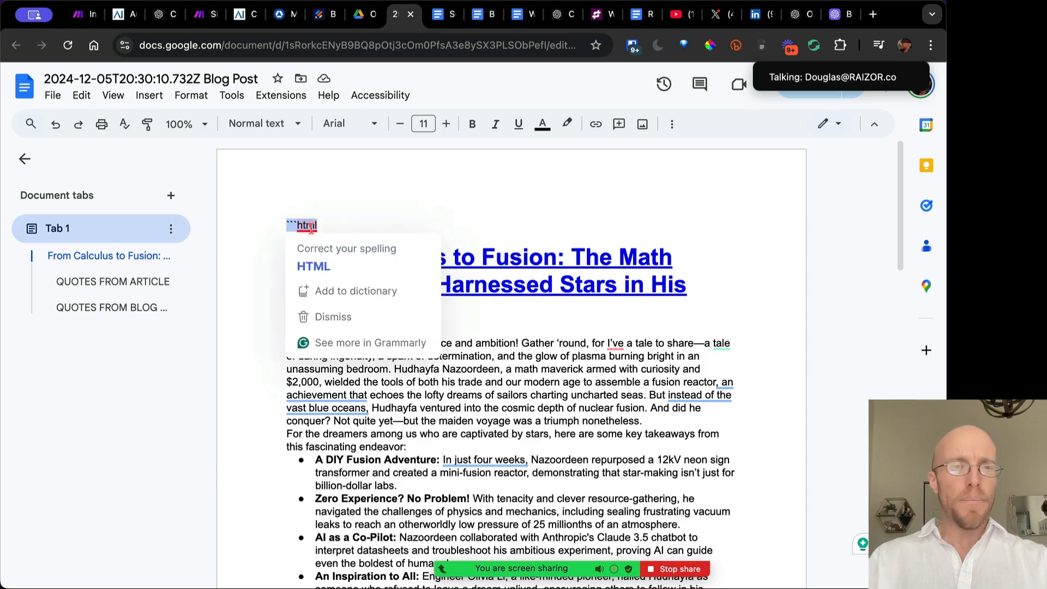
pyautogui.click(200, 12)
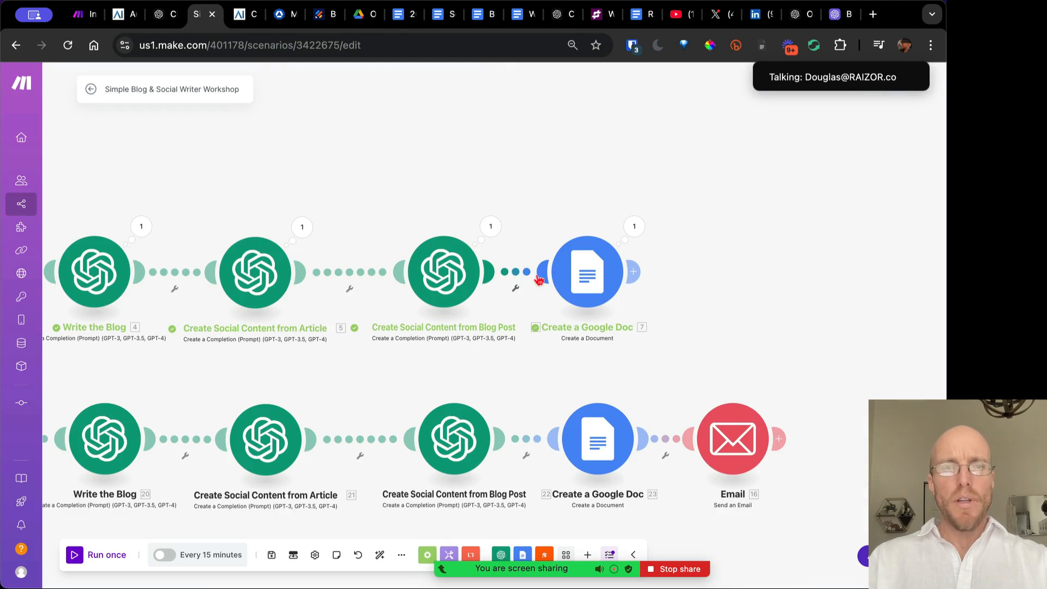
# Insert a router before the Google Doc module, then delete it and reconnect the link
pyautogui.click(519, 274)
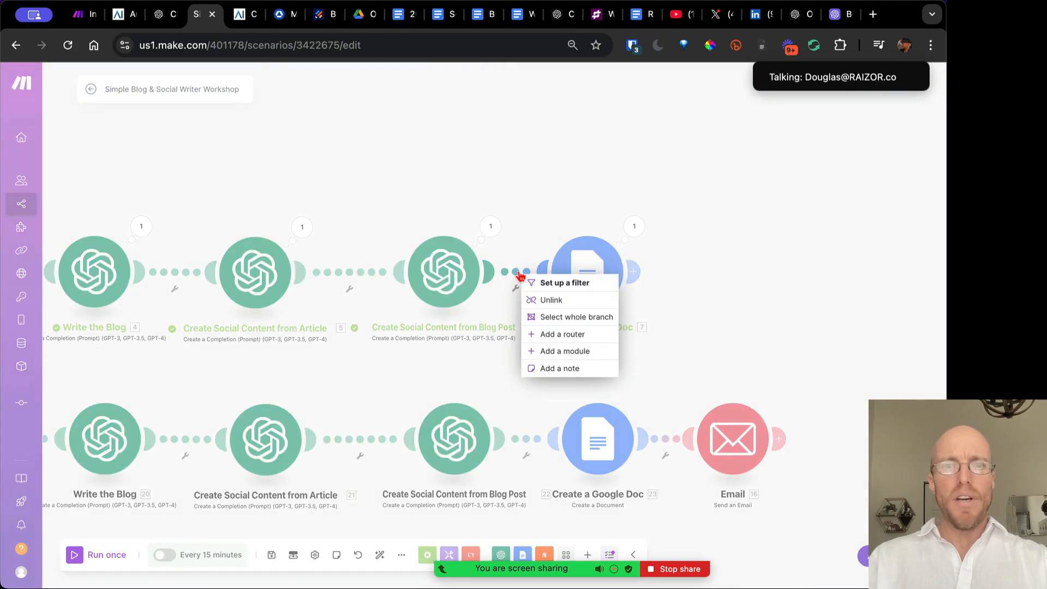
pyautogui.click(674, 273)
pyautogui.click(515, 275)
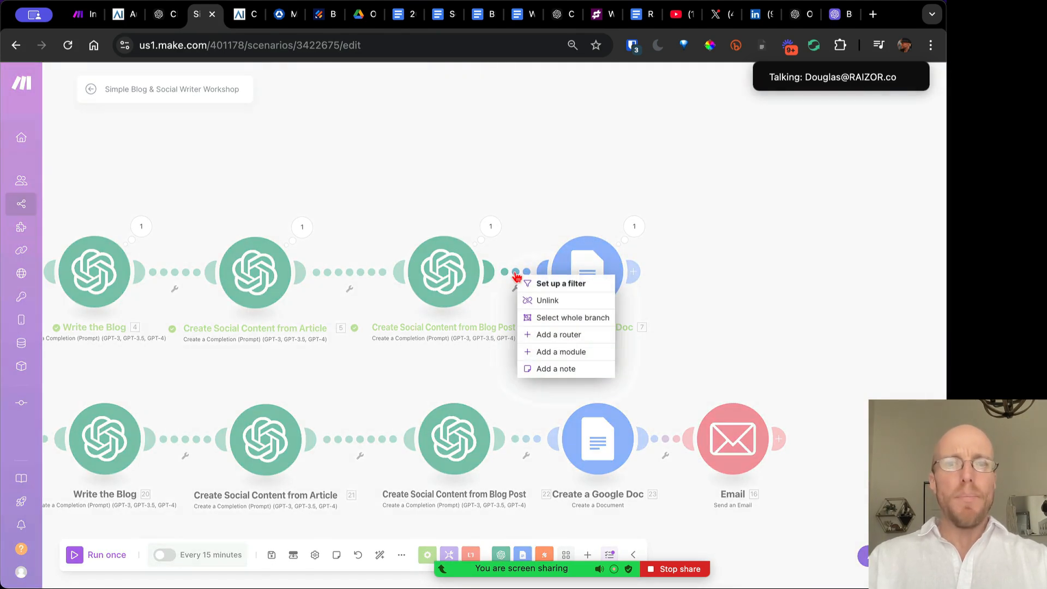
pyautogui.click(560, 334)
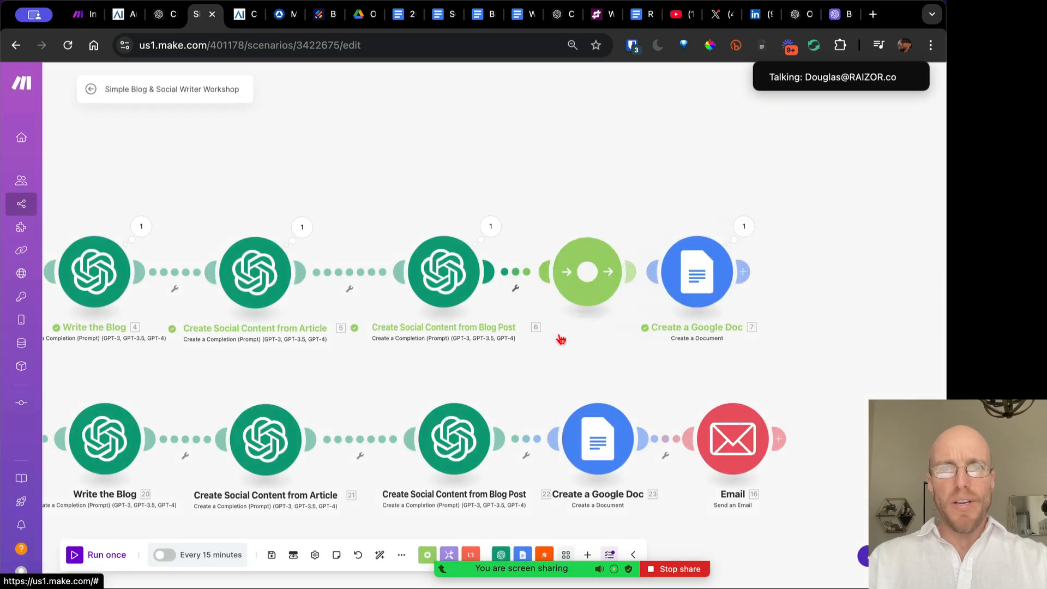
pyautogui.rightClick(580, 294)
pyautogui.click(599, 364)
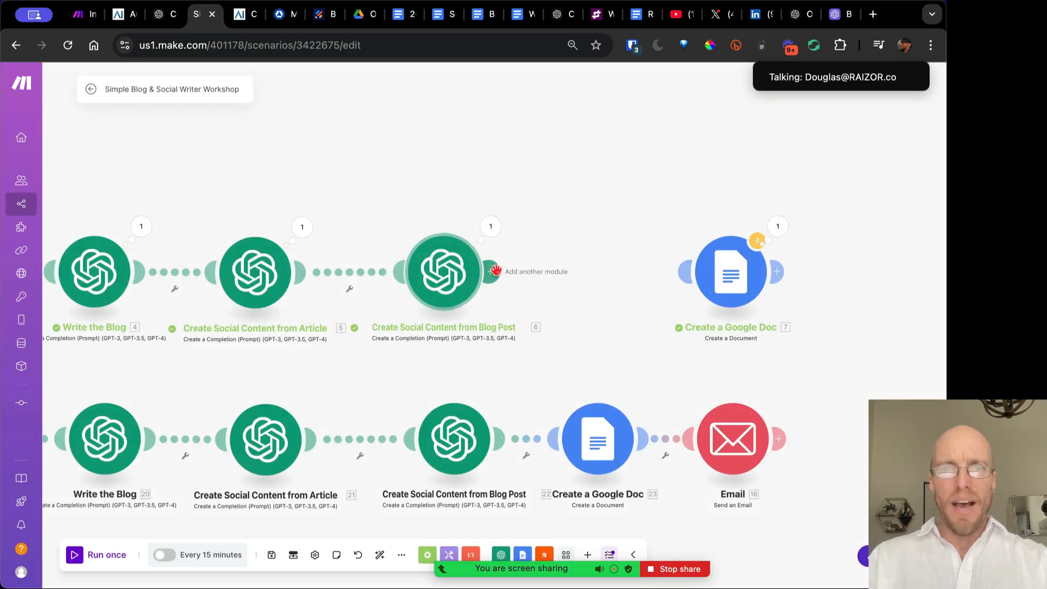
pyautogui.moveTo(495, 269); pyautogui.dragTo(684, 273)
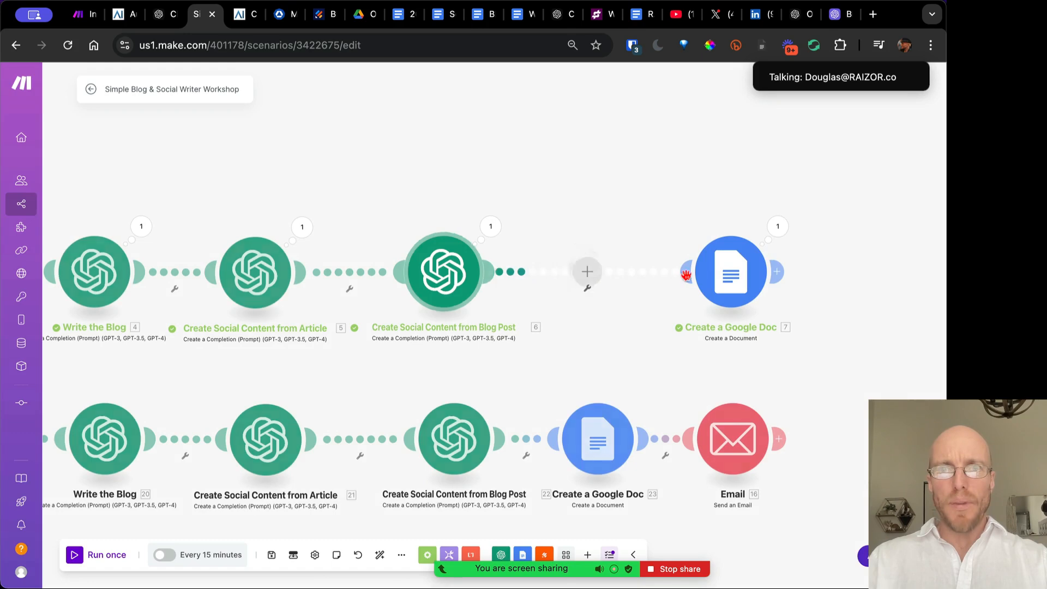
# Add a Text parser Replace module between Blog Post and Create a Google Doc
pyautogui.rightClick(621, 280)
pyautogui.click(616, 357)
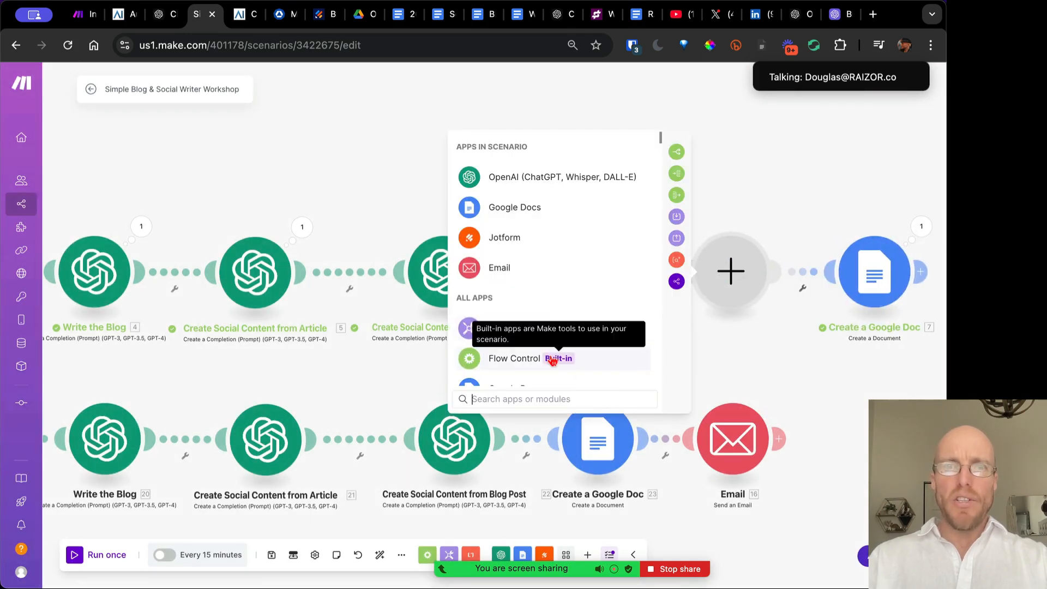
pyautogui.write('re')
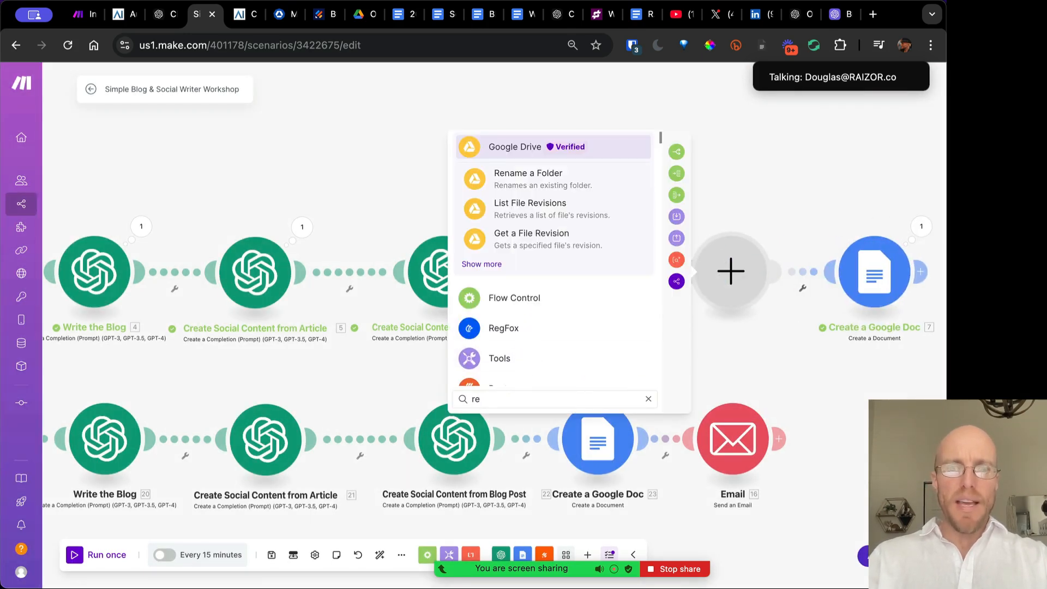
pyautogui.write('pla')
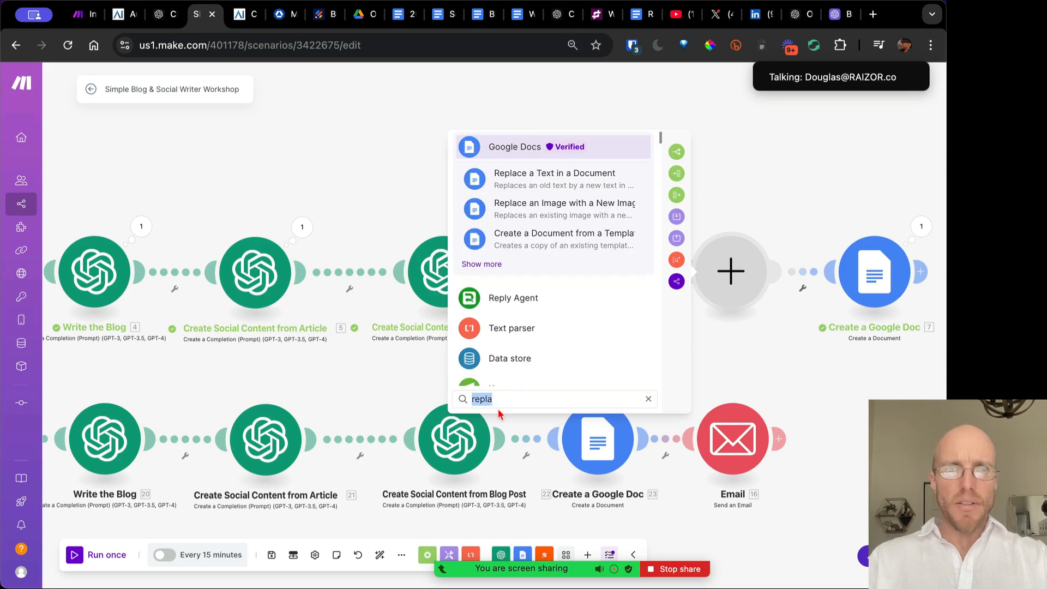
pyautogui.click(537, 329)
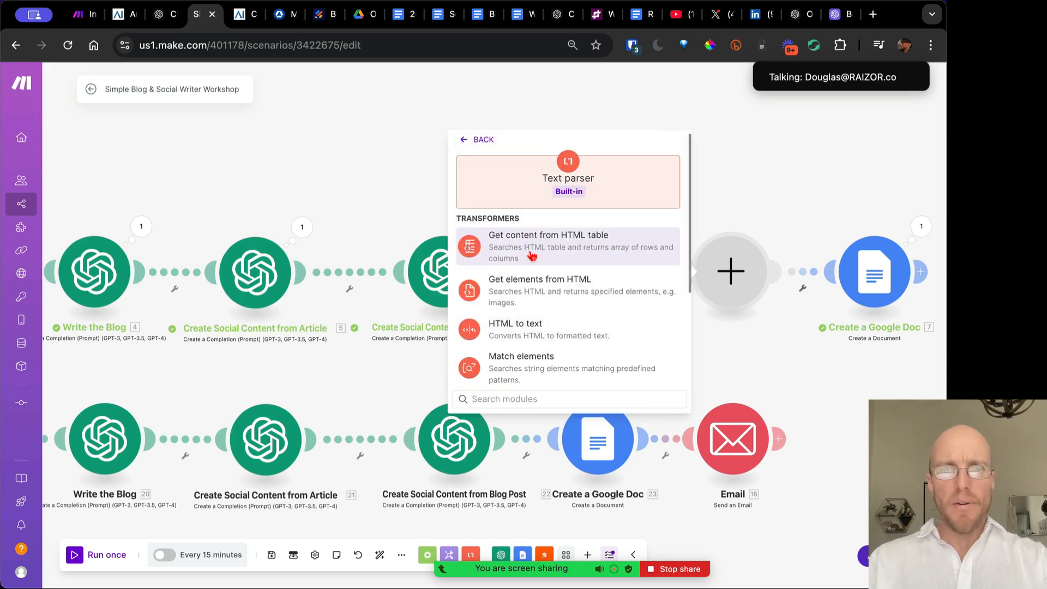
pyautogui.click(479, 398)
pyautogui.write('rep')
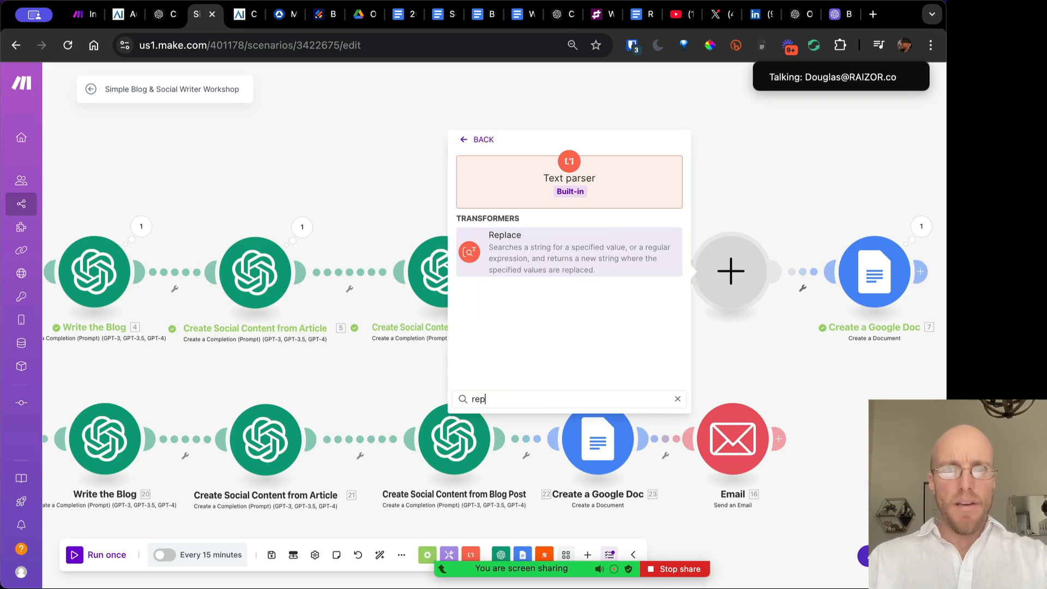
pyautogui.click(546, 271)
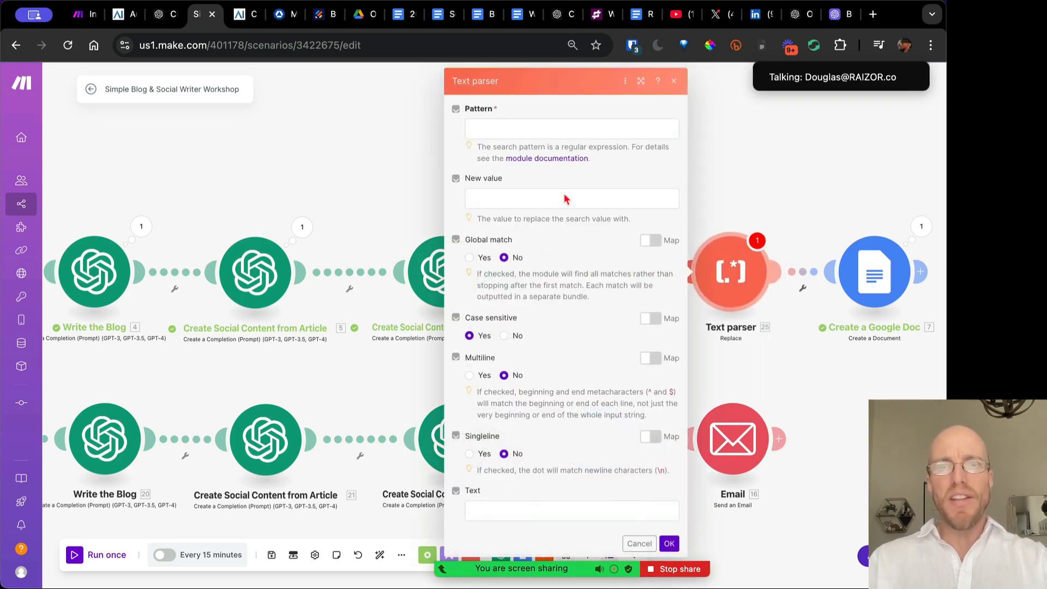
# Cancel and delete the Text parser module, placing Create a Google Doc beside Blog Post
pyautogui.click(638, 543)
pyautogui.rightClick(736, 279)
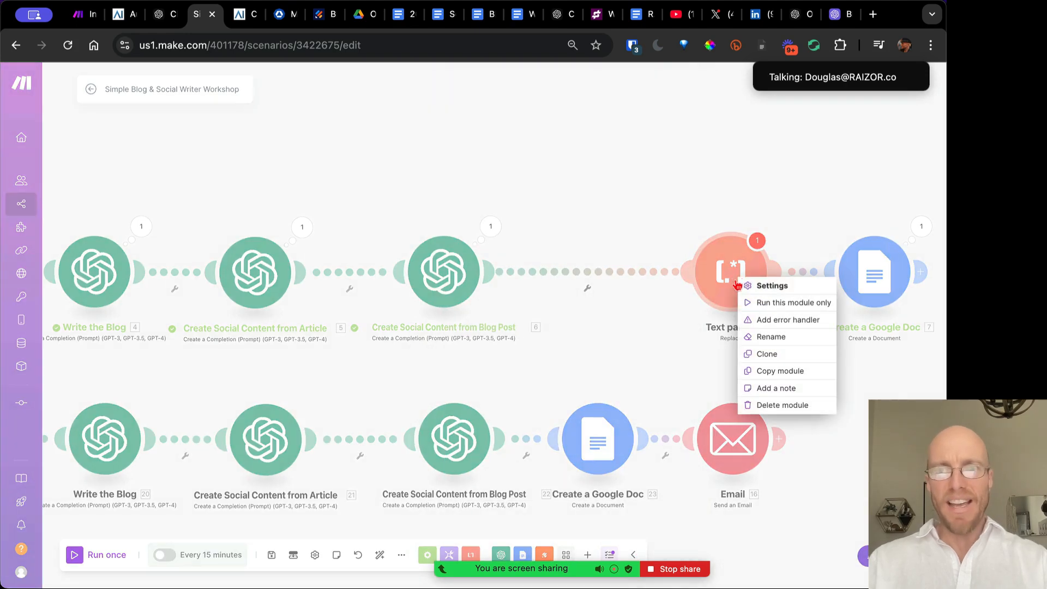
pyautogui.click(763, 404)
pyautogui.moveTo(843, 278); pyautogui.dragTo(611, 276)
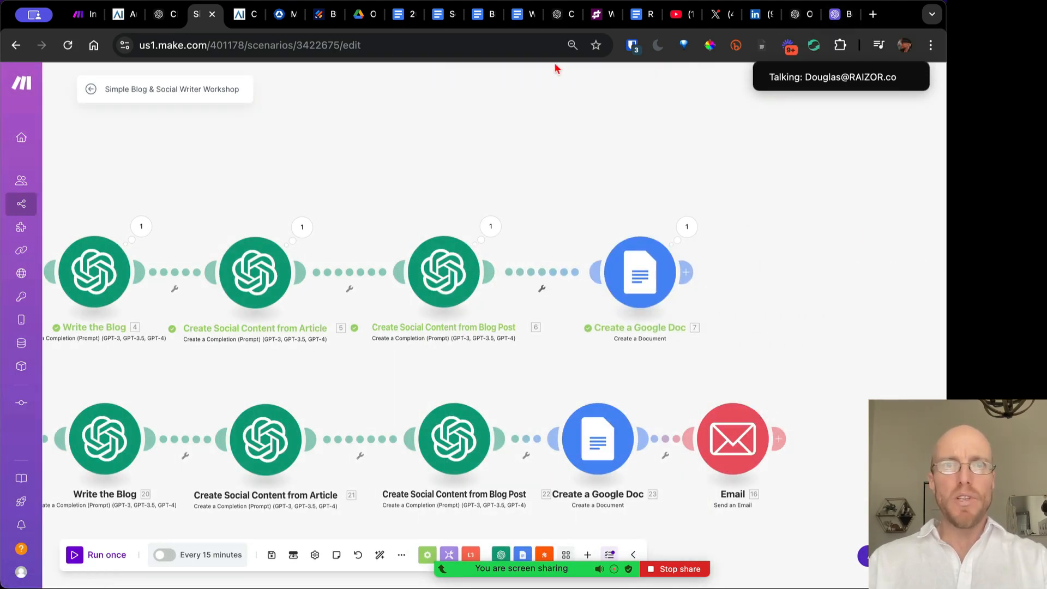
# Delete the stray ```html line above the blog post title in the Blog Post doc
pyautogui.click(396, 16)
pyautogui.scroll(-1, 490, 352)
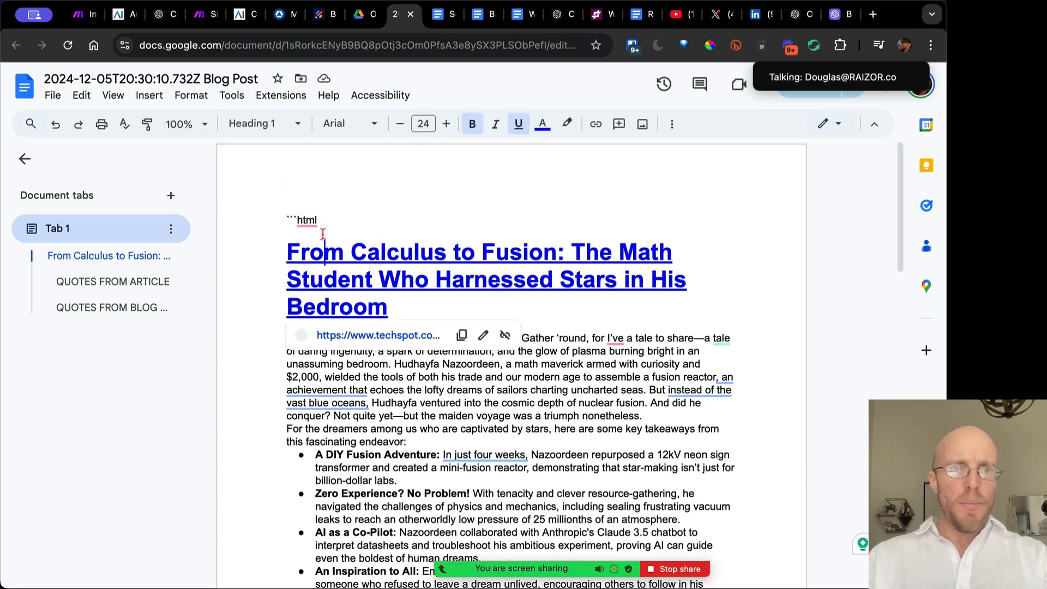
pyautogui.press('BackSpace')
# Review the quote sections in the blog post, then go back to the Make scenario
pyautogui.scroll(-3, 507, 411)
pyautogui.scroll(-10, 507, 412)
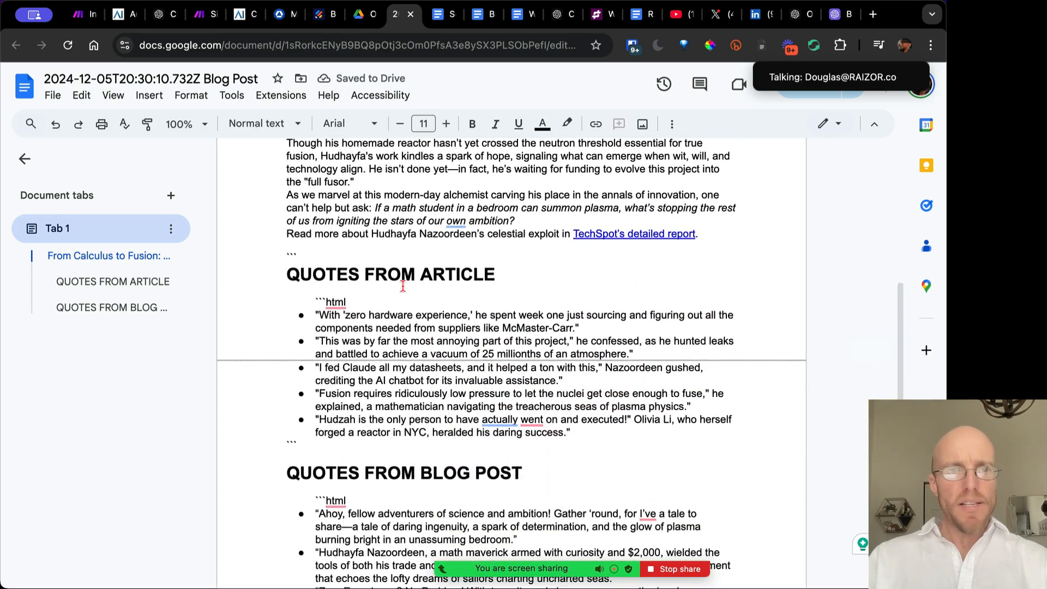
pyautogui.moveTo(320, 316); pyautogui.dragTo(575, 328)
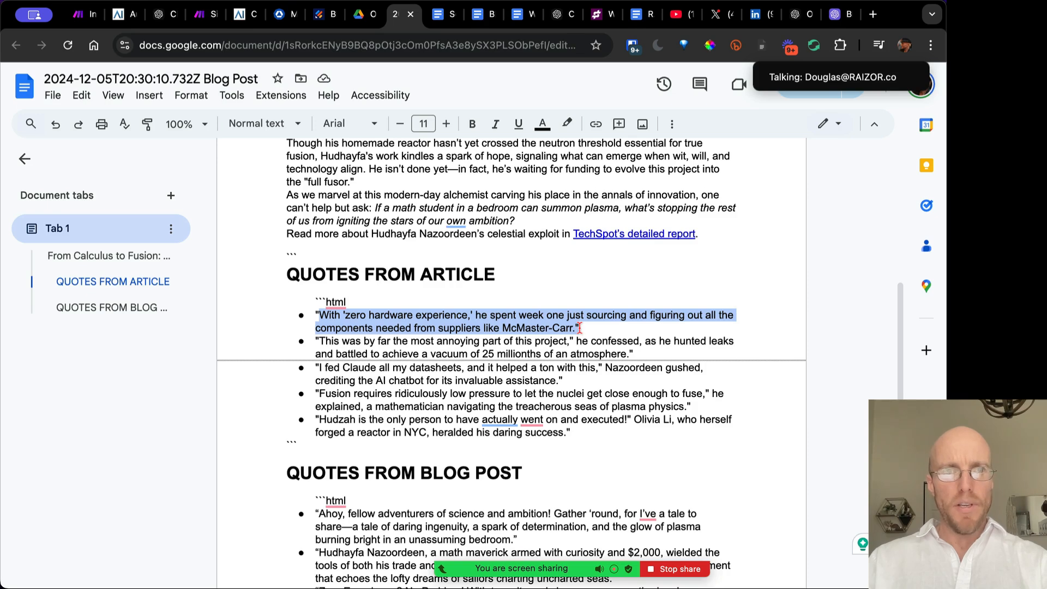
pyautogui.scroll(-5, 497, 412)
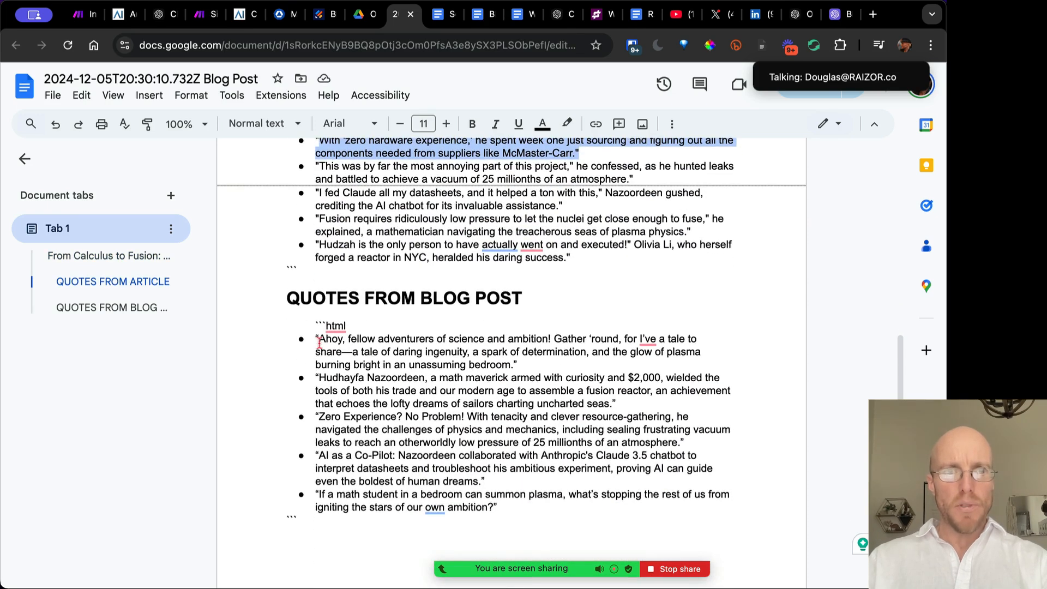
pyautogui.moveTo(319, 342); pyautogui.dragTo(609, 397)
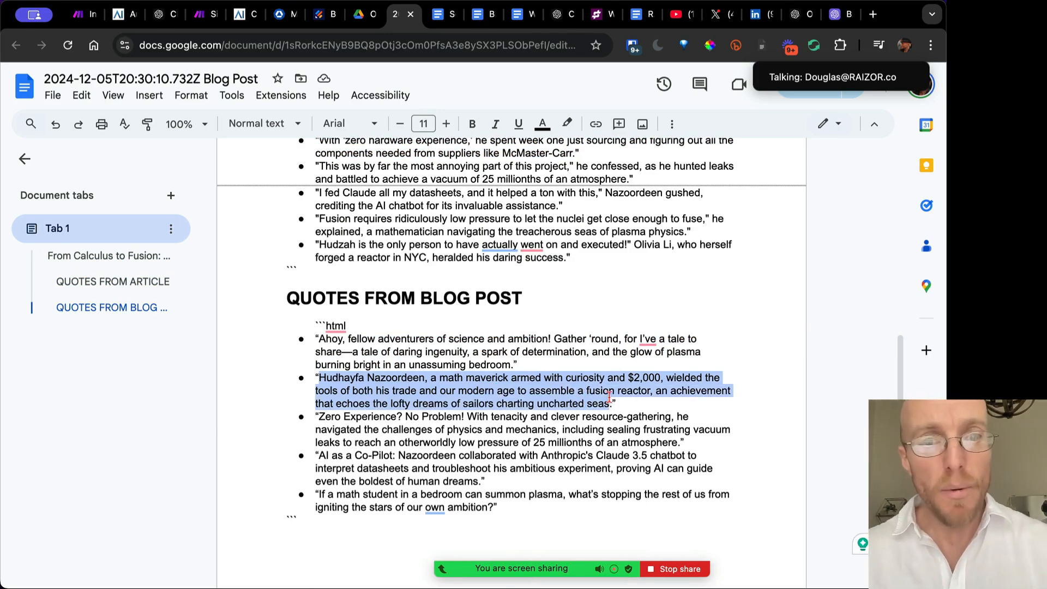
pyautogui.scroll(20, 609, 397)
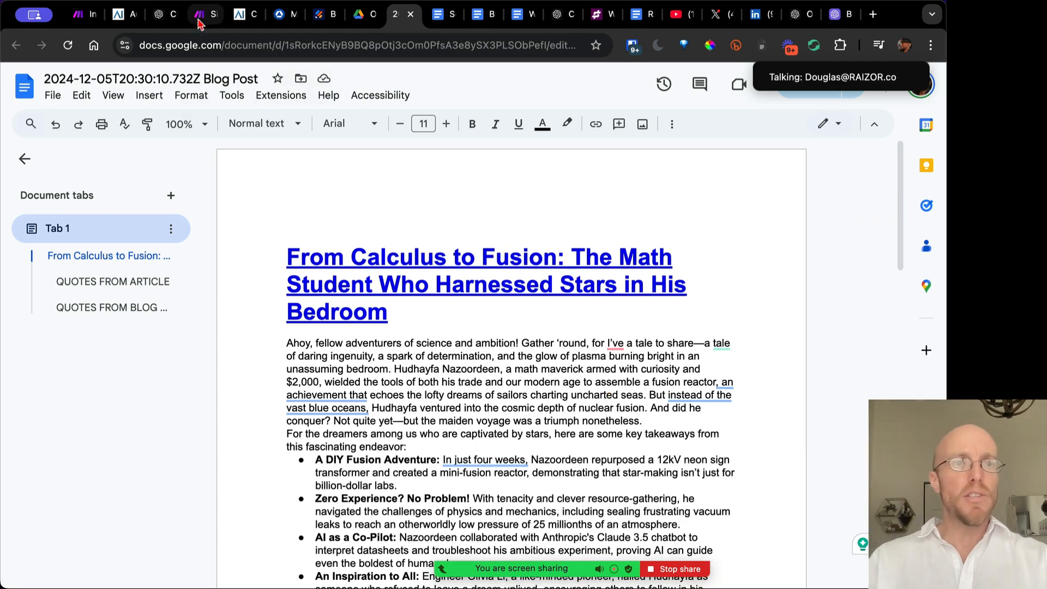
pyautogui.click(204, 14)
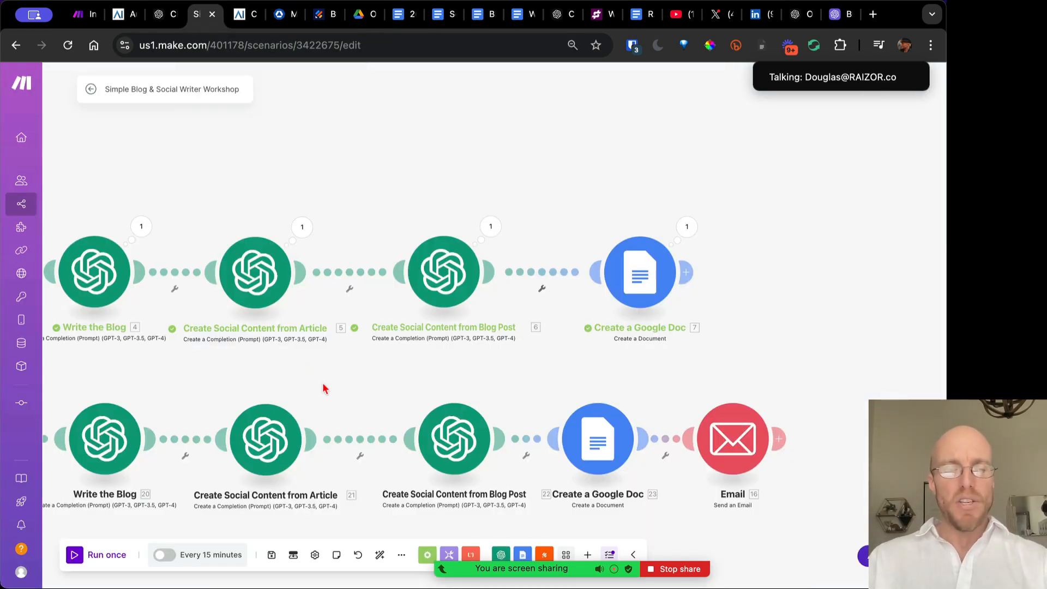
pyautogui.scroll(-3, 321, 384)
pyautogui.moveTo(322, 385); pyautogui.dragTo(462, 378)
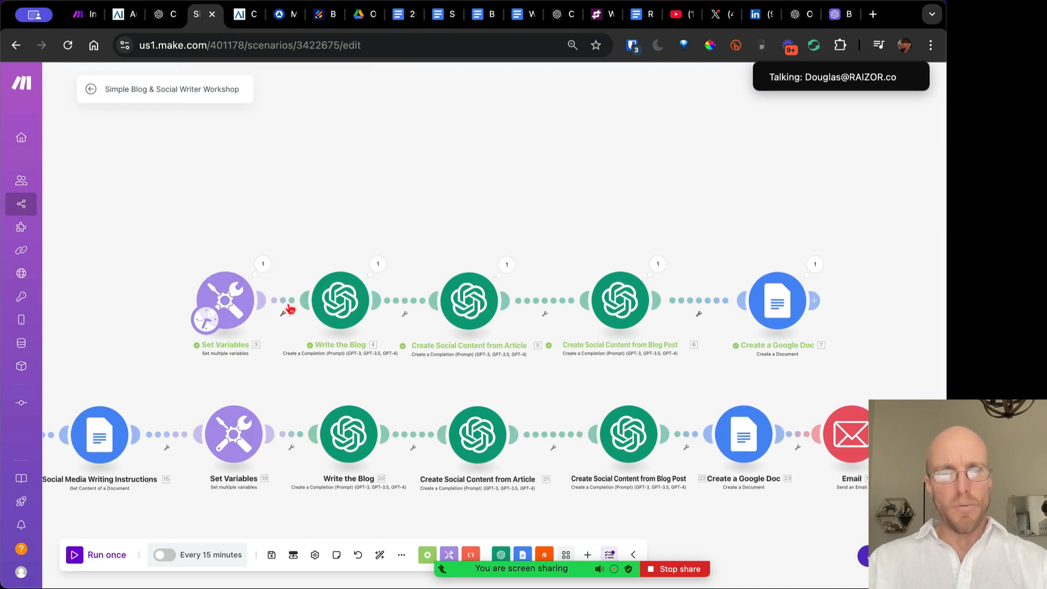
pyautogui.click(230, 302)
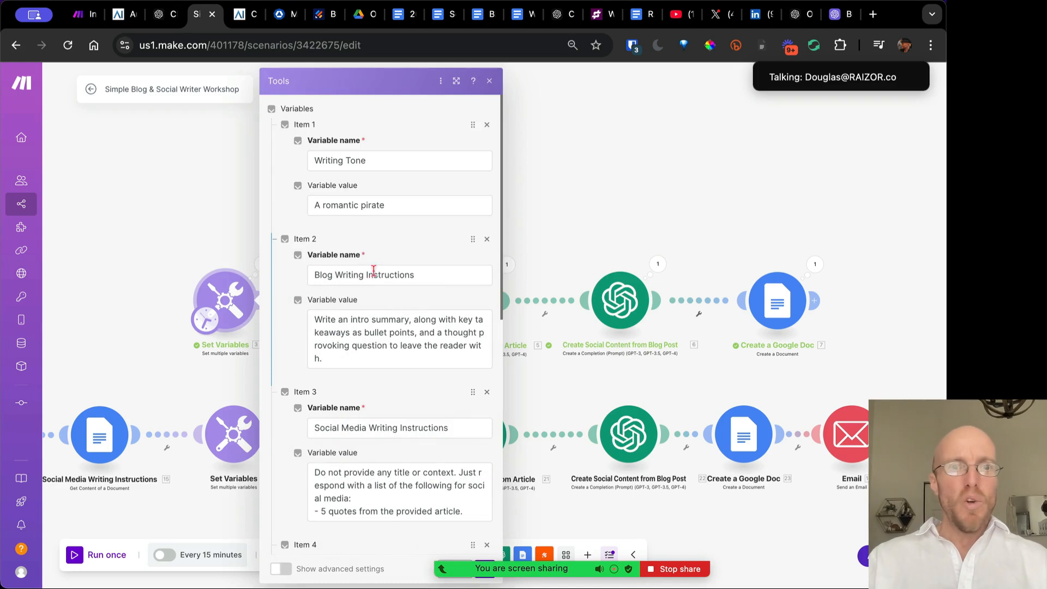
pyautogui.moveTo(404, 203); pyautogui.dragTo(310, 198)
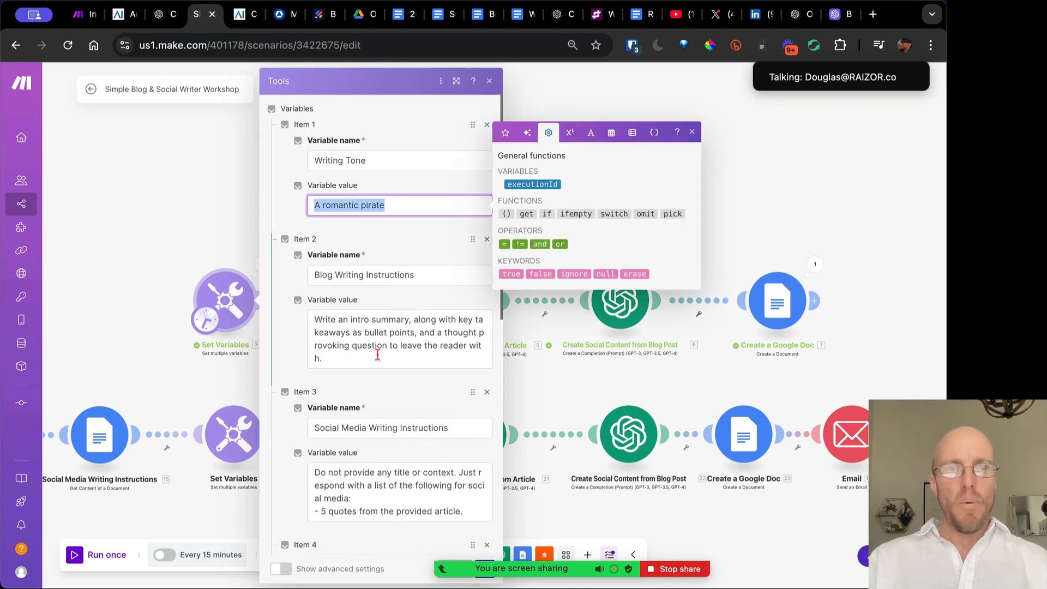
pyautogui.scroll(-3, 377, 298)
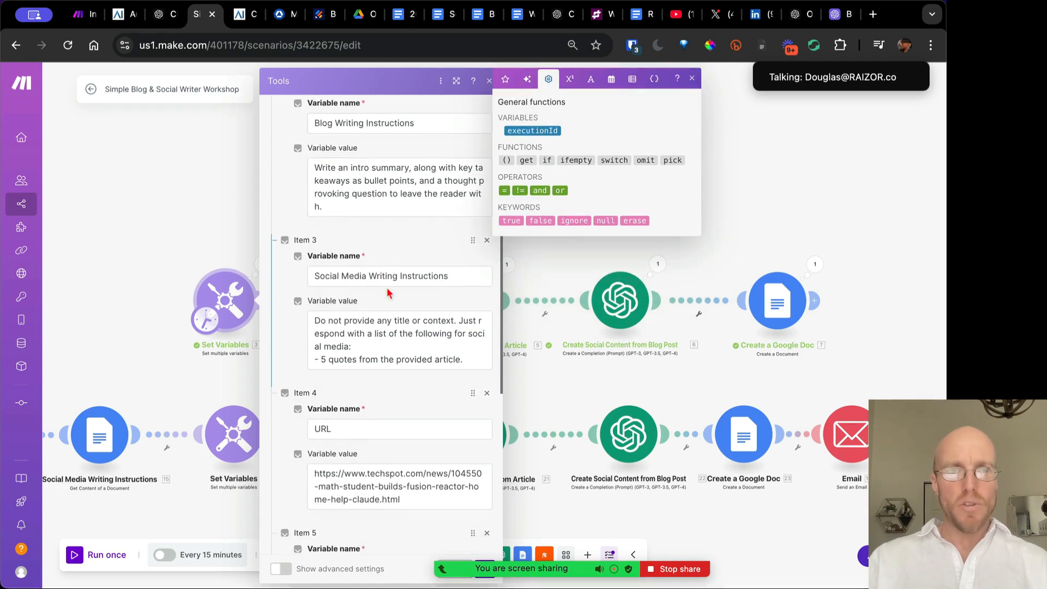
pyautogui.scroll(-4, 390, 296)
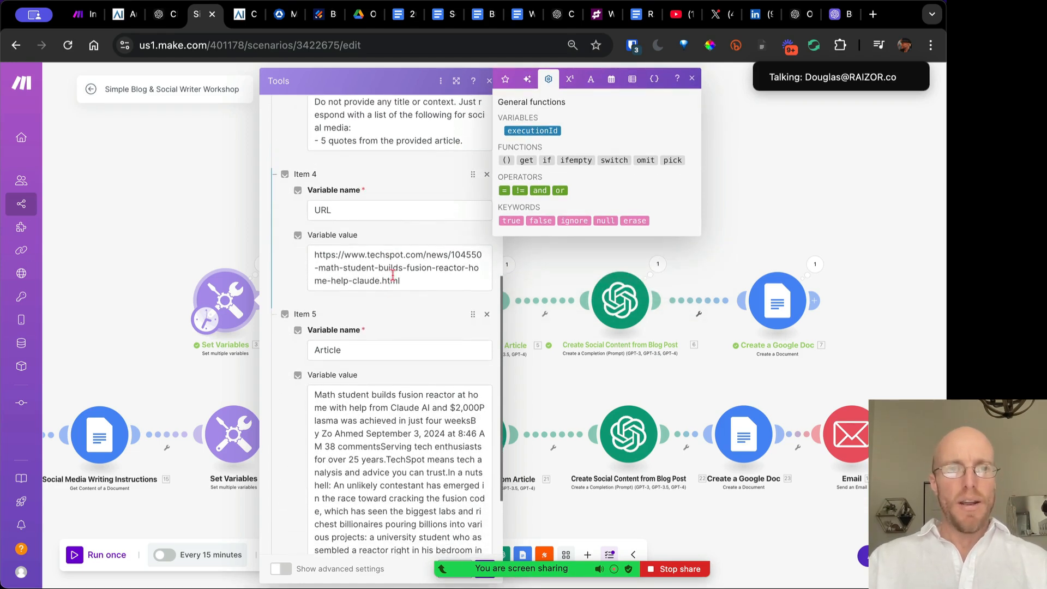
pyautogui.scroll(-2, 388, 275)
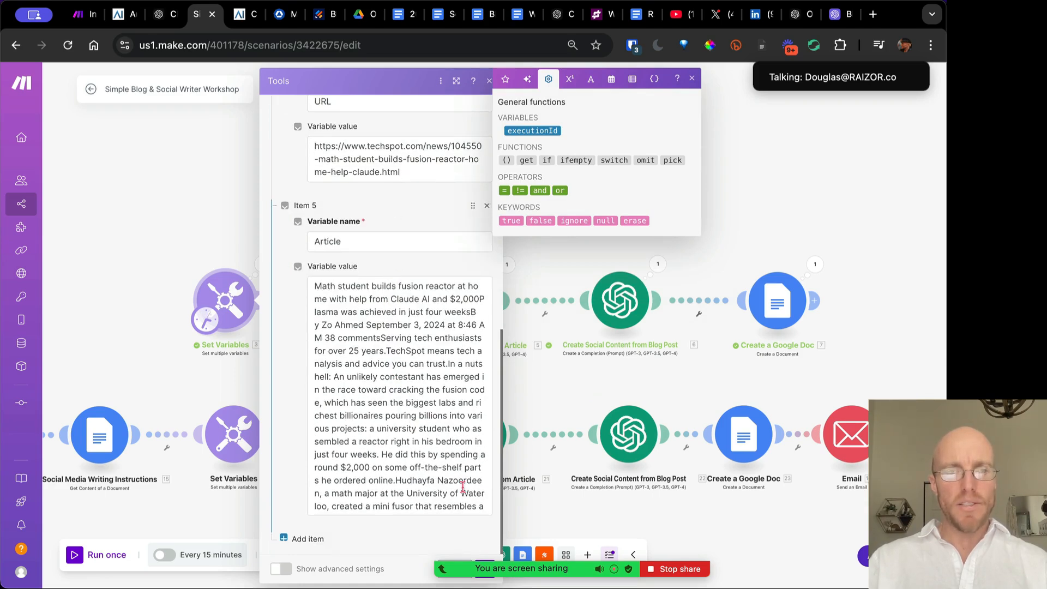
pyautogui.click(489, 82)
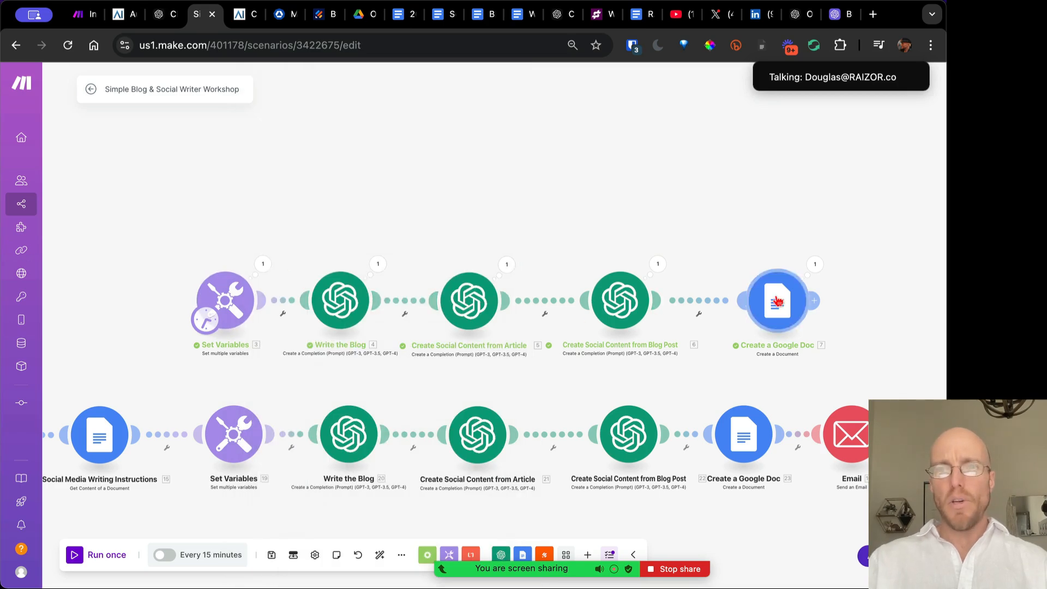
pyautogui.moveTo(778, 298); pyautogui.dragTo(759, 298)
pyautogui.moveTo(826, 298); pyautogui.dragTo(695, 295)
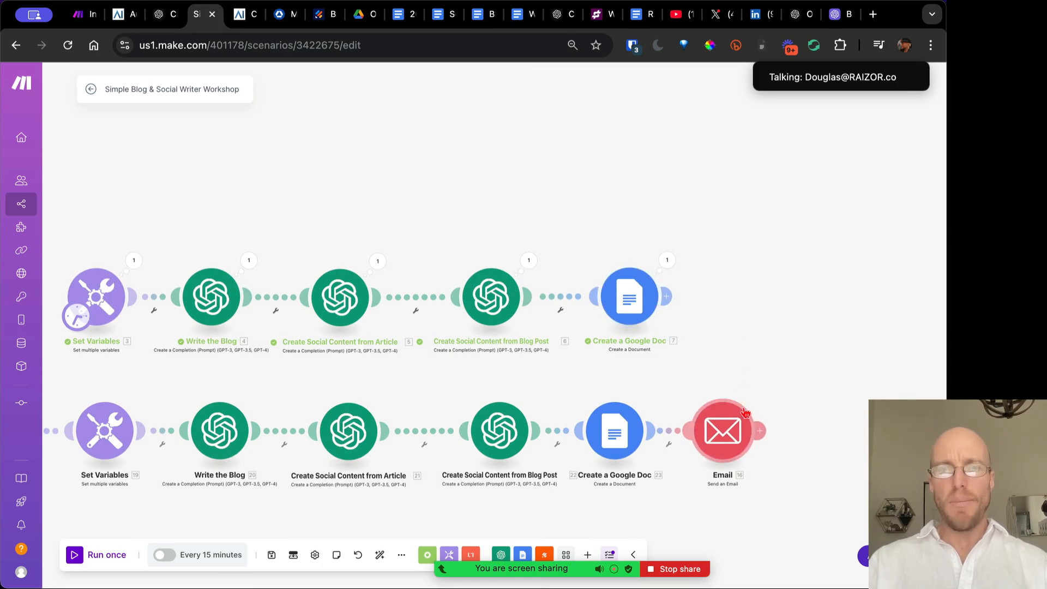
pyautogui.moveTo(569, 380); pyautogui.dragTo(755, 311)
pyautogui.scroll(-5, 456, 460)
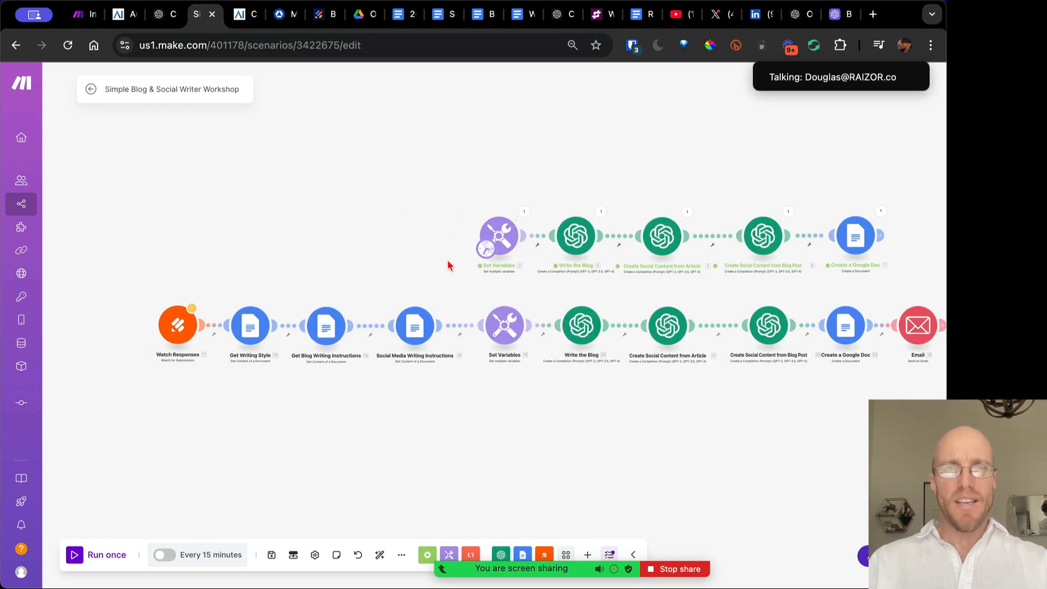
pyautogui.hscroll(3, 436, 376)
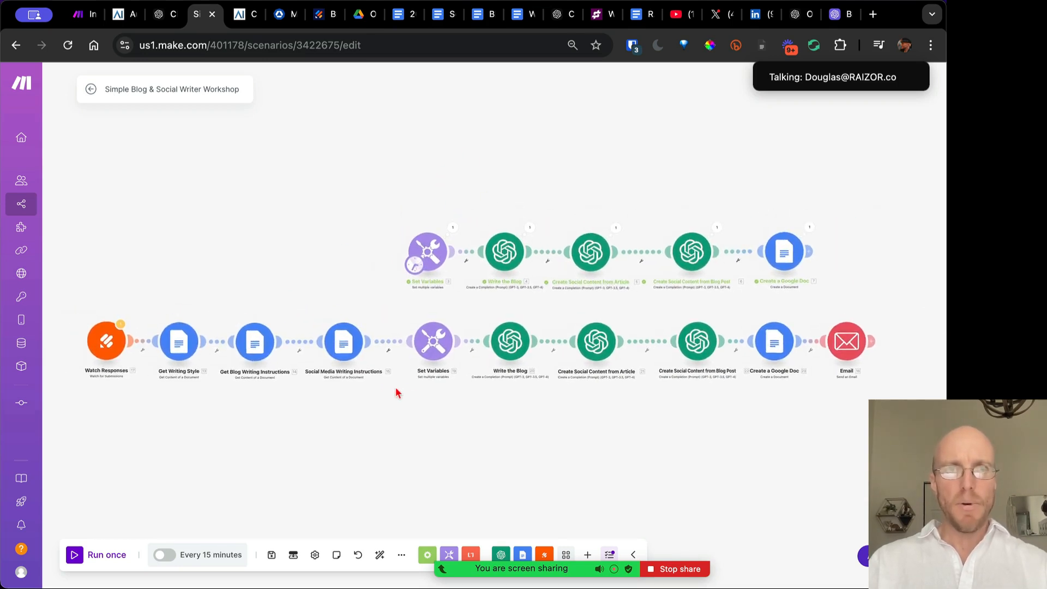
pyautogui.moveTo(835, 203); pyautogui.dragTo(412, 294)
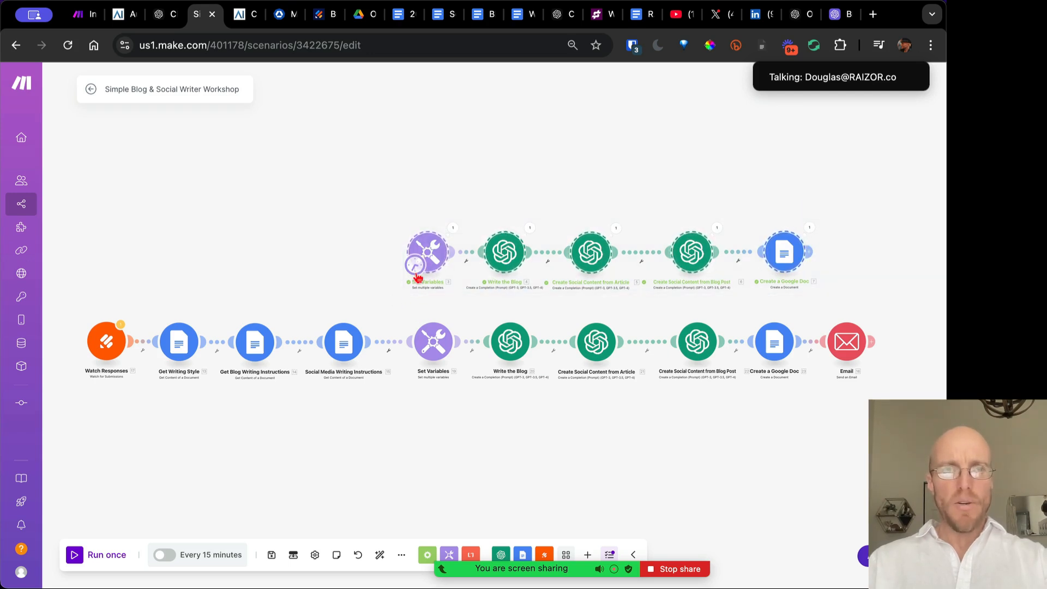
pyautogui.hotkey('ctrl', 'c')
pyautogui.hotkey('ctrl', 'v')
pyautogui.moveTo(370, 288); pyautogui.dragTo(583, 147)
pyautogui.click(617, 173)
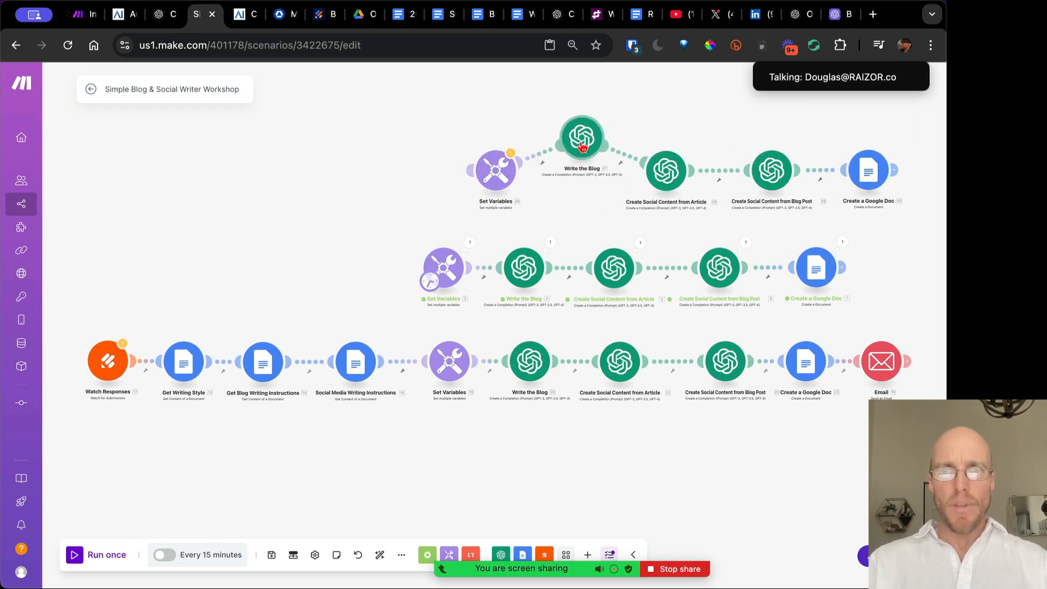
pyautogui.moveTo(496, 170); pyautogui.dragTo(411, 158)
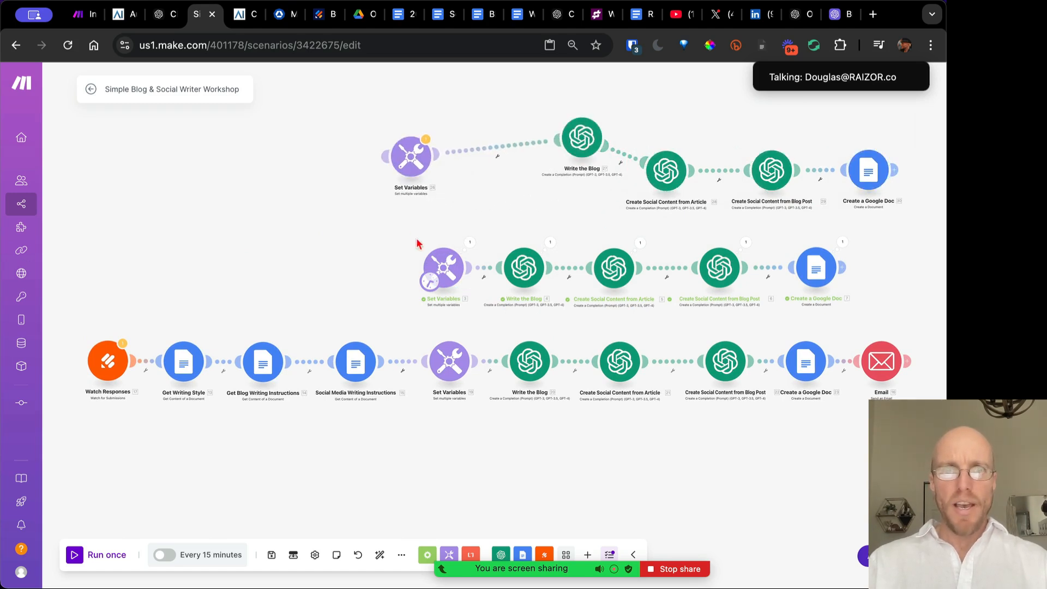
pyautogui.moveTo(429, 280); pyautogui.dragTo(397, 170)
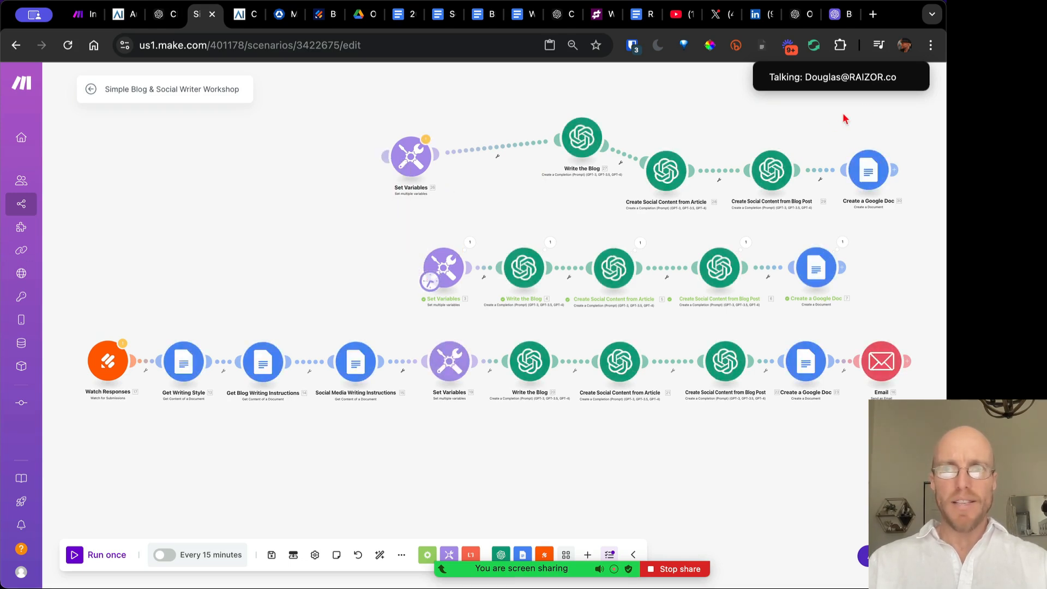
pyautogui.moveTo(901, 118); pyautogui.dragTo(367, 229)
pyautogui.press('Delete')
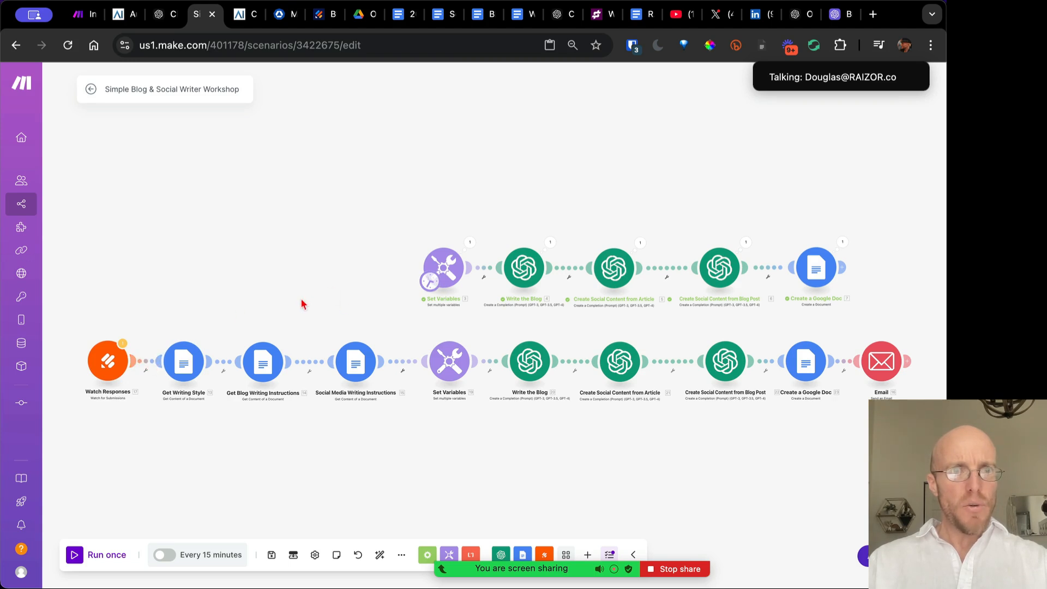
pyautogui.moveTo(303, 304); pyautogui.dragTo(406, 291)
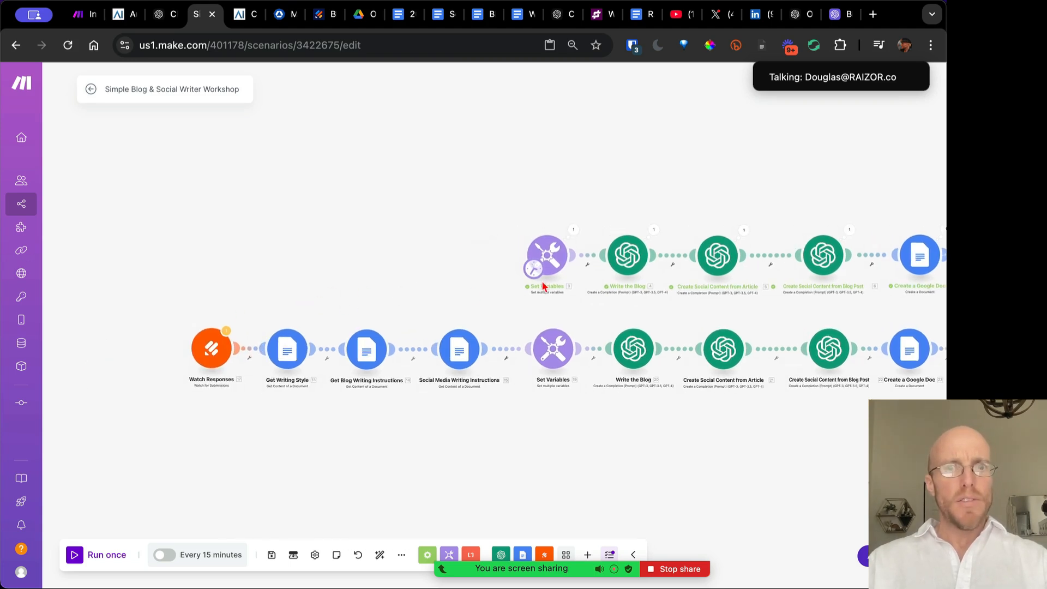
pyautogui.moveTo(353, 268); pyautogui.dragTo(253, 266)
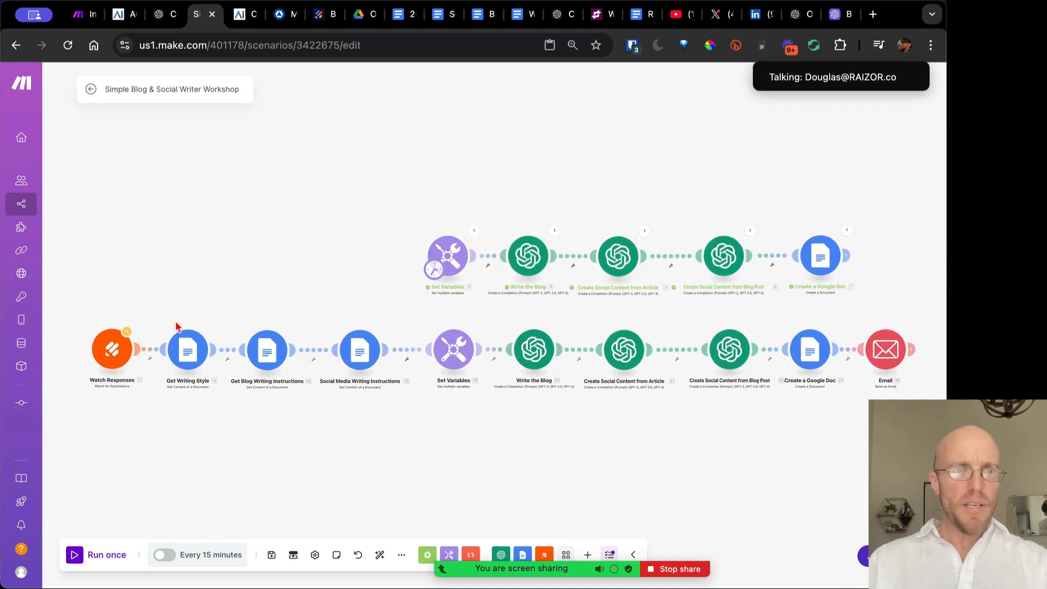
pyautogui.click(115, 355)
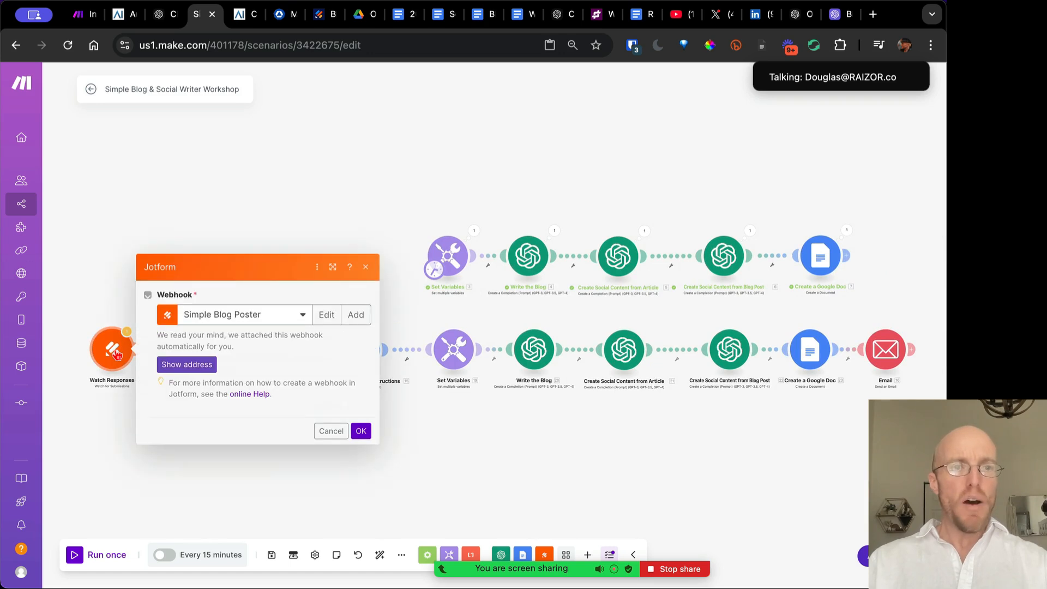
pyautogui.click(329, 428)
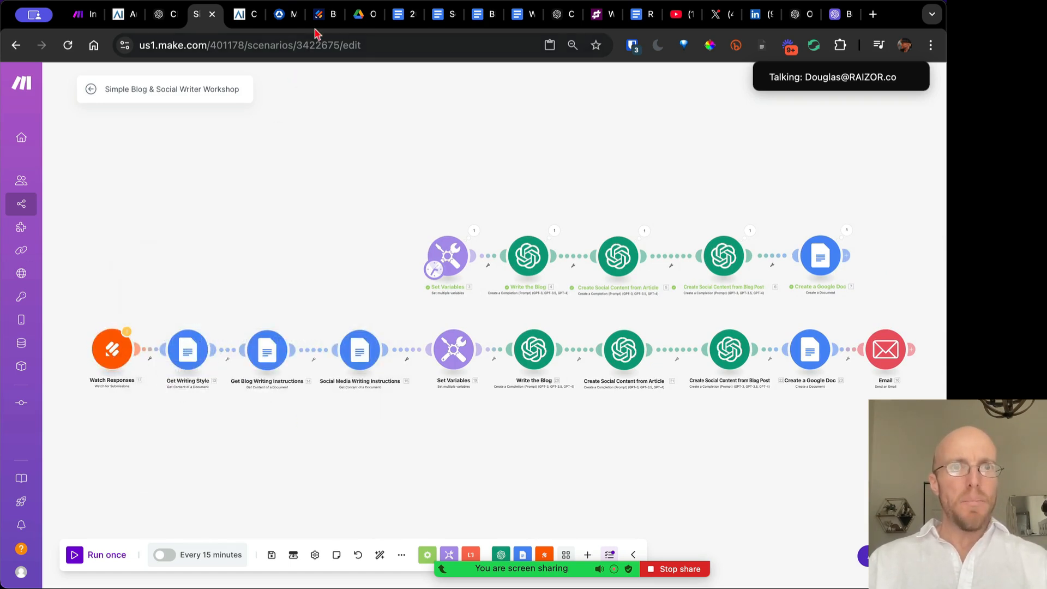
pyautogui.click(324, 15)
# Reopen the Blog & Social Content Creator form in Jotform's BUILD view and scroll its fields
pyautogui.click(419, 119)
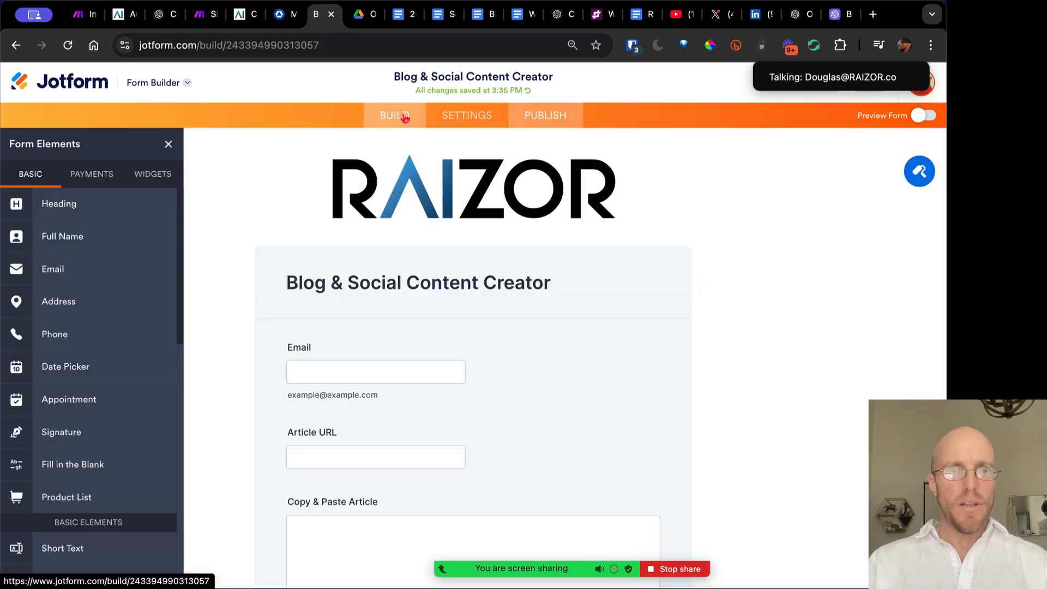
pyautogui.scroll(-4, 325, 375)
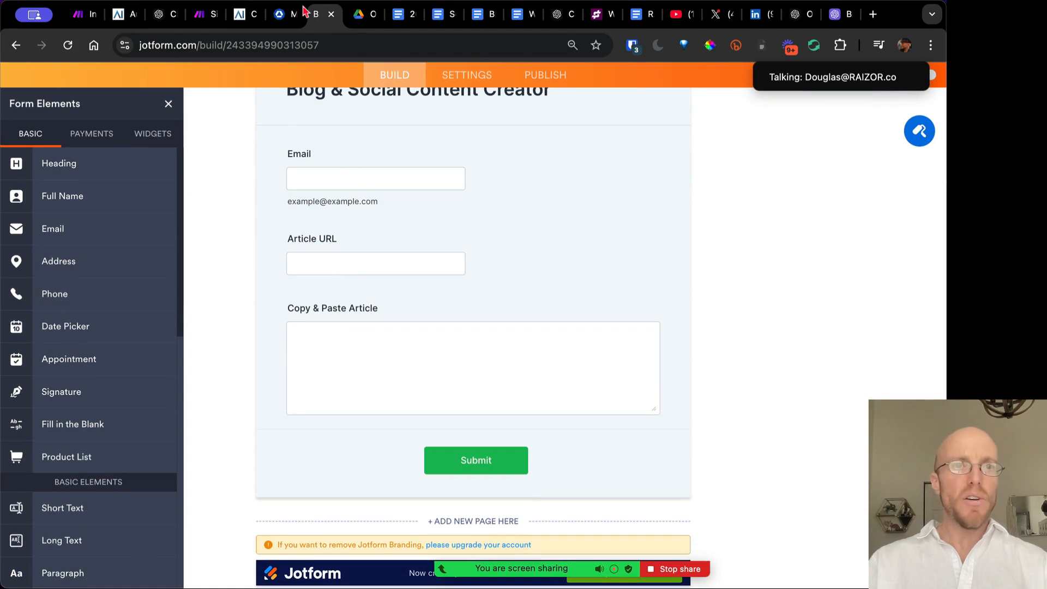
pyautogui.click(194, 15)
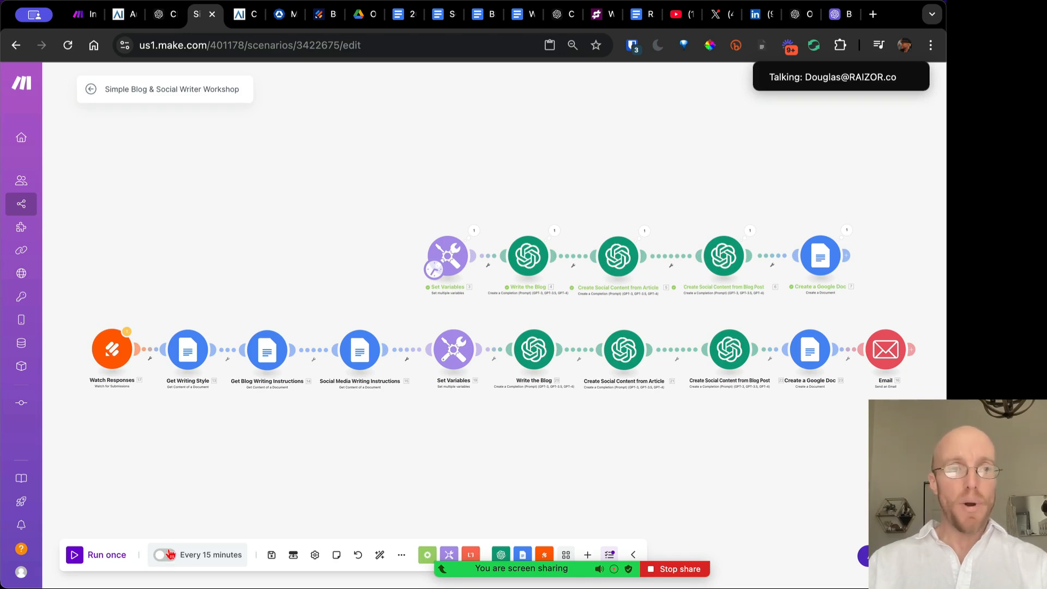
pyautogui.scroll(5, 141, 370)
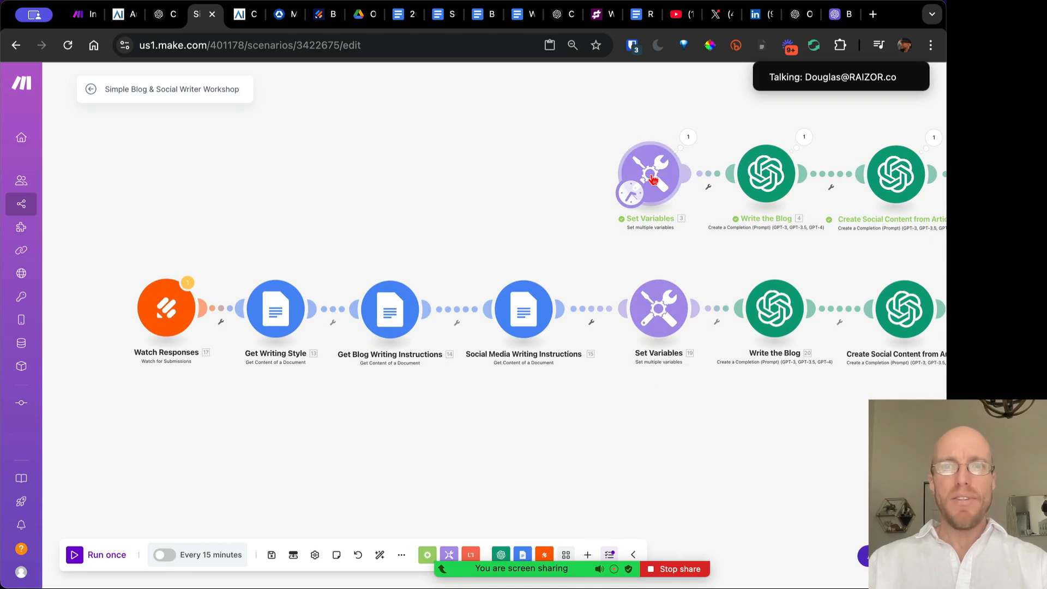
pyautogui.click(655, 188)
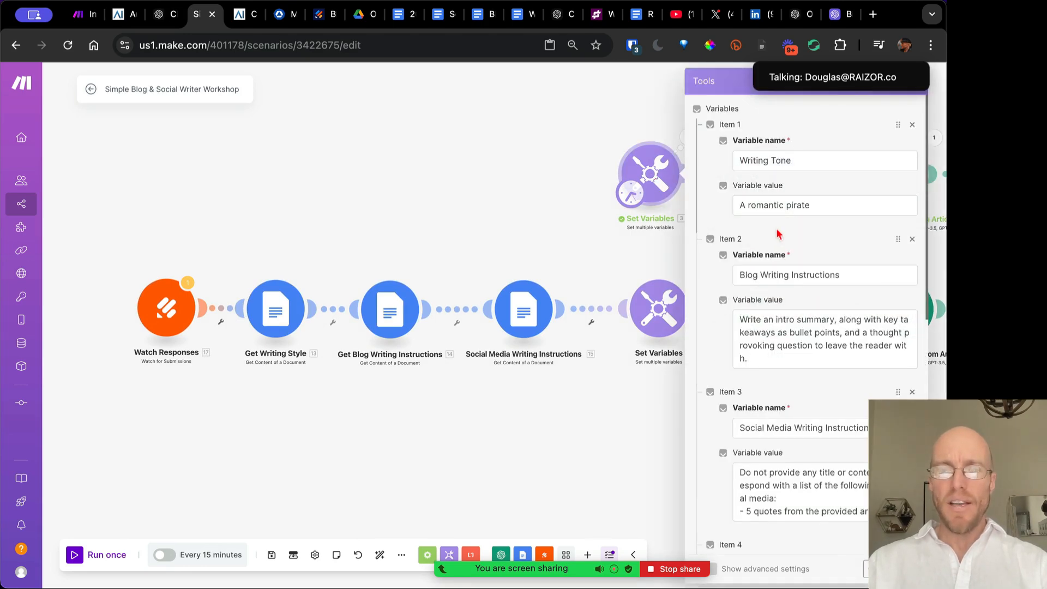
pyautogui.click(313, 260)
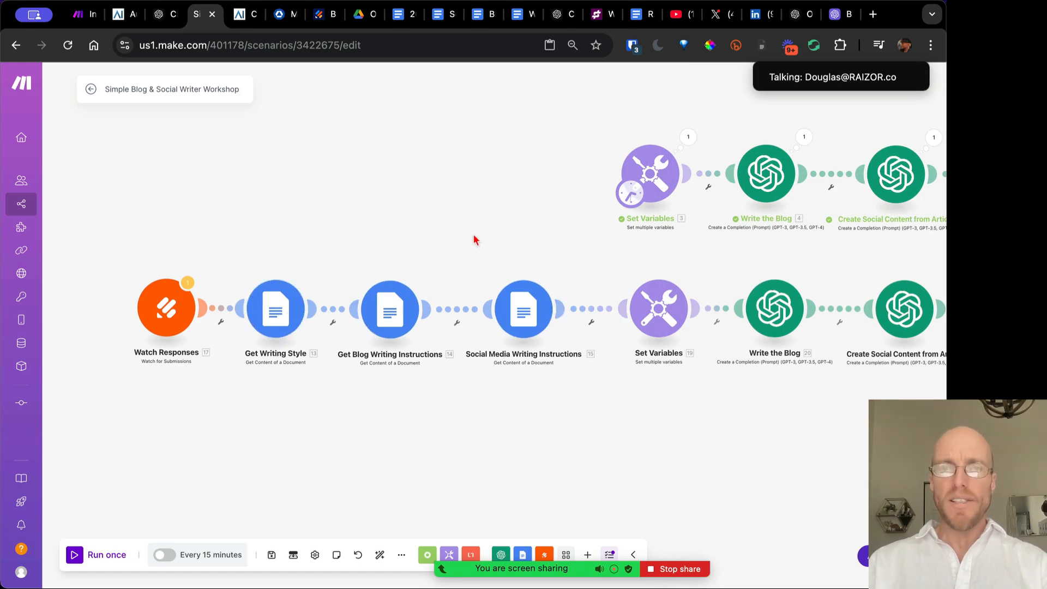
pyautogui.moveTo(474, 236); pyautogui.dragTo(388, 231)
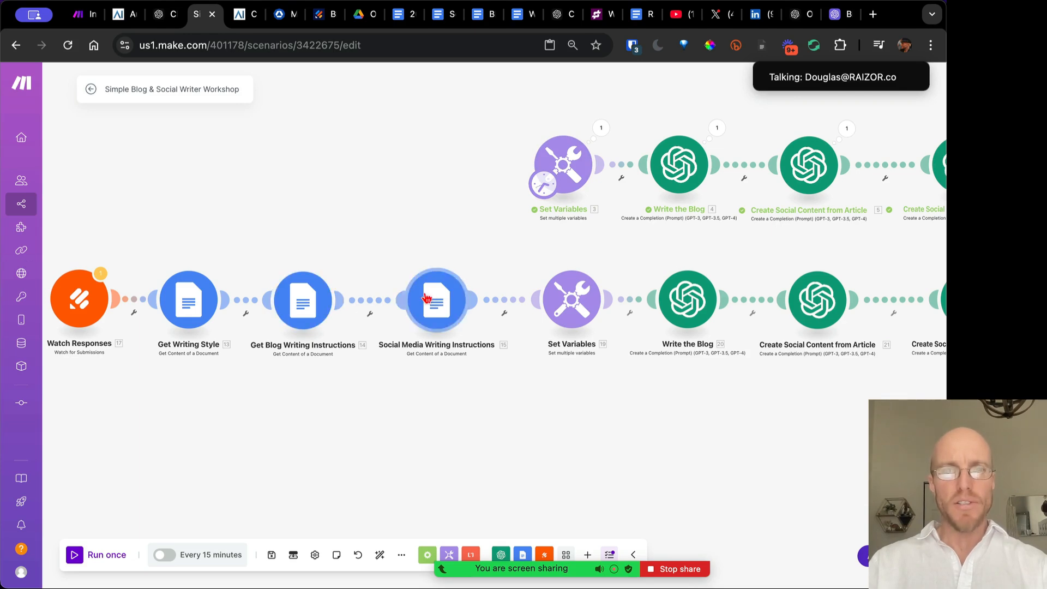
pyautogui.moveTo(518, 262); pyautogui.dragTo(384, 261)
pyautogui.scroll(-5, 383, 261)
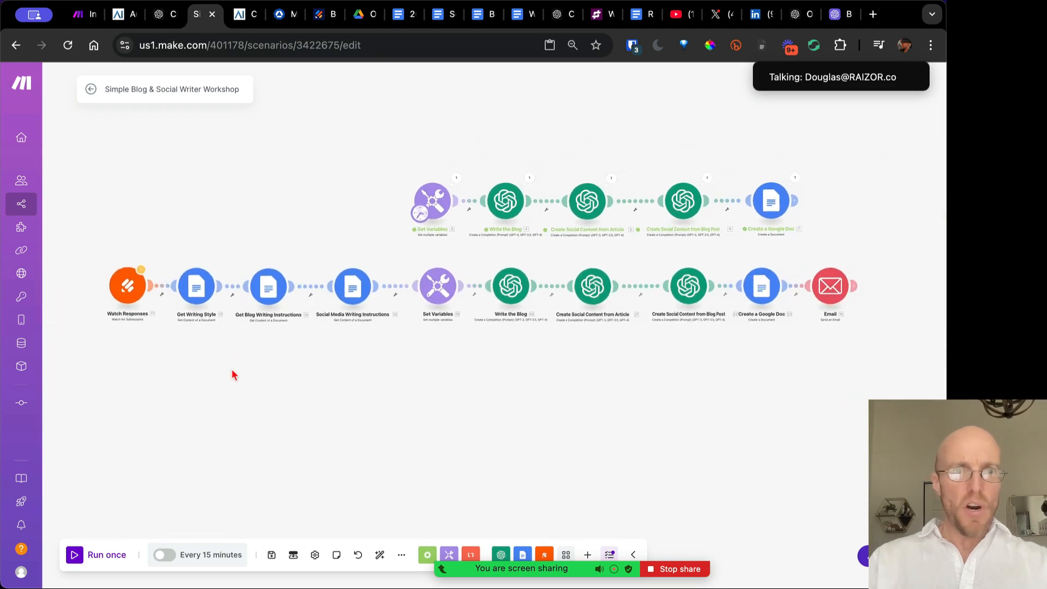
# Add a Jotform Watch for Submissions module to the canvas below the flow
pyautogui.rightClick(299, 358)
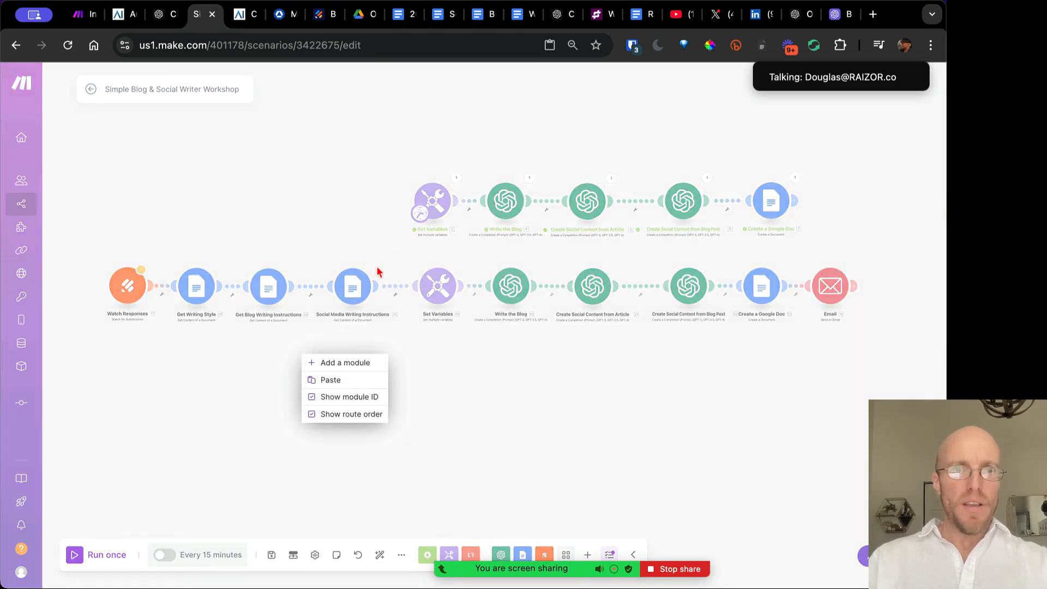
pyautogui.click(327, 362)
pyautogui.click(298, 353)
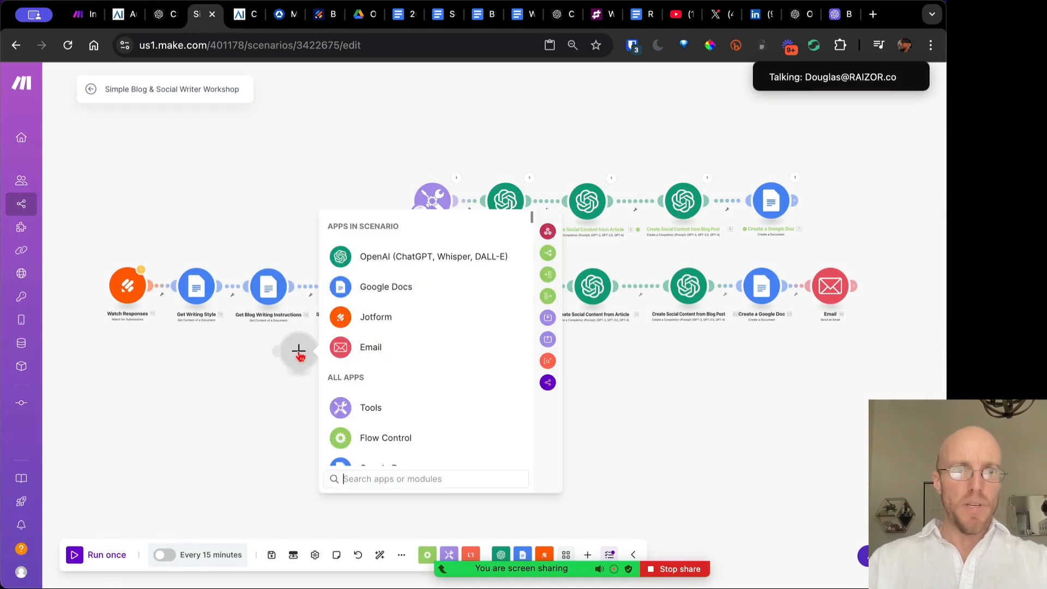
pyautogui.click(362, 318)
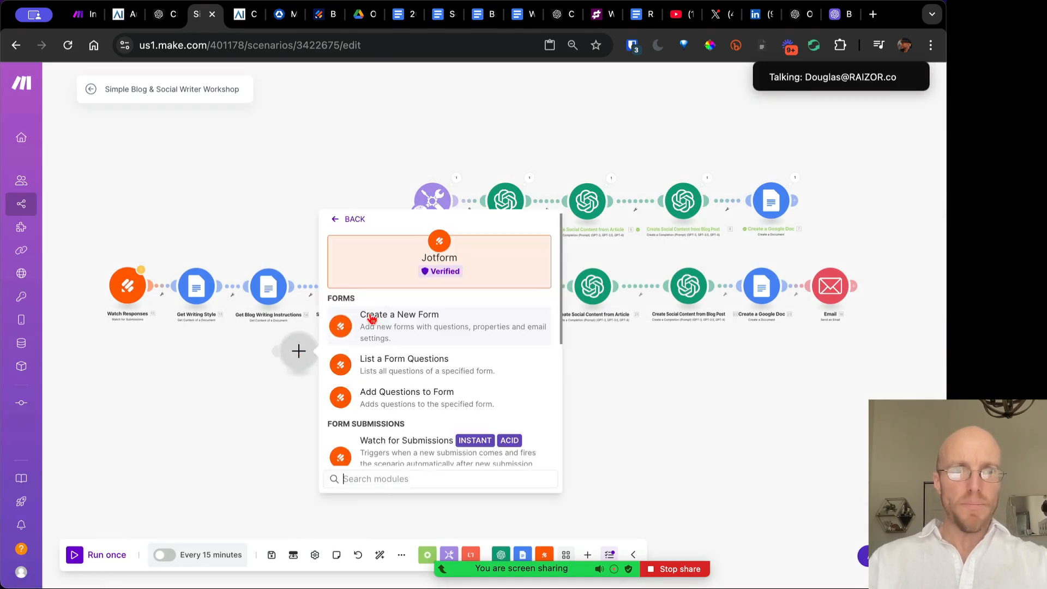
pyautogui.click(410, 447)
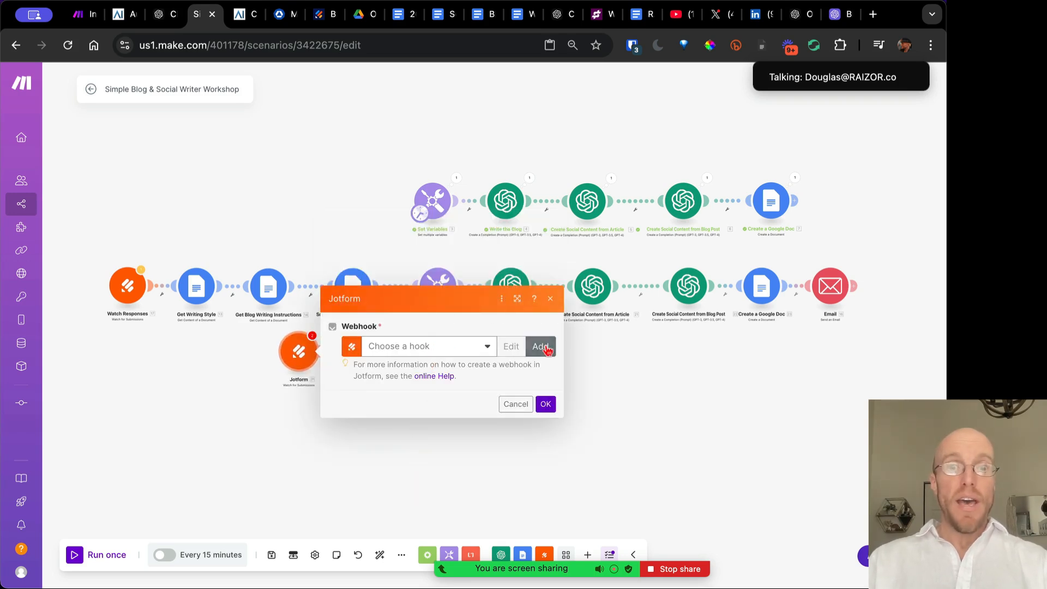
# Look through the module's webhook options, then cancel without choosing a webhook
pyautogui.click(465, 347)
pyautogui.click(476, 344)
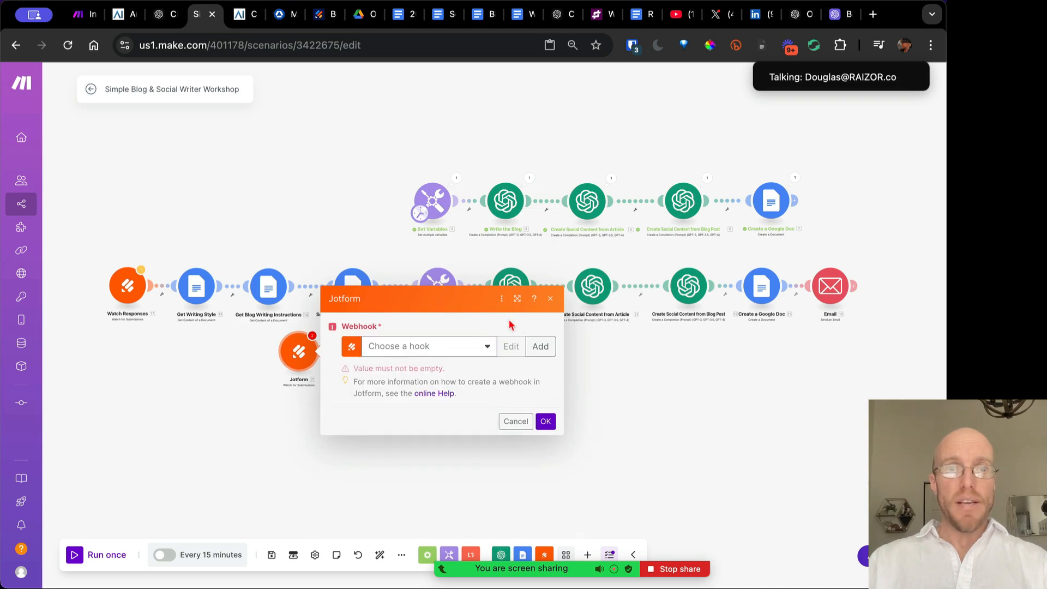
pyautogui.click(541, 346)
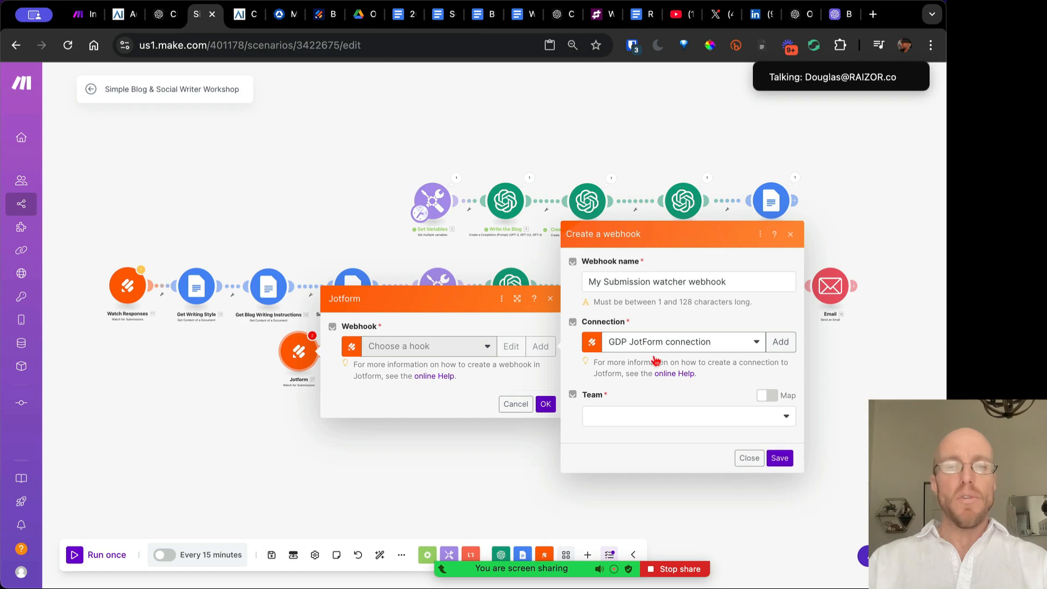
pyautogui.click(749, 459)
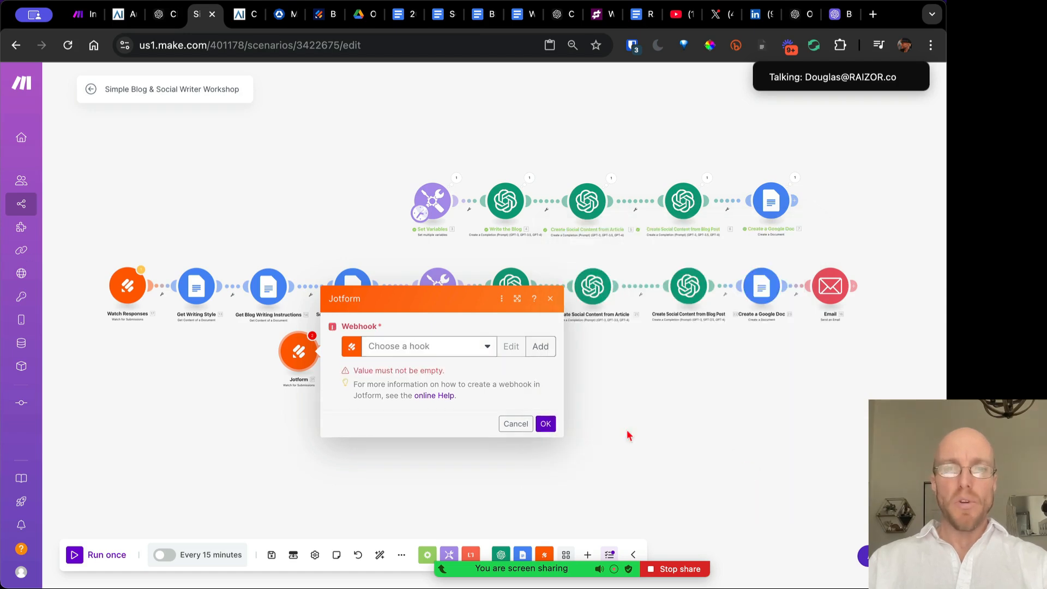
pyautogui.click(516, 423)
# Open the Blog & Social Content Creator form for editing from the Jotform home page
pyautogui.click(315, 20)
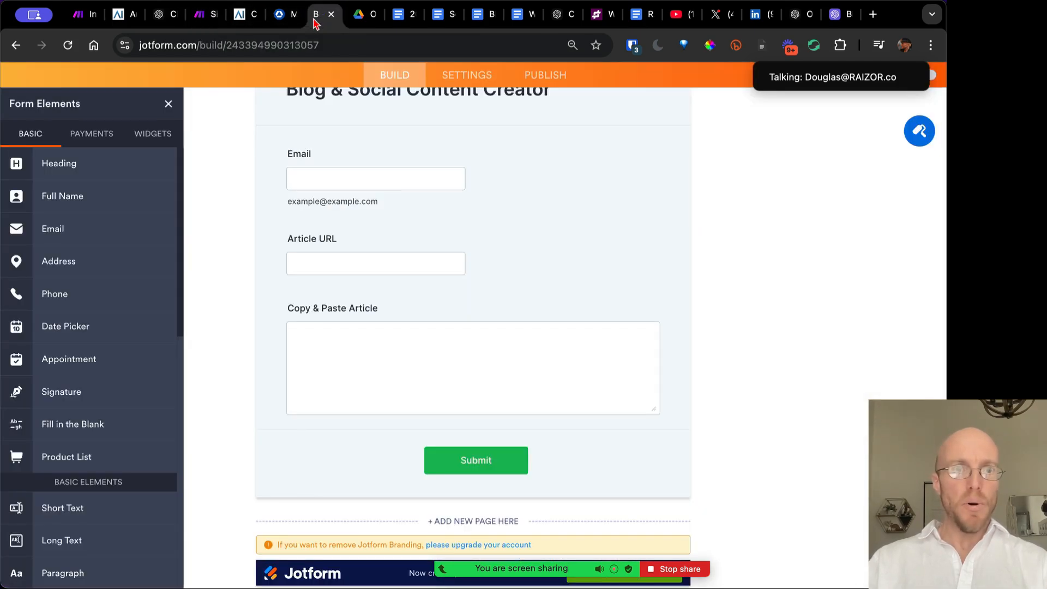
pyautogui.scroll(5, 360, 251)
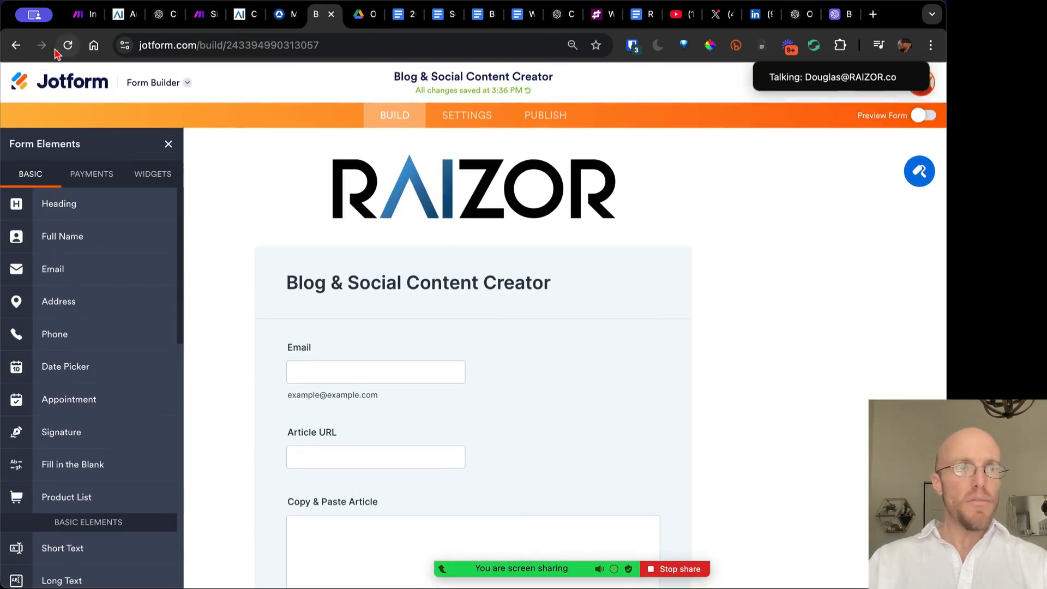
pyautogui.moveTo(194, 50); pyautogui.dragTo(374, 46)
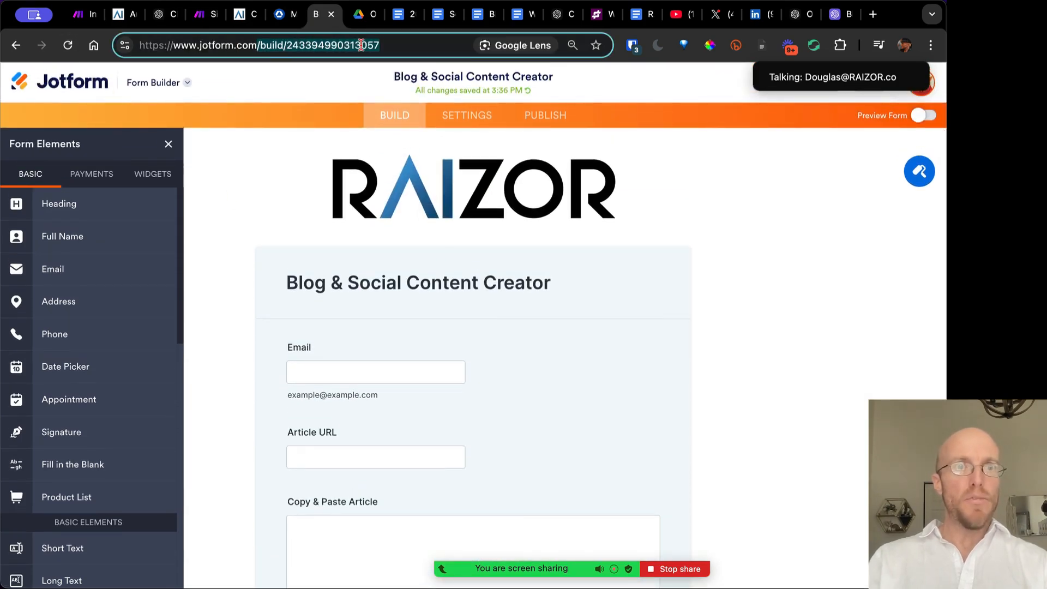
pyautogui.press('BackSpace')
pyautogui.press('Return')
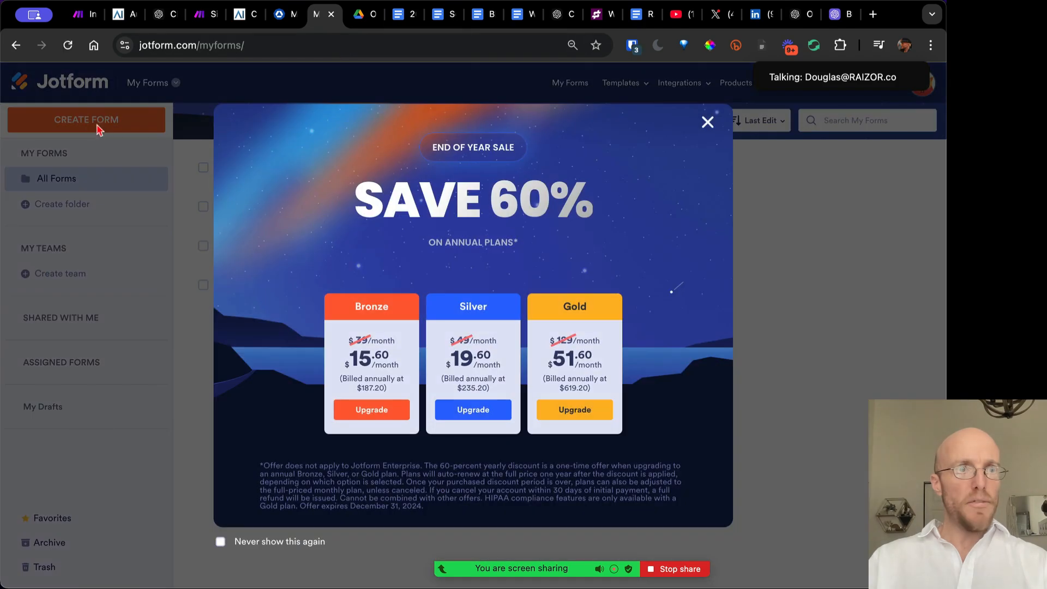
pyautogui.click(706, 125)
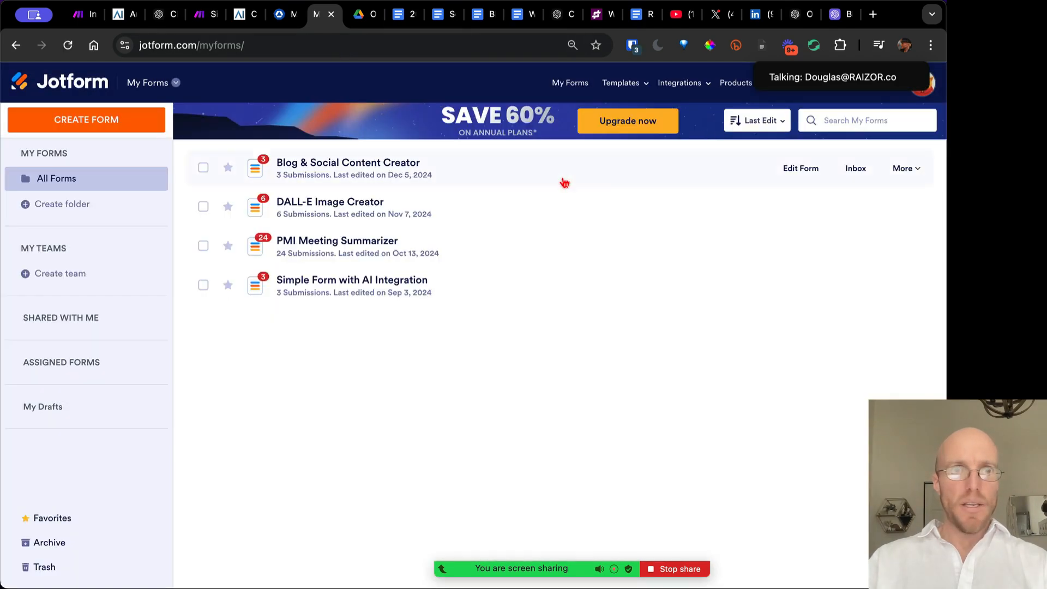
pyautogui.click(459, 165)
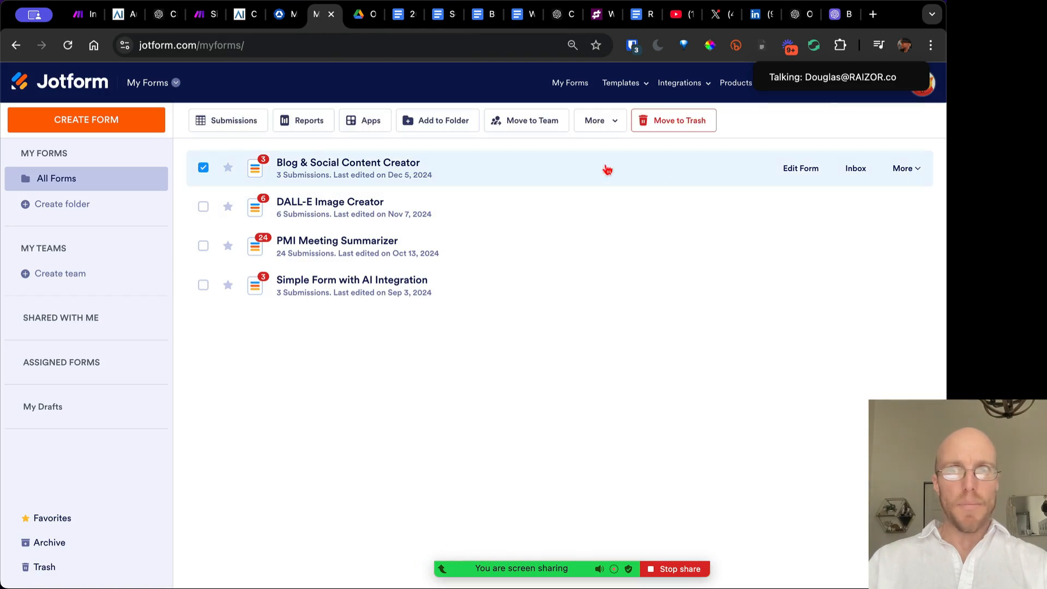
pyautogui.click(801, 173)
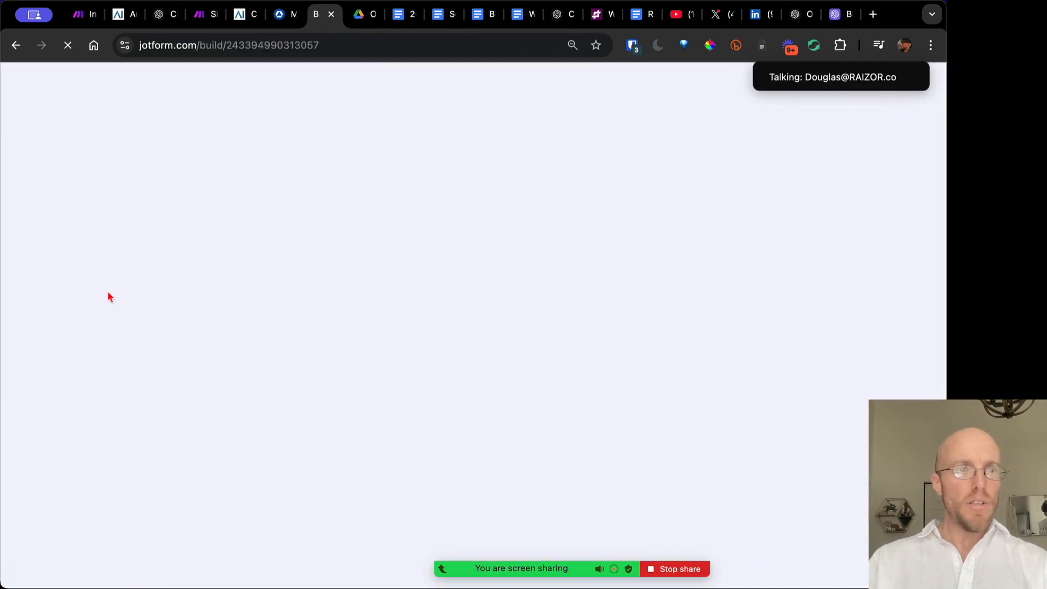
# Try adding a long text field below Copy & Paste Article, then delete it
pyautogui.scroll(-4, 463, 431)
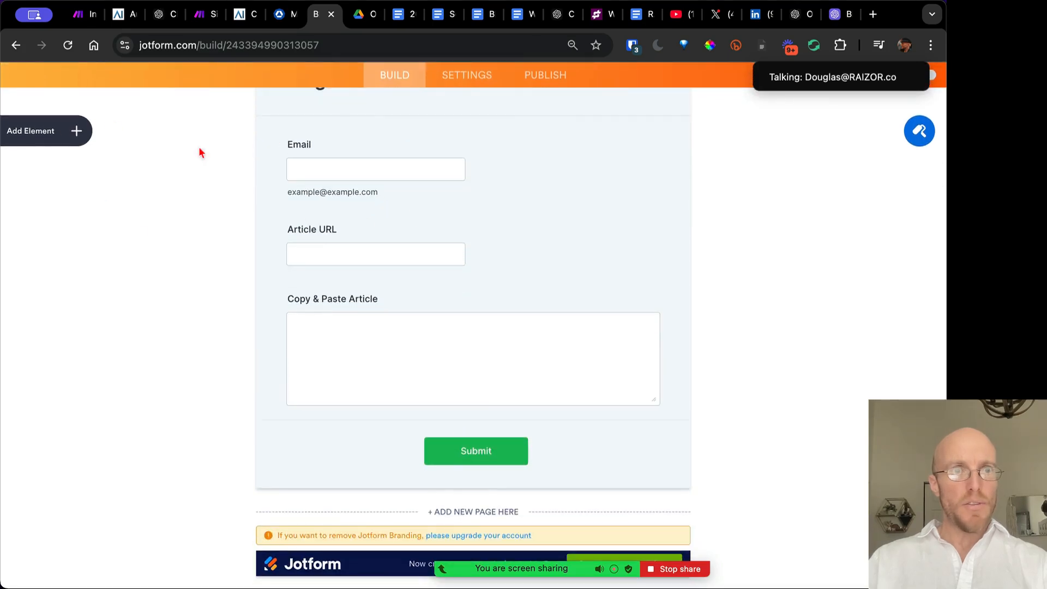
pyautogui.click(56, 132)
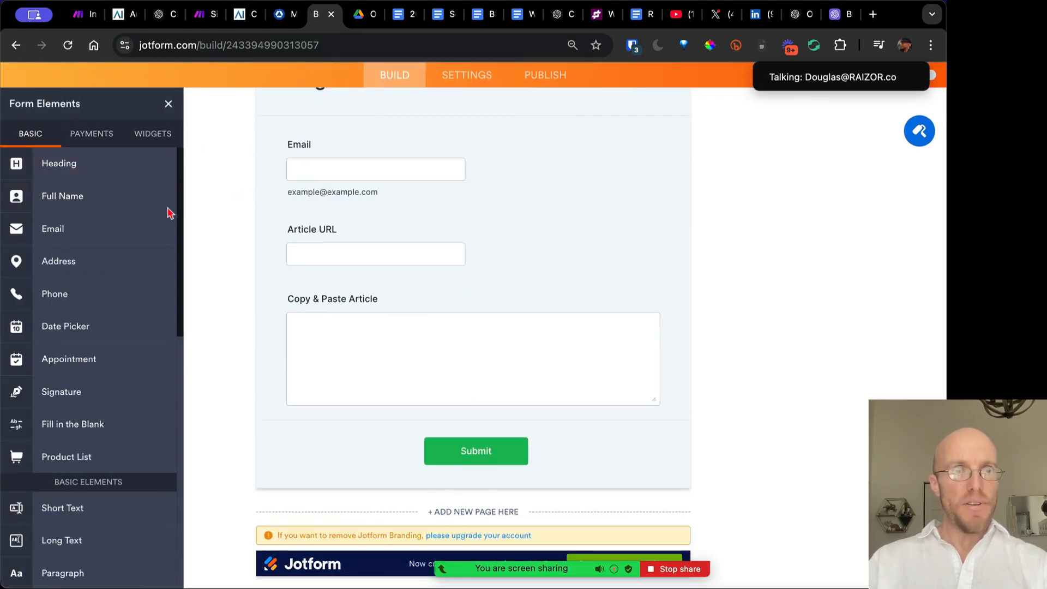
pyautogui.scroll(-3, 97, 371)
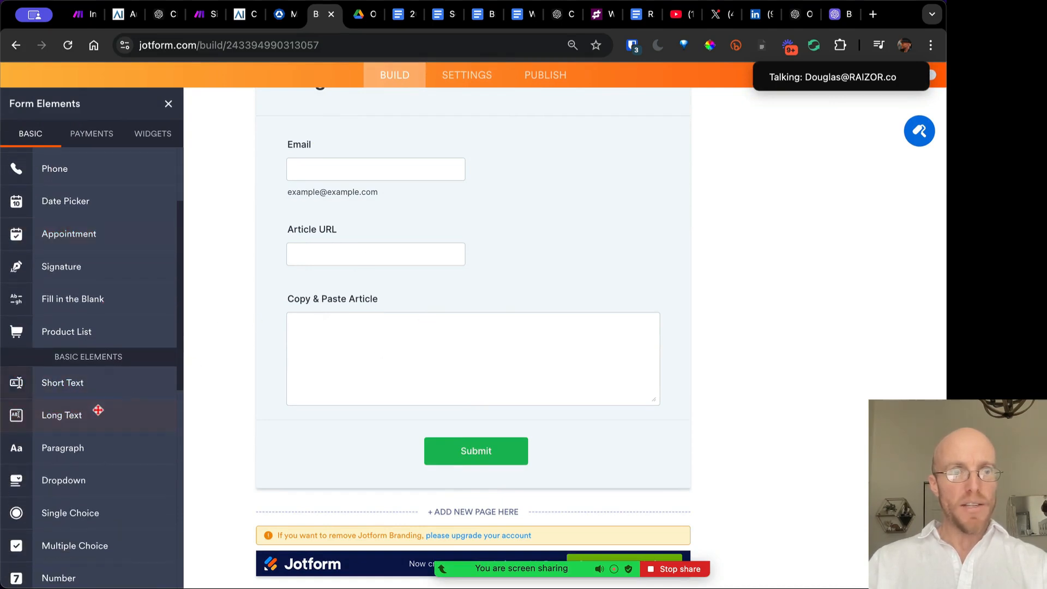
pyautogui.moveTo(94, 413); pyautogui.dragTo(391, 434)
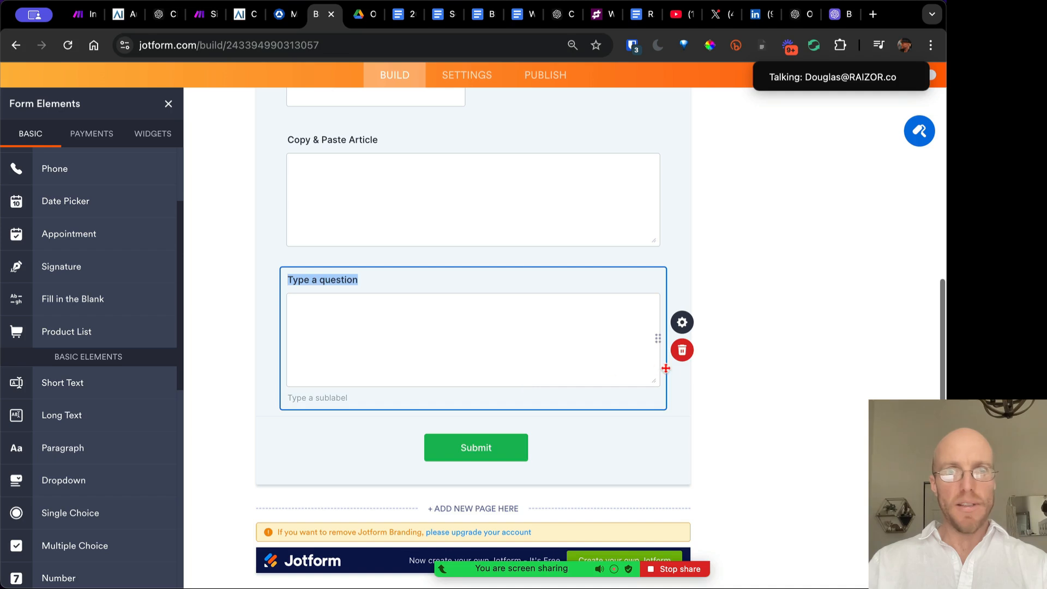
pyautogui.click(686, 354)
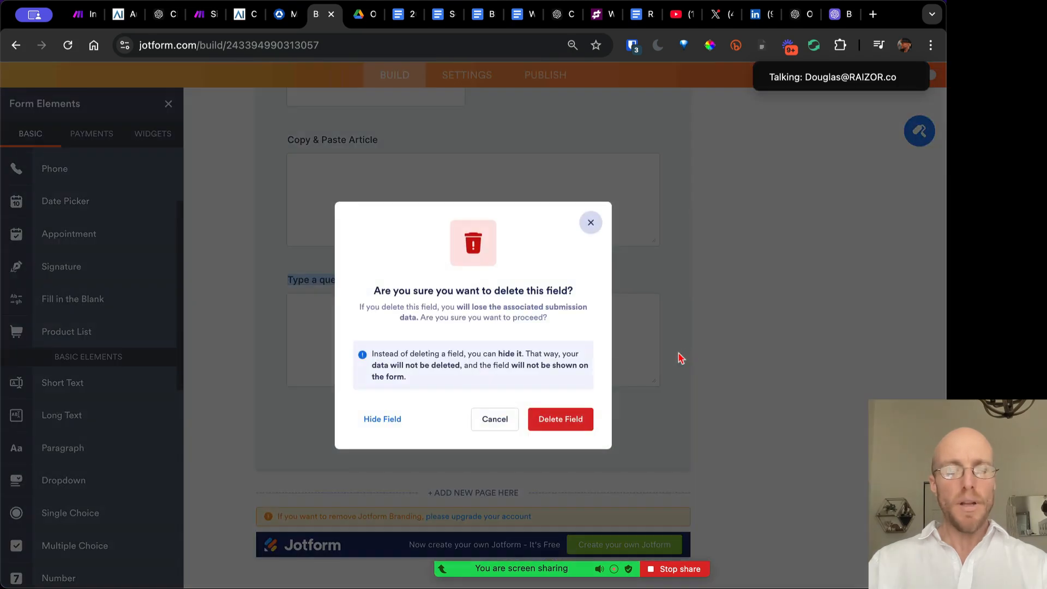
pyautogui.click(556, 418)
# Open the live form in a new tab from the sharing options and review it
pyautogui.scroll(5, 625, 349)
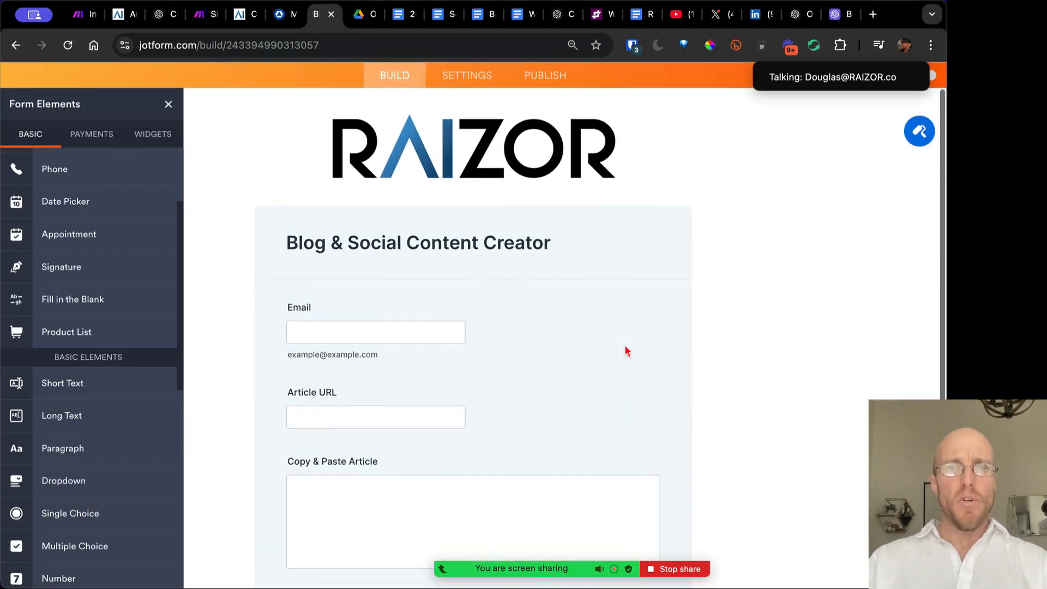
pyautogui.click(553, 115)
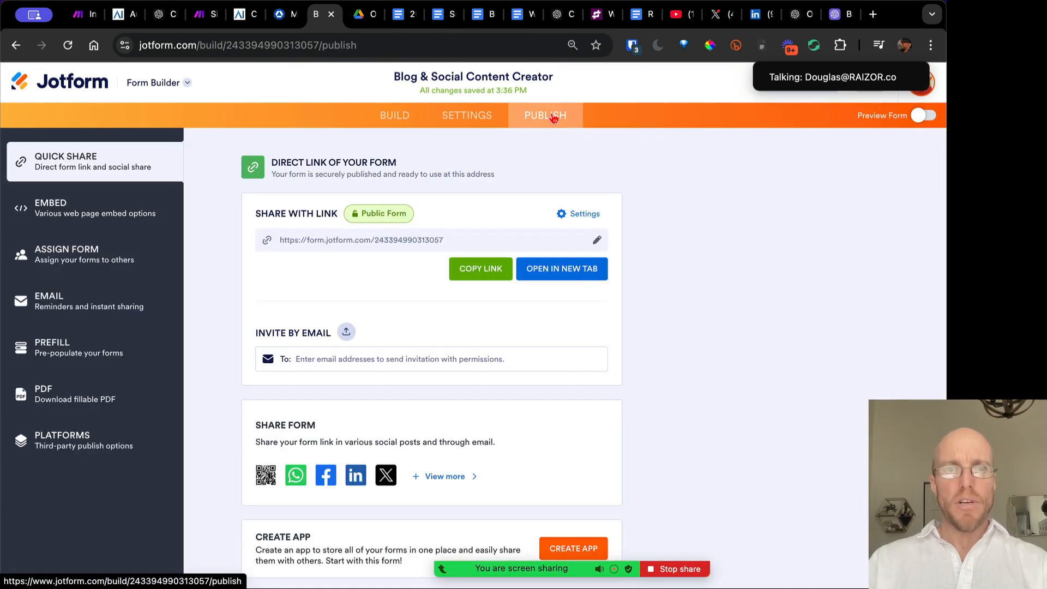
pyautogui.click(567, 270)
pyautogui.scroll(-3, 566, 267)
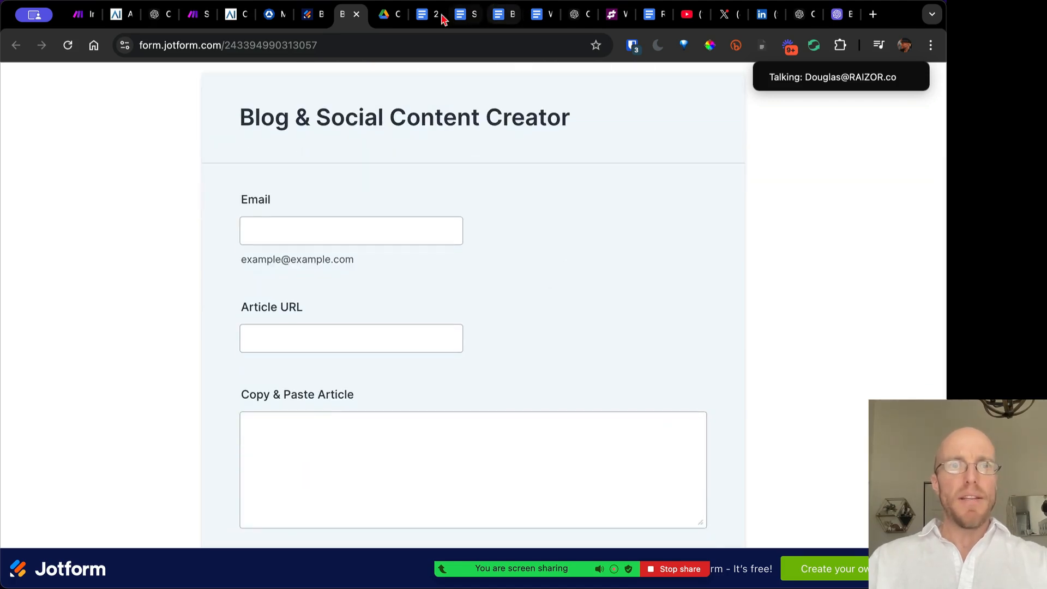
pyautogui.click(197, 16)
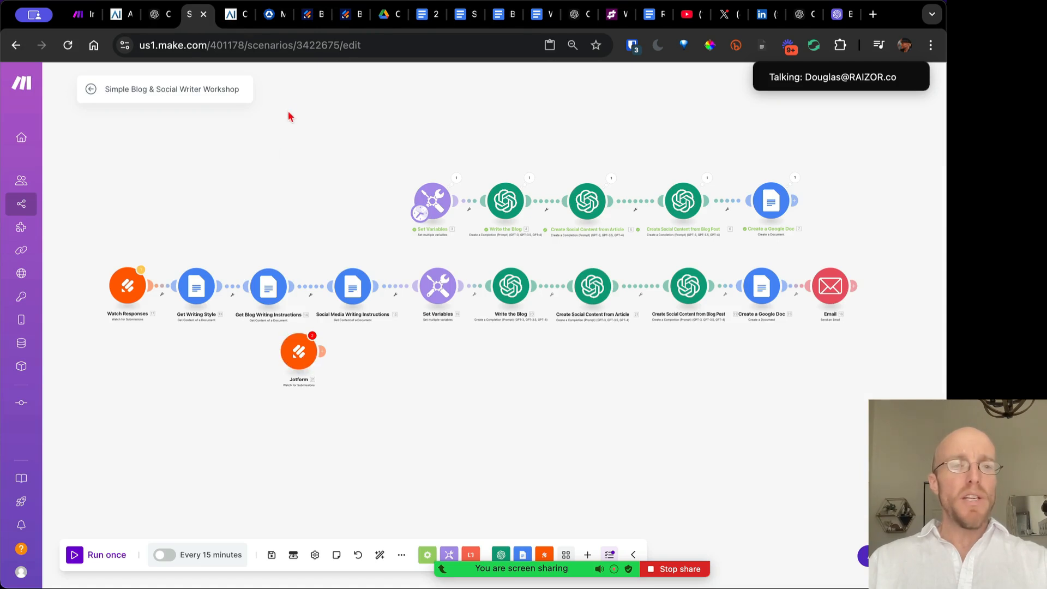
# Start a new webhook for the Jotform module and begin a new My JotForm connection
pyautogui.click(298, 354)
pyautogui.click(456, 354)
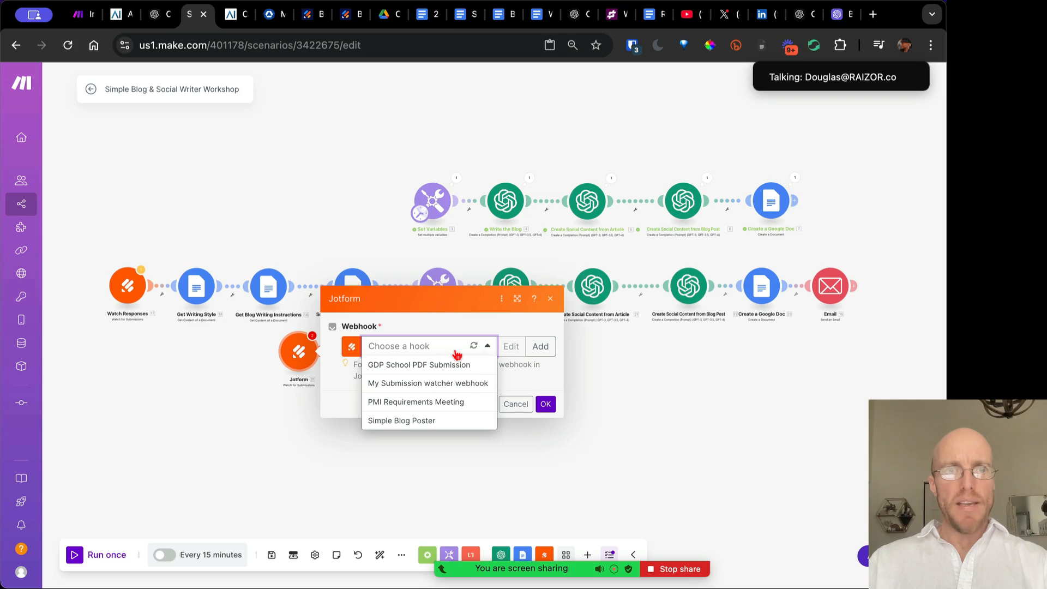
pyautogui.click(541, 348)
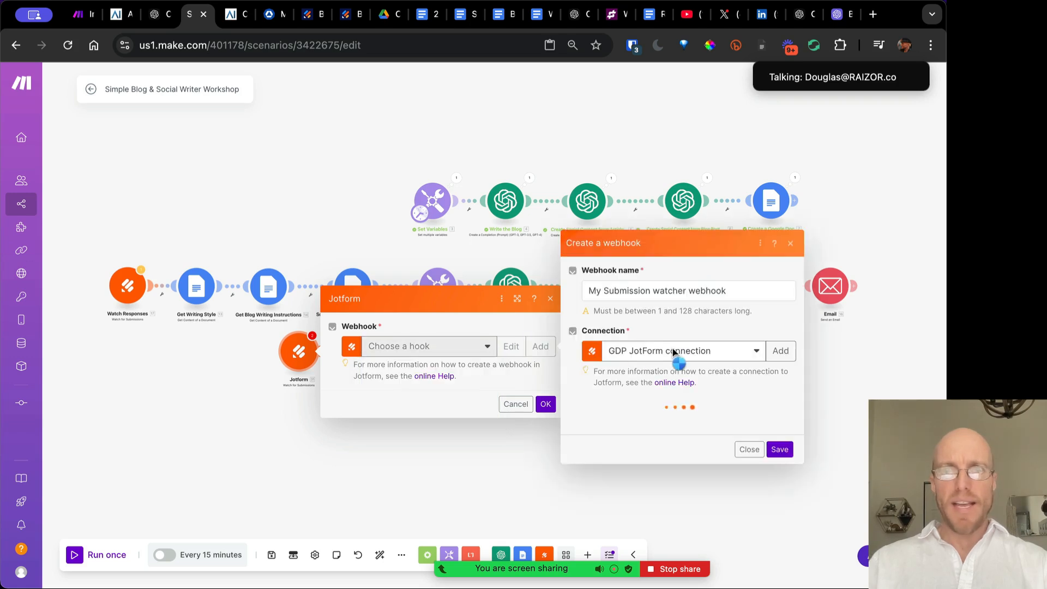
pyautogui.click(725, 348)
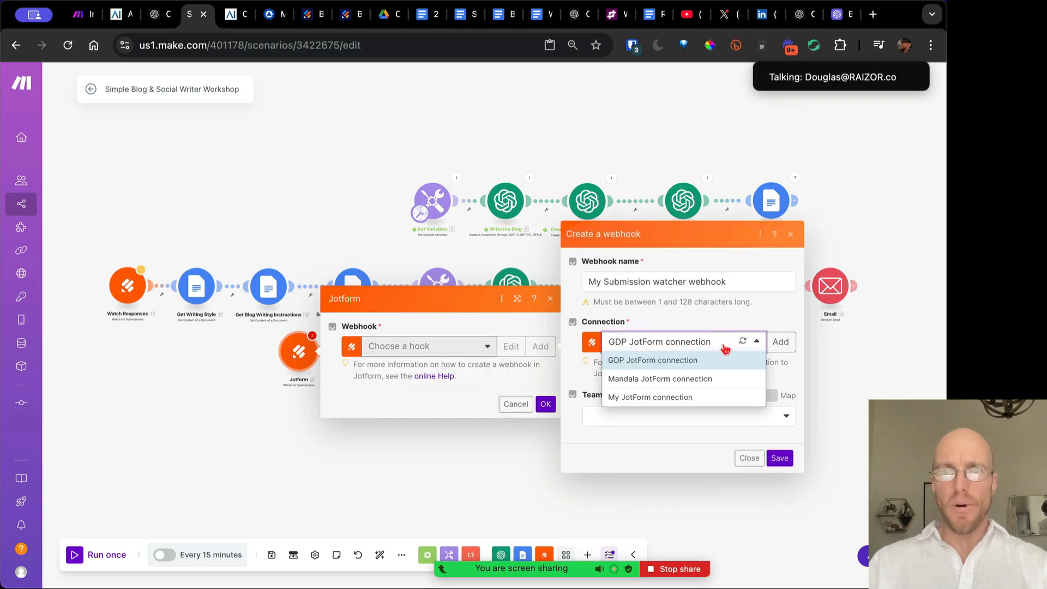
pyautogui.click(780, 342)
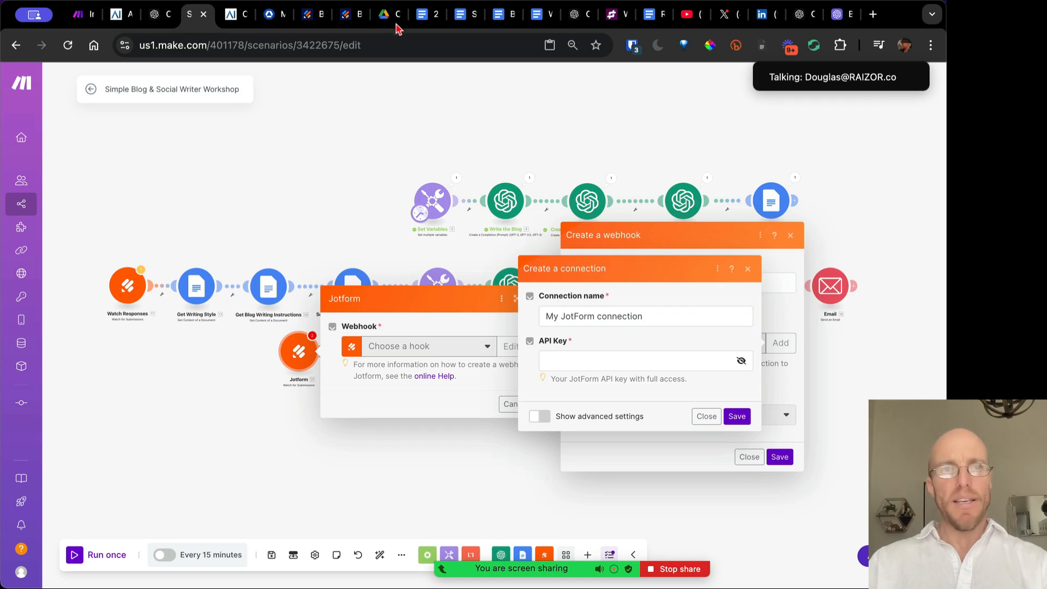
# Check the Jotform account's Settings > API page listing the JotForm Sheets key
pyautogui.click(306, 19)
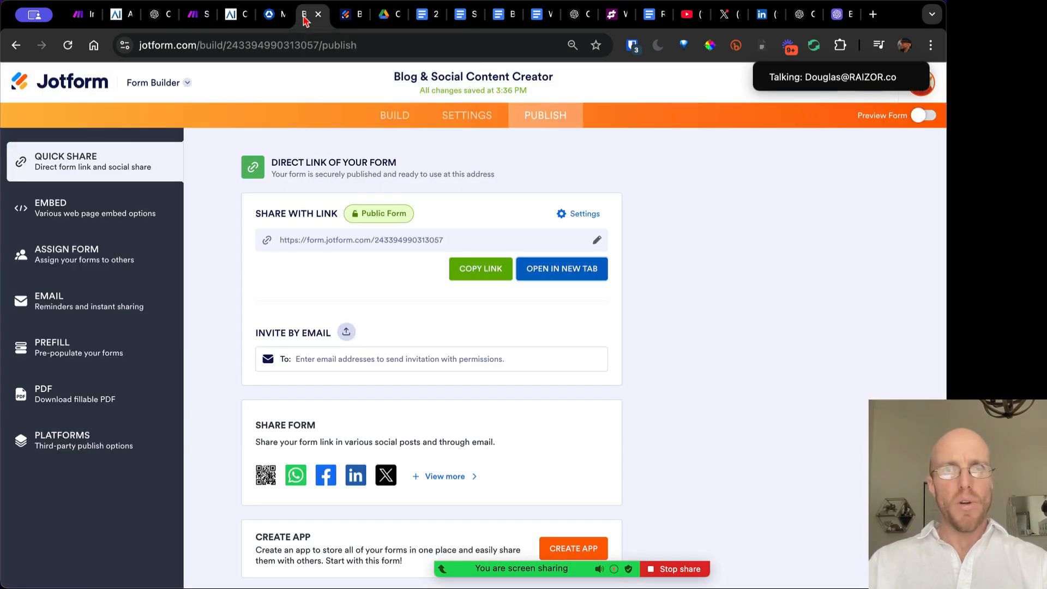
pyautogui.click(927, 96)
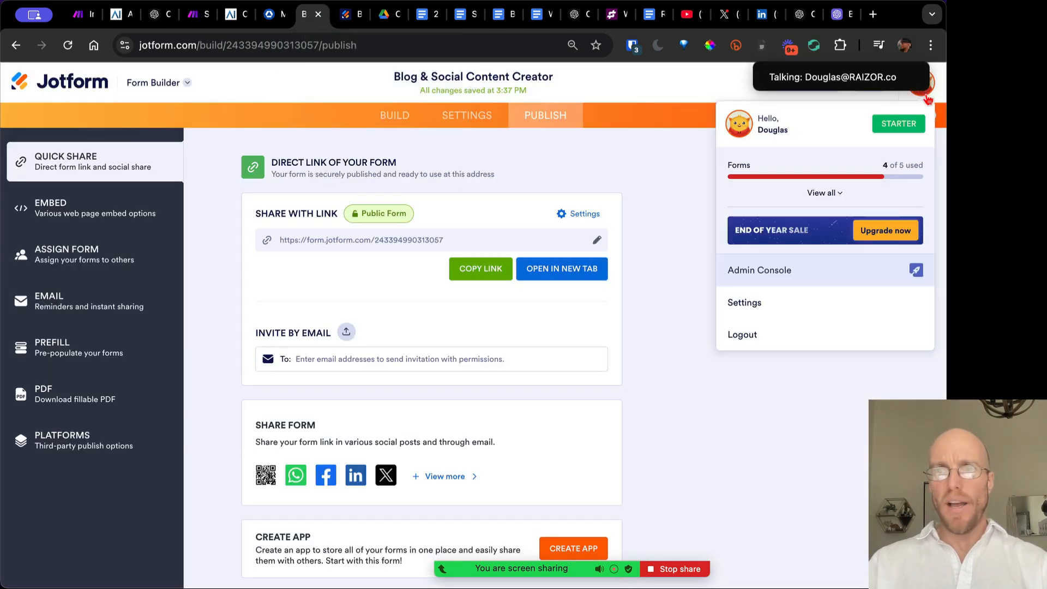
pyautogui.click(763, 306)
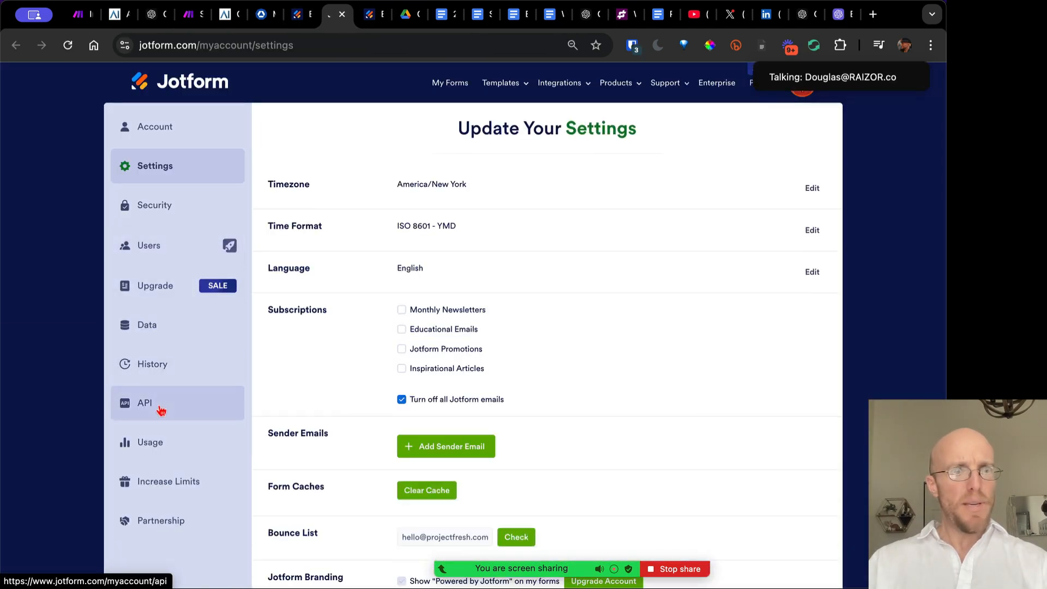
pyautogui.click(158, 405)
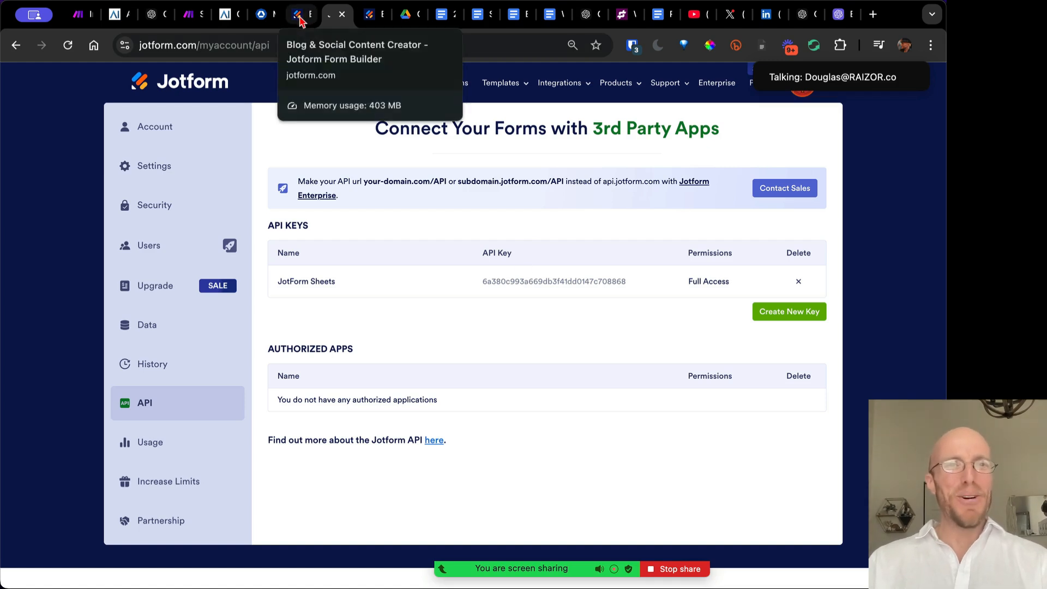
pyautogui.click(188, 21)
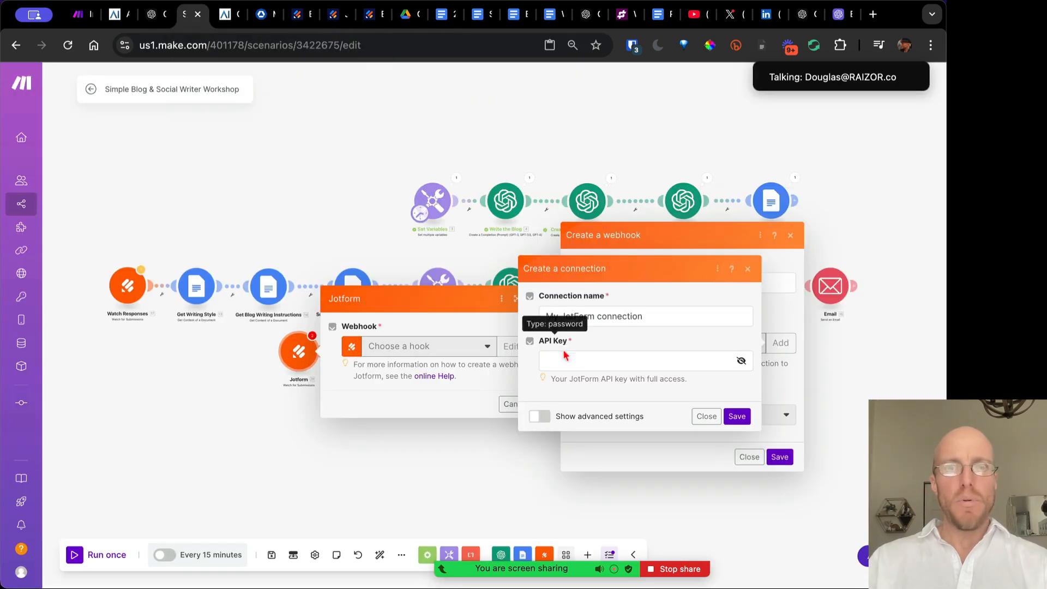
# Discard the pending connection and webhook, cancel the module, and glance at Watch Responses settings
pyautogui.click(701, 417)
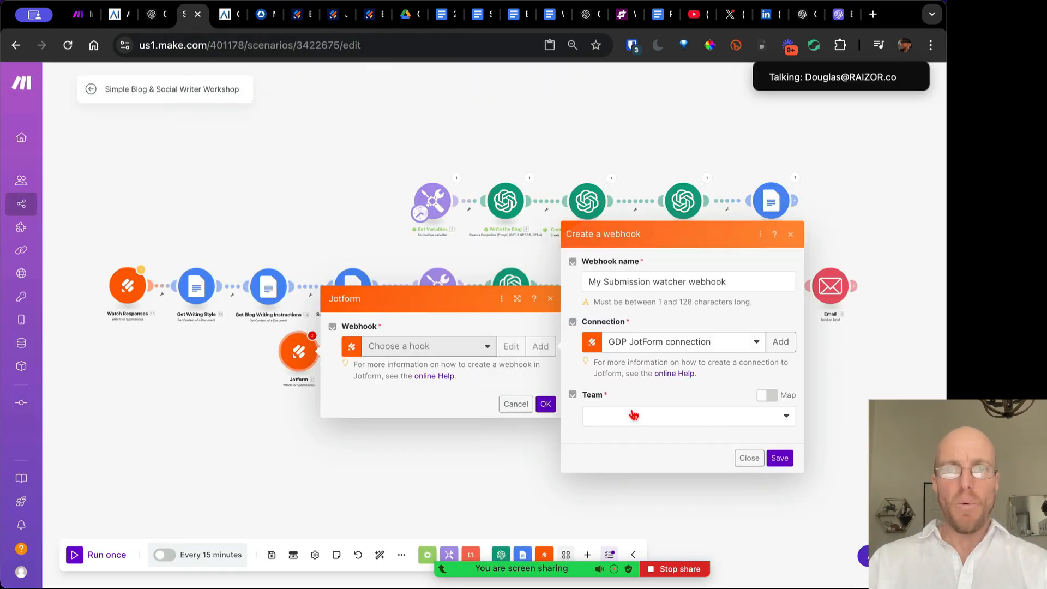
pyautogui.click(748, 457)
pyautogui.click(515, 427)
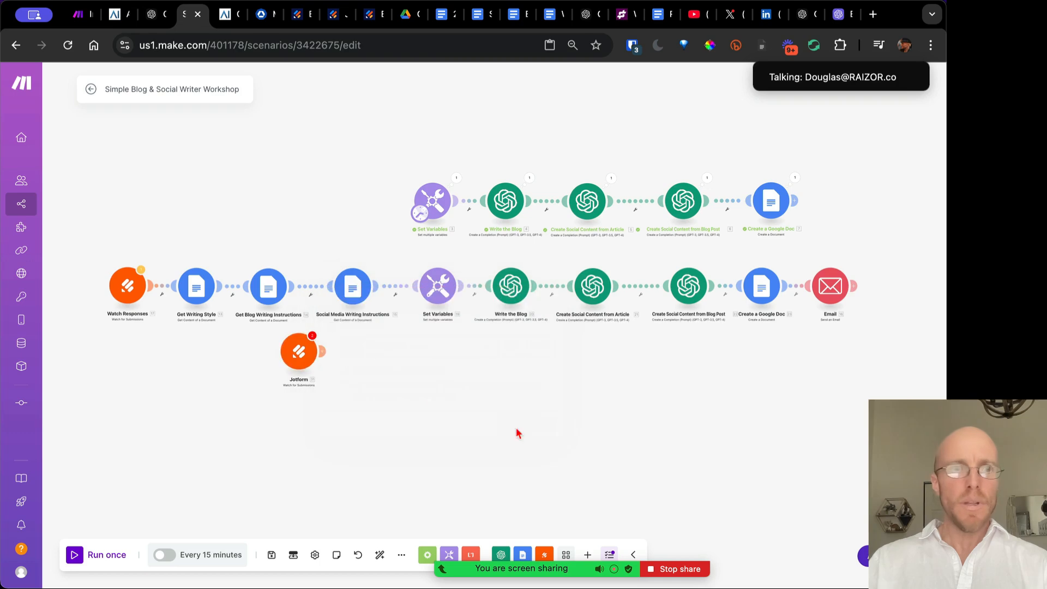
pyautogui.moveTo(344, 392); pyautogui.dragTo(256, 329)
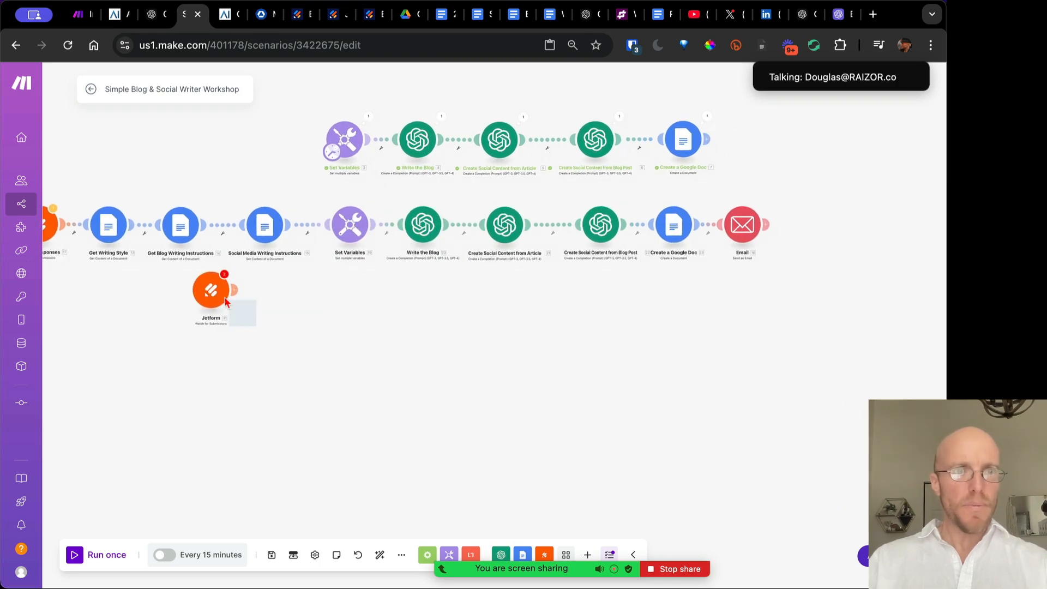
pyautogui.scroll(5, 191, 367)
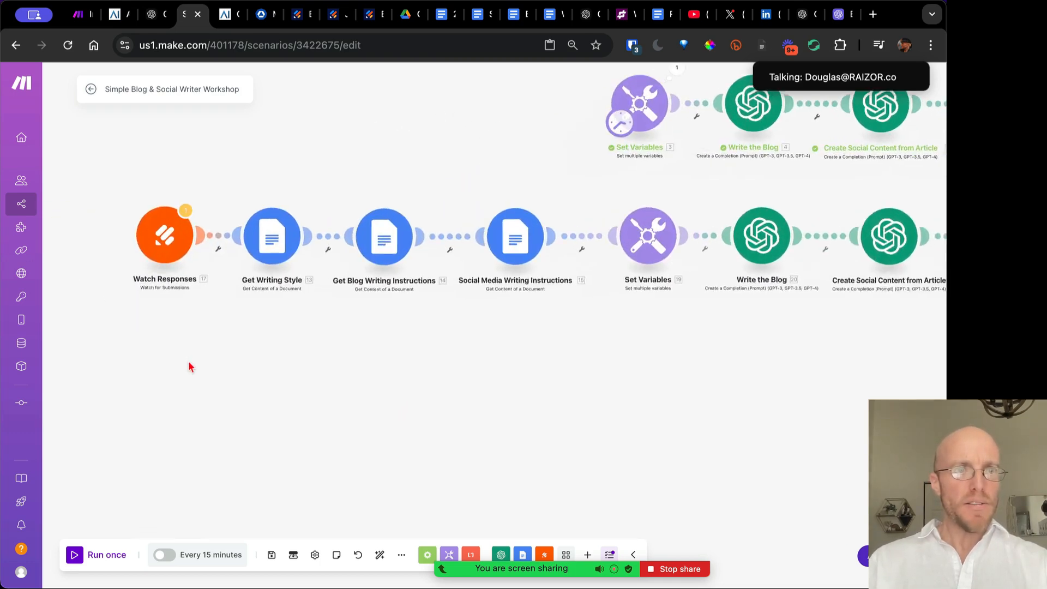
pyautogui.click(168, 233)
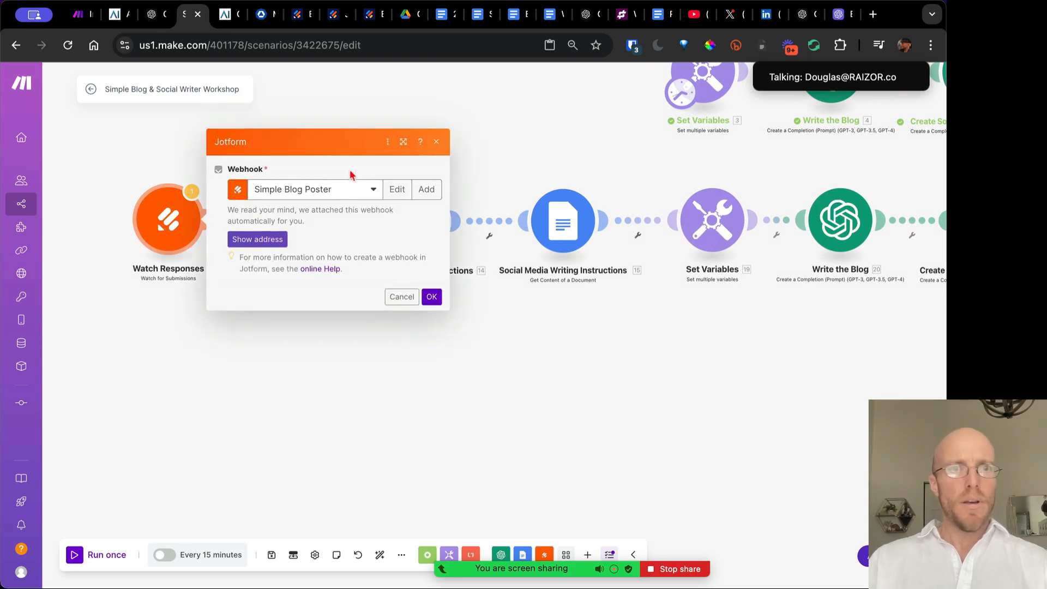
pyautogui.click(402, 296)
# Add a fresh Jotform Watch for Submissions module below Watch Responses
pyautogui.rightClick(290, 356)
pyautogui.click(309, 368)
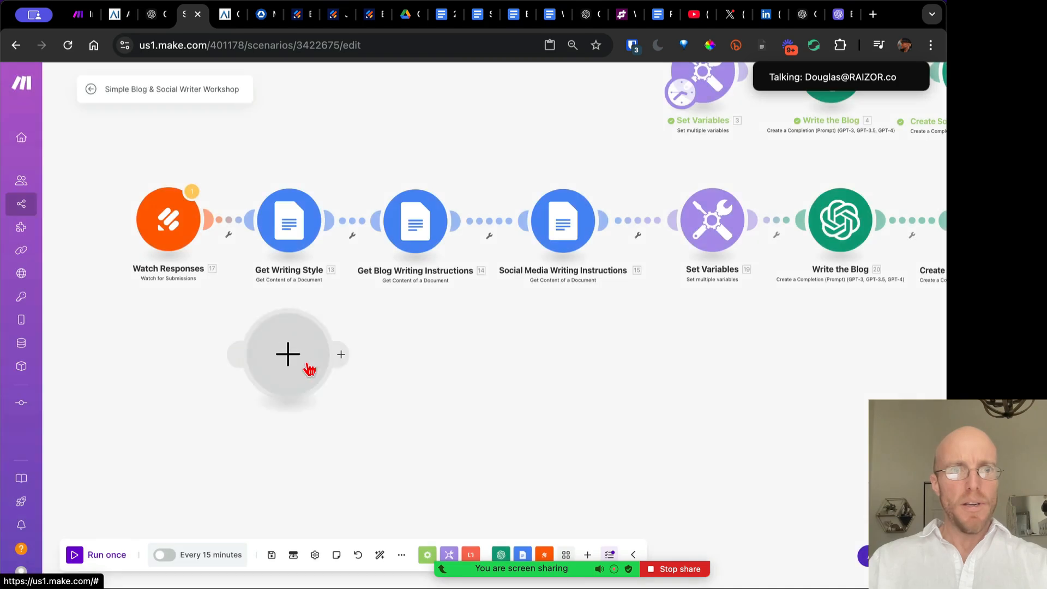
pyautogui.click(403, 321)
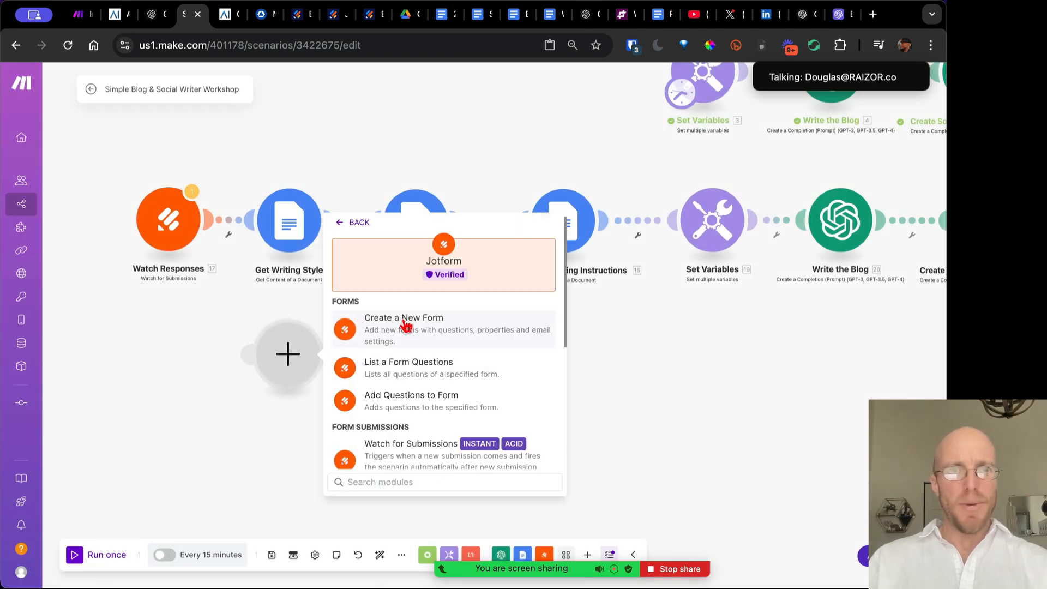
pyautogui.click(413, 447)
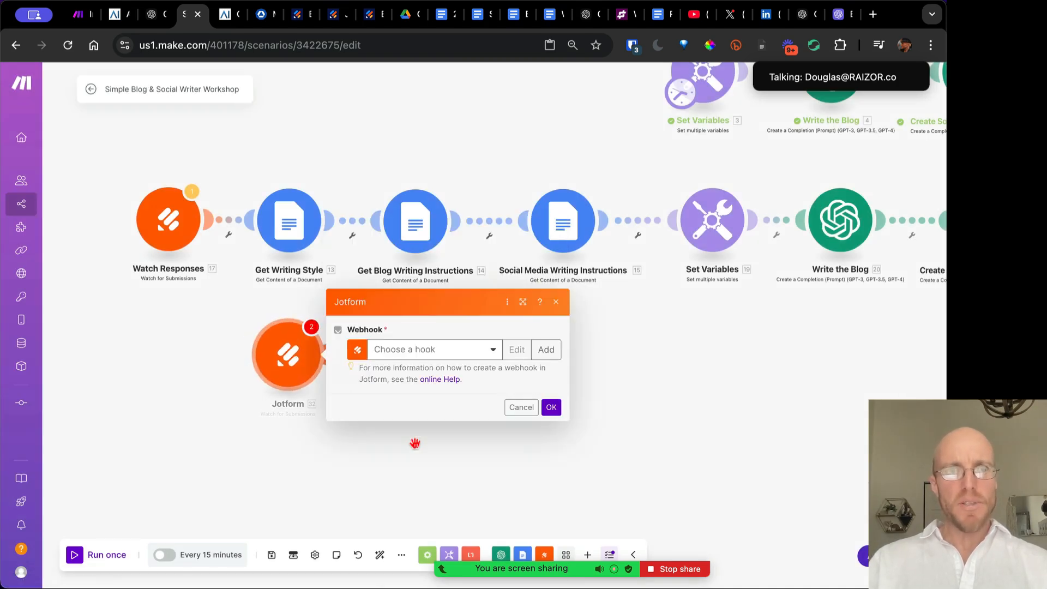
# Start a new webhook and rename it to Temporary
pyautogui.click(435, 351)
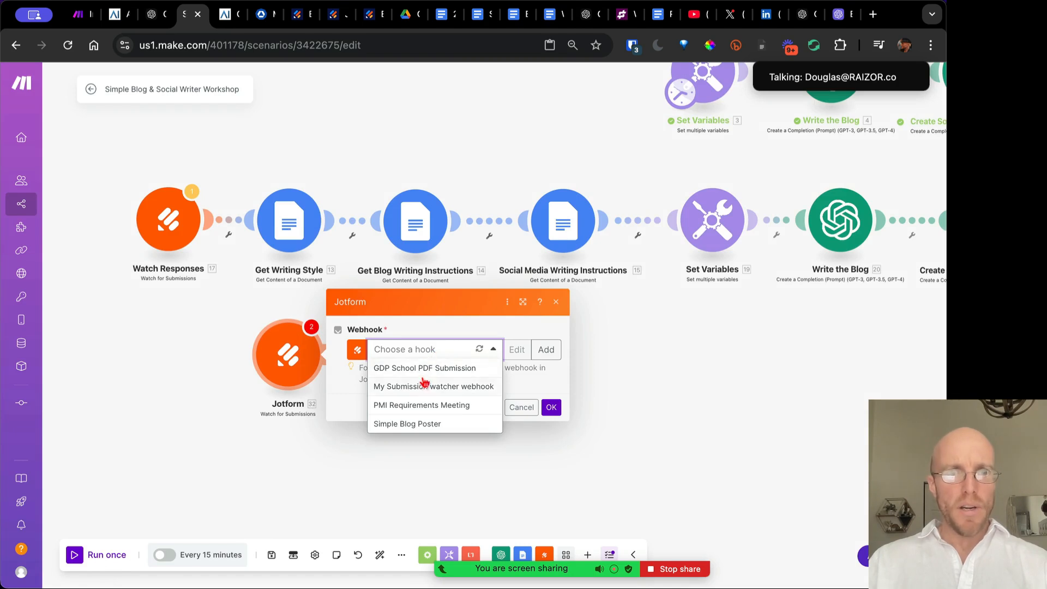
pyautogui.click(545, 350)
pyautogui.tripleClick(623, 293)
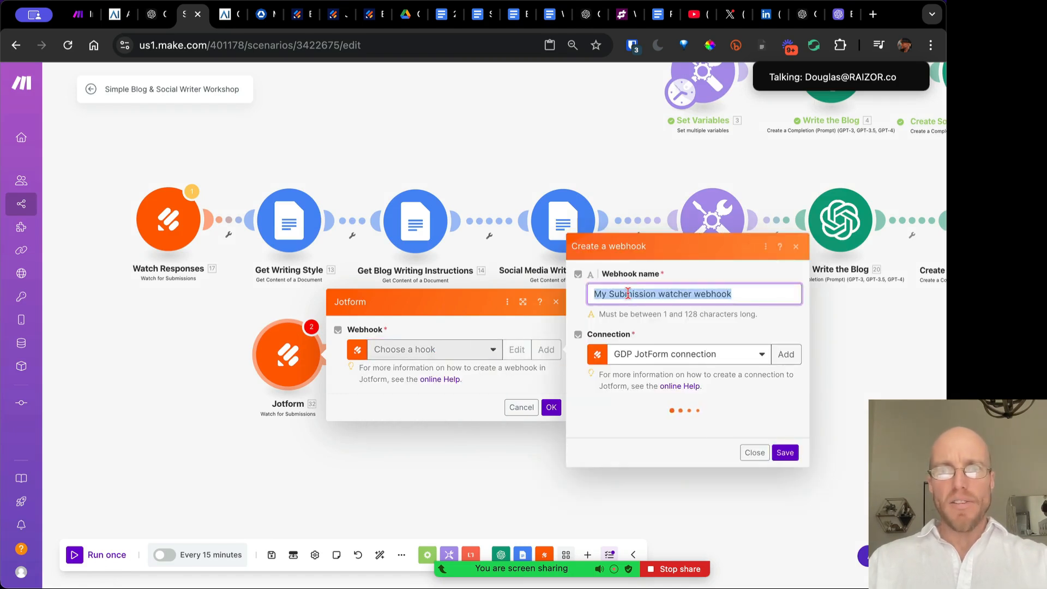
pyautogui.write('Temportary Test')
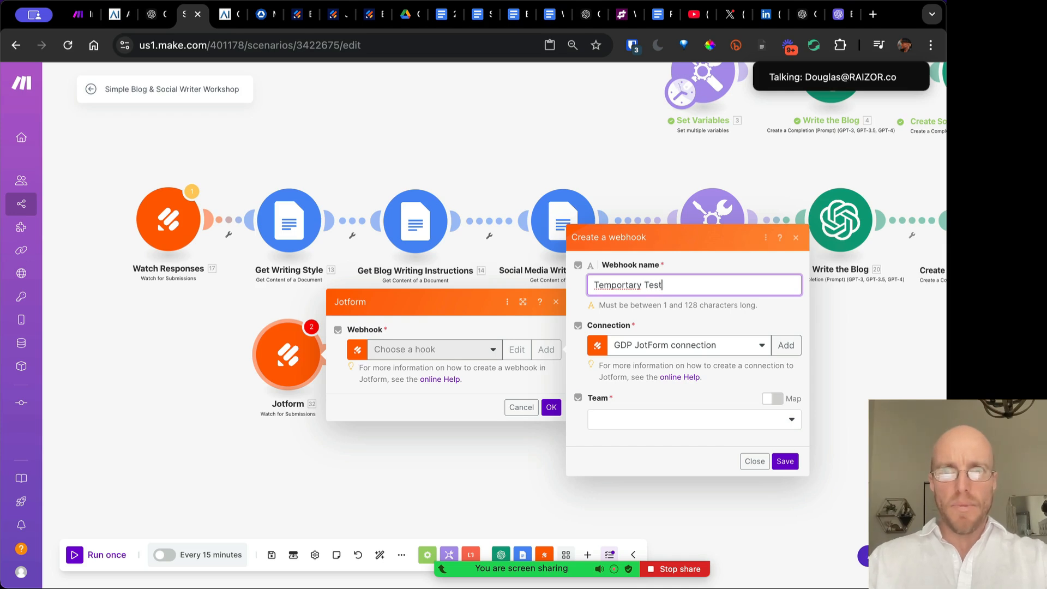
pyautogui.click(642, 284)
pyautogui.press('BackSpace')
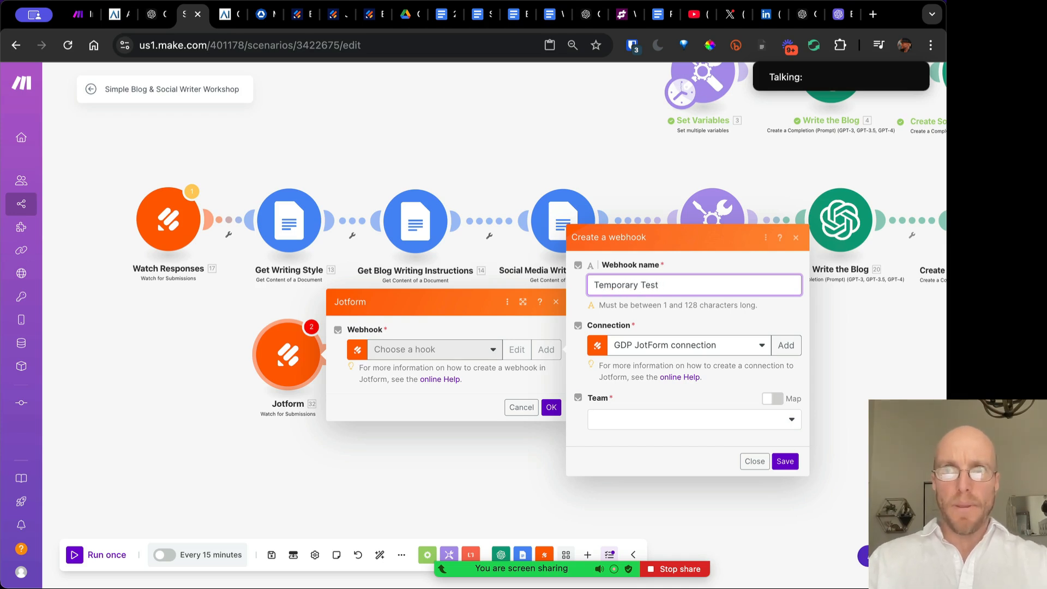
# Set the webhook to My JotForm connection, no team, and Blog & Social Content Creator, then discard it
pyautogui.click(676, 349)
pyautogui.click(657, 401)
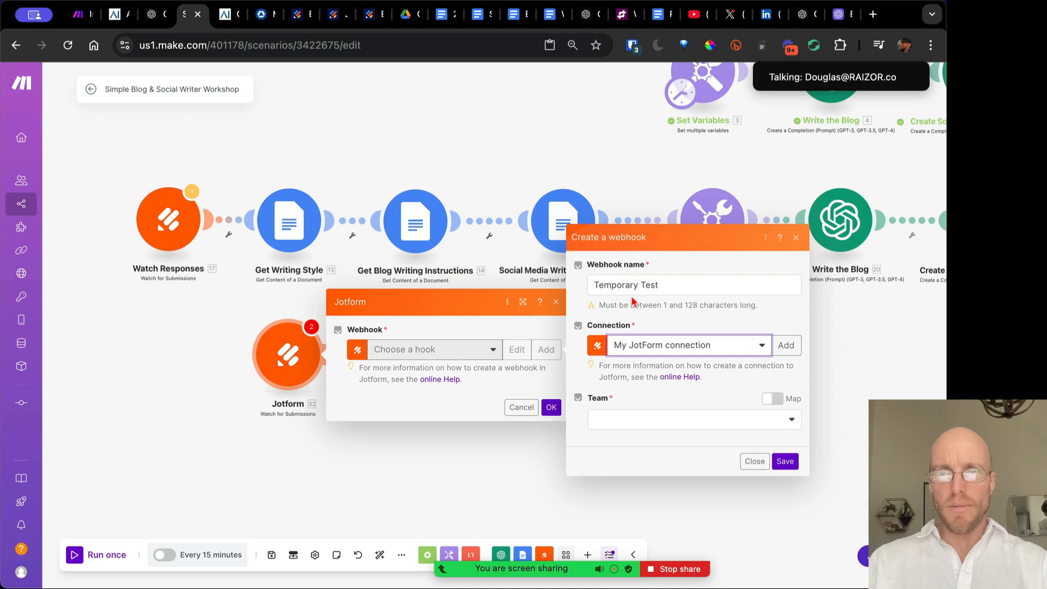
pyautogui.click(712, 423)
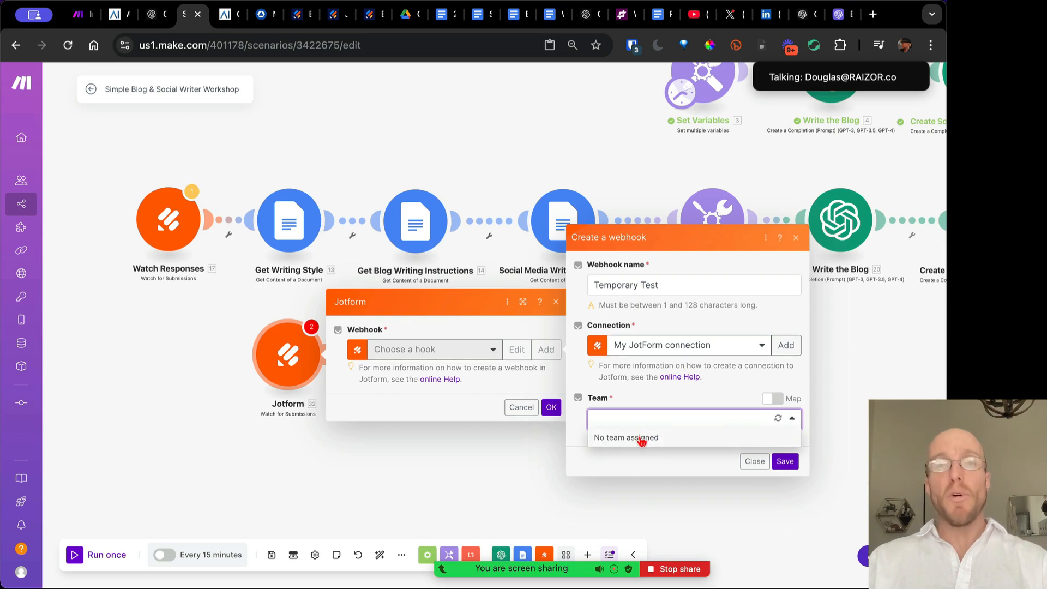
pyautogui.click(642, 438)
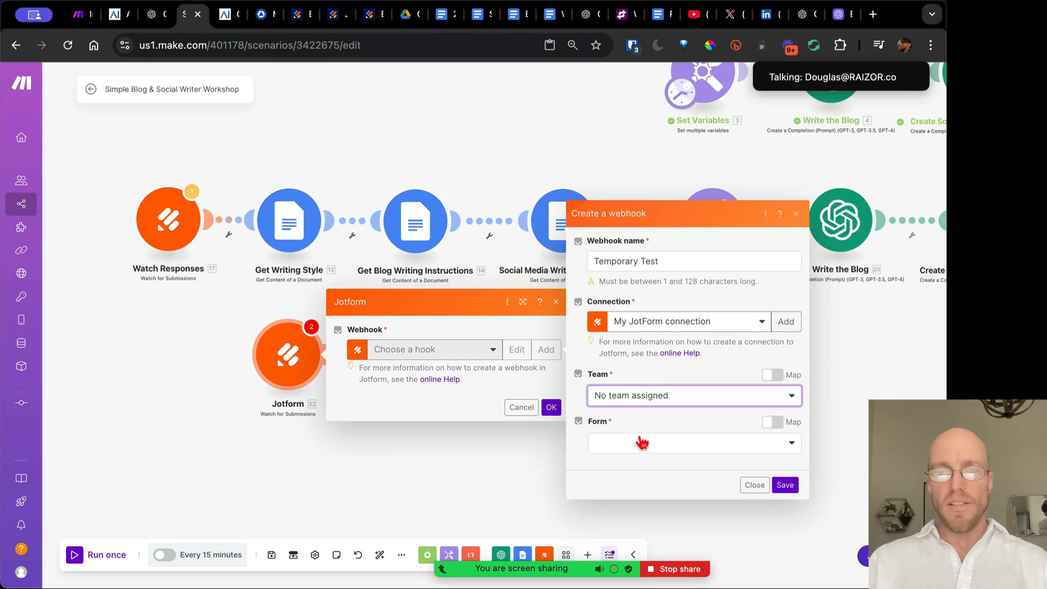
pyautogui.click(658, 442)
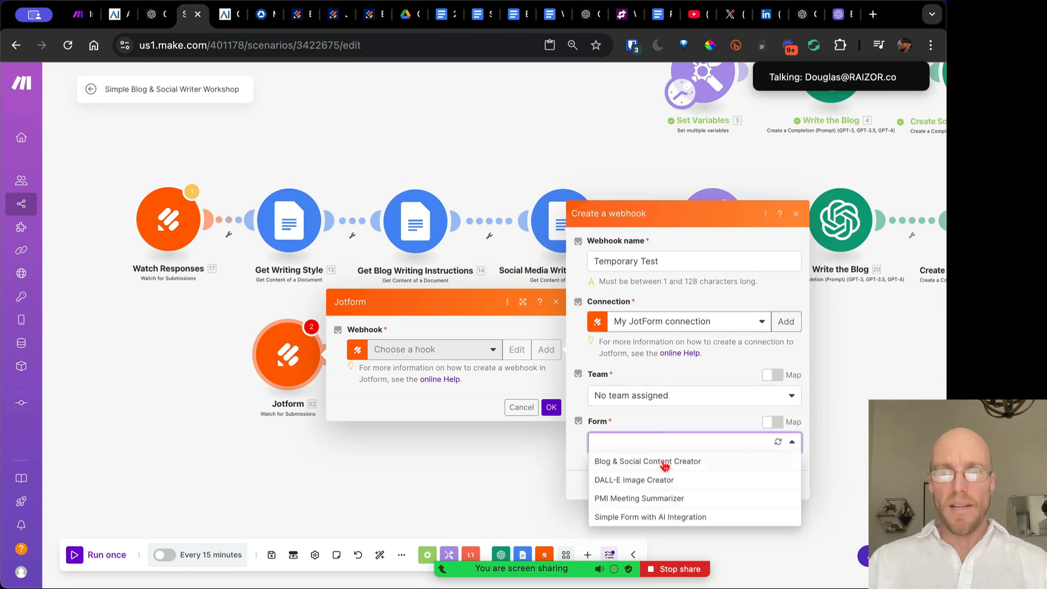
pyautogui.click(691, 463)
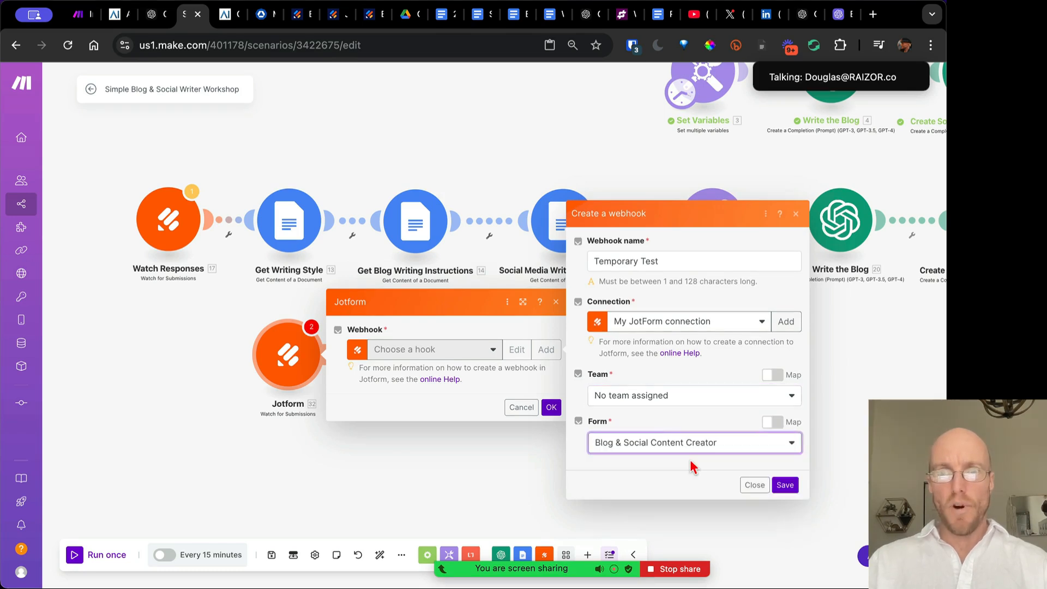
pyautogui.click(754, 485)
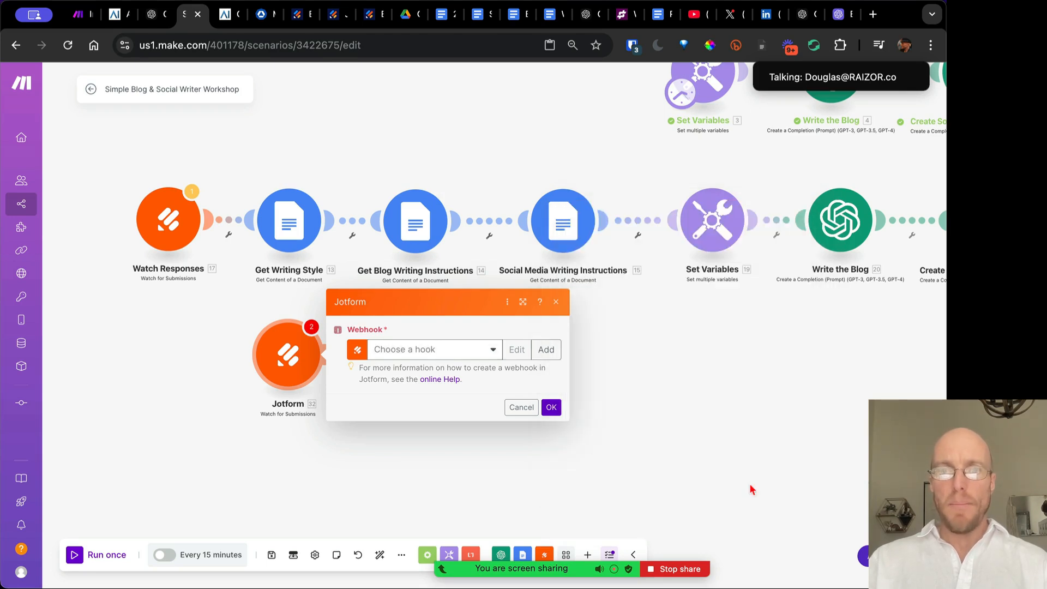
pyautogui.click(556, 301)
# Delete the unconnected Jotform module and check the Watch Responses settings
pyautogui.moveTo(367, 398); pyautogui.dragTo(237, 309)
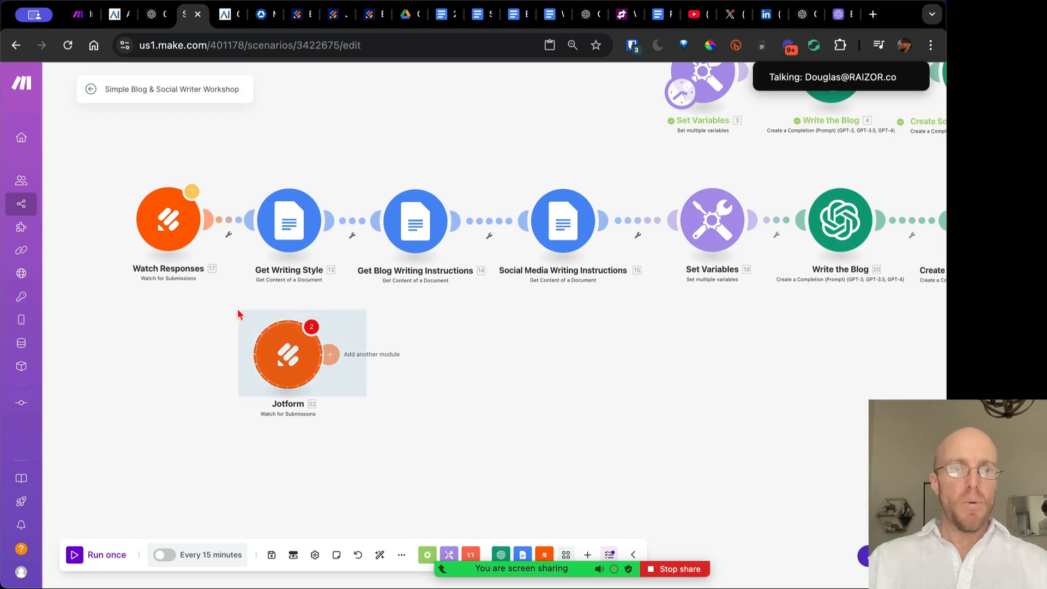
pyautogui.press('Delete')
pyautogui.click(169, 218)
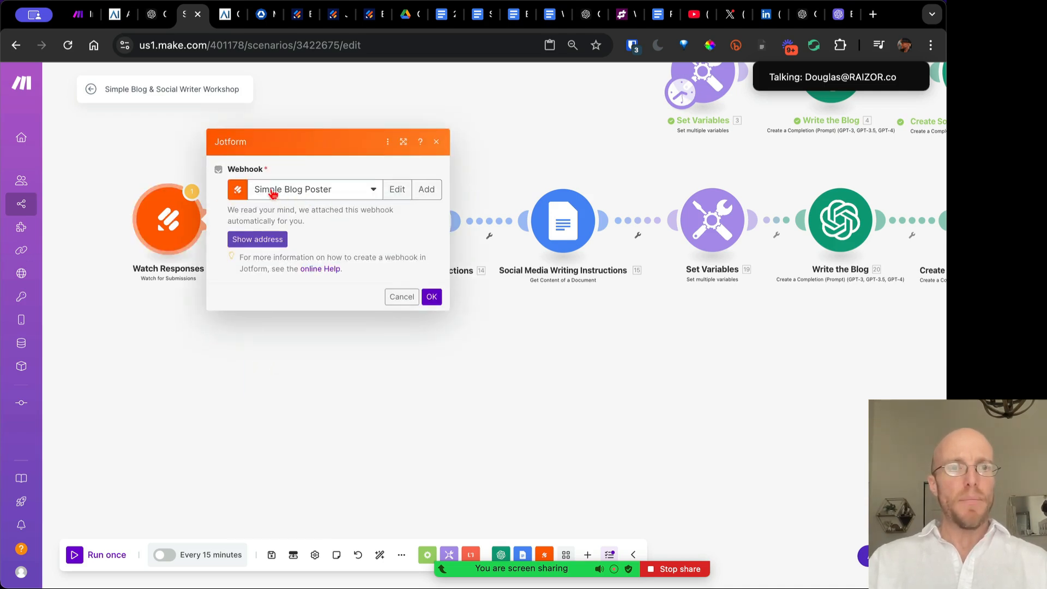
pyautogui.click(437, 143)
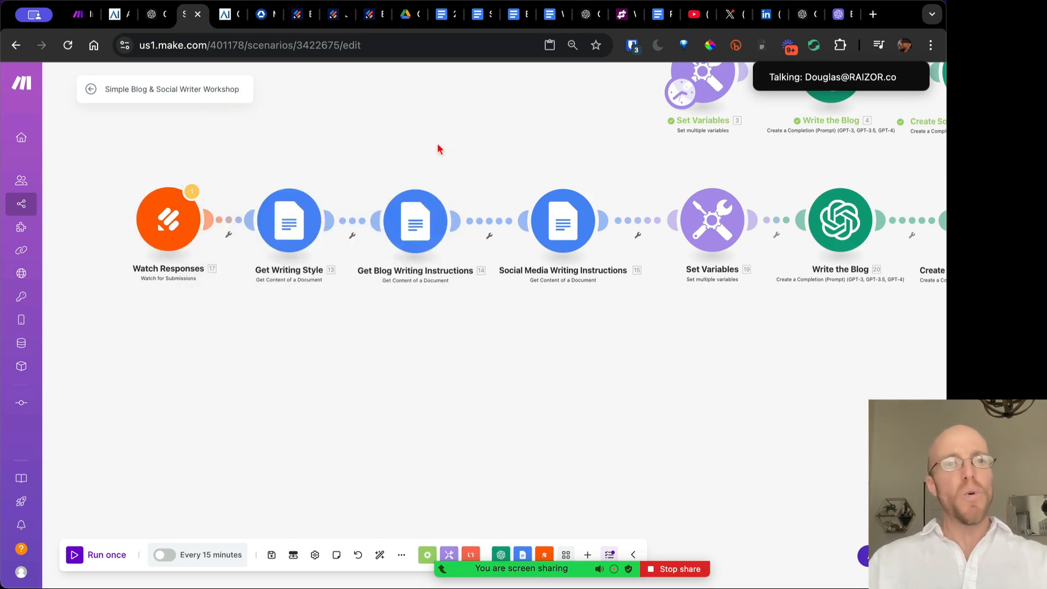
pyautogui.moveTo(281, 166); pyautogui.dragTo(311, 222)
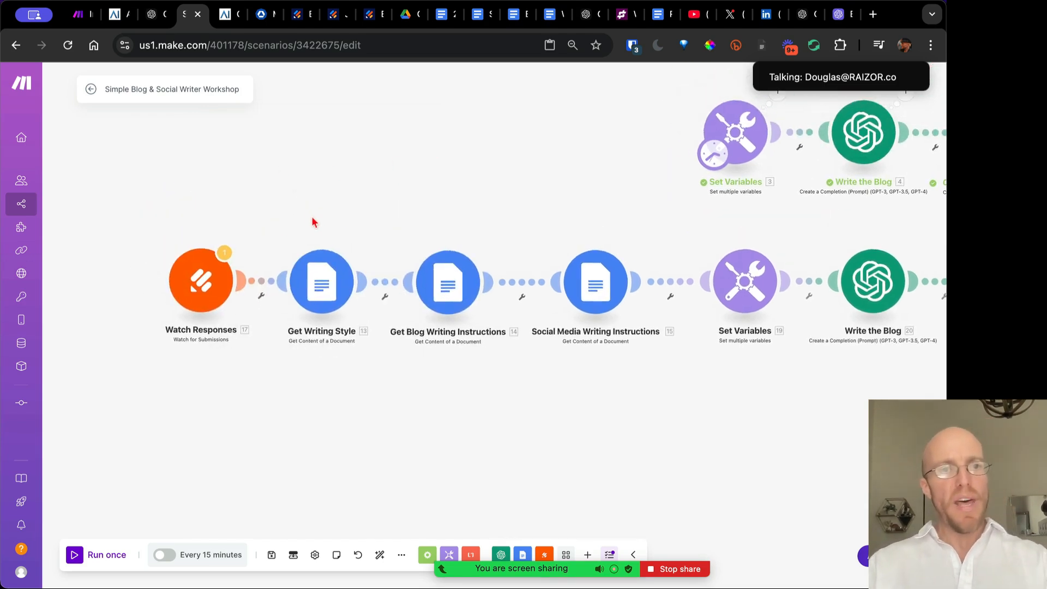
# Run only the Watch Responses module twice and close the empty results
pyautogui.rightClick(206, 287)
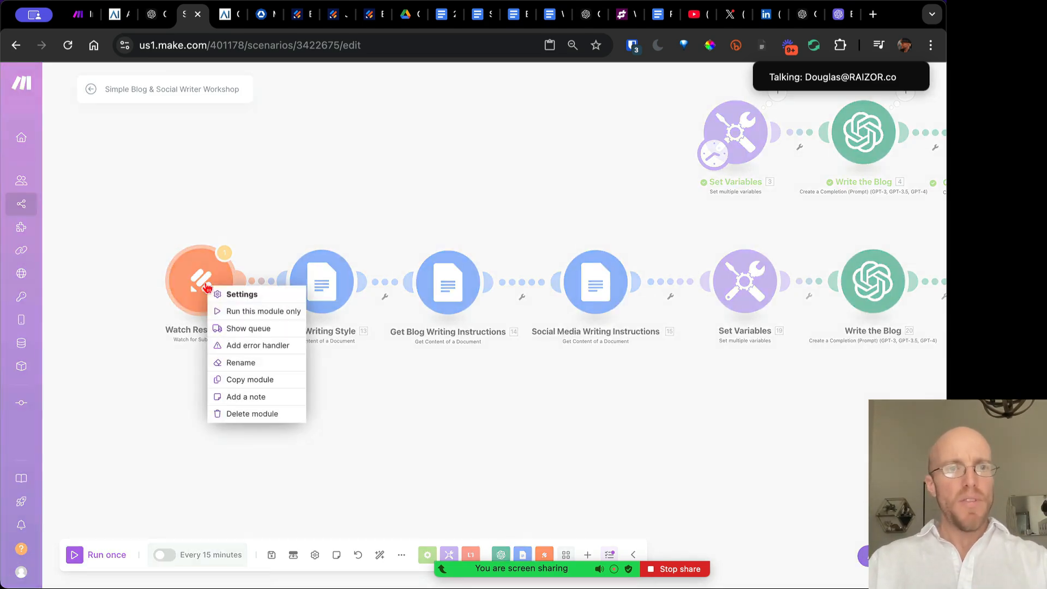
pyautogui.click(245, 312)
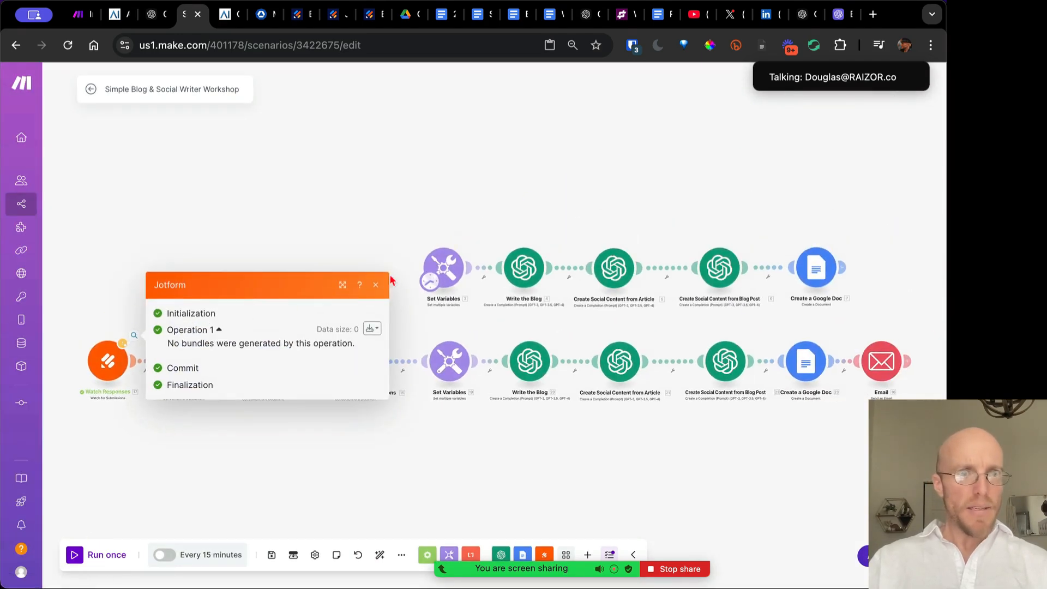
pyautogui.click(377, 286)
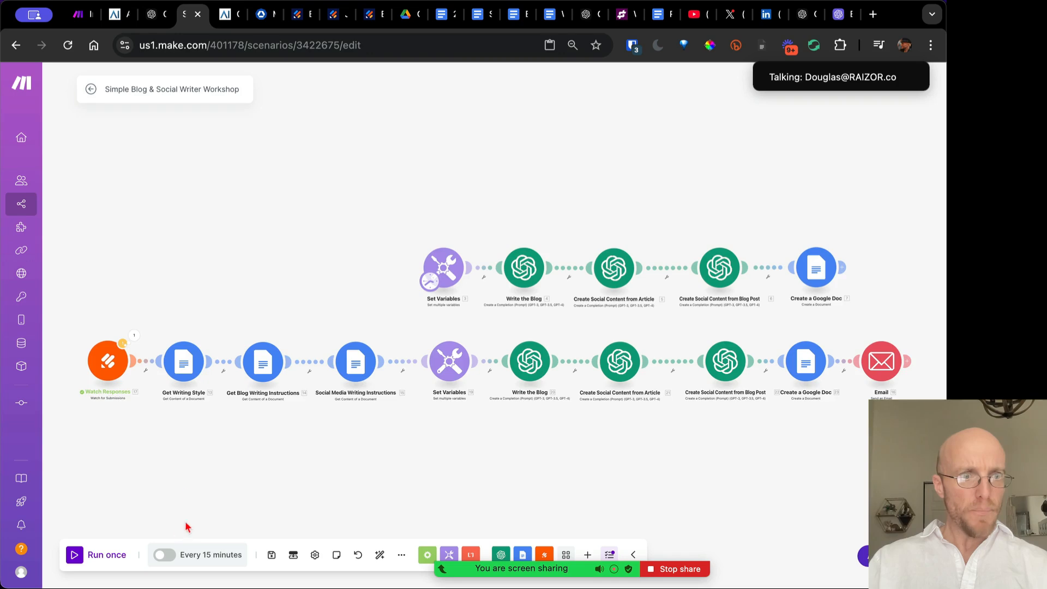
pyautogui.moveTo(186, 527); pyautogui.dragTo(375, 426)
pyautogui.rightClick(299, 303)
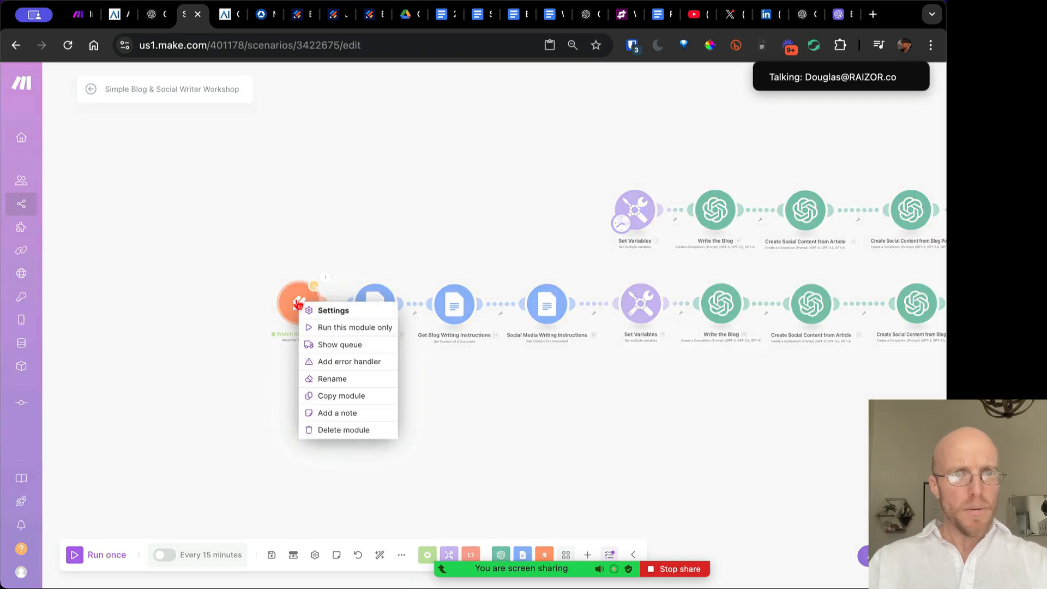
pyautogui.click(322, 327)
pyautogui.click(375, 285)
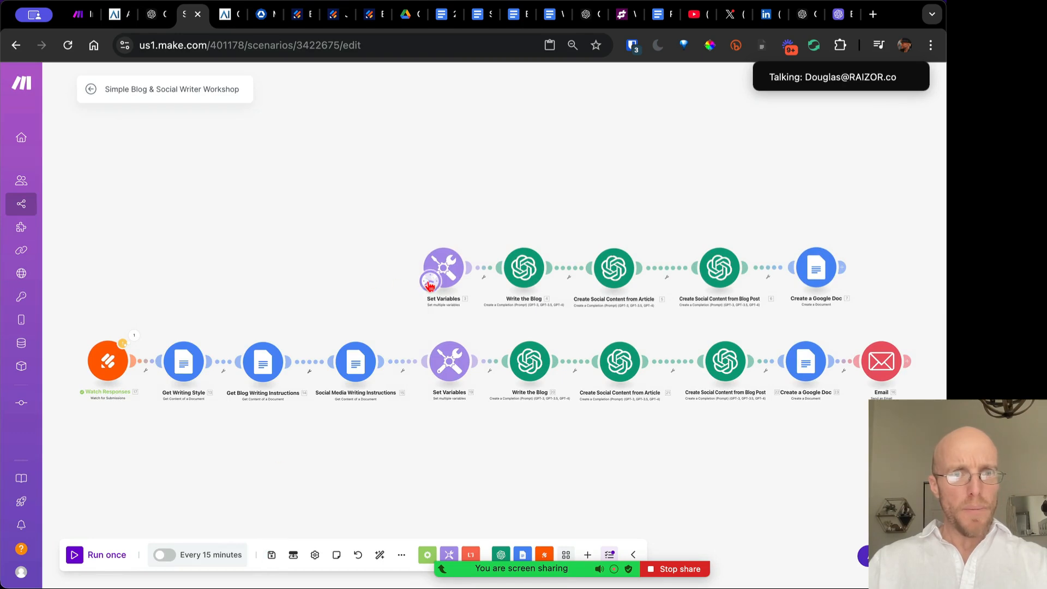
# Make Watch Responses the starting module and set it waiting for new data
pyautogui.moveTo(428, 282); pyautogui.dragTo(101, 373)
pyautogui.rightClick(112, 364)
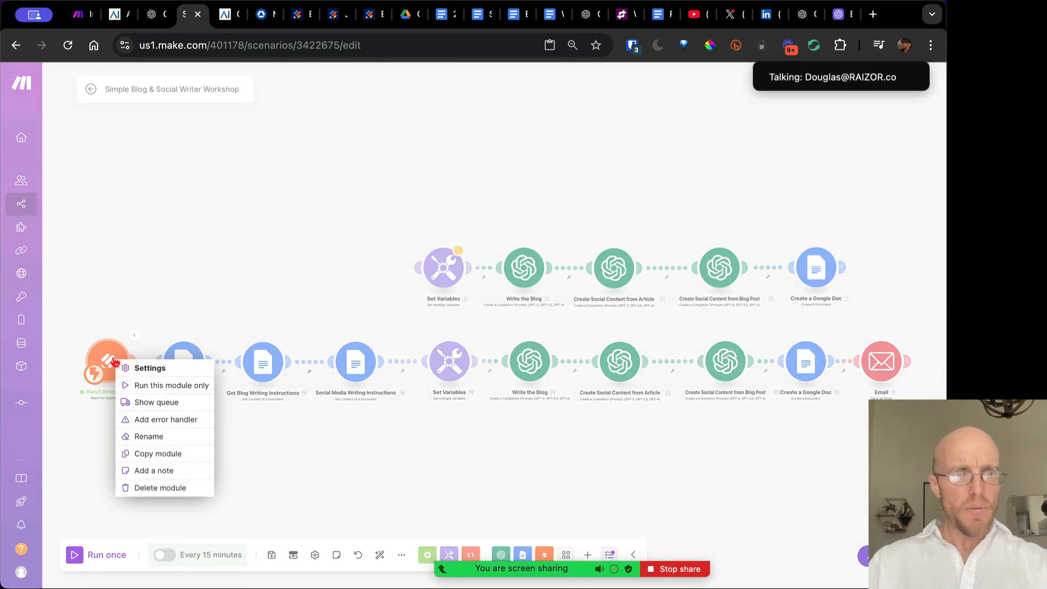
pyautogui.click(140, 385)
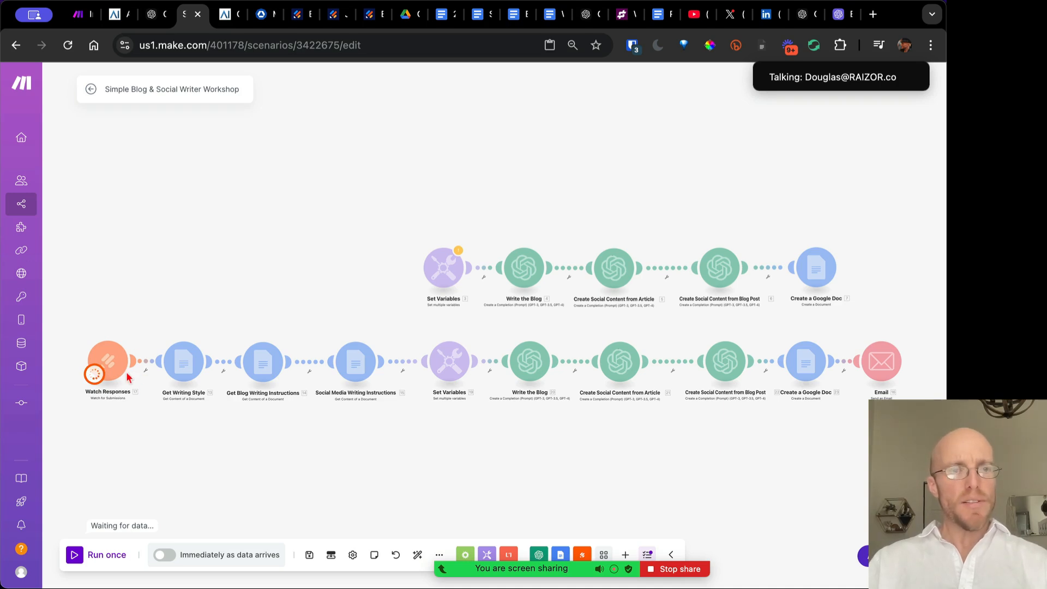
# Close the Jotform publish and API tabs and copy the fusion reactor article's web address
pyautogui.click(293, 16)
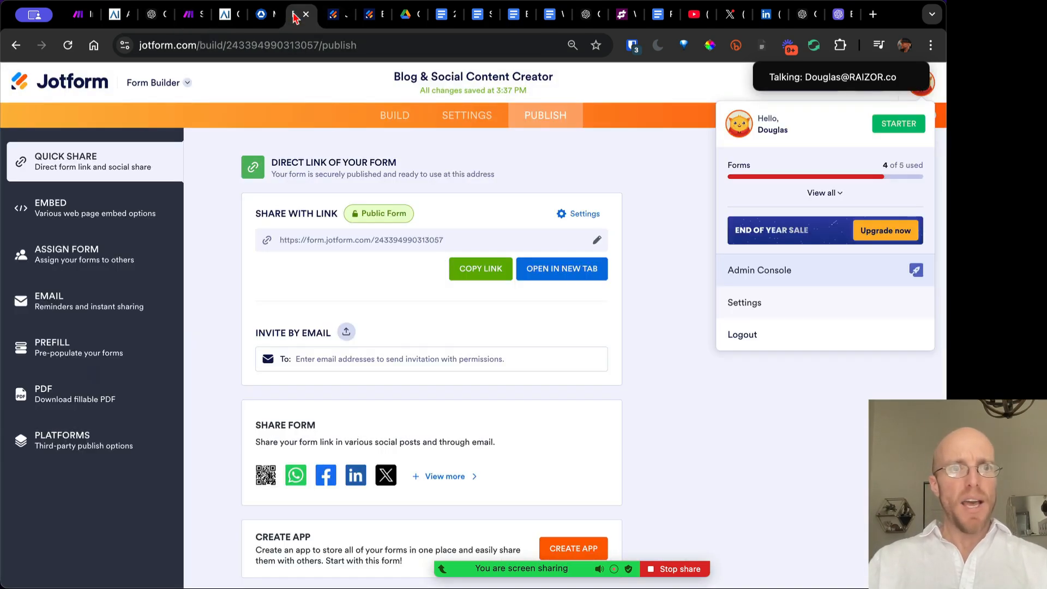
pyautogui.press('super+w')
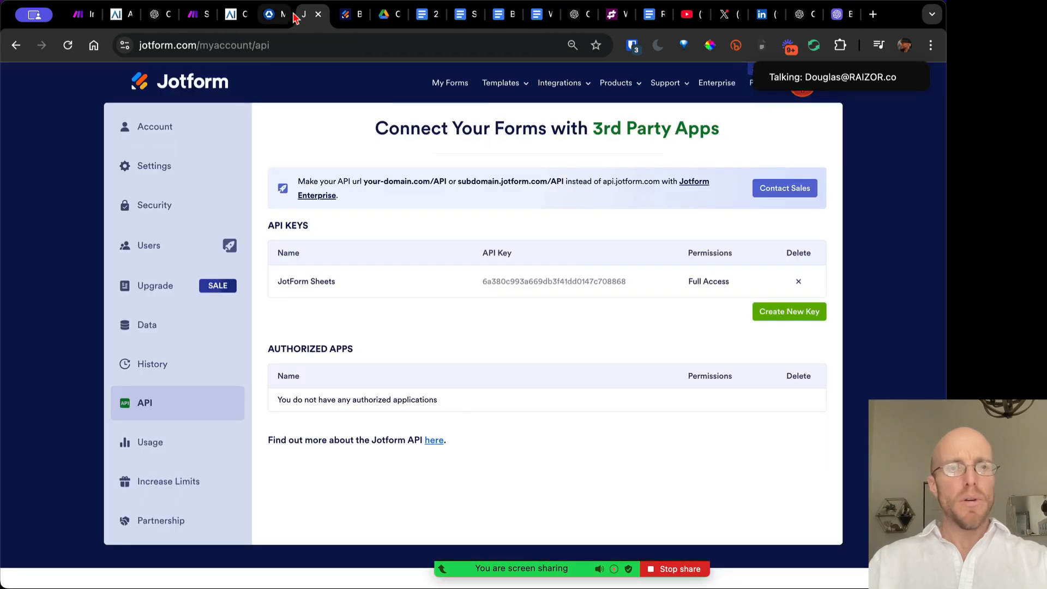
pyautogui.press('super+w')
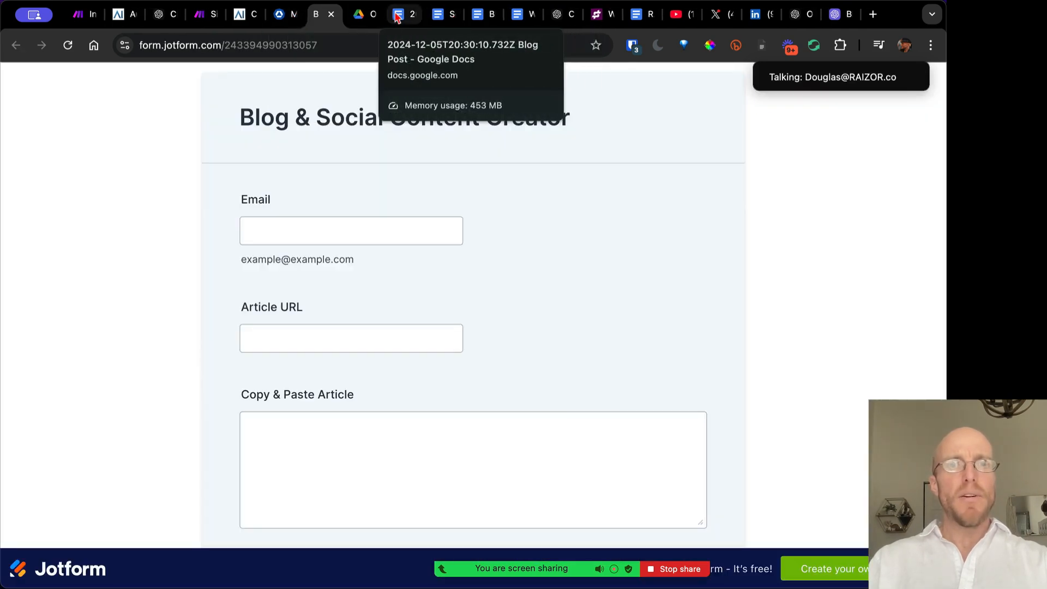
pyautogui.click(284, 15)
pyautogui.moveTo(70, 185); pyautogui.dragTo(256, 303)
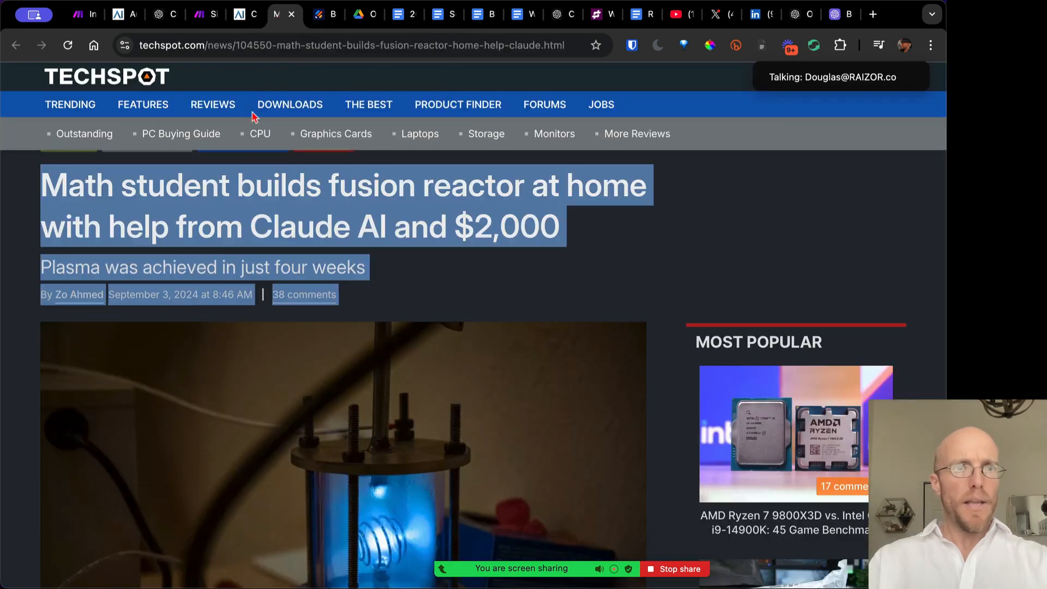
pyautogui.click(262, 43)
pyautogui.click(262, 48)
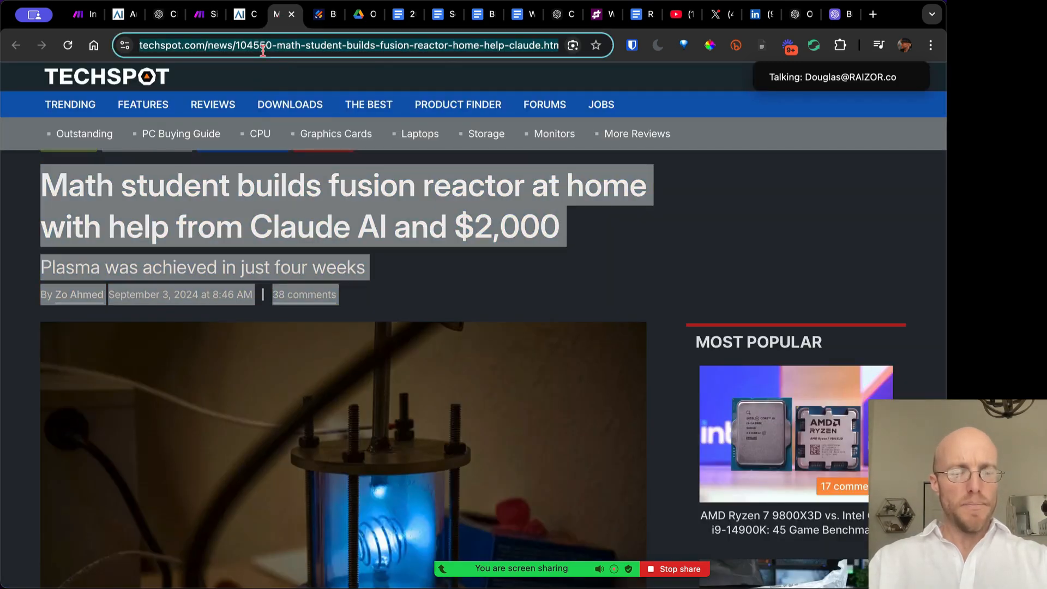
# Fill the form's Email field with the user's address and Article URL with the techspot link
pyautogui.click(320, 15)
pyautogui.click(280, 233)
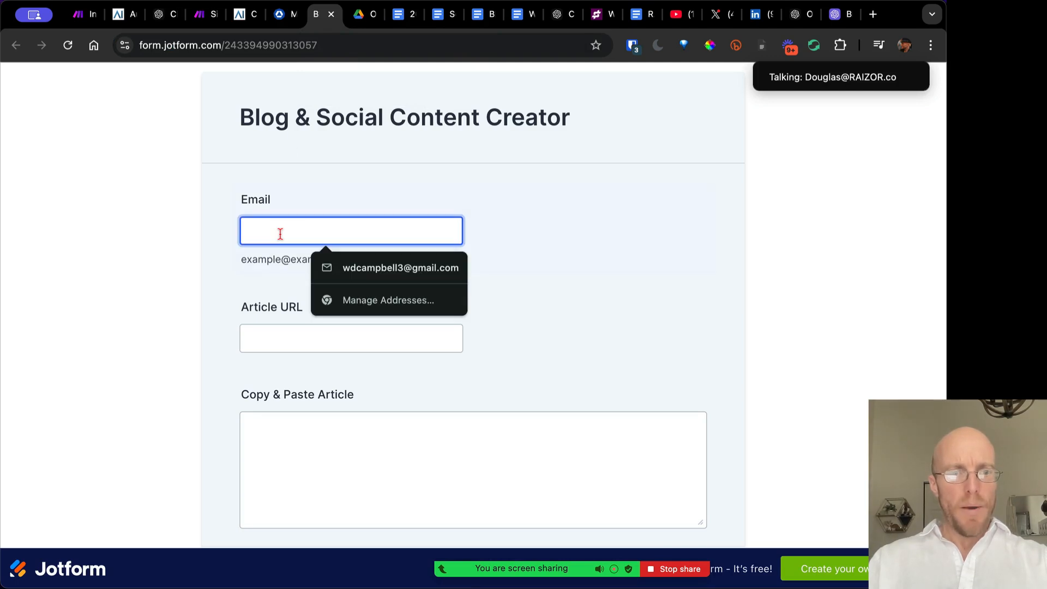
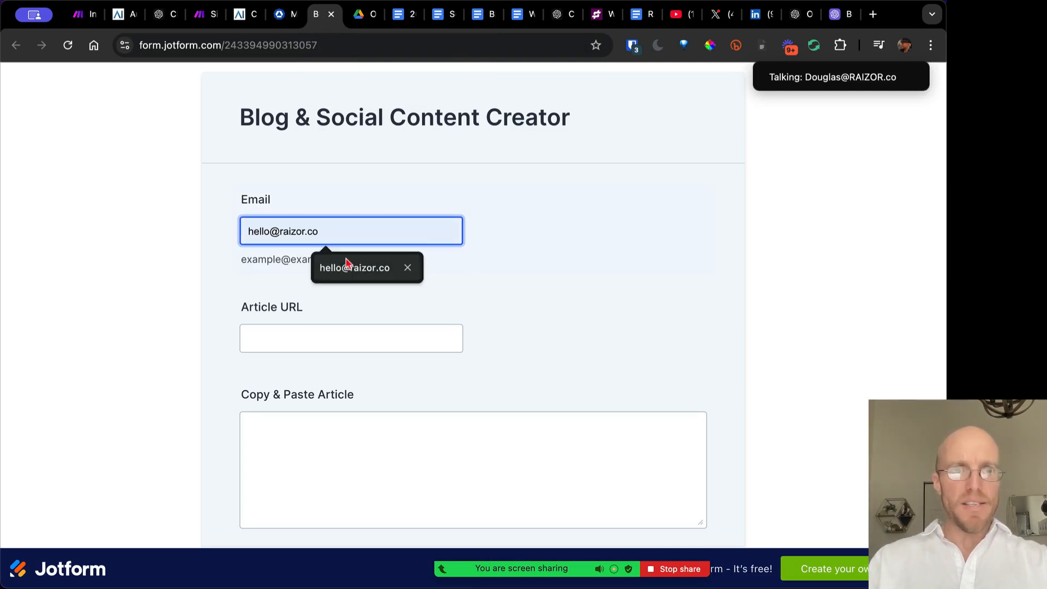
pyautogui.click(354, 260)
pyautogui.press('super+a')
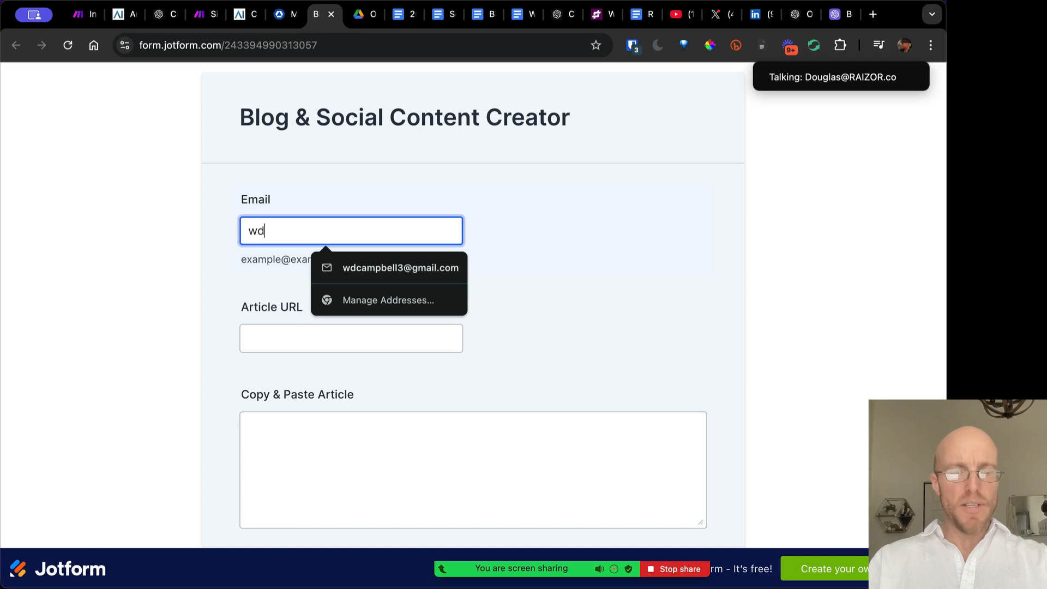
pyautogui.press('super+a')
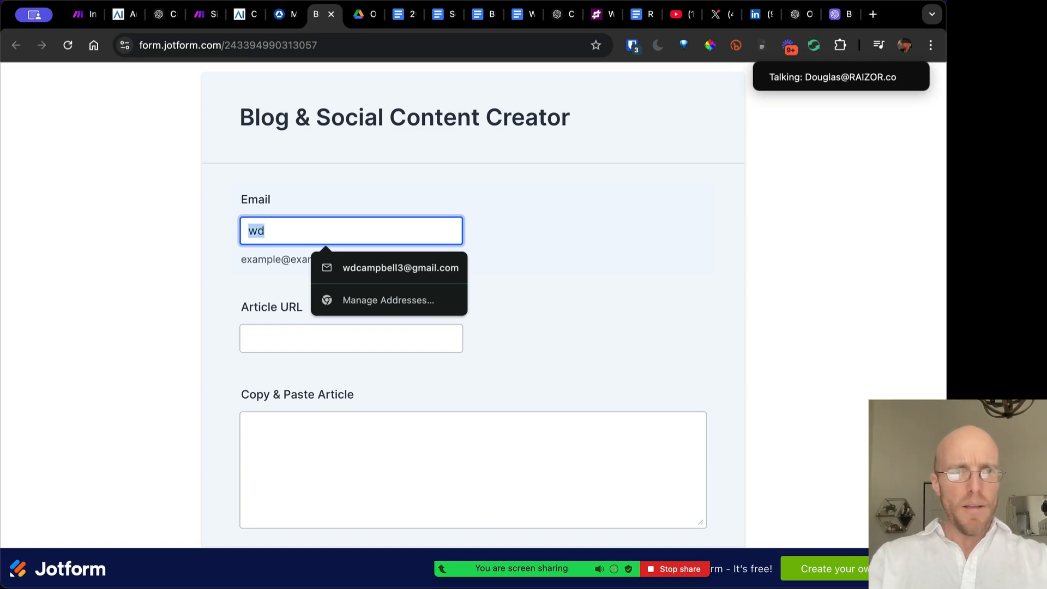
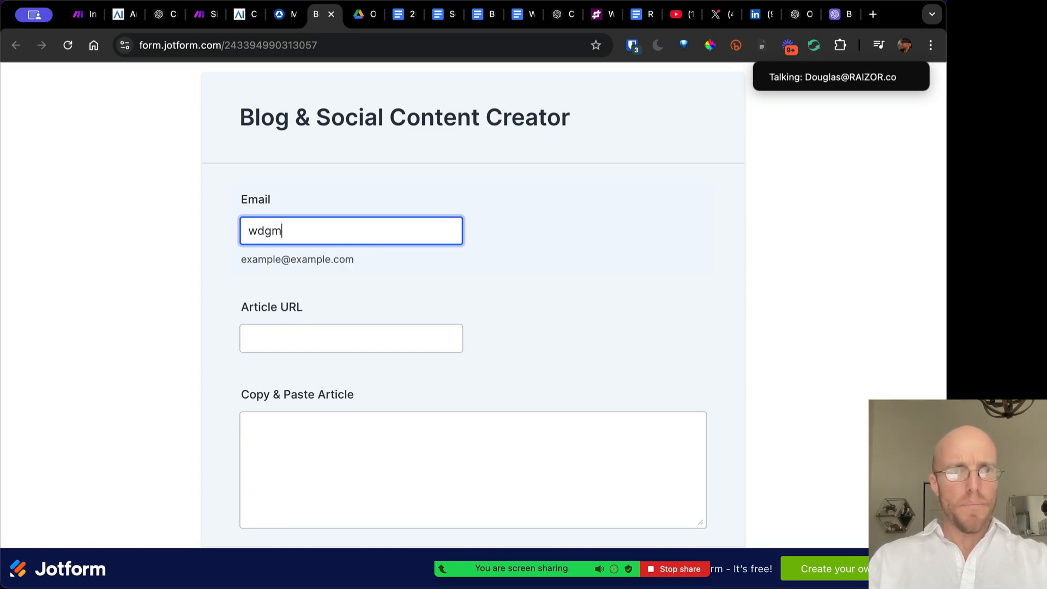
pyautogui.press('super+a')
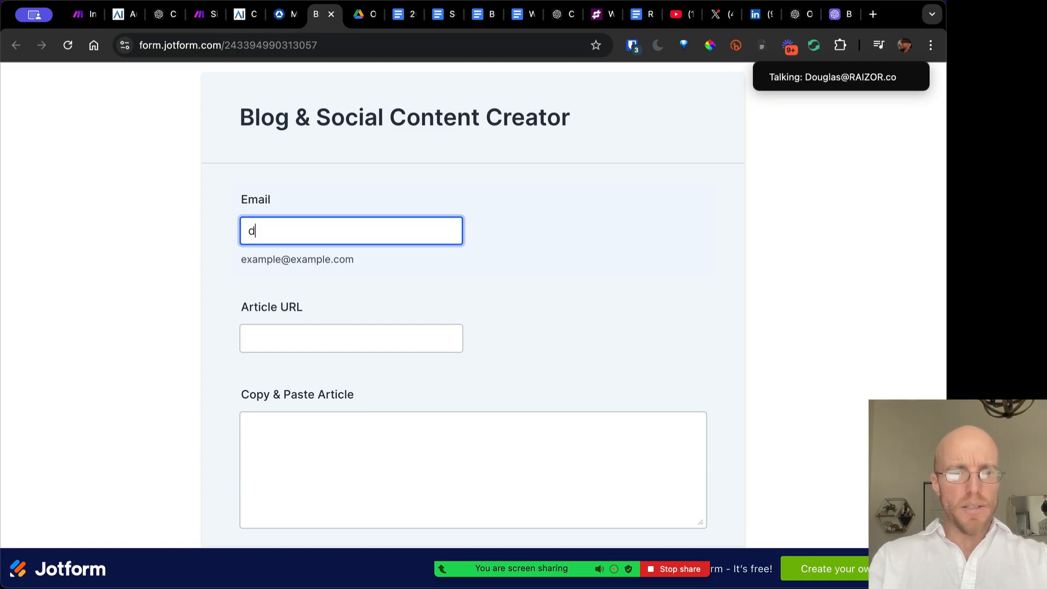
pyautogui.click(283, 342)
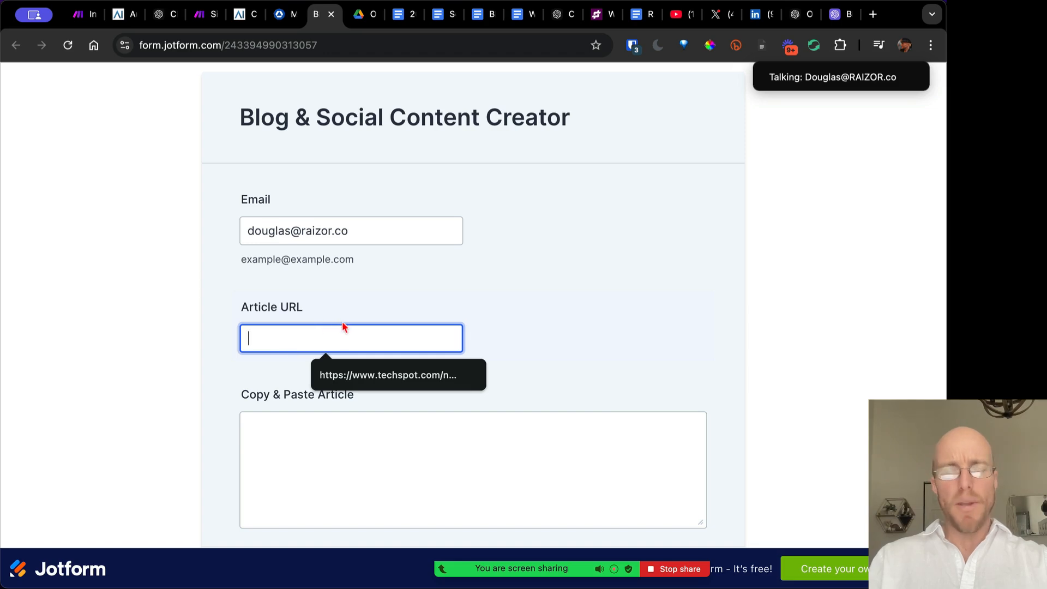
pyautogui.click(322, 370)
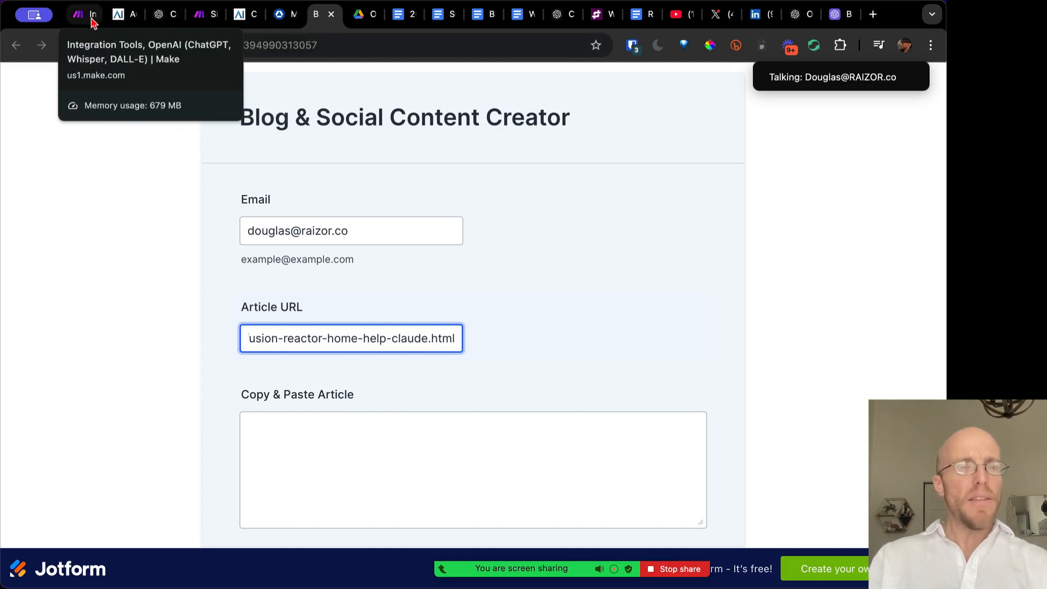
# Copy the article text from the fusion reactor article page
pyautogui.click(282, 18)
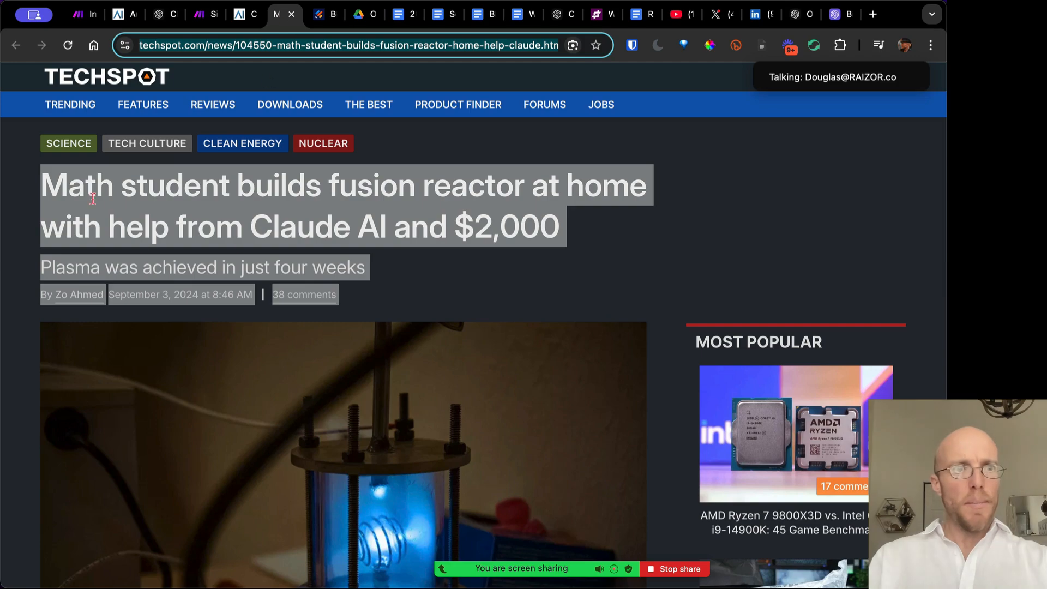
pyautogui.scroll(-10, 210, 382)
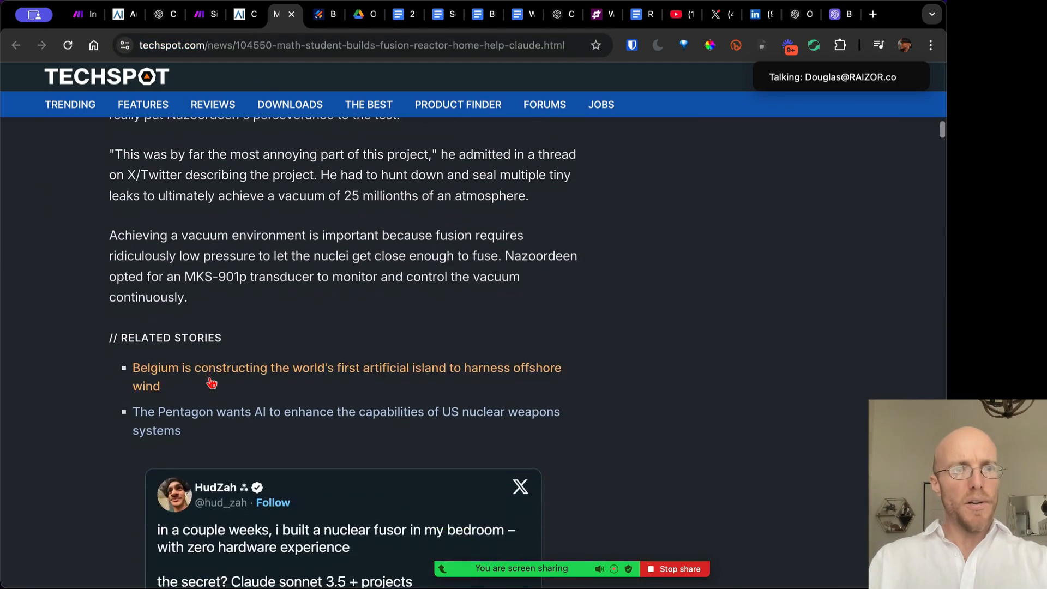
pyautogui.scroll(-3, 211, 384)
pyautogui.tripleClick(202, 216)
pyautogui.moveTo(202, 216); pyautogui.dragTo(215, 121)
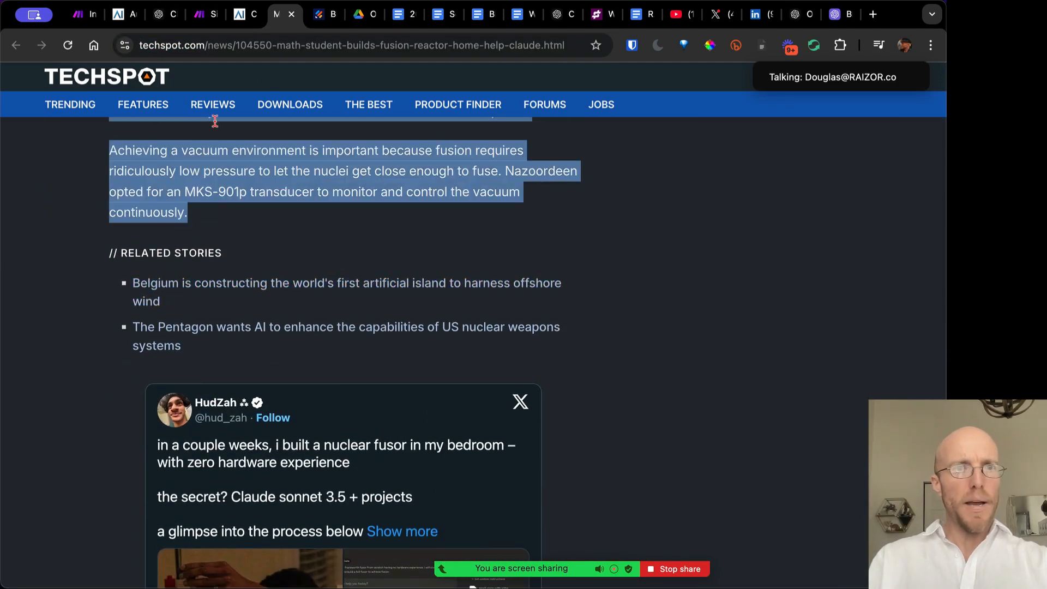
# Paste the article into Copy & Paste Article and submit the form
pyautogui.click(199, 16)
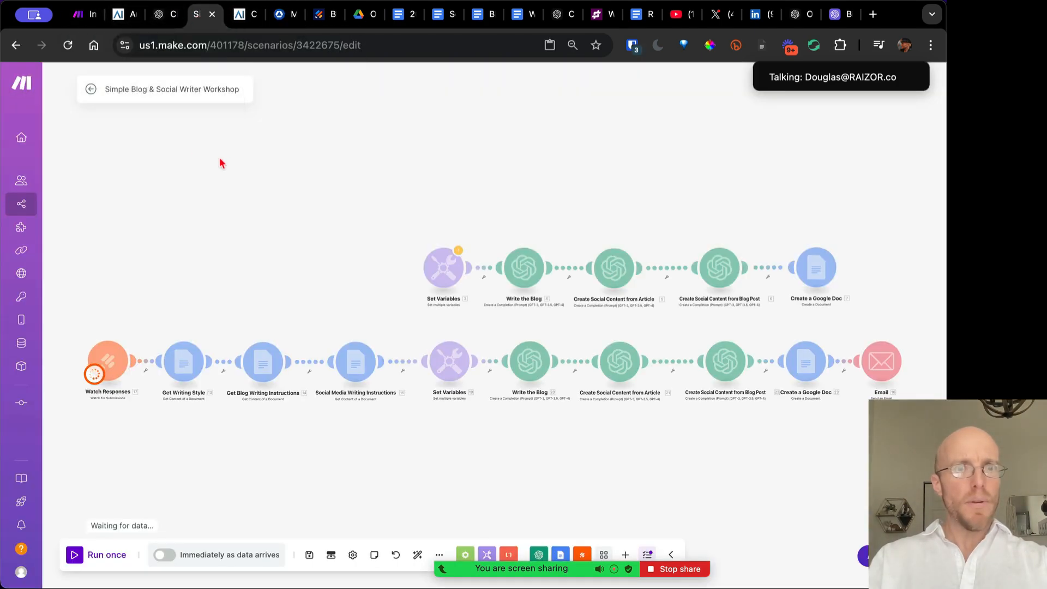
pyautogui.click(315, 17)
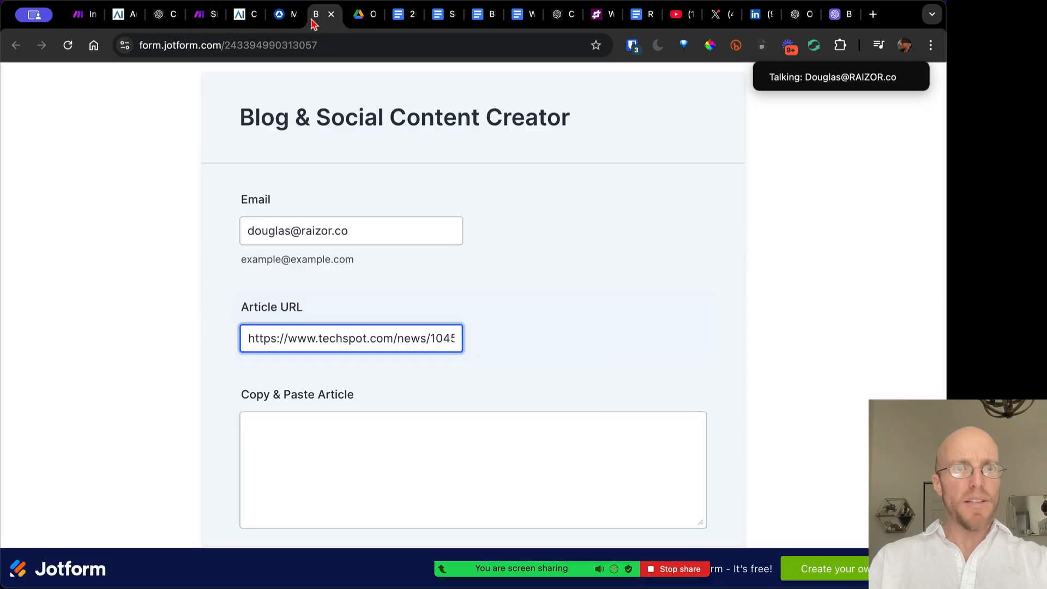
pyautogui.click(322, 444)
pyautogui.hotkey('ctrl', 'v')
pyautogui.scroll(-3, 744, 368)
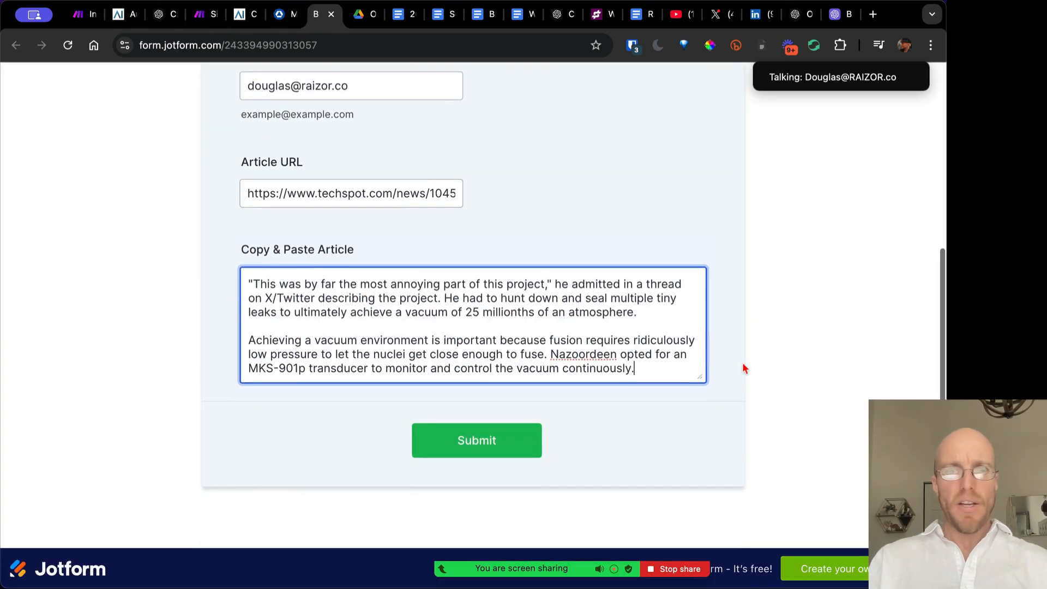
pyautogui.click(494, 445)
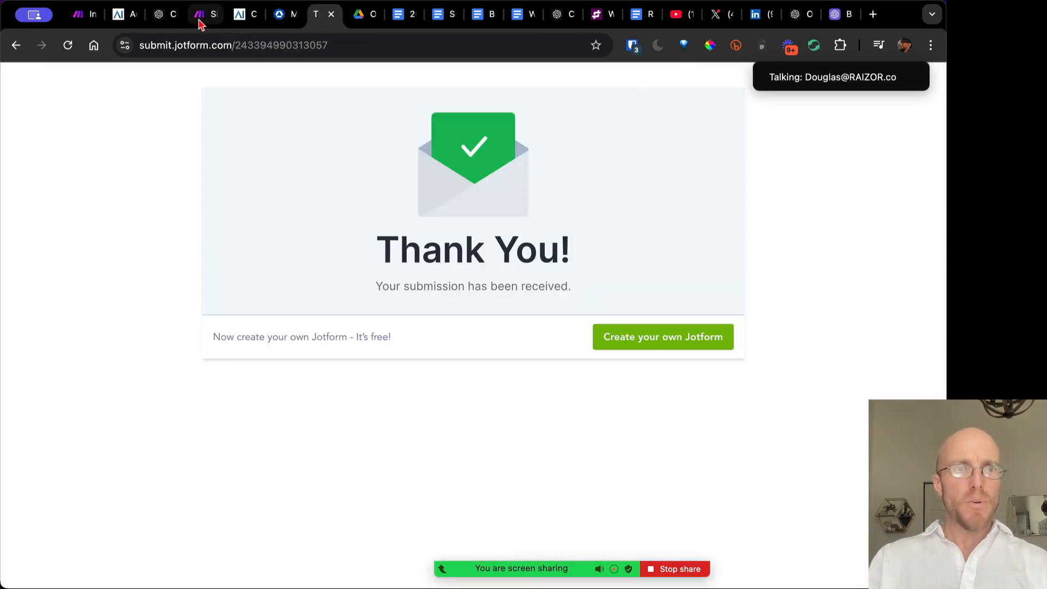
pyautogui.click(200, 22)
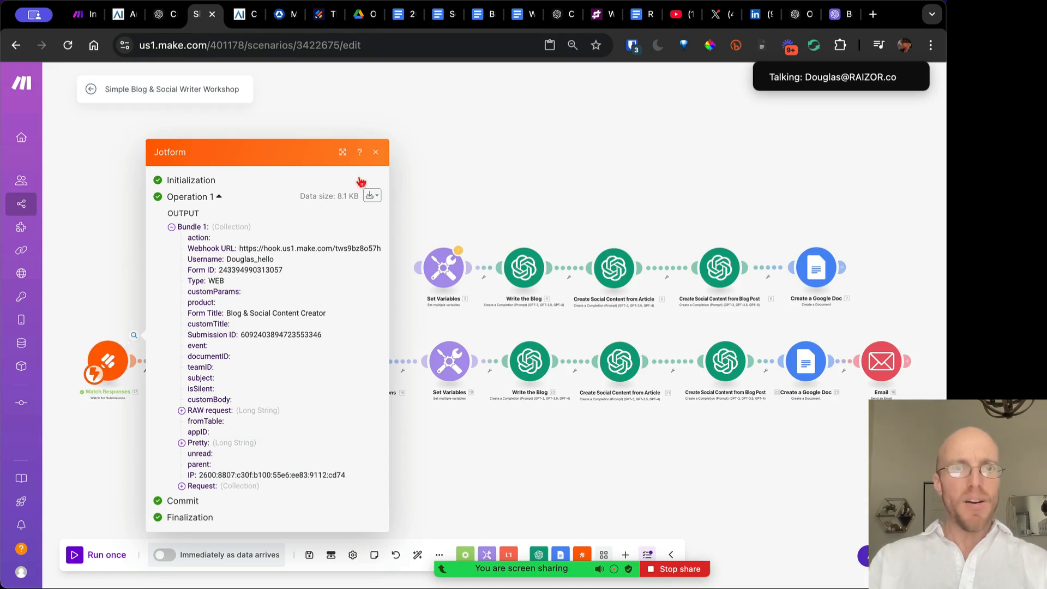
# Close the Watch Responses output bubble and pan to show all modules, including Google Docs
pyautogui.click(375, 153)
pyautogui.hscroll(-3, 311, 411)
pyautogui.scroll(-1, 311, 411)
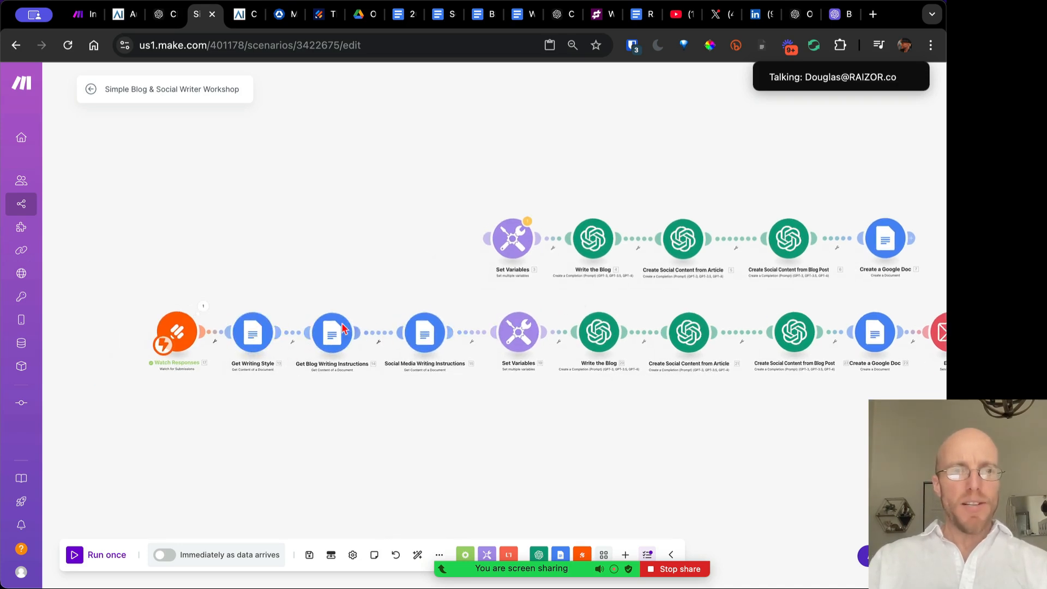
# Open the Writing Tone & Style document from the Google Drive project folder
pyautogui.click(358, 16)
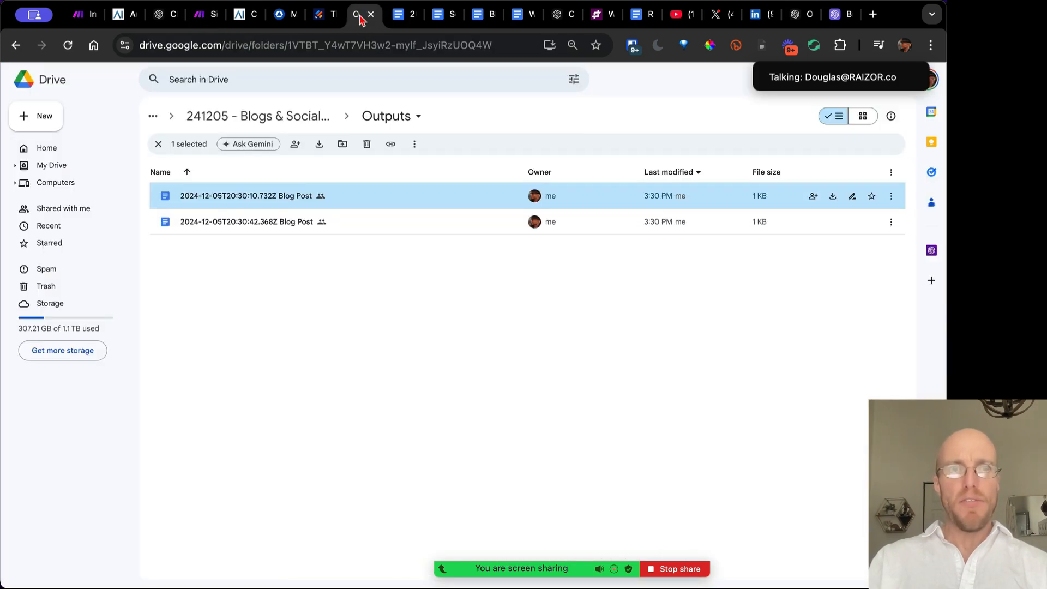
pyautogui.click(255, 124)
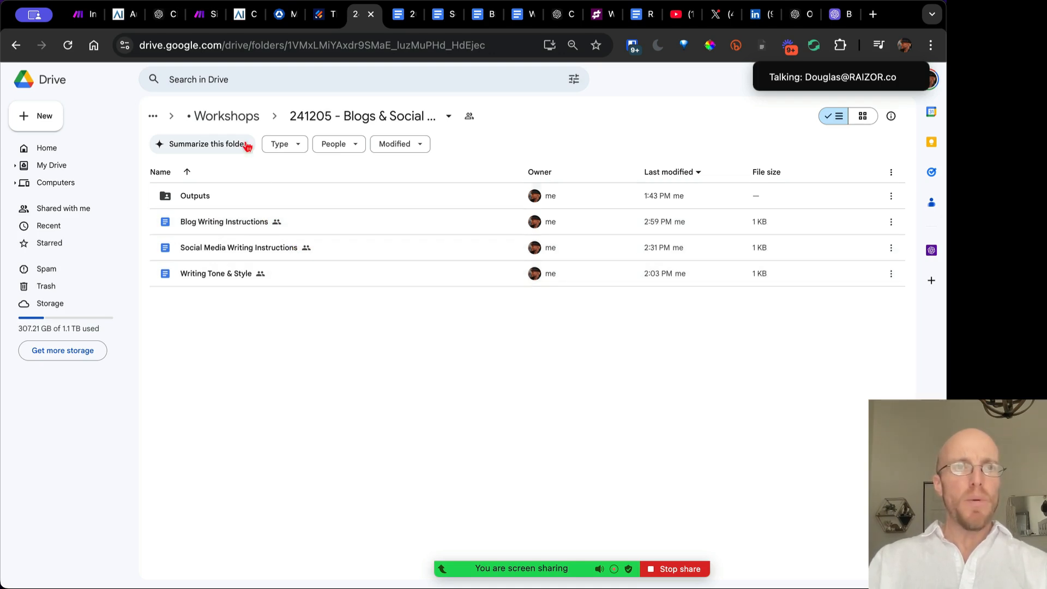
pyautogui.click(203, 14)
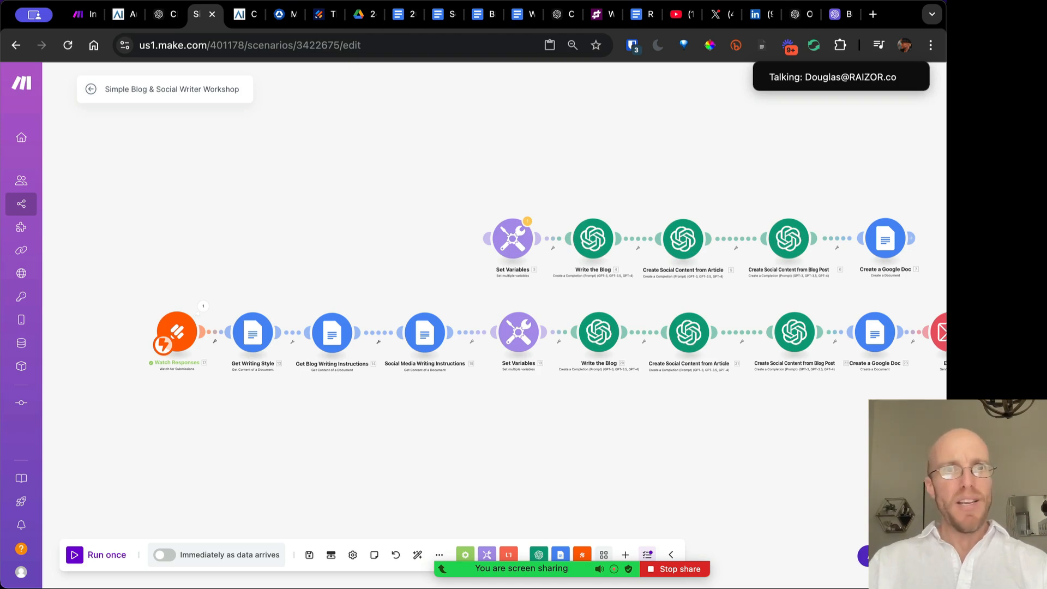
pyautogui.click(360, 15)
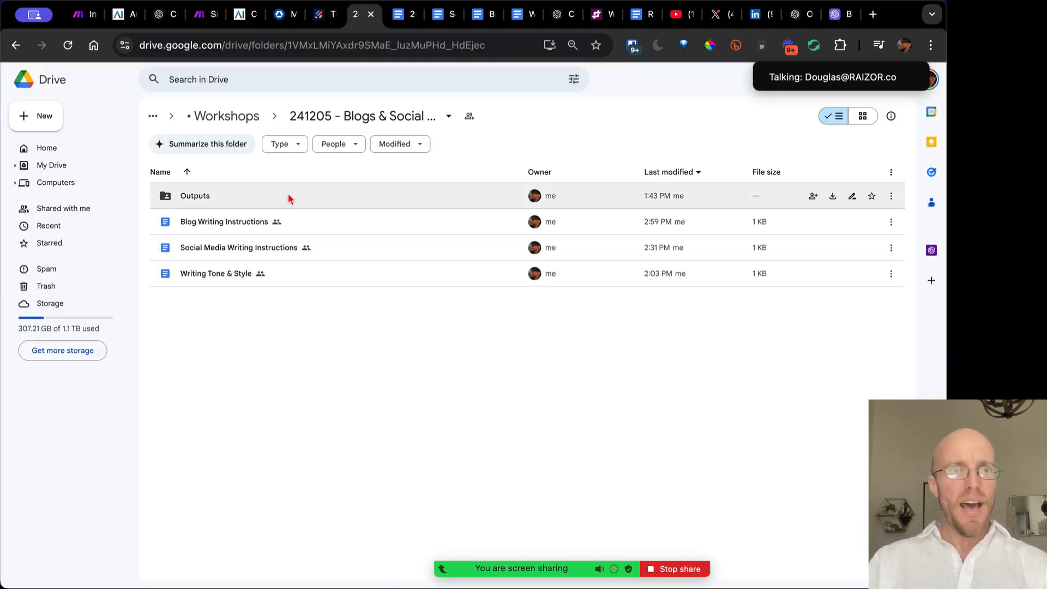
pyautogui.doubleClick(311, 273)
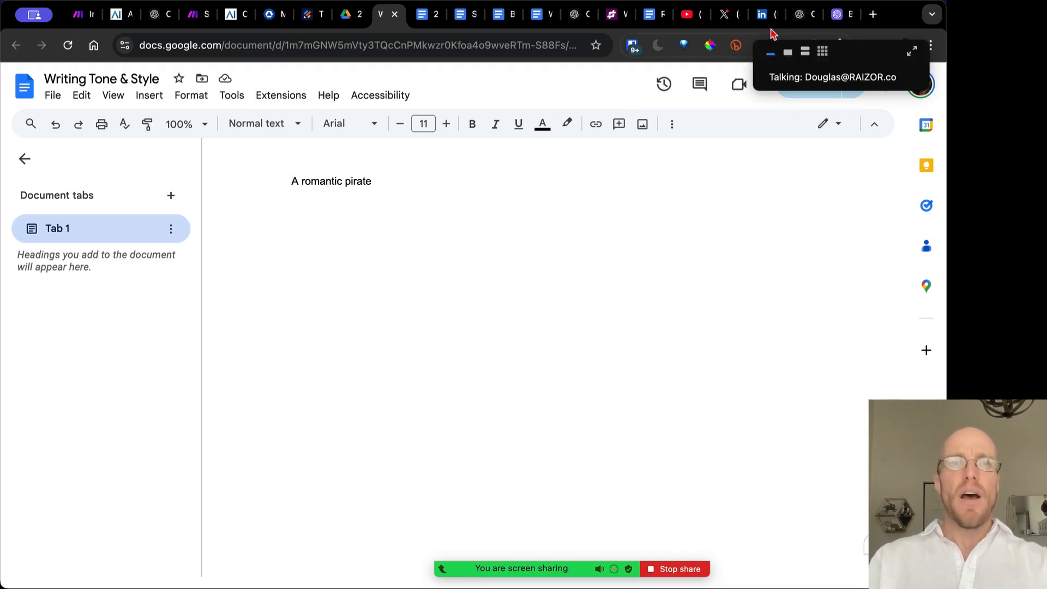
# Clear the 'A romantic pirate' text so the Writing Tone & Style doc is blank, then go to ChatGPT's GPTs page
pyautogui.press('super+a')
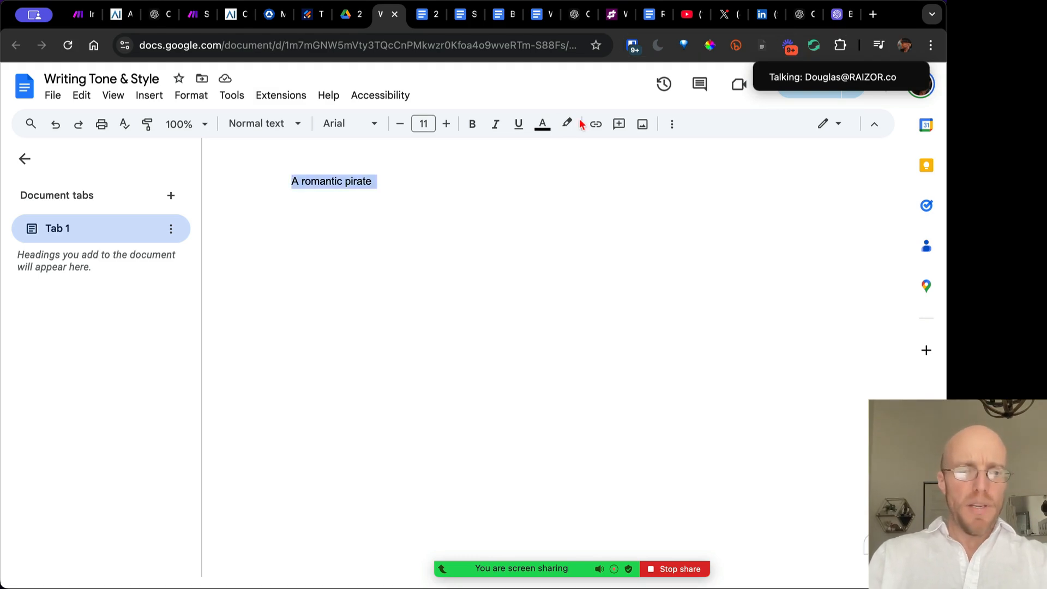
pyautogui.write('Thought')
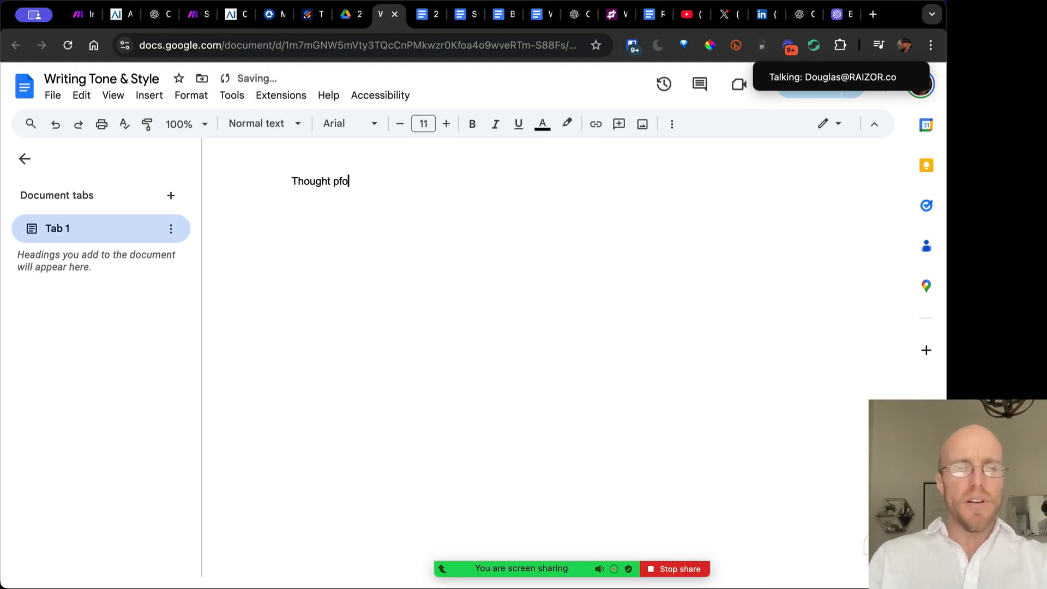
pyautogui.write(' pfo')
pyautogui.press('super+a')
pyautogui.press('BackSpace')
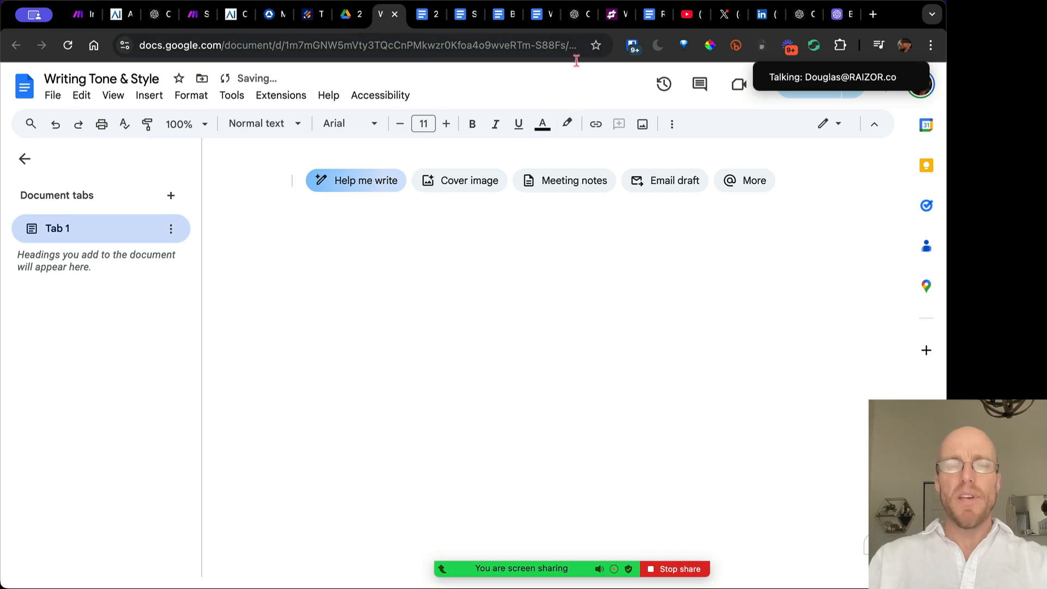
pyautogui.click(576, 15)
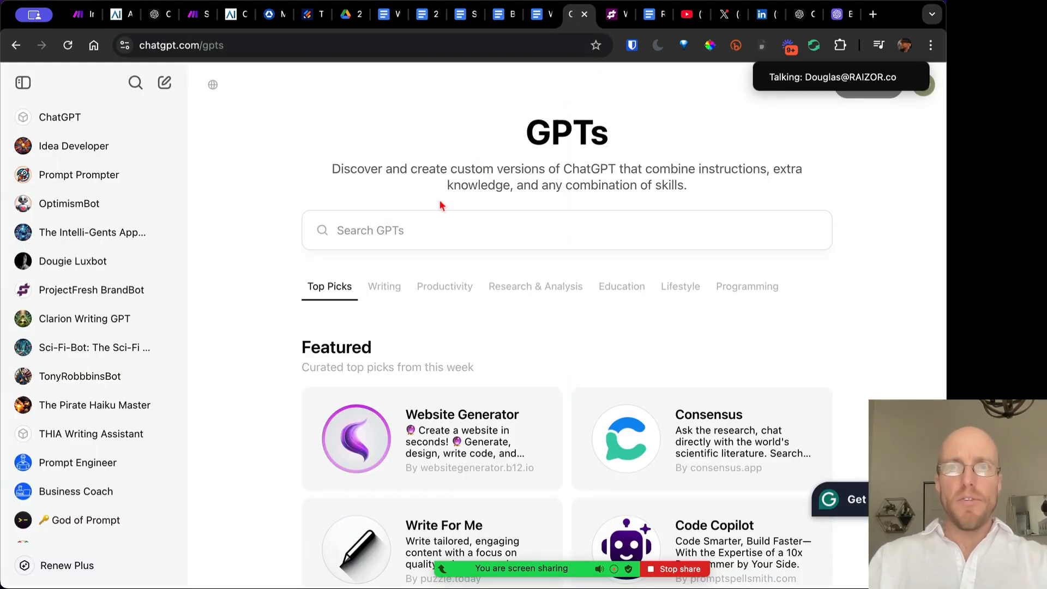
# Search GPTs for 'writing tone' and start a chat with the Tone of Voice Analyzer
pyautogui.click(376, 231)
pyautogui.write('wr')
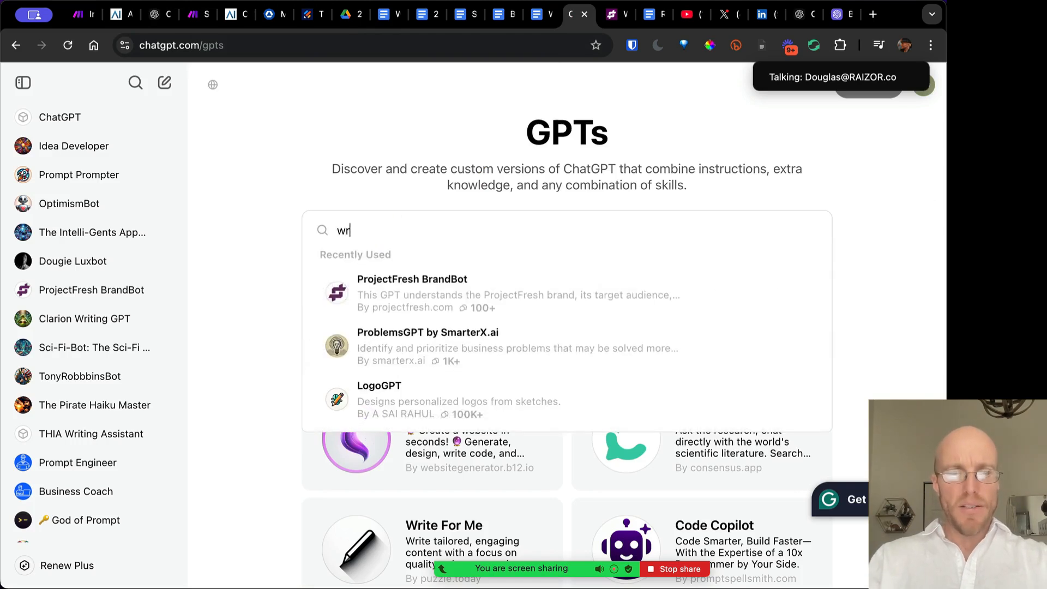
pyautogui.write('iting ton')
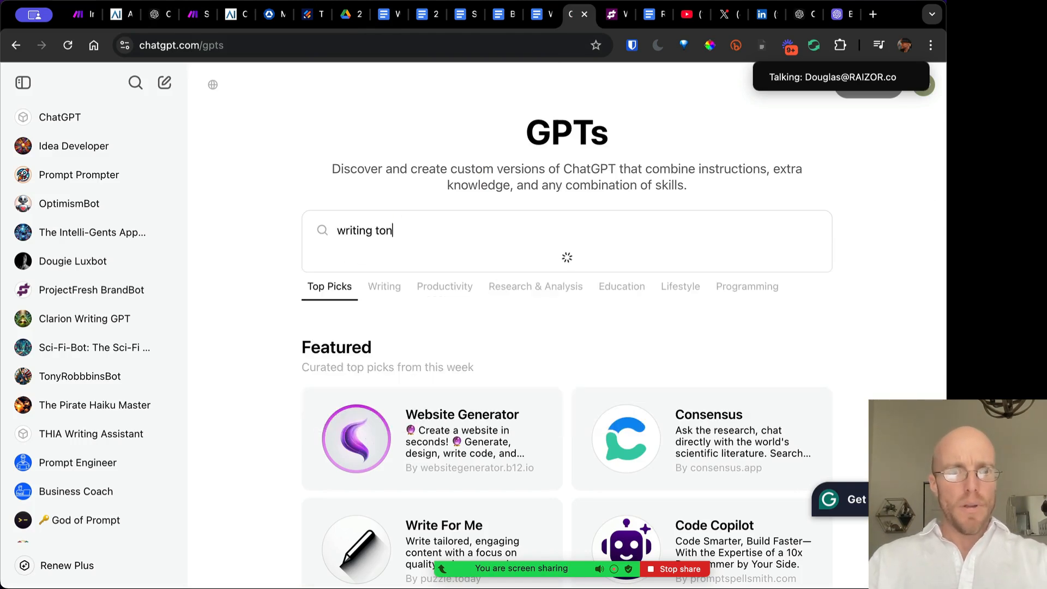
pyautogui.write('e')
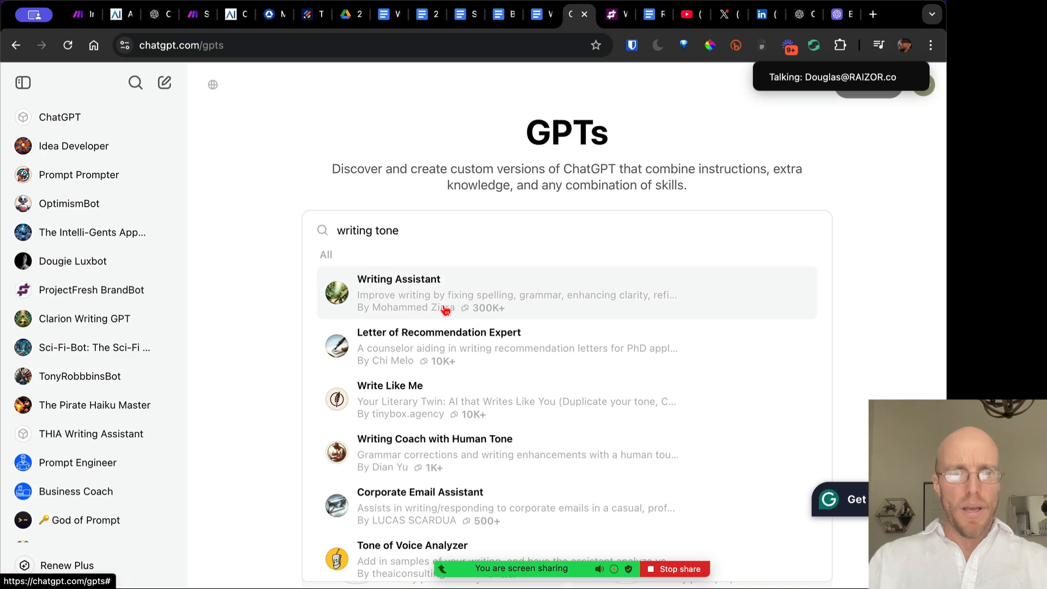
pyautogui.hotkey('alt', 'shift', 'Left')
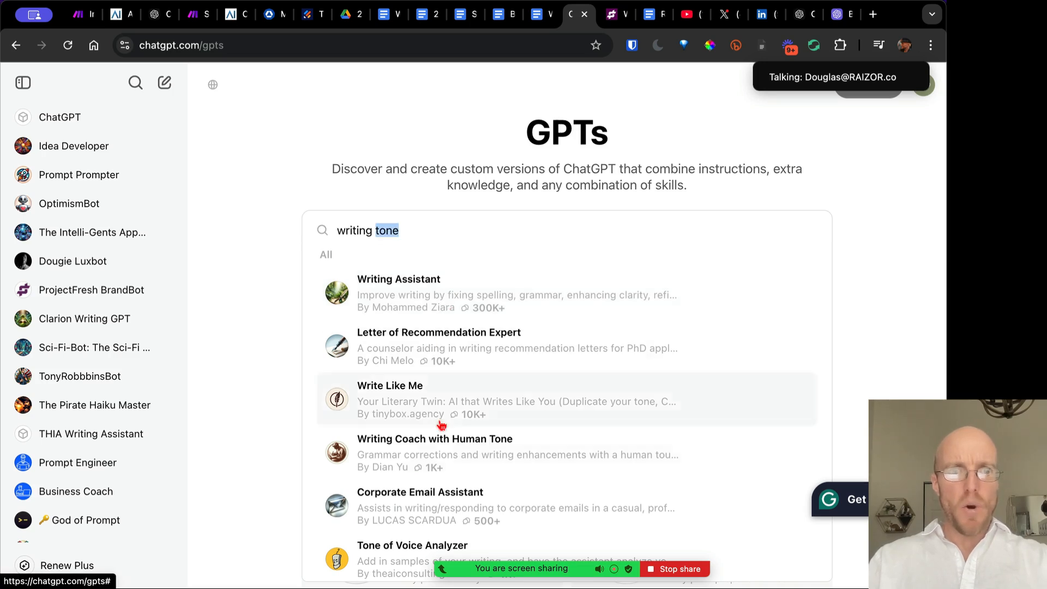
pyautogui.scroll(-3, 463, 469)
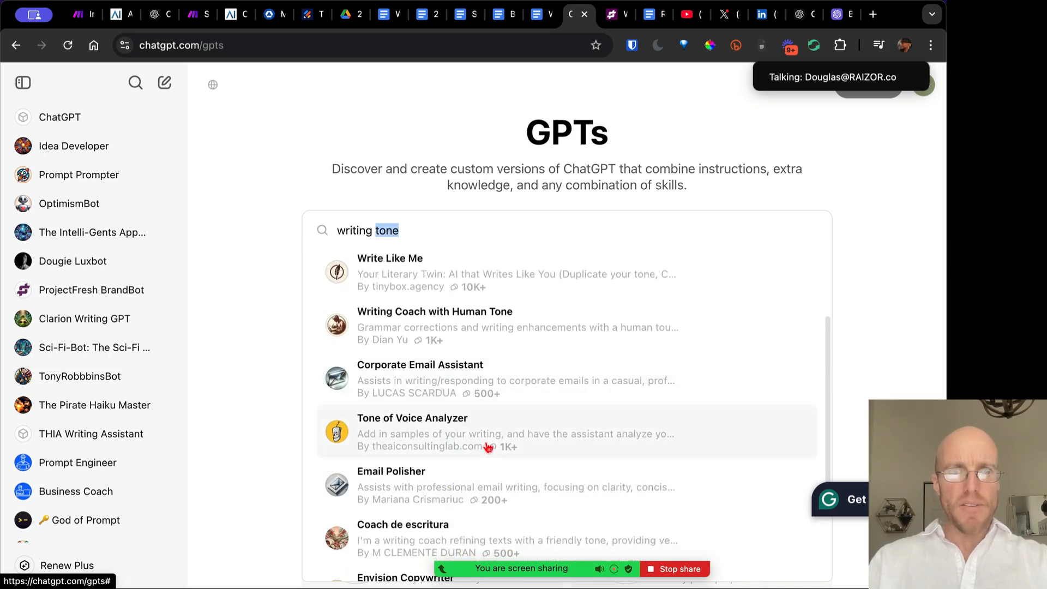
pyautogui.click(533, 434)
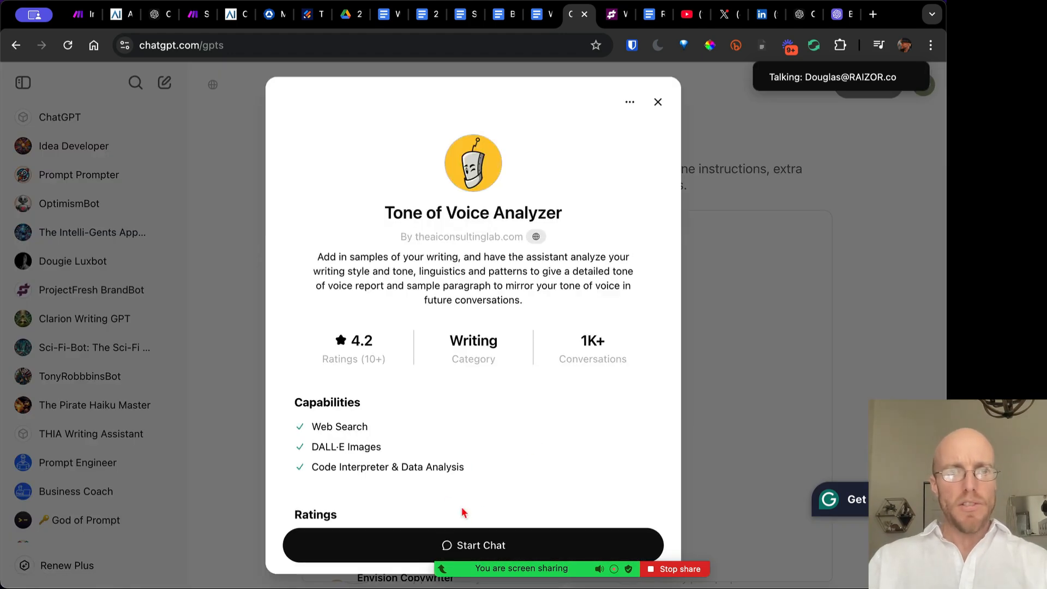
pyautogui.click(485, 543)
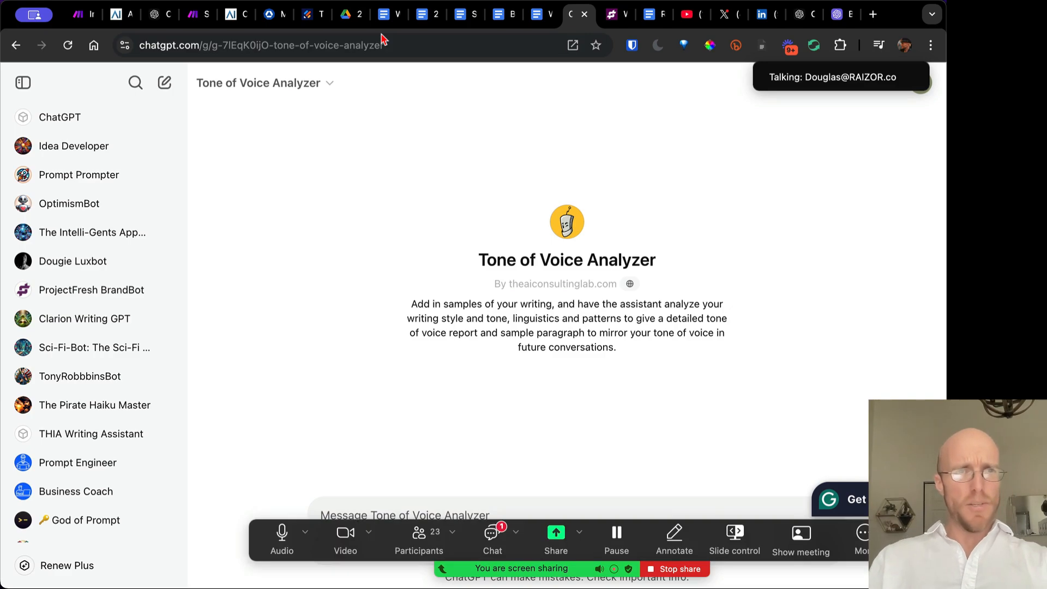
# Copy the RAIZOR fusion-reactor article text and send it to the Tone of Voice Analyzer
pyautogui.click(229, 15)
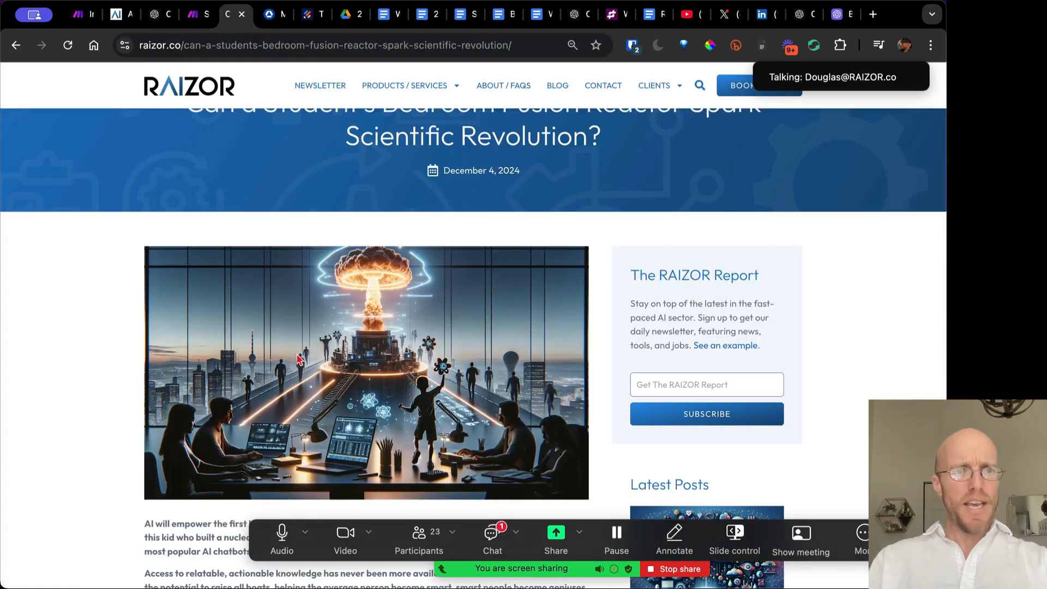
pyautogui.scroll(-4, 299, 360)
pyautogui.moveTo(145, 311); pyautogui.dragTo(304, 462)
pyautogui.scroll(-5, 305, 463)
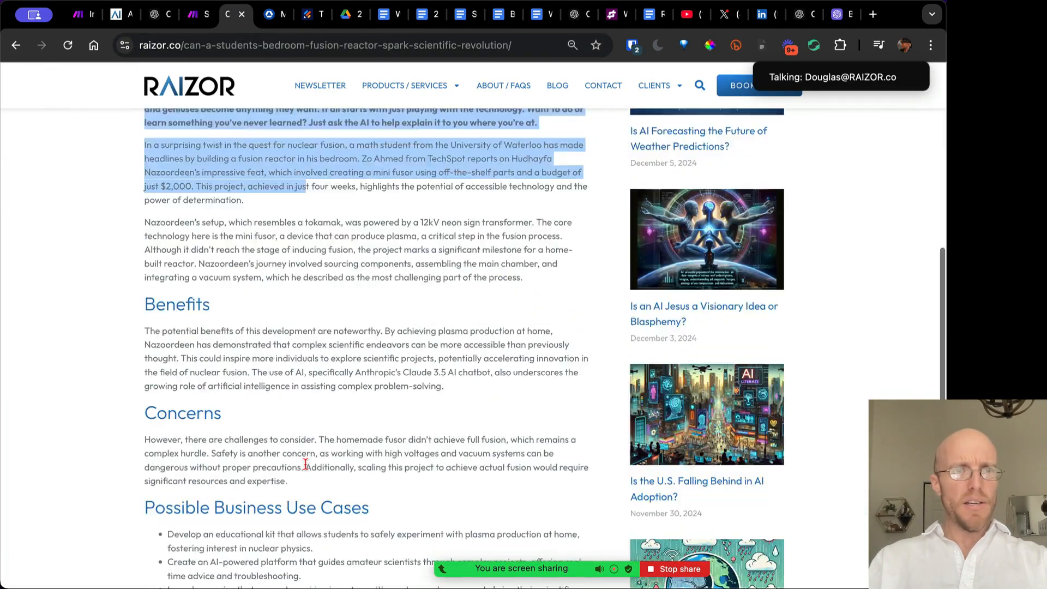
pyautogui.scroll(-7, 304, 462)
pyautogui.keyDown('shift'); pyautogui.click(385, 305); pyautogui.keyUp('shift')
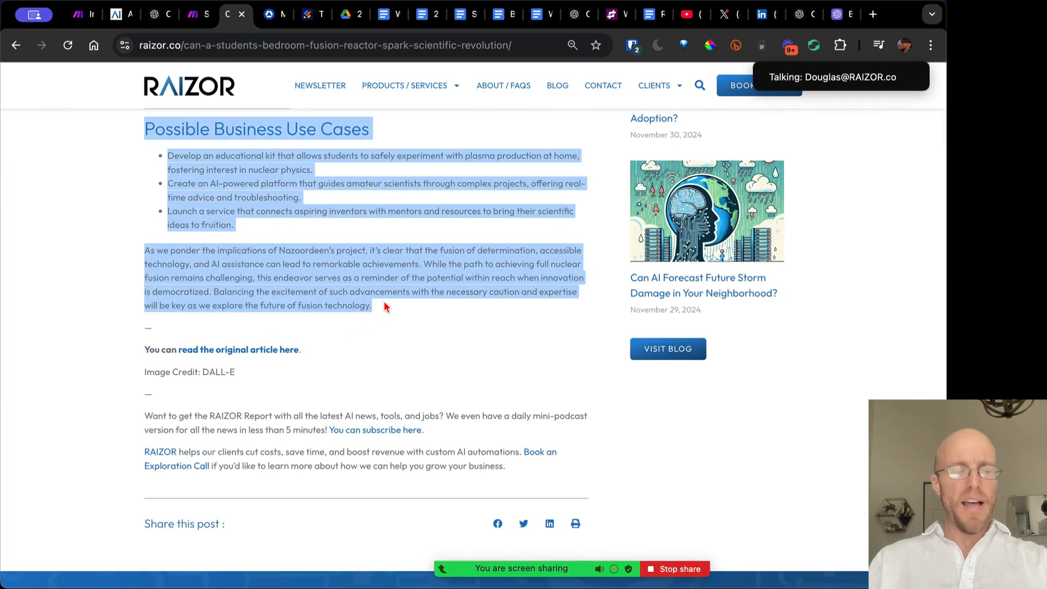
pyautogui.click(797, 15)
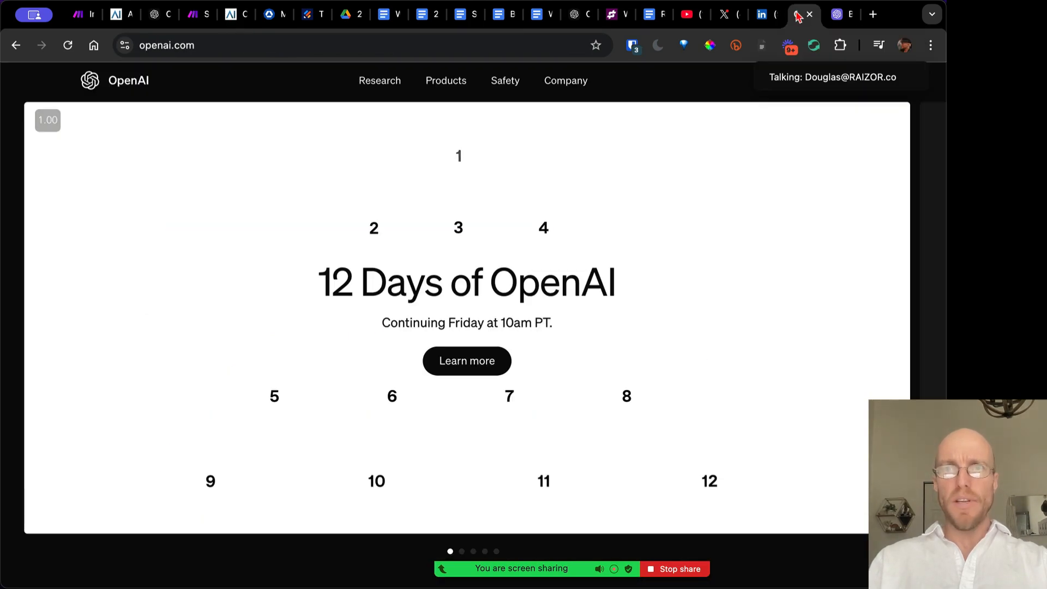
pyautogui.click(573, 19)
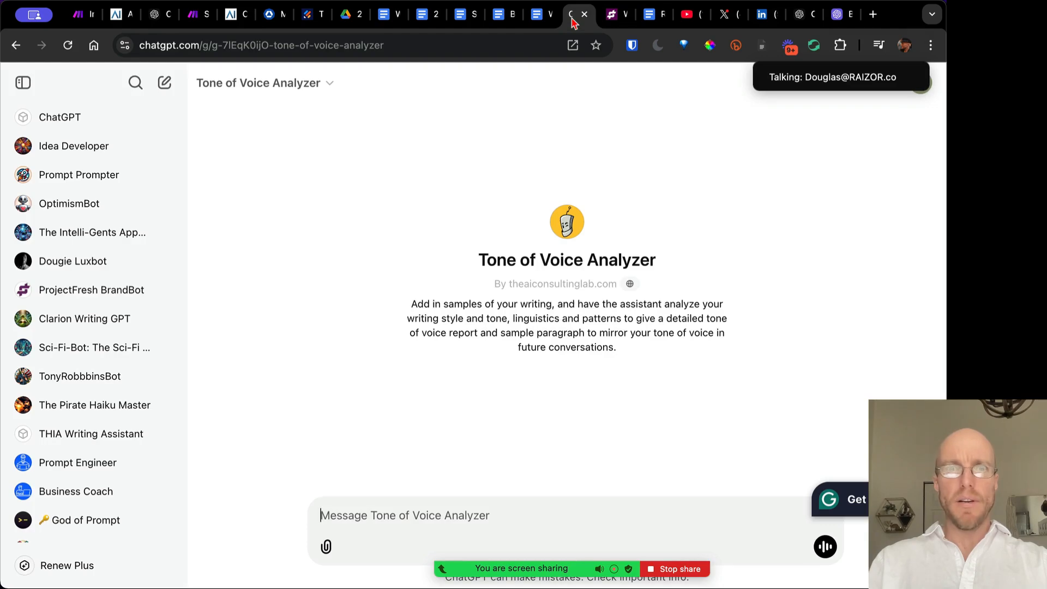
pyautogui.press('super+v')
pyautogui.press('Return')
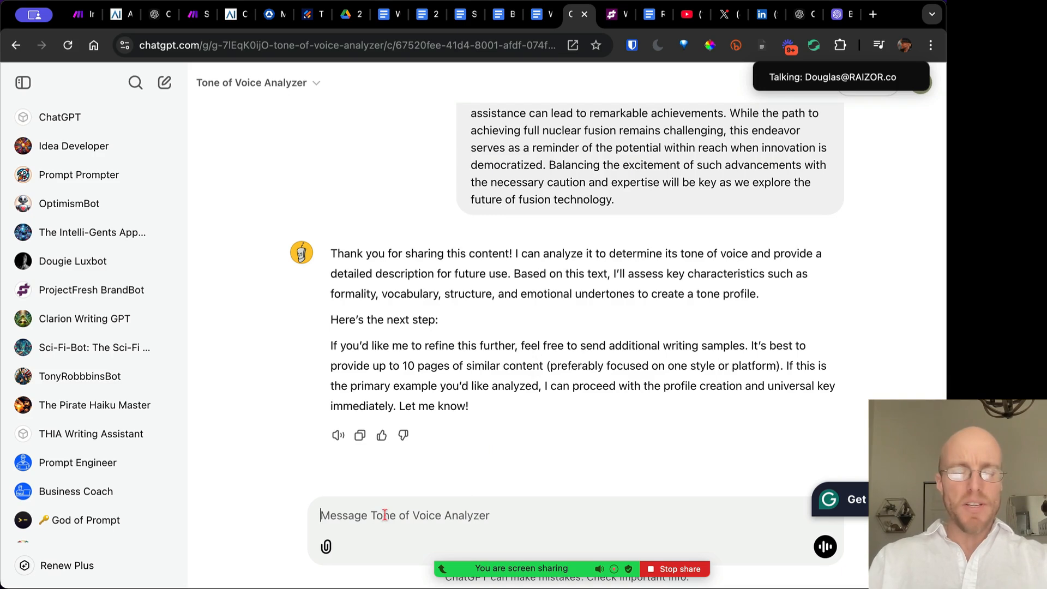
# Reply 'Just work with what I gave you' so it proceeds with the analysis
pyautogui.write('Just work')
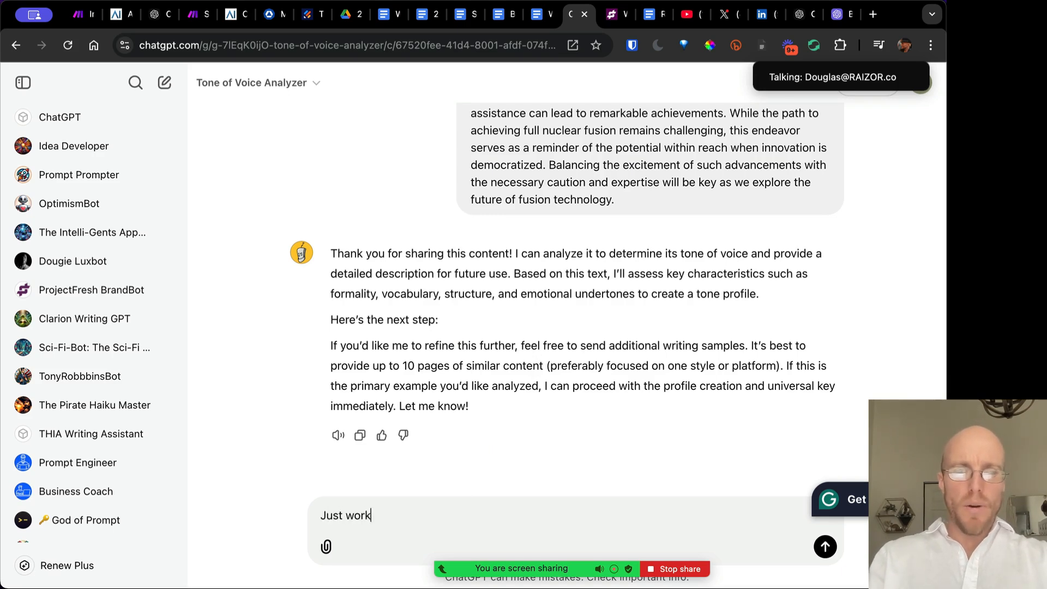
pyautogui.write(' with whayt I gave you')
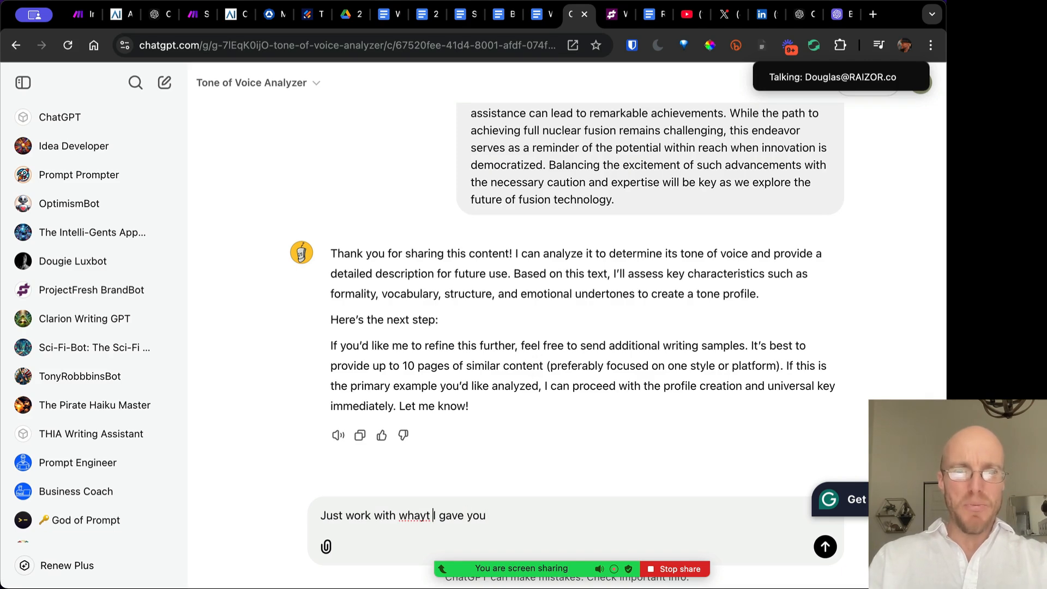
pyautogui.press('BackSpace')
pyautogui.press('Return')
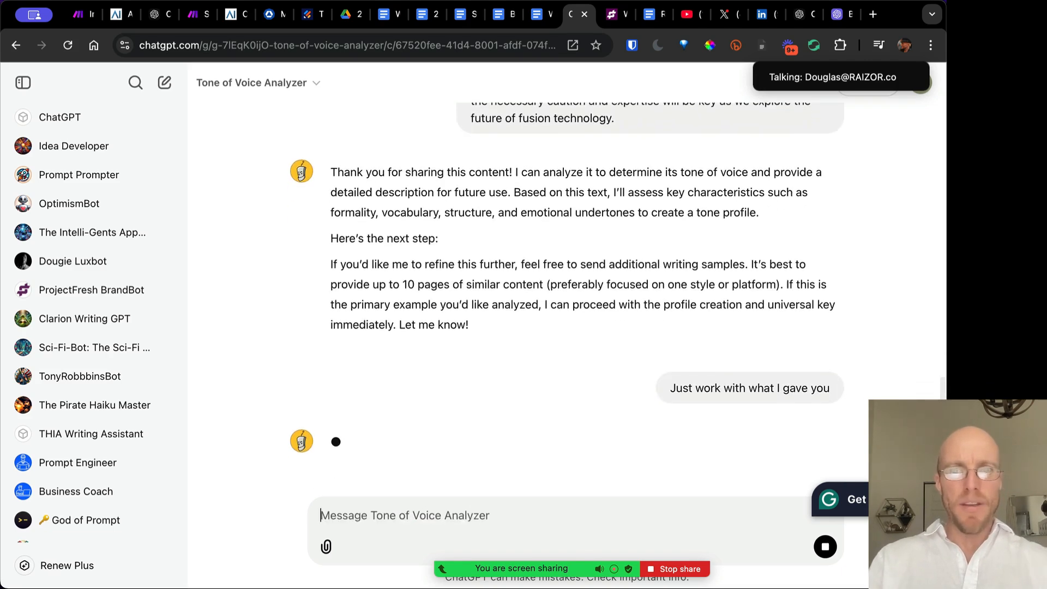
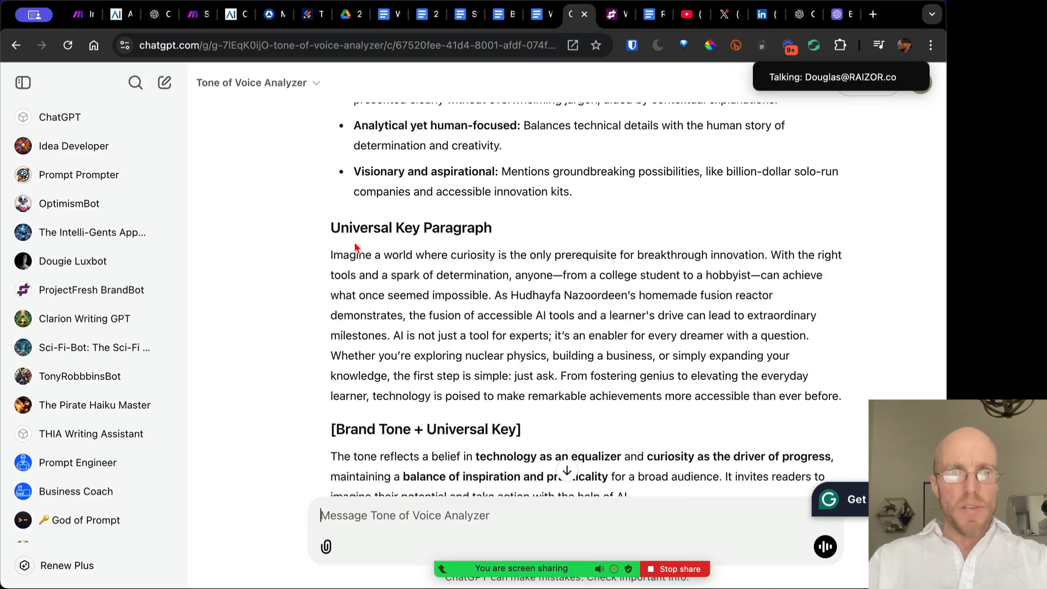
# Select the Tone of Voice Analyzer's full reply, from the Brand Tone heading through the Universal Key Paragraph
pyautogui.moveTo(335, 227); pyautogui.dragTo(444, 299)
pyautogui.scroll(-2, 444, 299)
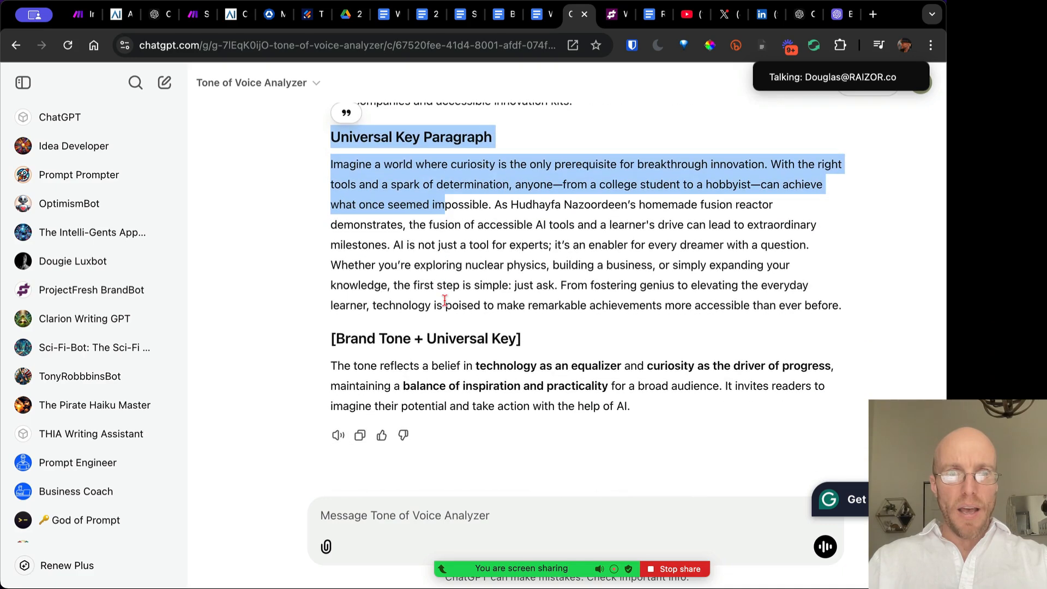
pyautogui.moveTo(654, 410); pyautogui.dragTo(494, 205)
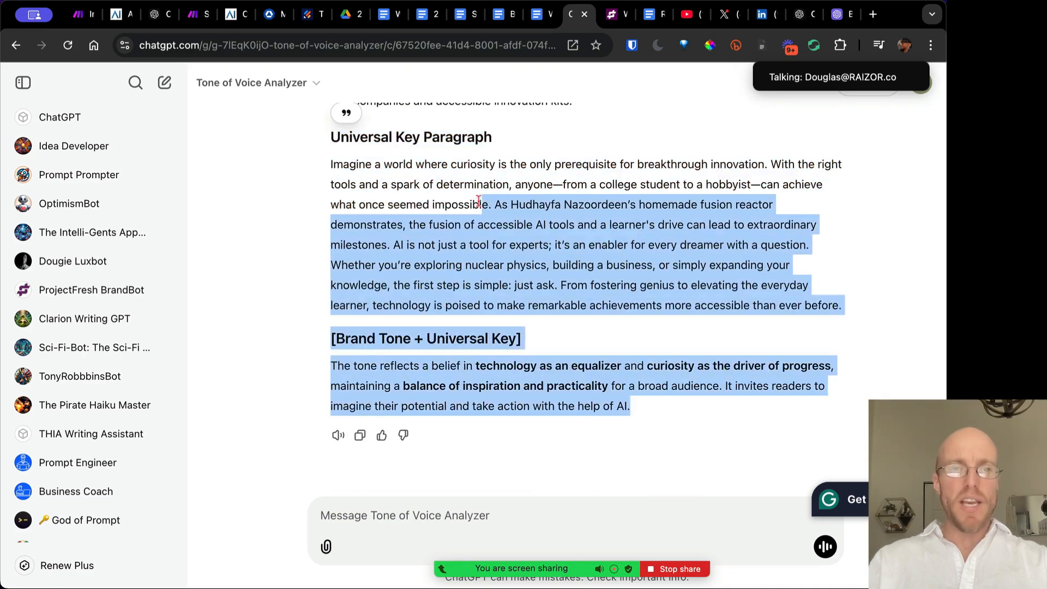
pyautogui.scroll(13, 463, 235)
pyautogui.scroll(-3, 431, 264)
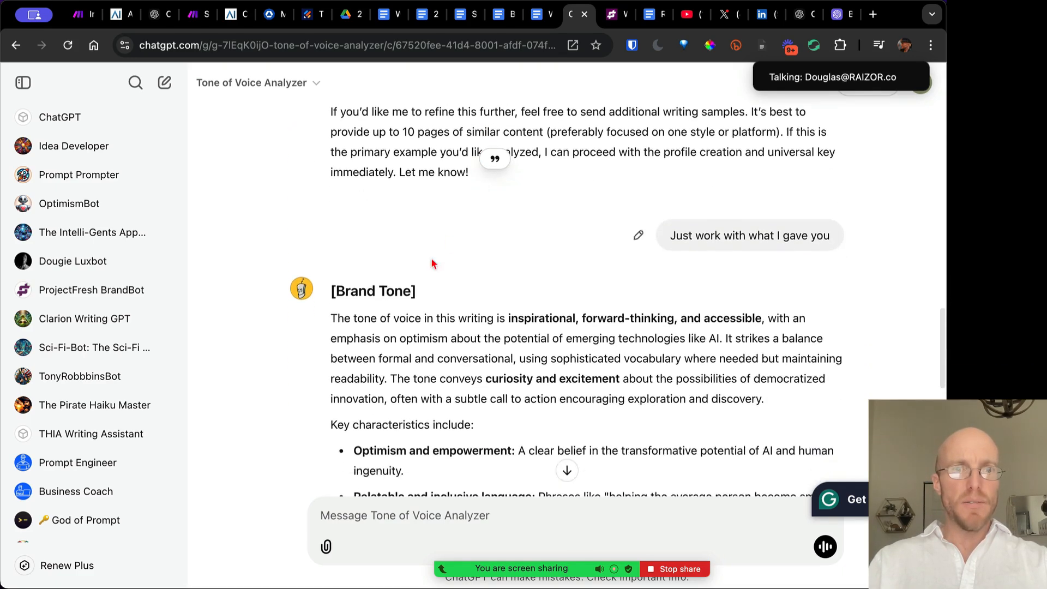
pyautogui.keyDown('shift'); pyautogui.click(331, 291); pyautogui.keyUp('shift')
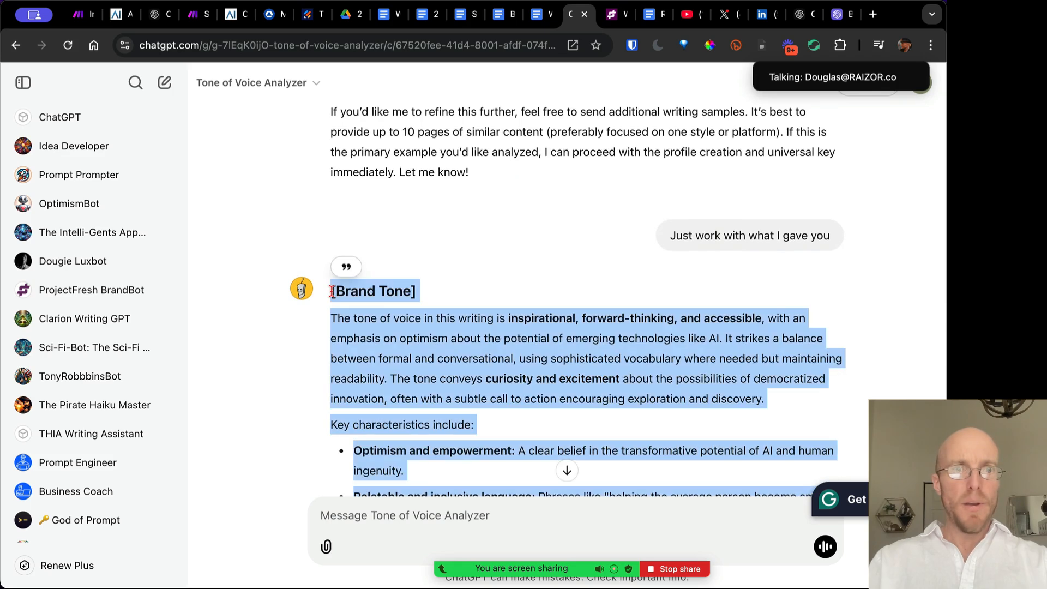
pyautogui.click(388, 19)
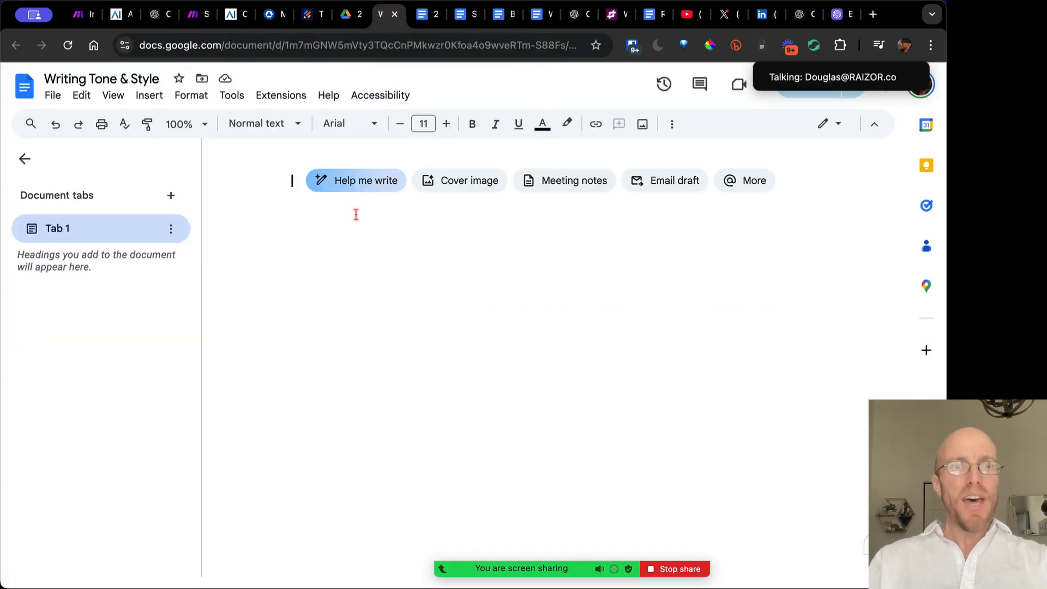
# Paste the brand tone profile and Universal Key Paragraph into the Writing Tone & Style doc
pyautogui.hotkey('ctrl', 'v')
pyautogui.scroll(3, 392, 292)
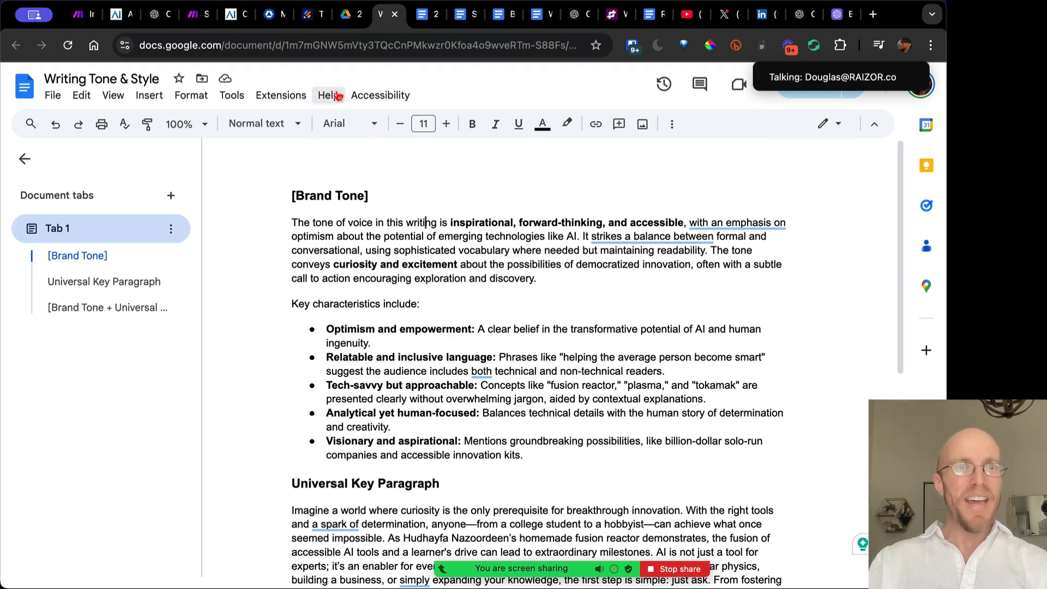
pyautogui.click(199, 14)
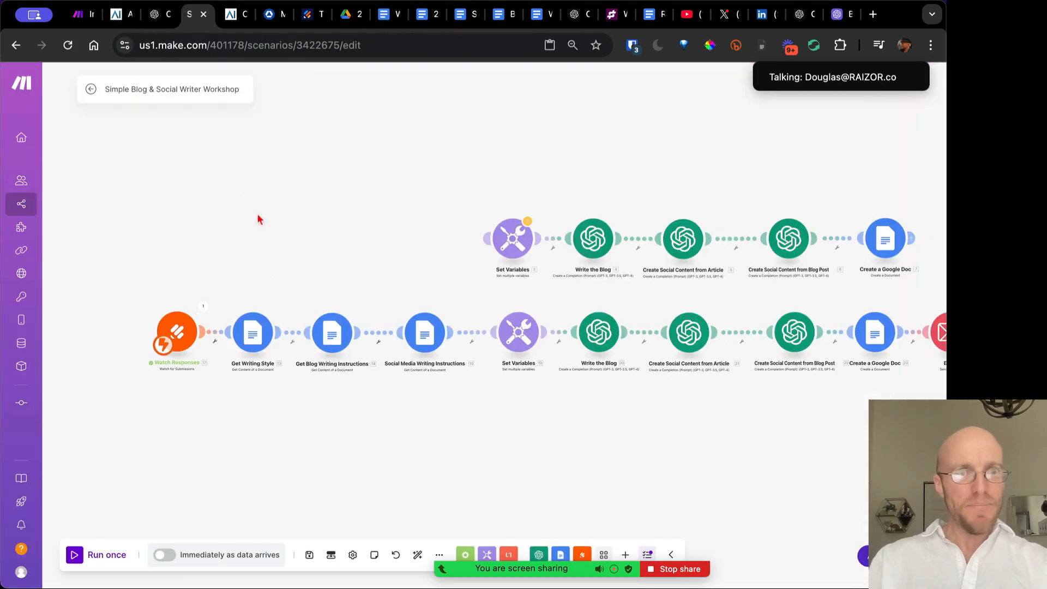
# Add a trial Google Docs 'get content' module to the canvas, then delete it
pyautogui.click(257, 340)
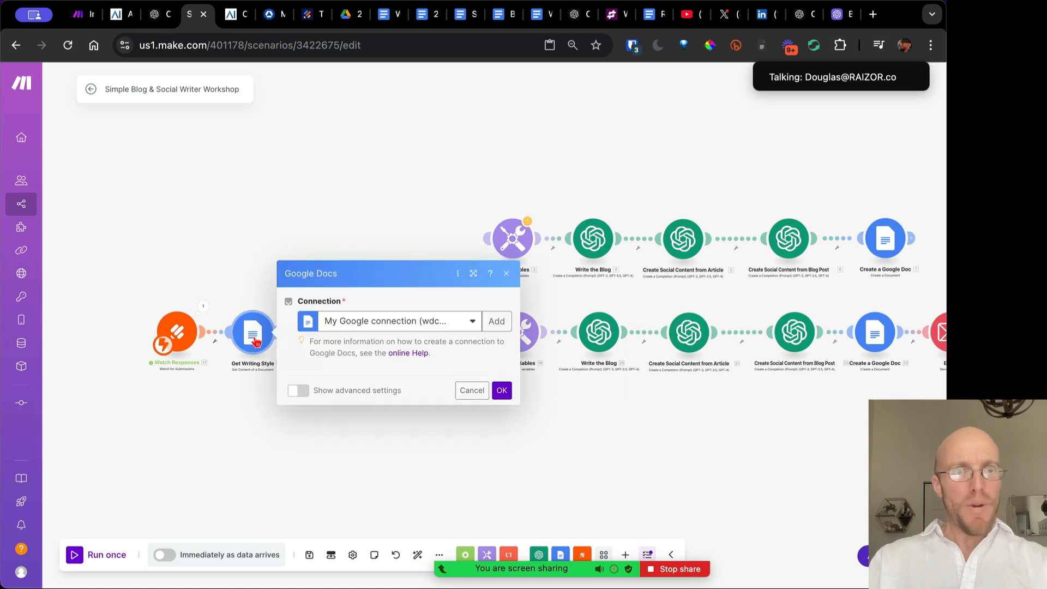
pyautogui.click(231, 296)
pyautogui.rightClick(231, 250)
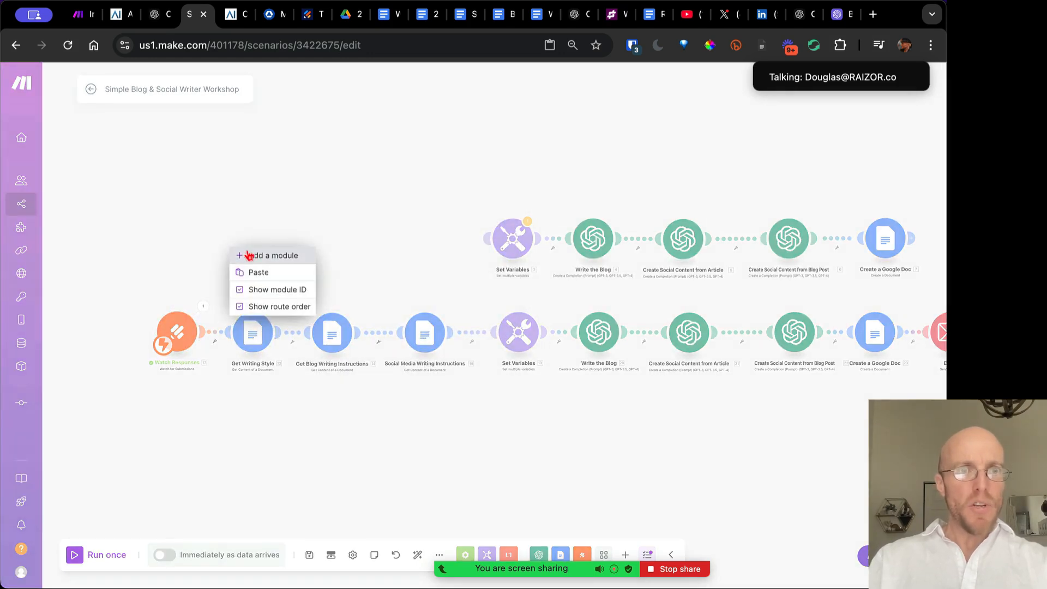
pyautogui.click(250, 256)
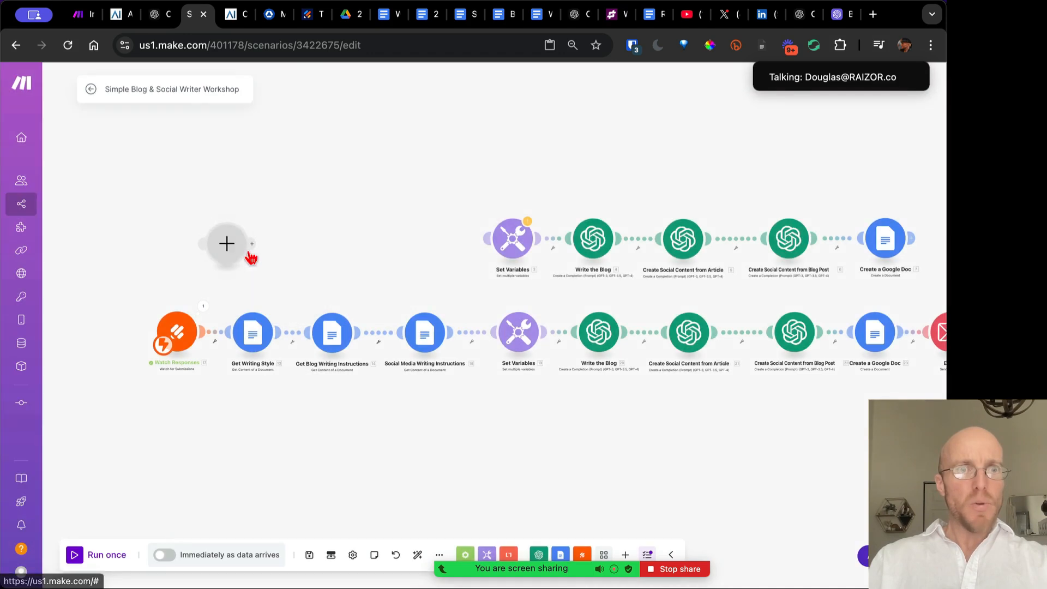
pyautogui.click(319, 175)
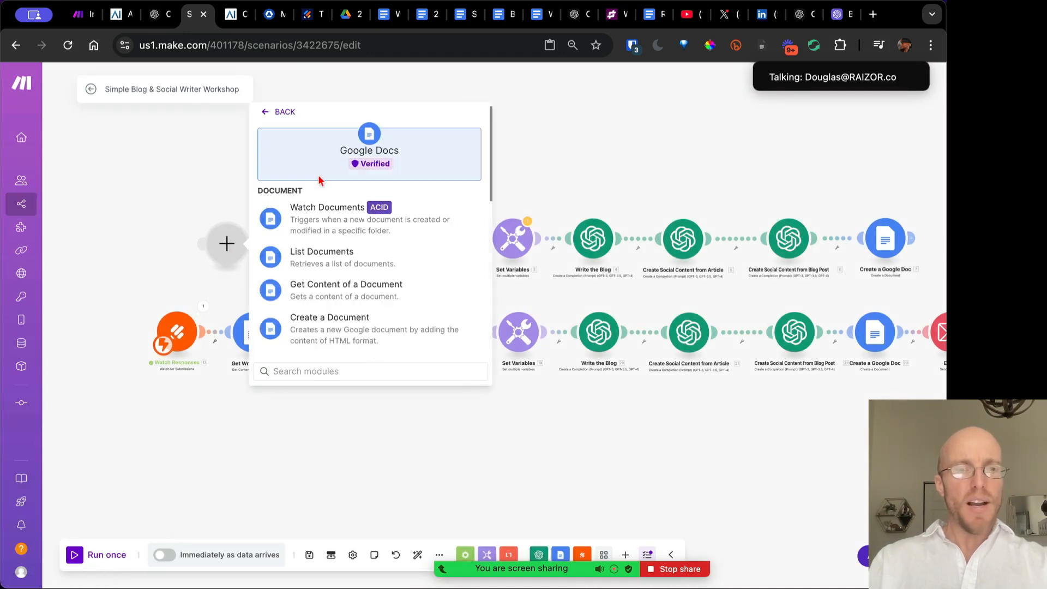
pyautogui.click(361, 293)
pyautogui.click(427, 199)
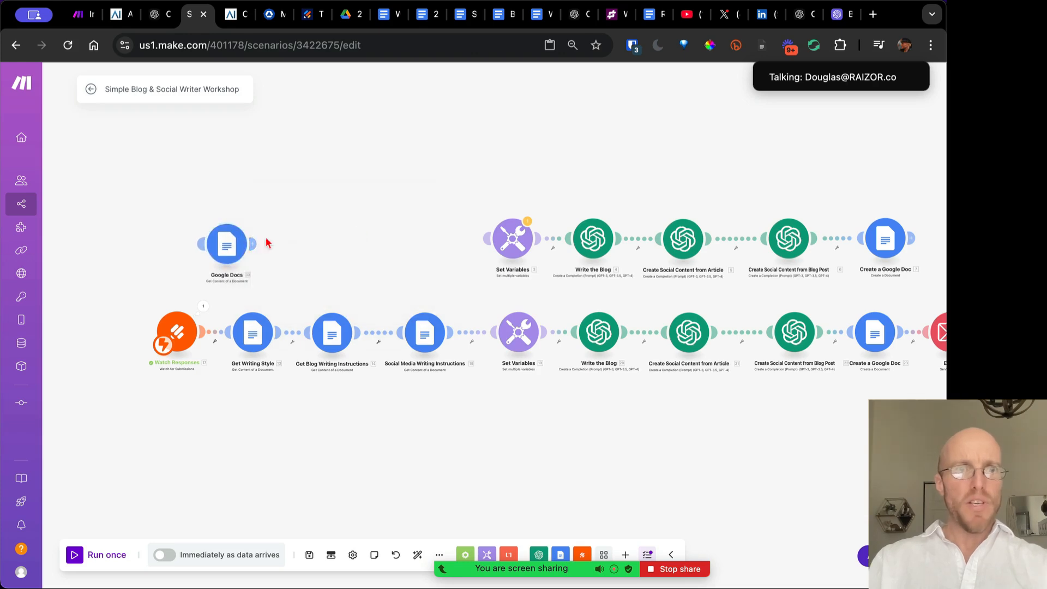
pyautogui.rightClick(235, 256)
pyautogui.click(271, 385)
# Set Get Writing Style to pick its document By Dropdown from My Drive's AI & Automation R&D folder
pyautogui.click(252, 332)
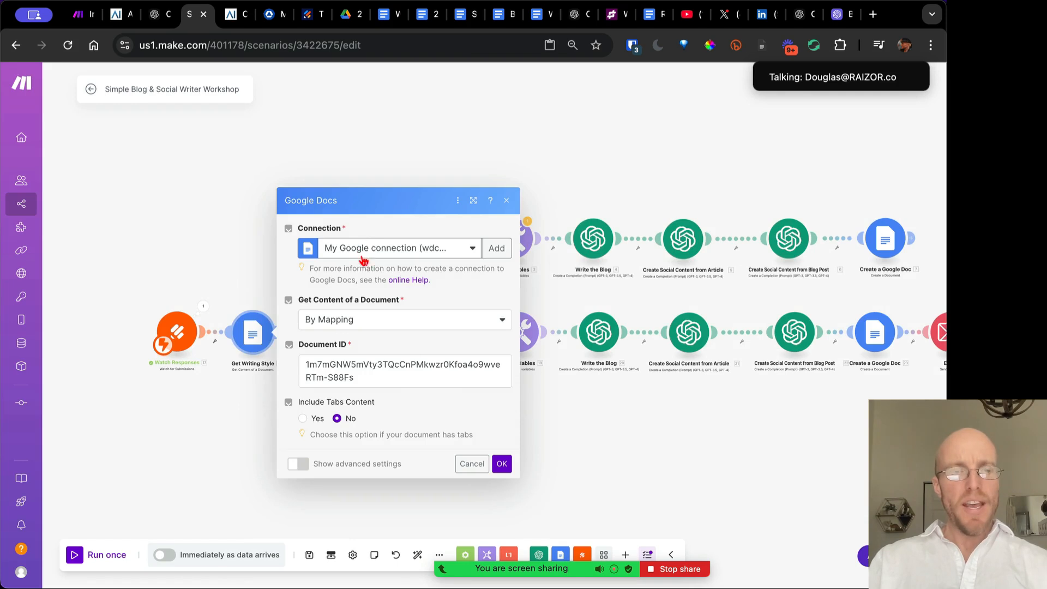
pyautogui.click(368, 325)
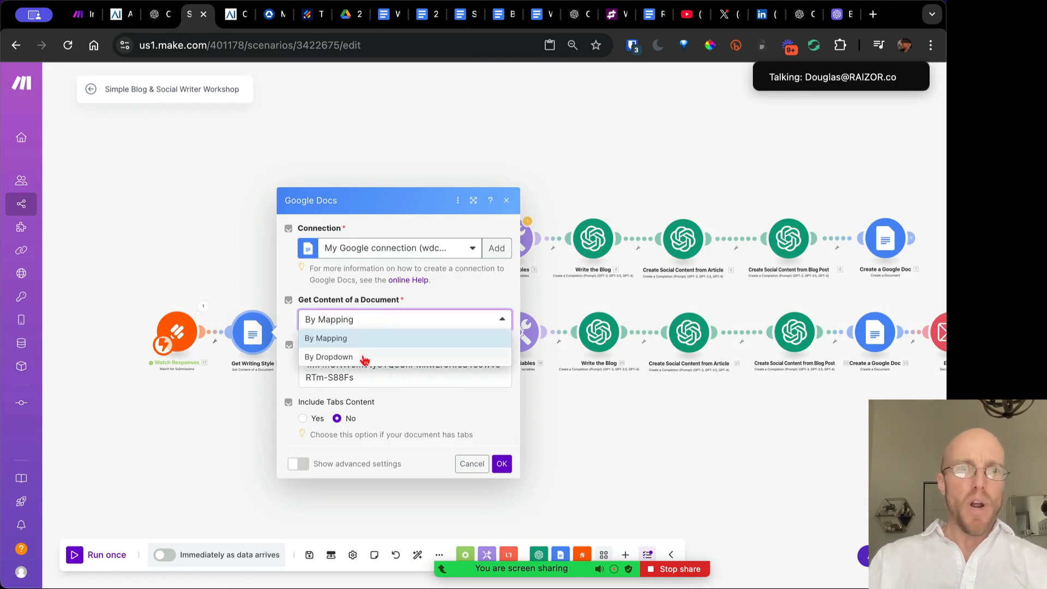
pyautogui.click(364, 359)
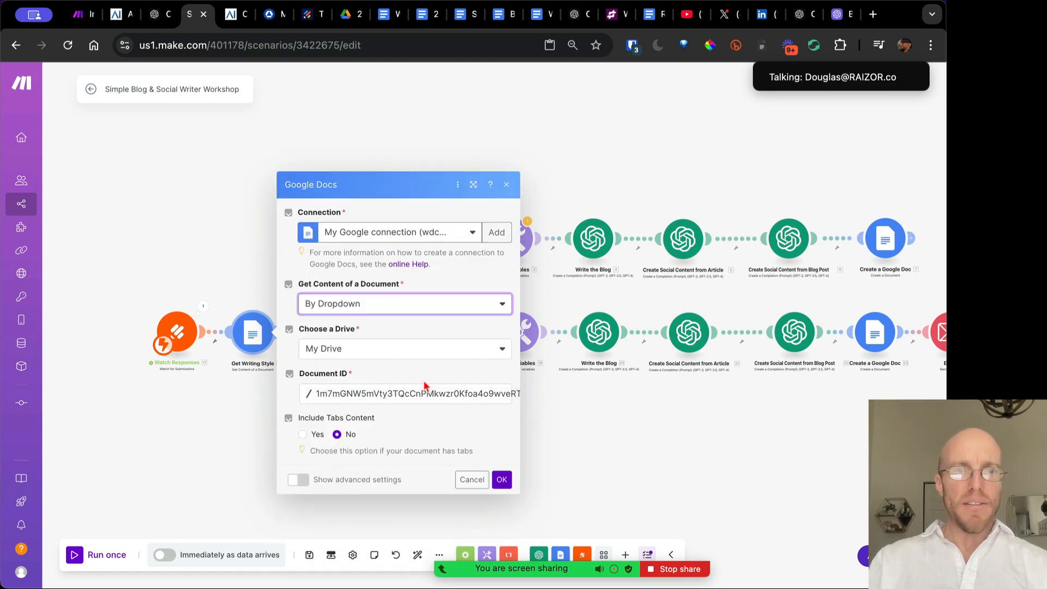
pyautogui.click(433, 353)
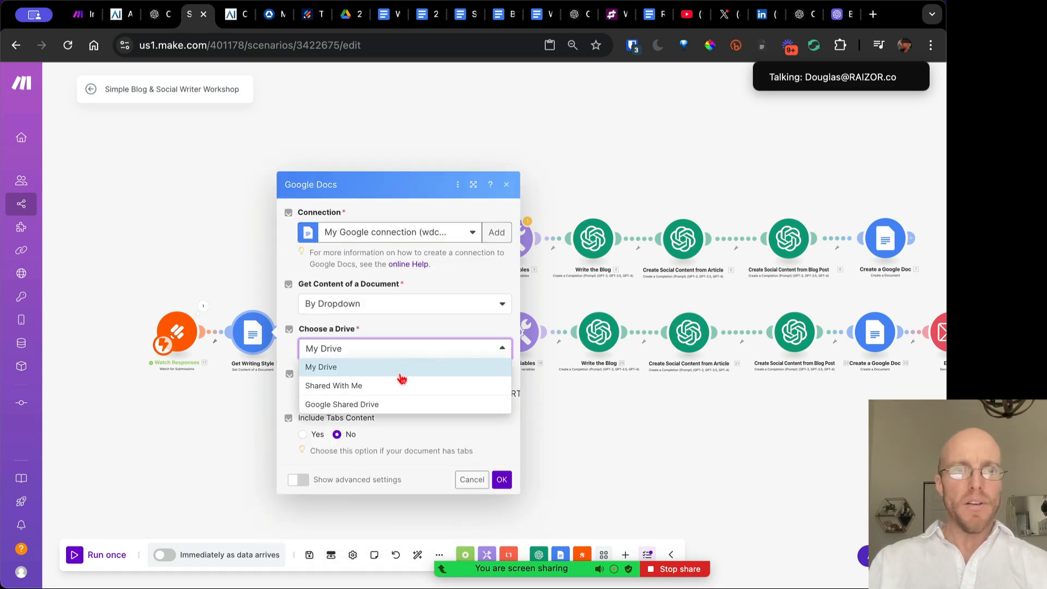
pyautogui.click(474, 322)
pyautogui.click(419, 393)
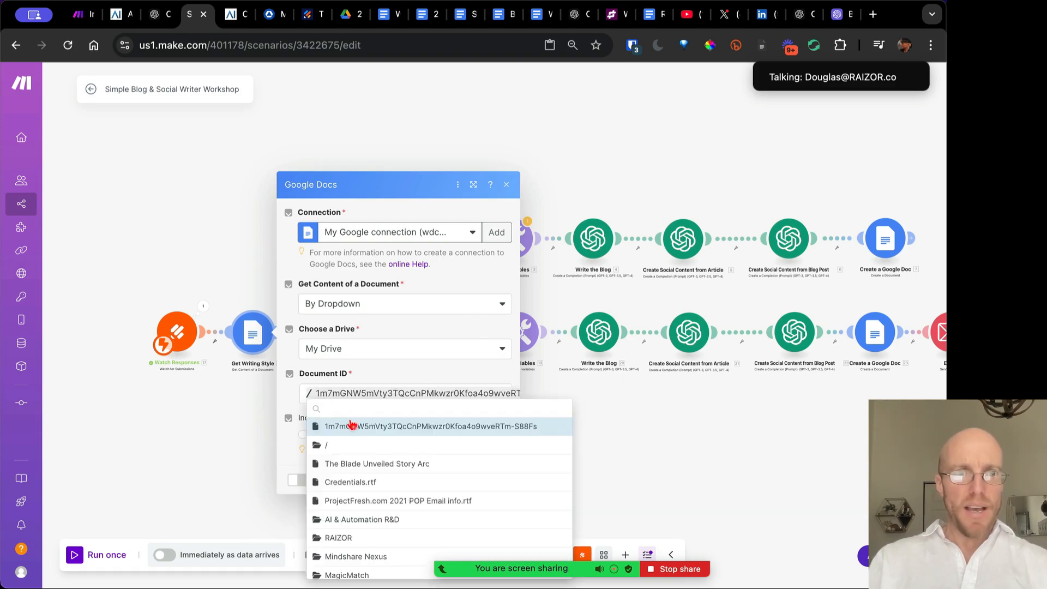
pyautogui.click(350, 465)
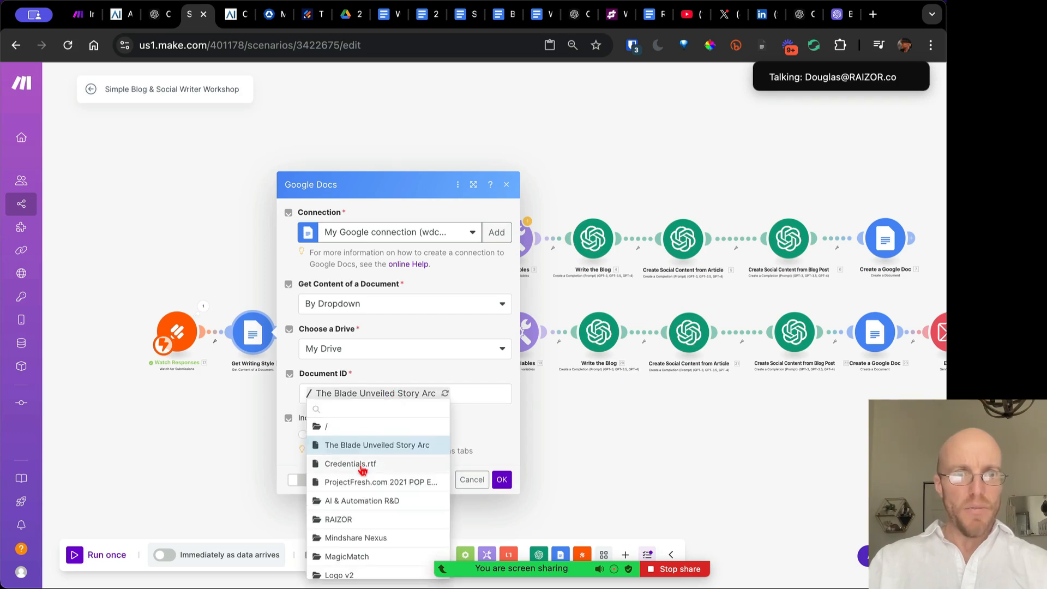
pyautogui.click(355, 500)
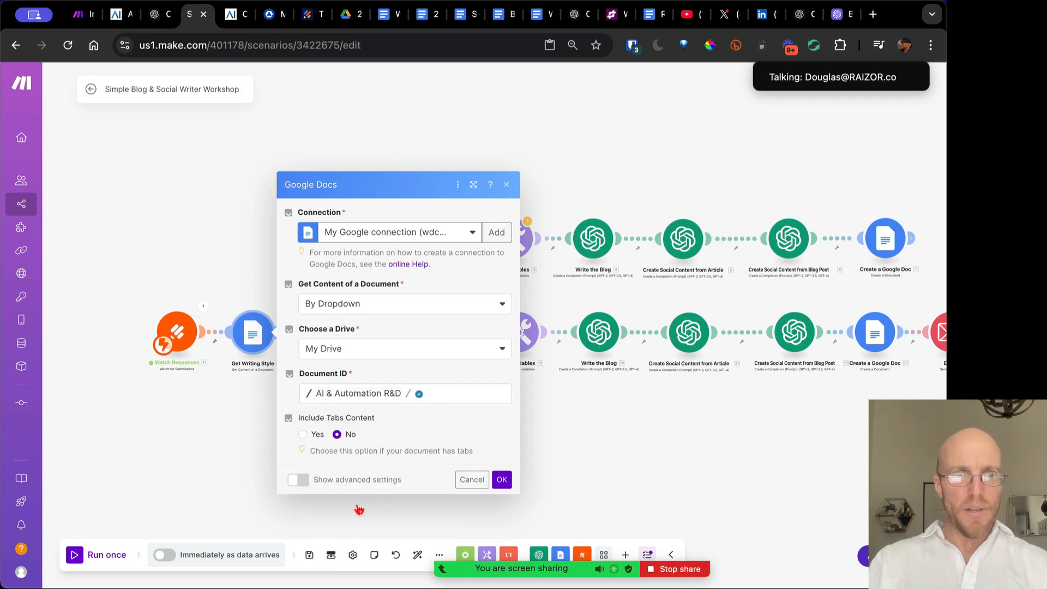
pyautogui.click(418, 393)
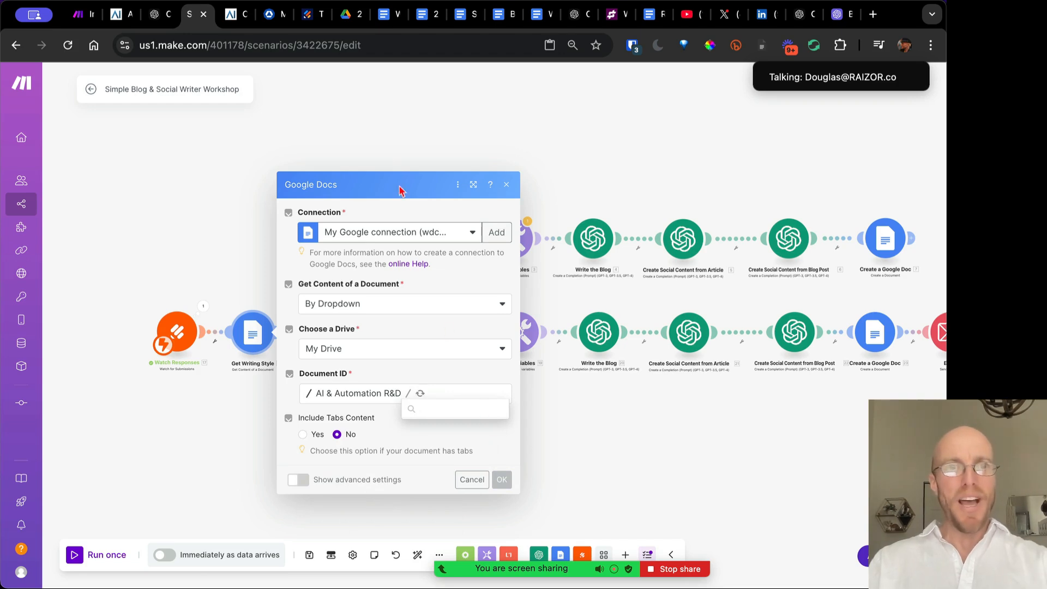
pyautogui.click(390, 15)
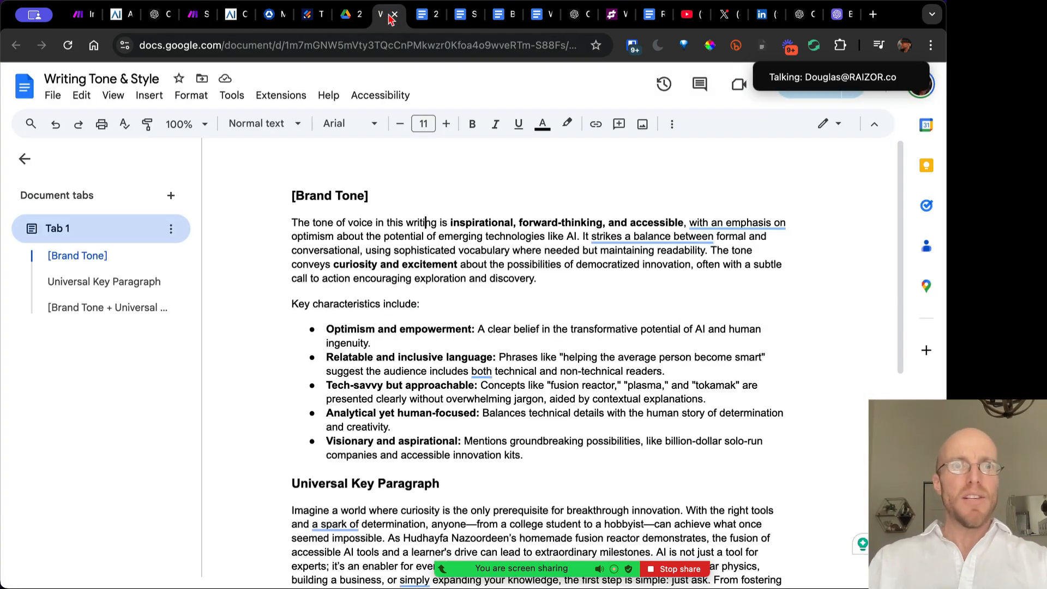
# Select the Writing Tone & Style document's ID in its web address
pyautogui.click(349, 45)
pyautogui.doubleClick(469, 45)
pyautogui.press('super+c')
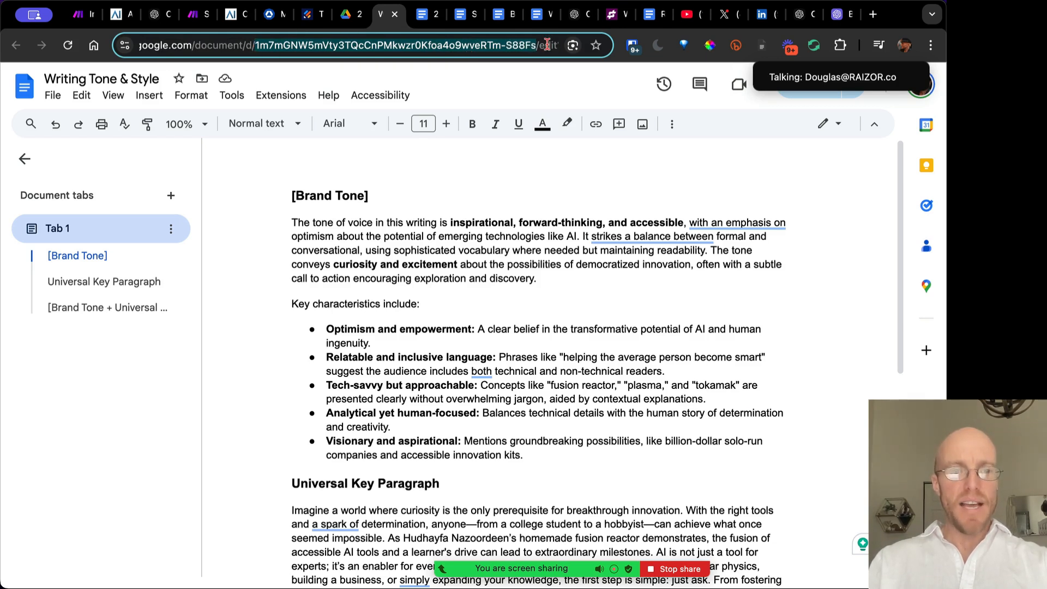
# Switch Get Writing Style back to Document ID mode and paste in the Writing Tone & Style document ID
pyautogui.click(189, 15)
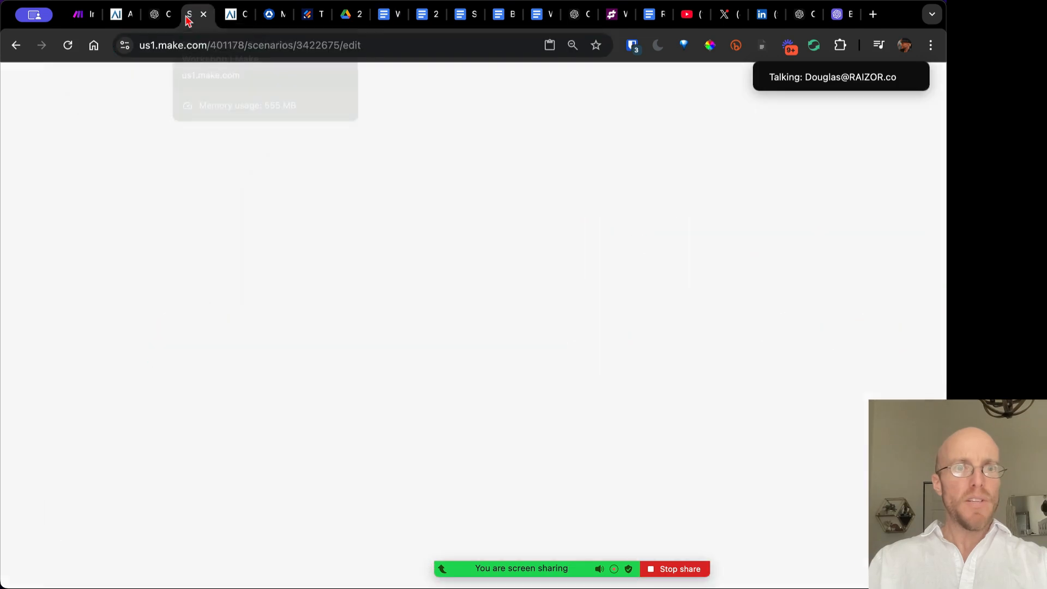
pyautogui.click(379, 353)
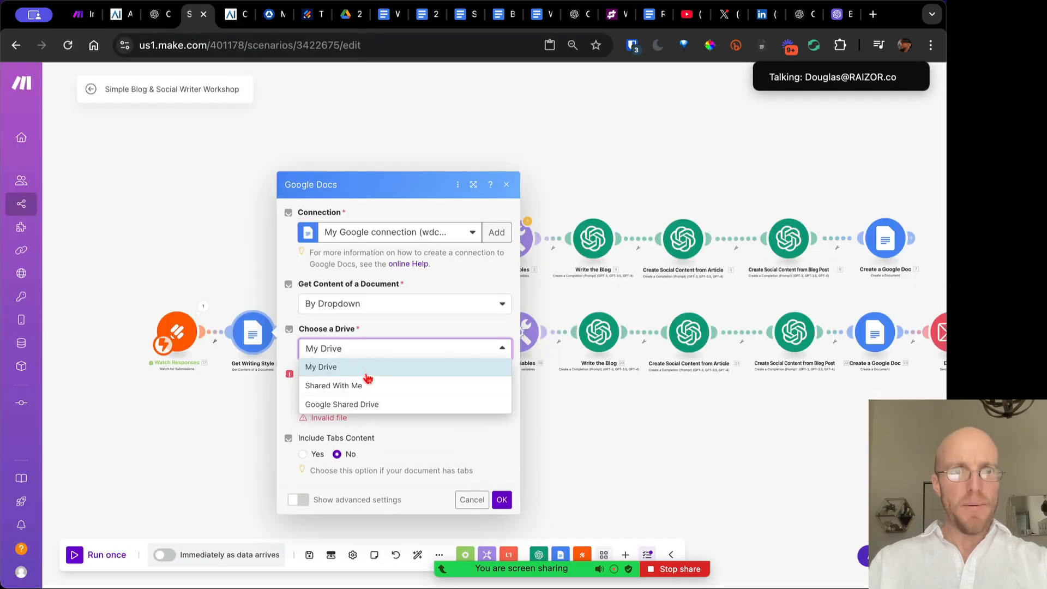
pyautogui.click(359, 368)
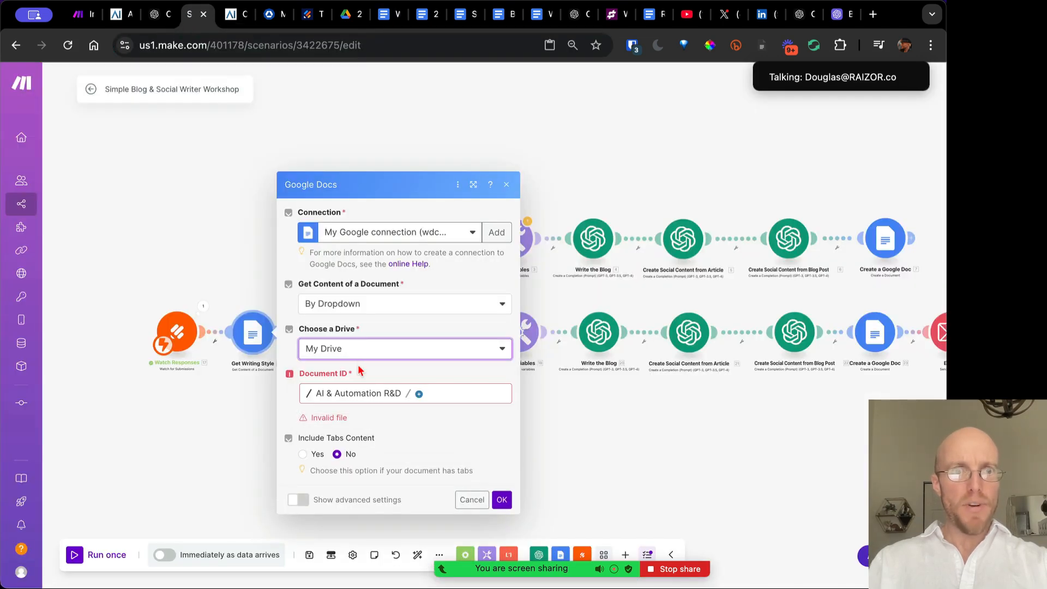
pyautogui.click(359, 310)
pyautogui.click(326, 322)
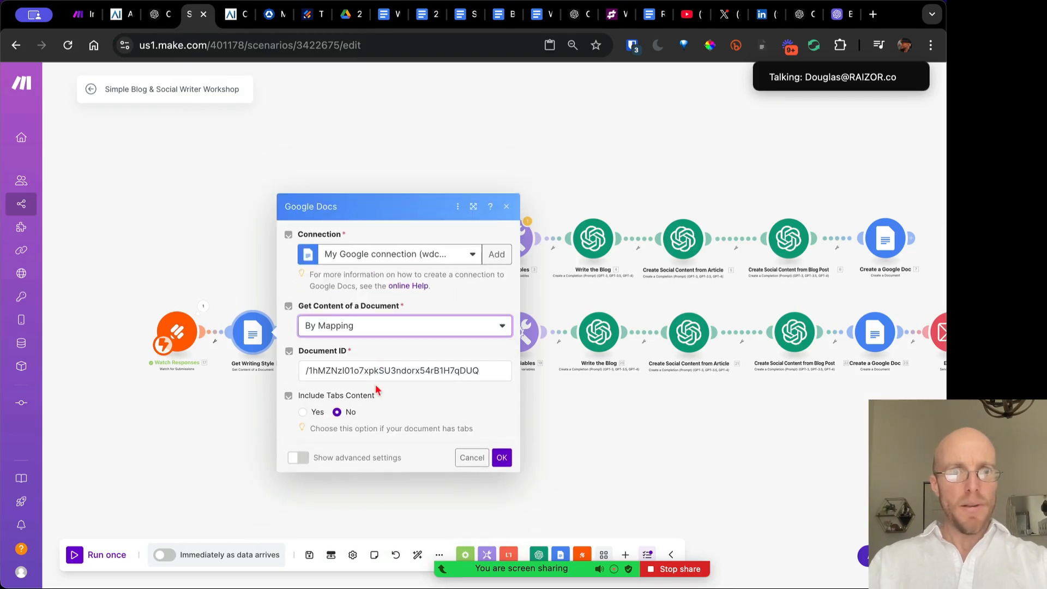
pyautogui.click(377, 370)
pyautogui.tripleClick(377, 371)
pyautogui.press('super+v')
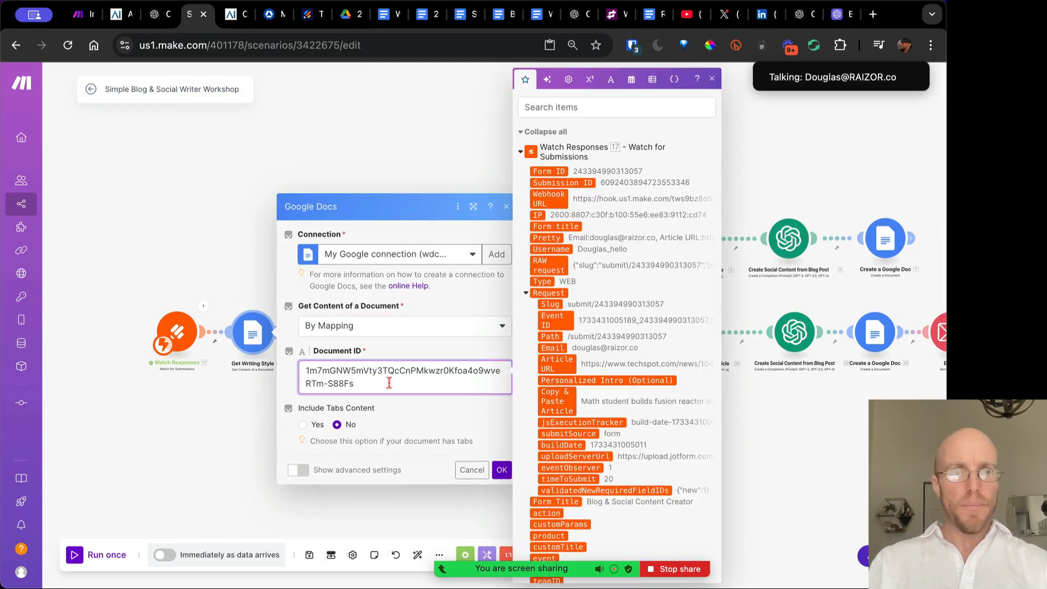
pyautogui.click(497, 467)
# Run Get Writing Style alone and review its returned Text Content
pyautogui.rightClick(257, 335)
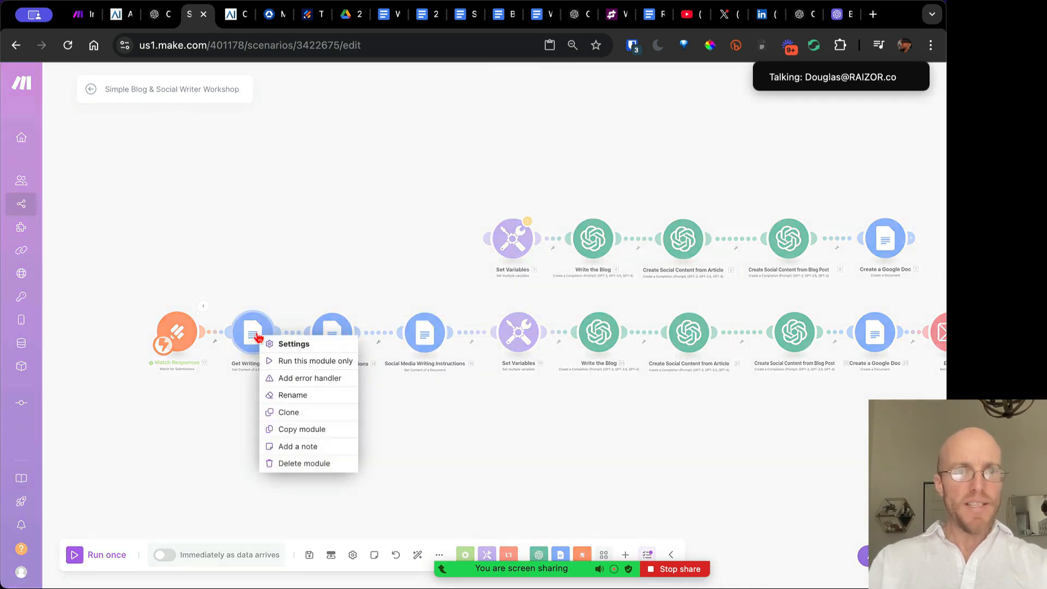
pyautogui.click(268, 360)
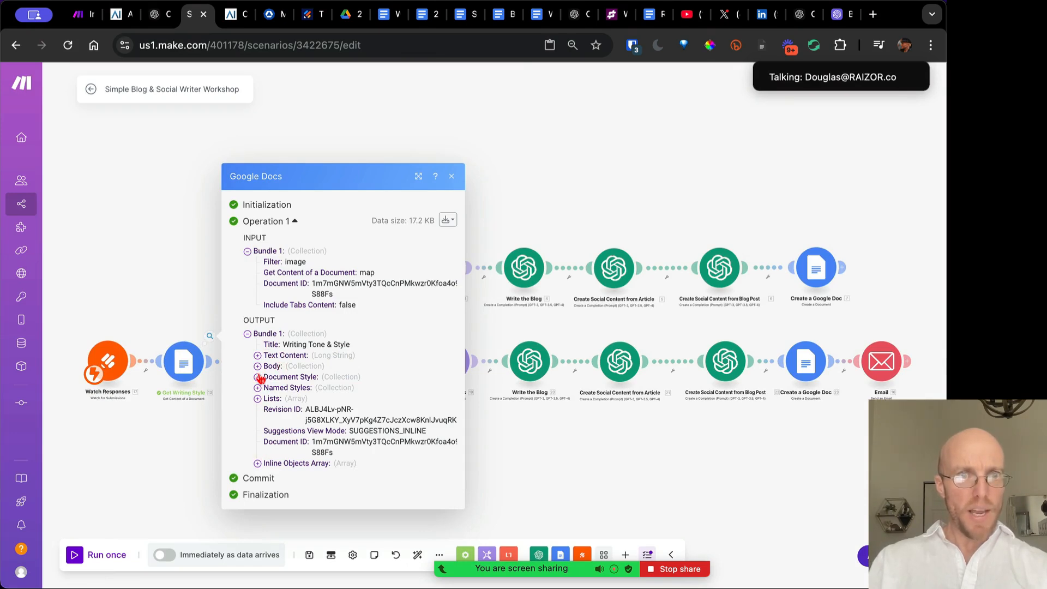
pyautogui.click(258, 357)
pyautogui.scroll(-10, 375, 421)
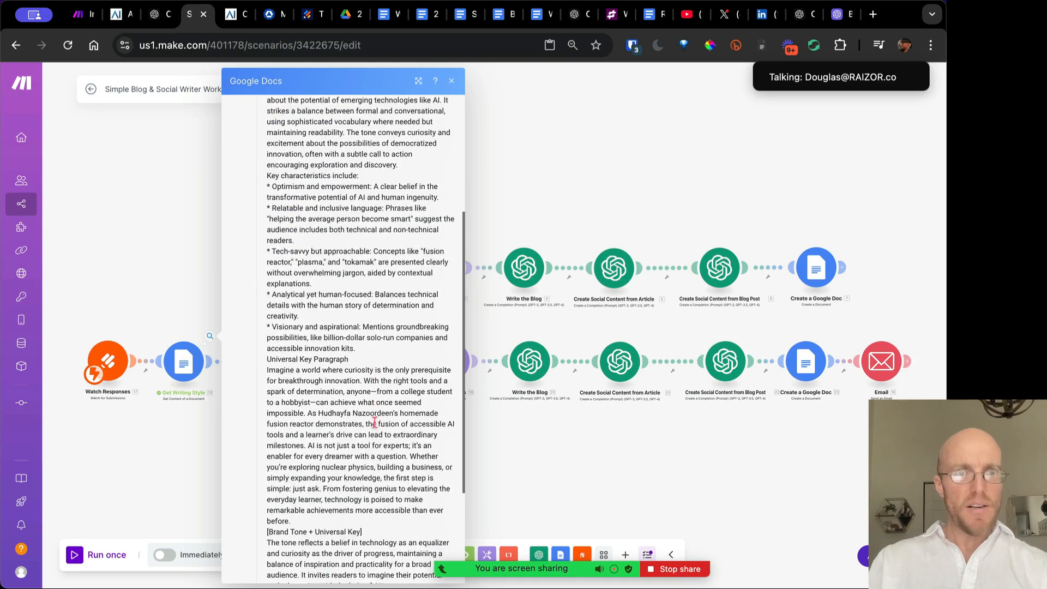
pyautogui.click(453, 82)
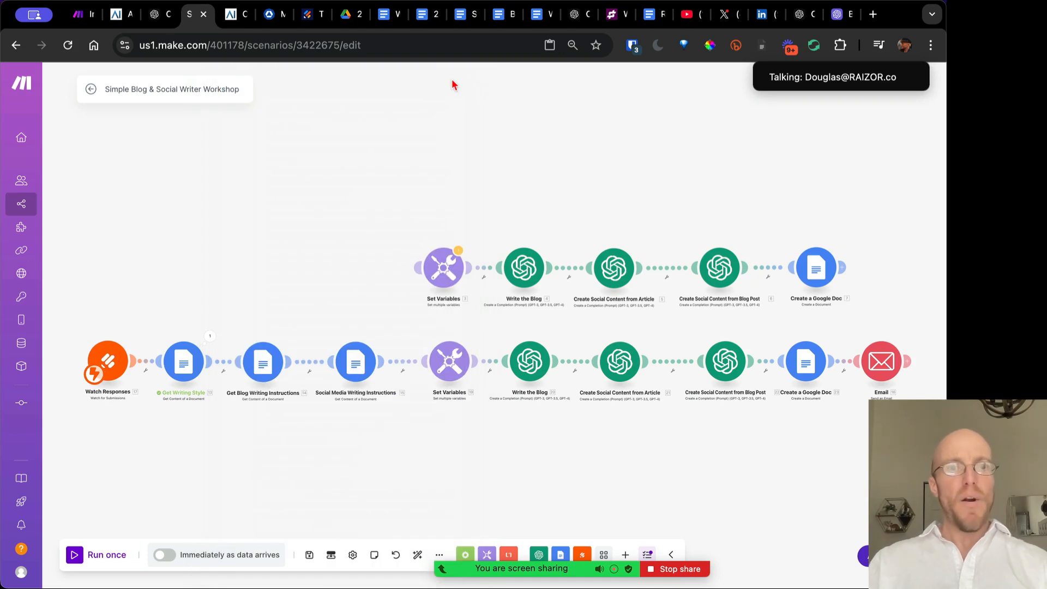
pyautogui.click(265, 368)
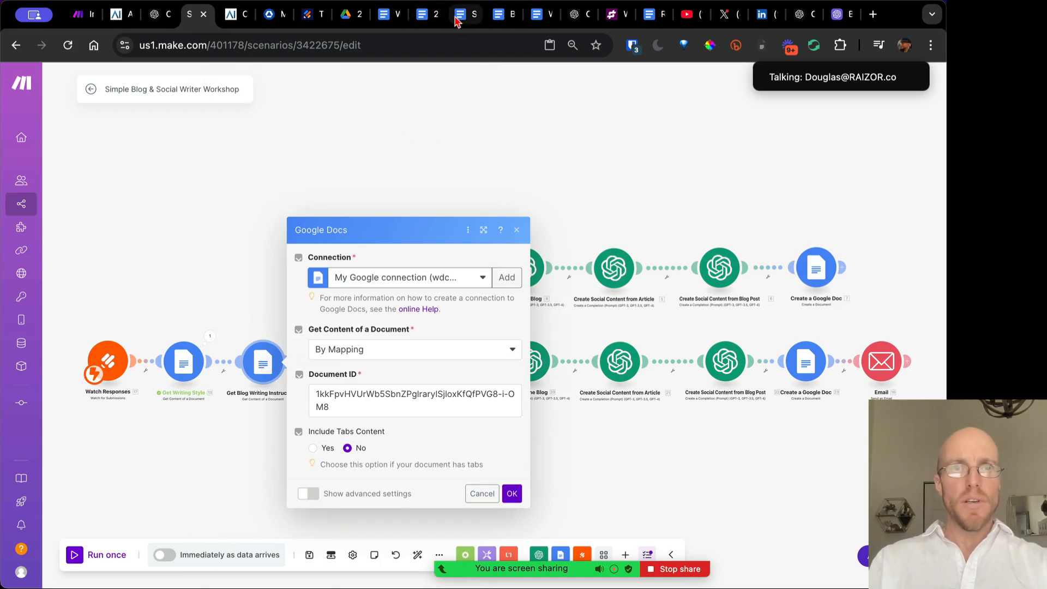
pyautogui.click(430, 17)
# Change Blog Writing Instructions to ask for a 500 word blog post, including a high level summary
pyautogui.click(430, 17)
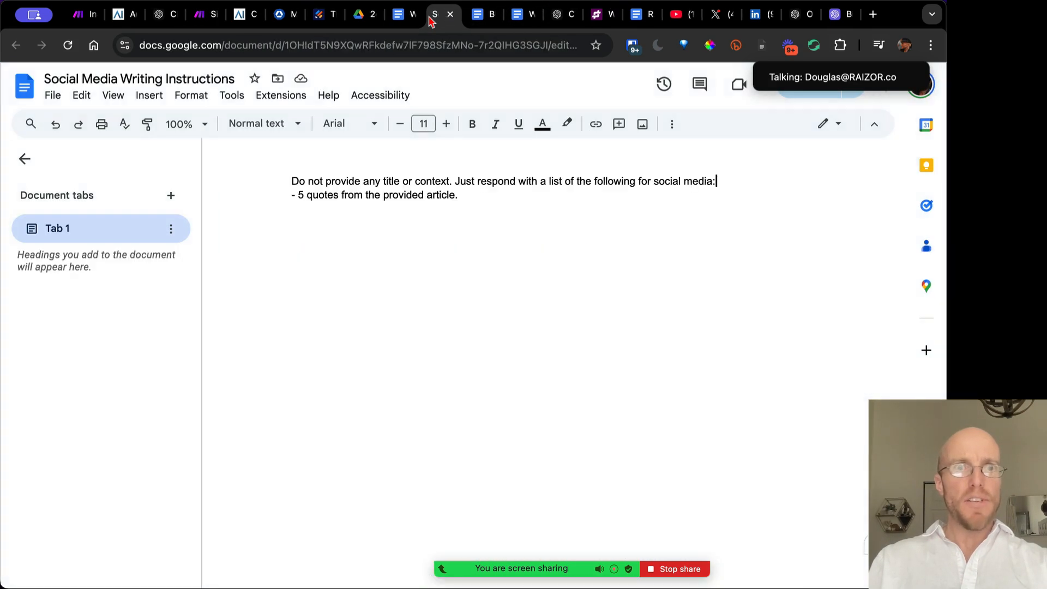
pyautogui.hotkey('ctrl', 'Tab')
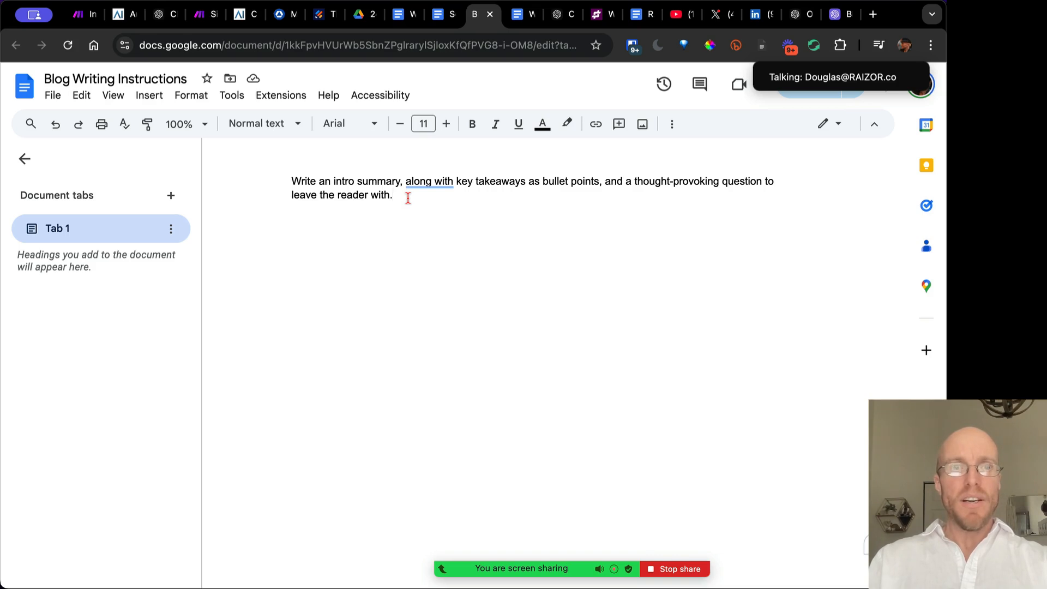
pyautogui.press('BackSpace')
pyautogui.write('500 work')
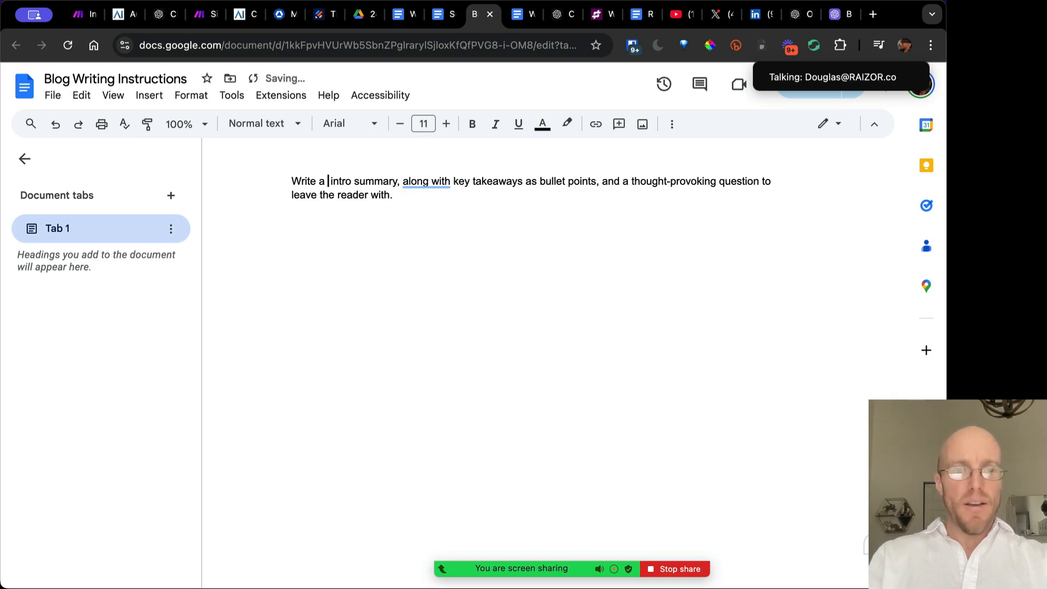
pyautogui.press('BackSpace')
pyautogui.write('d')
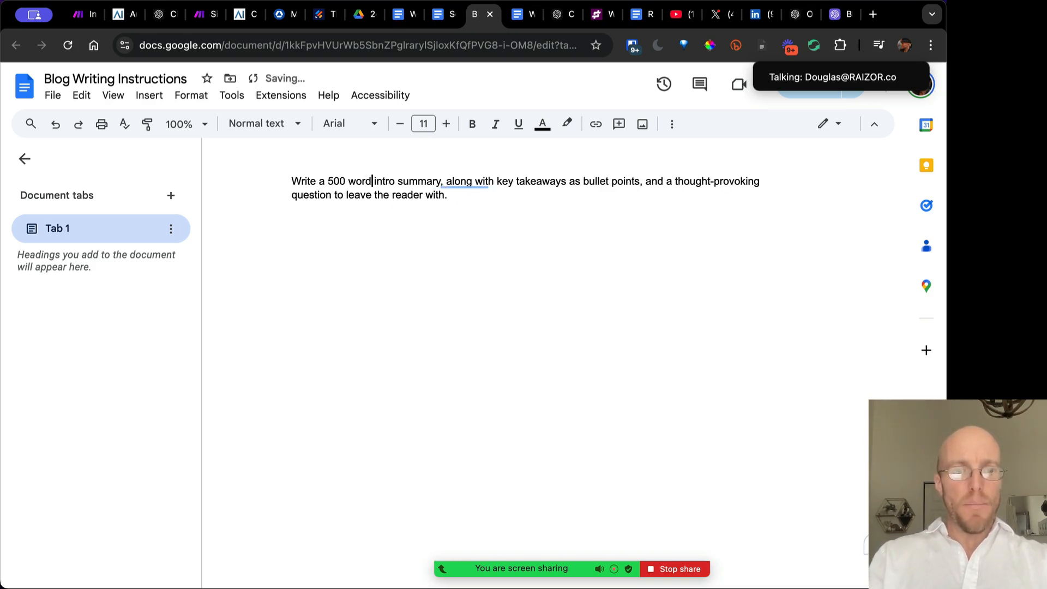
pyautogui.write(' blog post')
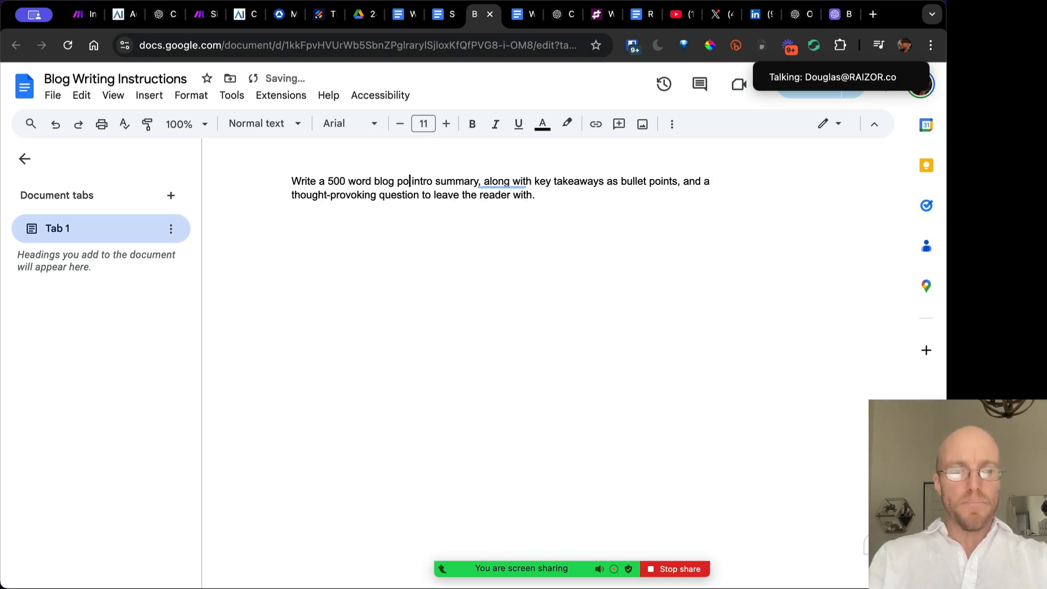
pyautogui.write(', including')
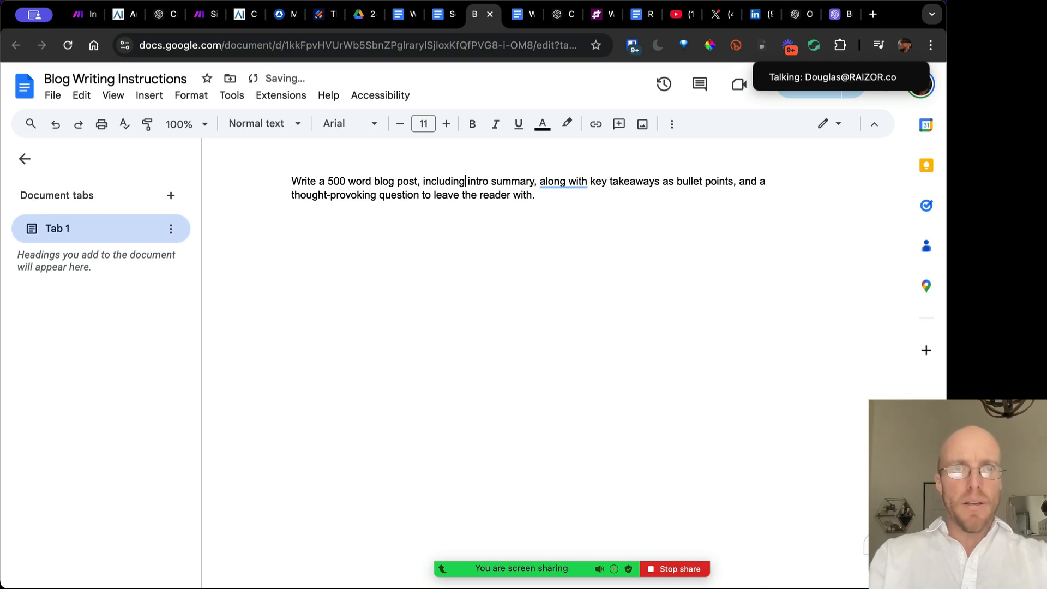
pyautogui.write(' a high level')
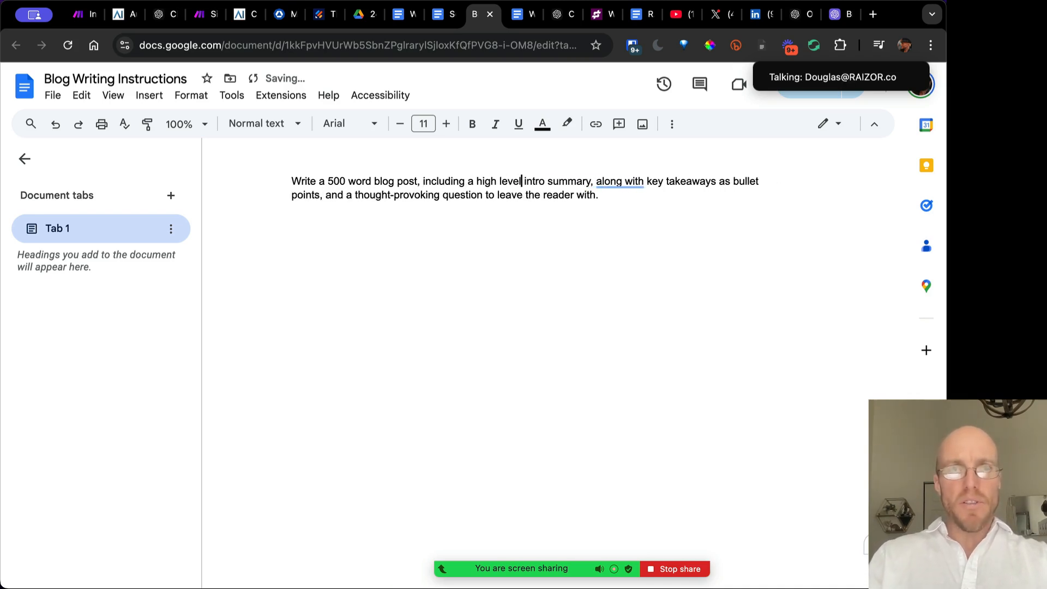
pyautogui.press('Delete')
pyautogui.press('Delete')
pyautogui.press('Delete')
pyautogui.press('Delete')
pyautogui.press('Delete')
pyautogui.press('Delete')
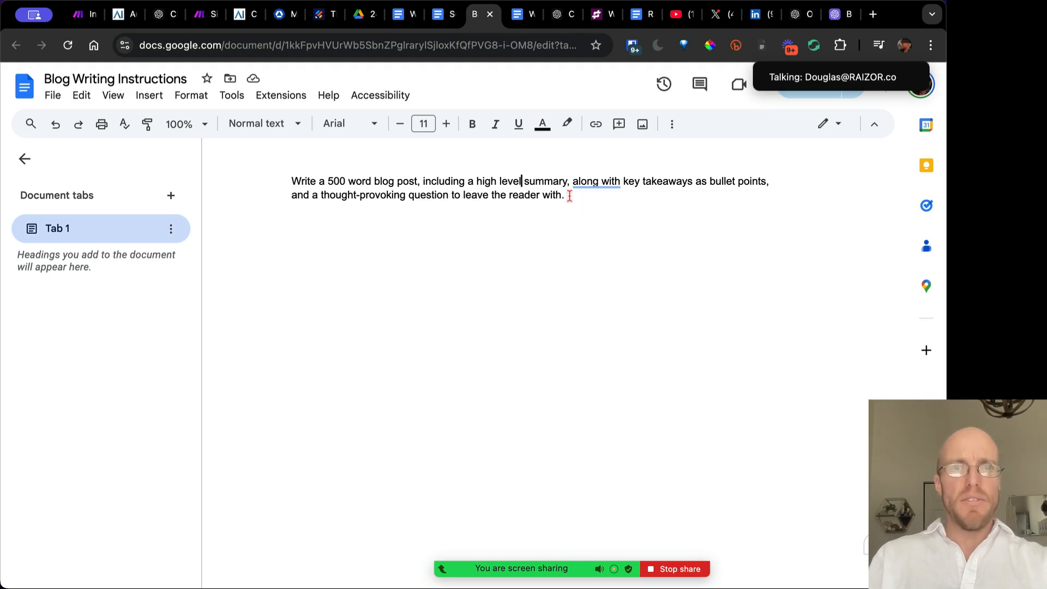
# Select the Blog Writing Instructions document ID in the URL, excluding the trailing slash
pyautogui.click(320, 46)
pyautogui.doubleClick(320, 46)
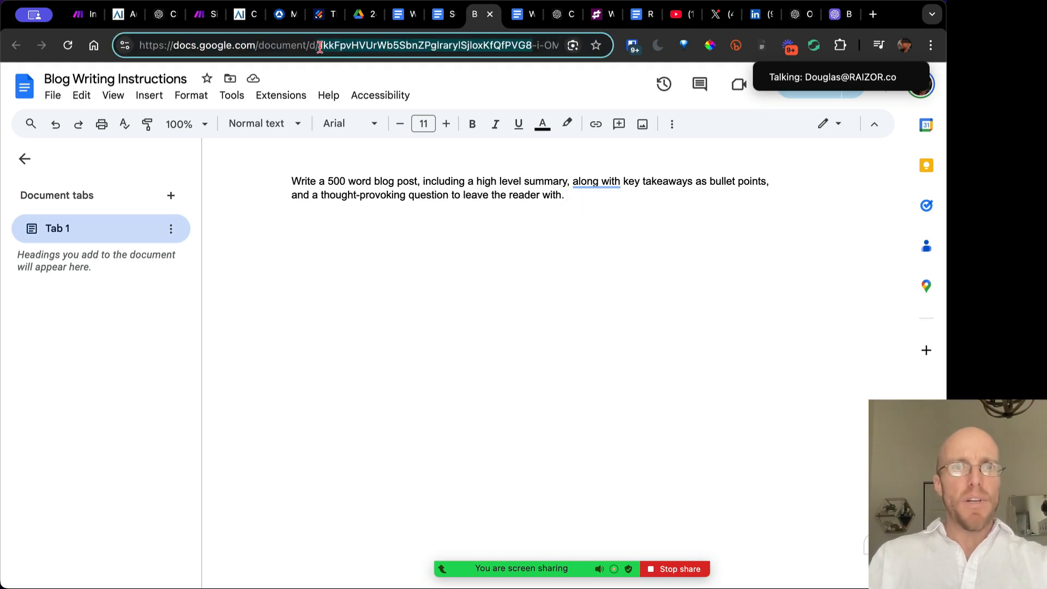
pyautogui.doubleClick(320, 47)
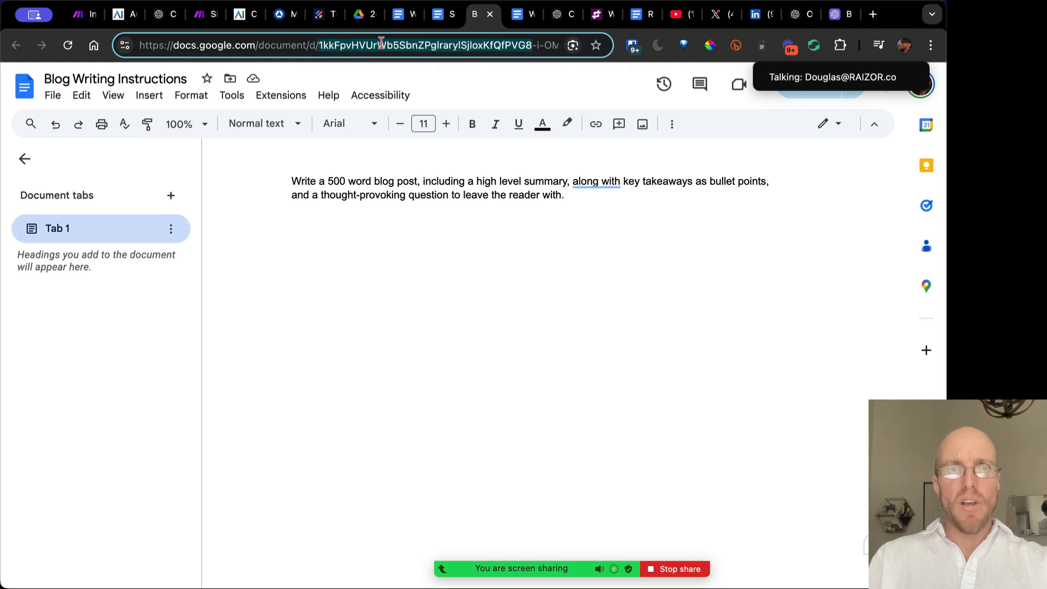
pyautogui.hotkey('shift', 'Right')
pyautogui.hotkey('shift', 'Right')
pyautogui.hotkey('shift', 'Right')
pyautogui.hotkey('shift', 'Right')
pyautogui.hotkey('shift', 'Right')
pyautogui.hotkey('shift', 'Right')
pyautogui.hotkey('shift', 'Right')
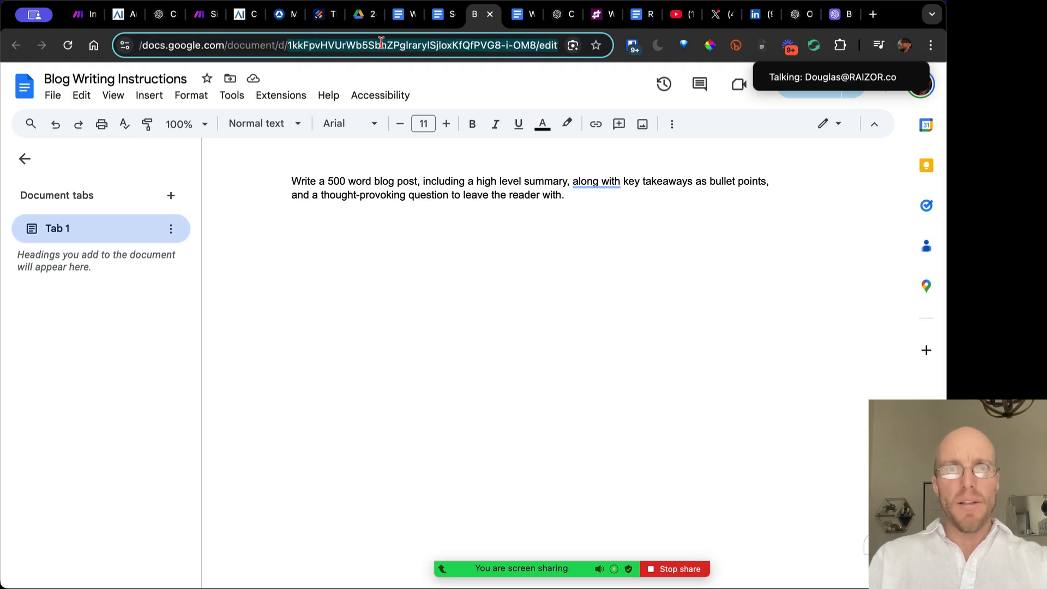
pyautogui.hotkey('shift', 'Left')
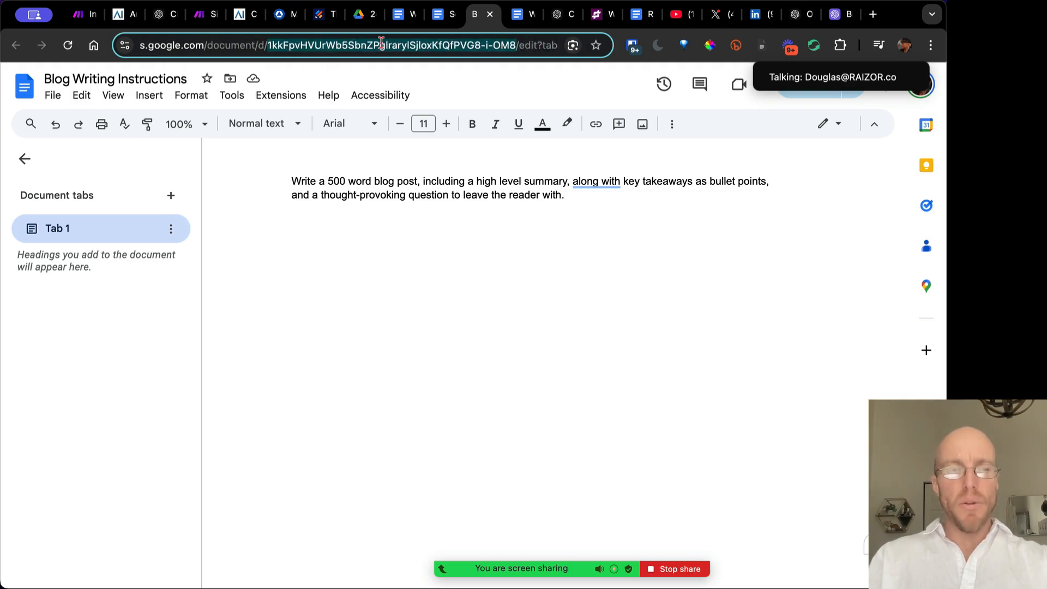
# Run Get Blog Writing Instructions alone and confirm it returns the updated 500 word blog-post brief
pyautogui.click(204, 15)
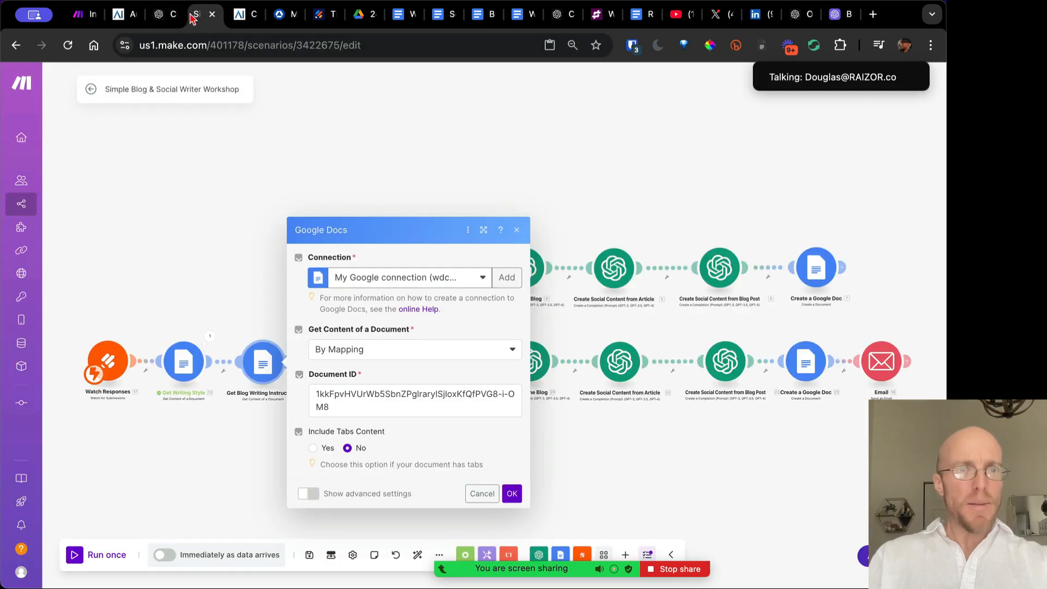
pyautogui.click(348, 396)
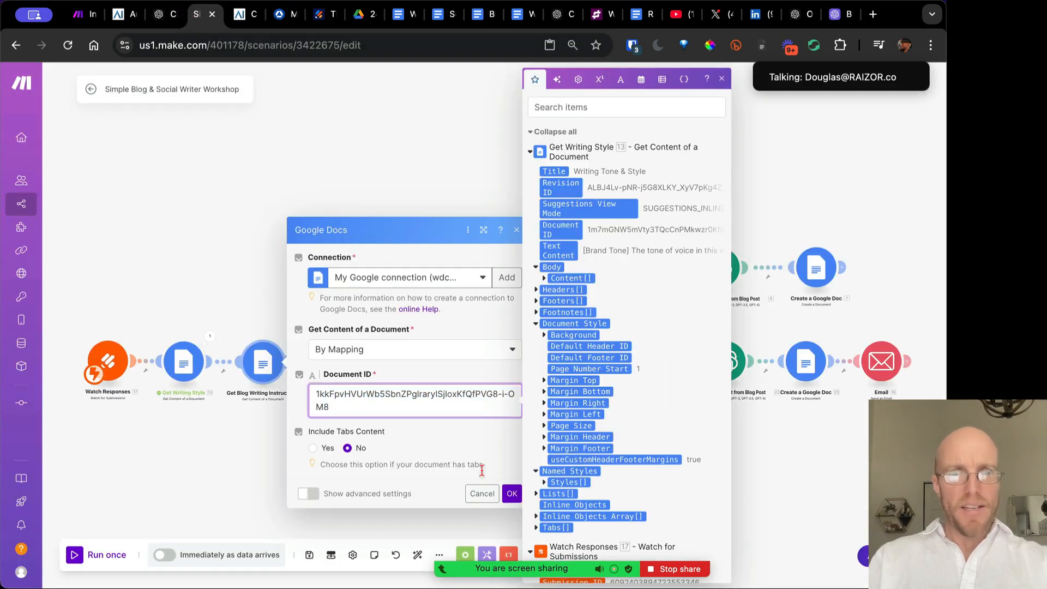
pyautogui.click(512, 494)
pyautogui.rightClick(264, 361)
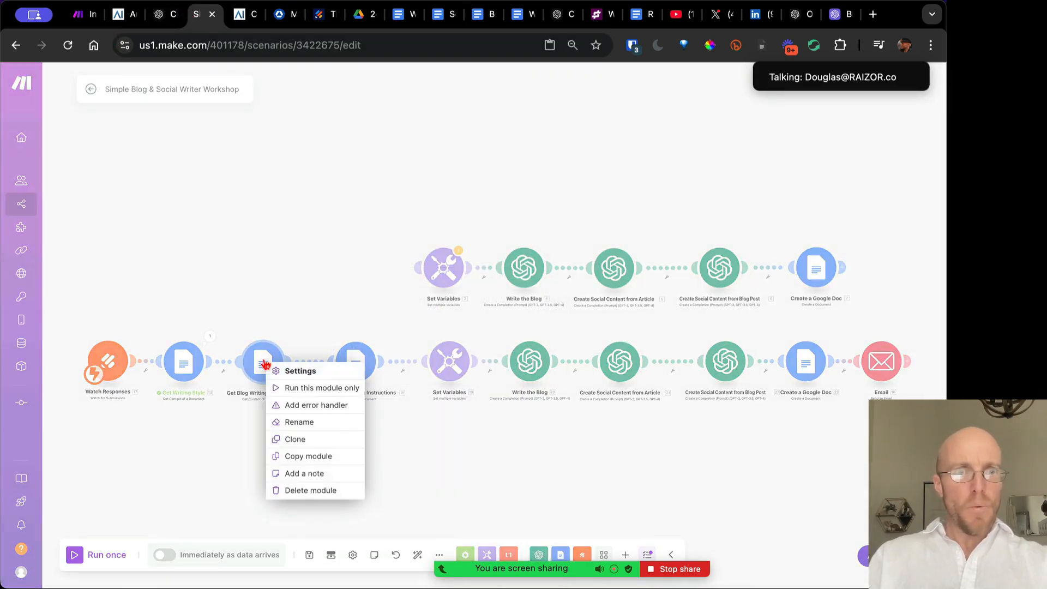
pyautogui.click(284, 388)
pyautogui.click(281, 343)
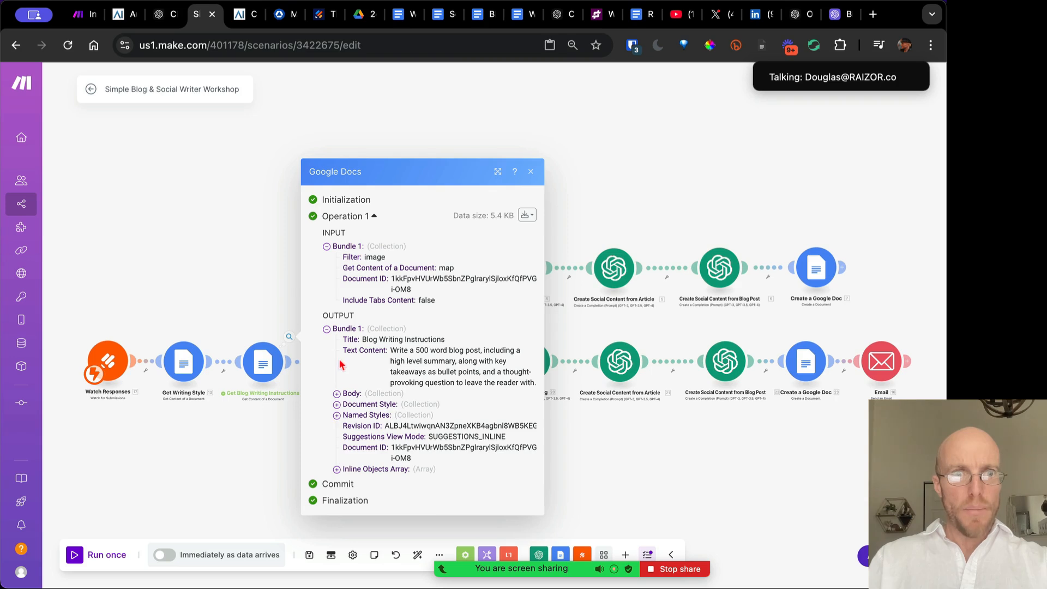
pyautogui.moveTo(391, 352); pyautogui.dragTo(537, 384)
pyautogui.click(532, 173)
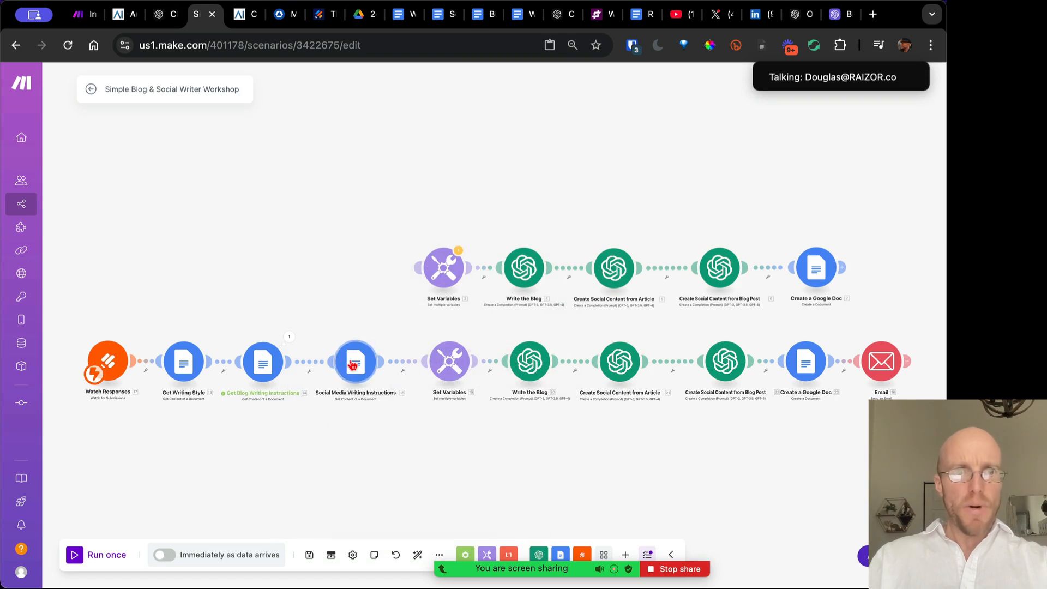
pyautogui.click(441, 18)
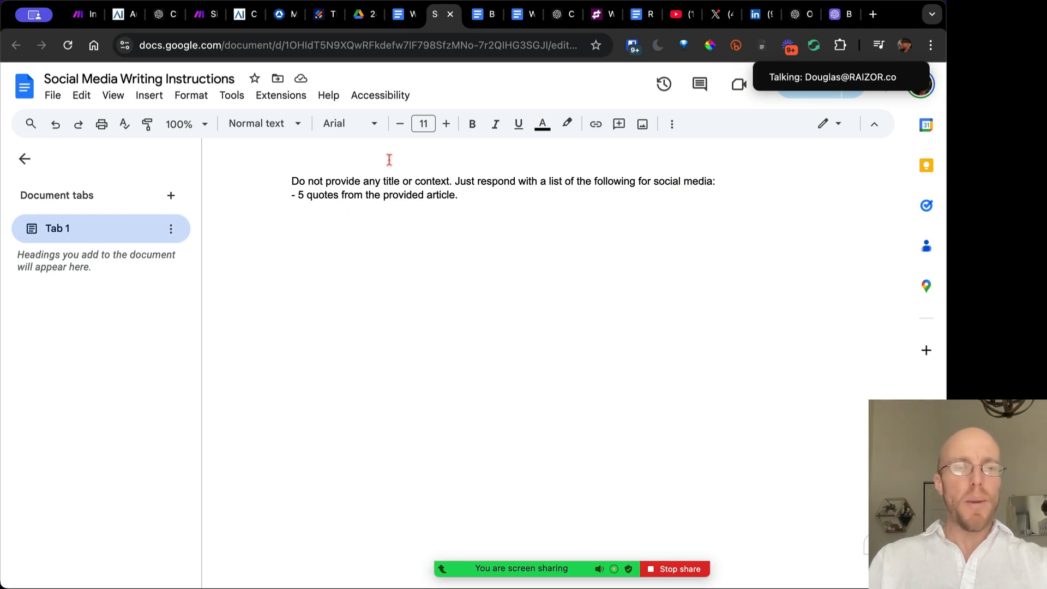
# Add a list line requesting 4 ideas for Instagram stories
pyautogui.click(483, 194)
pyautogui.press('Return')
pyautogui.write('-')
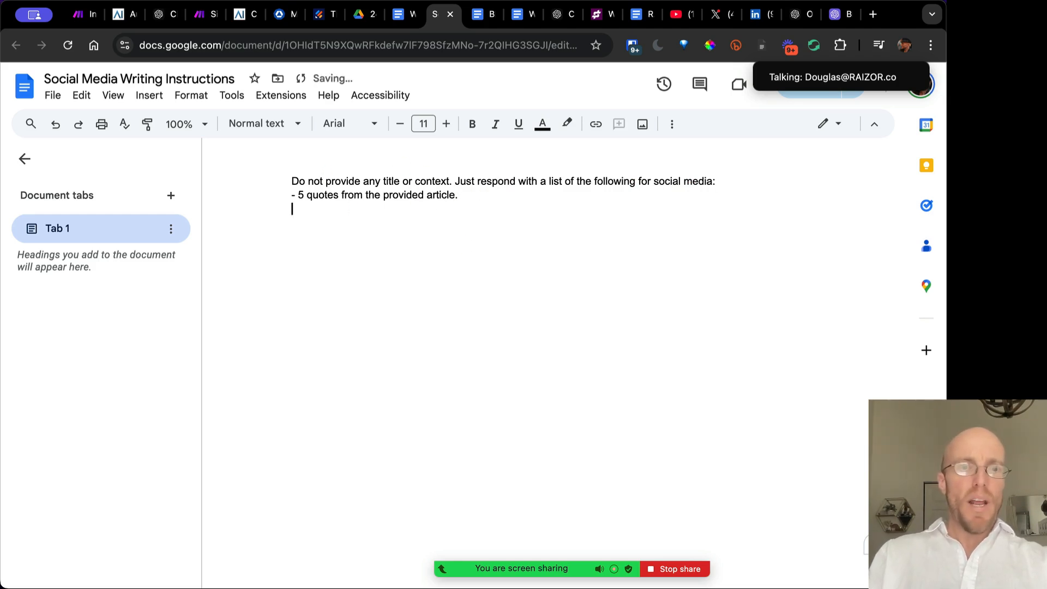
pyautogui.write(' some')
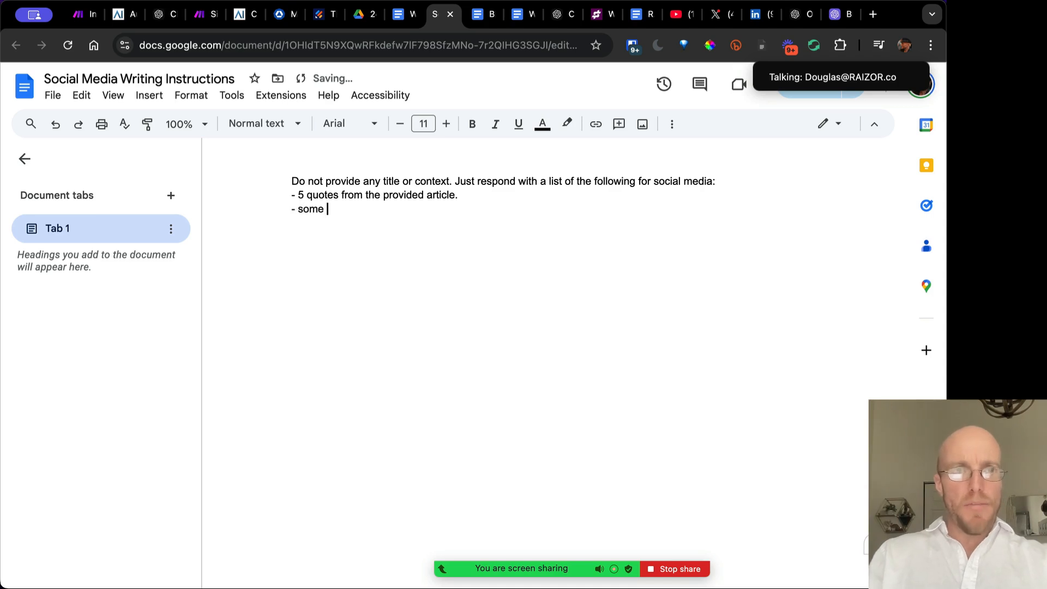
pyautogui.hotkey('alt', 'shift', 'Left')
pyautogui.write('4 ideas for ins')
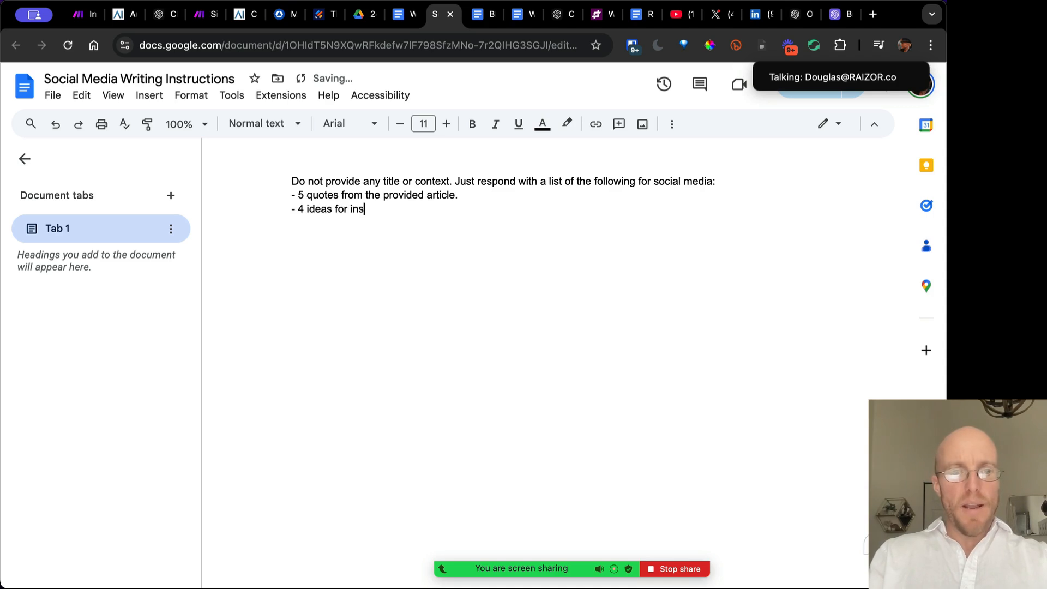
pyautogui.write('tagam s')
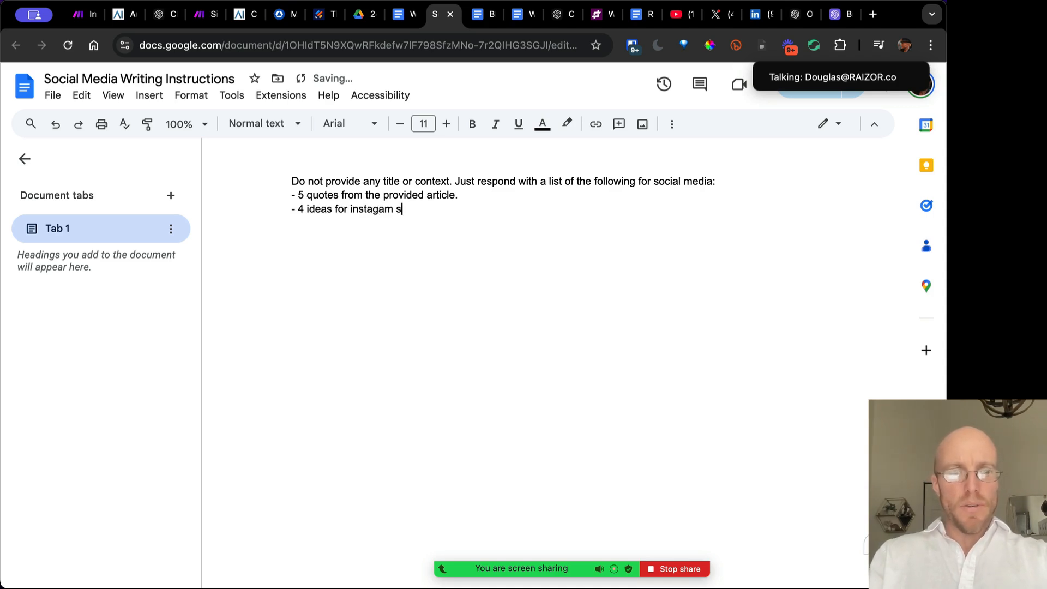
pyautogui.write('ot')
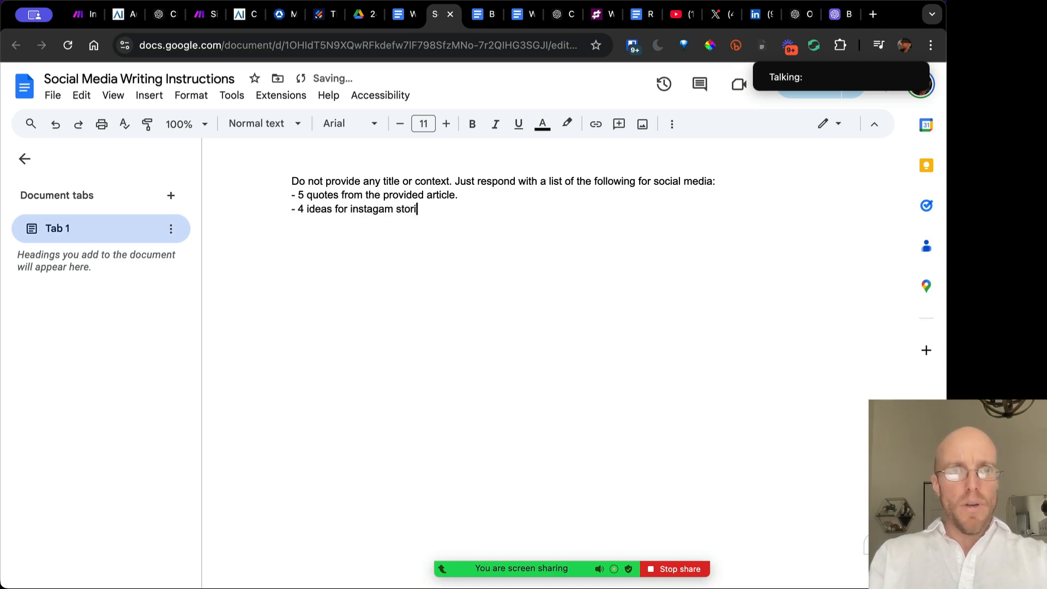
pyautogui.write('ries.')
pyautogui.press('Return')
# Add a line requesting 4 short tweets to promote this blog post
pyautogui.write('- ')
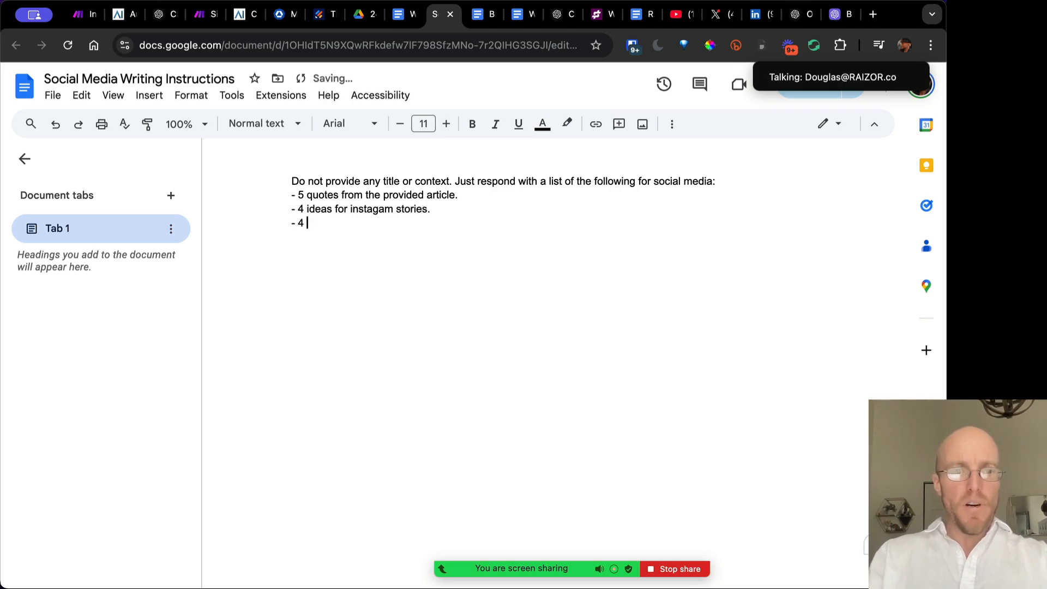
pyautogui.write('4 short')
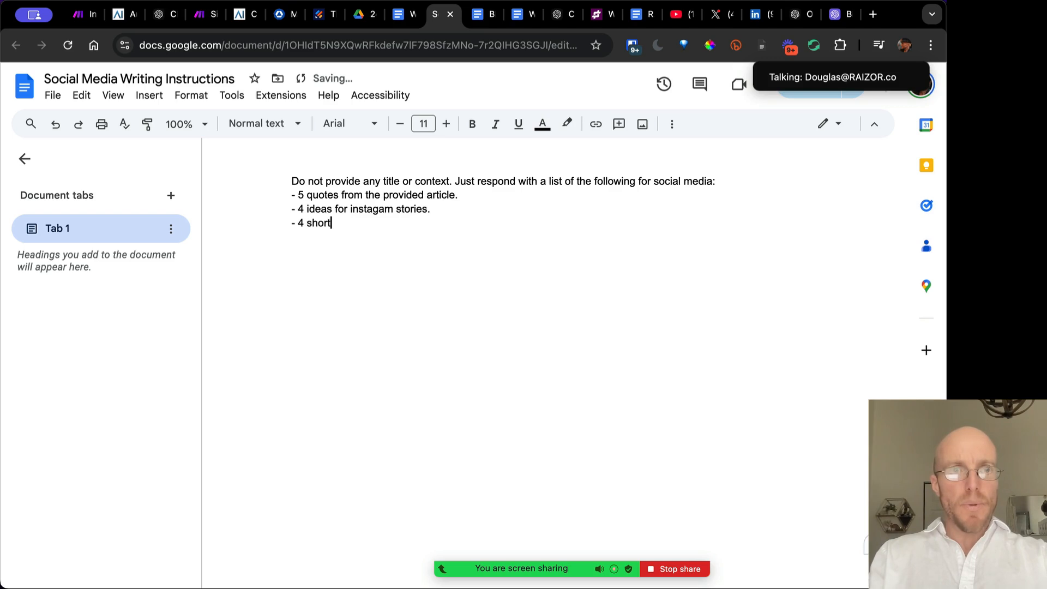
pyautogui.write(' w')
pyautogui.write('twee')
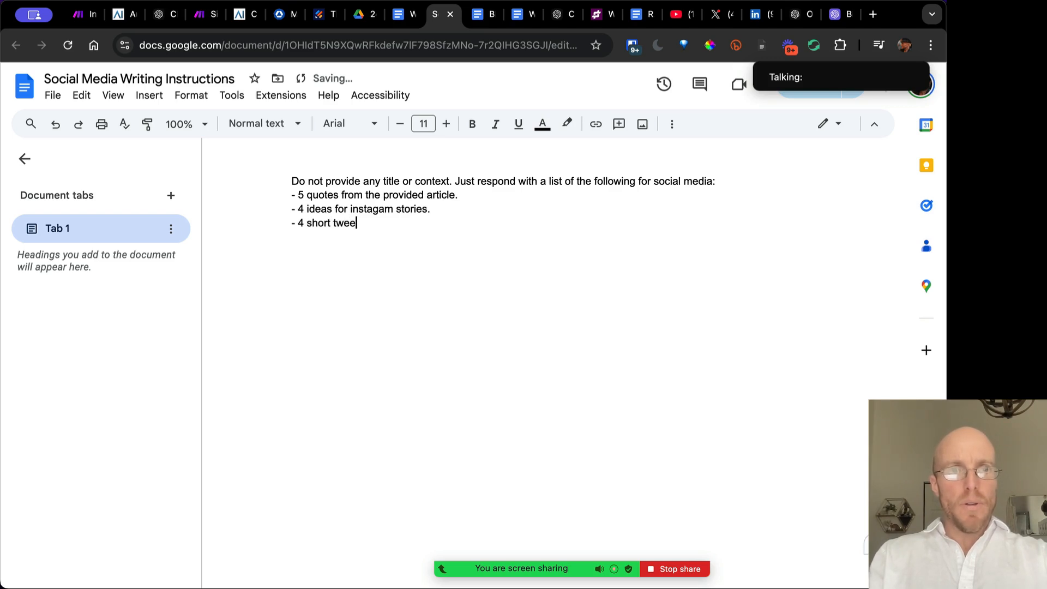
pyautogui.write('ts tp prompt thi')
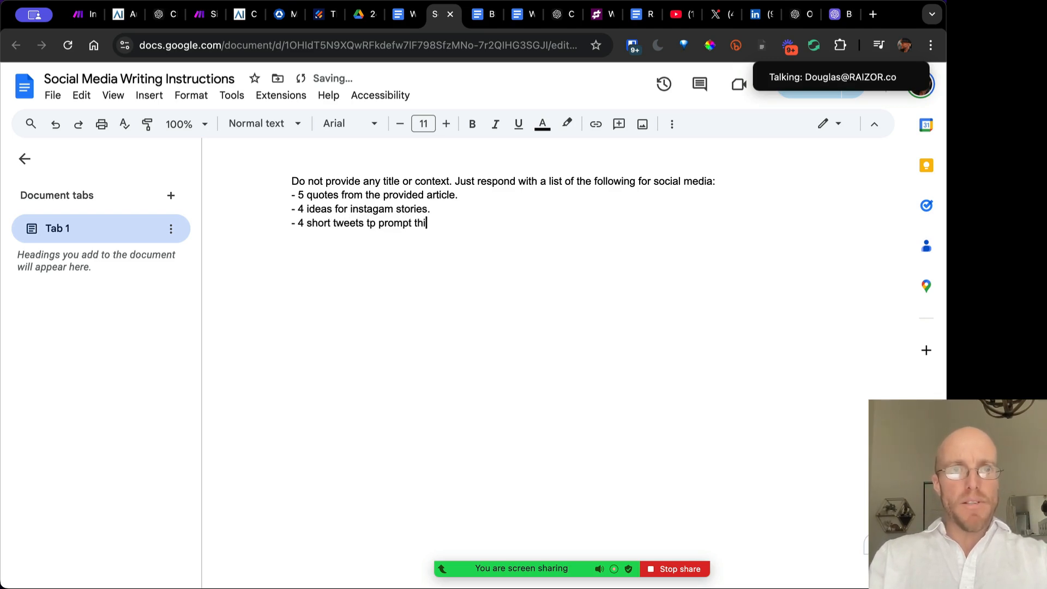
pyautogui.write('s blog post')
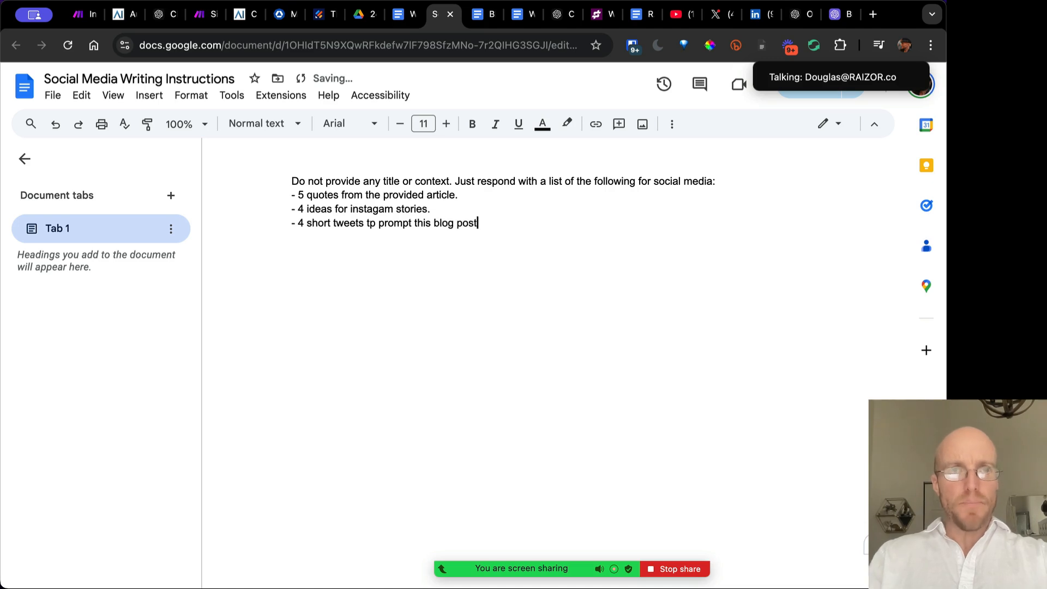
pyautogui.click(372, 223)
pyautogui.press('Delete')
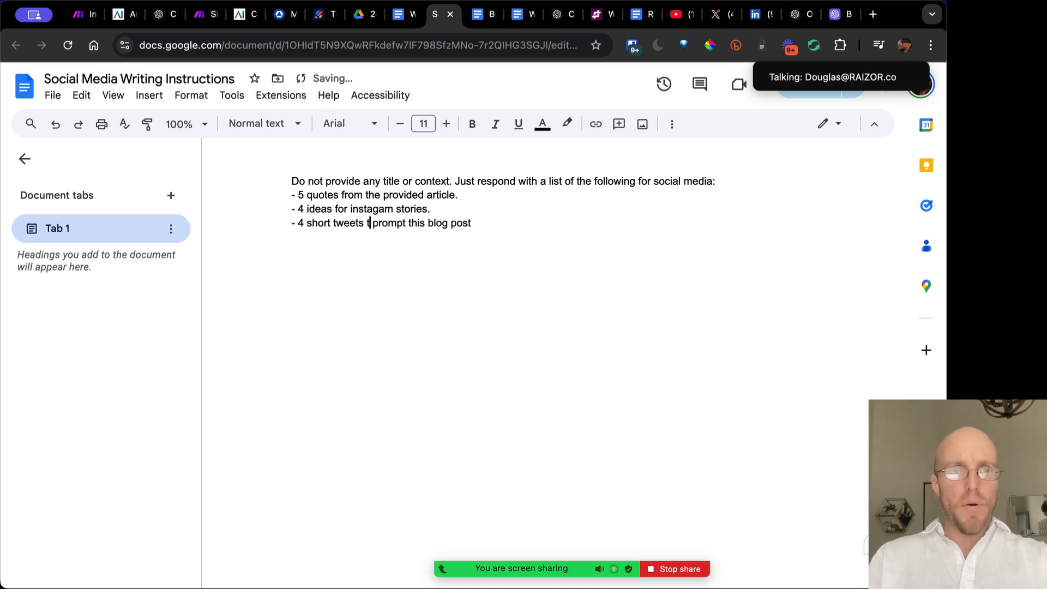
pyautogui.write('o')
pyautogui.click(513, 217)
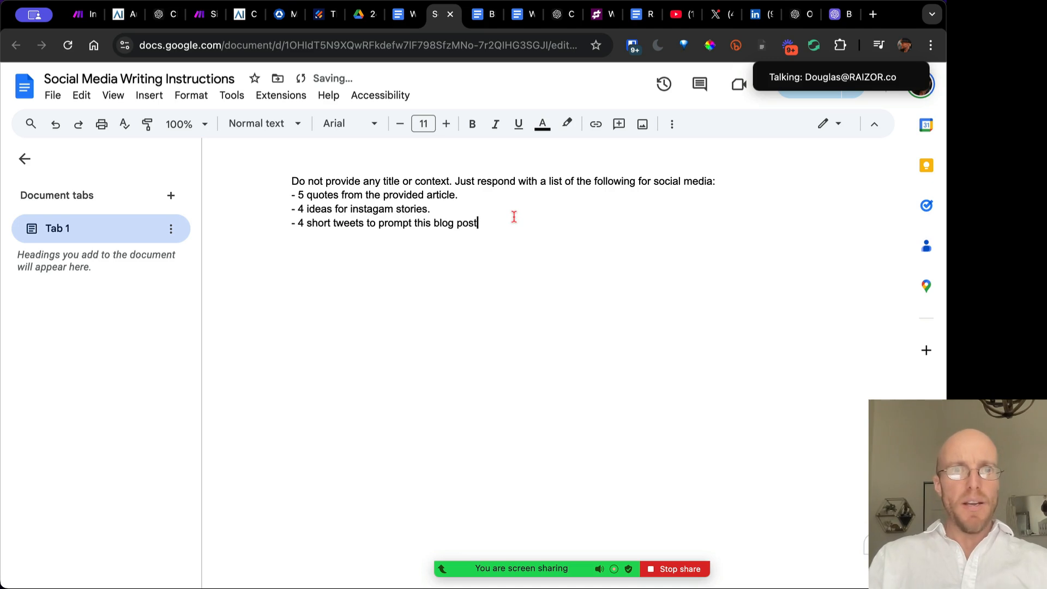
pyautogui.write('.')
# Add a line asking for a brief YouTube video outline presenting the topic, and select the document ID
pyautogui.press('Return')
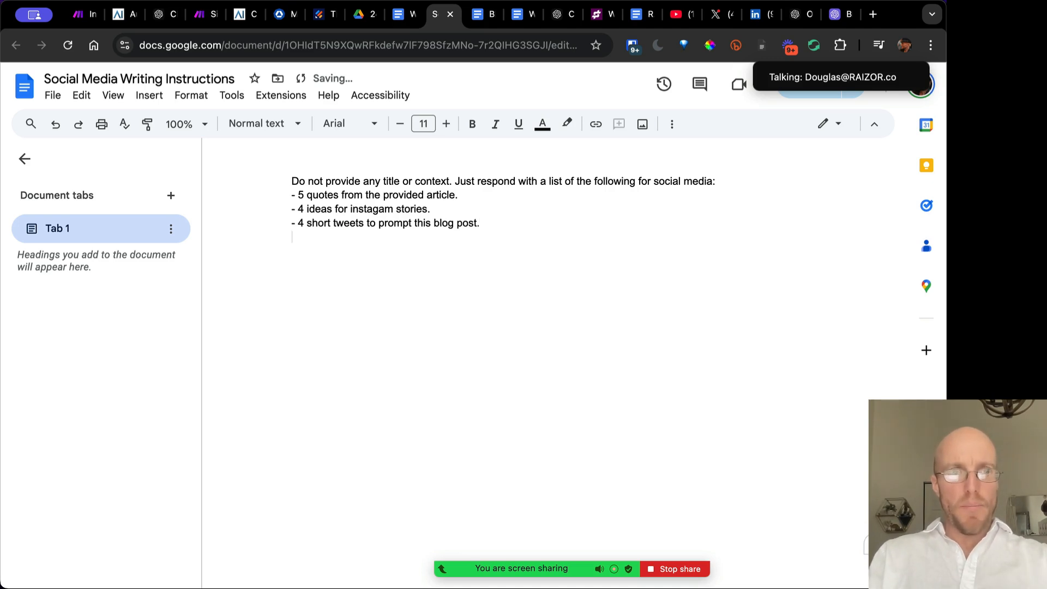
pyautogui.write('-')
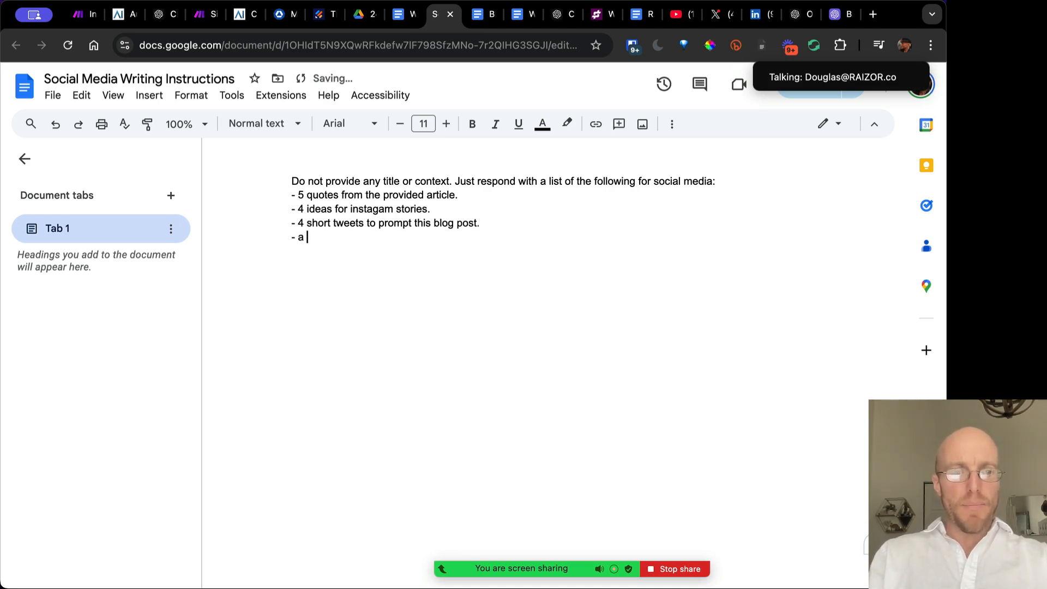
pyautogui.write(' a r')
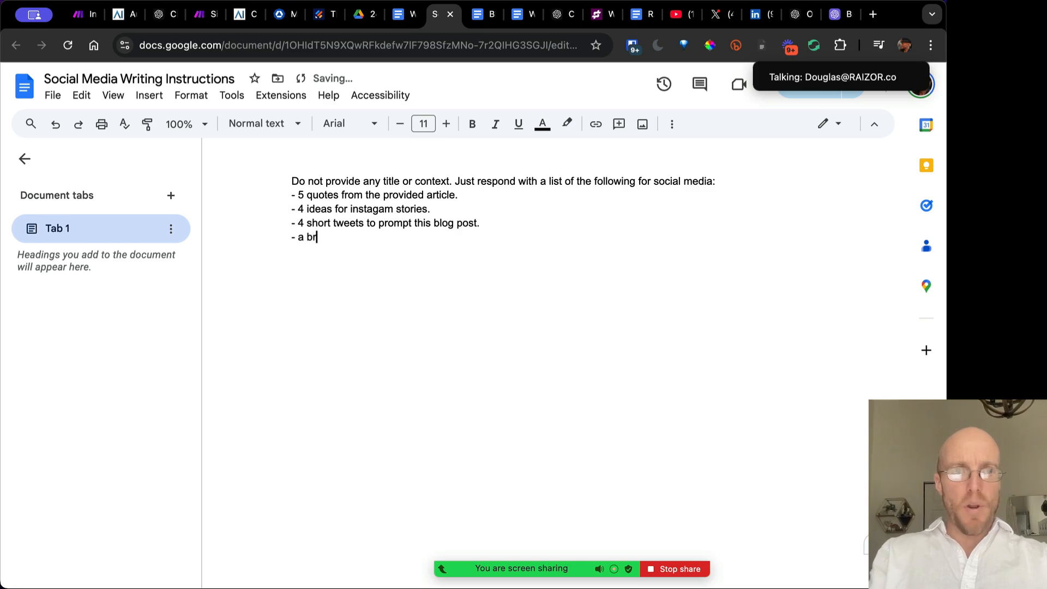
pyautogui.write('rief outl')
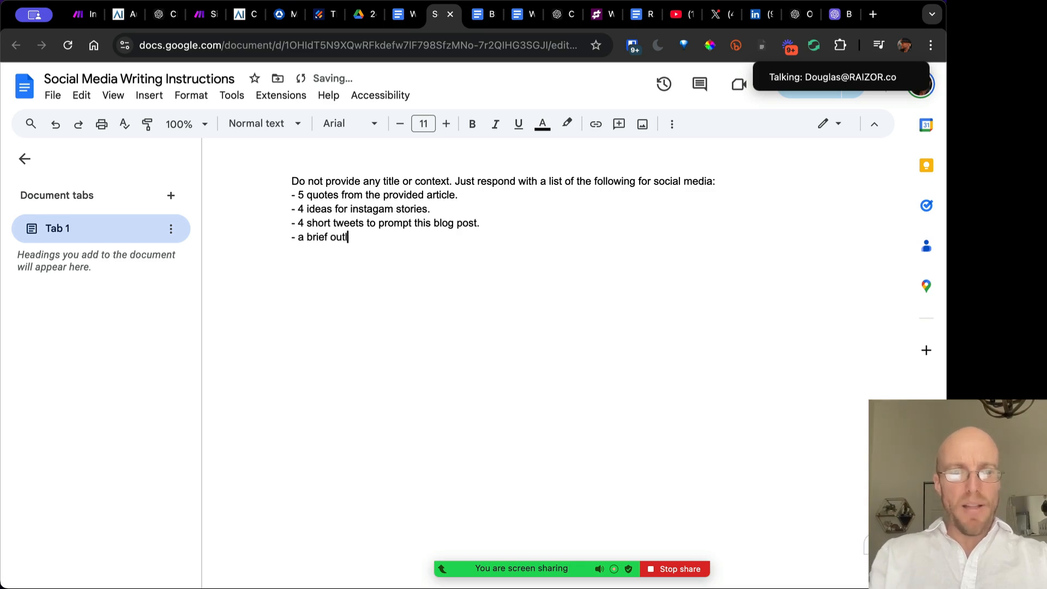
pyautogui.write('ine for a youtube ')
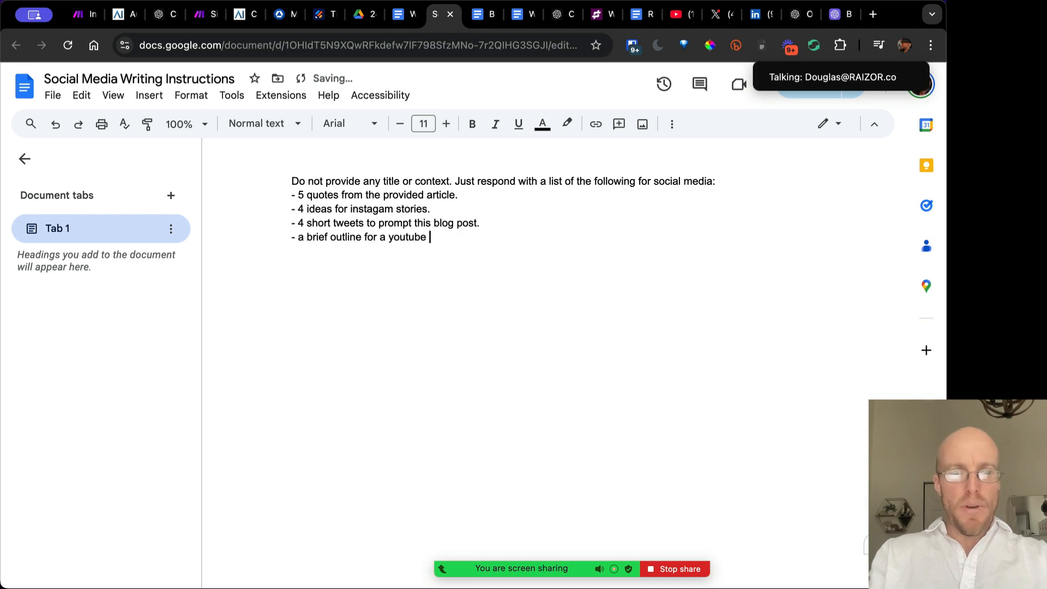
pyautogui.write('video i')
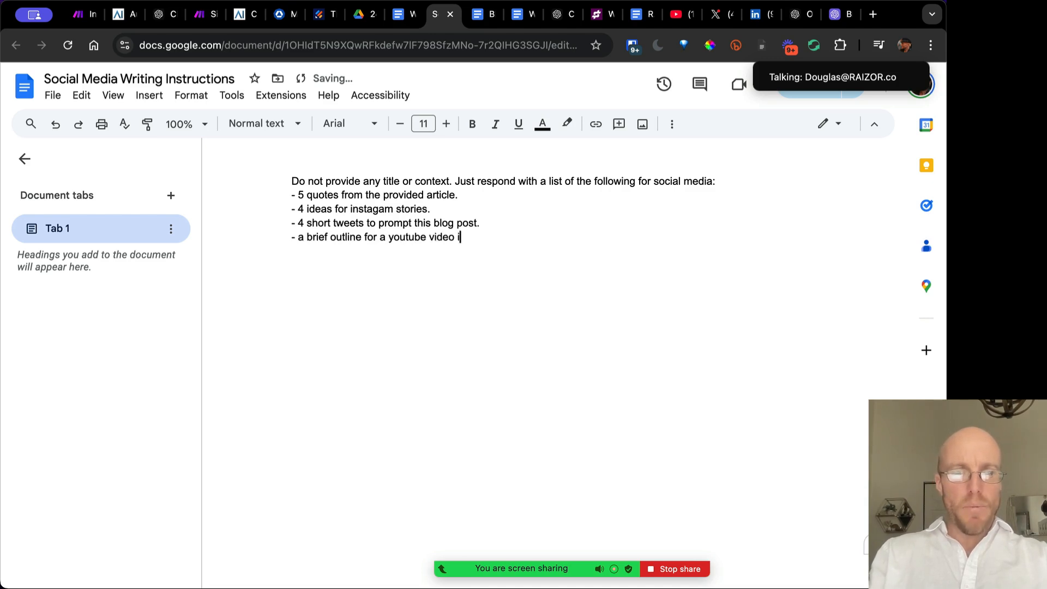
pyautogui.write('n which I present ')
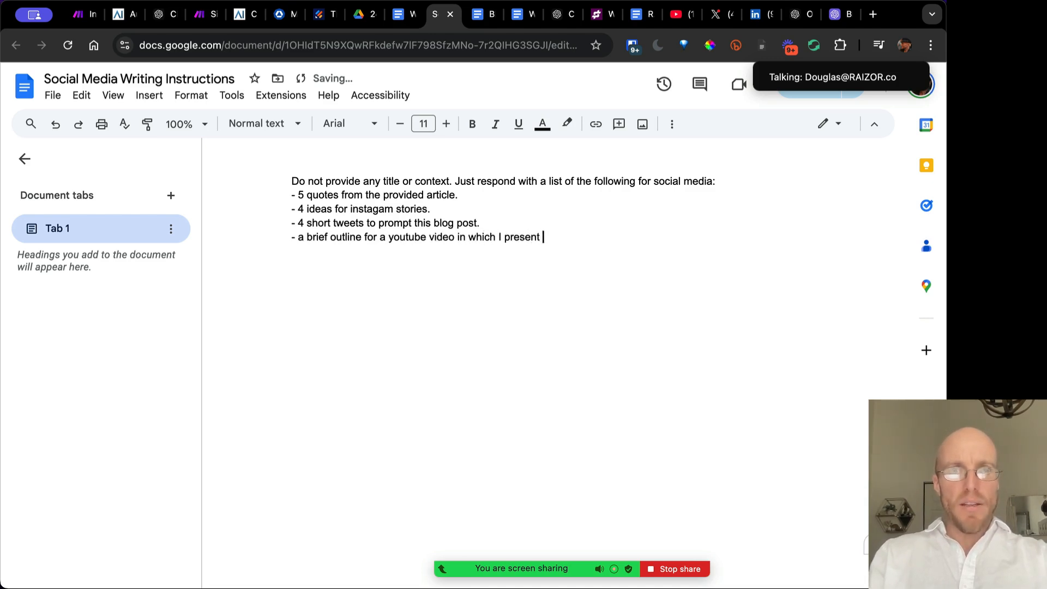
pyautogui.write('the topic.')
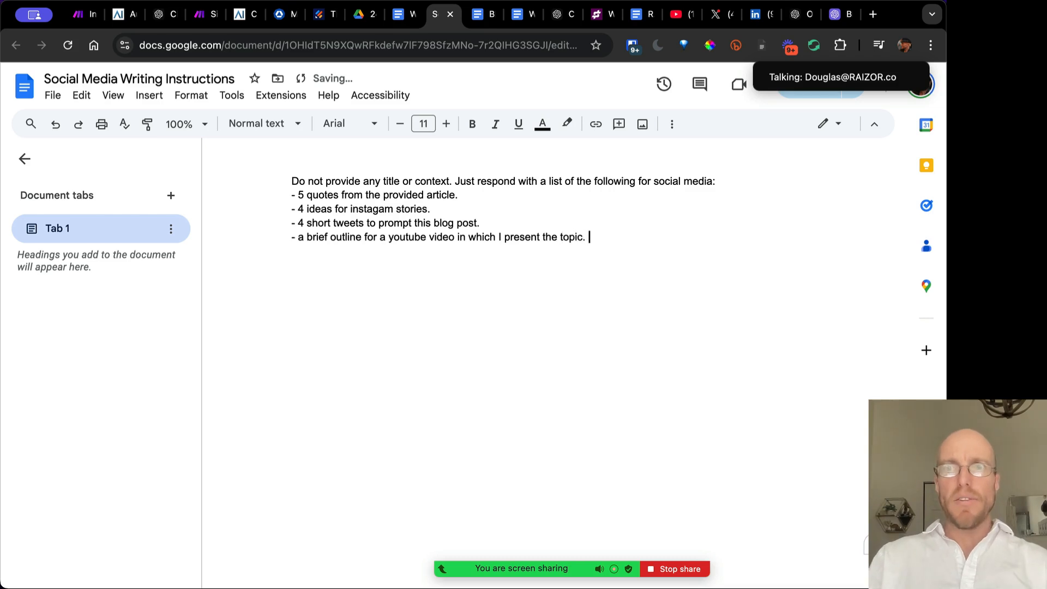
pyautogui.doubleClick(321, 45)
pyautogui.hotkey('alt', 'shift', 'Right')
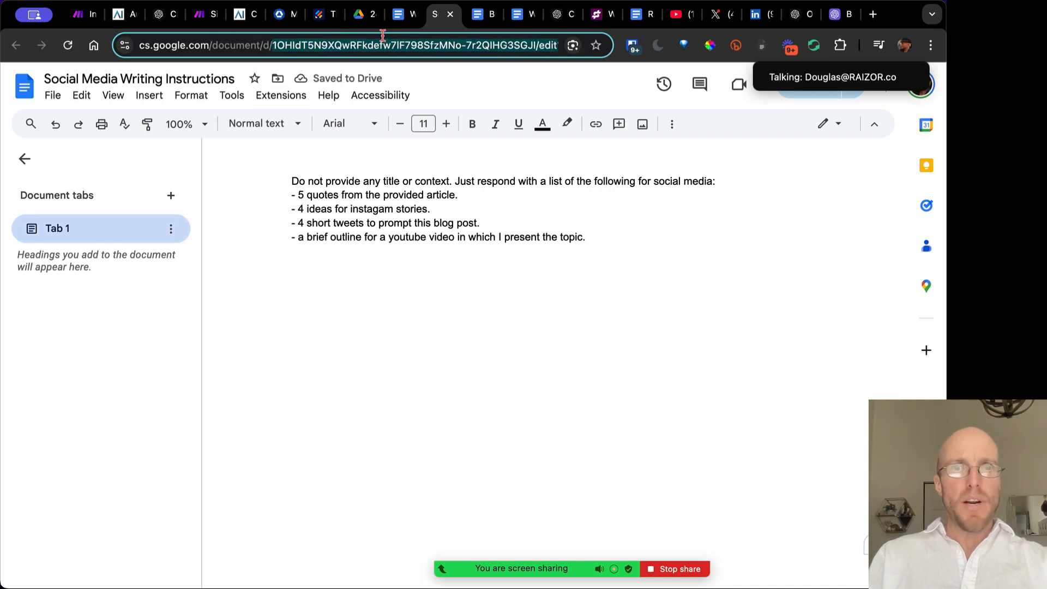
# Set Social Media Writing Instructions to this document's ID and run it alone to check the returned instructions
pyautogui.click(204, 14)
pyautogui.click(355, 367)
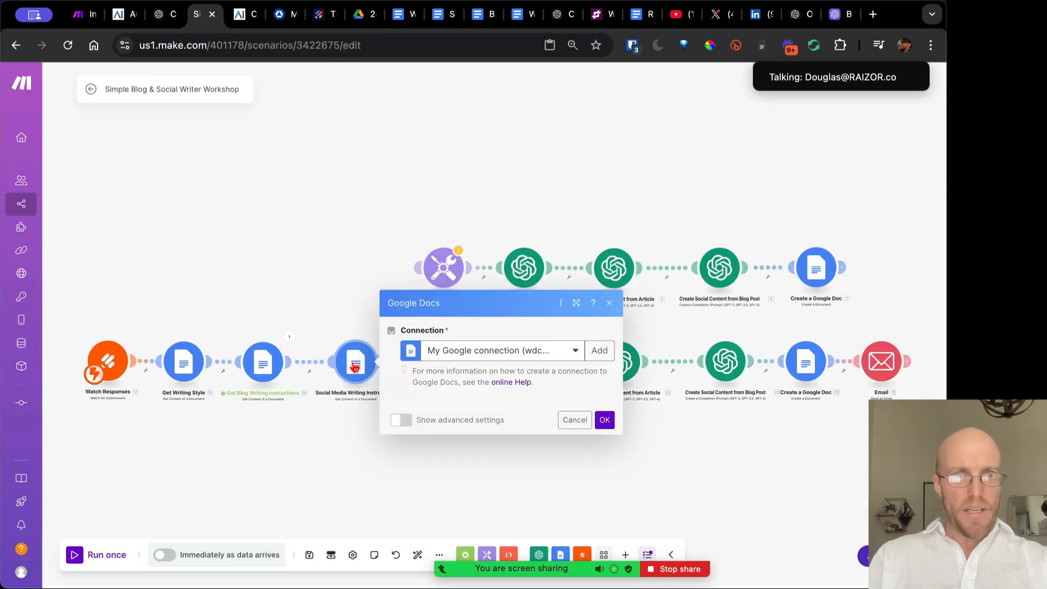
pyautogui.click(462, 401)
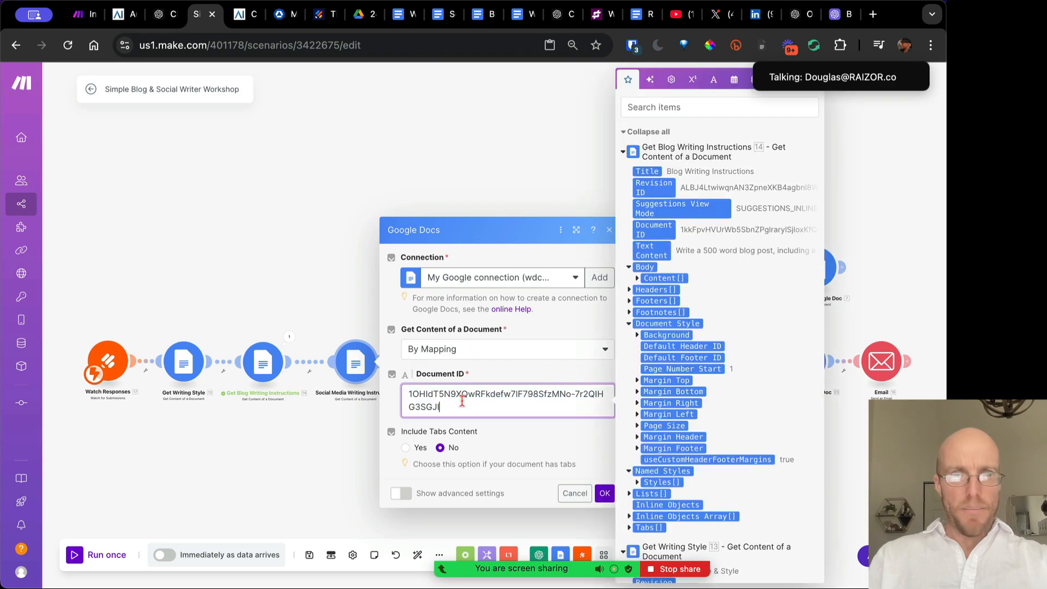
pyautogui.click(604, 493)
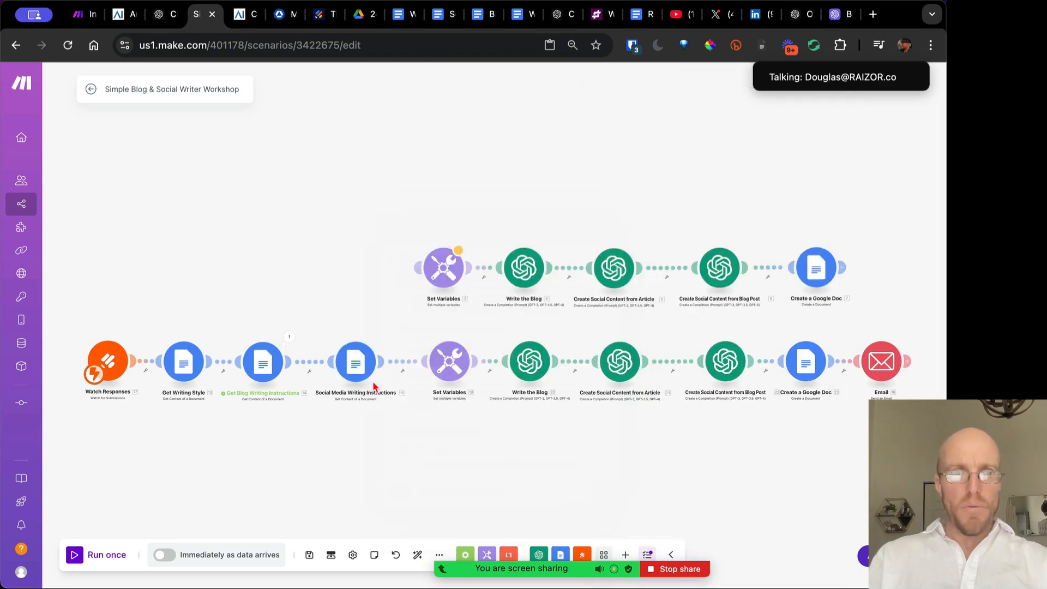
pyautogui.rightClick(357, 370)
pyautogui.click(381, 393)
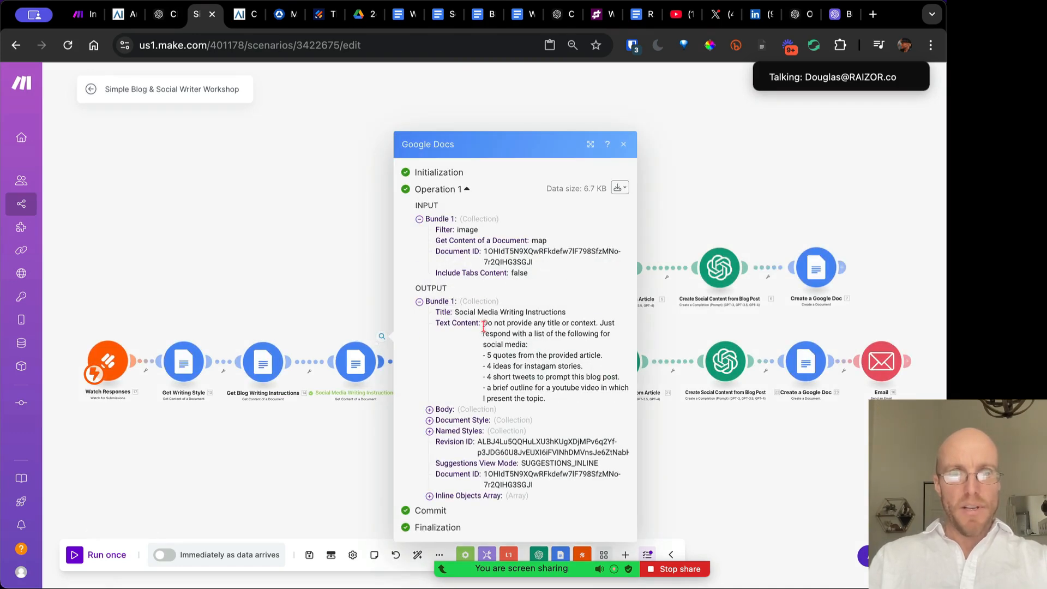
pyautogui.moveTo(483, 326); pyautogui.dragTo(512, 377)
pyautogui.click(627, 147)
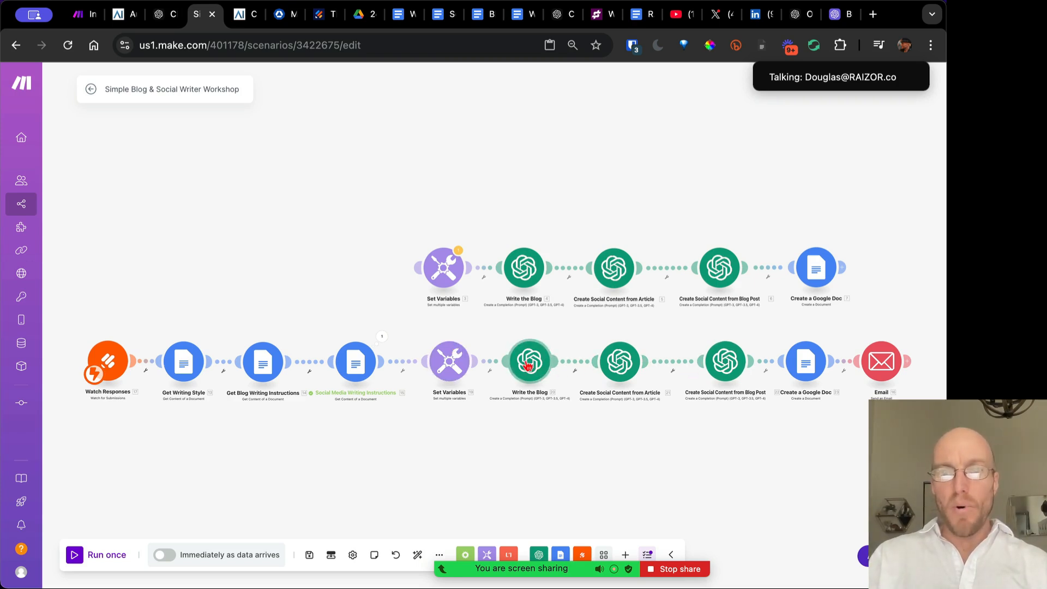
pyautogui.click(450, 364)
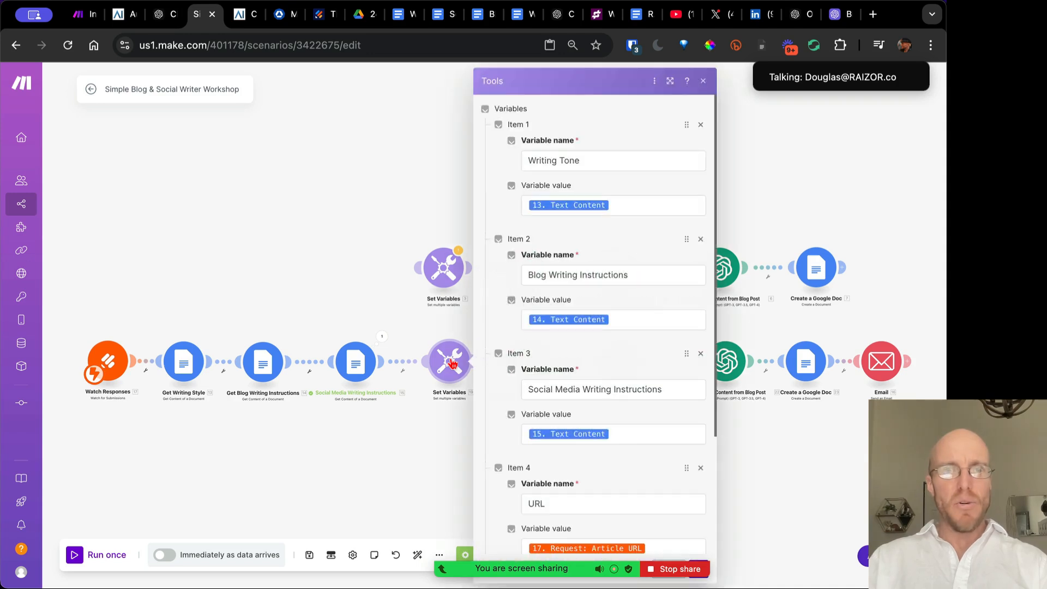
pyautogui.click(703, 81)
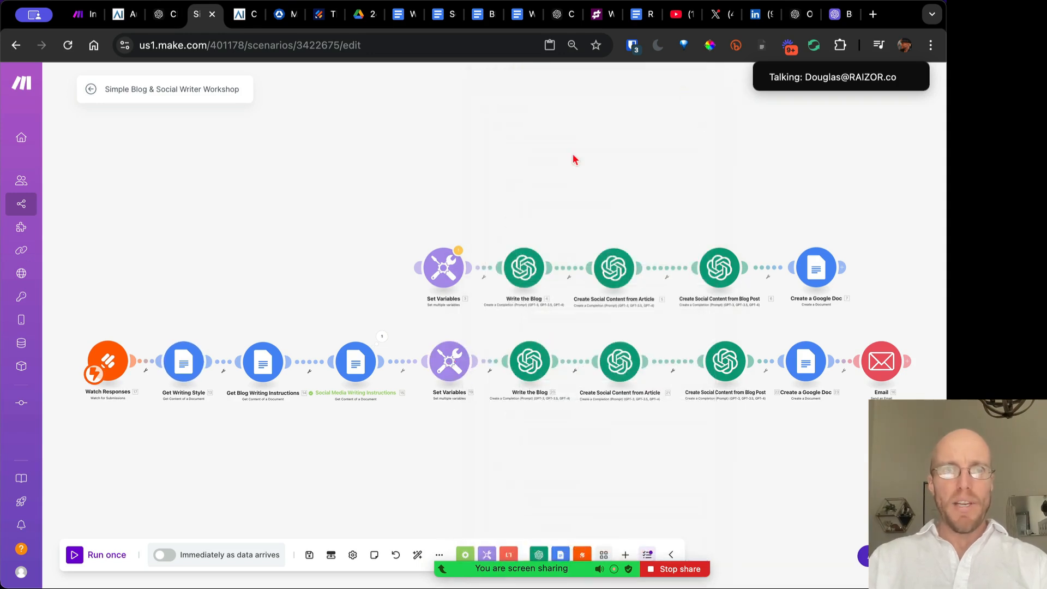
pyautogui.click(450, 270)
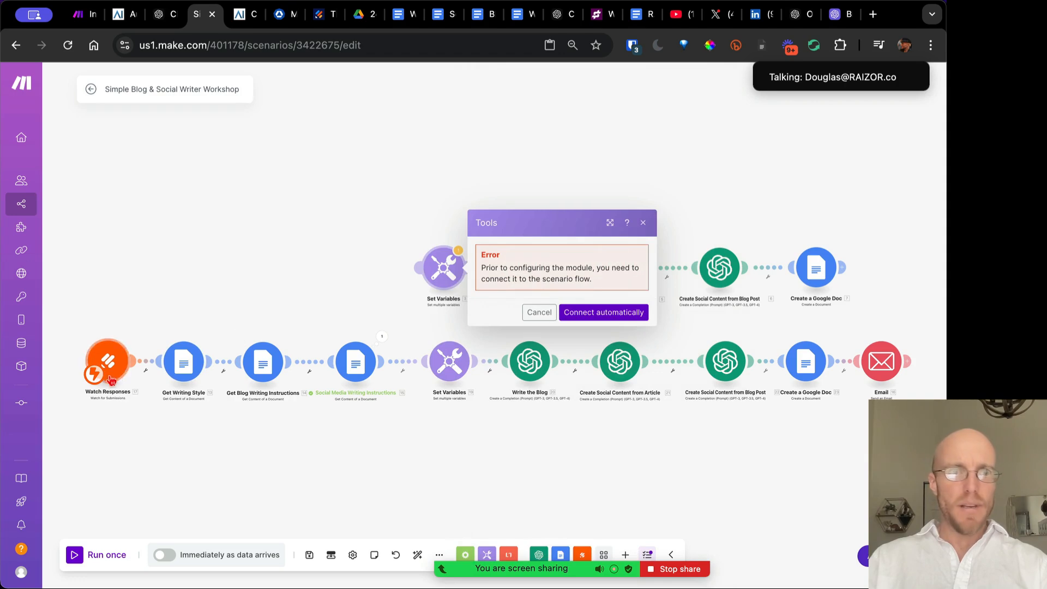
pyautogui.moveTo(94, 374); pyautogui.dragTo(434, 294)
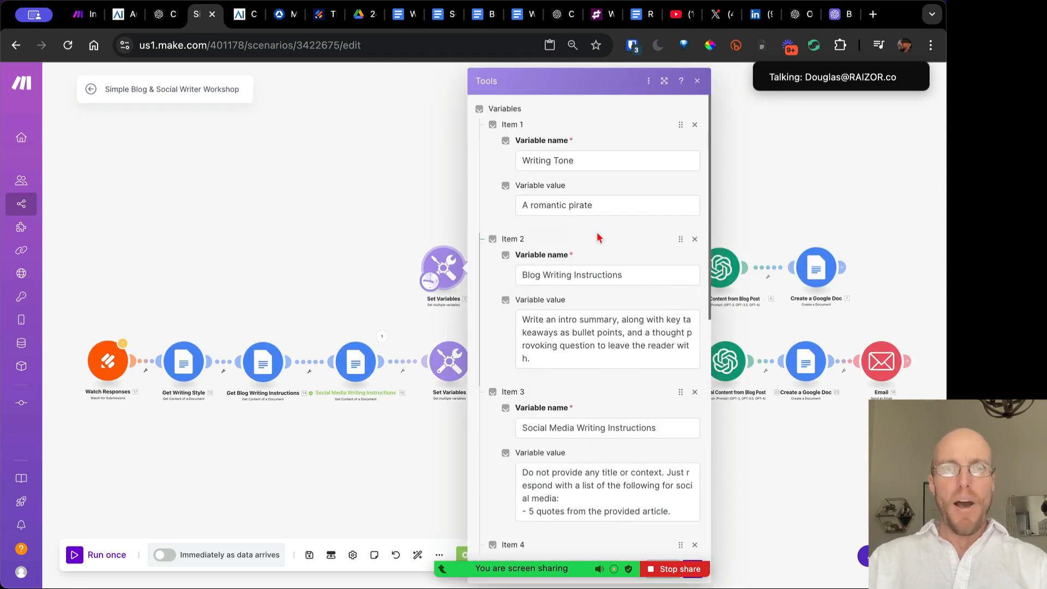
pyautogui.scroll(-8, 580, 392)
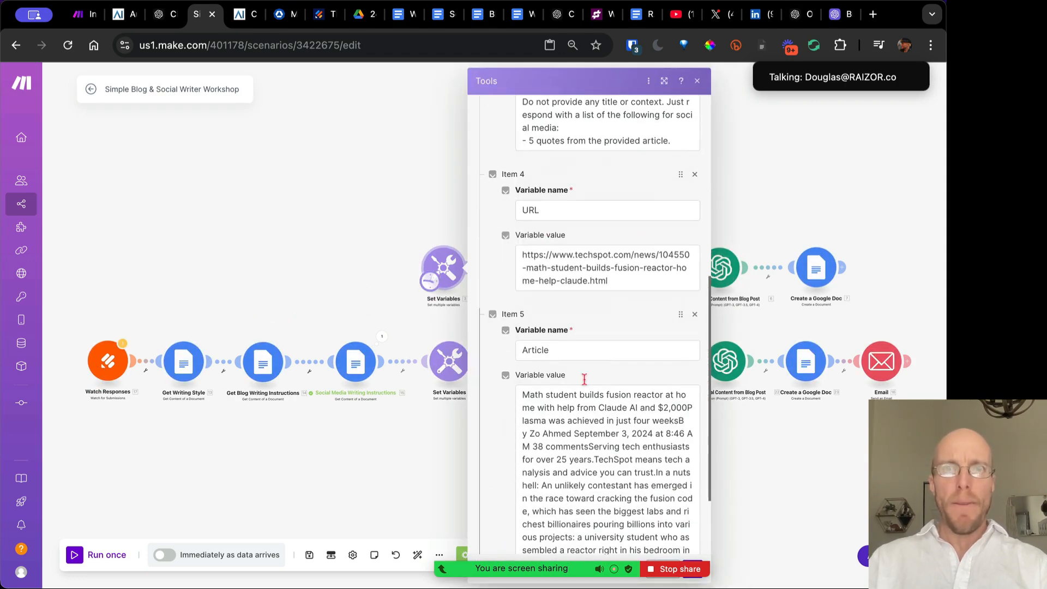
pyautogui.click(697, 81)
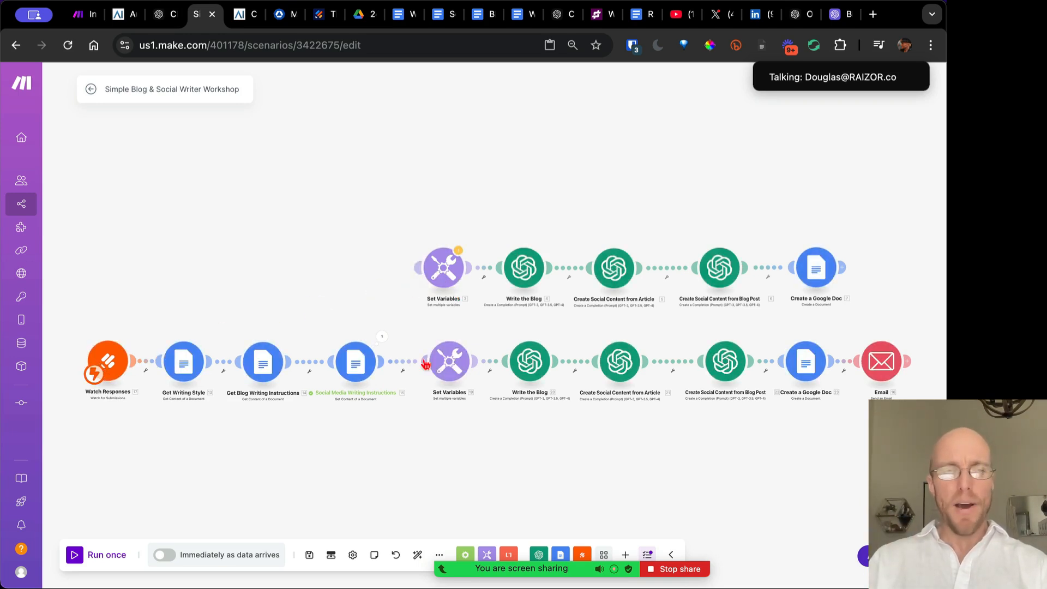
# Check the lower Set Variables' Writing Tone and Blog Writing Instructions mappings against the Google Docs module outputs
pyautogui.click(448, 369)
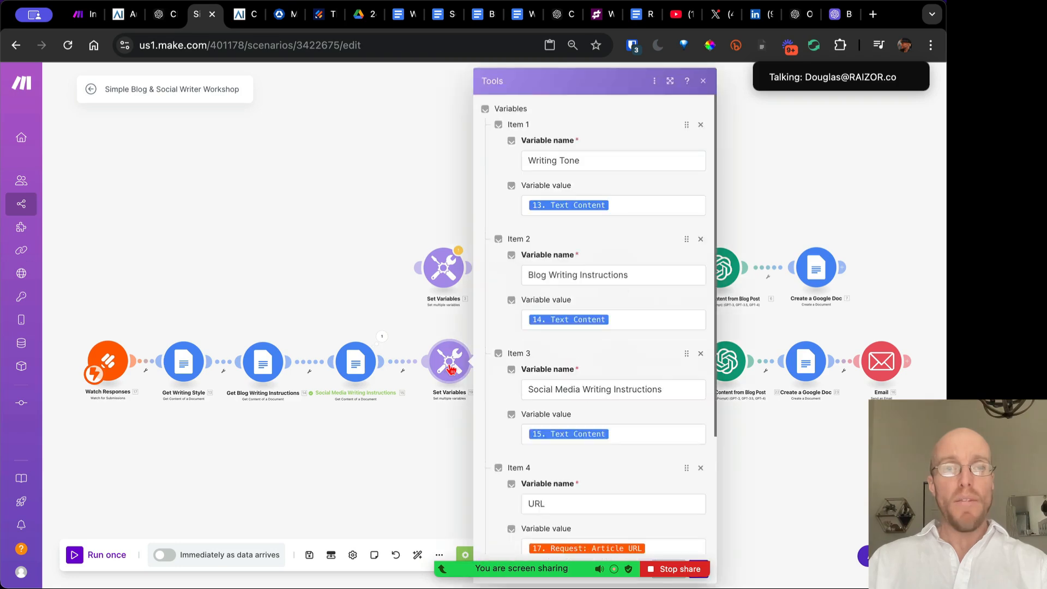
pyautogui.click(591, 159)
pyautogui.click(629, 202)
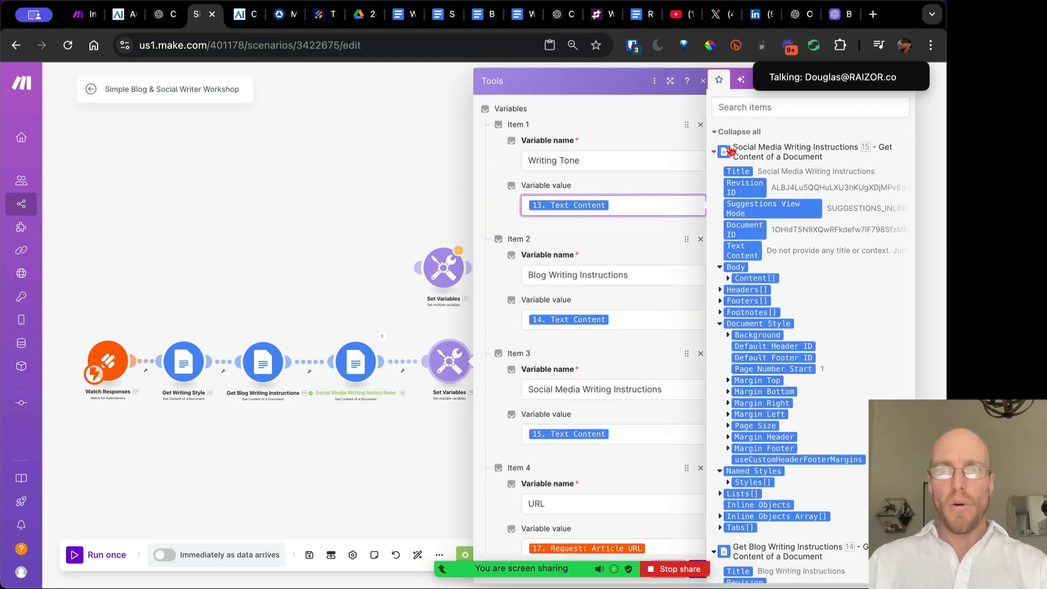
pyautogui.click(741, 132)
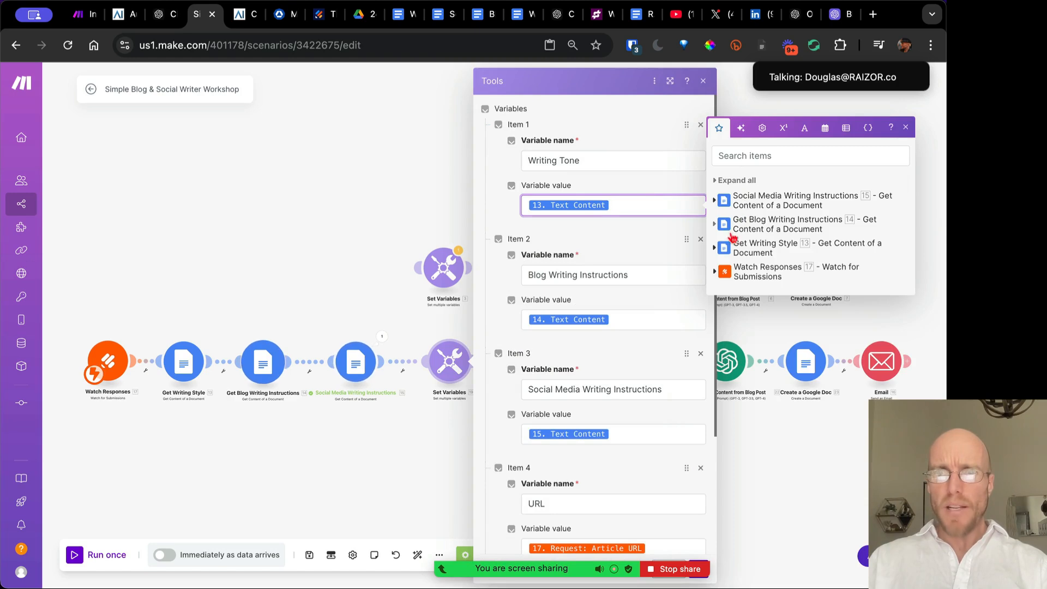
pyautogui.click(715, 248)
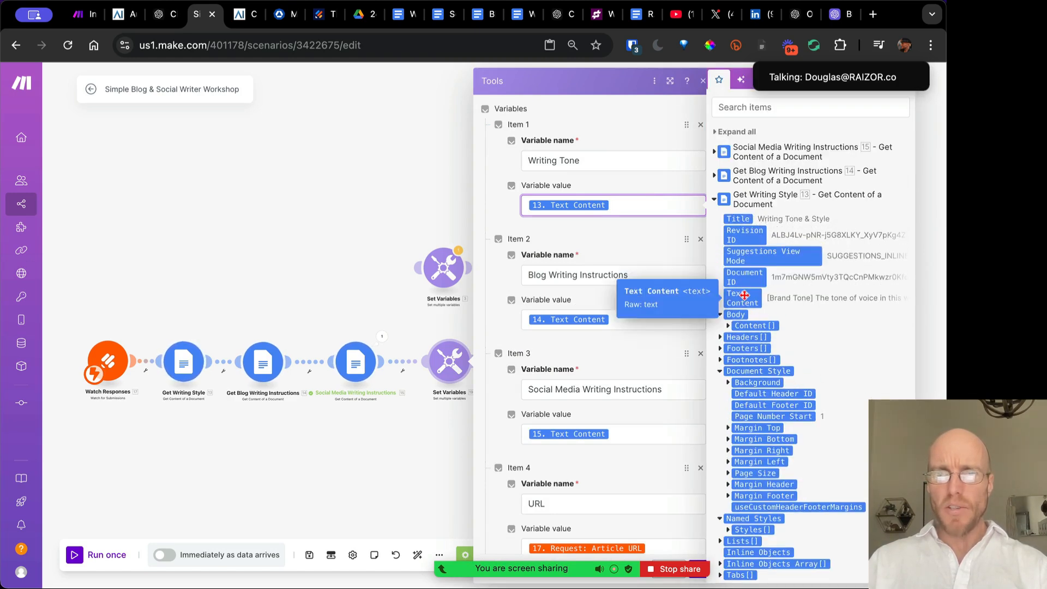
pyautogui.click(626, 316)
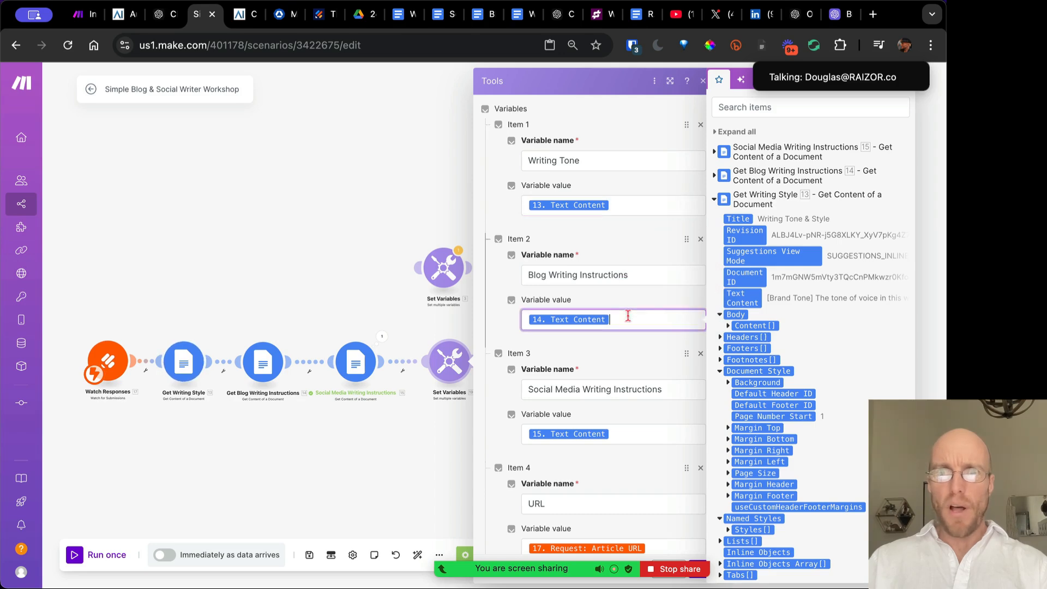
pyautogui.click(714, 176)
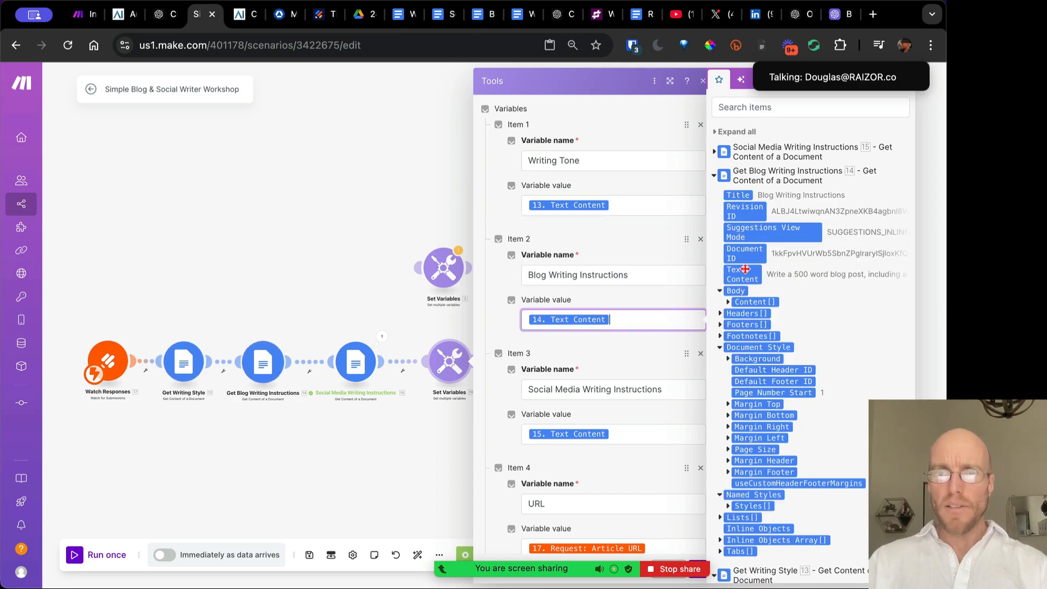
pyautogui.scroll(-3, 559, 368)
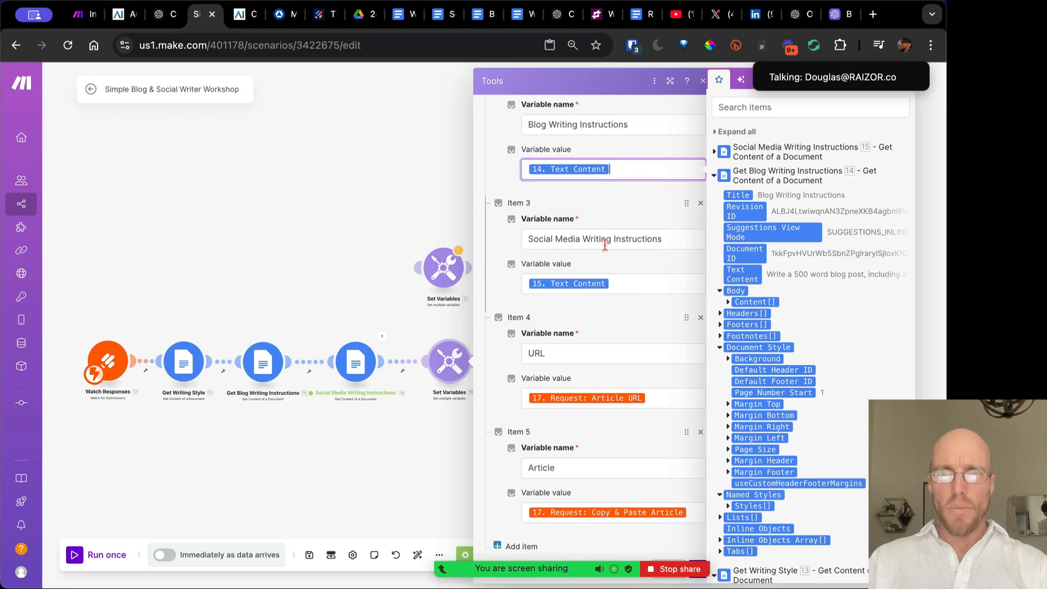
pyautogui.click(714, 151)
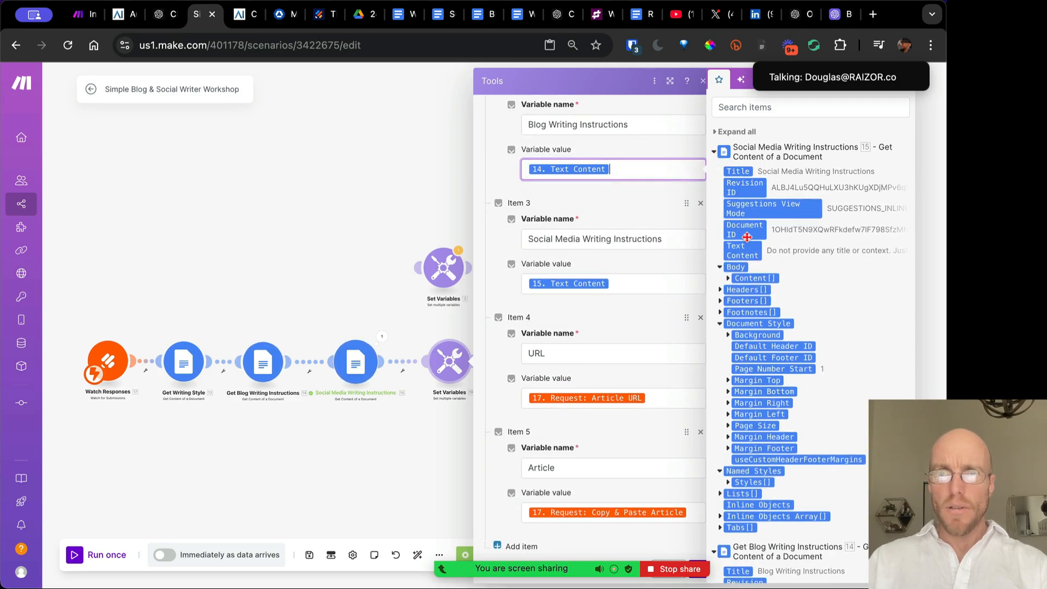
pyautogui.scroll(-1, 603, 337)
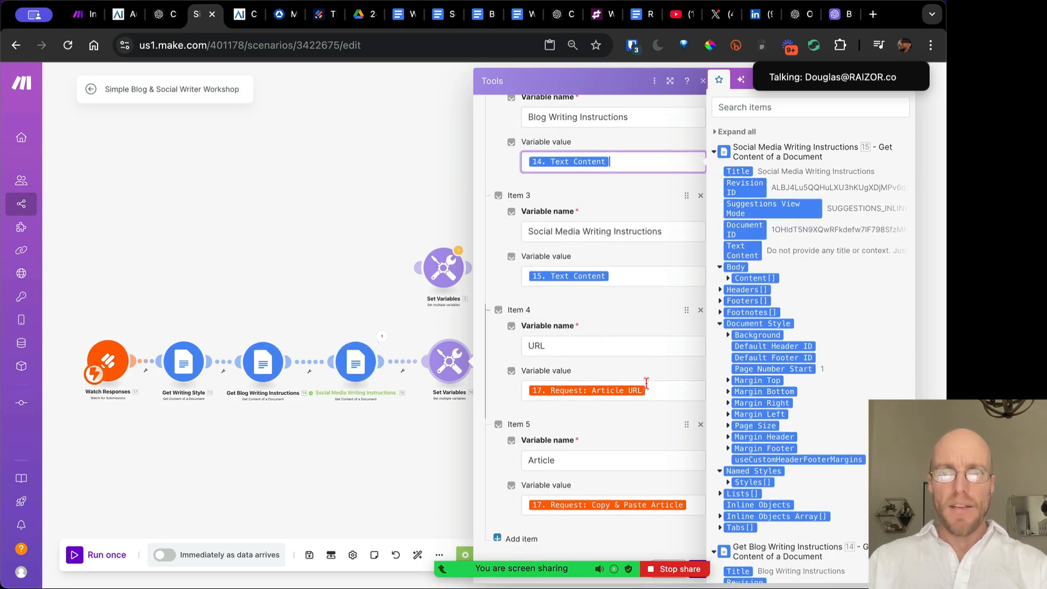
# Confirm URL maps to the form's Article URL and Article to Copy & Paste Article, then close
pyautogui.click(671, 390)
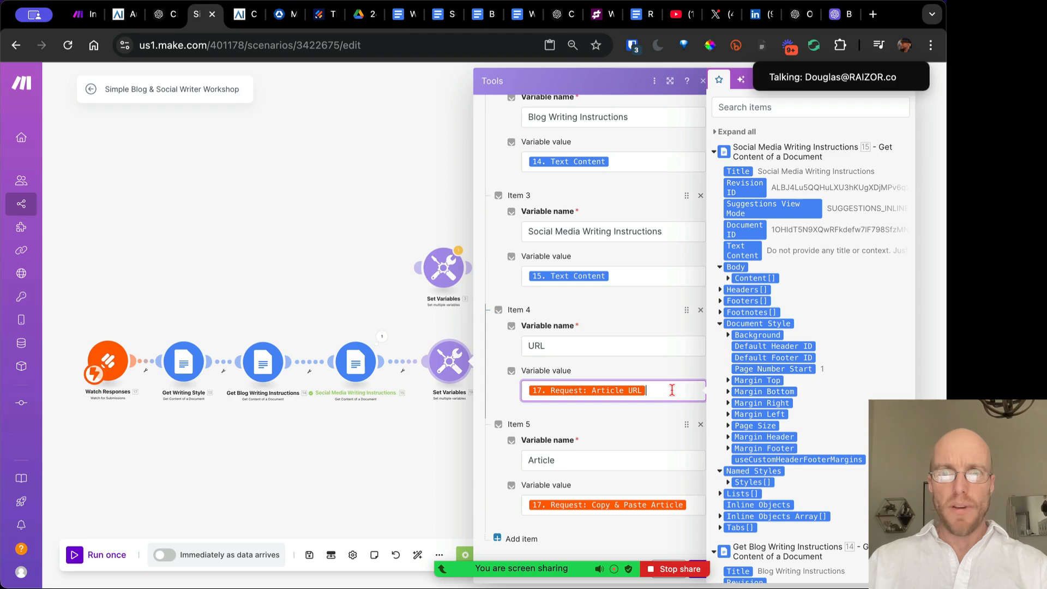
pyautogui.click(737, 131)
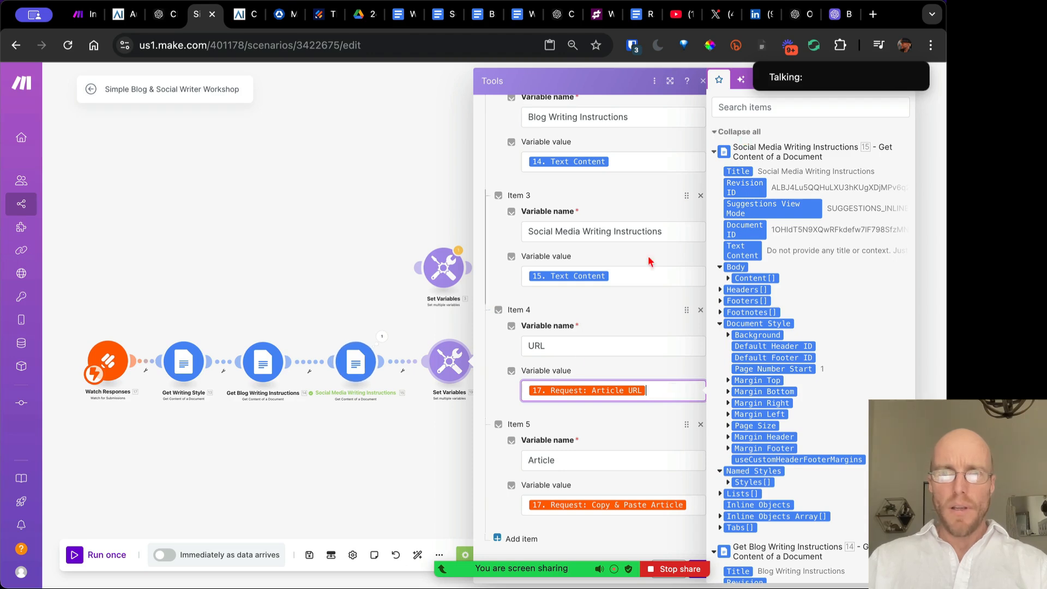
pyautogui.click(734, 133)
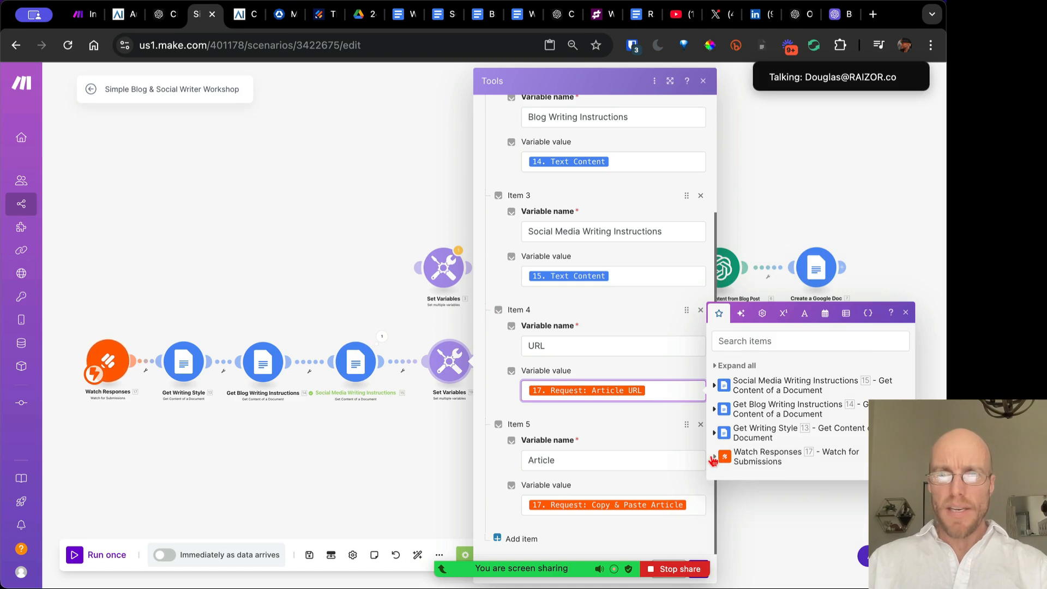
pyautogui.click(714, 457)
pyautogui.scroll(-2, 851, 408)
pyautogui.scroll(-1, 852, 408)
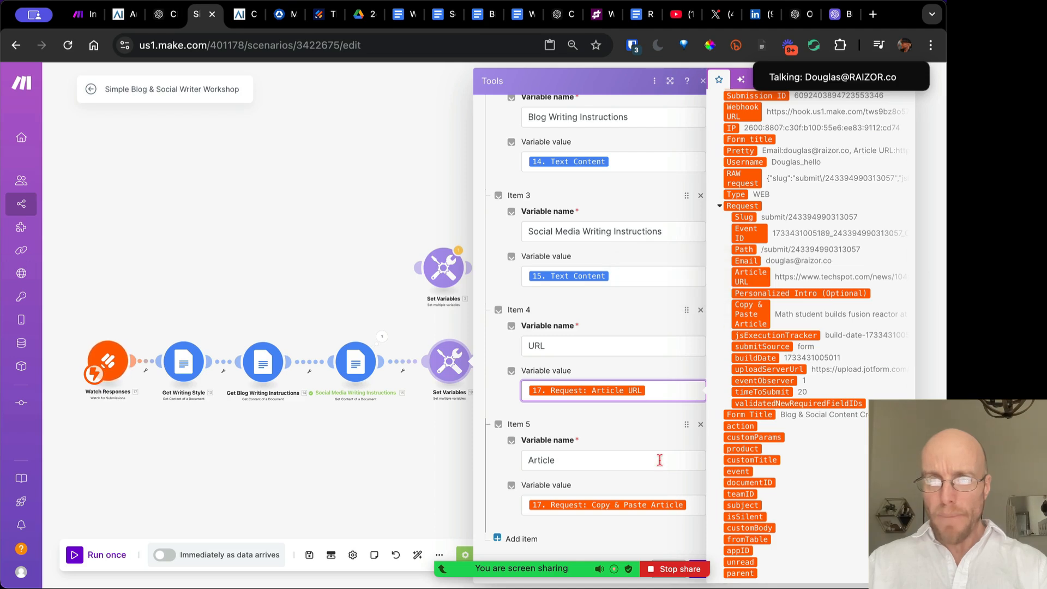
pyautogui.click(694, 506)
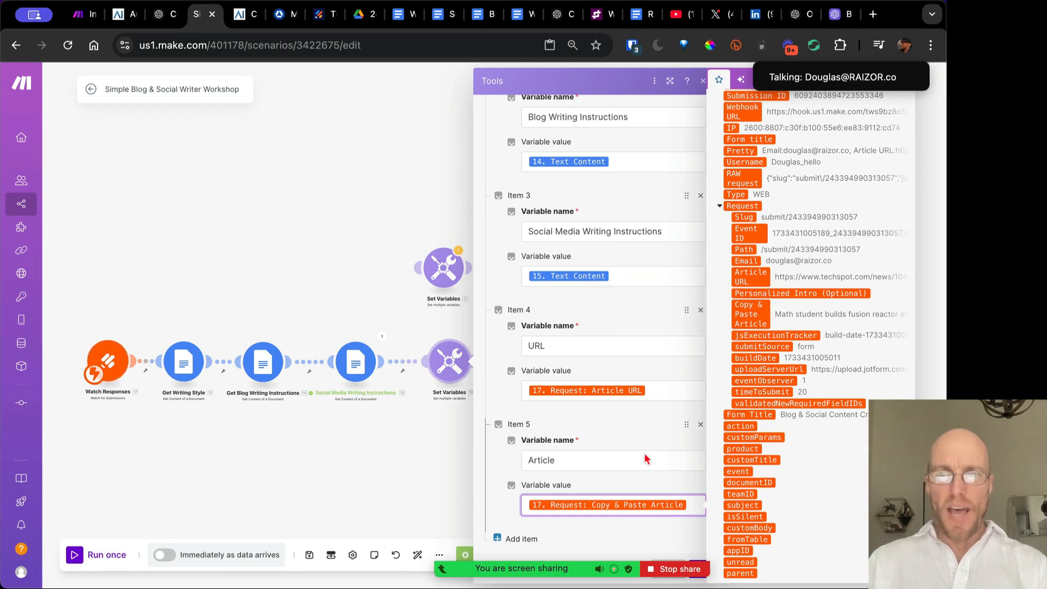
pyautogui.click(638, 482)
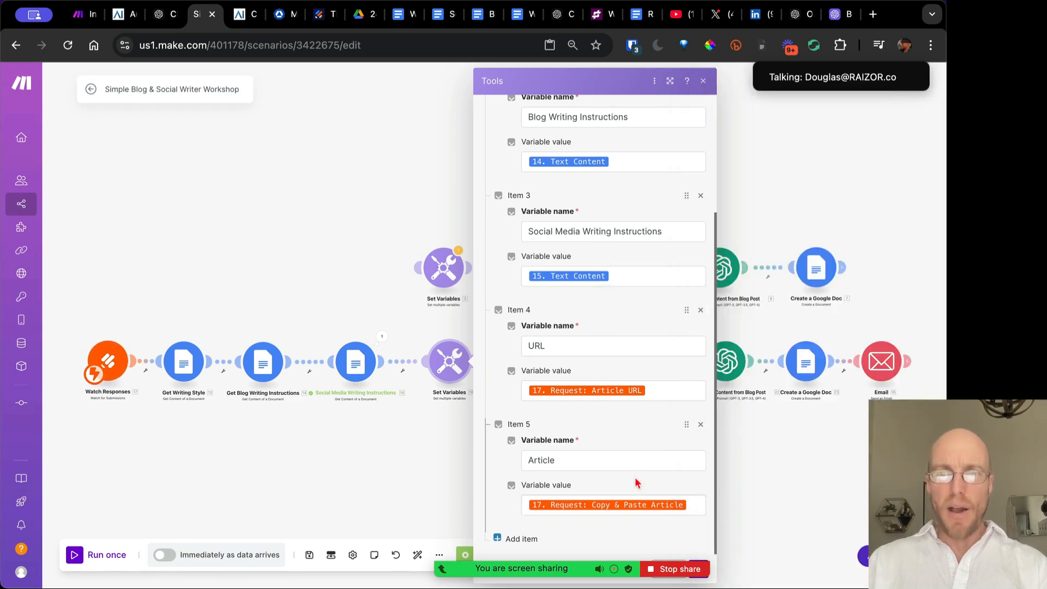
pyautogui.click(702, 81)
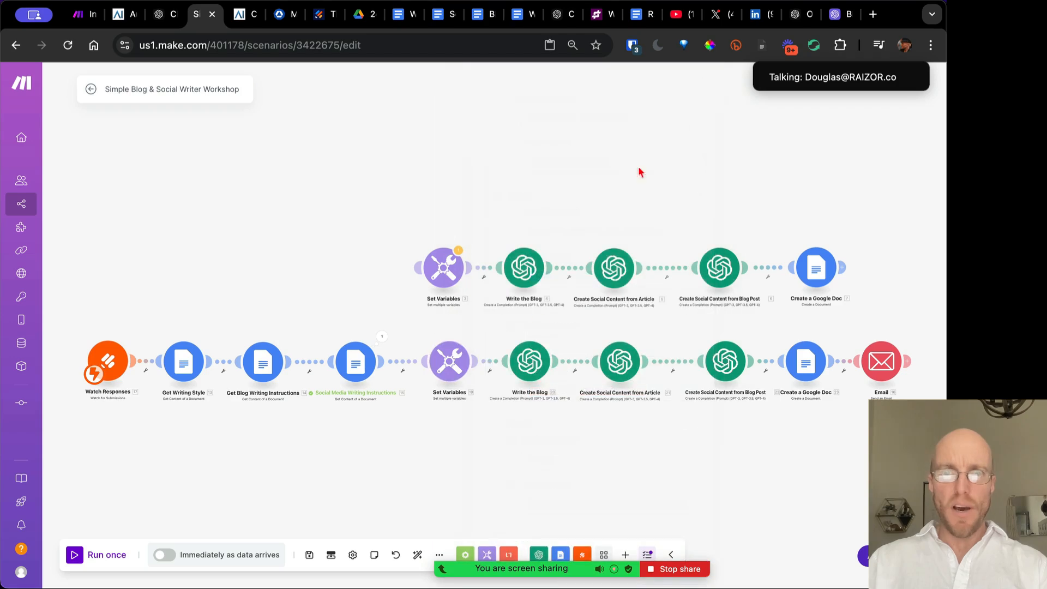
# Open the Write the Blog module and scroll through its prompt messages
pyautogui.click(531, 368)
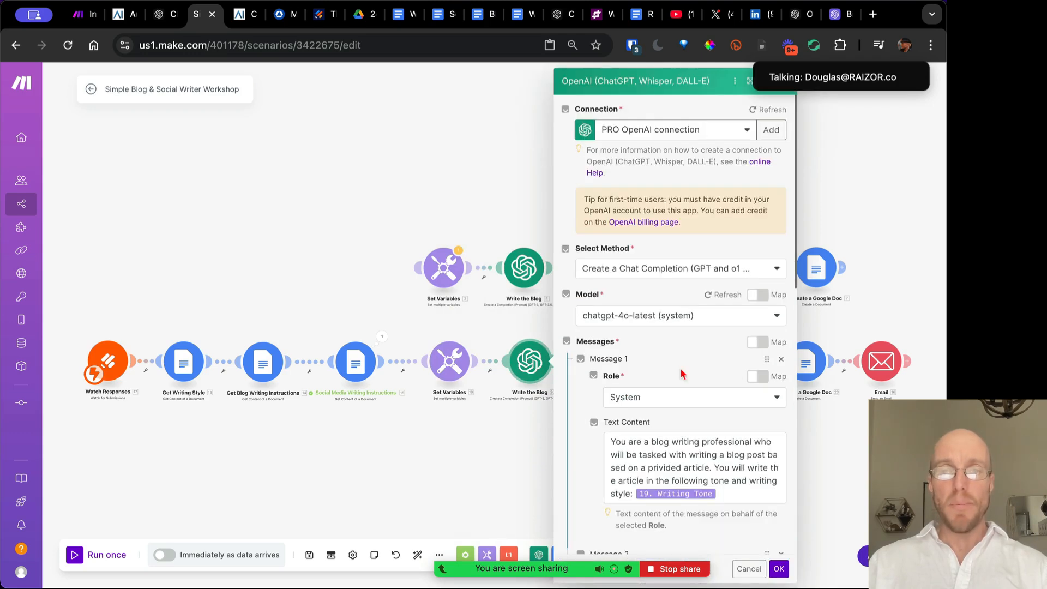
pyautogui.scroll(-5, 679, 368)
pyautogui.scroll(-1, 679, 368)
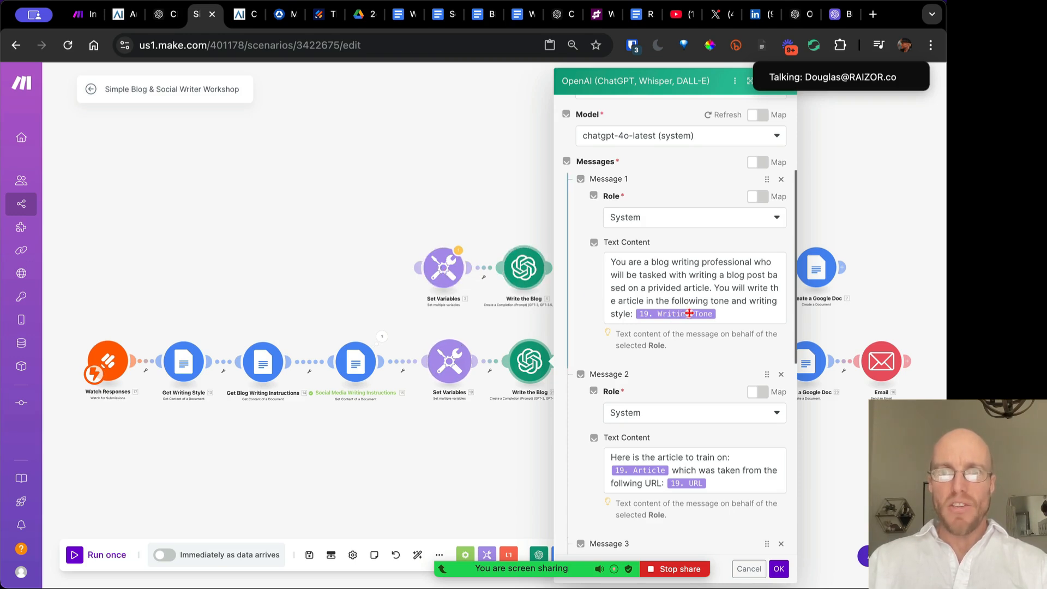
pyautogui.moveTo(693, 312)
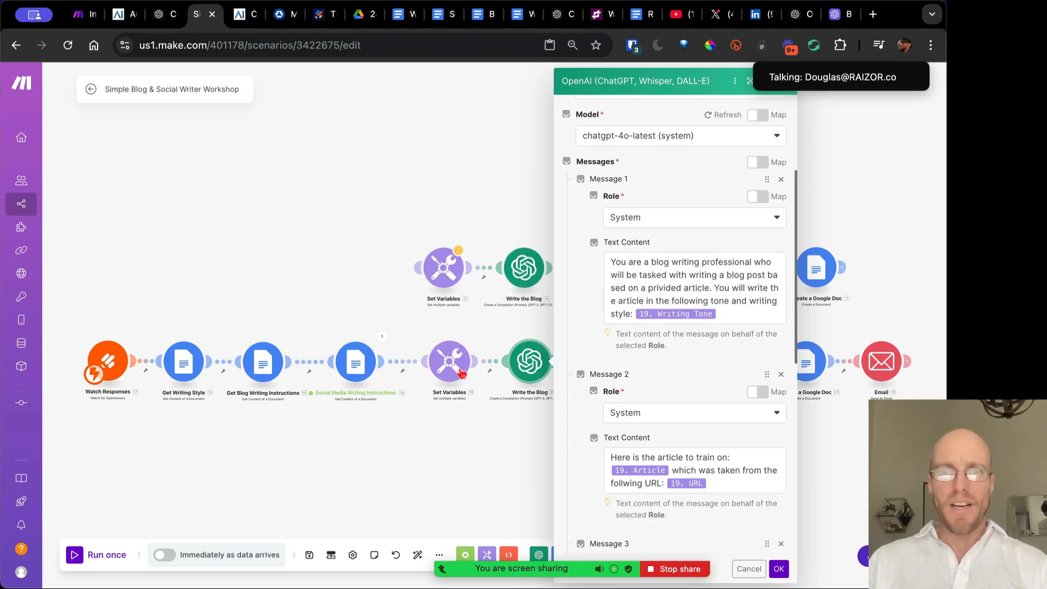
pyautogui.click(711, 298)
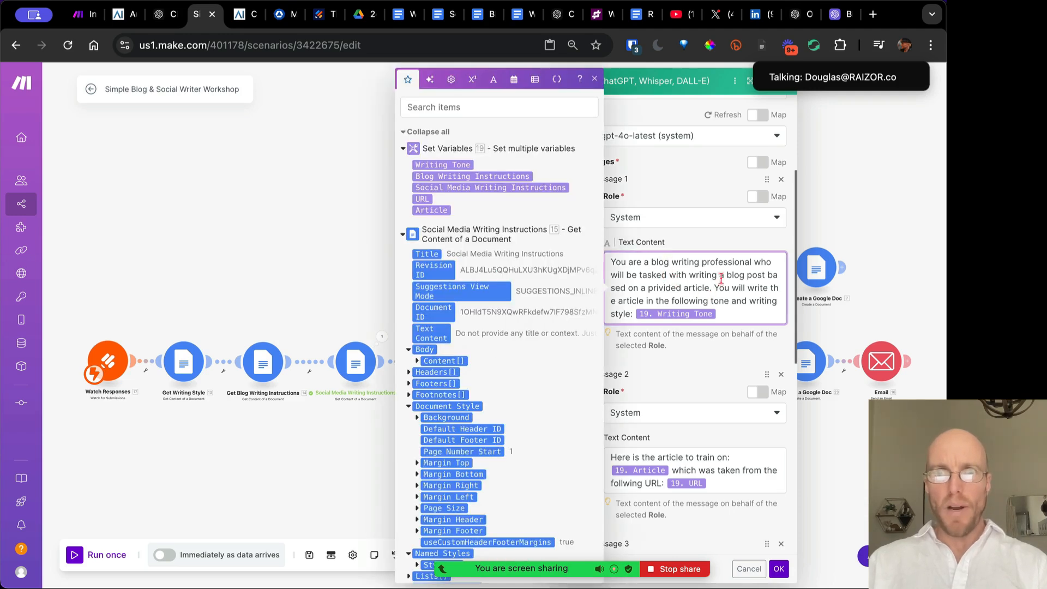
pyautogui.scroll(-3, 732, 299)
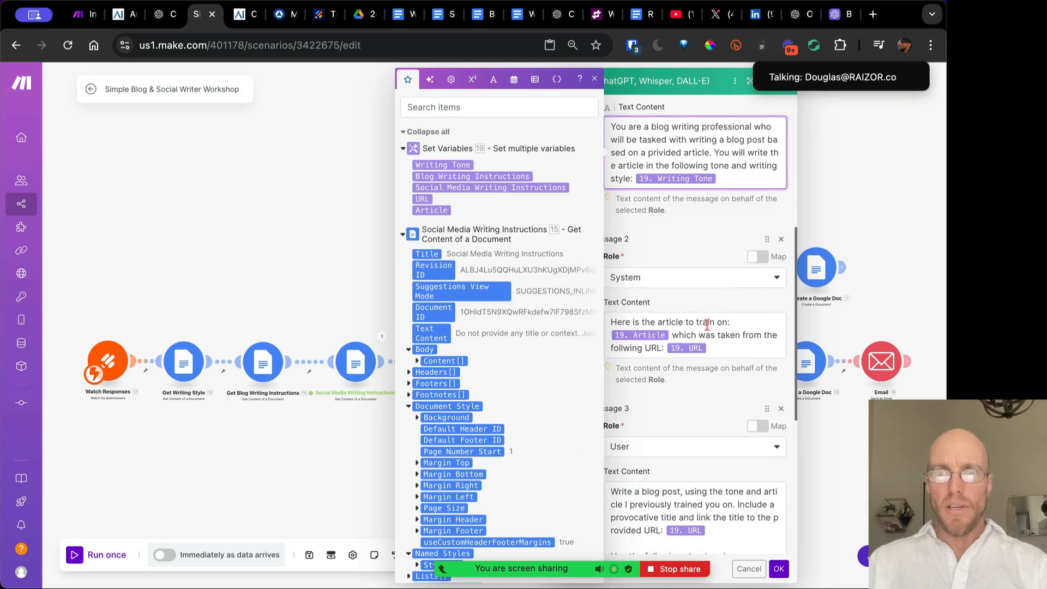
pyautogui.scroll(-3, 725, 326)
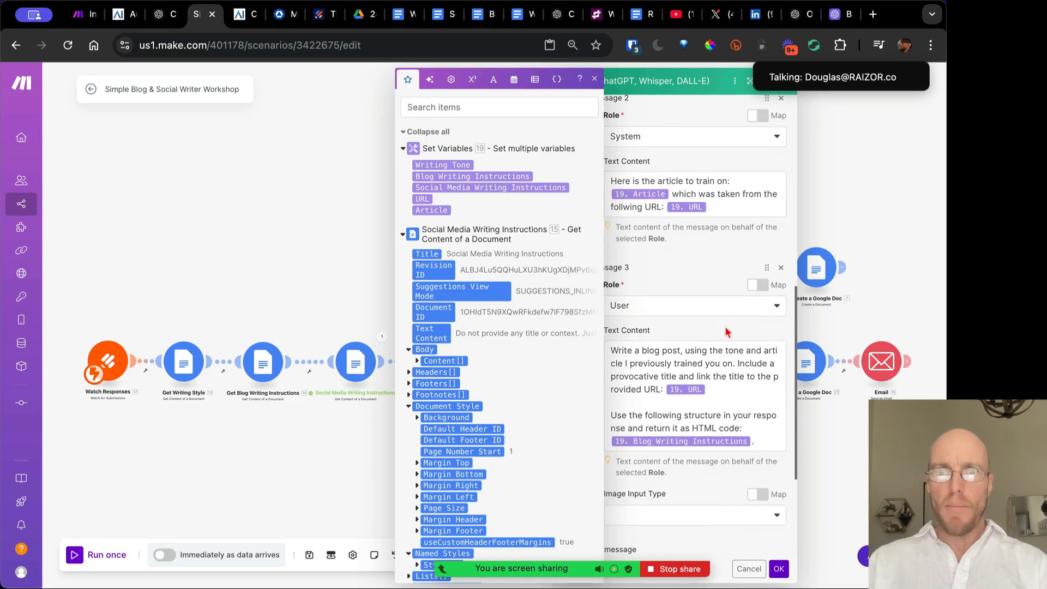
# Delete the source-URL sentence and URL pill from Message 2, then save with OK
pyautogui.click(626, 208)
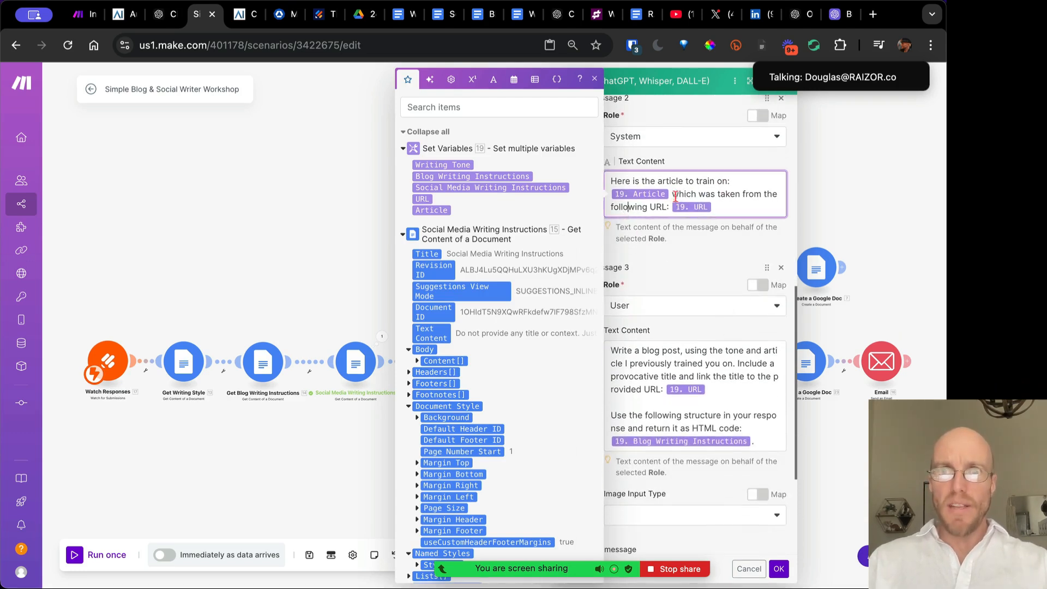
pyautogui.moveTo(668, 207); pyautogui.dragTo(672, 195)
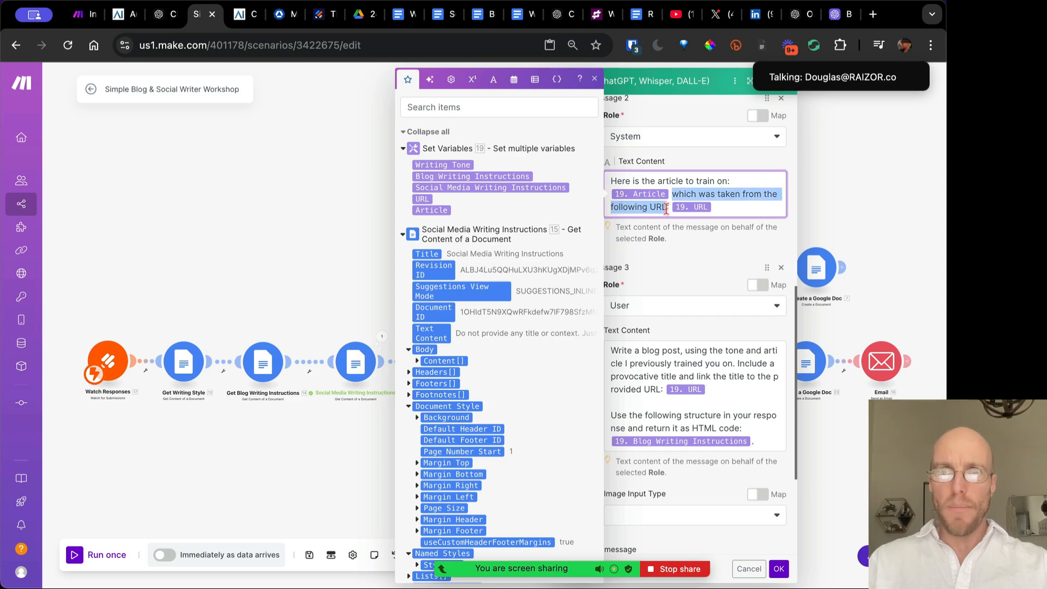
pyautogui.press('BackSpace')
pyautogui.press('Delete')
pyautogui.press('Delete')
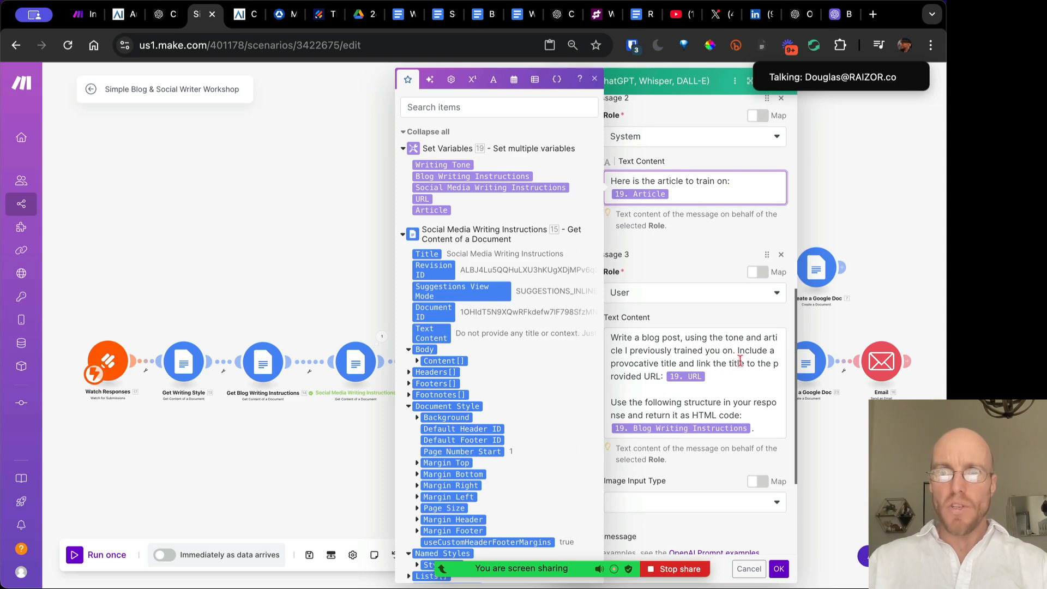
pyautogui.scroll(-2, 740, 369)
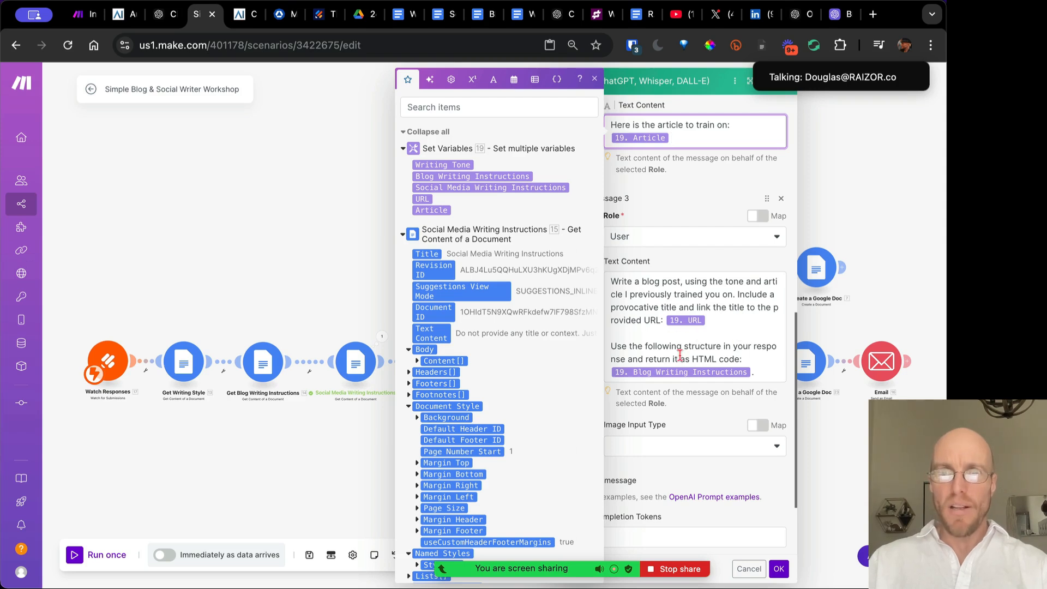
pyautogui.scroll(-3, 731, 335)
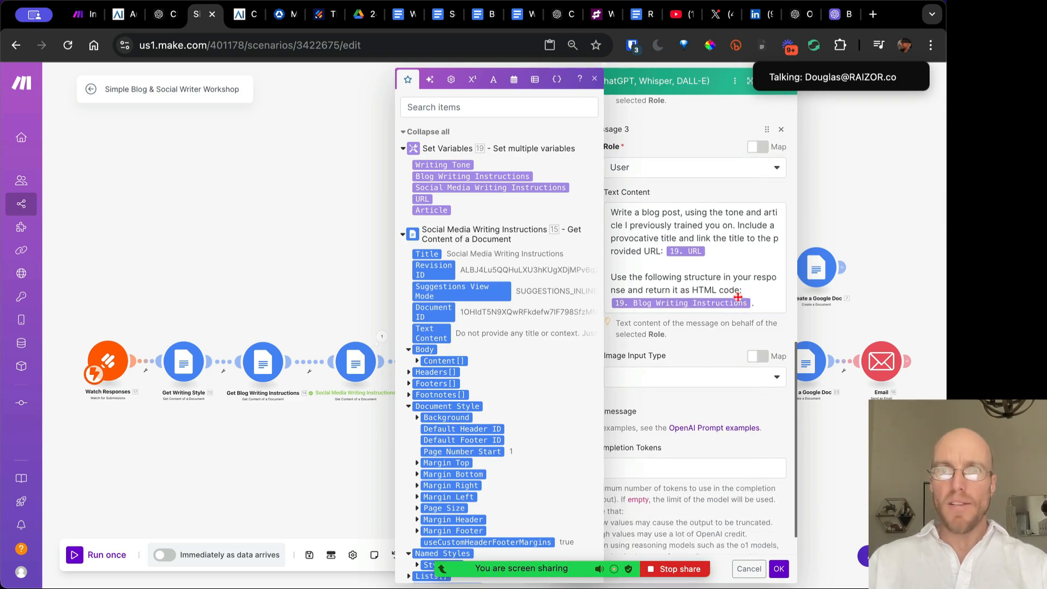
pyautogui.click(779, 569)
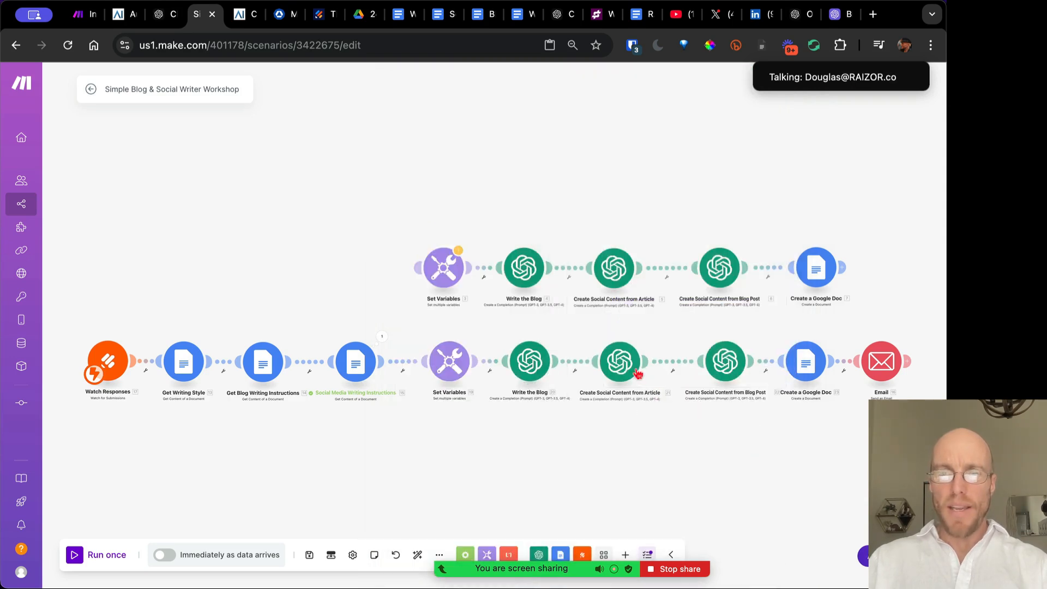
# Add 'and other content' after quotes in the social-content system message and fix 'provided'
pyautogui.click(620, 361)
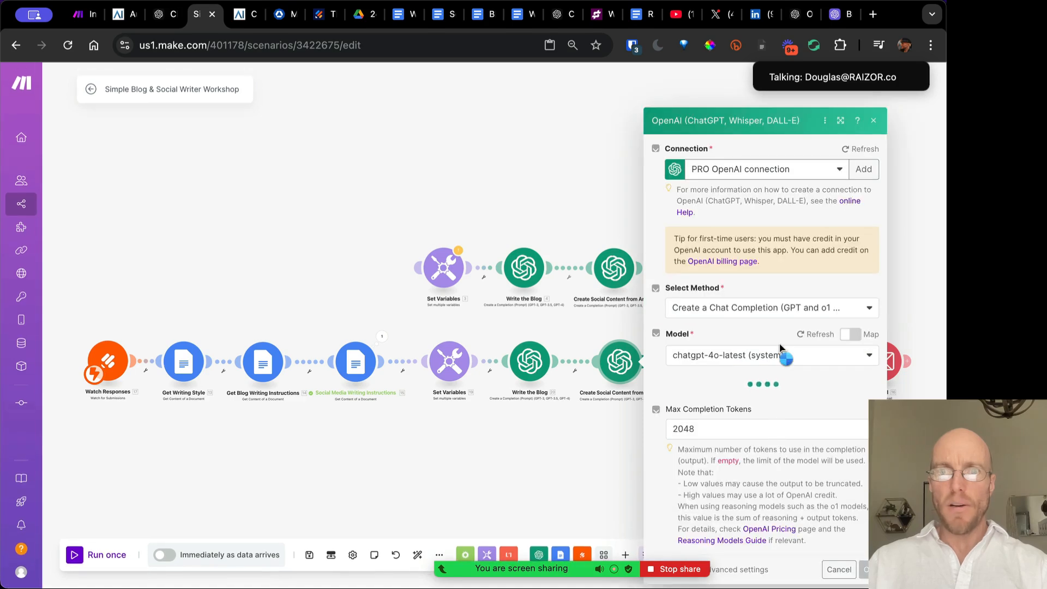
pyautogui.scroll(-5, 779, 344)
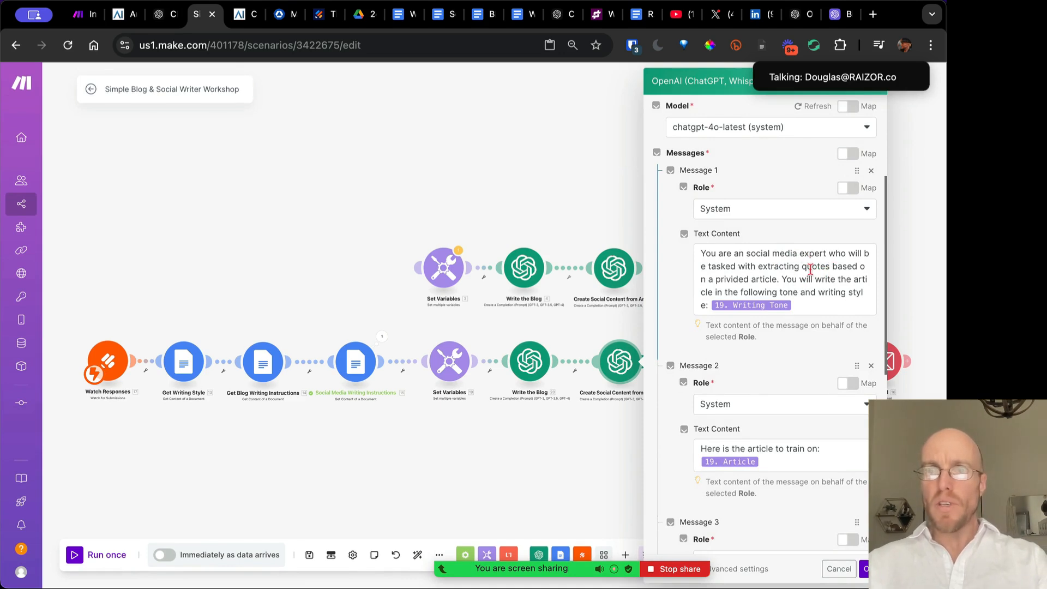
pyautogui.click(829, 266)
pyautogui.write('and other')
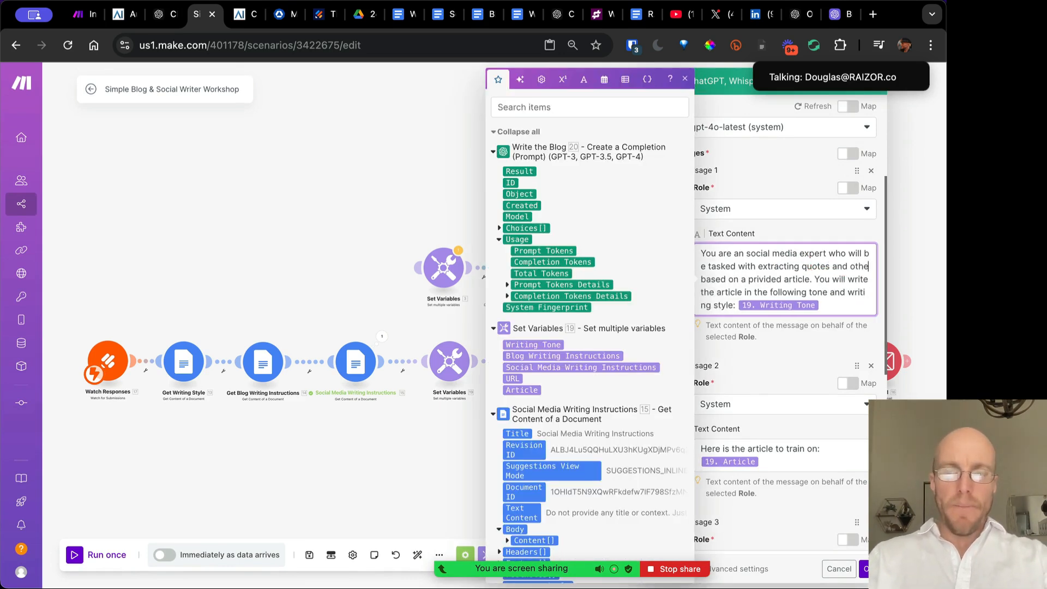
pyautogui.write(' content')
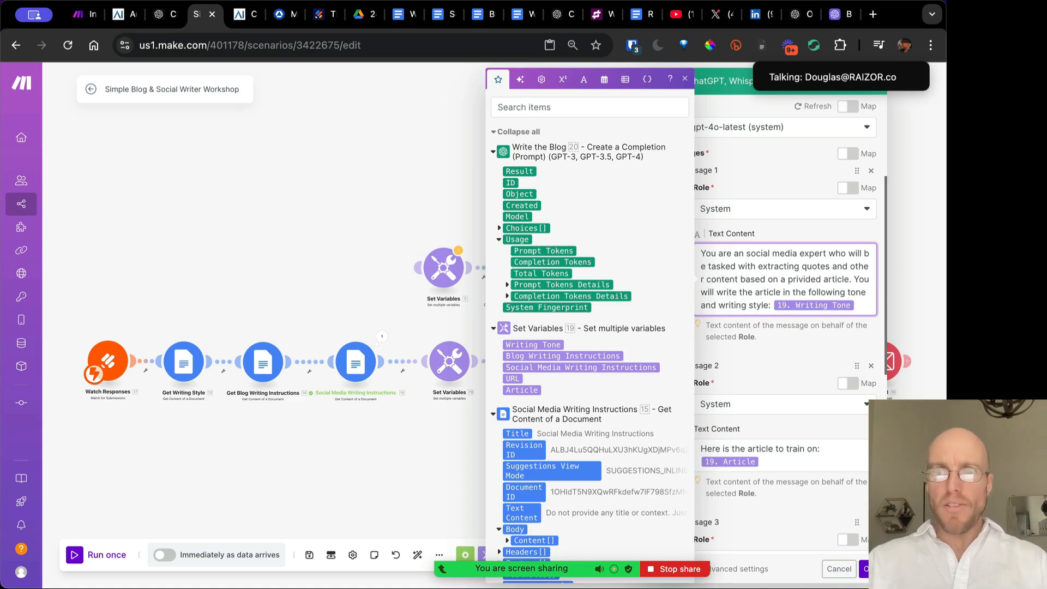
pyautogui.click(799, 278)
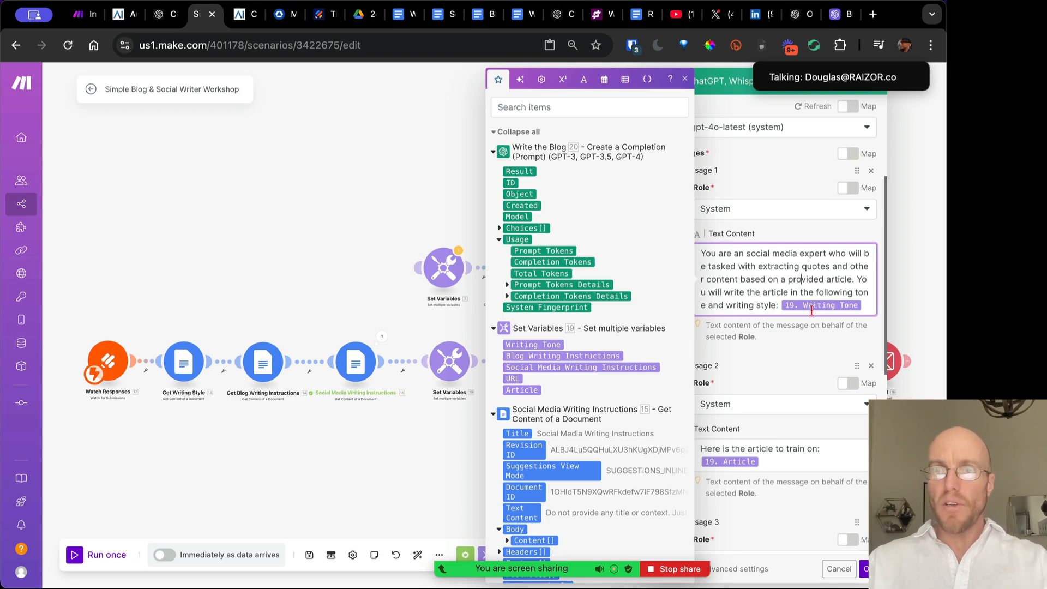
pyautogui.scroll(-3, 806, 308)
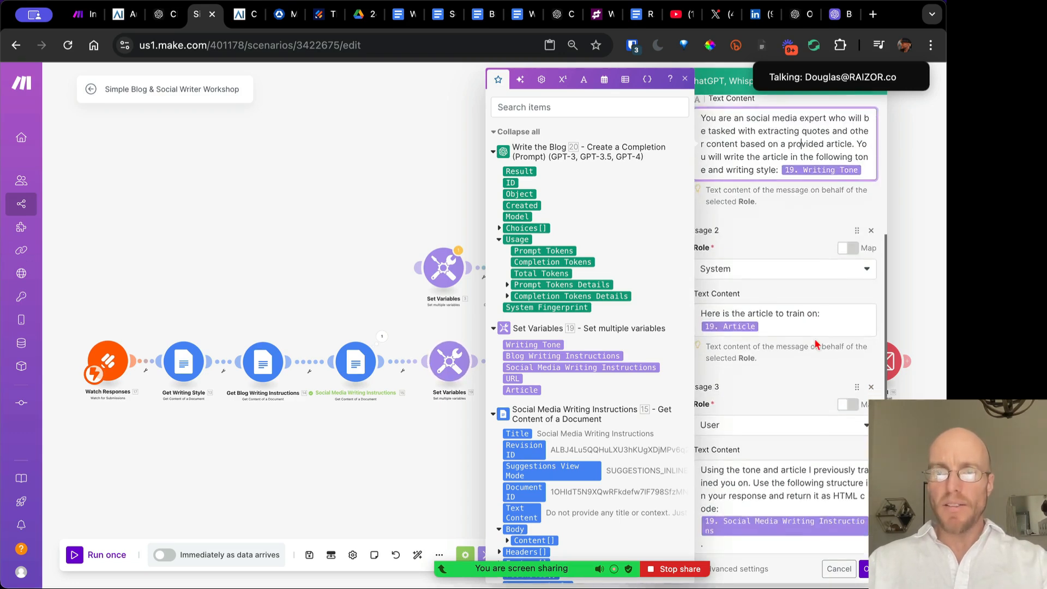
pyautogui.scroll(-3, 809, 293)
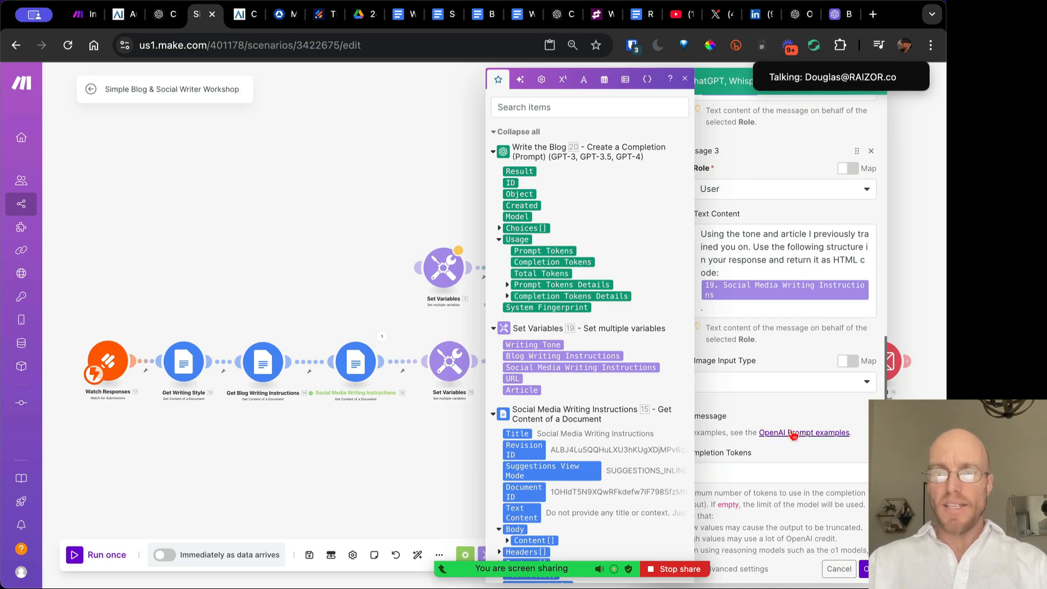
pyautogui.scroll(-1, 791, 430)
pyautogui.press('Escape')
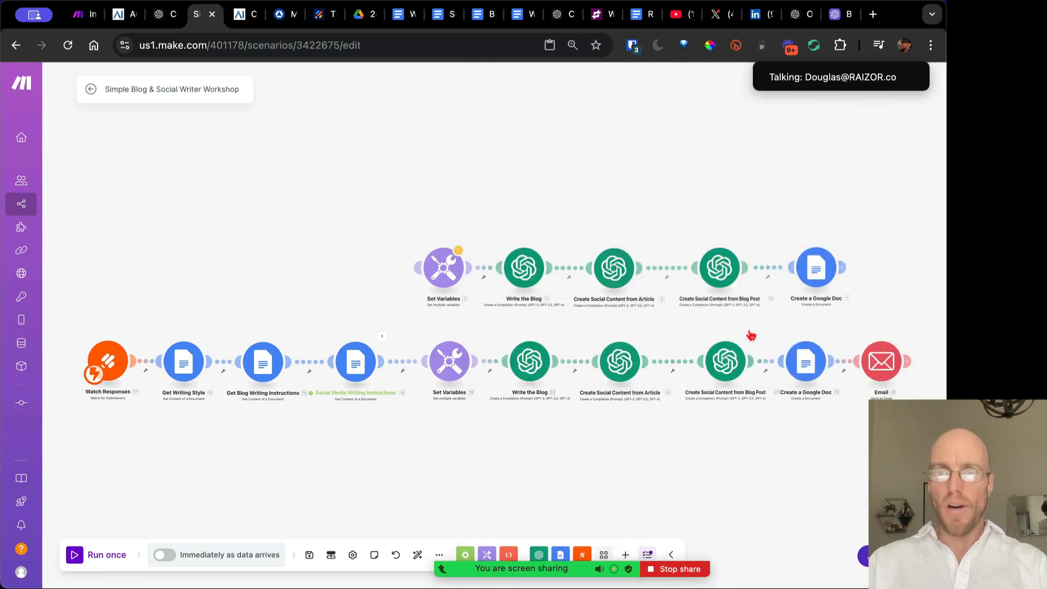
pyautogui.click(723, 273)
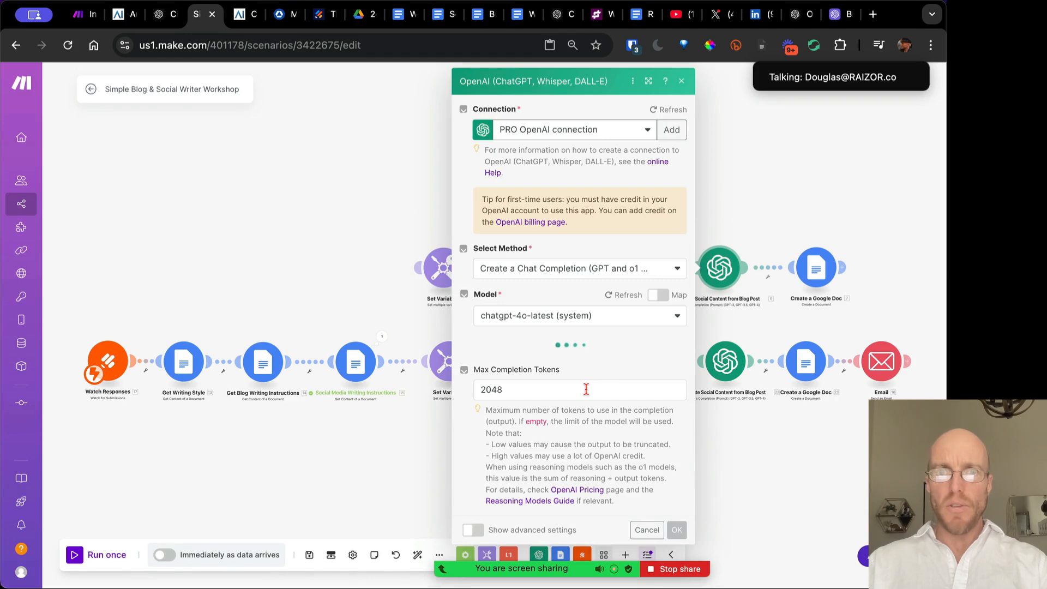
pyautogui.scroll(-5, 586, 389)
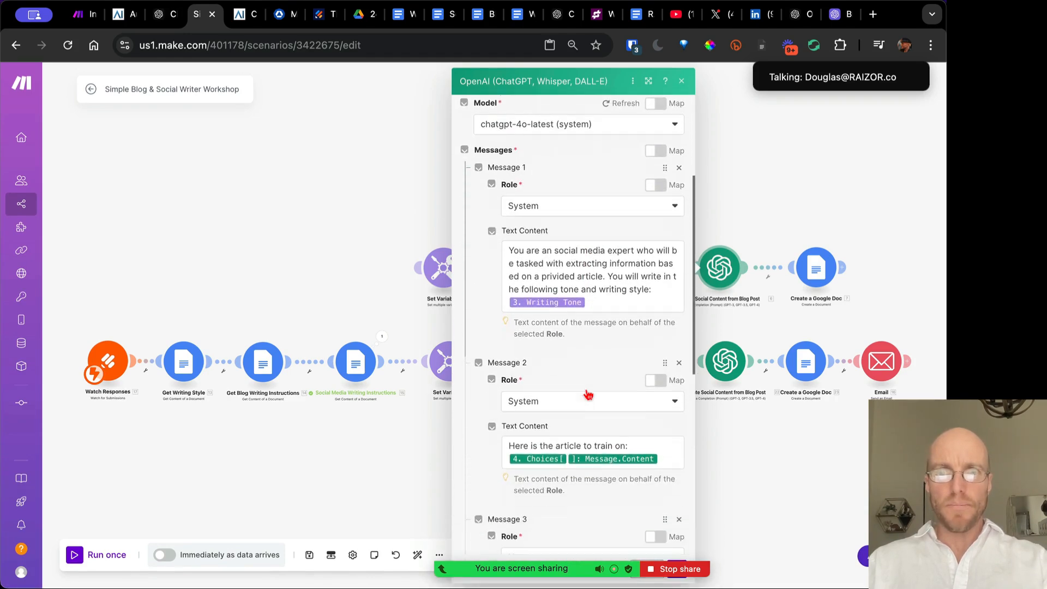
pyautogui.scroll(-1, 587, 394)
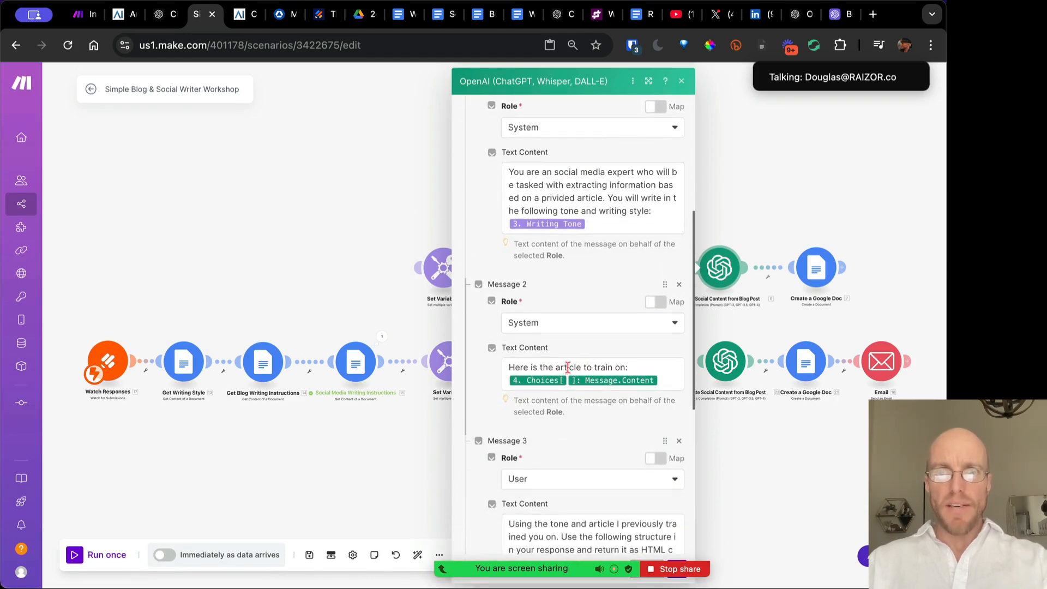
pyautogui.click(681, 80)
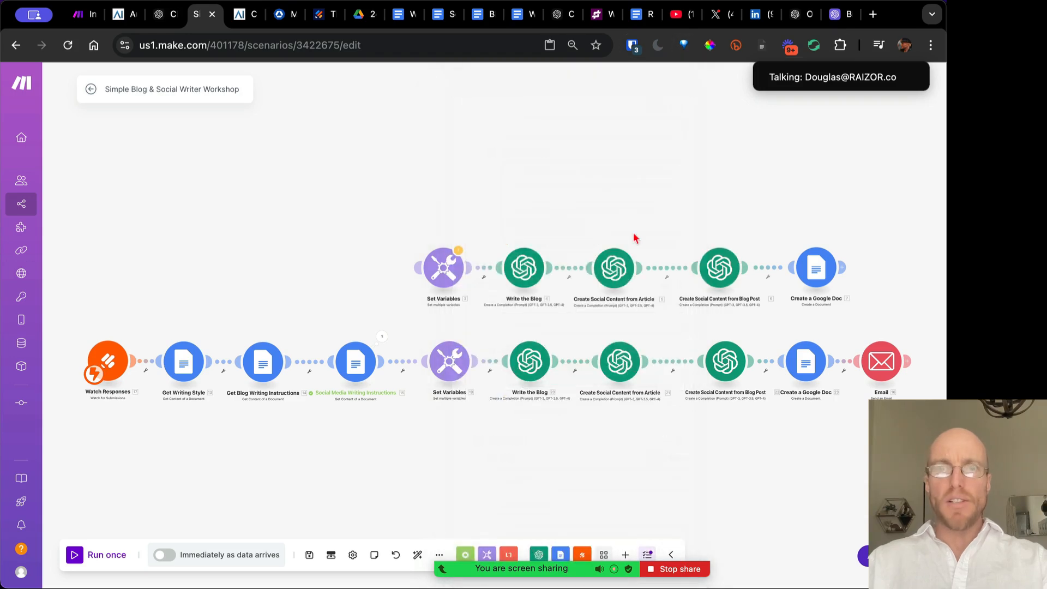
pyautogui.click(720, 267)
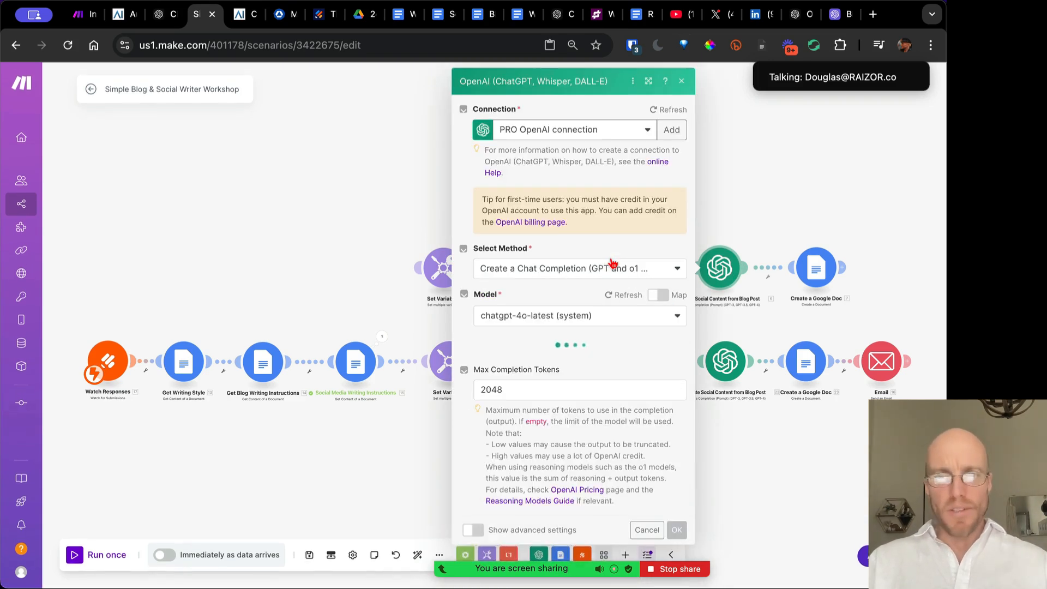
pyautogui.scroll(-1, 612, 350)
pyautogui.scroll(-5, 612, 350)
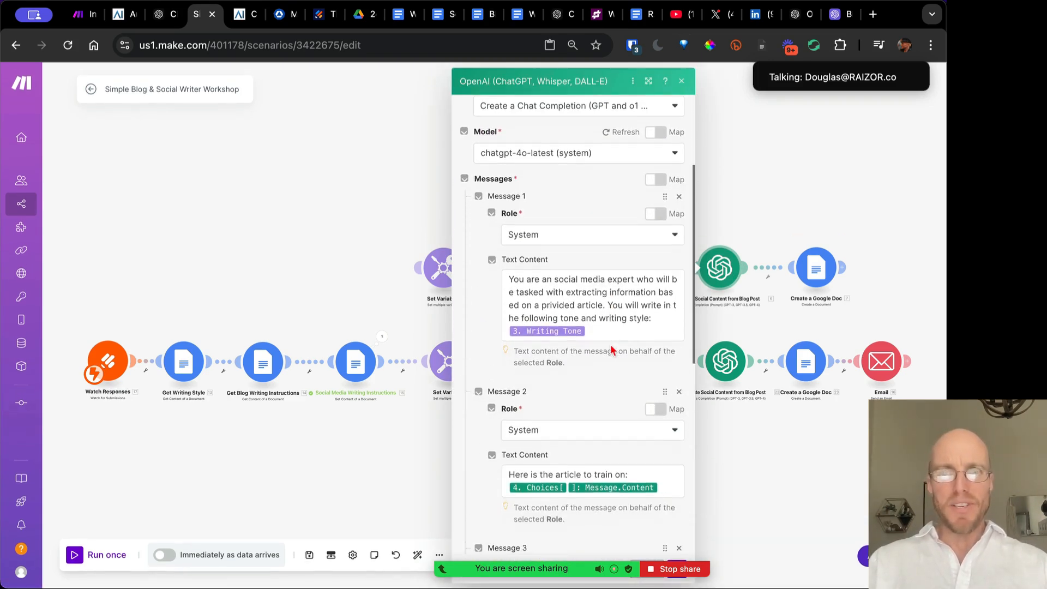
pyautogui.scroll(-6, 631, 304)
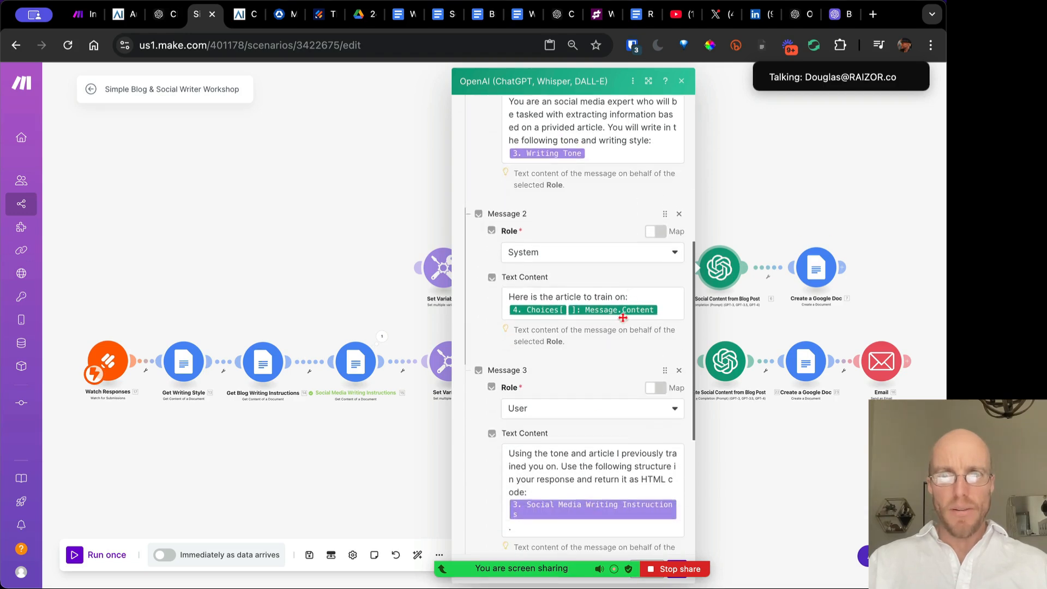
pyautogui.scroll(-2, 591, 446)
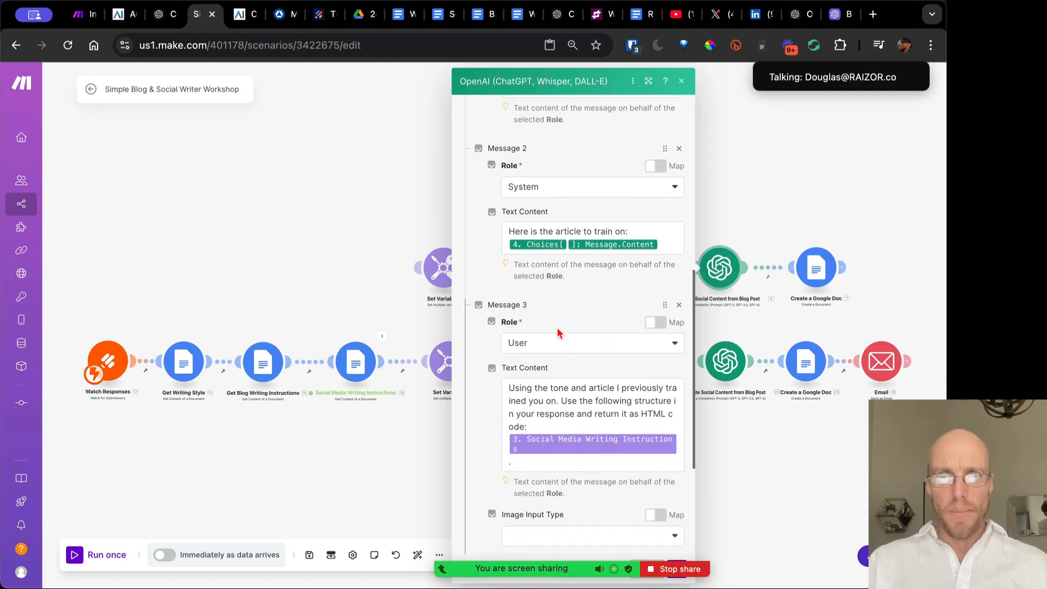
pyautogui.scroll(-5, 561, 427)
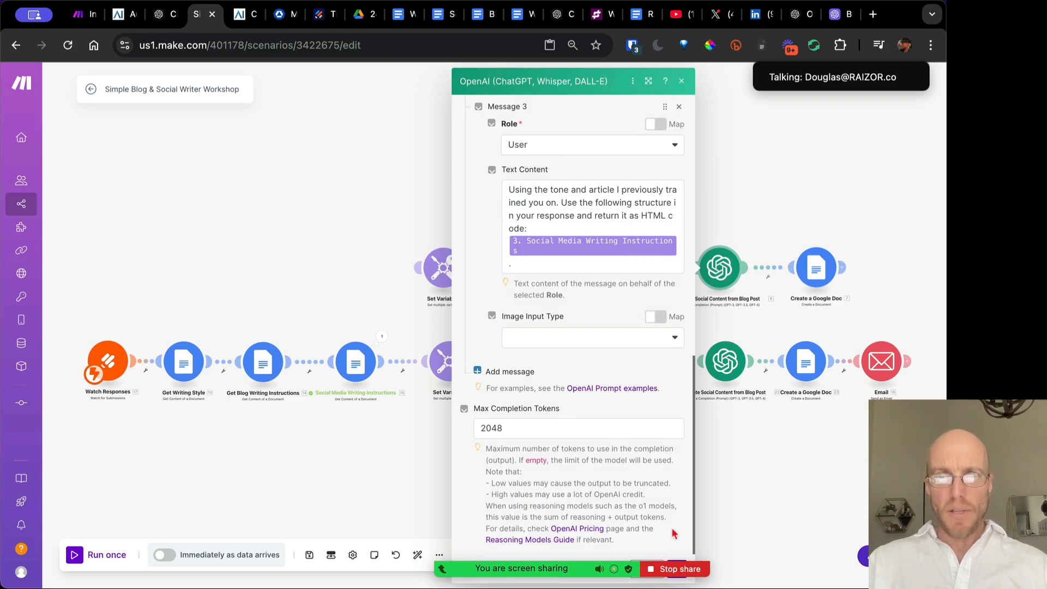
pyautogui.click(762, 502)
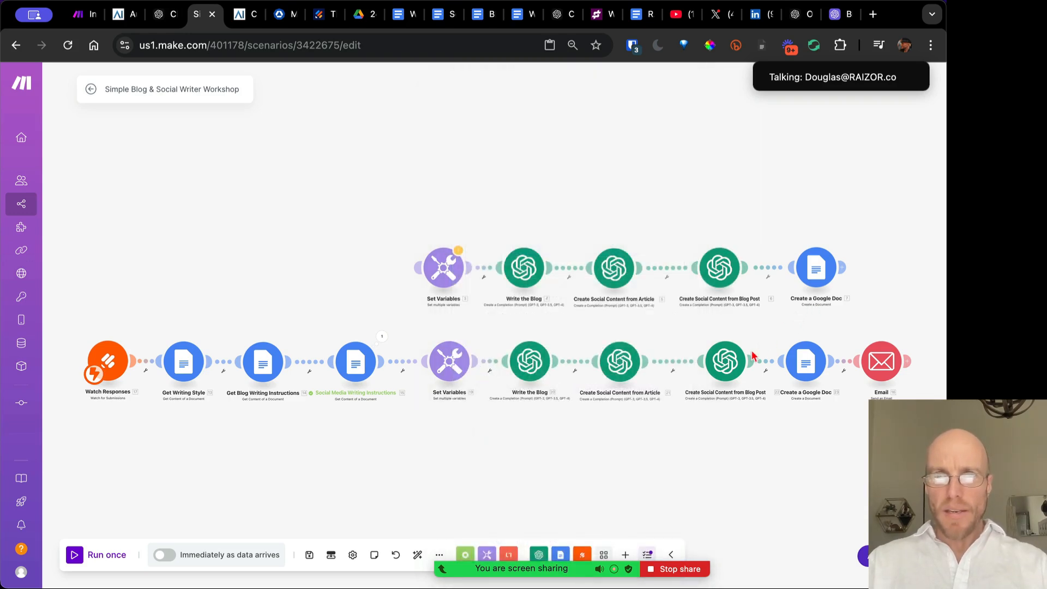
pyautogui.click(729, 369)
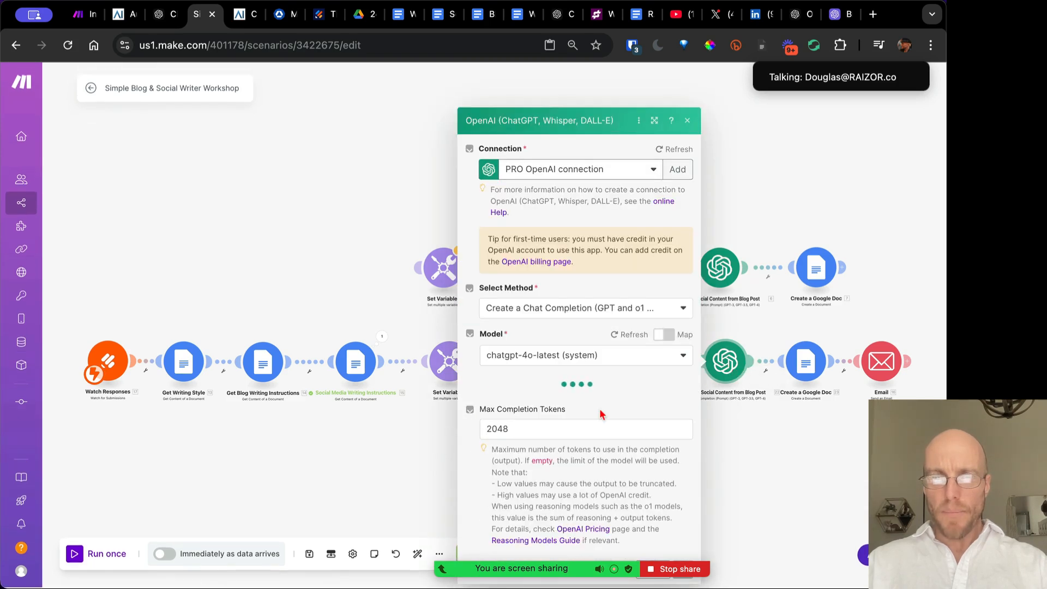
pyautogui.scroll(-10, 600, 413)
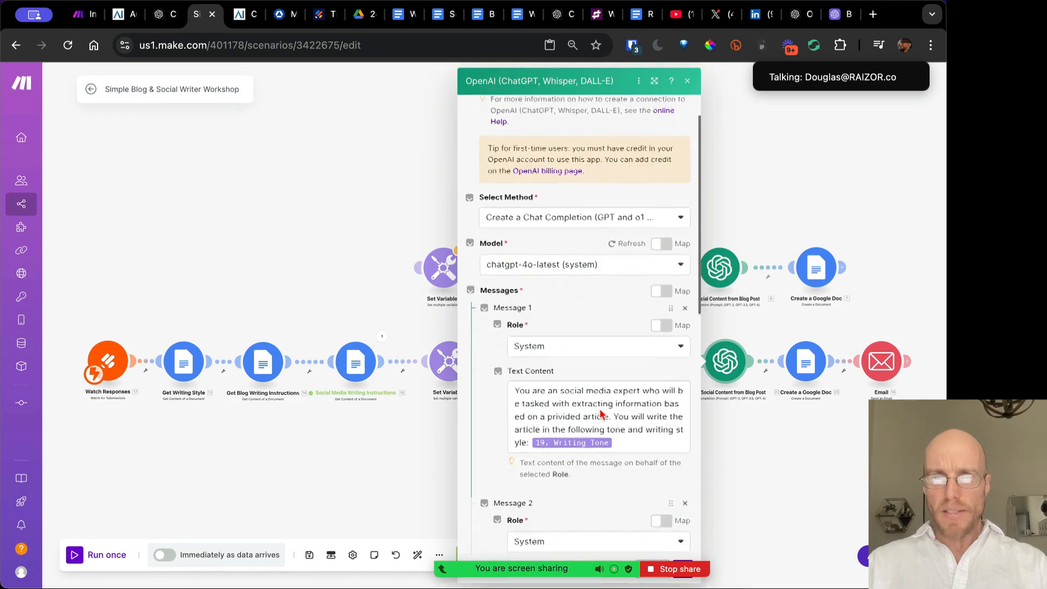
pyautogui.scroll(-5, 601, 413)
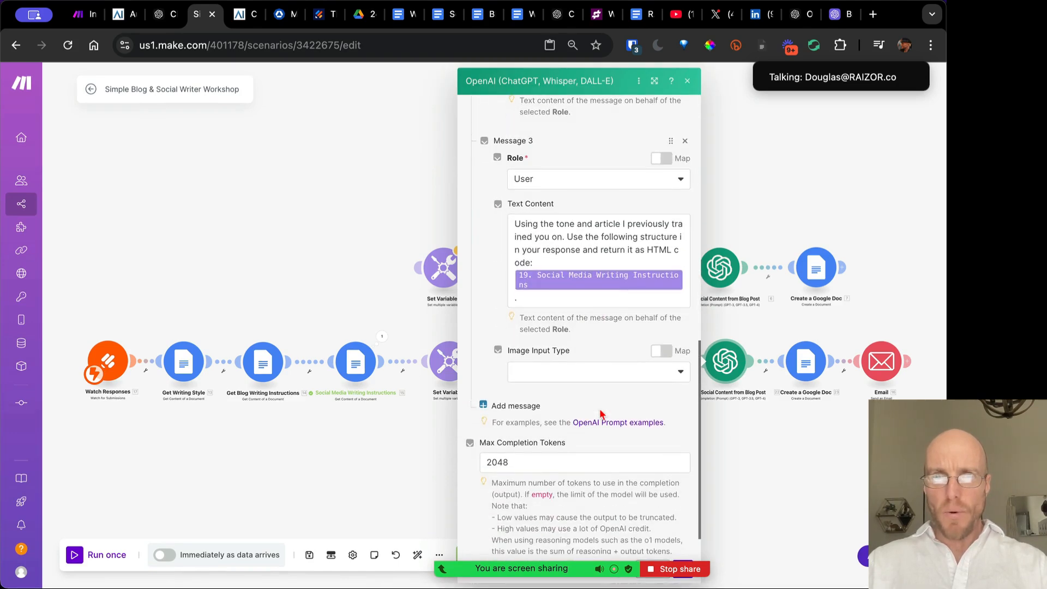
pyautogui.click(765, 446)
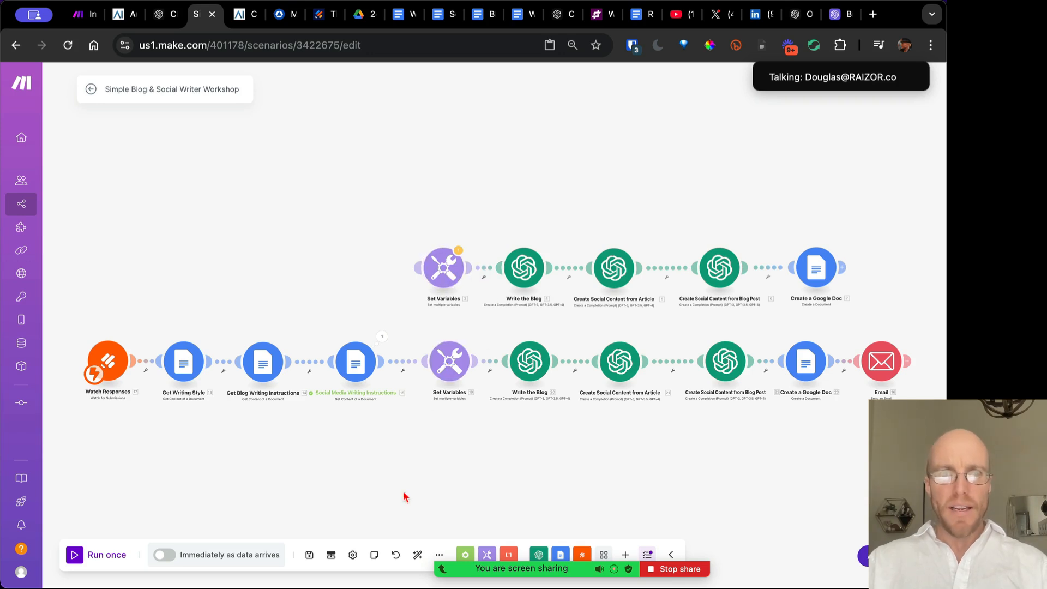
# Save the scenario and connect the upper Set Variables module automatically
pyautogui.click(309, 556)
pyautogui.click(444, 276)
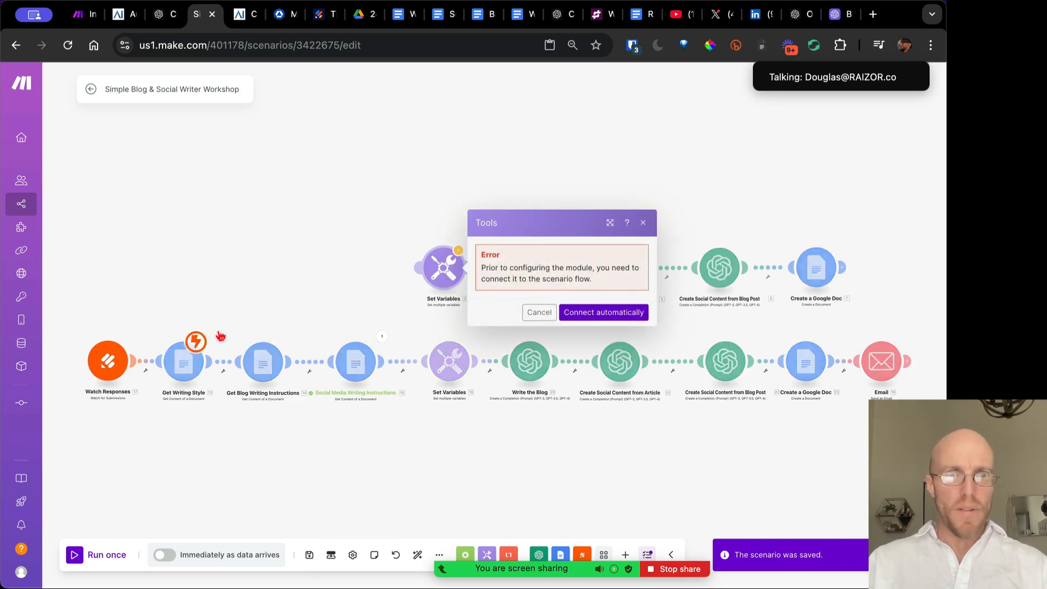
pyautogui.click(603, 312)
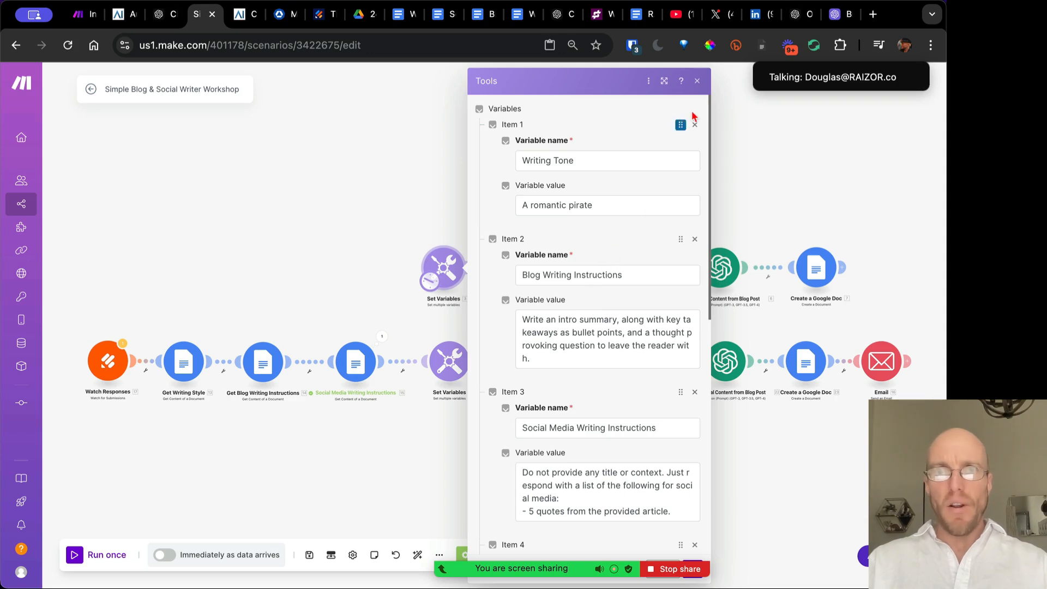
pyautogui.click(697, 81)
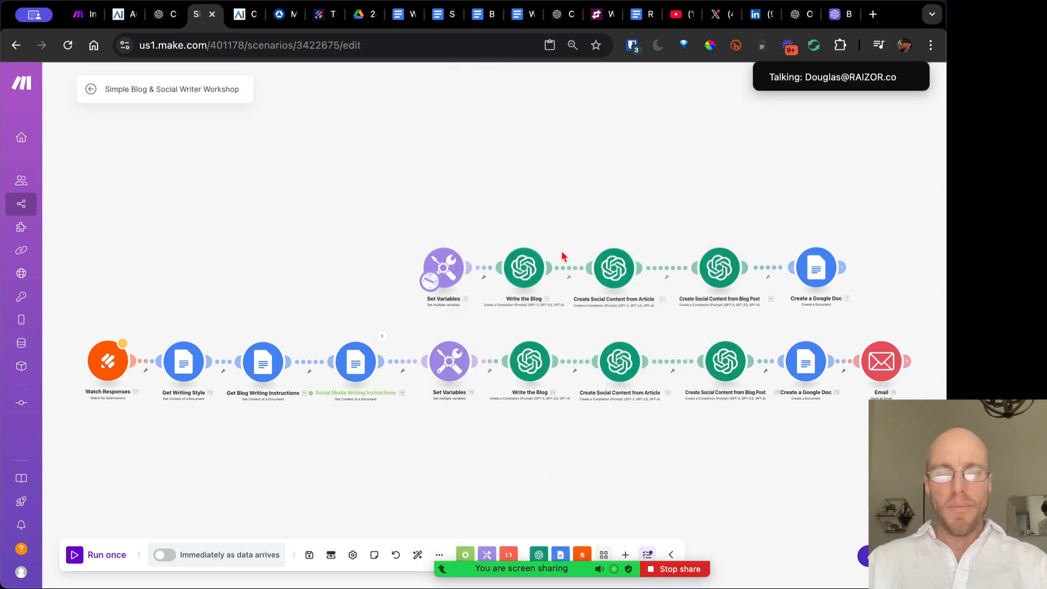
# Relink lower Set Variables after Social Media Writing Instructions and connect it automatically
pyautogui.click(399, 367)
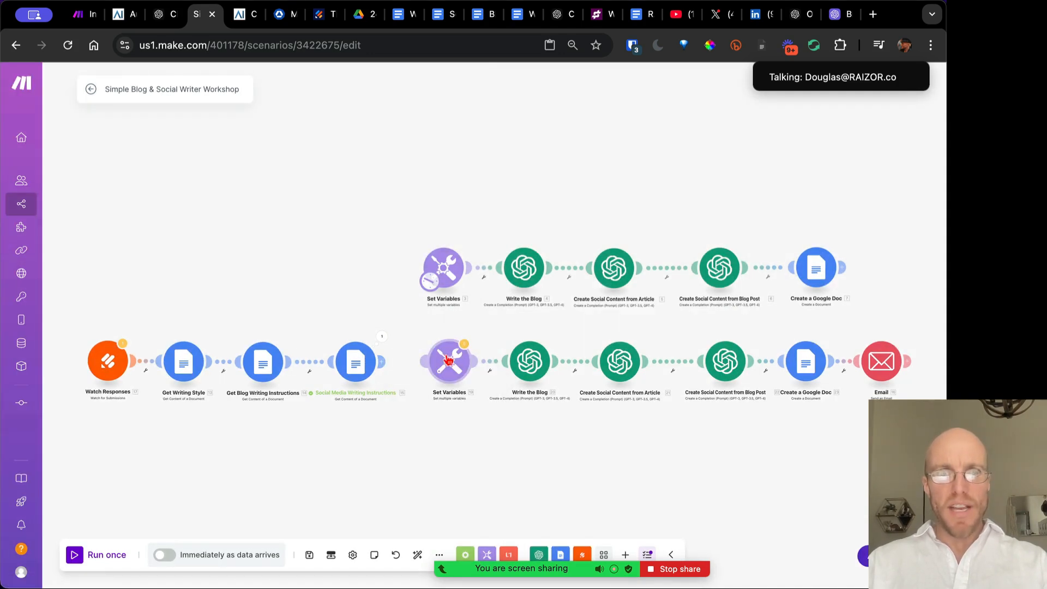
pyautogui.moveTo(423, 361); pyautogui.dragTo(377, 361)
pyautogui.click(449, 360)
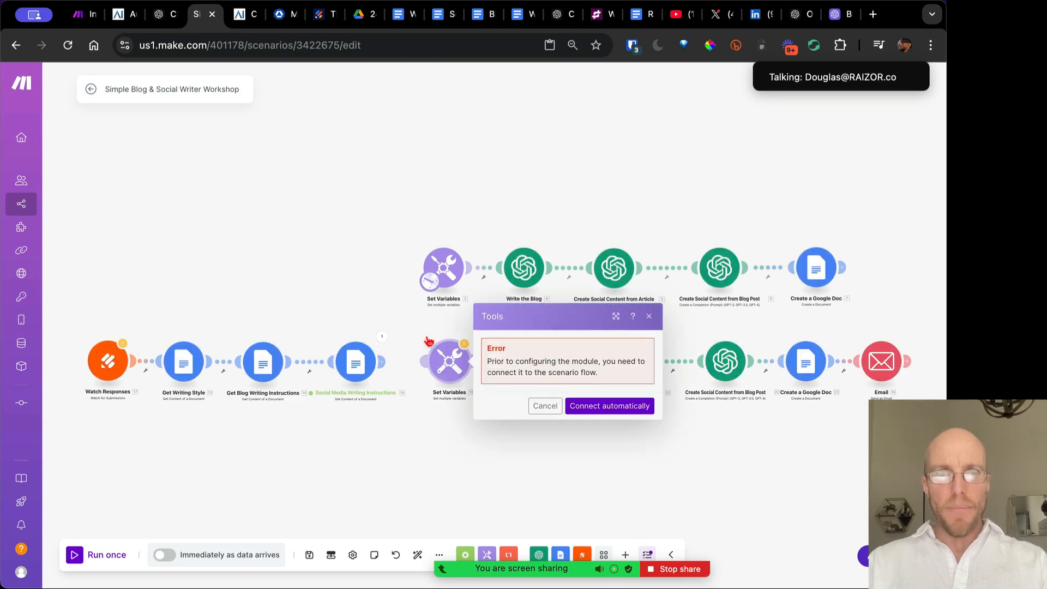
pyautogui.click(397, 332)
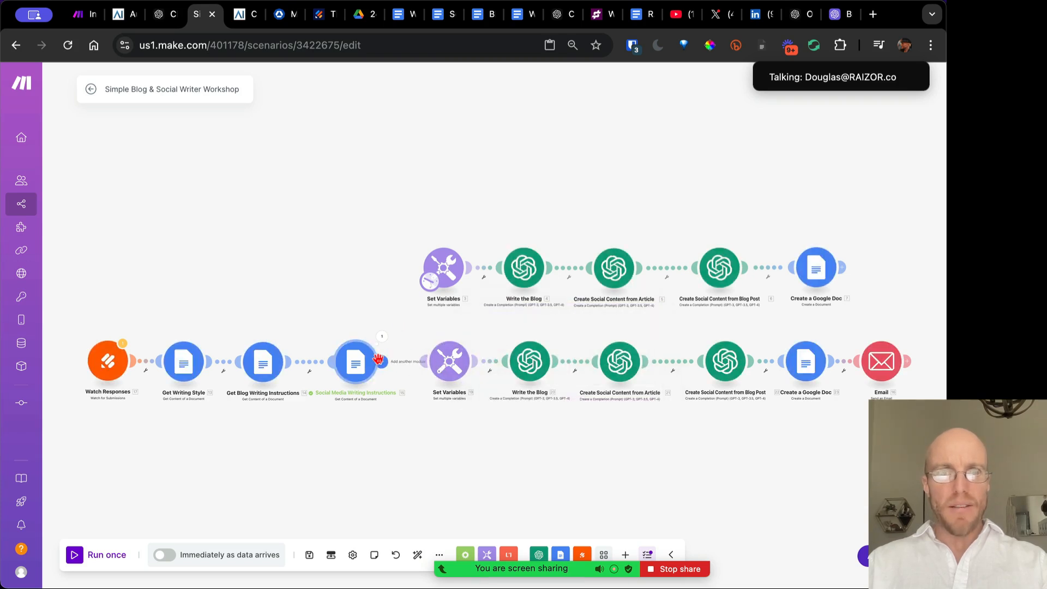
pyautogui.click(450, 366)
pyautogui.click(446, 434)
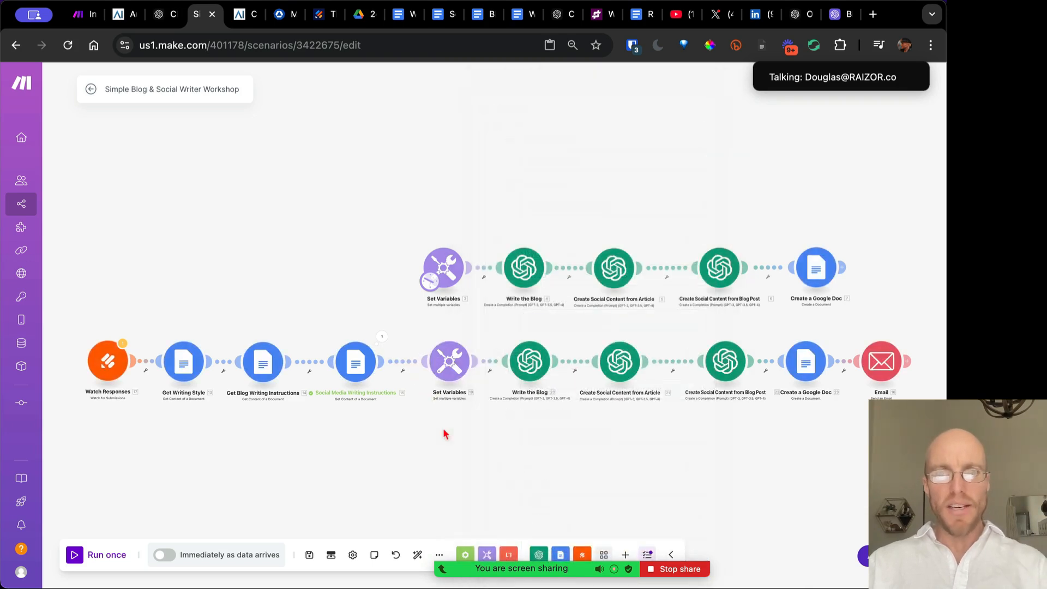
pyautogui.hscroll(5, 769, 423)
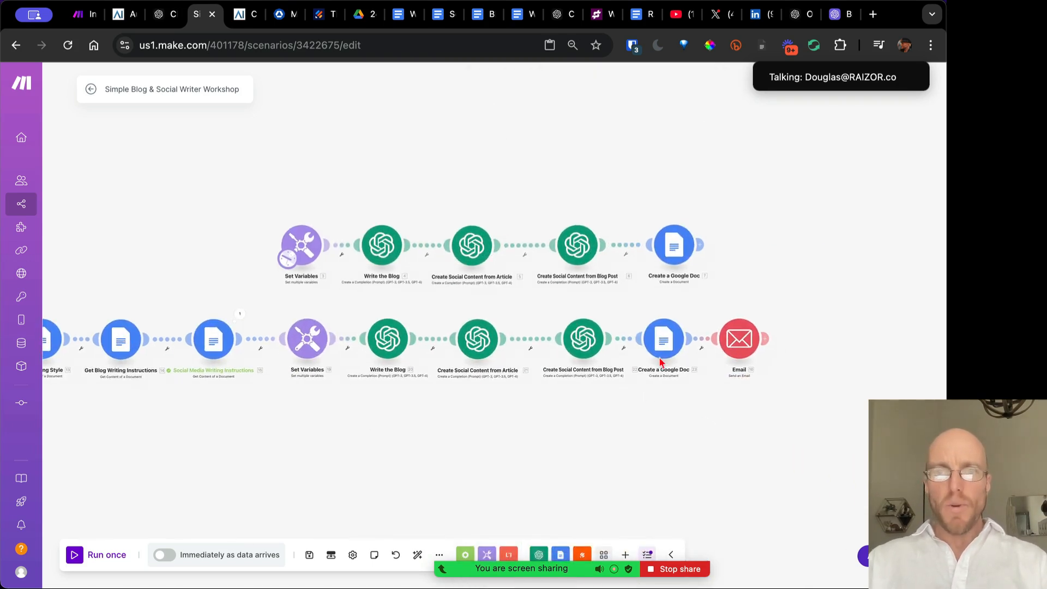
# Give the lower Create a Google Doc the upper one's date-based 'YYYY/MM/DD - Blog Post' name formula
pyautogui.click(666, 345)
pyautogui.click(643, 179)
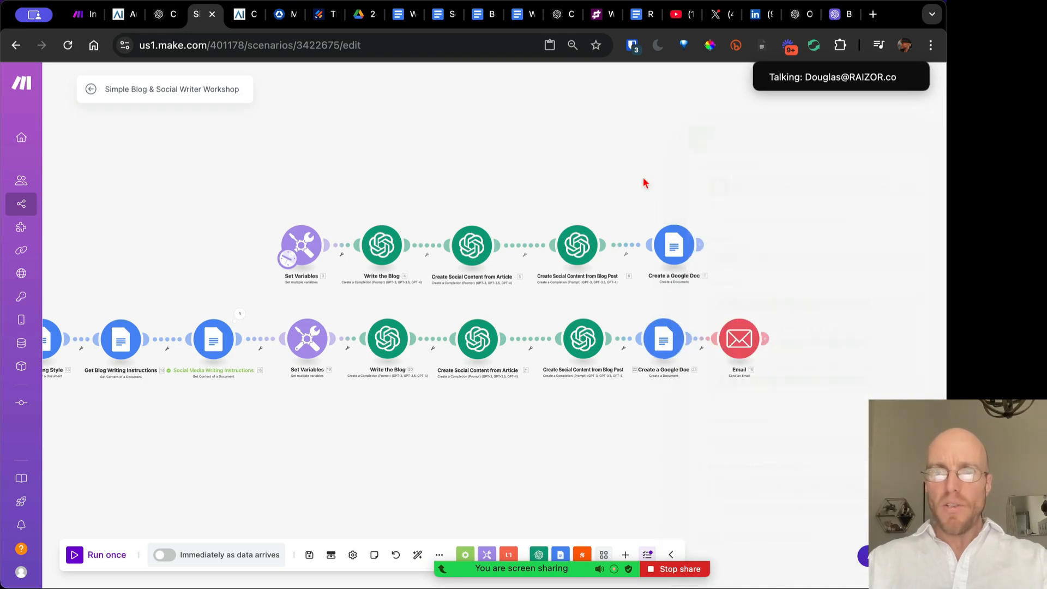
pyautogui.click(671, 247)
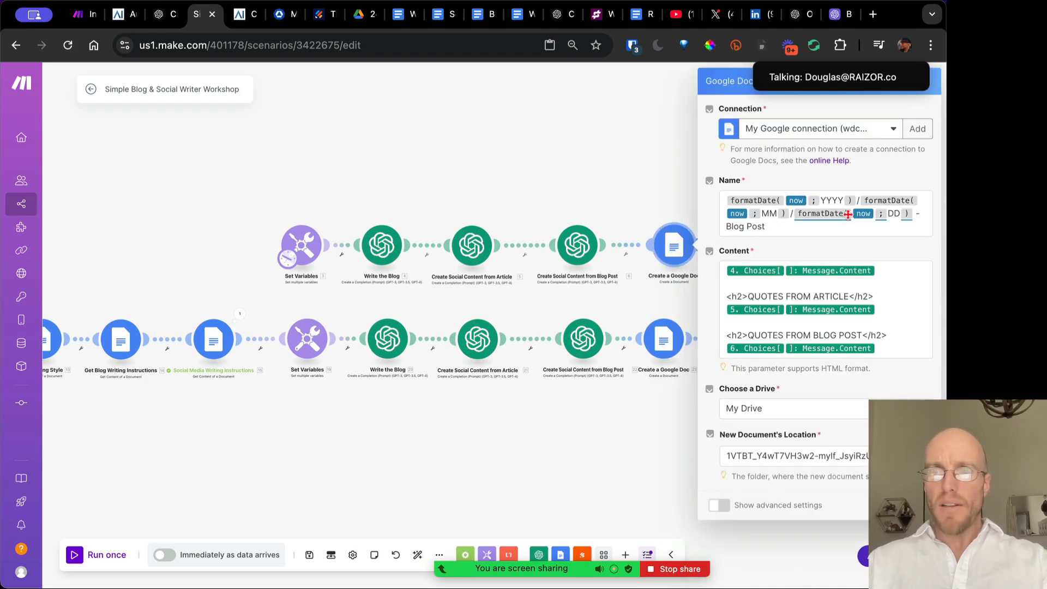
pyautogui.tripleClick(788, 226)
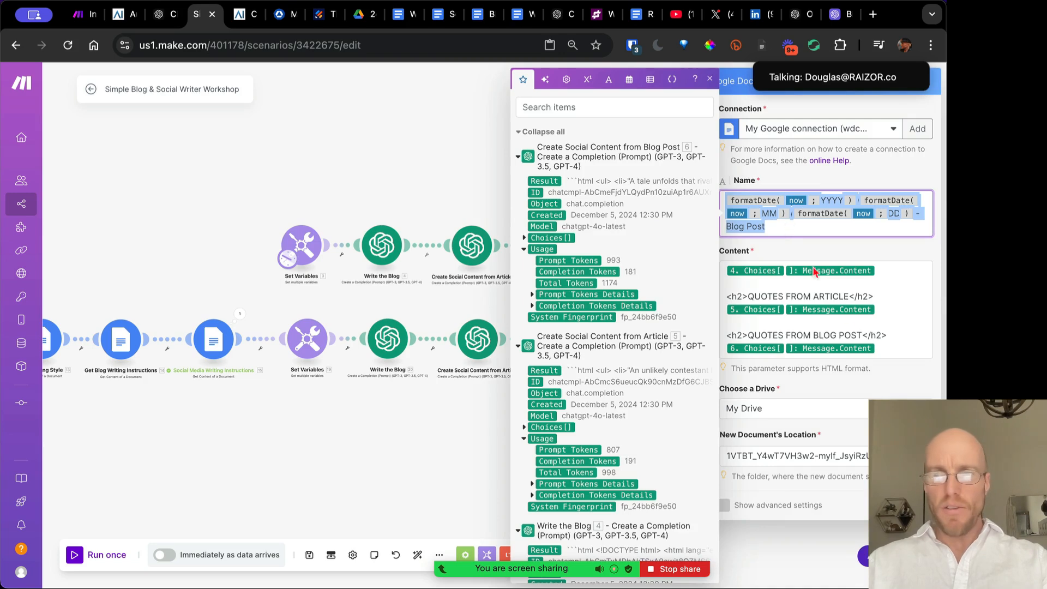
pyautogui.click(663, 339)
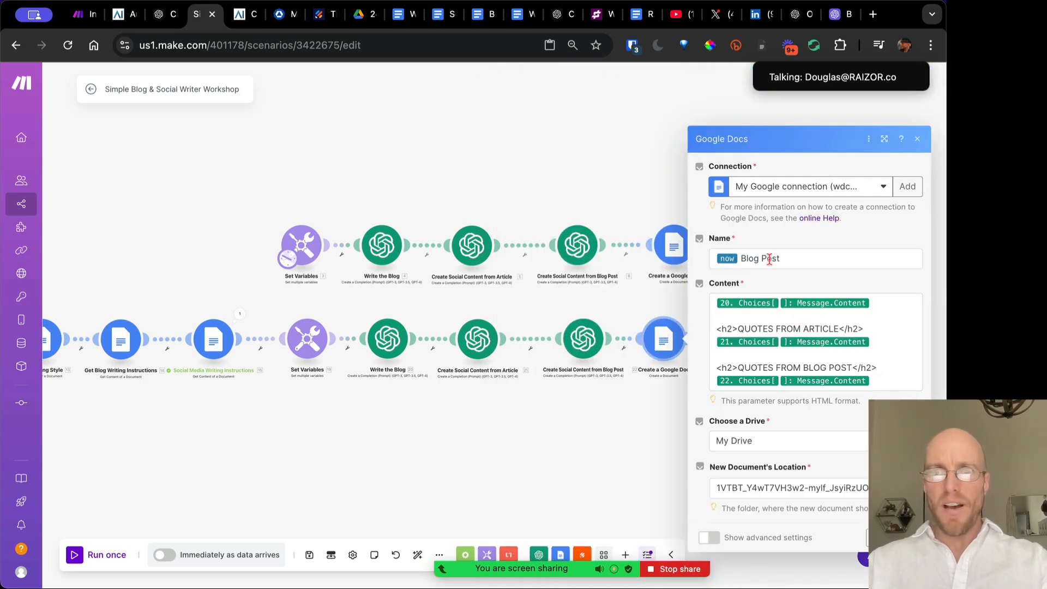
pyautogui.tripleClick(768, 259)
pyautogui.write('formatDate( now ; YYYY )/formatDate( now ; MM )/formatDate( now ; DD ) - Blog Post')
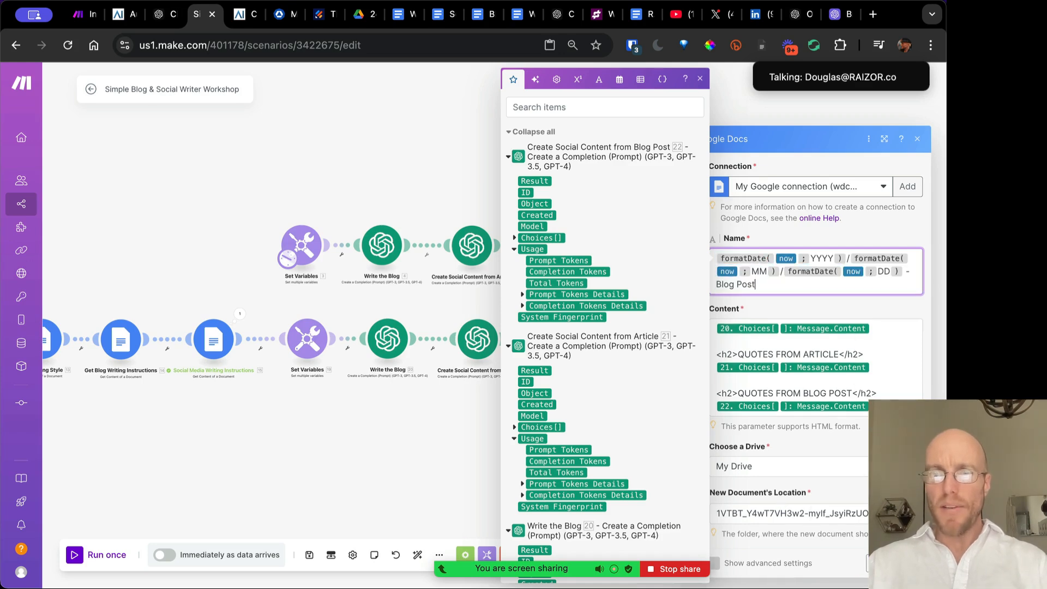
pyautogui.press('Escape')
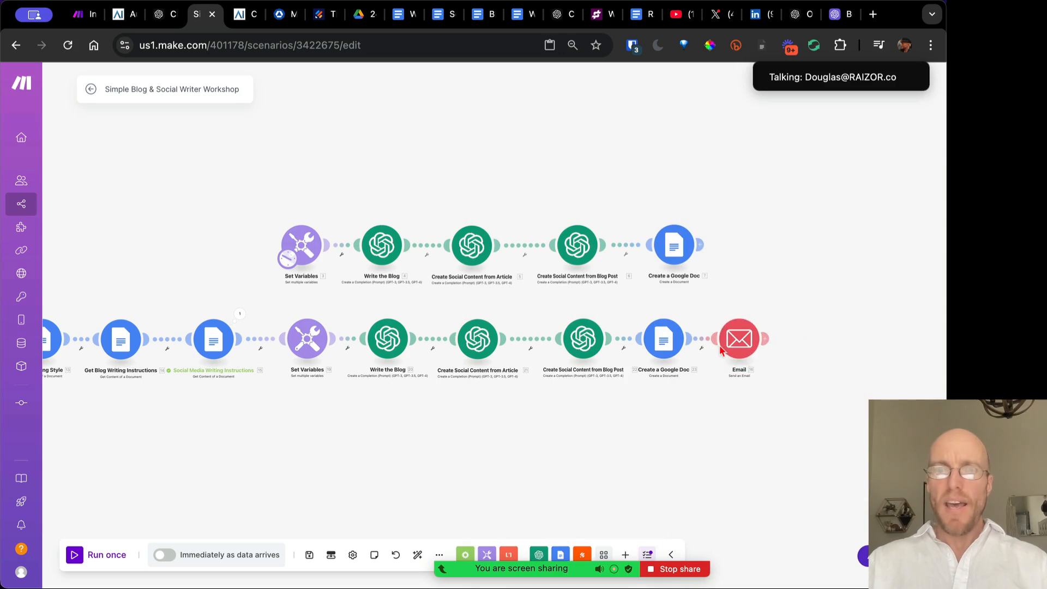
# Add an Email 'Send an Email' module after the top Create a Google Doc
pyautogui.click(702, 245)
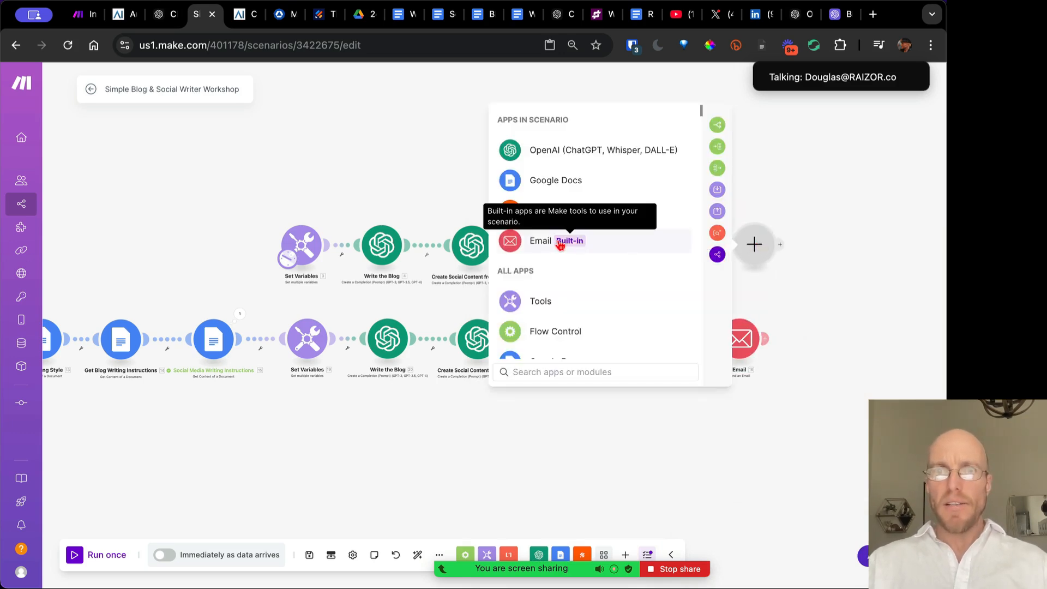
pyautogui.click(610, 242)
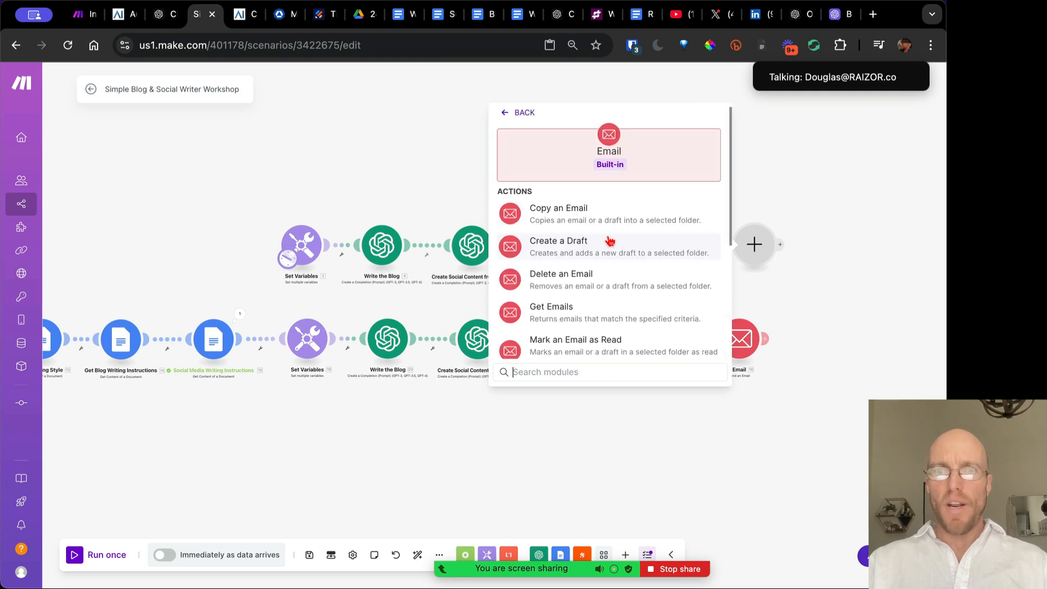
pyautogui.scroll(-5, 598, 310)
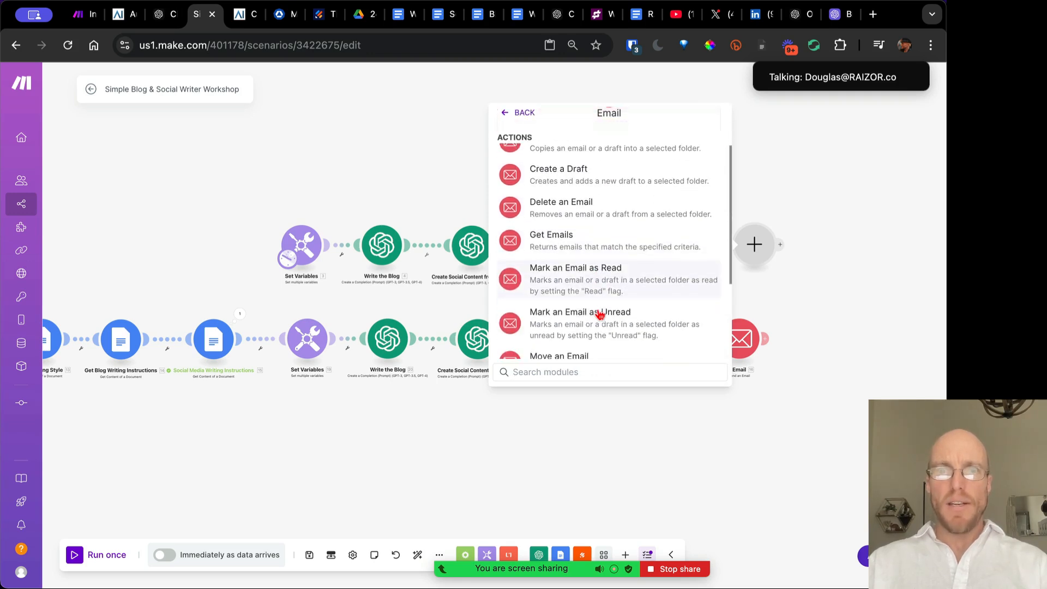
pyautogui.click(598, 310)
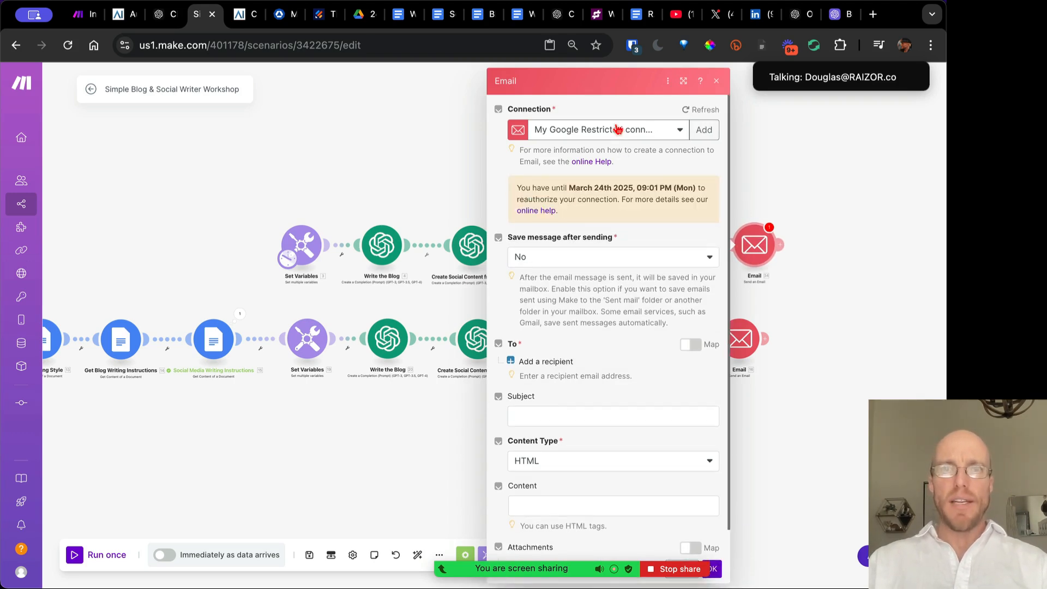
pyautogui.click(704, 130)
# Try an Others (SMTP) connection with provider Other, then close it and the Email panel unsaved
pyautogui.click(647, 135)
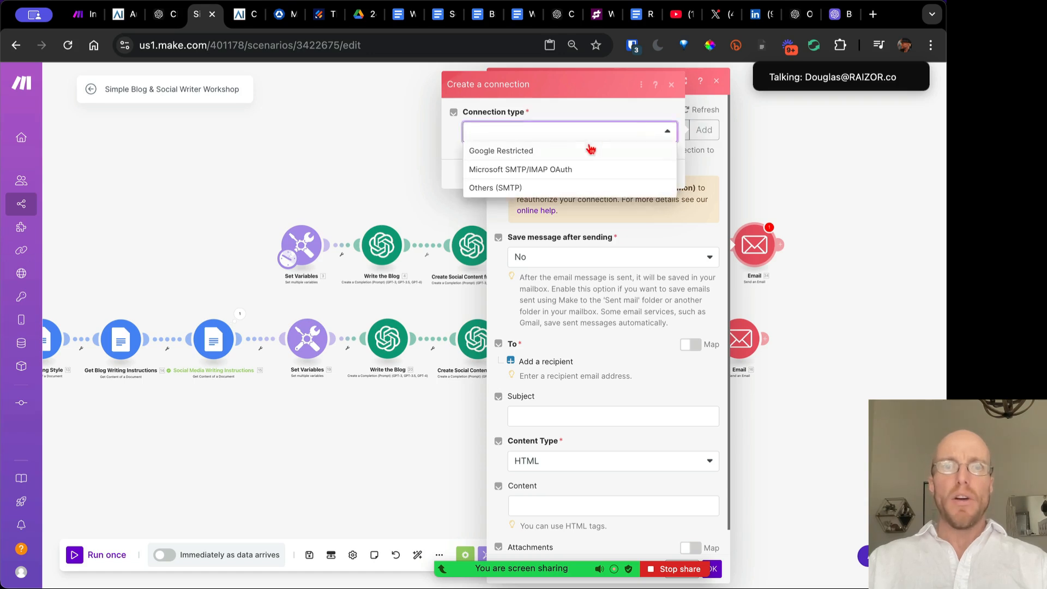
pyautogui.click(544, 188)
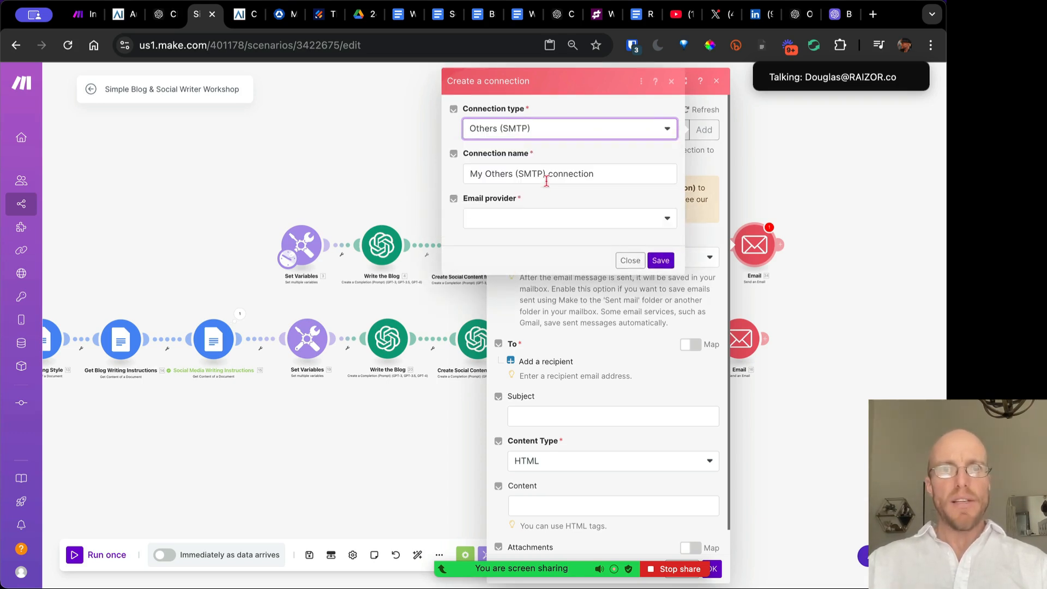
pyautogui.click(536, 216)
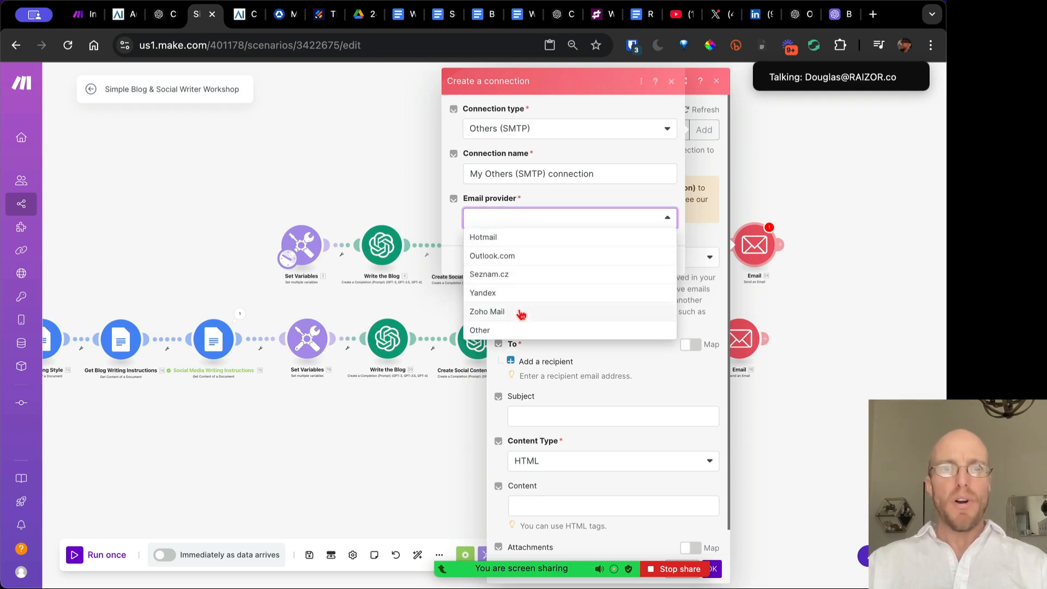
pyautogui.click(517, 328)
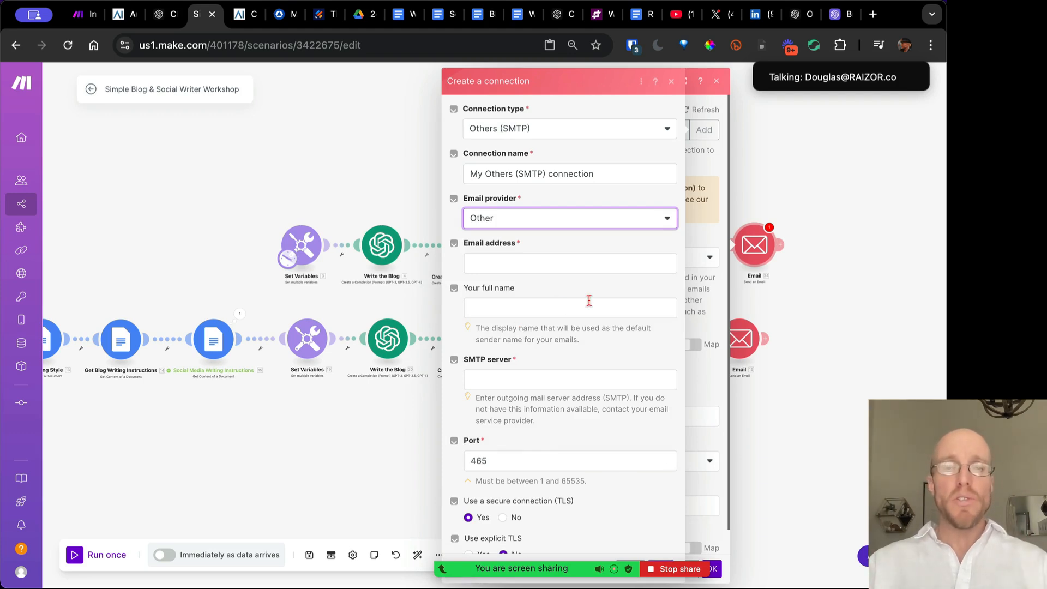
pyautogui.scroll(-2, 589, 300)
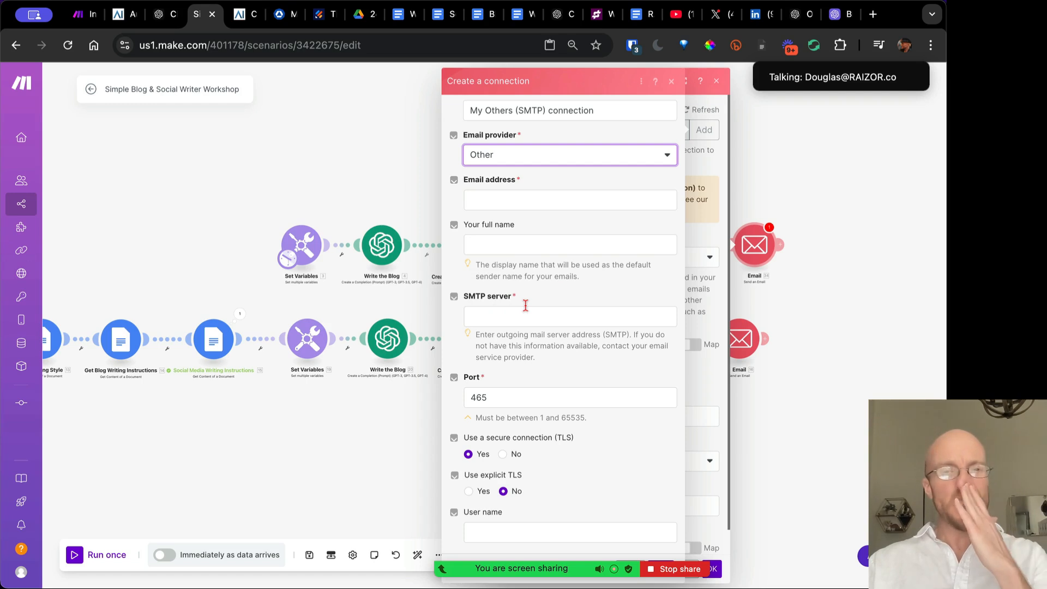
pyautogui.scroll(-1, 526, 305)
pyautogui.scroll(3, 527, 308)
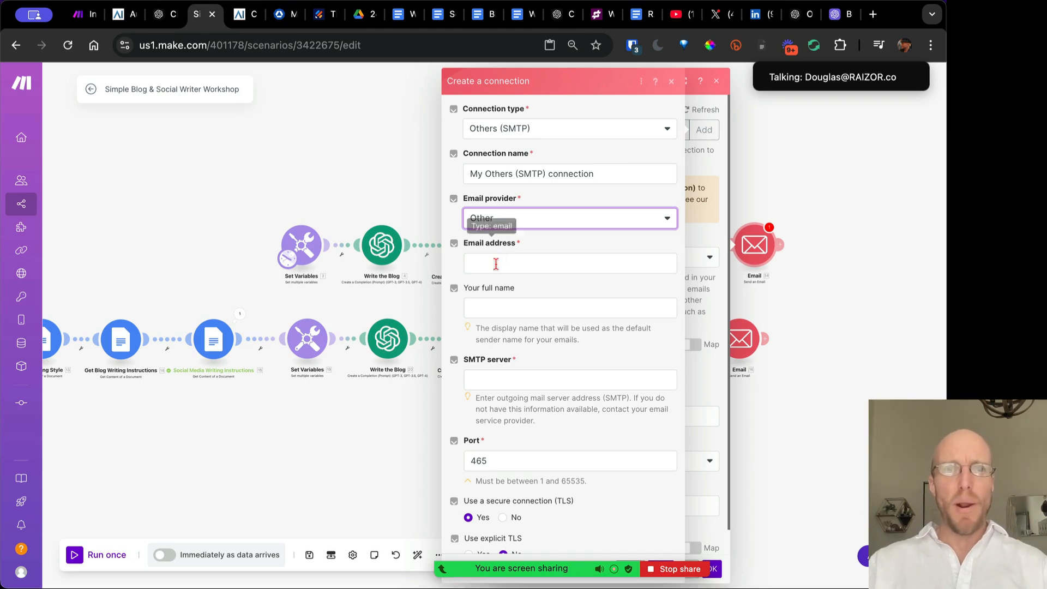
pyautogui.scroll(-2, 527, 452)
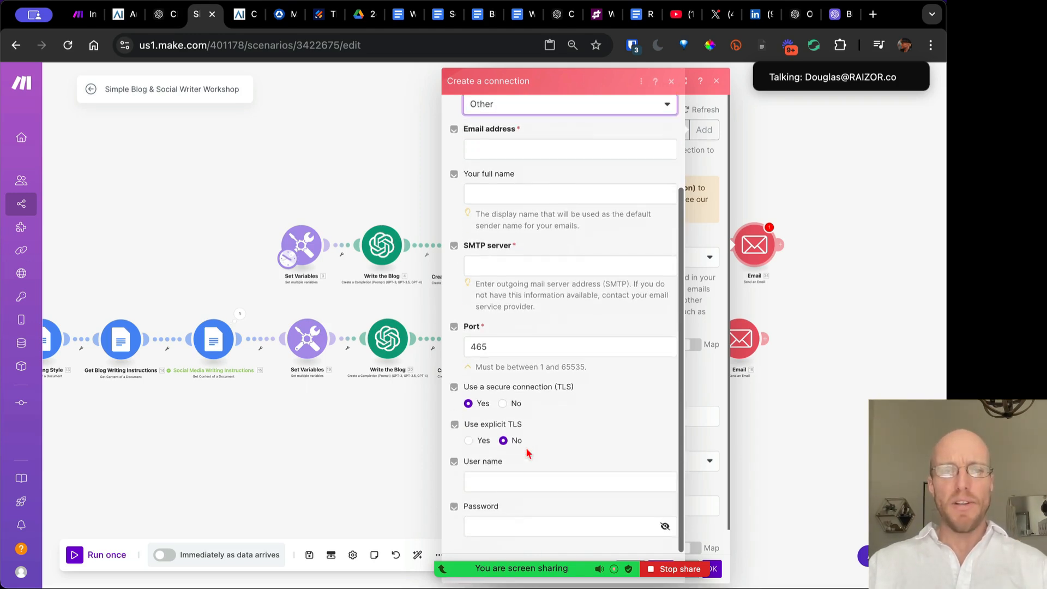
pyautogui.scroll(2, 537, 323)
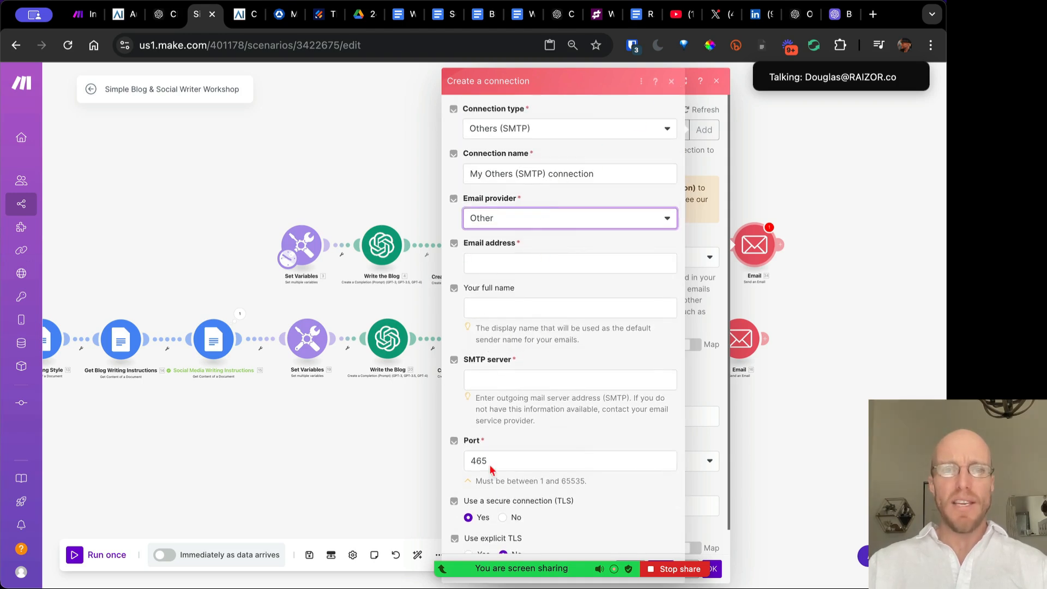
pyautogui.click(673, 81)
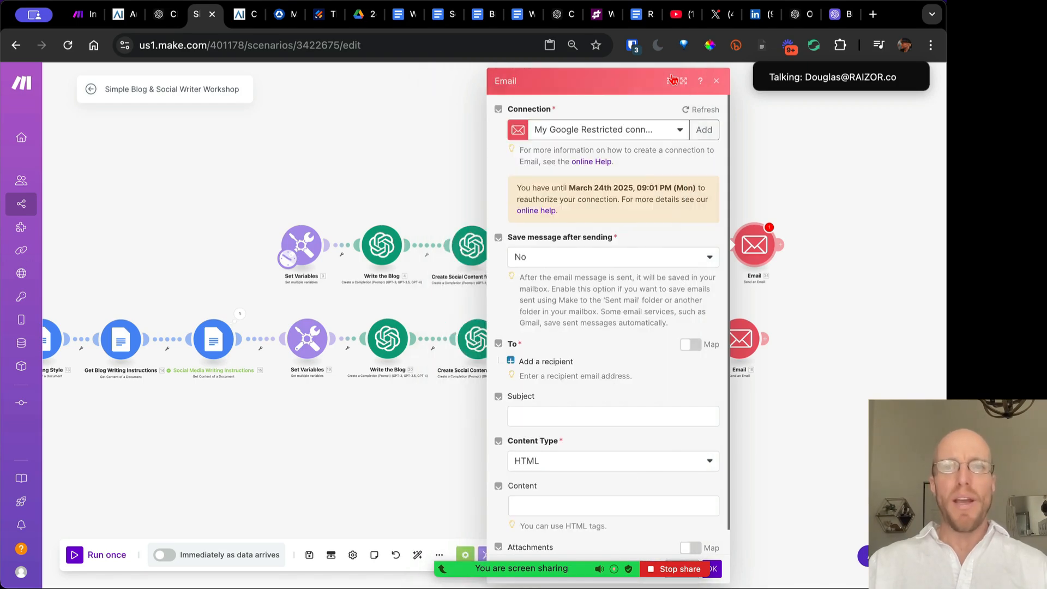
pyautogui.click(717, 81)
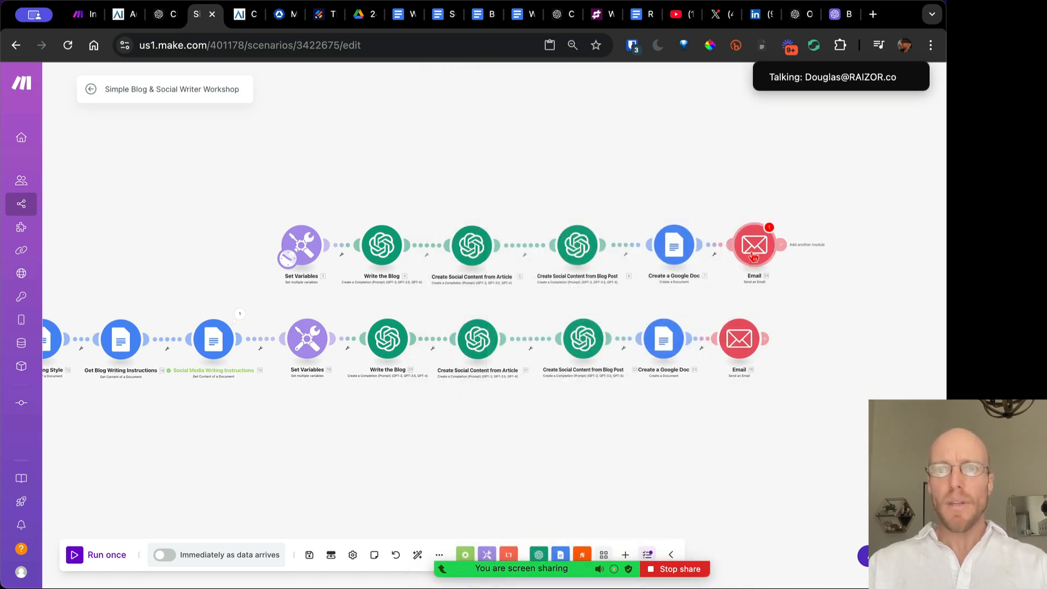
# Delete the top-row Email module, save, and set the lower Email connection to ProjectFresh.AI (SMTP)
pyautogui.rightClick(754, 248)
pyautogui.click(791, 382)
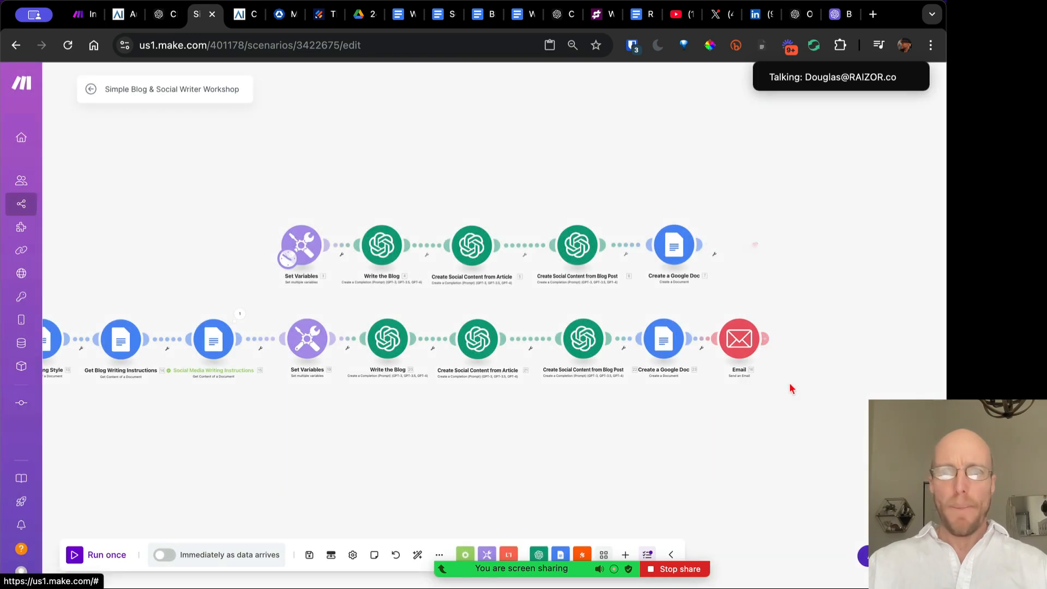
pyautogui.click(309, 555)
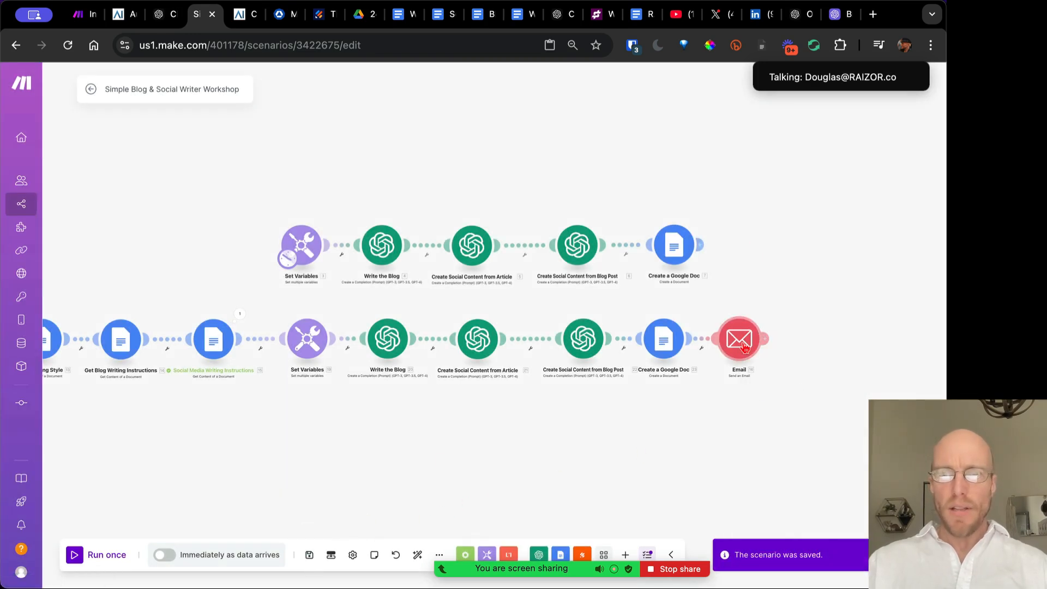
pyautogui.click(742, 343)
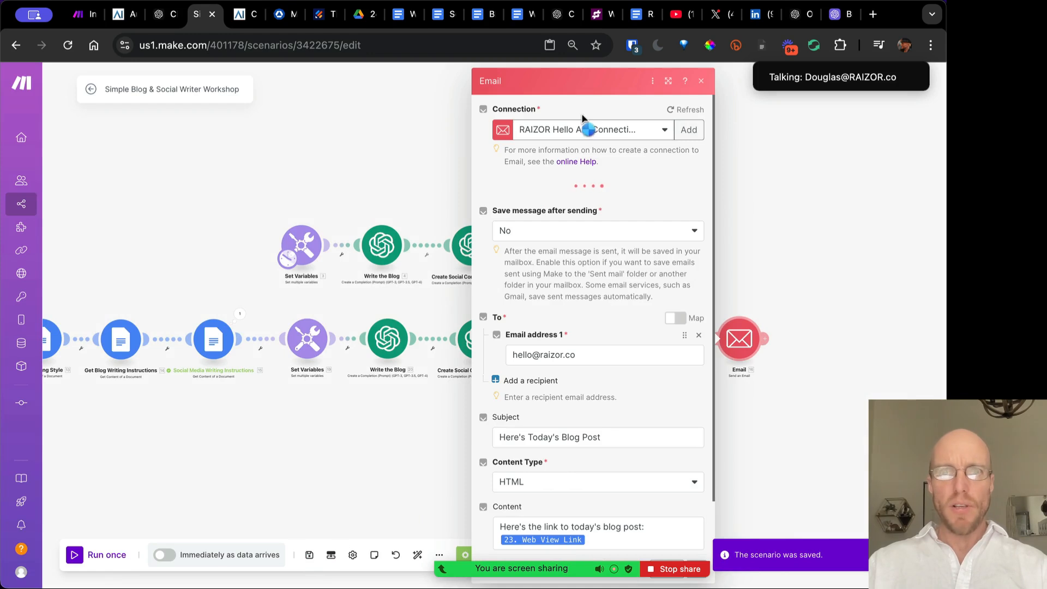
pyautogui.click(602, 133)
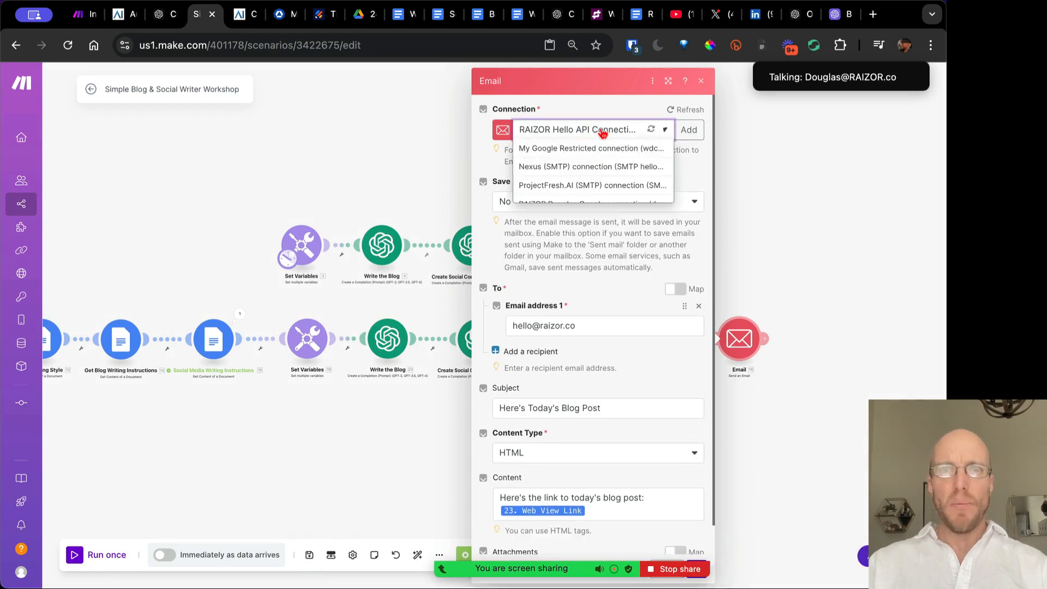
pyautogui.click(681, 236)
pyautogui.click(606, 128)
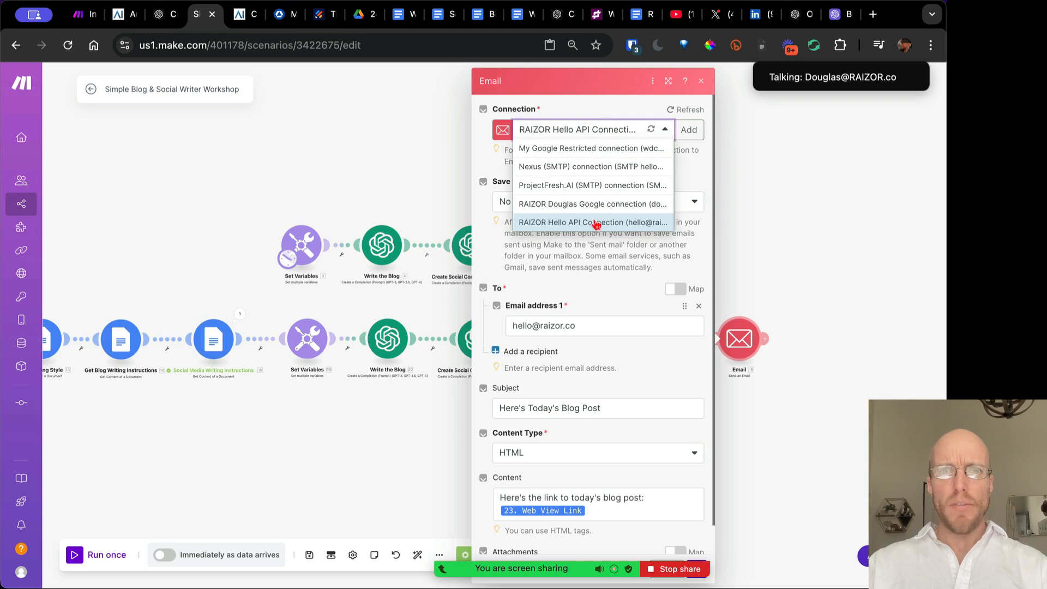
pyautogui.click(598, 186)
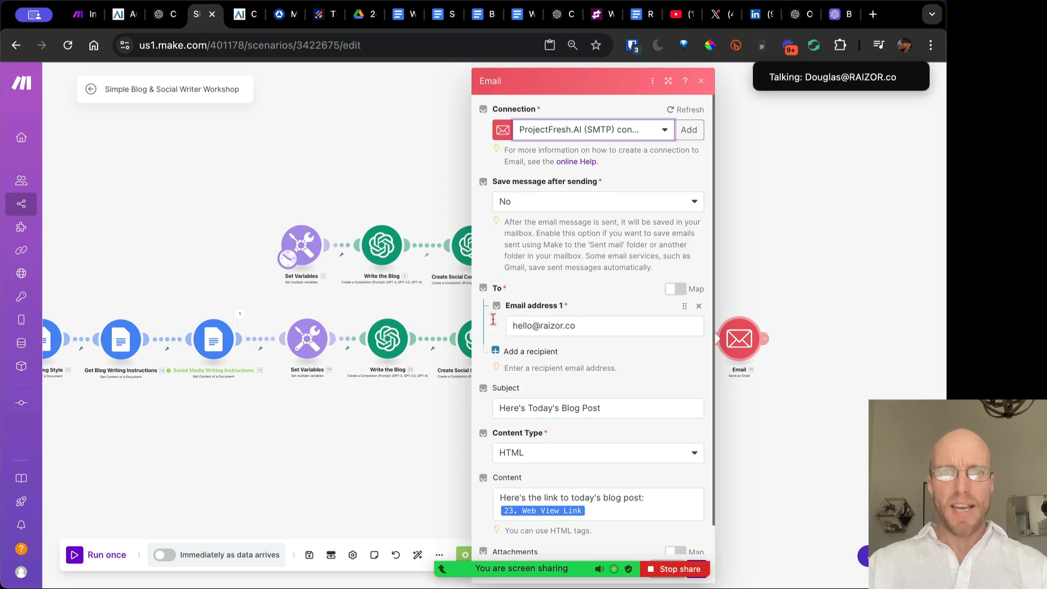
# Review the lower Email's recipient and subject, keeping HTML as the content type
pyautogui.tripleClick(569, 324)
pyautogui.scroll(-1, 646, 368)
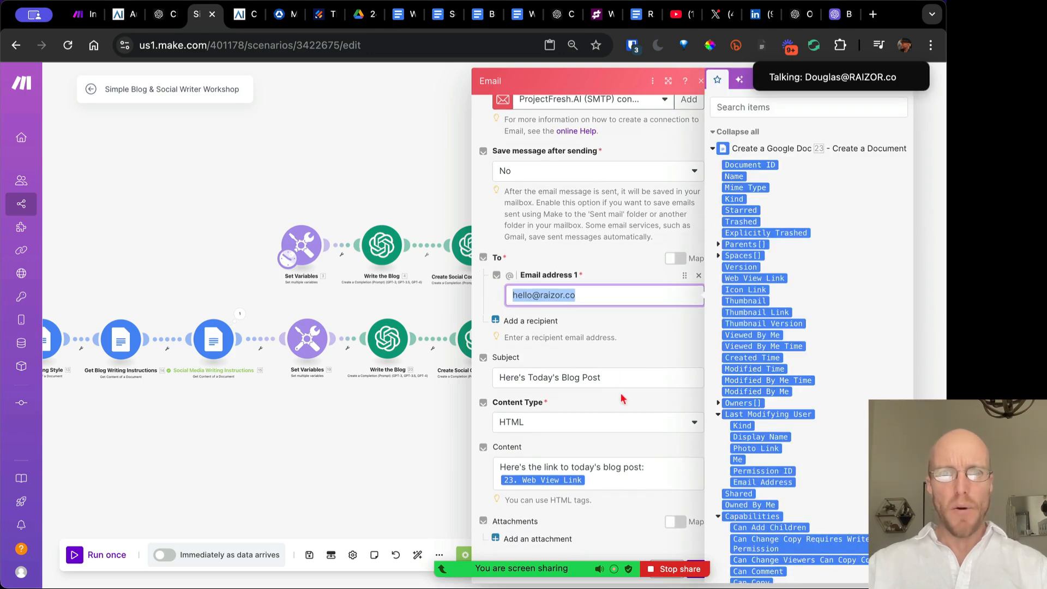
pyautogui.moveTo(620, 376); pyautogui.dragTo(510, 378)
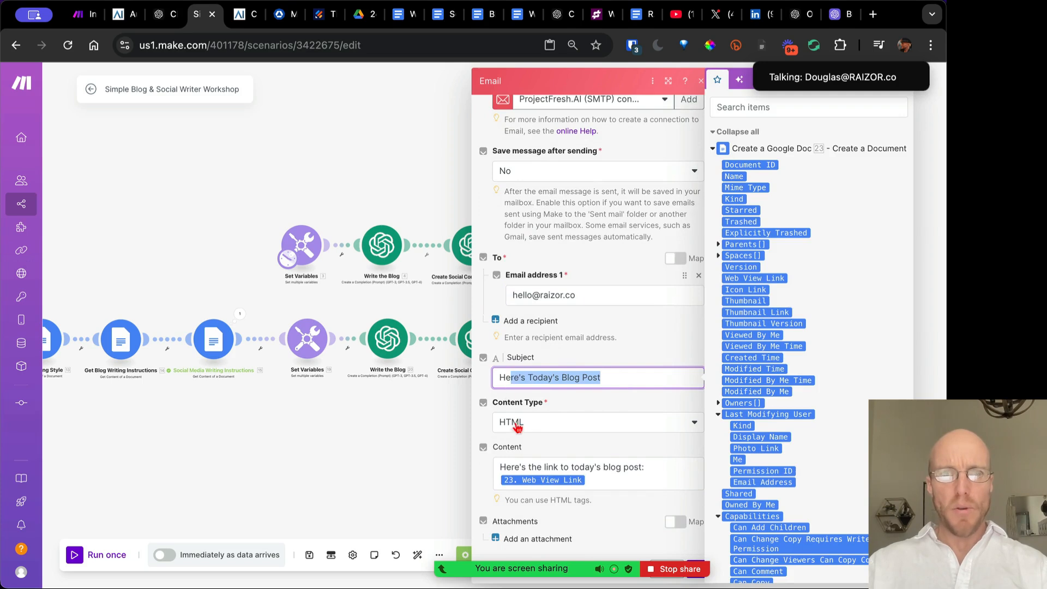
pyautogui.click(561, 425)
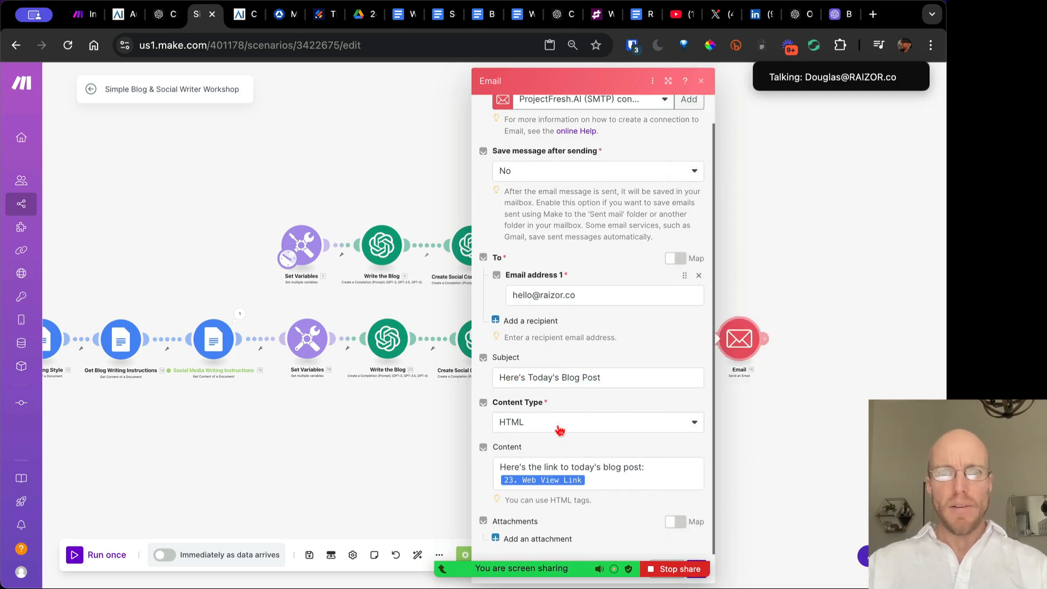
pyautogui.click(562, 425)
pyautogui.click(544, 442)
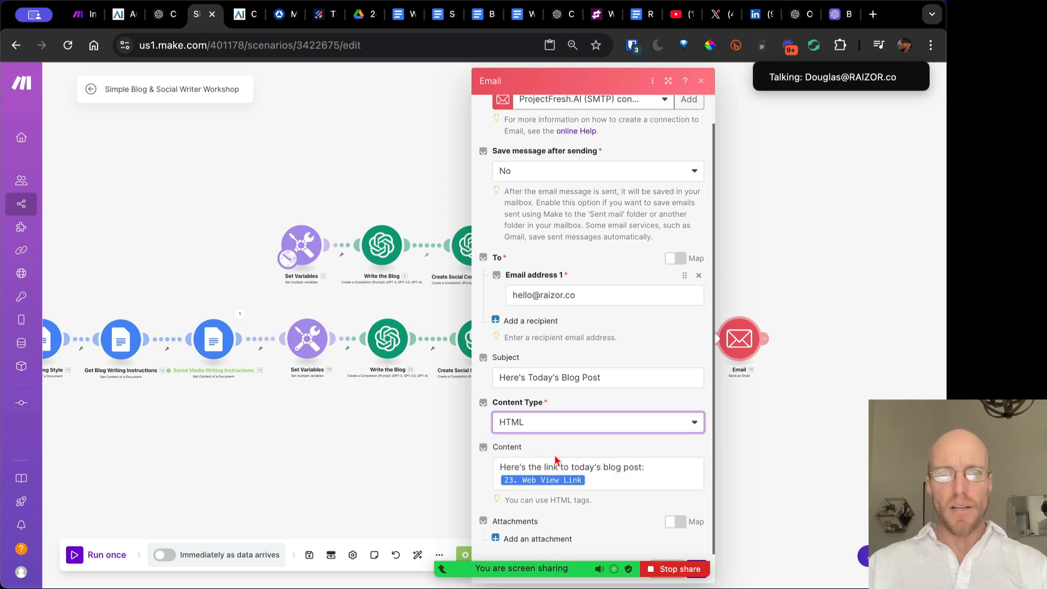
pyautogui.click(701, 81)
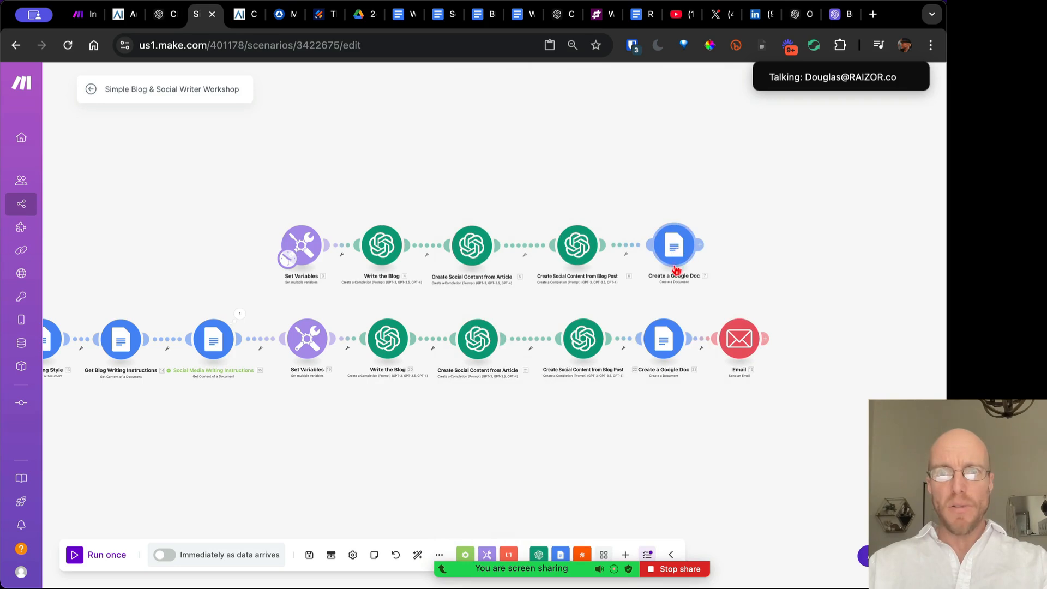
pyautogui.click(666, 336)
# Select all text in the lower Google Doc's content field, then close its settings
pyautogui.click(900, 369)
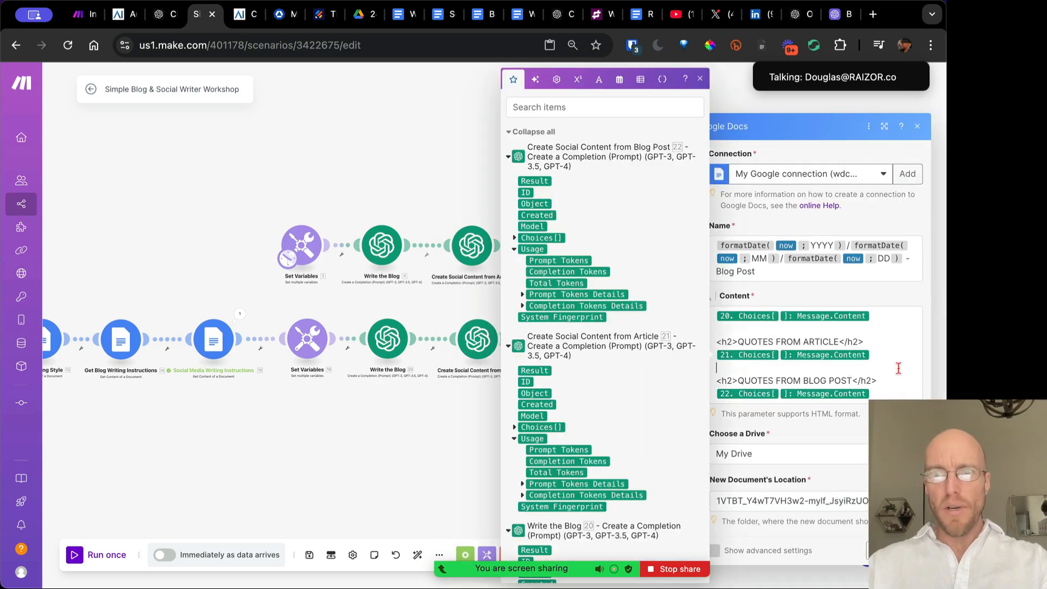
pyautogui.hotkey('ctrl', 'a')
pyautogui.press('Escape')
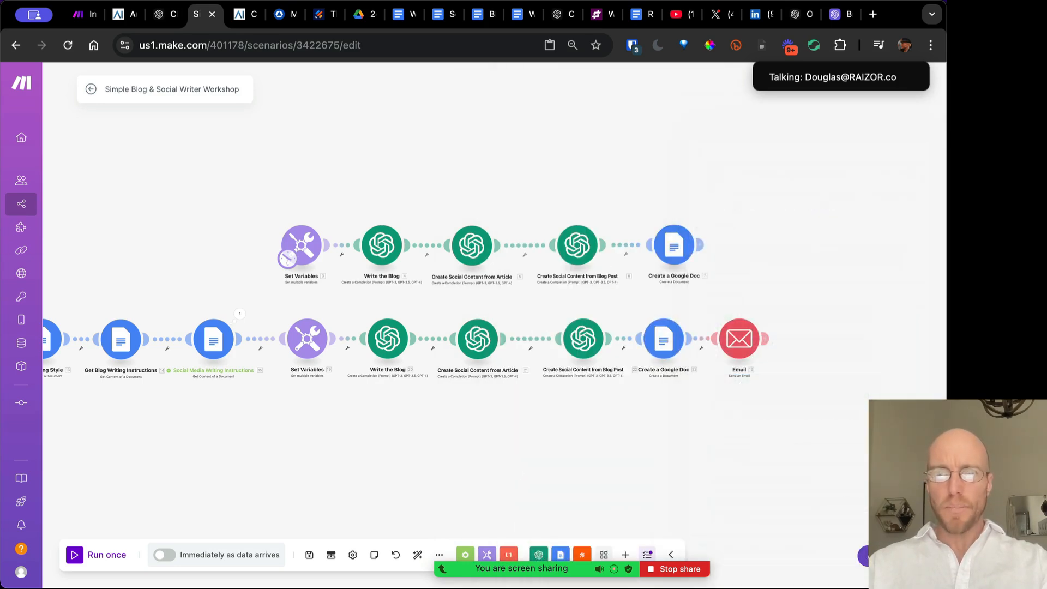
# Start the Email content with 'HERE'S THE RESPONSE:' followed by the pasted blog and quote outputs
pyautogui.click(739, 339)
pyautogui.scroll(-1, 582, 478)
pyautogui.scroll(-2, 581, 478)
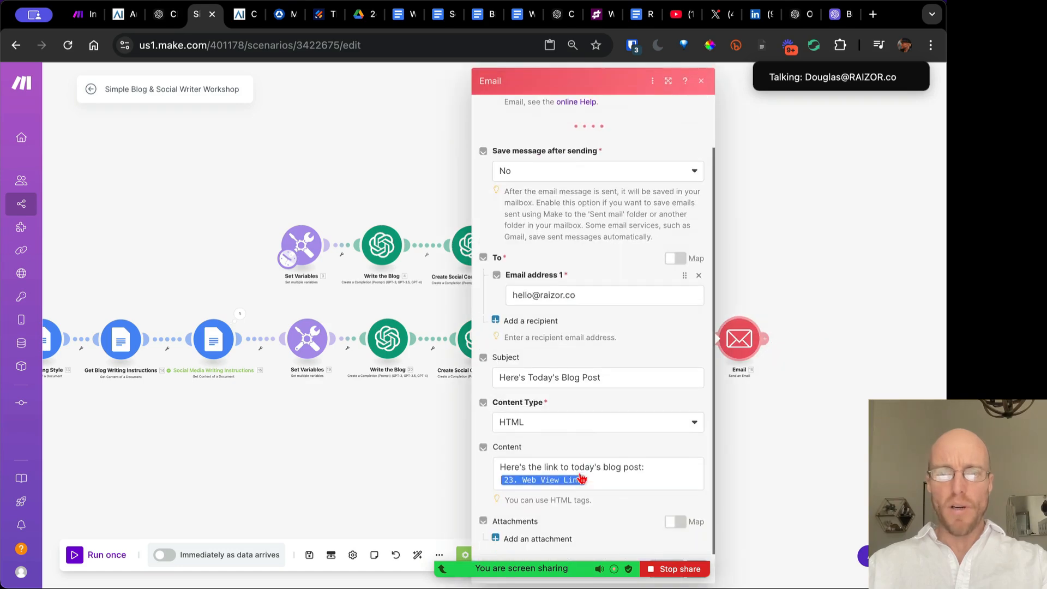
pyautogui.click(612, 477)
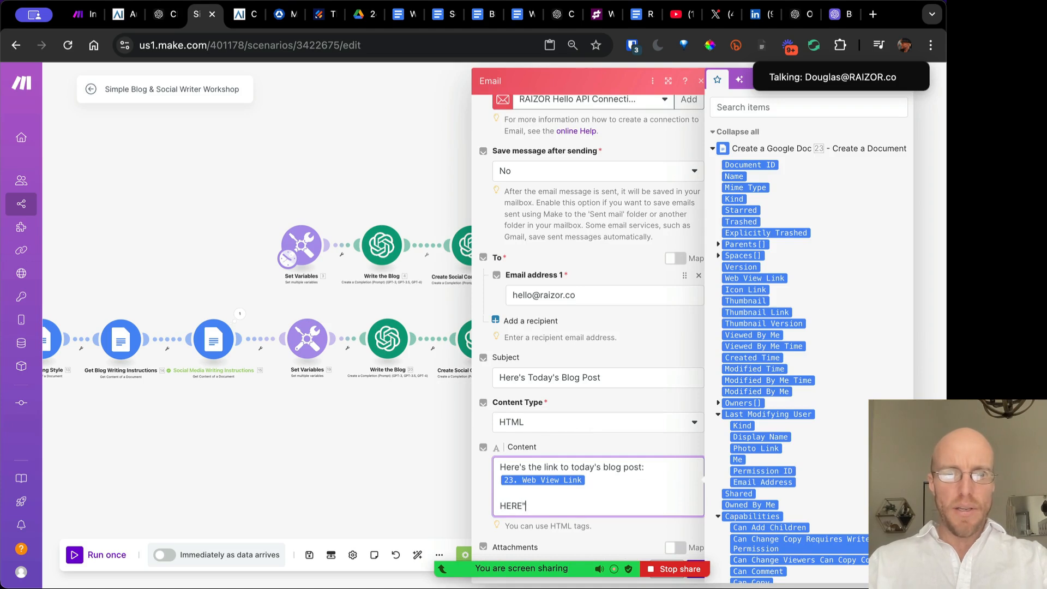
pyautogui.write("HERE's")
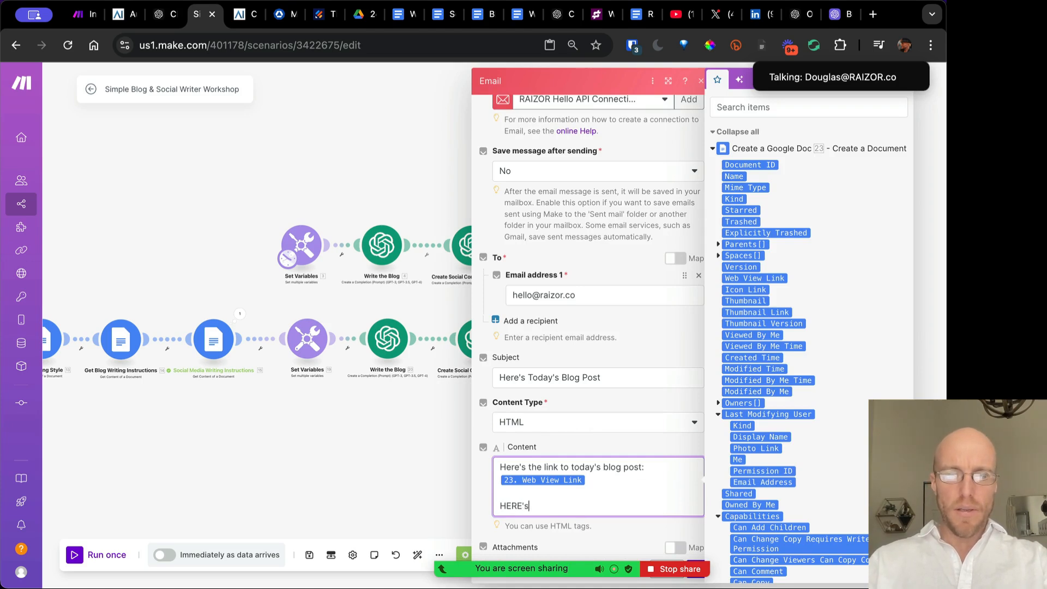
pyautogui.write('THE RESPONSE:')
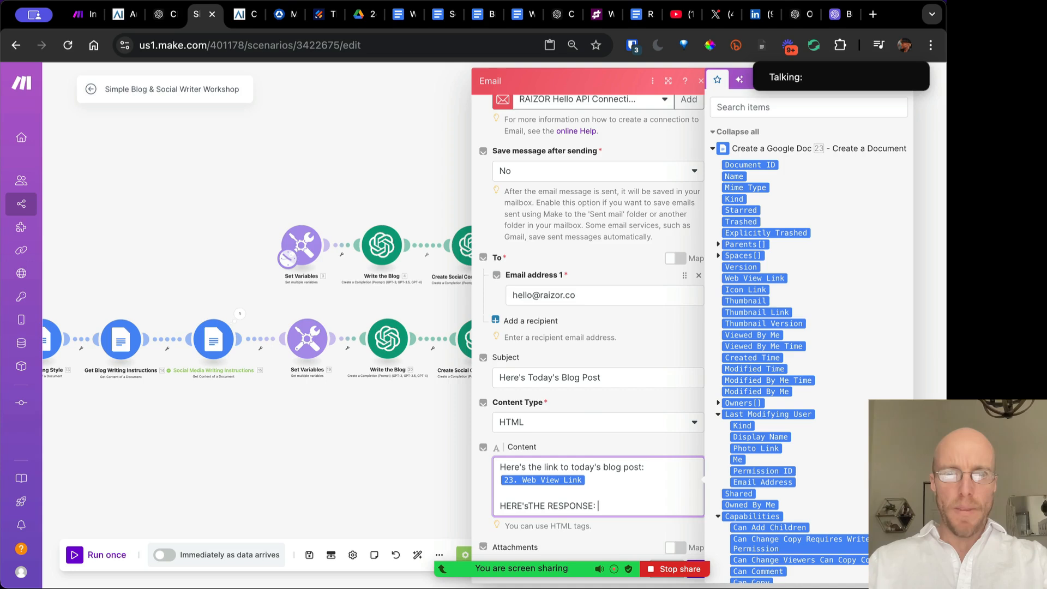
pyautogui.write('20. Choices[]: Message.Content  <h2>QUOTES FROM ARTICLE</h2> 21. Choices[]: Message.Content  <h2>QUOTES FROM BLOG POST</h2> 22. Choices[]: Message.Content')
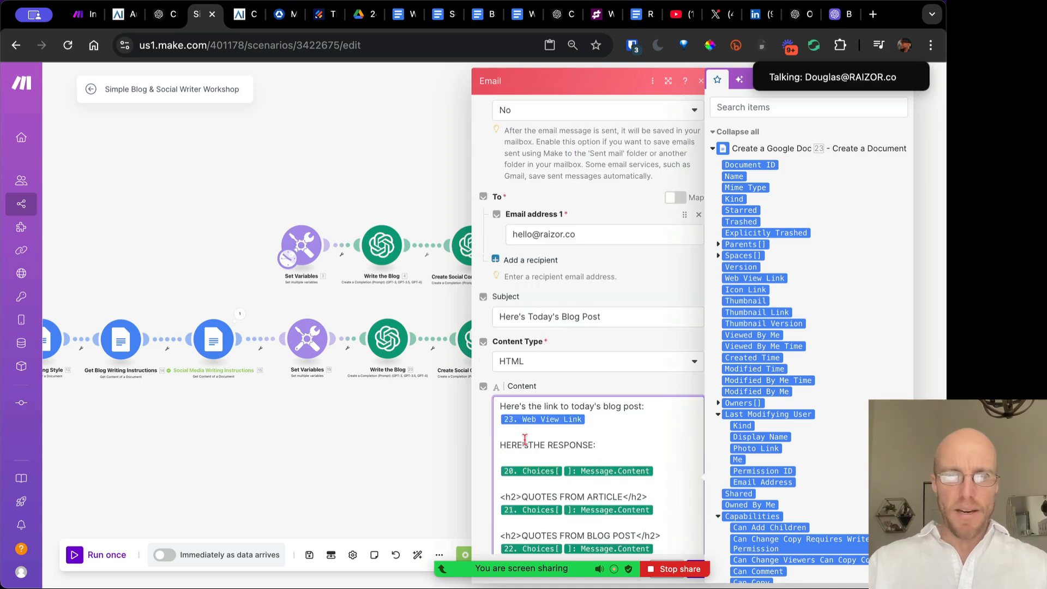
pyautogui.click(525, 441)
pyautogui.press('BackSpace')
pyautogui.write('S')
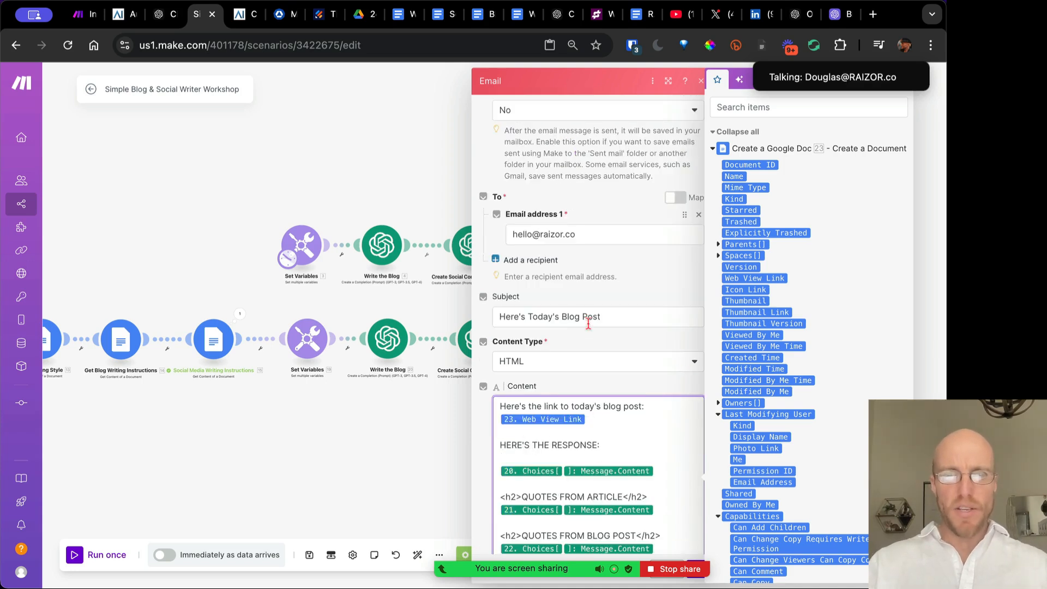
pyautogui.scroll(-2, 587, 324)
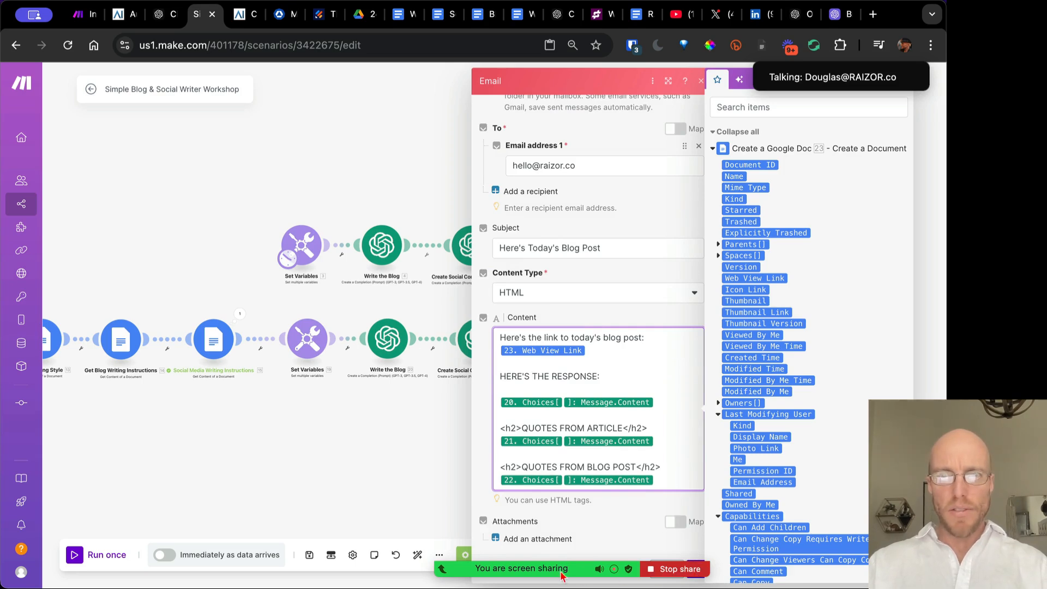
# Confirm the Email settings, save, and set the scenario to run immediately as data arrives
pyautogui.moveTo(611, 554)
pyautogui.click(696, 568)
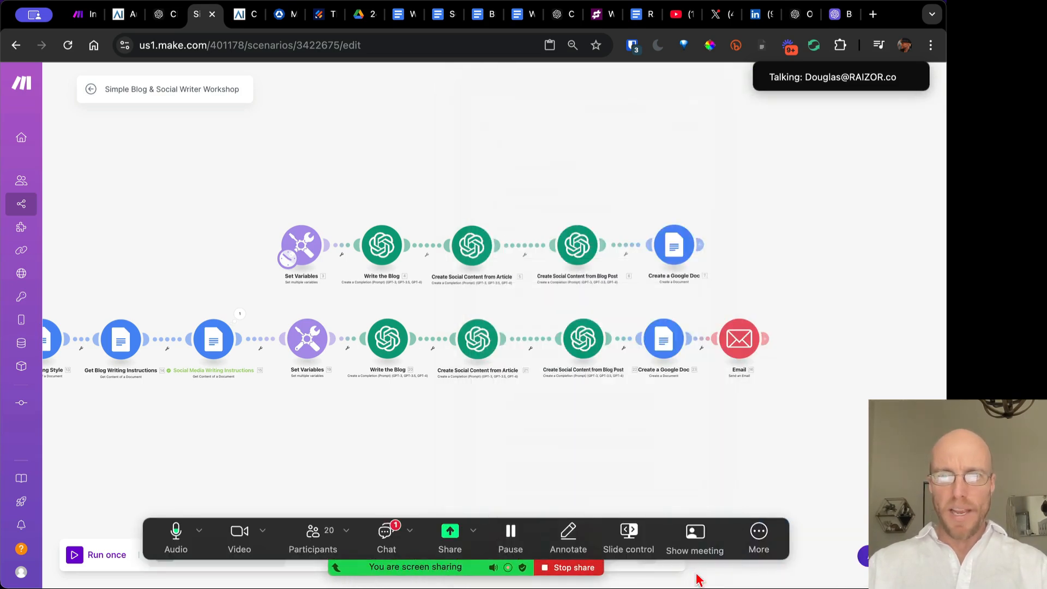
pyautogui.scroll(-3, 351, 436)
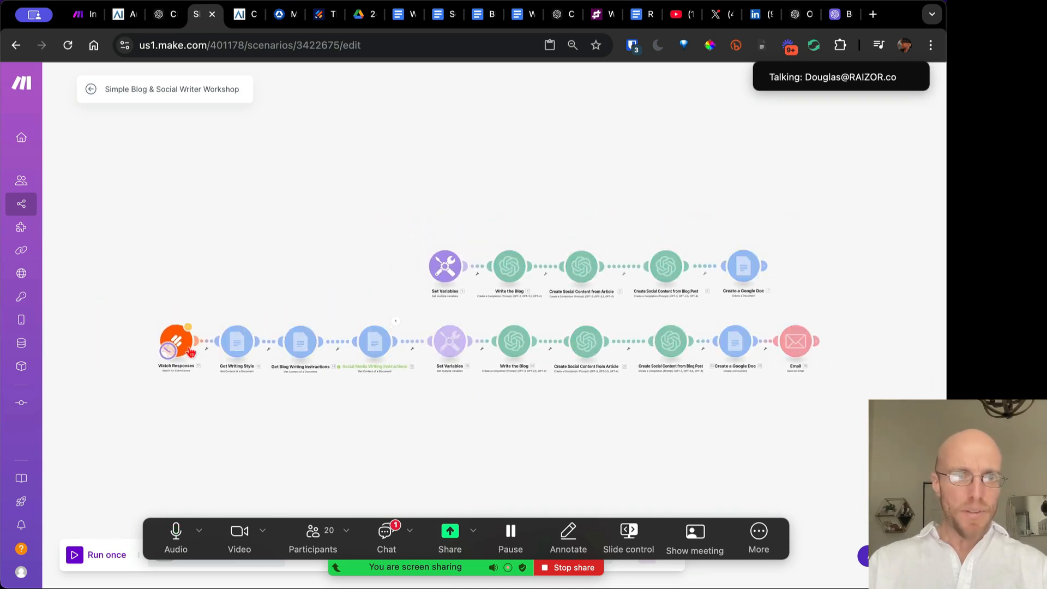
pyautogui.moveTo(232, 424); pyautogui.dragTo(232, 372)
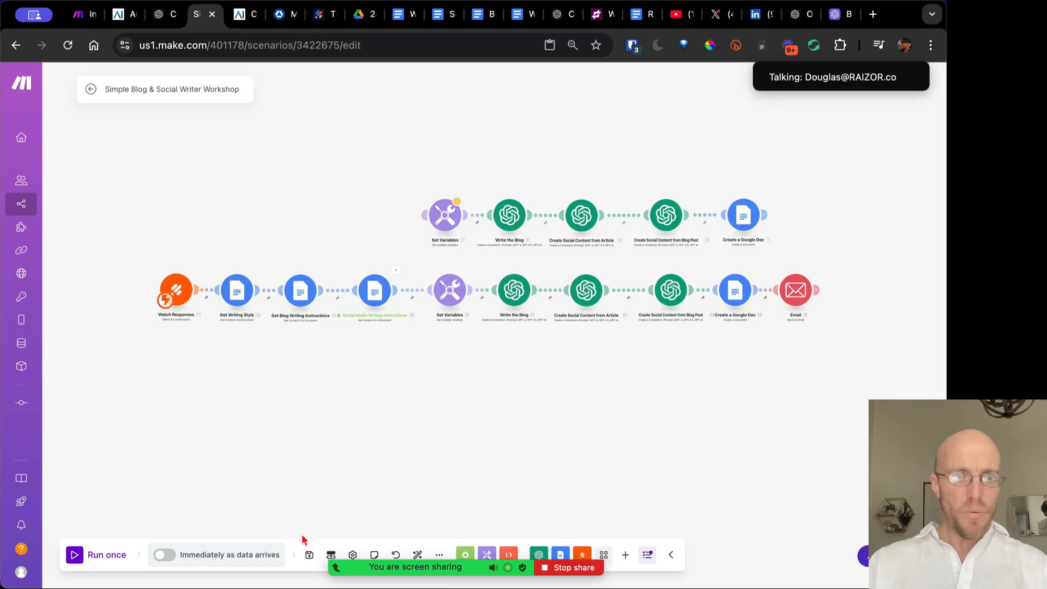
pyautogui.click(309, 555)
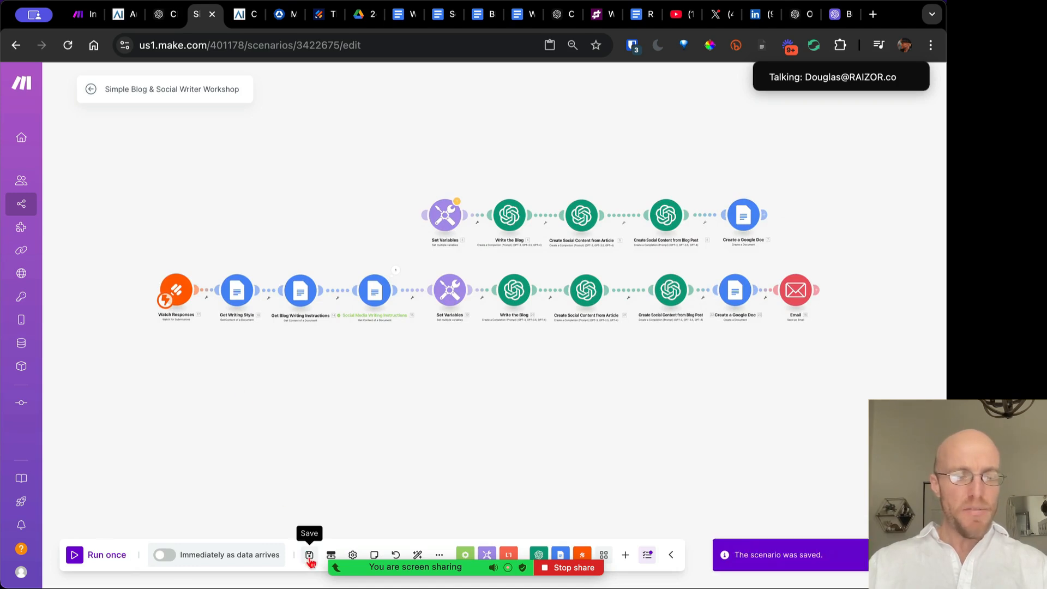
pyautogui.click(164, 555)
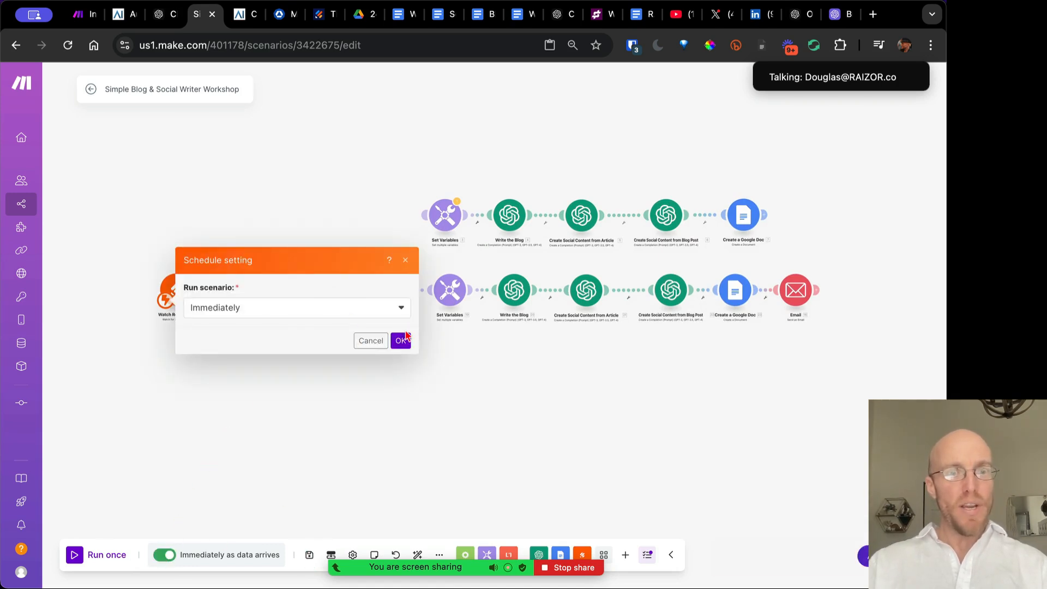
pyautogui.click(402, 341)
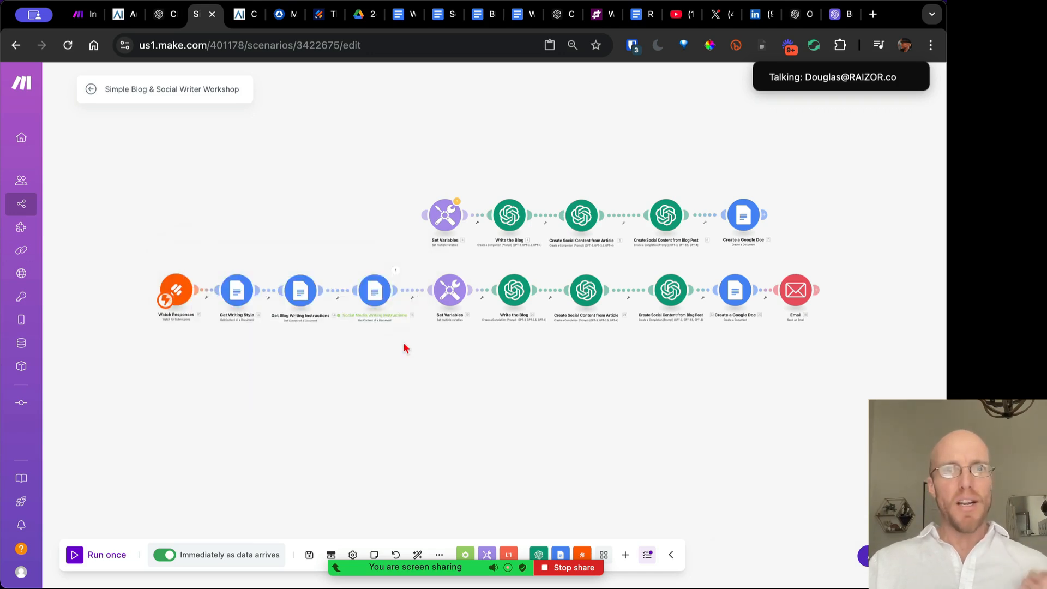
pyautogui.click(319, 16)
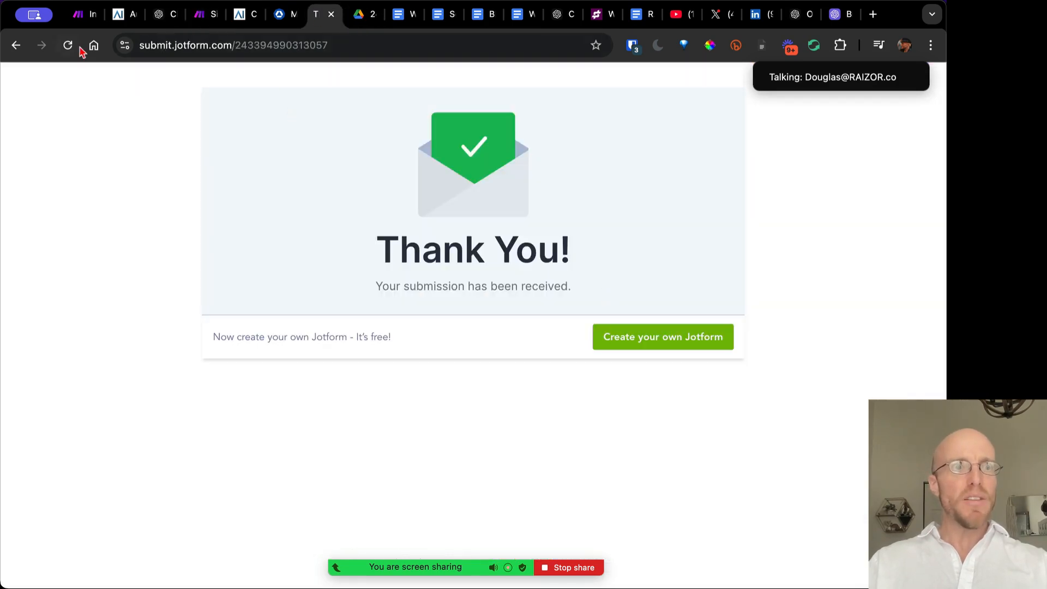
# Resubmit the Blog & Social Content Creator form with the fusion reactor article to trigger the scenario
pyautogui.click(16, 46)
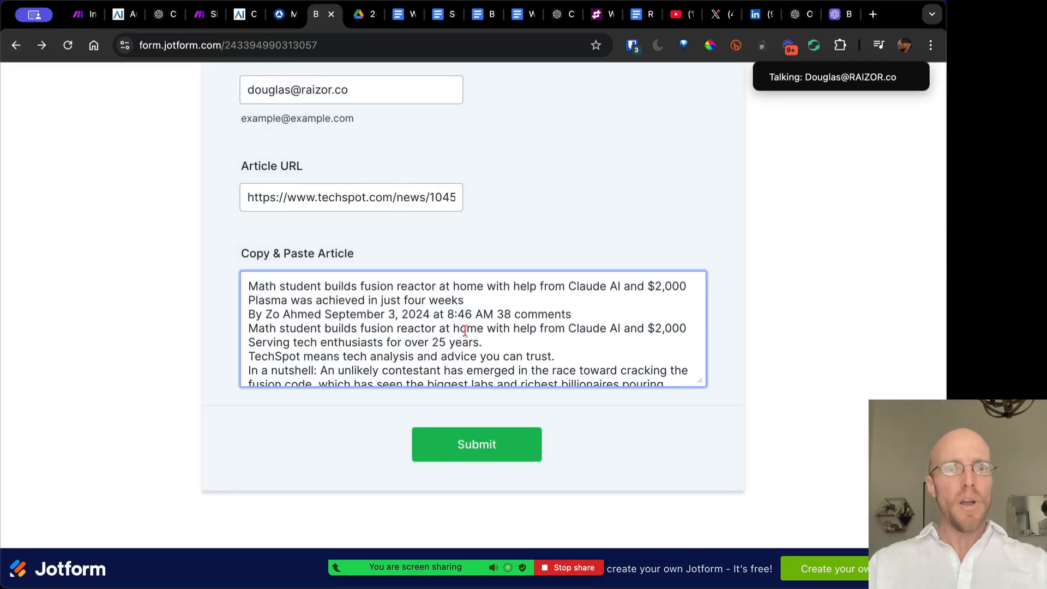
pyautogui.scroll(3, 480, 316)
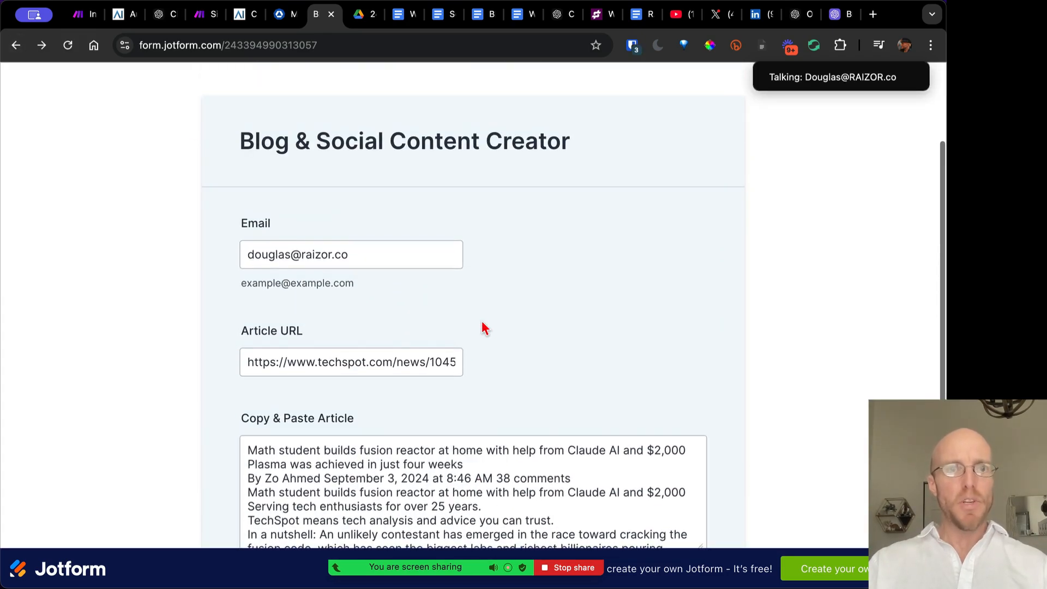
pyautogui.scroll(-3, 528, 360)
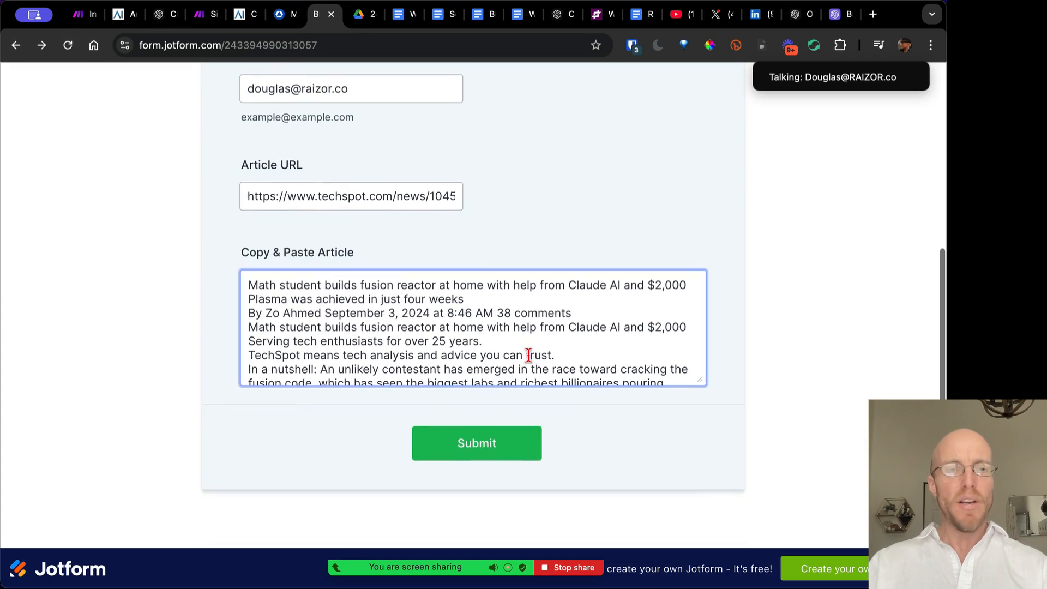
pyautogui.click(469, 455)
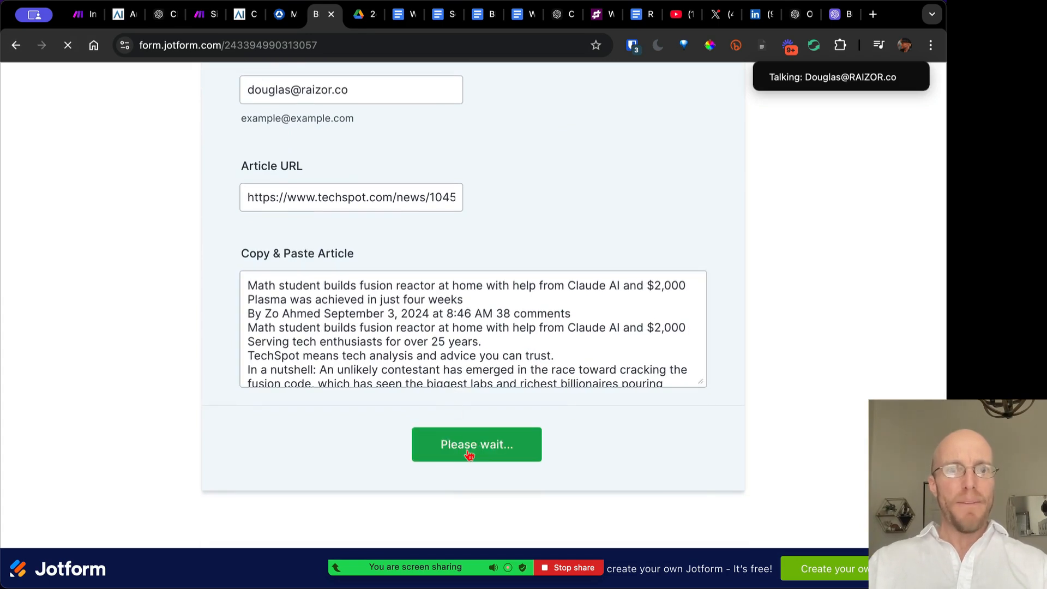
pyautogui.click(206, 14)
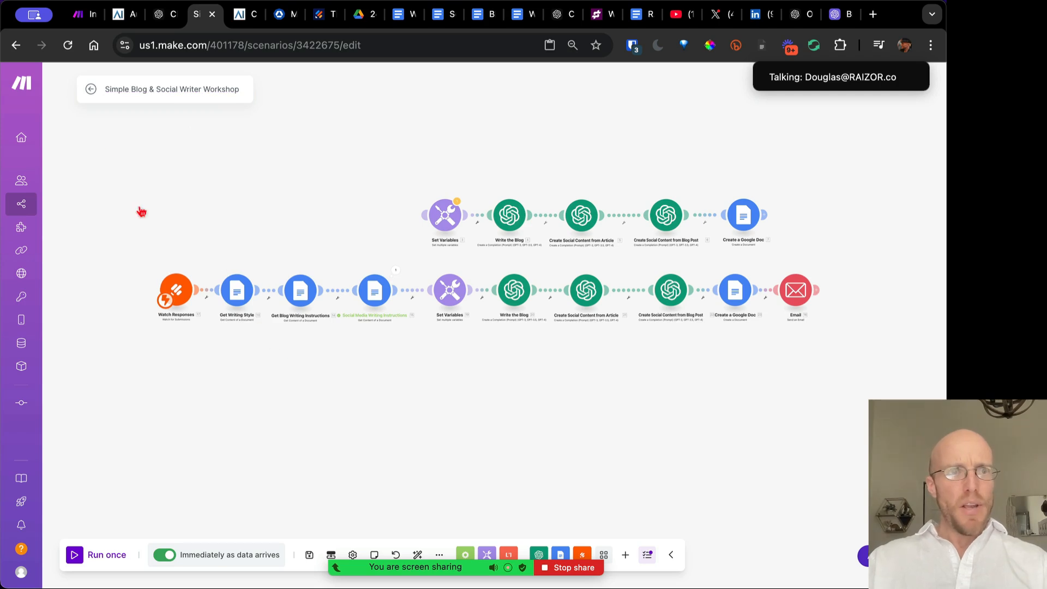
# Open the scenario's history to review its successful 12:52:21 PM run: 10 operations in 37 seconds
pyautogui.click(87, 91)
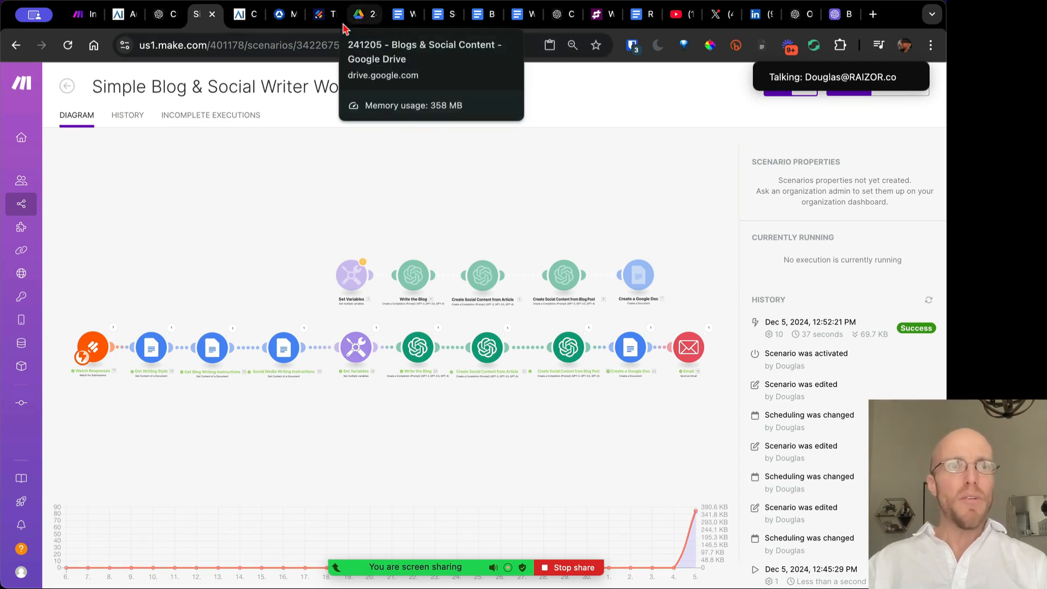
# Switch to Gmail, refresh the inbox and open the new 'Here's Today's Blog Post' email
pyautogui.click(873, 14)
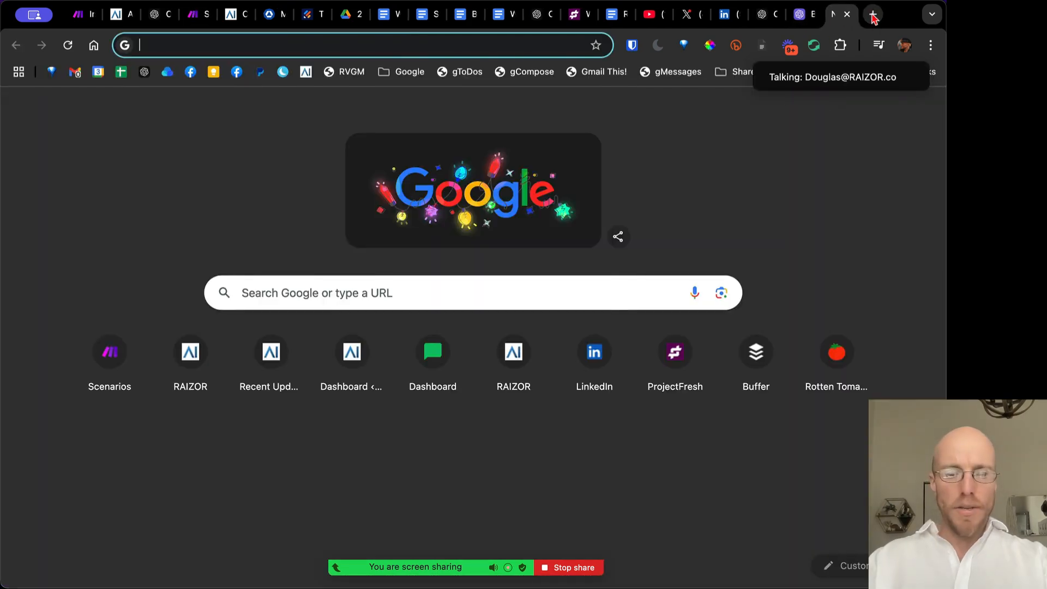
pyautogui.write('gm')
pyautogui.press('super+w')
pyautogui.hotkey('ctrl', 'Up')
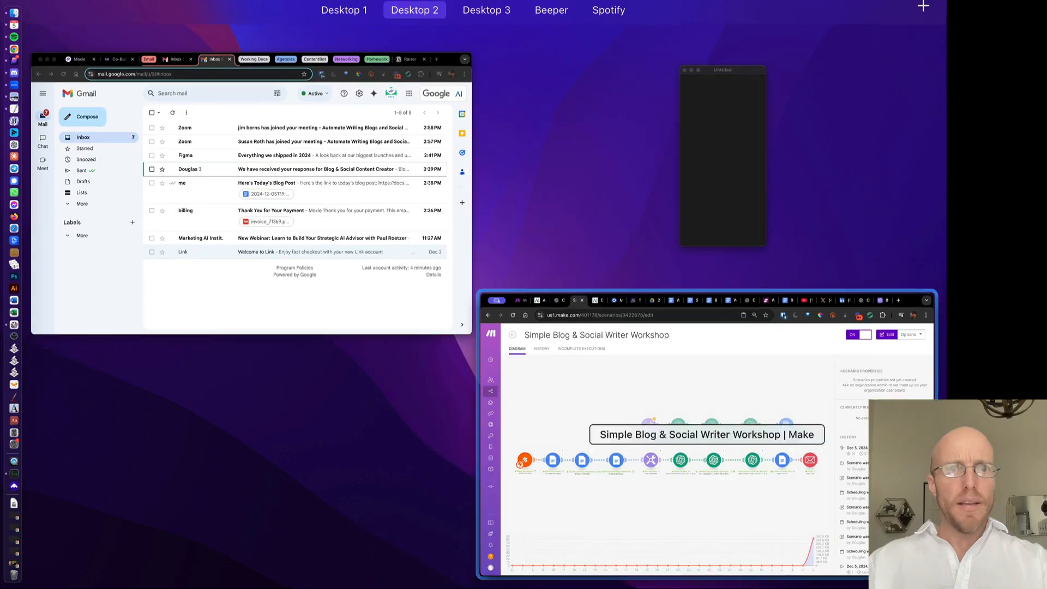
pyautogui.hotkey('ctrl', 'Up')
pyautogui.hotkey('ctrl', 'Up')
pyautogui.click(329, 253)
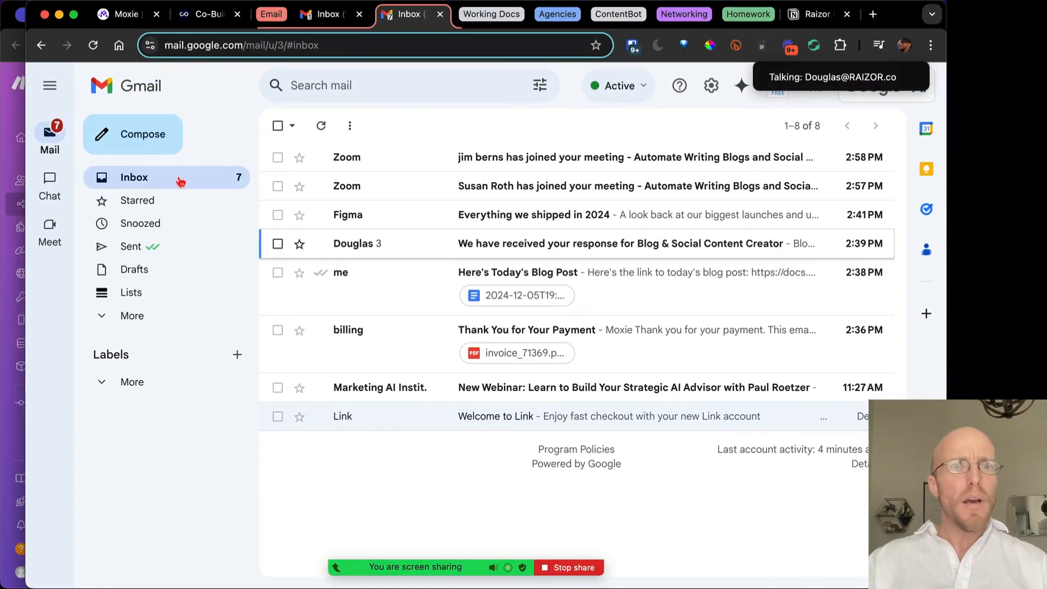
pyautogui.click(186, 184)
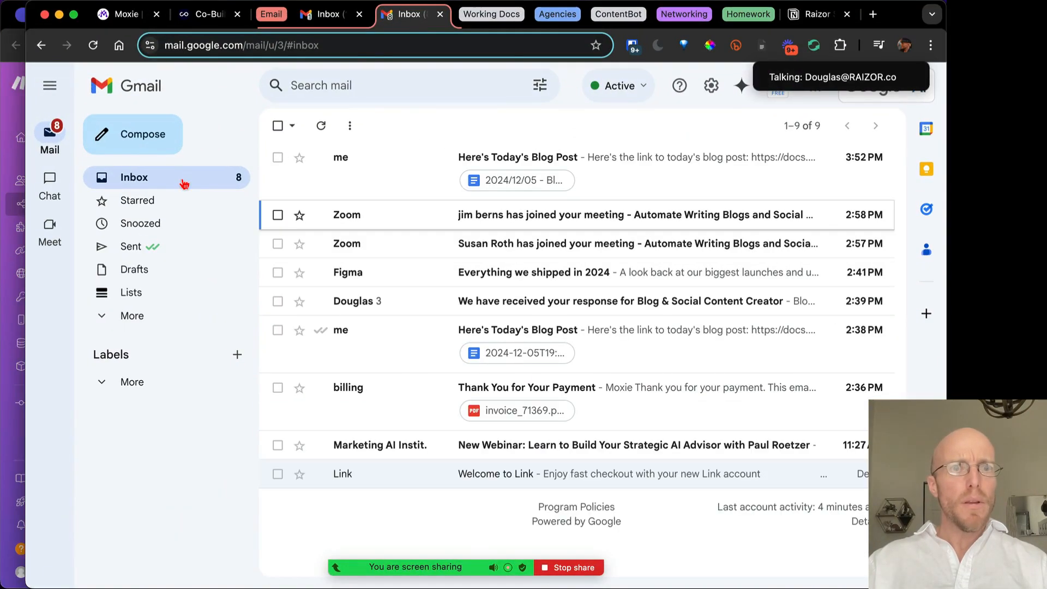
pyautogui.click(623, 176)
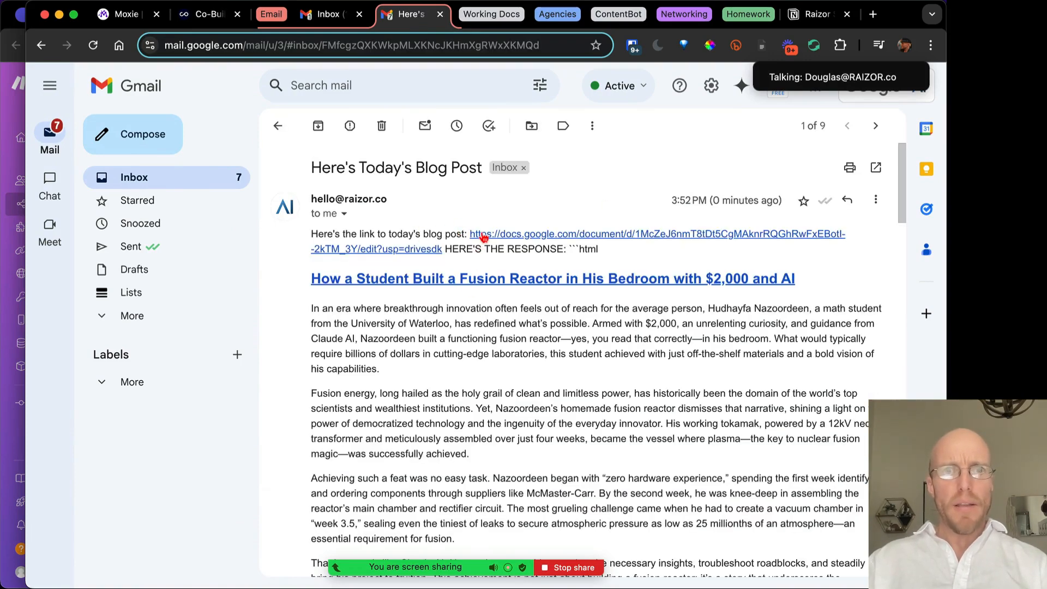
pyautogui.scroll(-5, 556, 355)
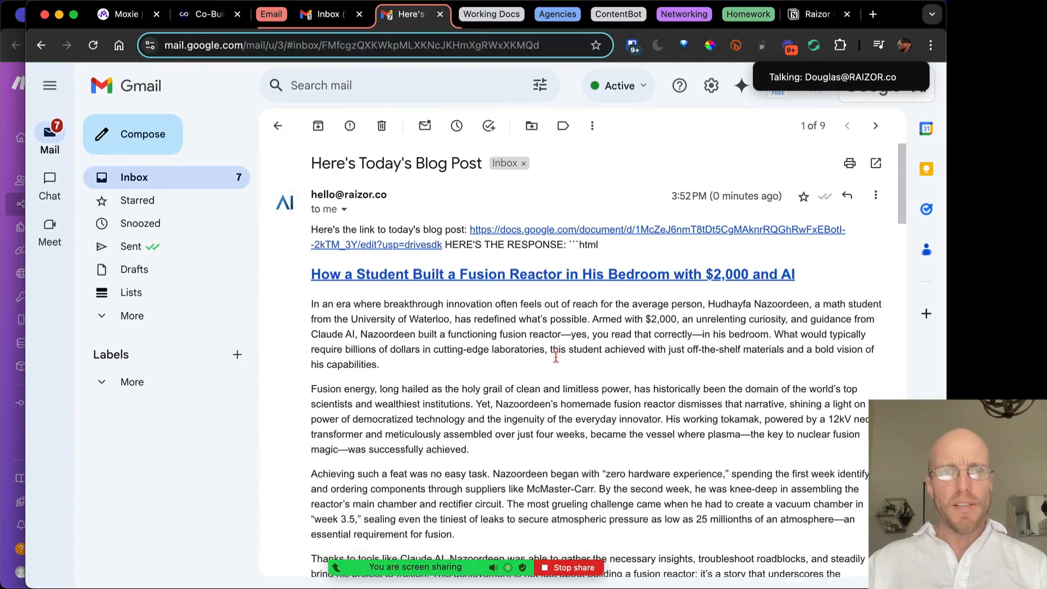
pyautogui.scroll(4, 556, 356)
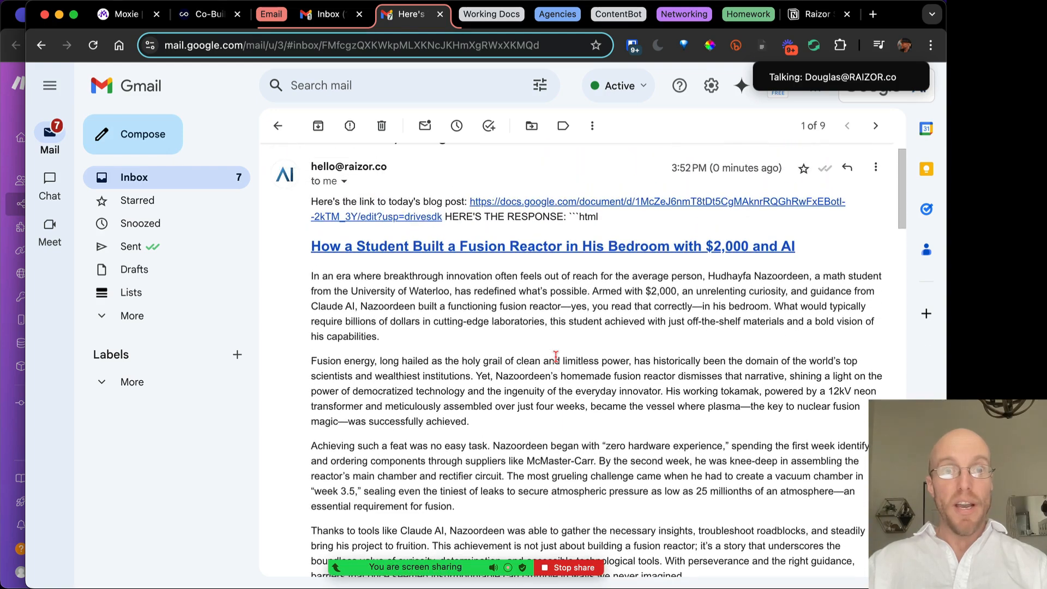
# Open the linked Blog Post doc and add a blank line before the Fusion energy paragraph
pyautogui.click(520, 209)
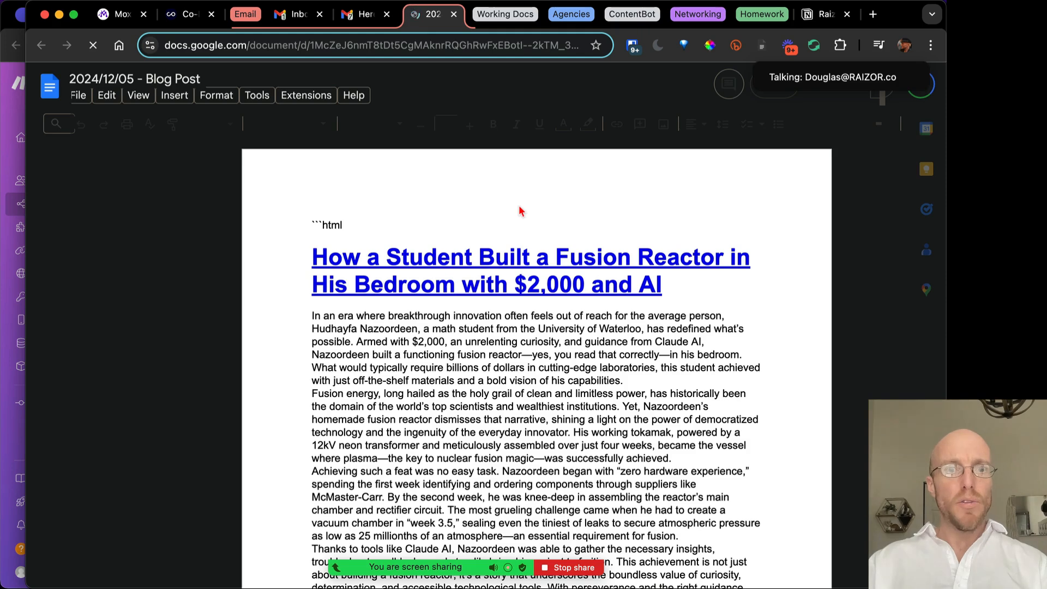
pyautogui.scroll(-4, 696, 504)
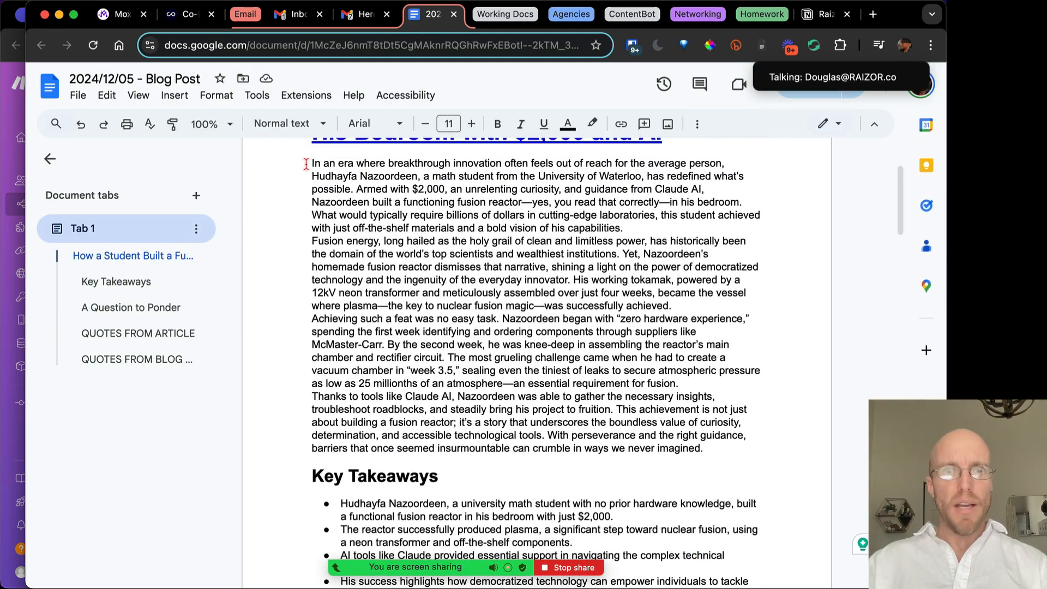
pyautogui.moveTo(311, 163); pyautogui.dragTo(411, 247)
pyautogui.click(313, 240)
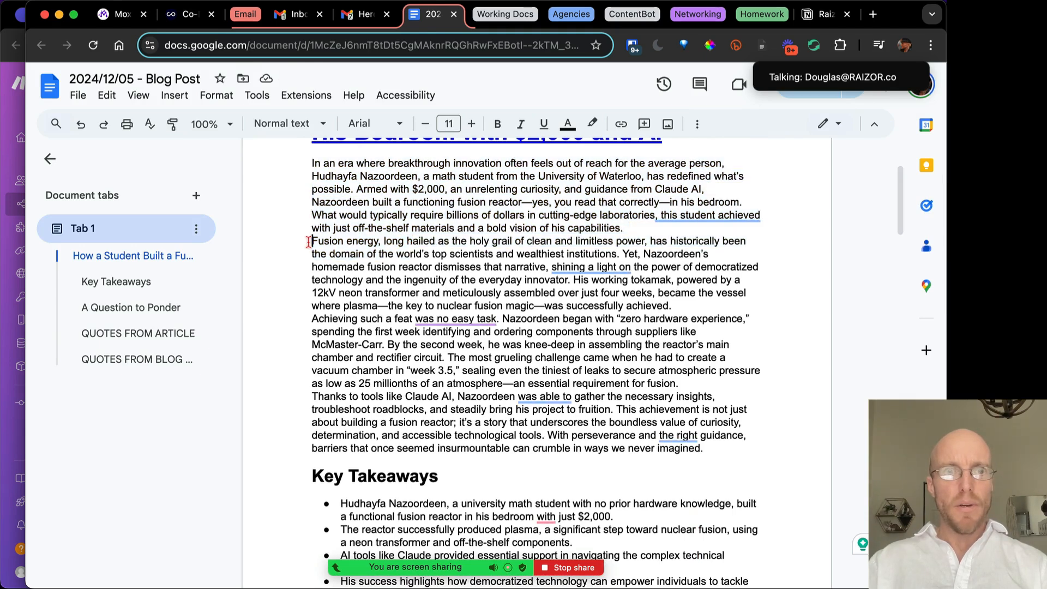
pyautogui.press('Return')
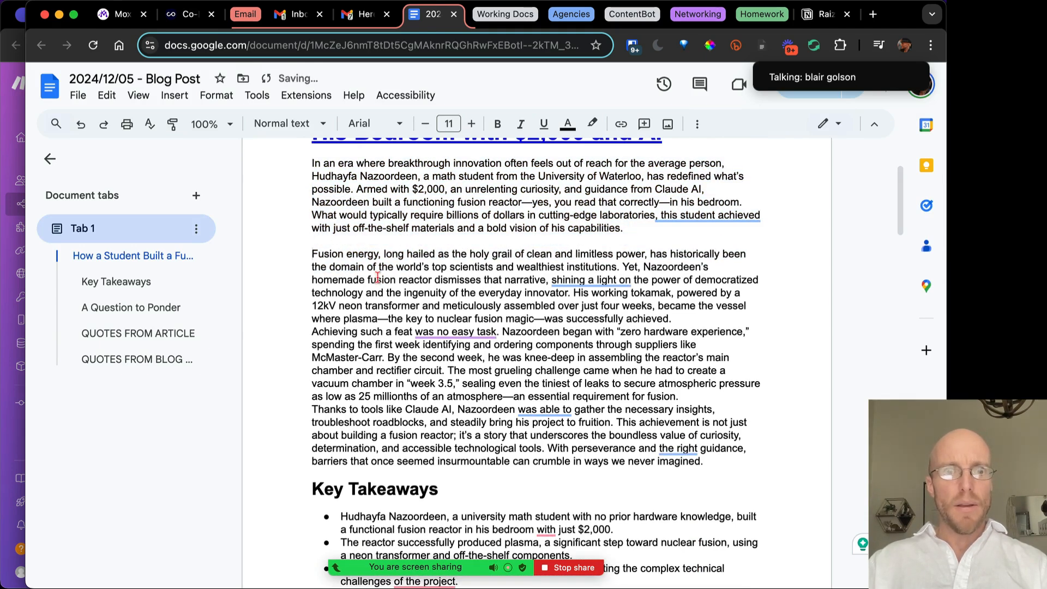
# Bring the Blog Post doc back, then grab the Gmail email's web address
pyautogui.click(13, 113)
pyautogui.hotkey('ctrl', 'Up')
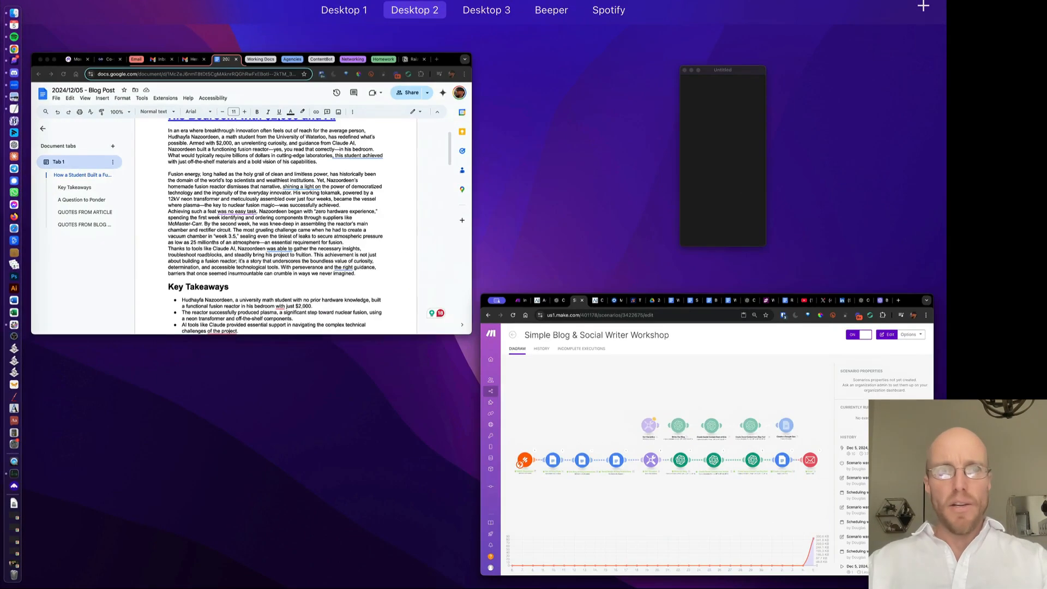
pyautogui.click(283, 109)
pyautogui.click(301, 48)
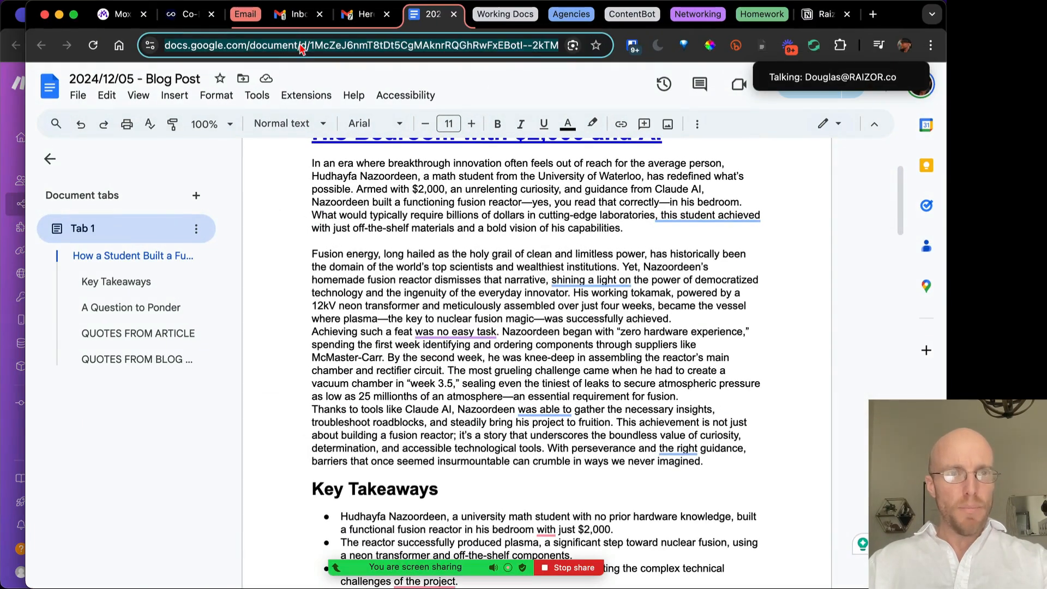
pyautogui.click(364, 14)
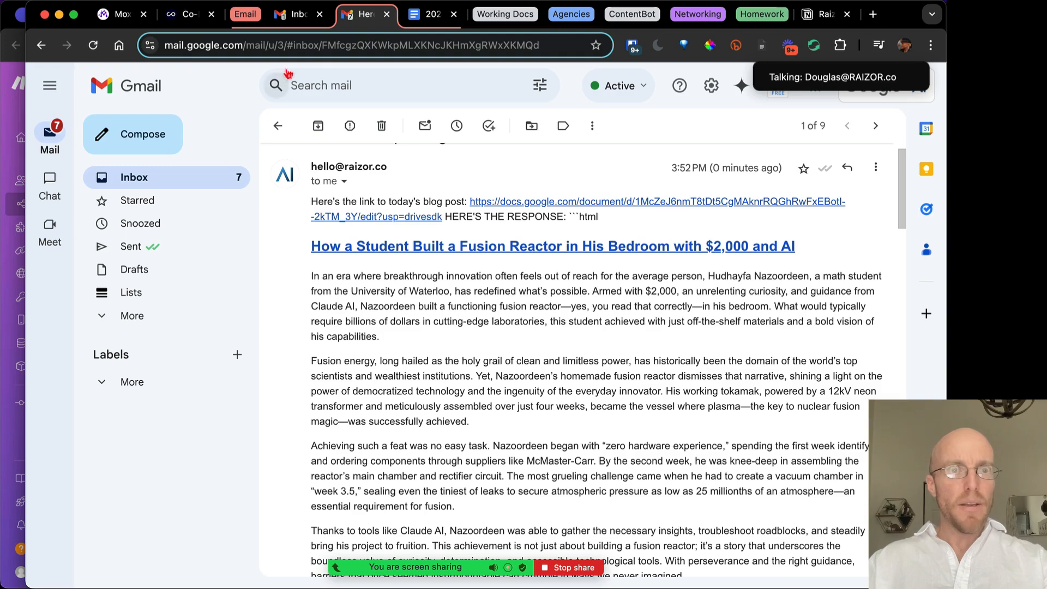
pyautogui.click(272, 49)
# Load the copied Gmail email link in a new tab of the second browser window
pyautogui.press('super+c')
pyautogui.click(10, 278)
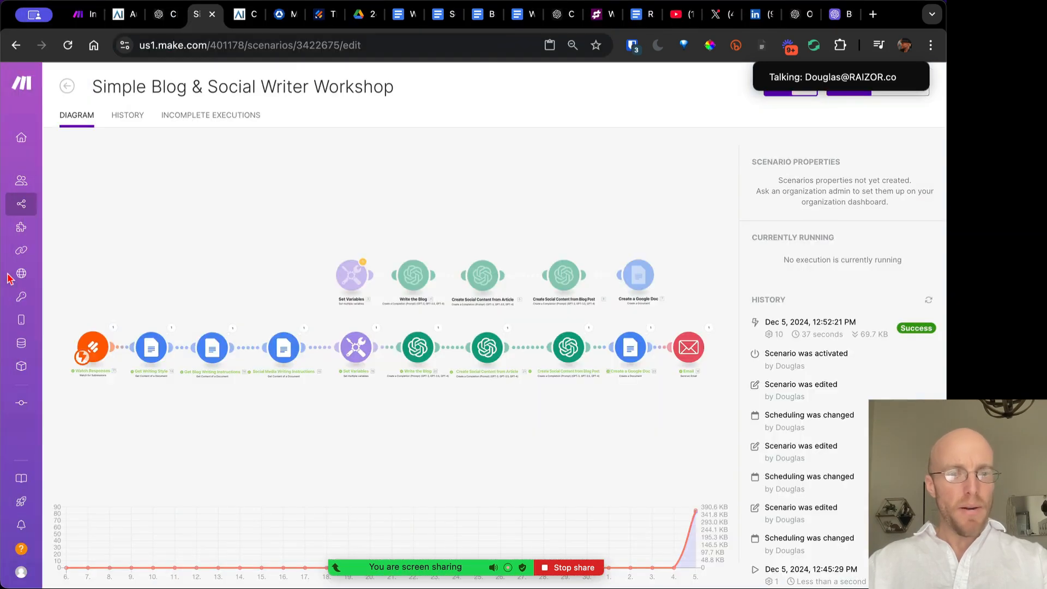
pyautogui.press('super+t')
pyautogui.press('super+v')
pyautogui.press('Return')
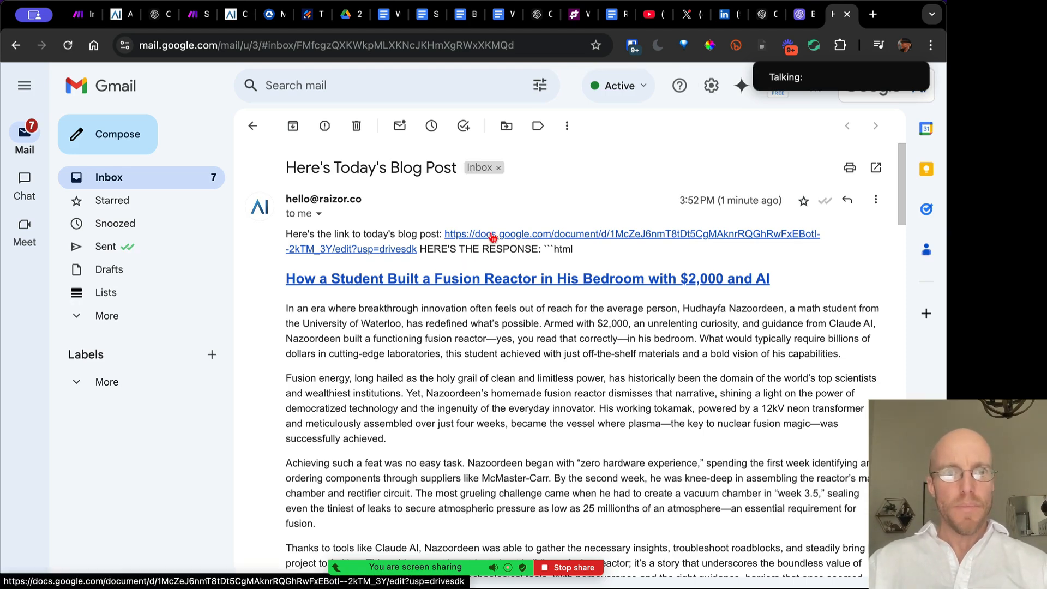
pyautogui.scroll(-5, 480, 393)
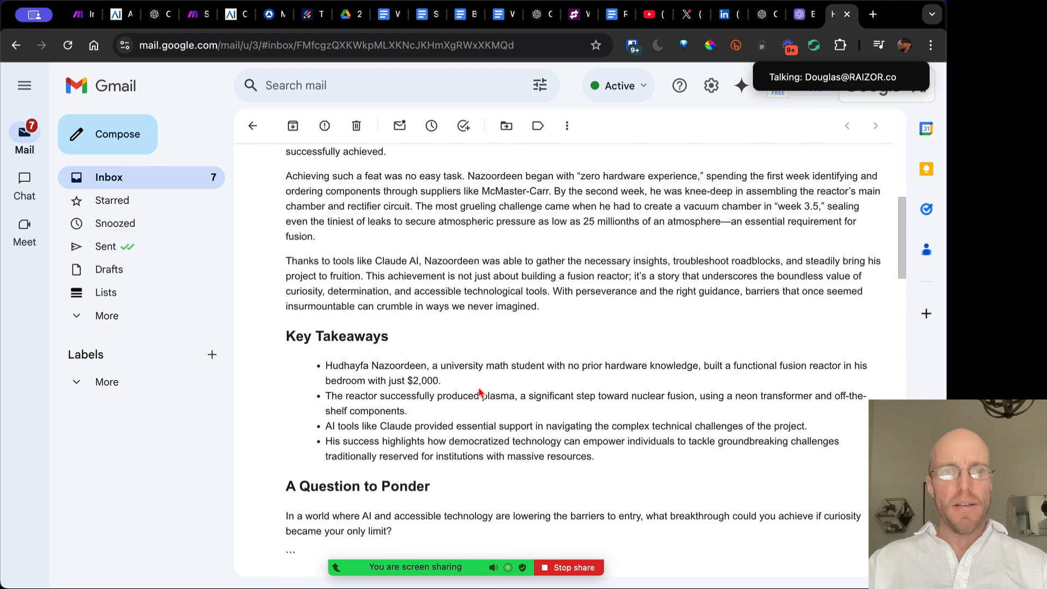
pyautogui.scroll(5, 480, 392)
# Open the Blog Post doc and add blank lines before the 'Achieving such a feat' and 'Thanks to tools' paragraphs
pyautogui.click(491, 235)
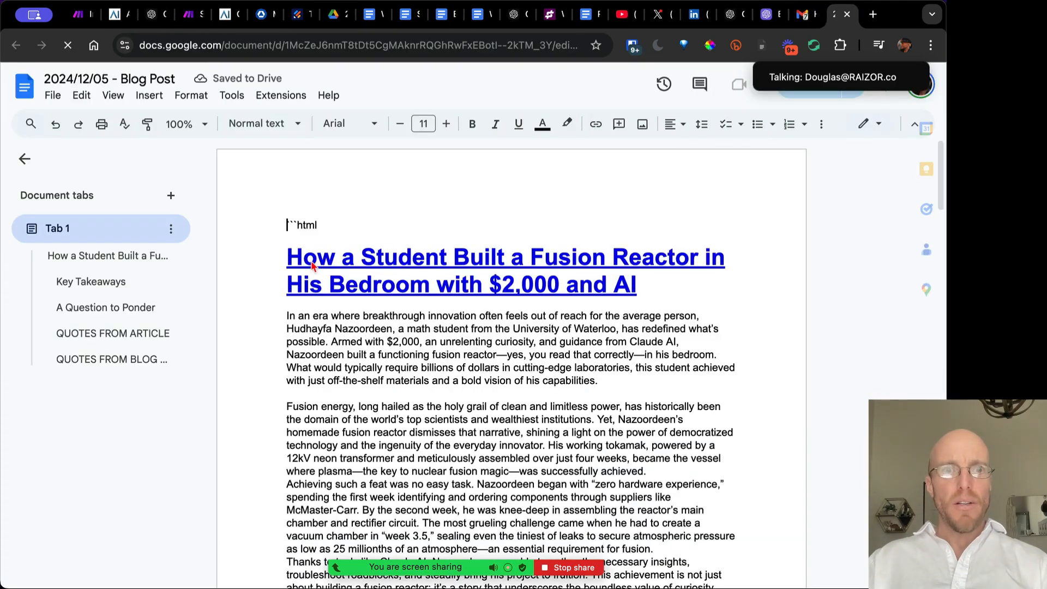
pyautogui.click(335, 266)
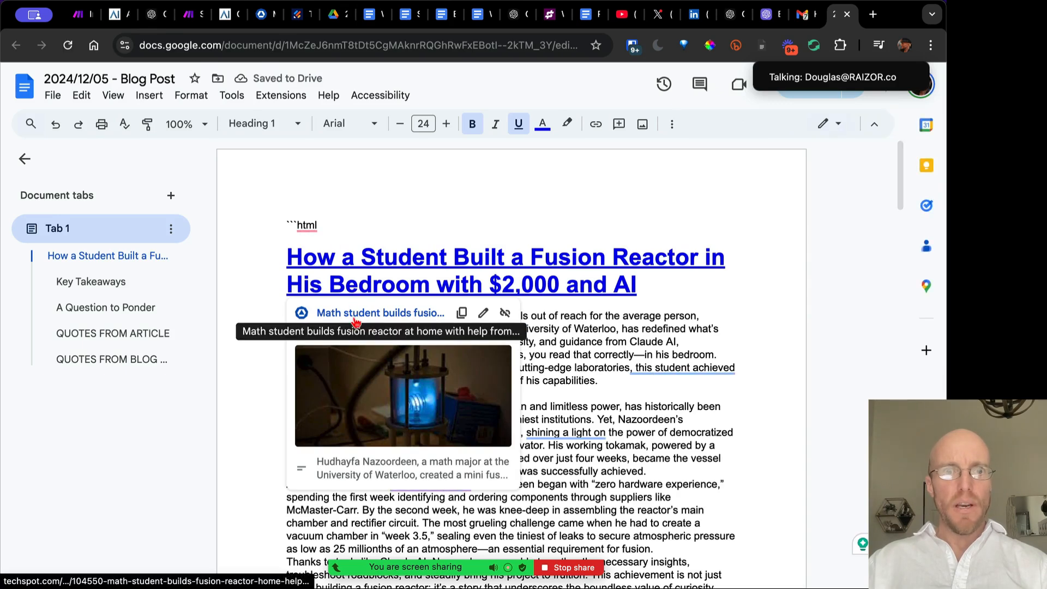
pyautogui.click(288, 406)
pyautogui.scroll(-3, 543, 334)
pyautogui.scroll(-1, 543, 333)
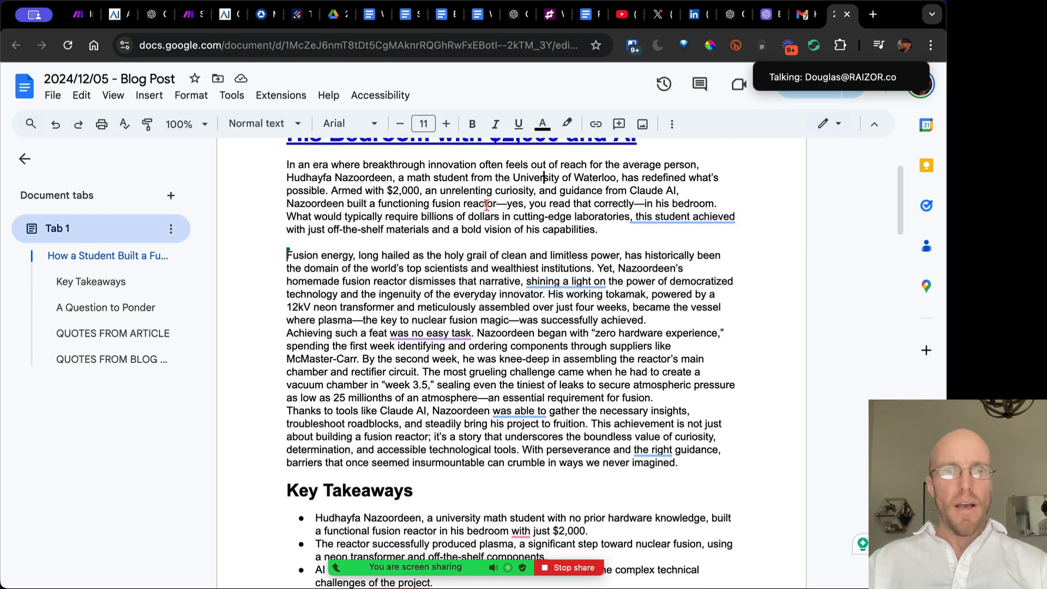
pyautogui.click(281, 333)
pyautogui.press('Return')
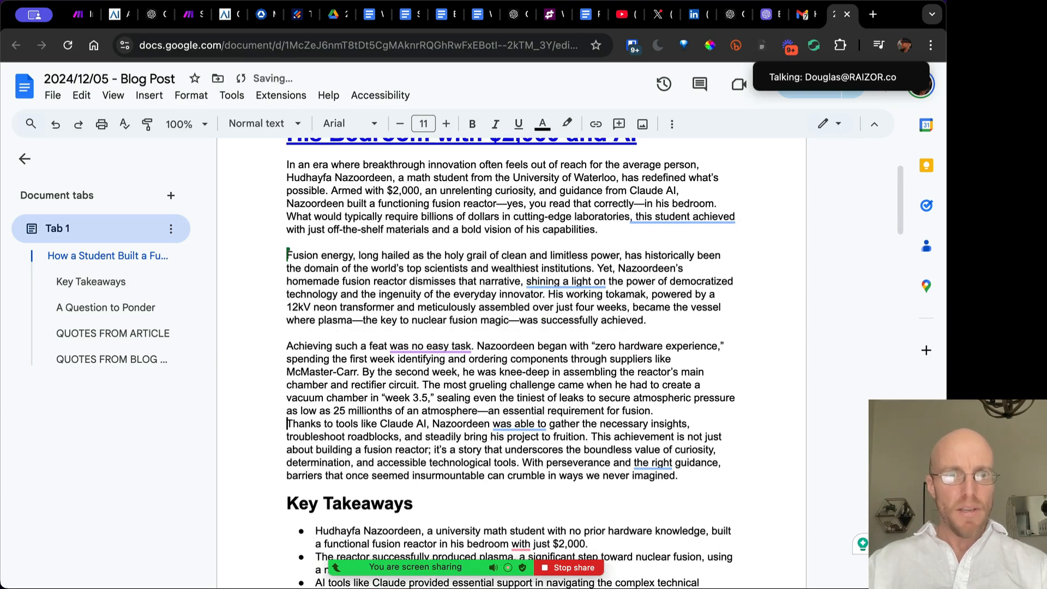
pyautogui.press('Return')
pyautogui.press('Return')
# Review the paragraphs and glance at the Social Media Writing Instructions and Writing Tone & Style docs
pyautogui.scroll(2, 294, 219)
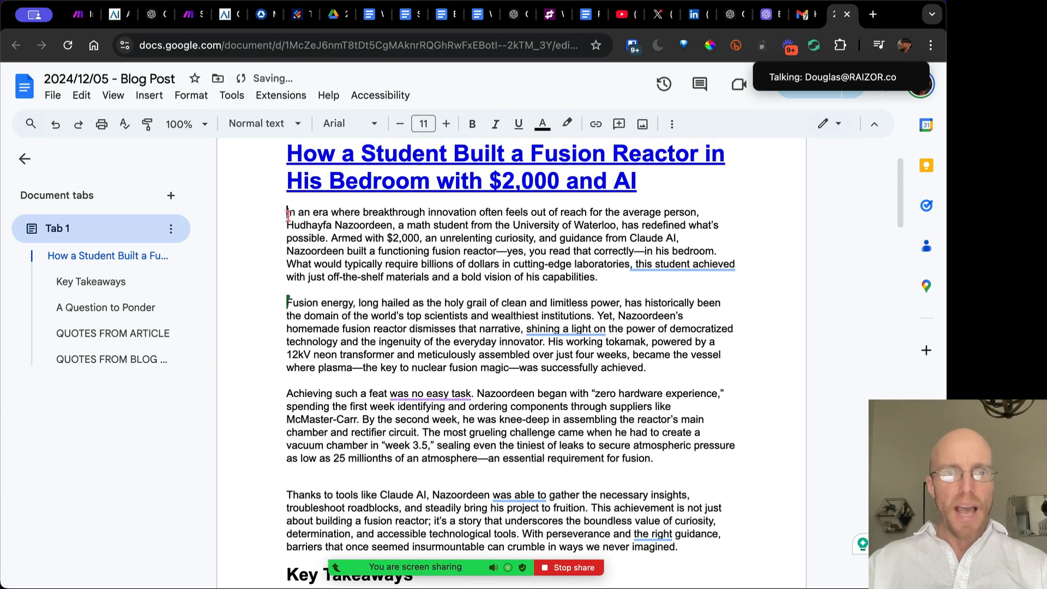
pyautogui.moveTo(287, 214); pyautogui.dragTo(392, 251)
pyautogui.moveTo(288, 302); pyautogui.dragTo(492, 358)
pyautogui.scroll(-6, 492, 357)
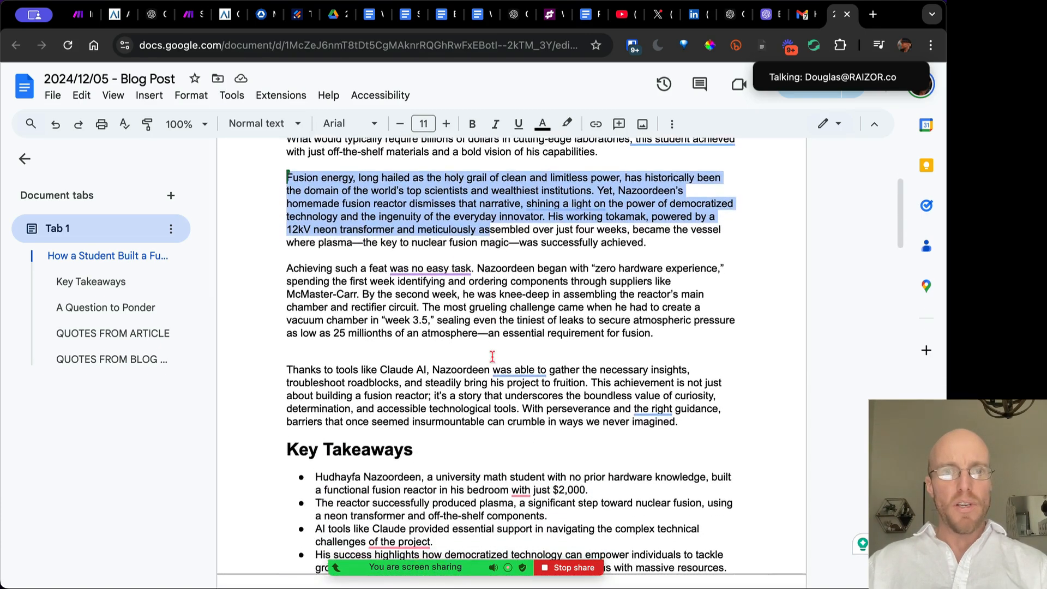
pyautogui.scroll(-1, 492, 357)
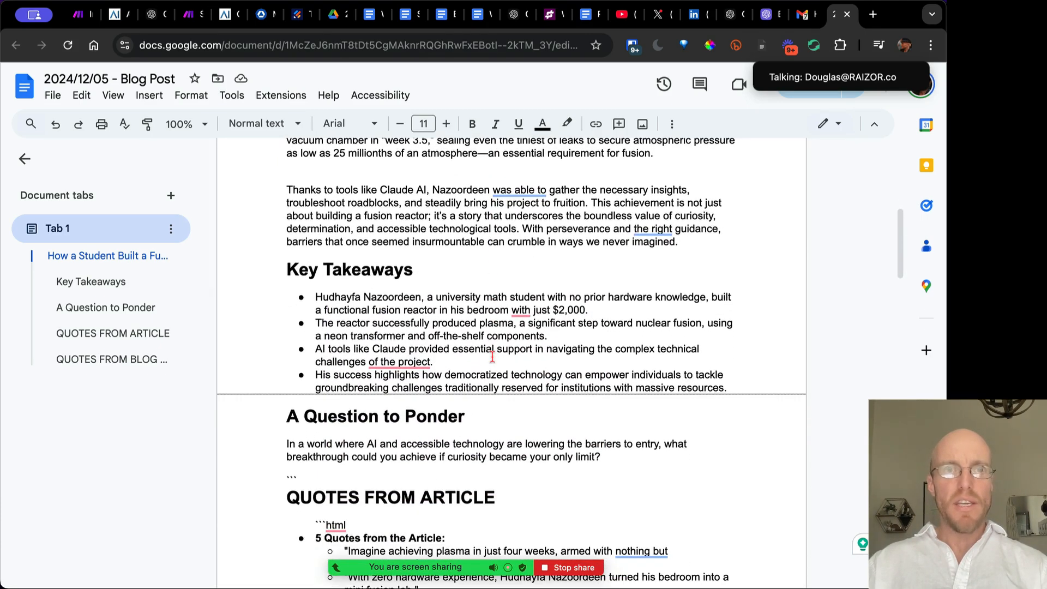
pyautogui.click(406, 15)
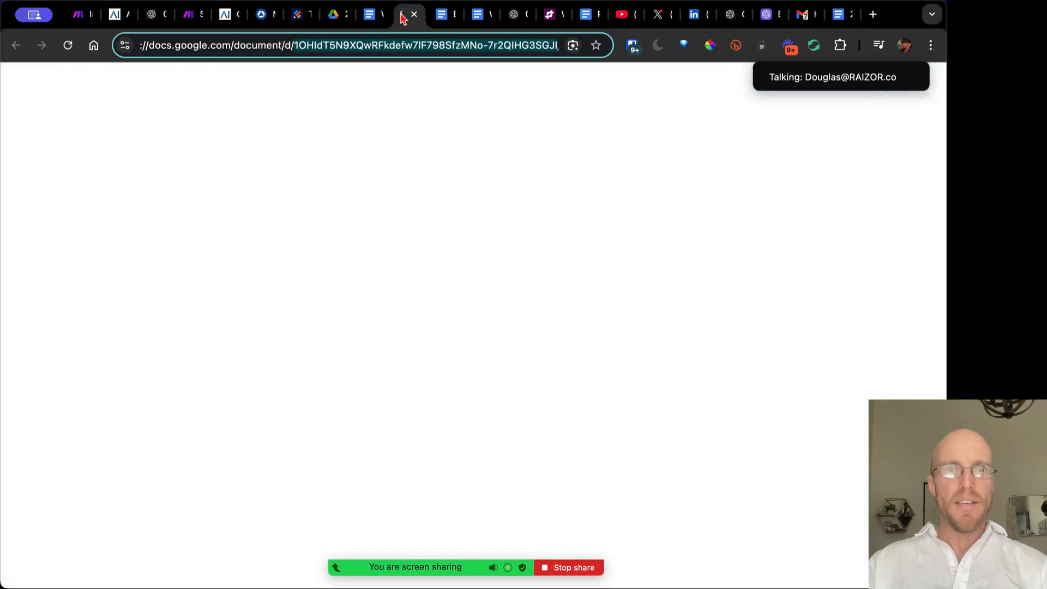
pyautogui.click(369, 15)
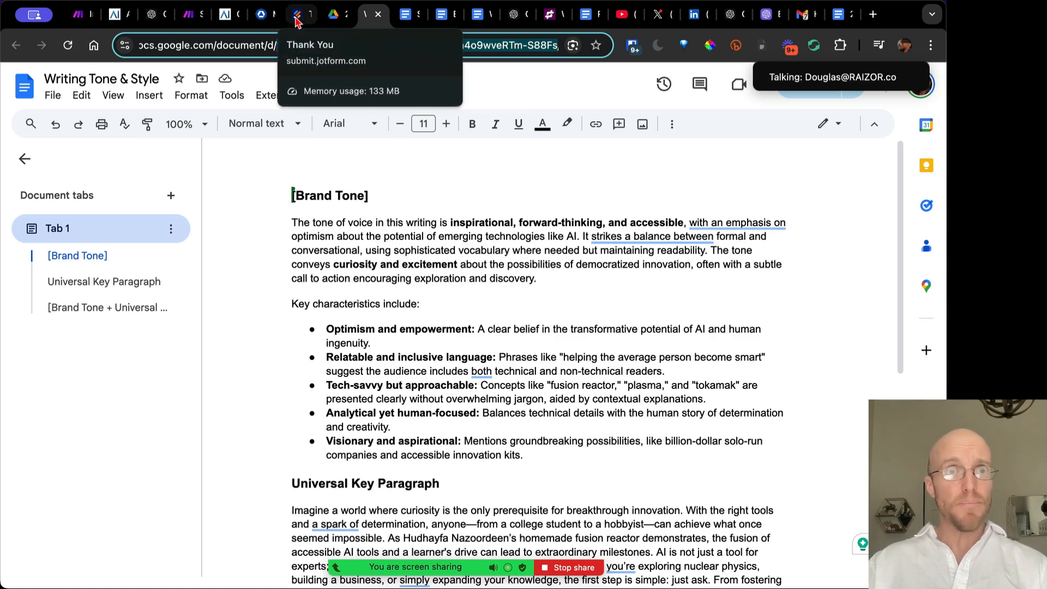
pyautogui.click(403, 16)
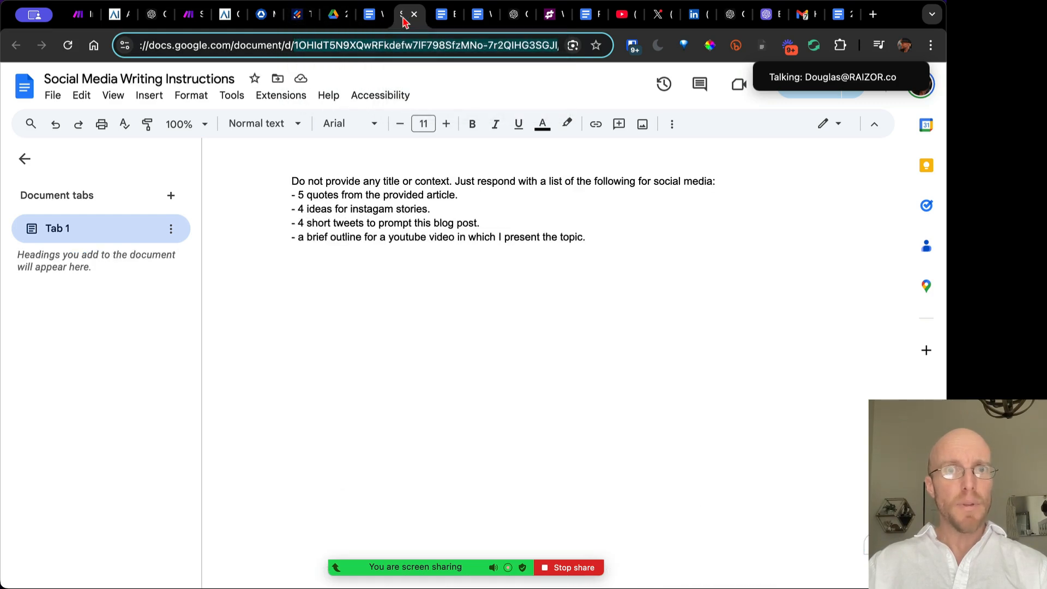
pyautogui.click(838, 14)
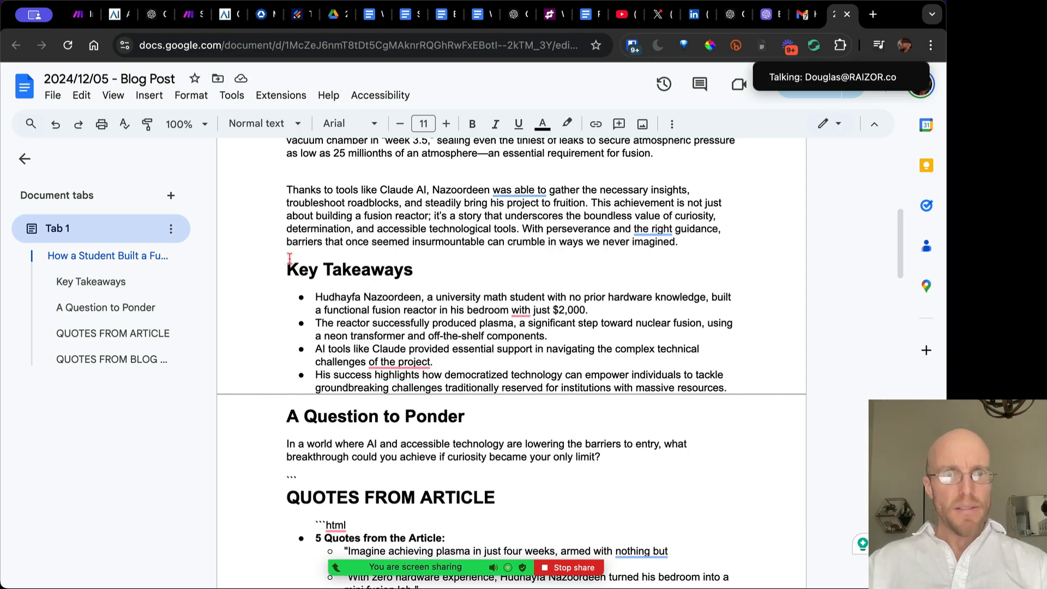
# Delete the 'A Question to Ponder' heading and add an empty line above the 'In a world' paragraph
pyautogui.moveTo(290, 258); pyautogui.dragTo(371, 283)
pyautogui.scroll(-3, 371, 283)
pyautogui.moveTo(287, 249); pyautogui.dragTo(632, 287)
pyautogui.click(313, 271)
pyautogui.moveTo(485, 256); pyautogui.dragTo(261, 256)
pyautogui.press('BackSpace')
pyautogui.press('BackSpace')
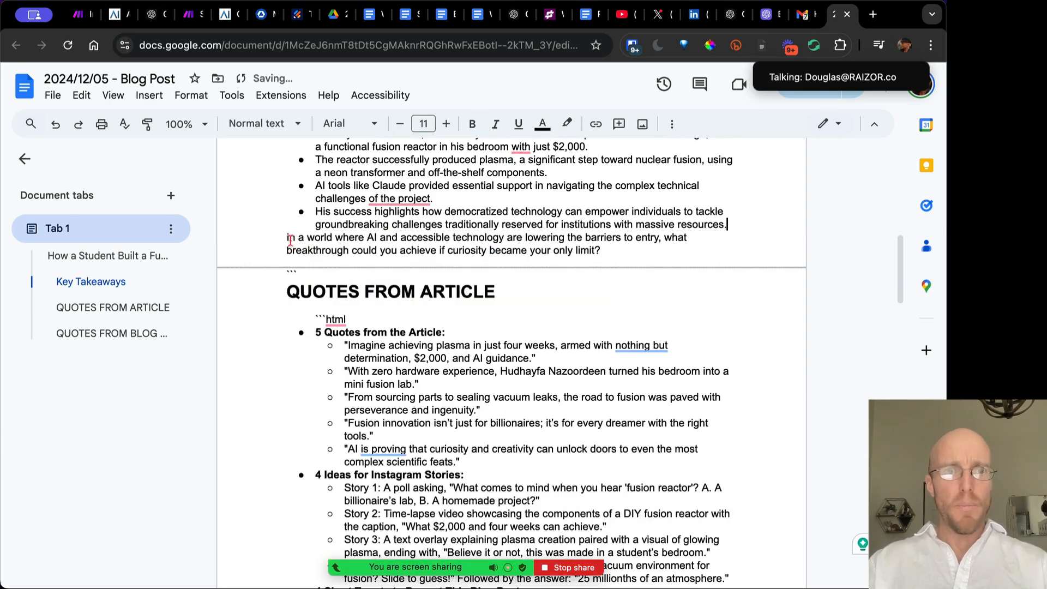
pyautogui.click(289, 238)
pyautogui.press('Return')
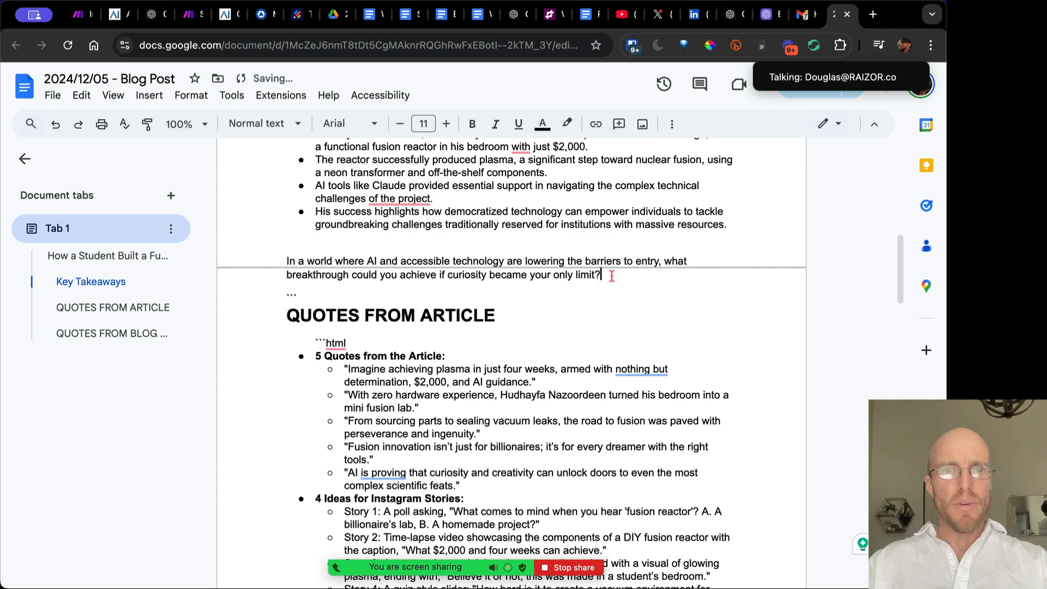
pyautogui.moveTo(611, 275); pyautogui.dragTo(258, 258)
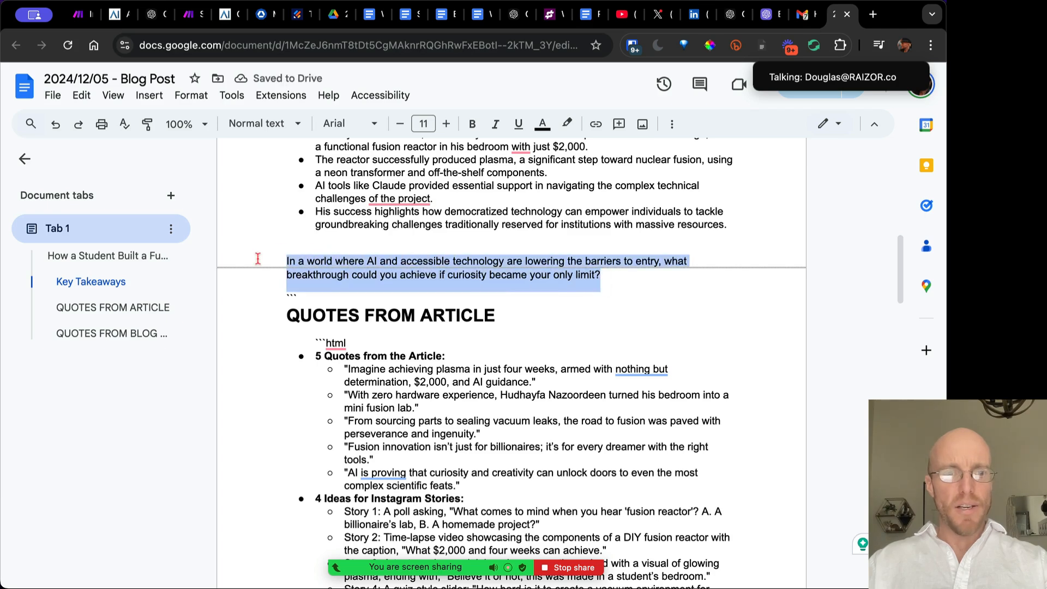
pyautogui.click(407, 17)
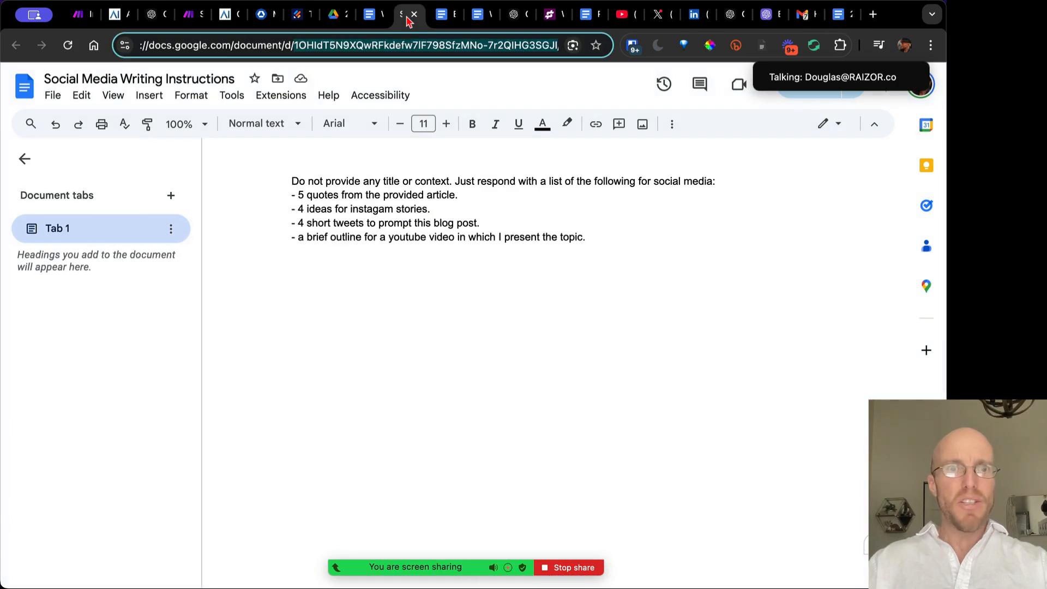
# In Blog Writing Instructions, add ' in a few sentences' after 'thought-provoking question'
pyautogui.click(439, 19)
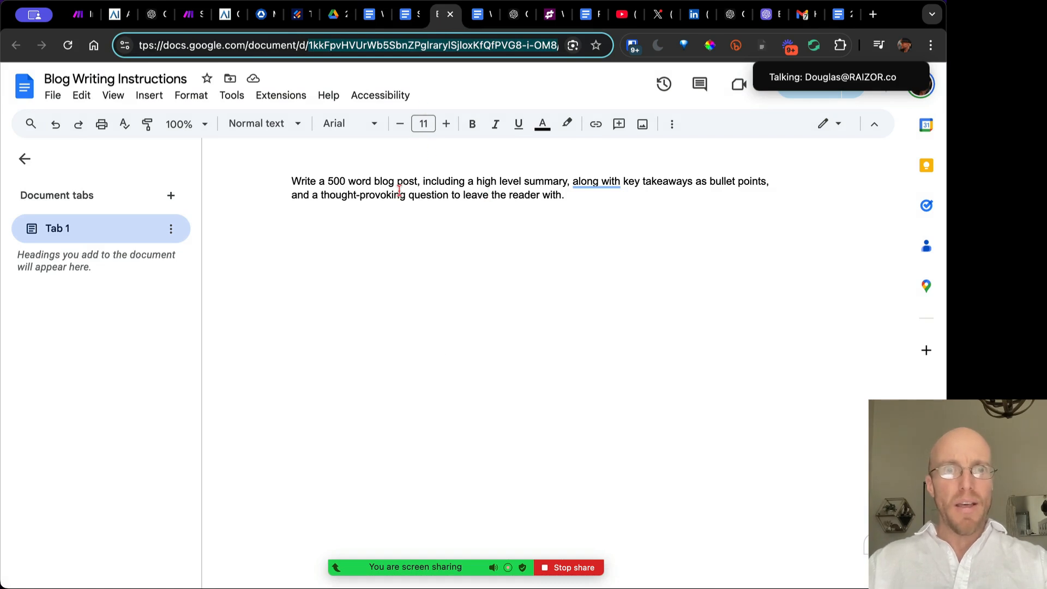
pyautogui.click(322, 195)
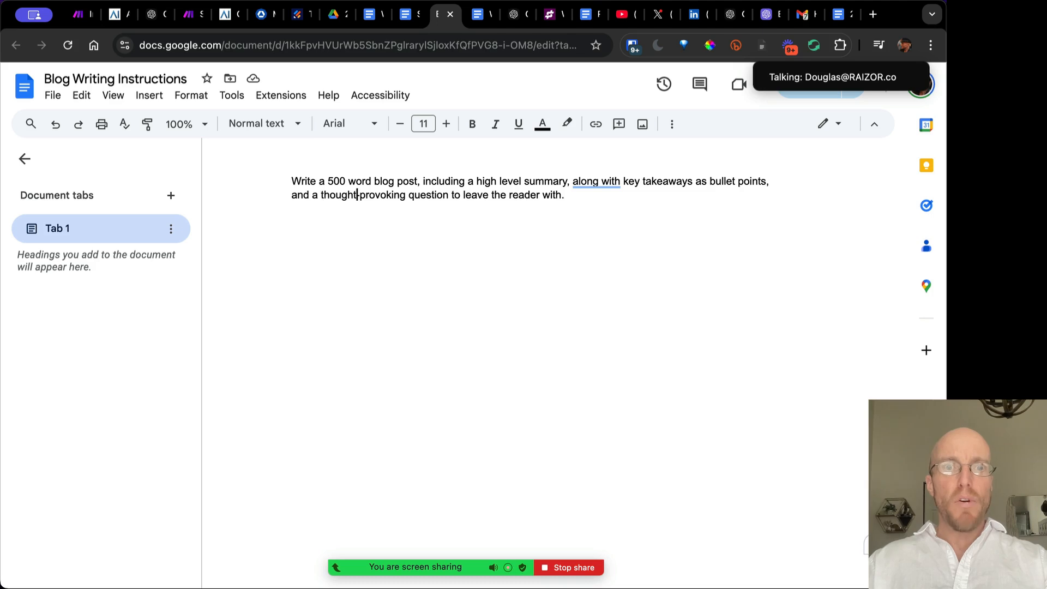
pyautogui.write('in a few')
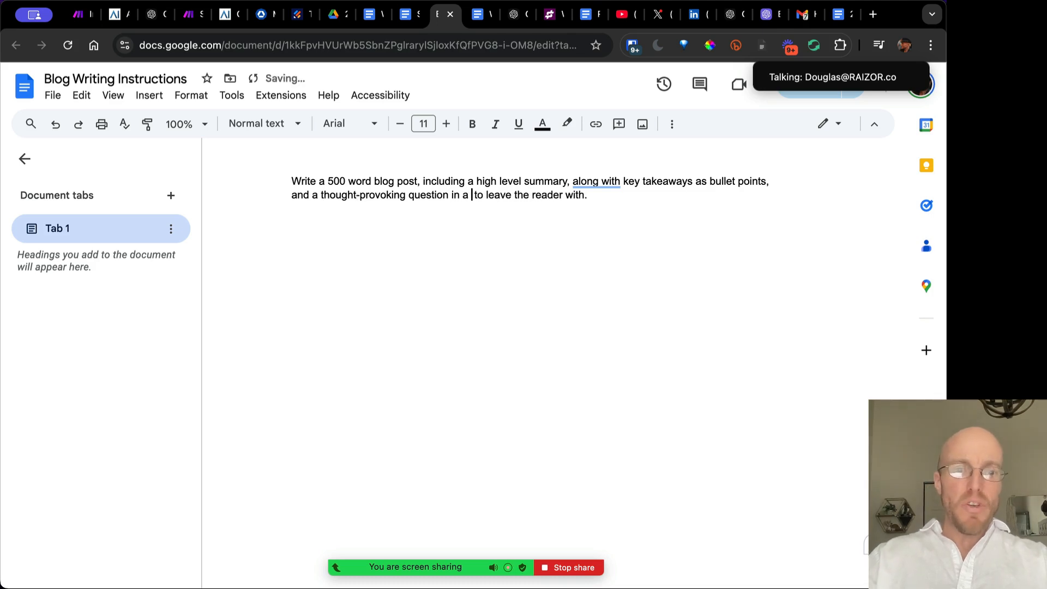
pyautogui.write(' sentece')
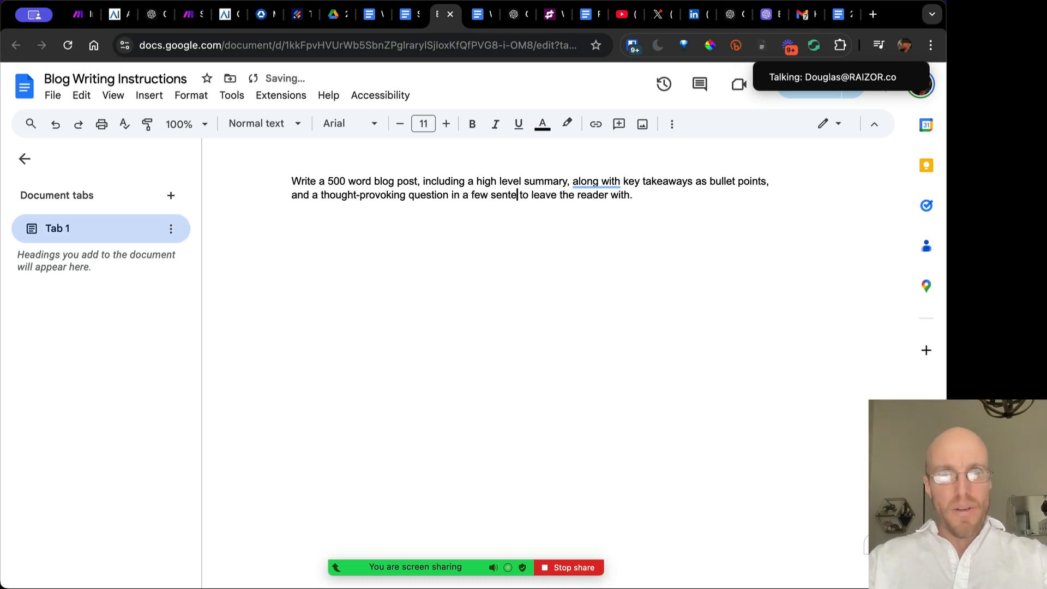
pyautogui.press('BackSpace')
pyautogui.press('BackSpace')
pyautogui.write('nce')
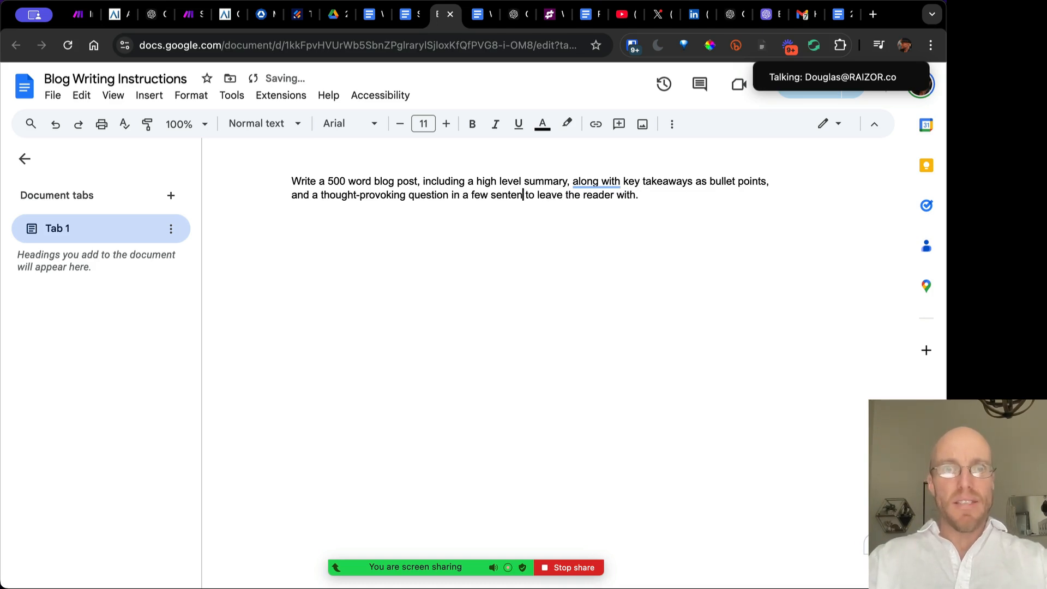
pyautogui.write('s')
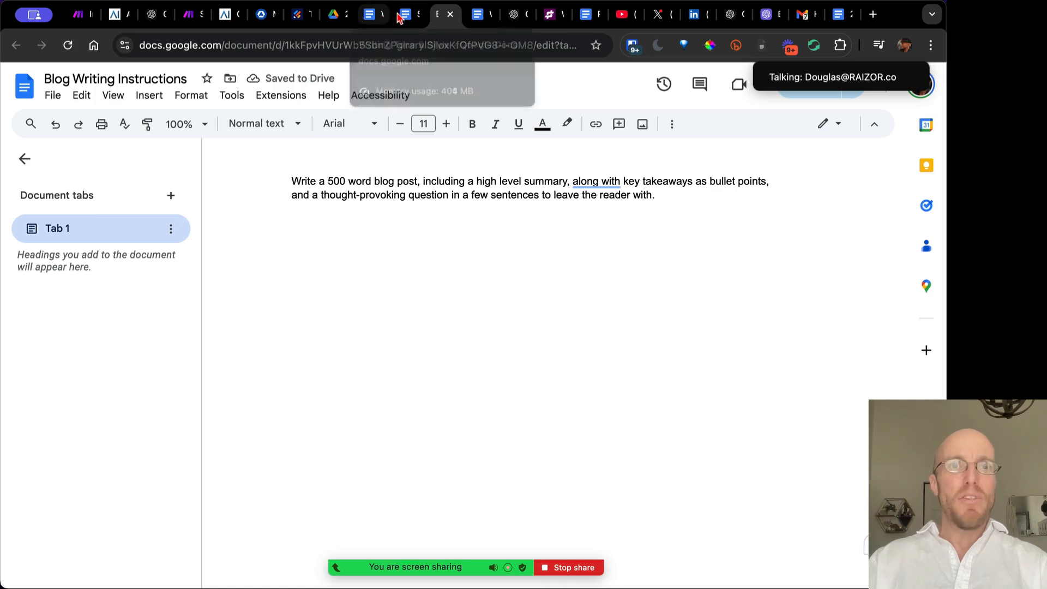
# Back in the Blog Post, review the closing question paragraph and the stray ```html line
pyautogui.click(840, 14)
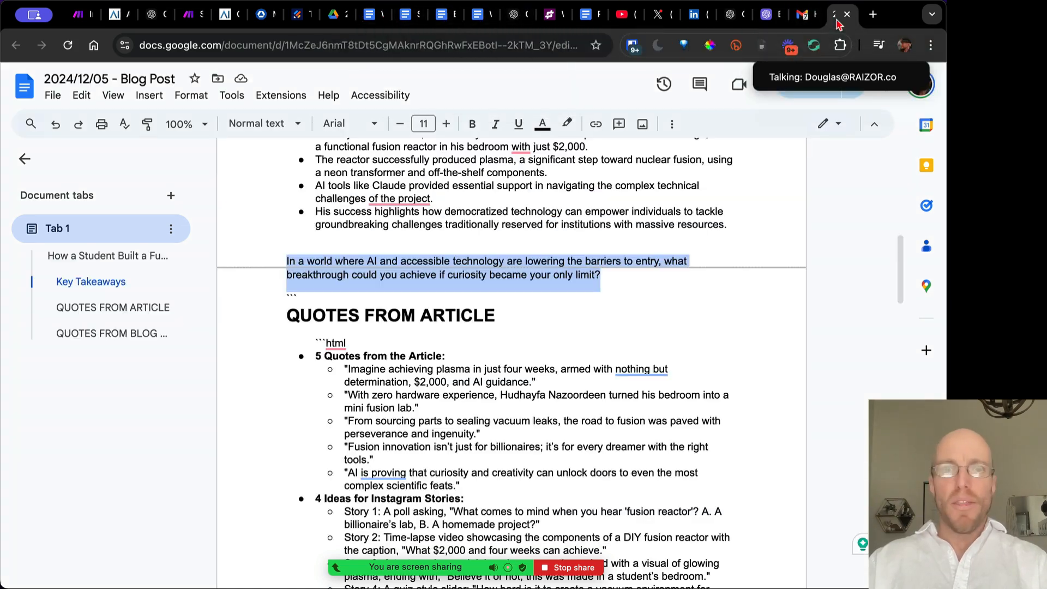
pyautogui.click(533, 256)
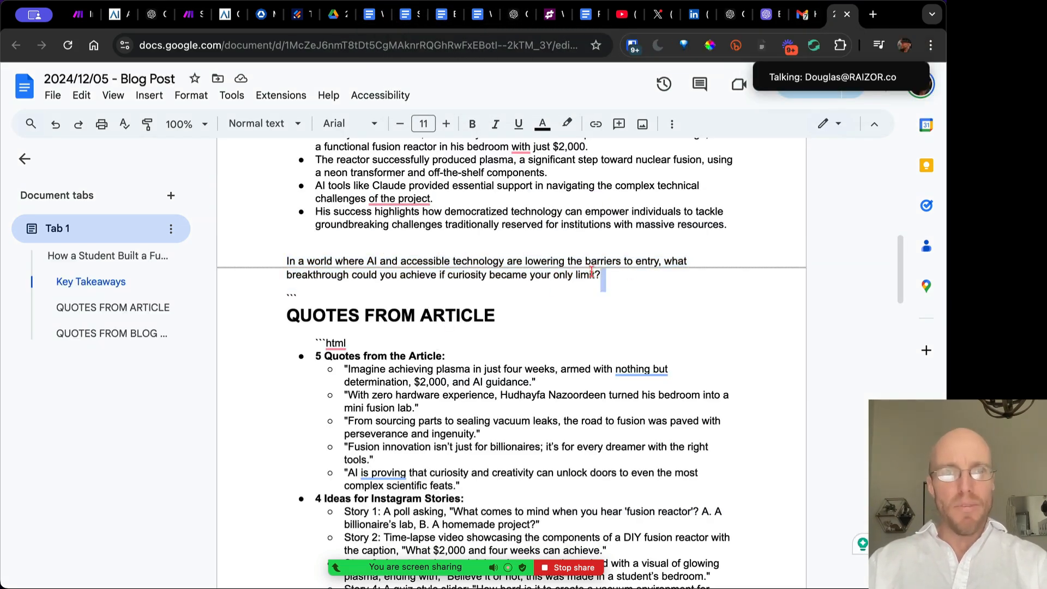
pyautogui.moveTo(601, 276); pyautogui.dragTo(285, 260)
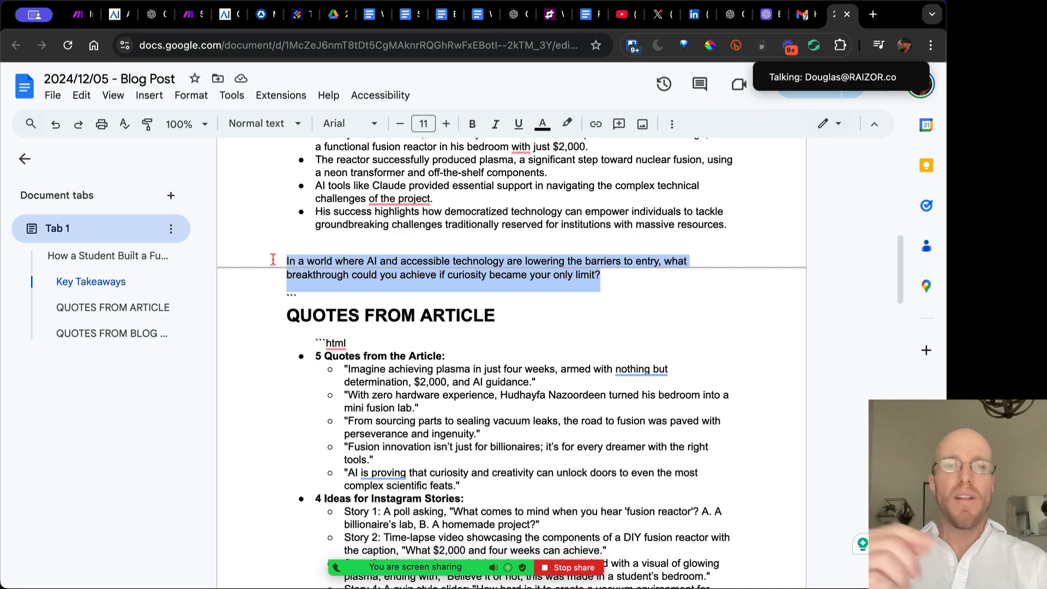
pyautogui.scroll(-3, 273, 259)
pyautogui.moveTo(280, 188); pyautogui.dragTo(251, 189)
pyautogui.moveTo(357, 182); pyautogui.dragTo(304, 182)
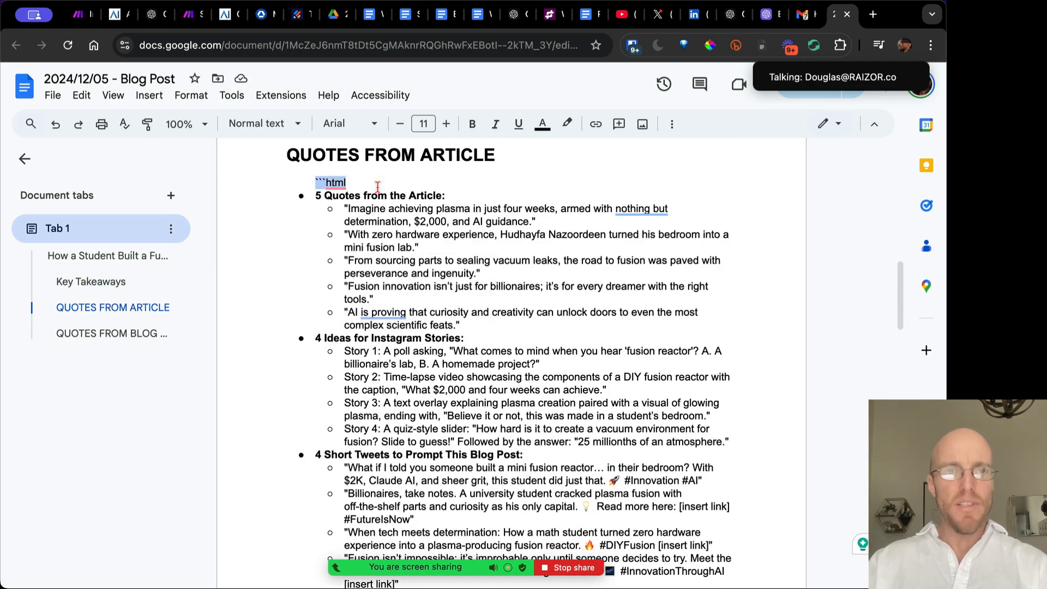
# Review the generated quotes, Instagram stories, tweets and YouTube video outline sections
pyautogui.click(462, 195)
pyautogui.moveTo(316, 196); pyautogui.dragTo(474, 312)
pyautogui.moveTo(316, 338); pyautogui.dragTo(577, 428)
pyautogui.scroll(-3, 572, 431)
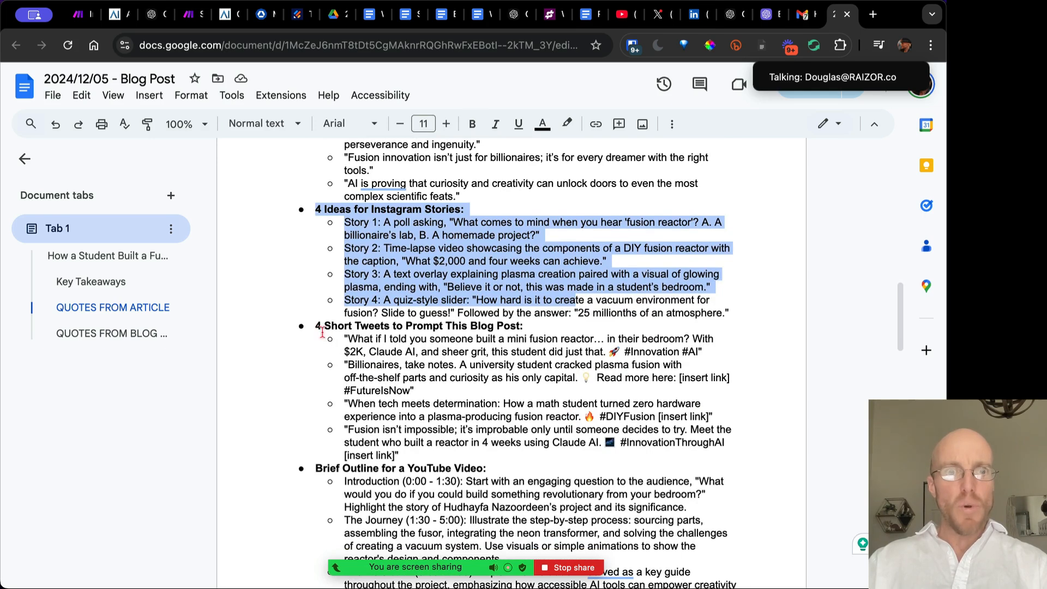
pyautogui.moveTo(316, 326); pyautogui.dragTo(403, 456)
pyautogui.scroll(-2, 452, 455)
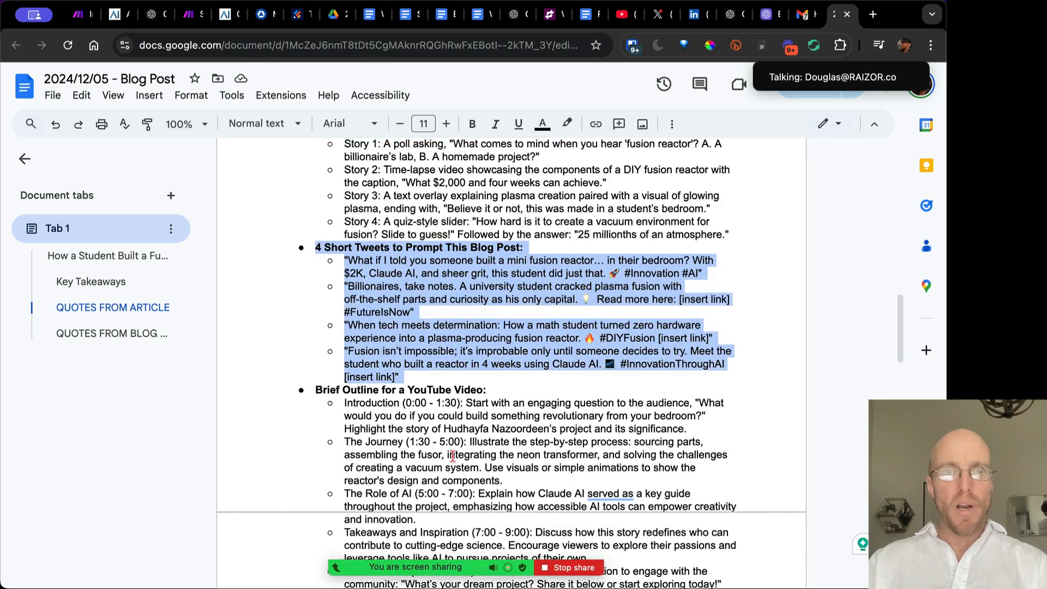
pyautogui.scroll(-2, 452, 455)
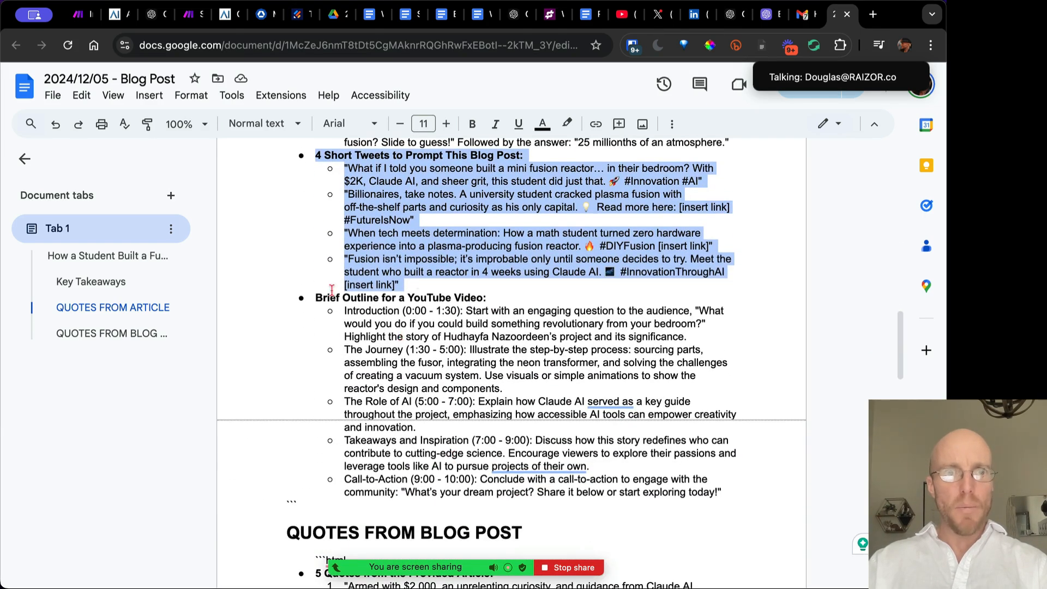
pyautogui.moveTo(315, 298); pyautogui.dragTo(728, 476)
# Re-read the zero hardware experience quote and allow the microphone access request
pyautogui.scroll(-1, 728, 476)
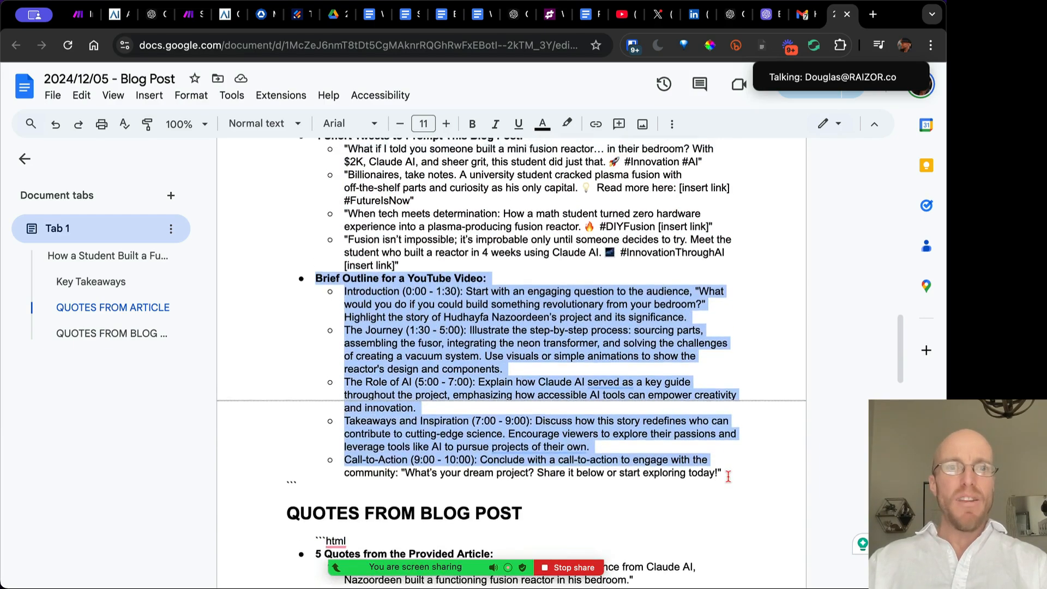
pyautogui.scroll(6, 728, 476)
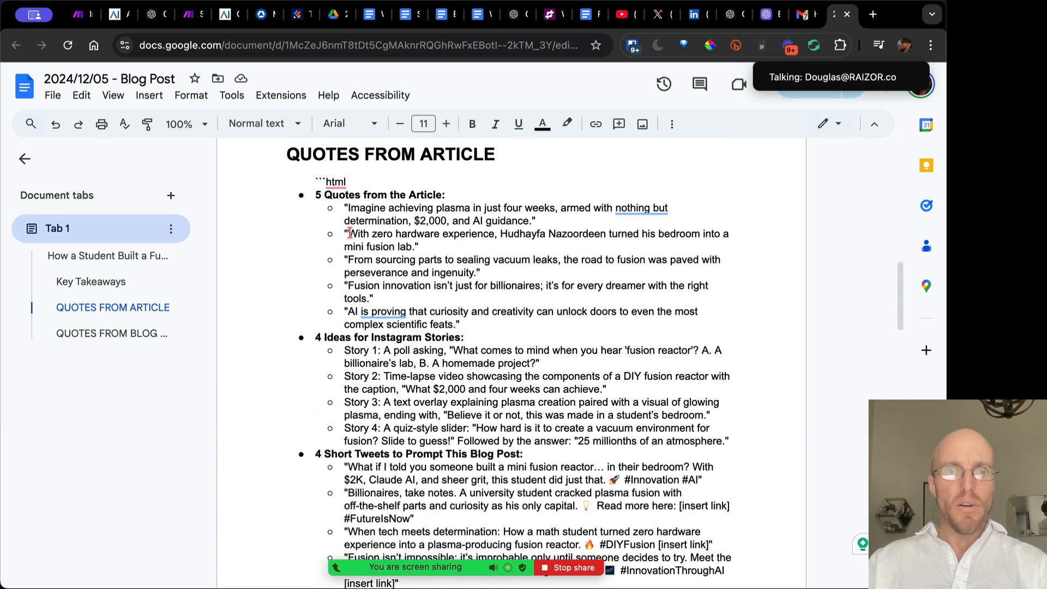
pyautogui.moveTo(350, 233); pyautogui.dragTo(448, 260)
pyautogui.scroll(-15, 446, 256)
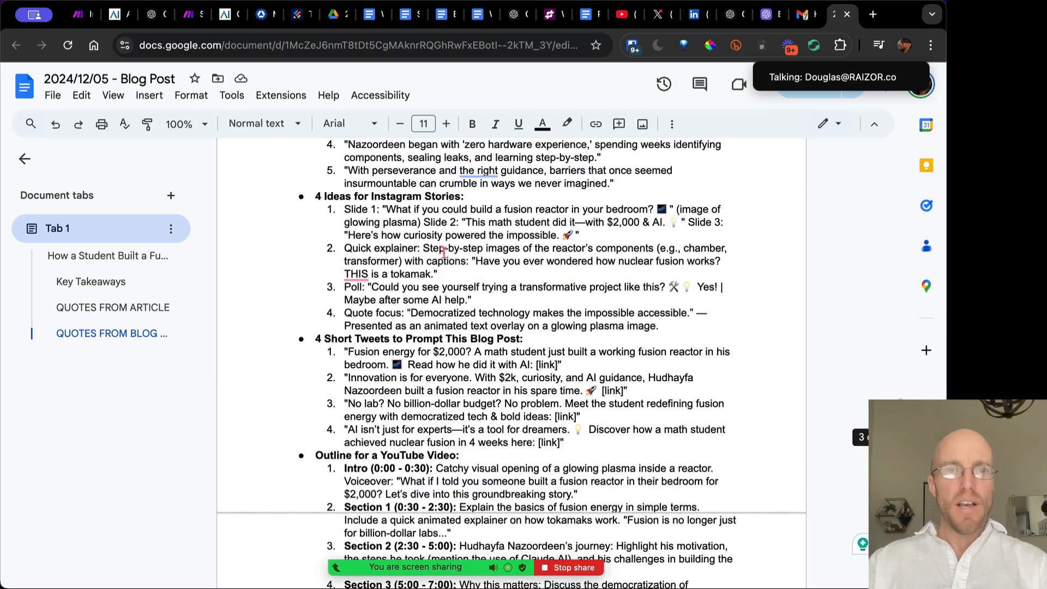
pyautogui.scroll(3, 445, 252)
pyautogui.moveTo(361, 218)
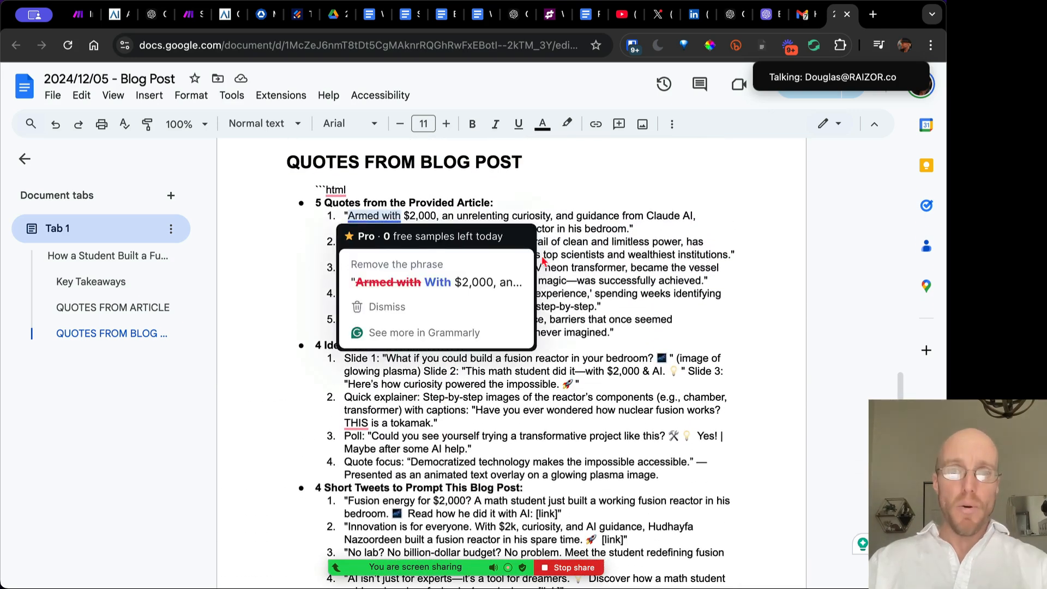
pyautogui.scroll(-10, 575, 277)
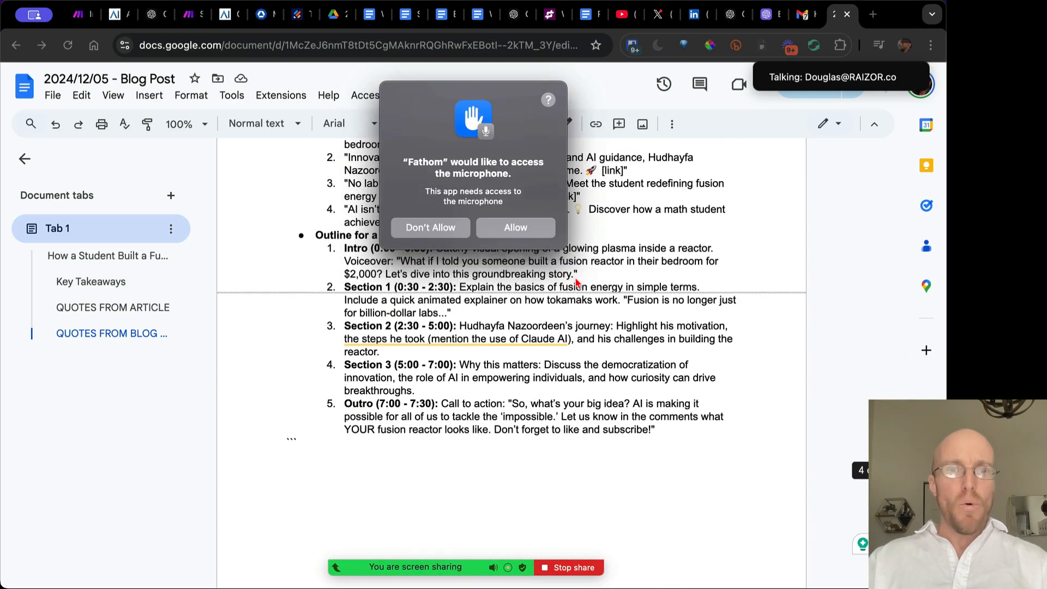
pyautogui.click(505, 231)
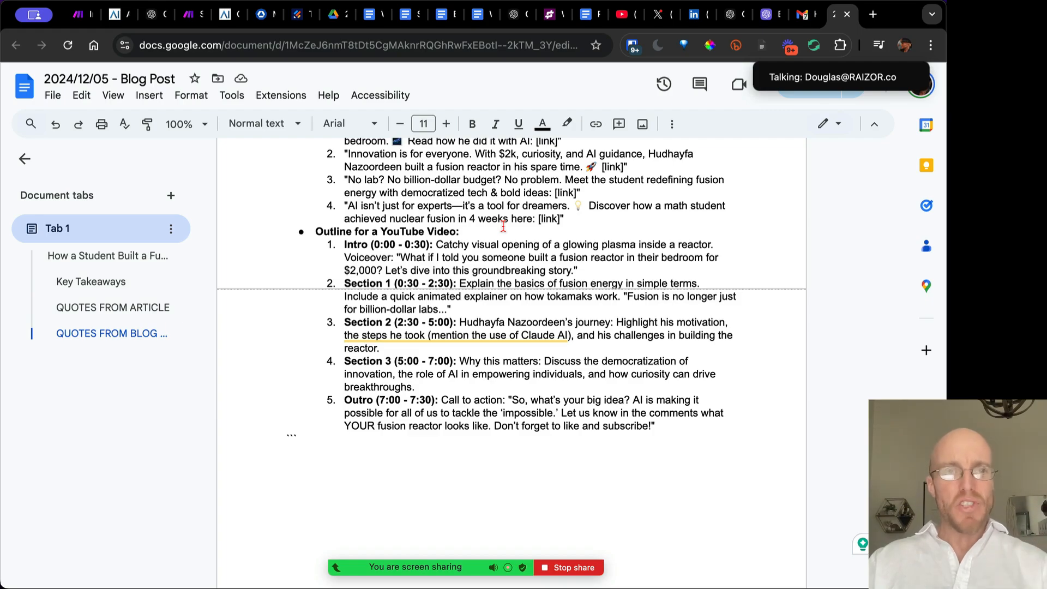
pyautogui.scroll(15, 503, 225)
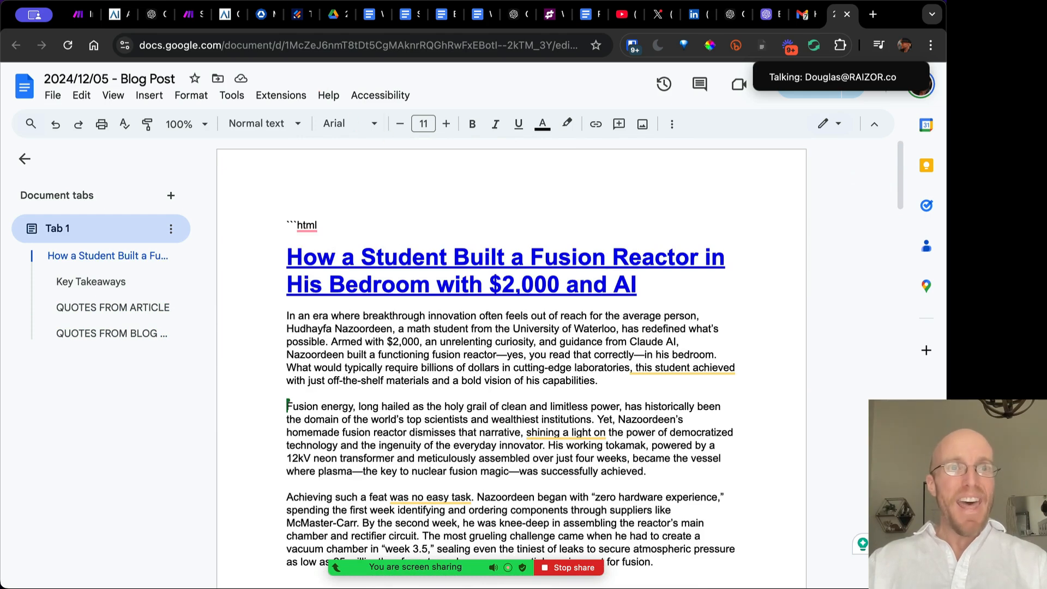
# Select the blog article from its title through the closing question
pyautogui.click(189, 15)
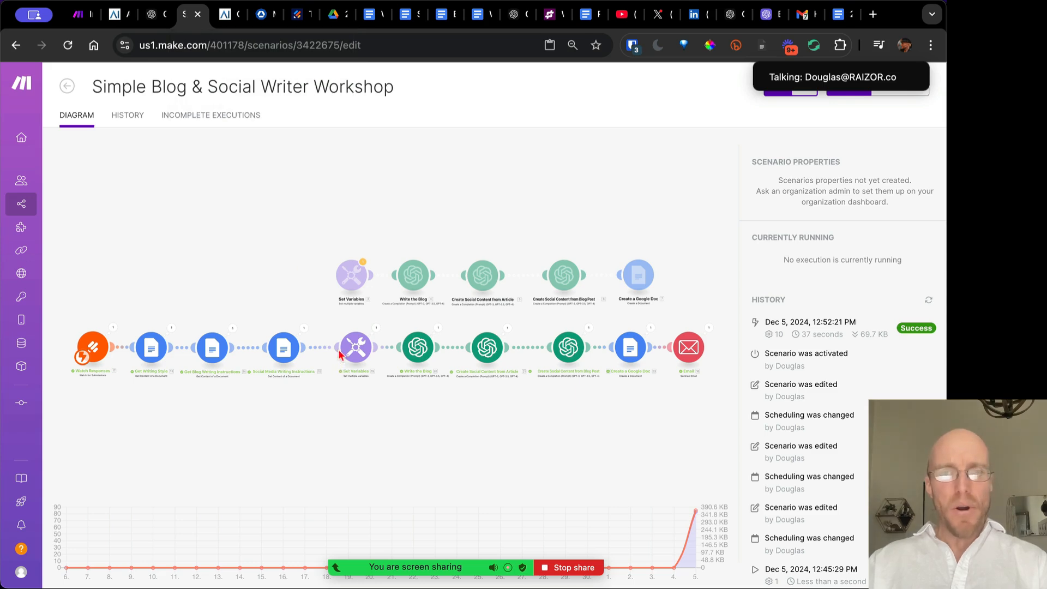
pyautogui.click(837, 17)
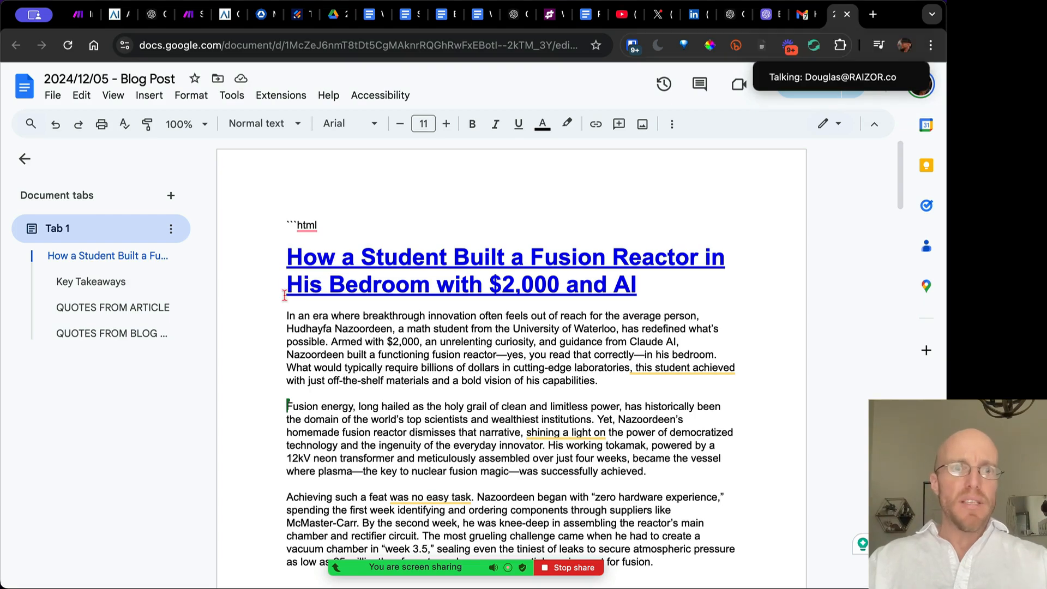
pyautogui.moveTo(288, 264); pyautogui.dragTo(327, 368)
pyautogui.scroll(-10, 342, 370)
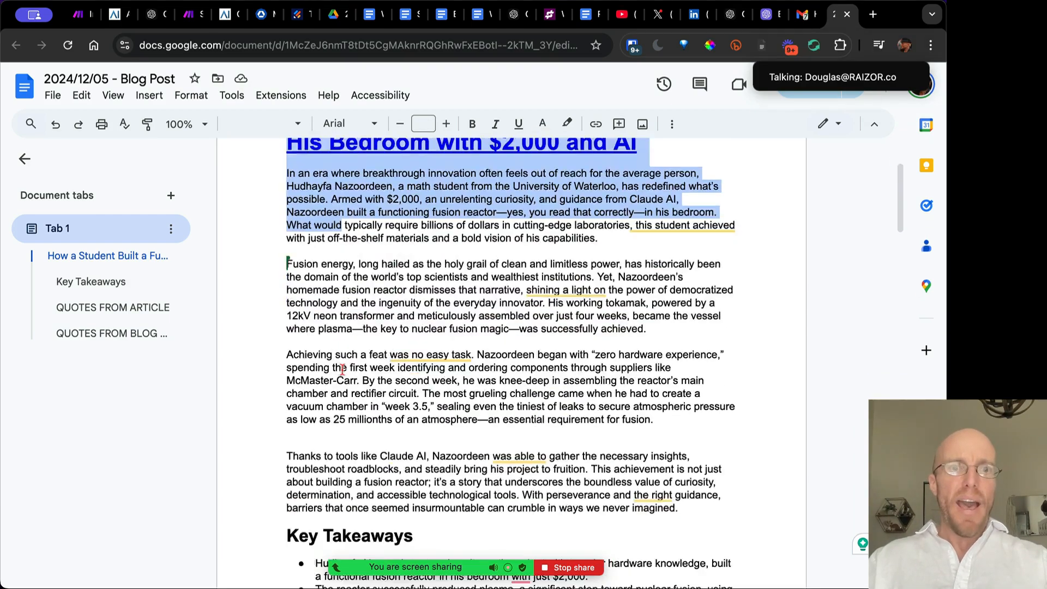
pyautogui.scroll(2, 489, 324)
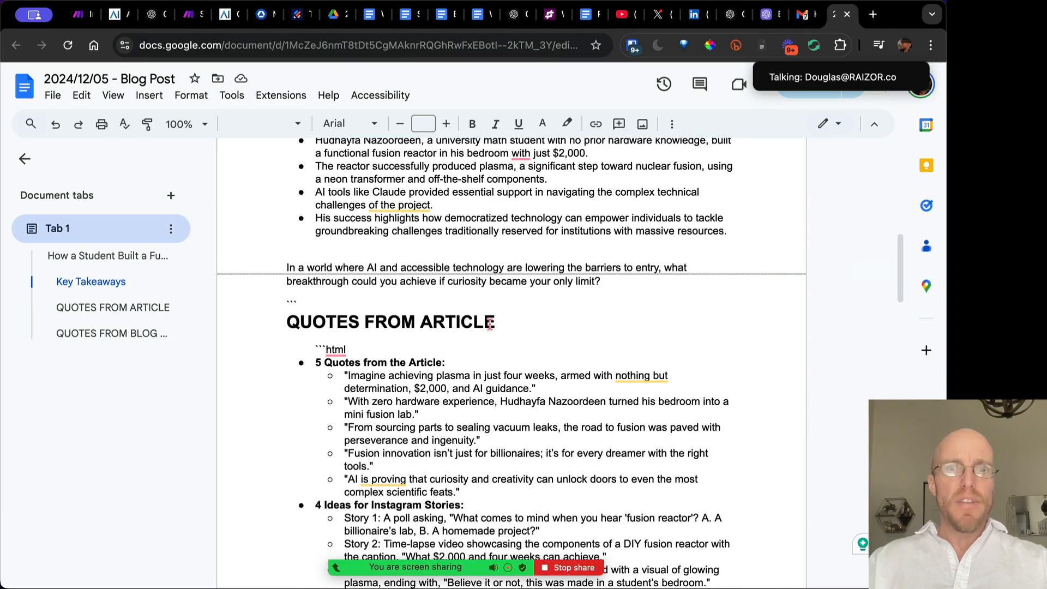
pyautogui.keyDown('shift'); pyautogui.click(614, 283); pyautogui.keyUp('shift')
# Open Undetectable AI's detector site in a new tab
pyautogui.moveTo(761, 84)
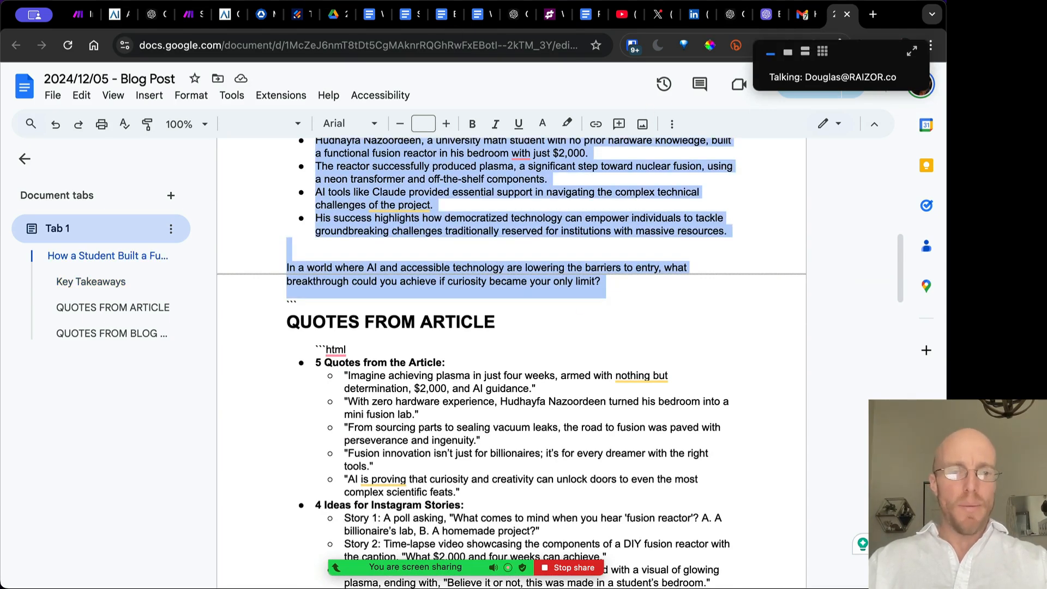
pyautogui.hotkey('ctrl', 't')
pyautogui.write('dete')
pyautogui.press('Return')
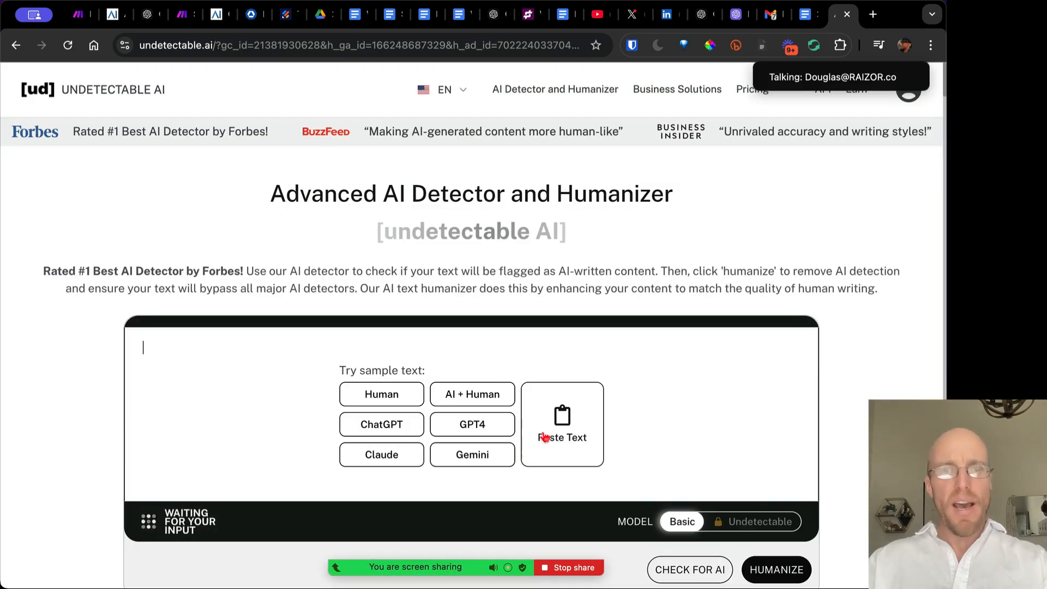
# Paste the blog article and run CHECK FOR AI; all eight detectors rate it human
pyautogui.click(544, 436)
pyautogui.scroll(-5, 469, 327)
pyautogui.press('super+a')
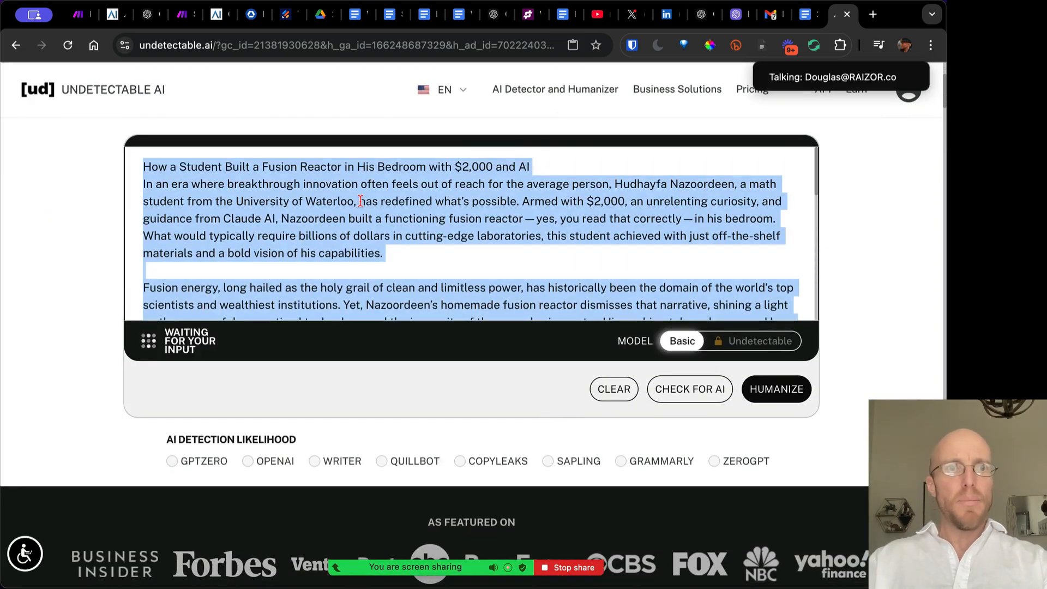
pyautogui.click(361, 201)
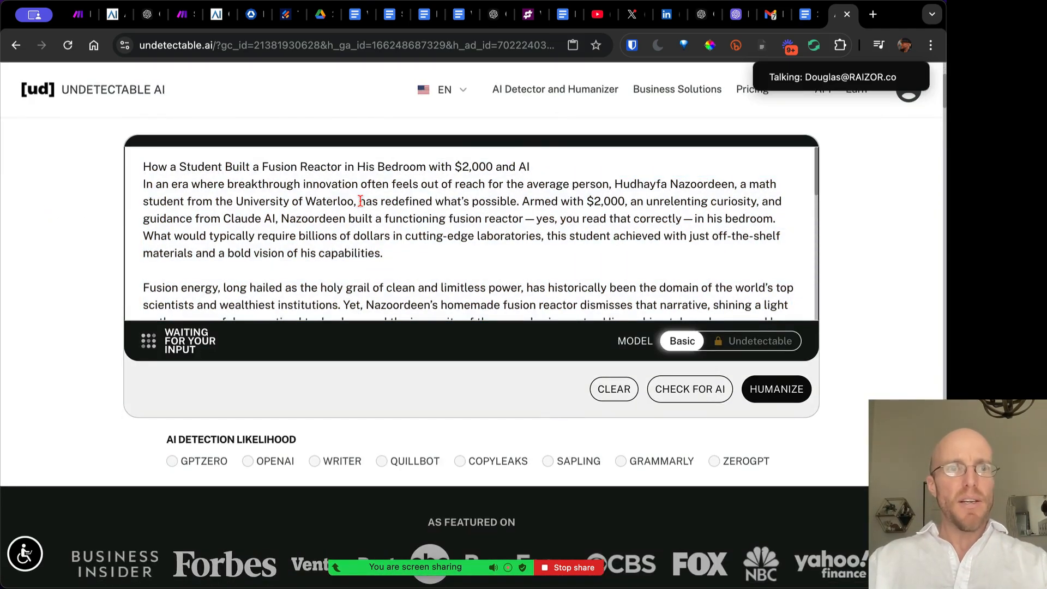
pyautogui.click(676, 393)
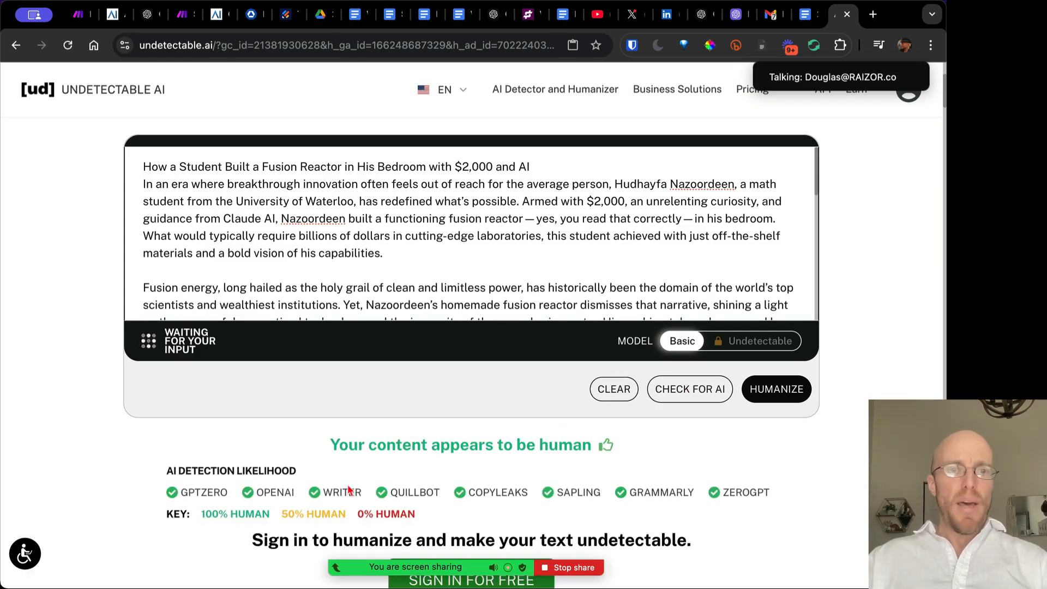
pyautogui.scroll(-3, 236, 518)
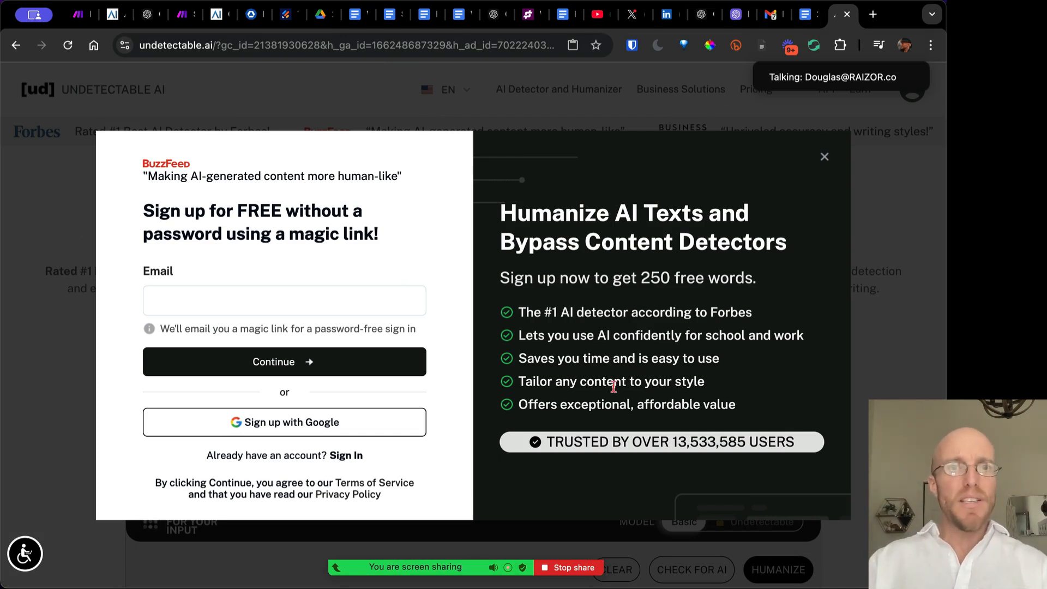
# Glance at the Writing Tone & Style doc, then return to the Simple Blog & Social Writer Workshop scenario
pyautogui.click(390, 22)
pyautogui.click(357, 20)
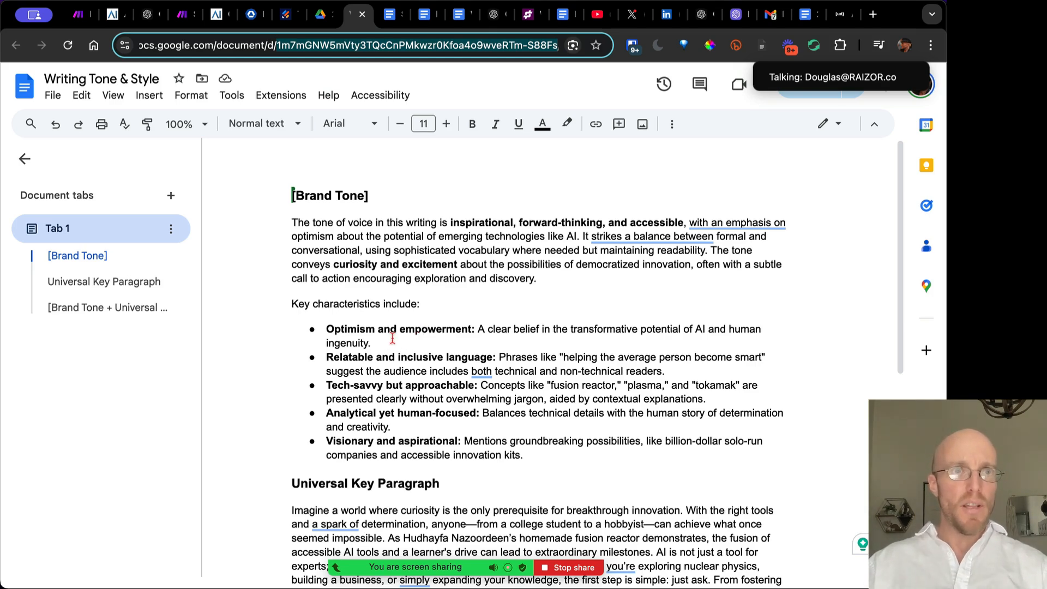
pyautogui.click(181, 16)
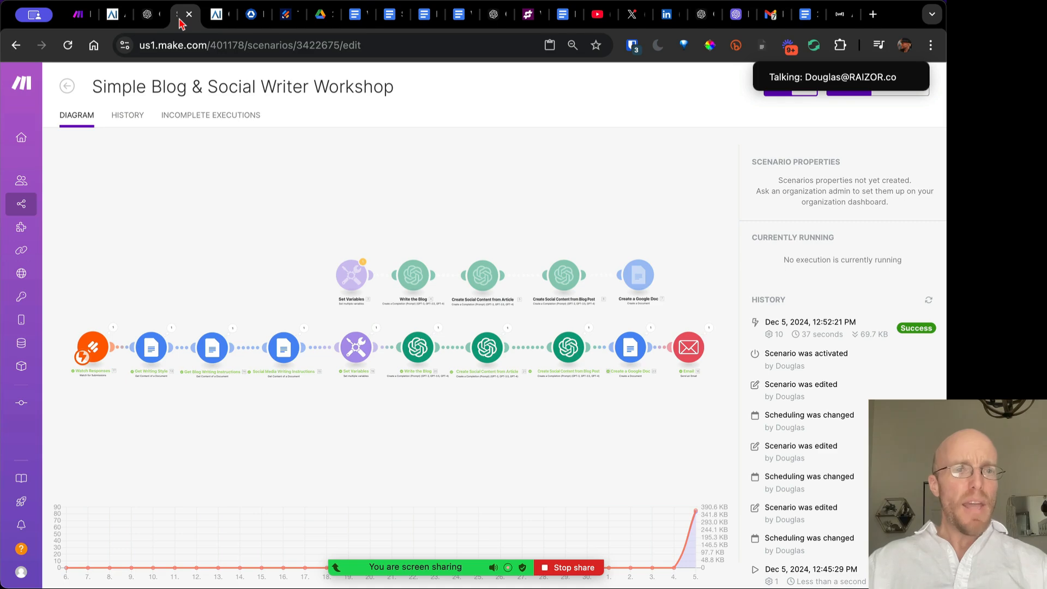